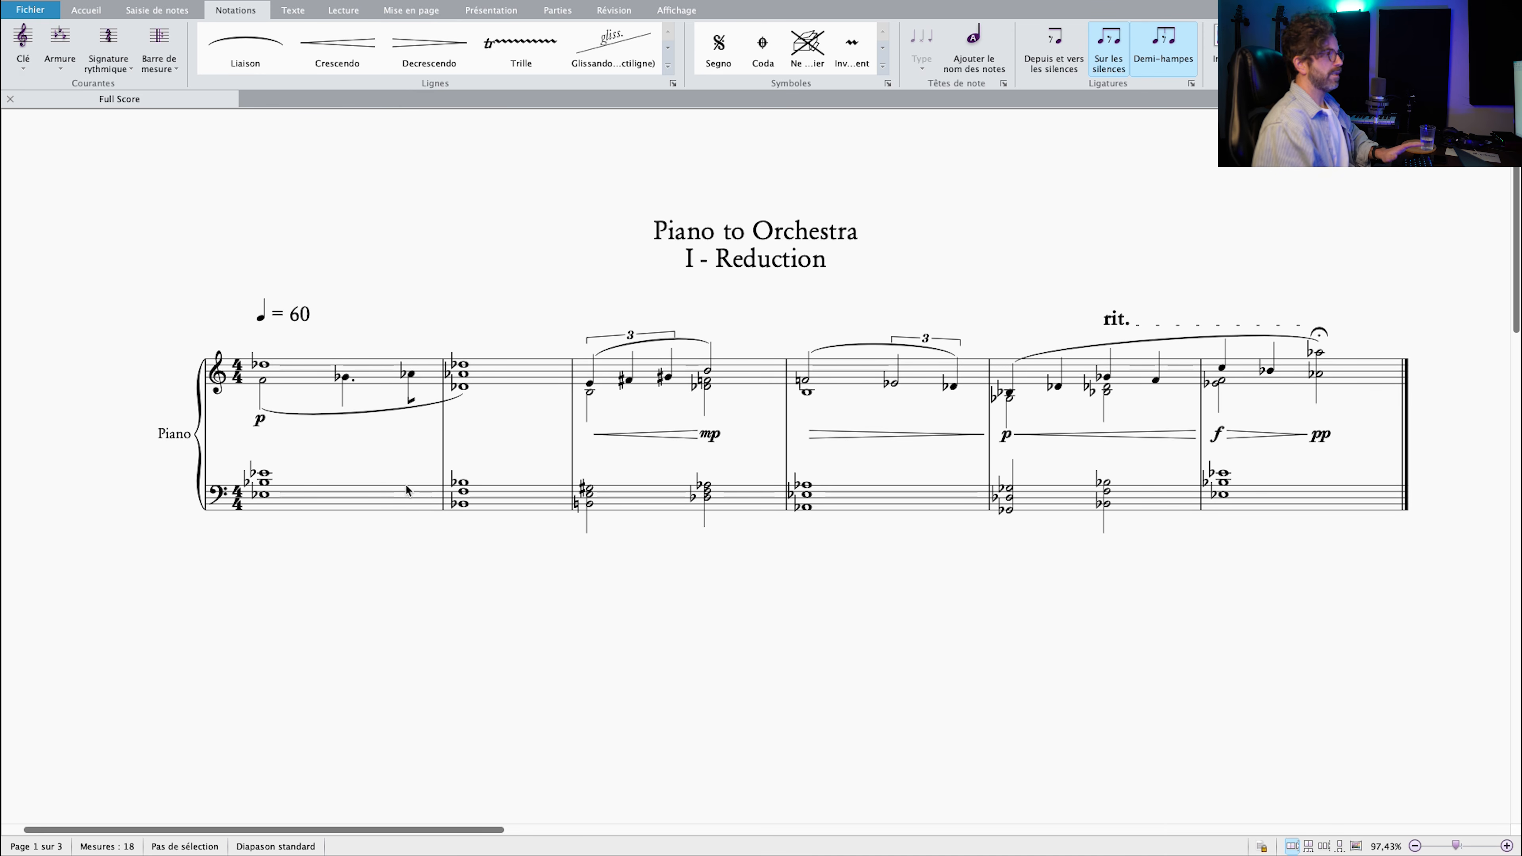
Examine the treble melody in bar 1 and the bass-staff chords in bar 3 of the piano reduction.
left_click(373, 372)
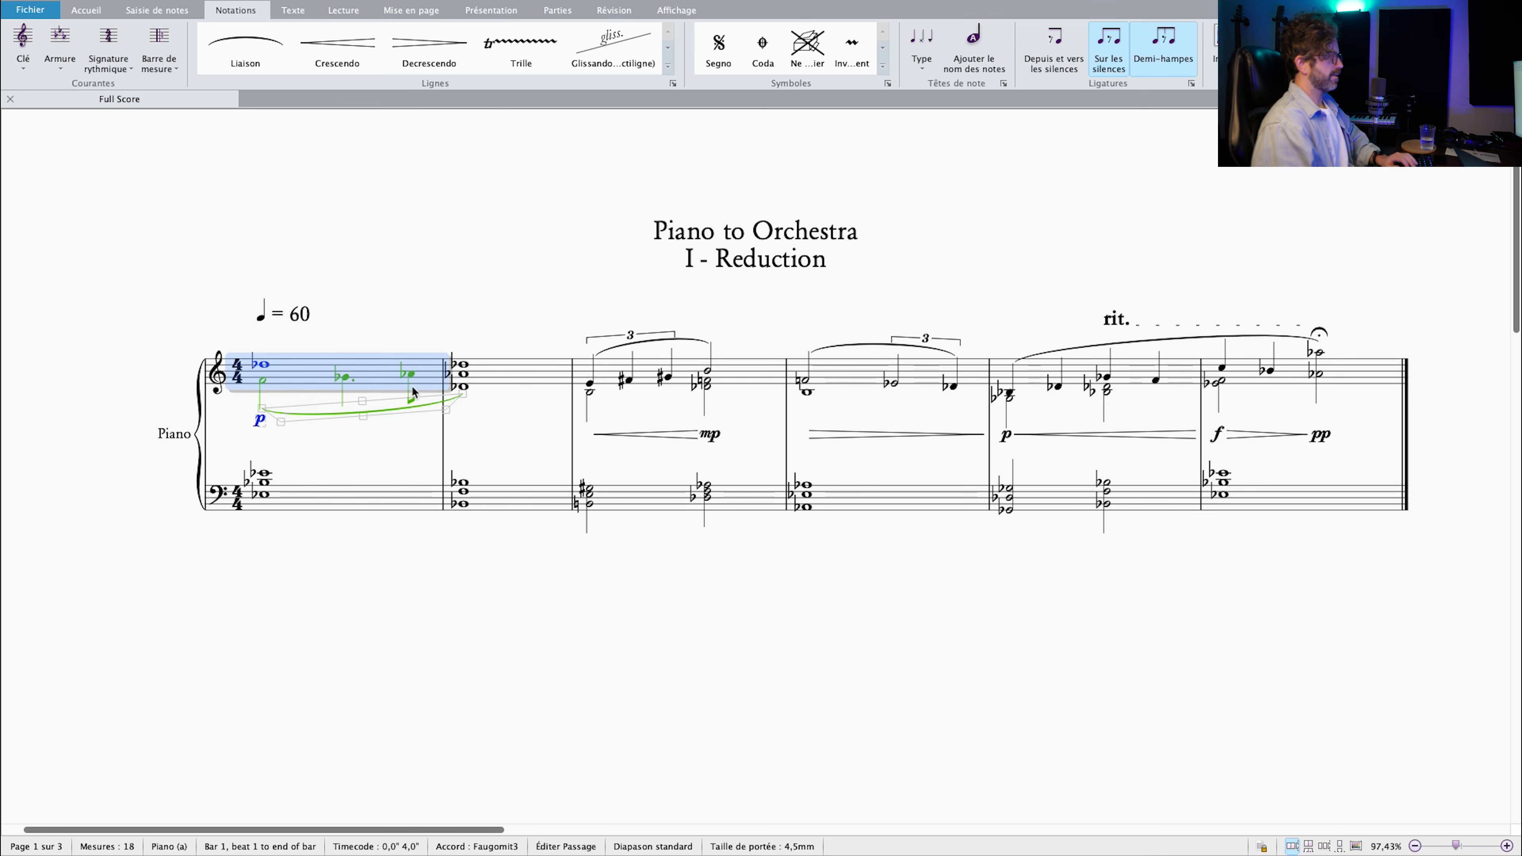
key("Escape")
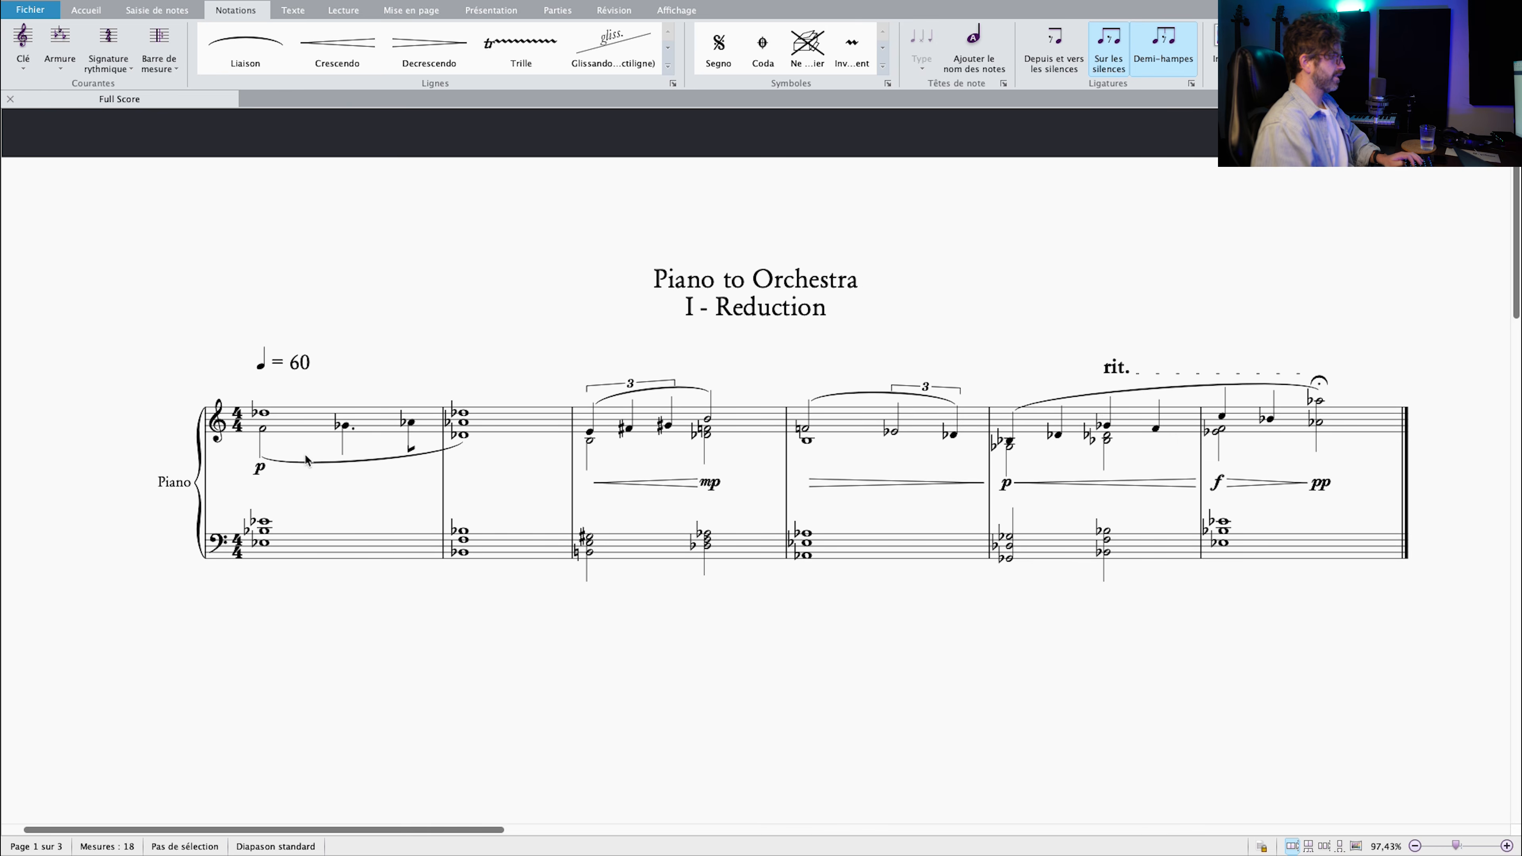
scroll(306, 460, "up", 2)
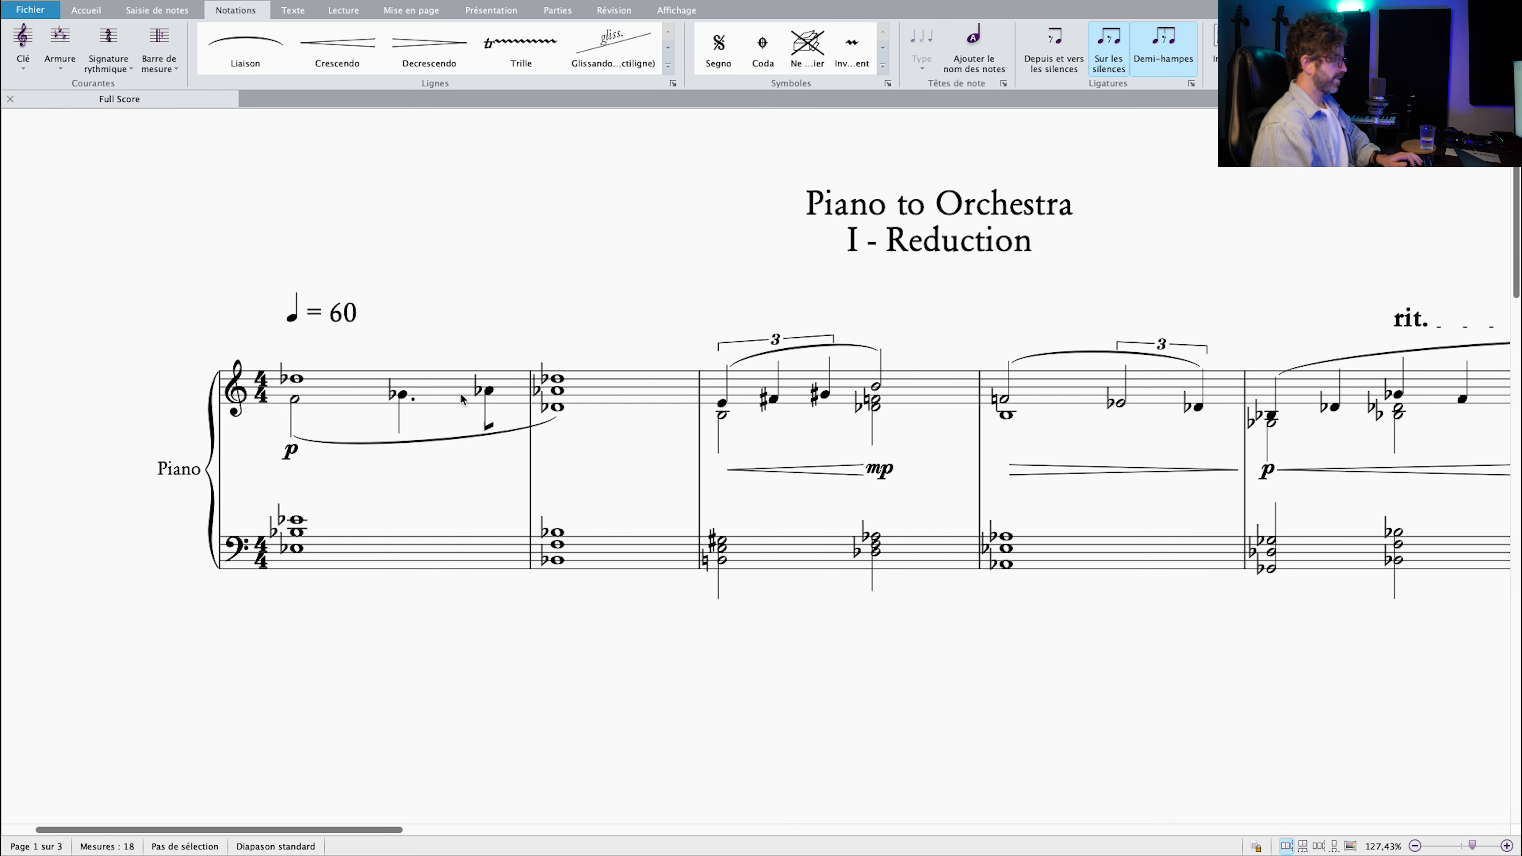
scroll(461, 399, "right", 5)
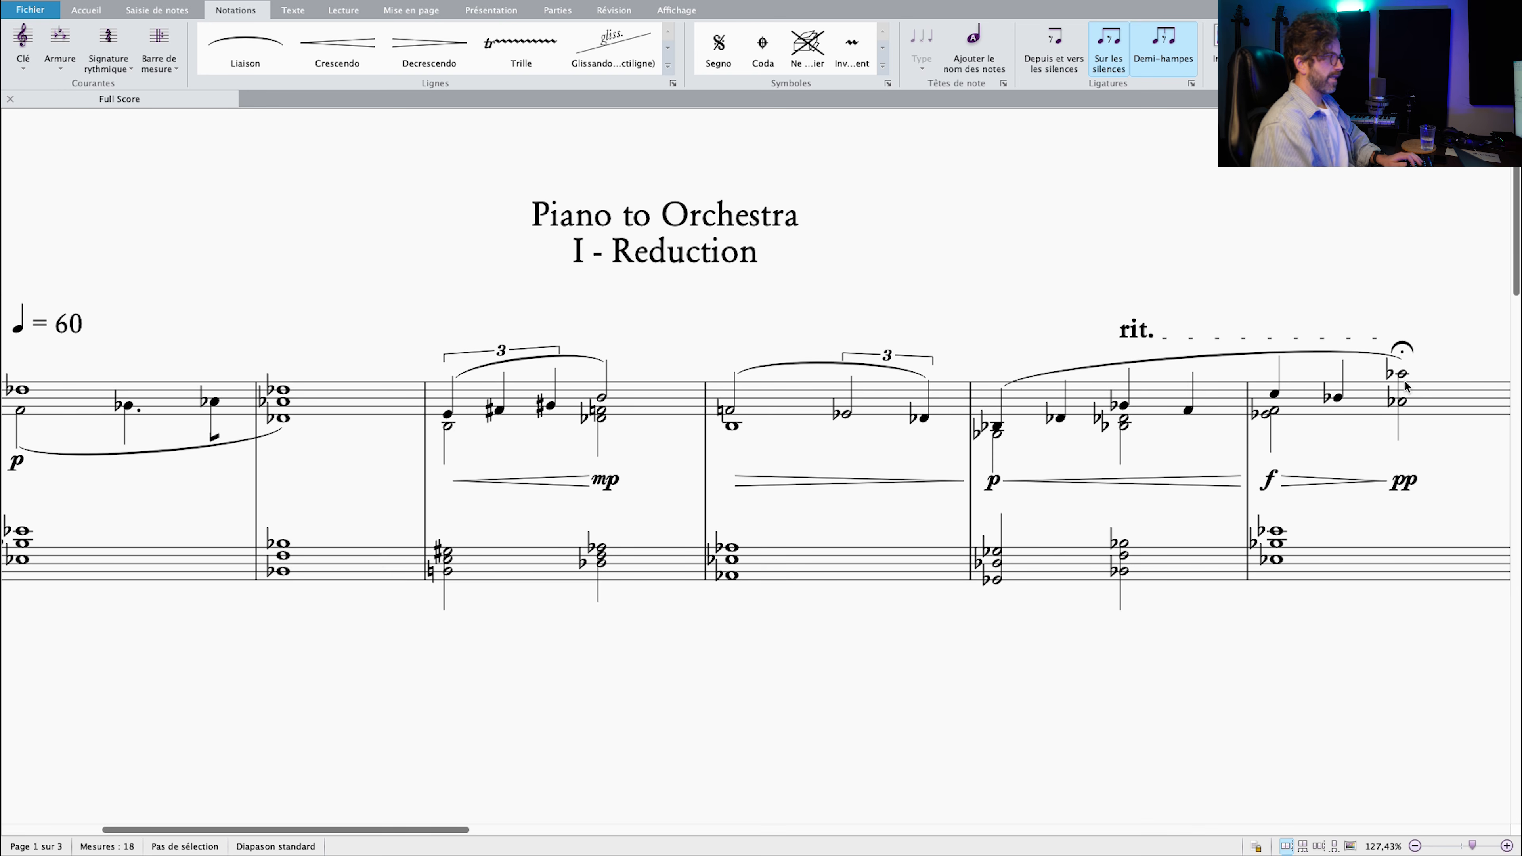
left_click(665, 569)
scroll(671, 600, "down", 2)
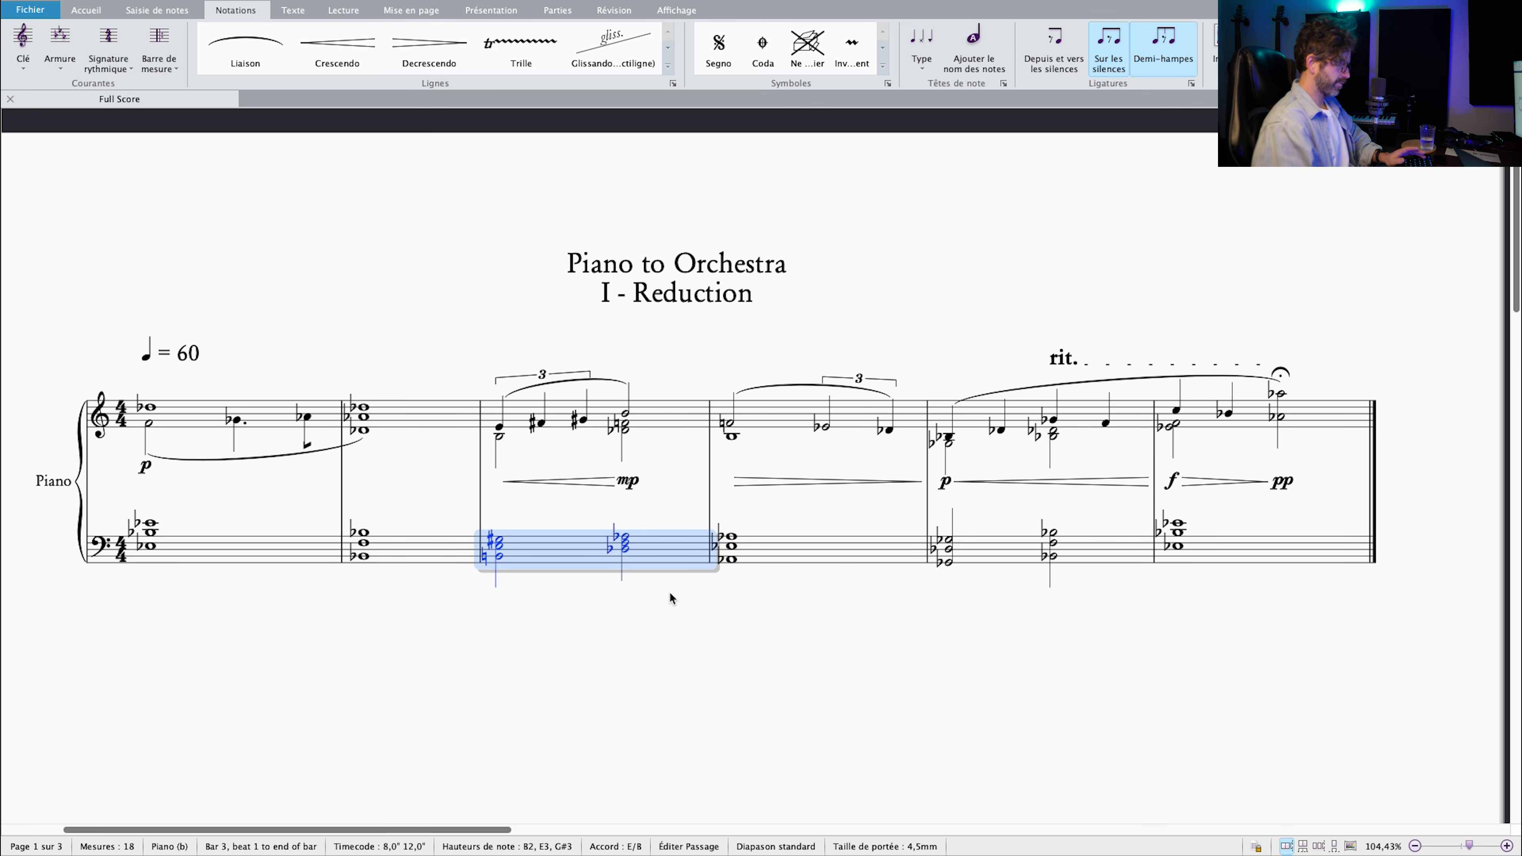
key("Escape")
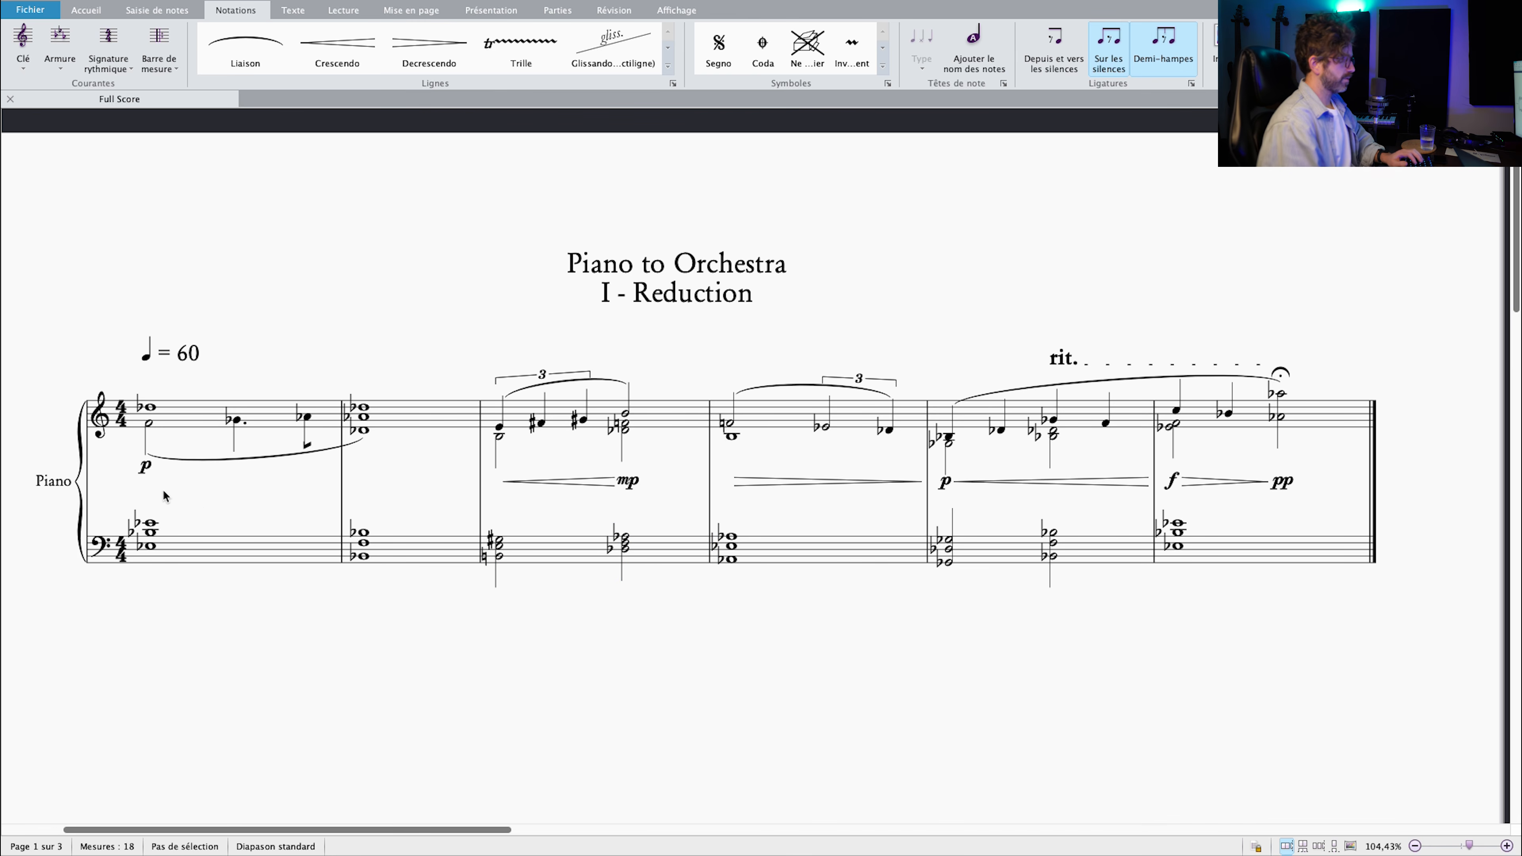
left_click_drag(241, 483, 299, 463)
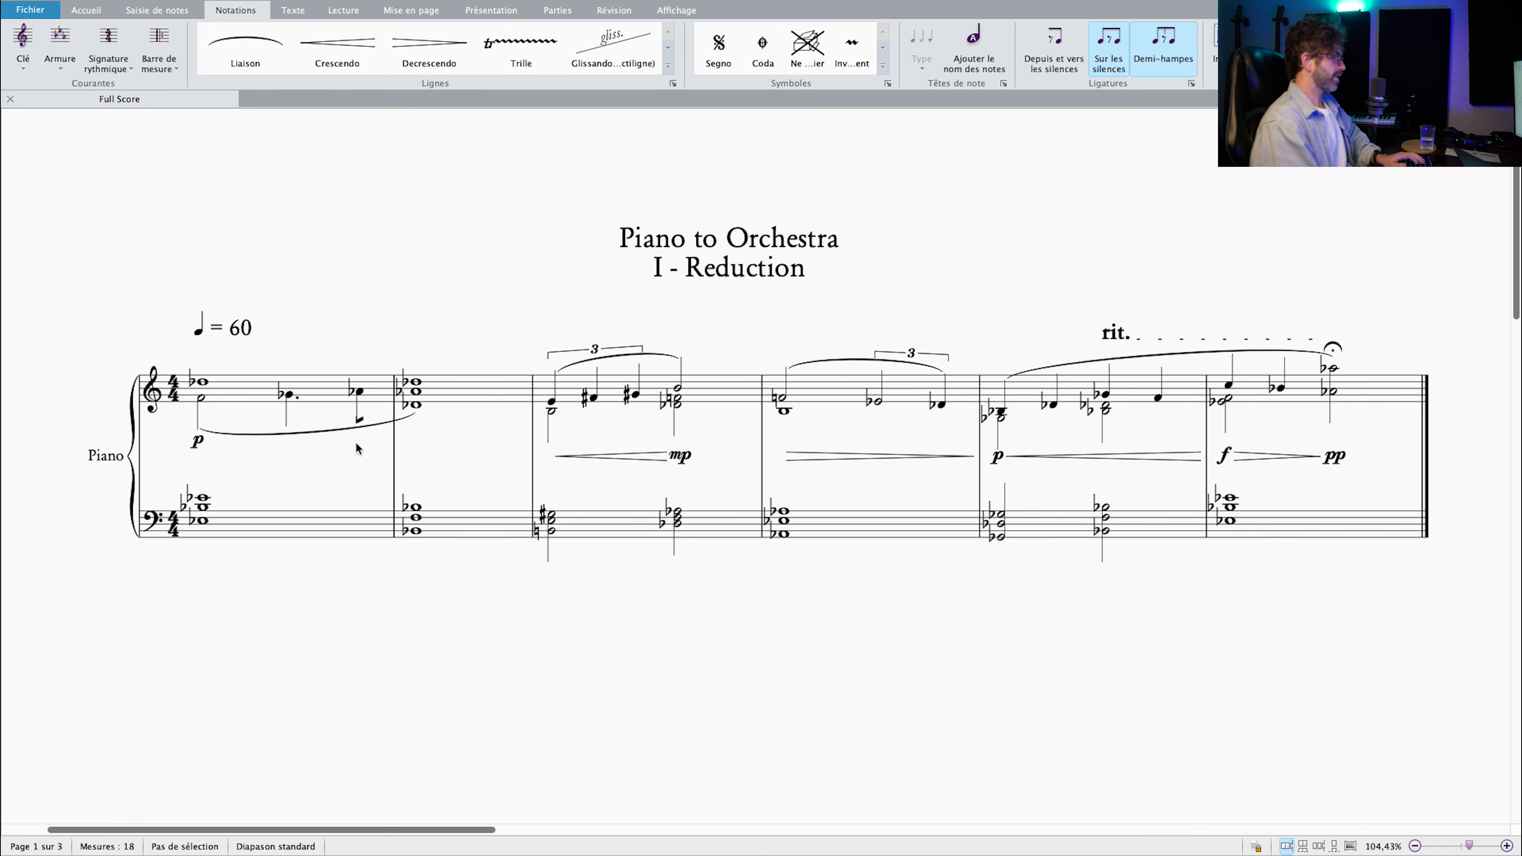
Review the reduction's dynamics across the phrase, checking bar 1, the mp in bar 3 and the f in bar 6.
left_click(342, 401)
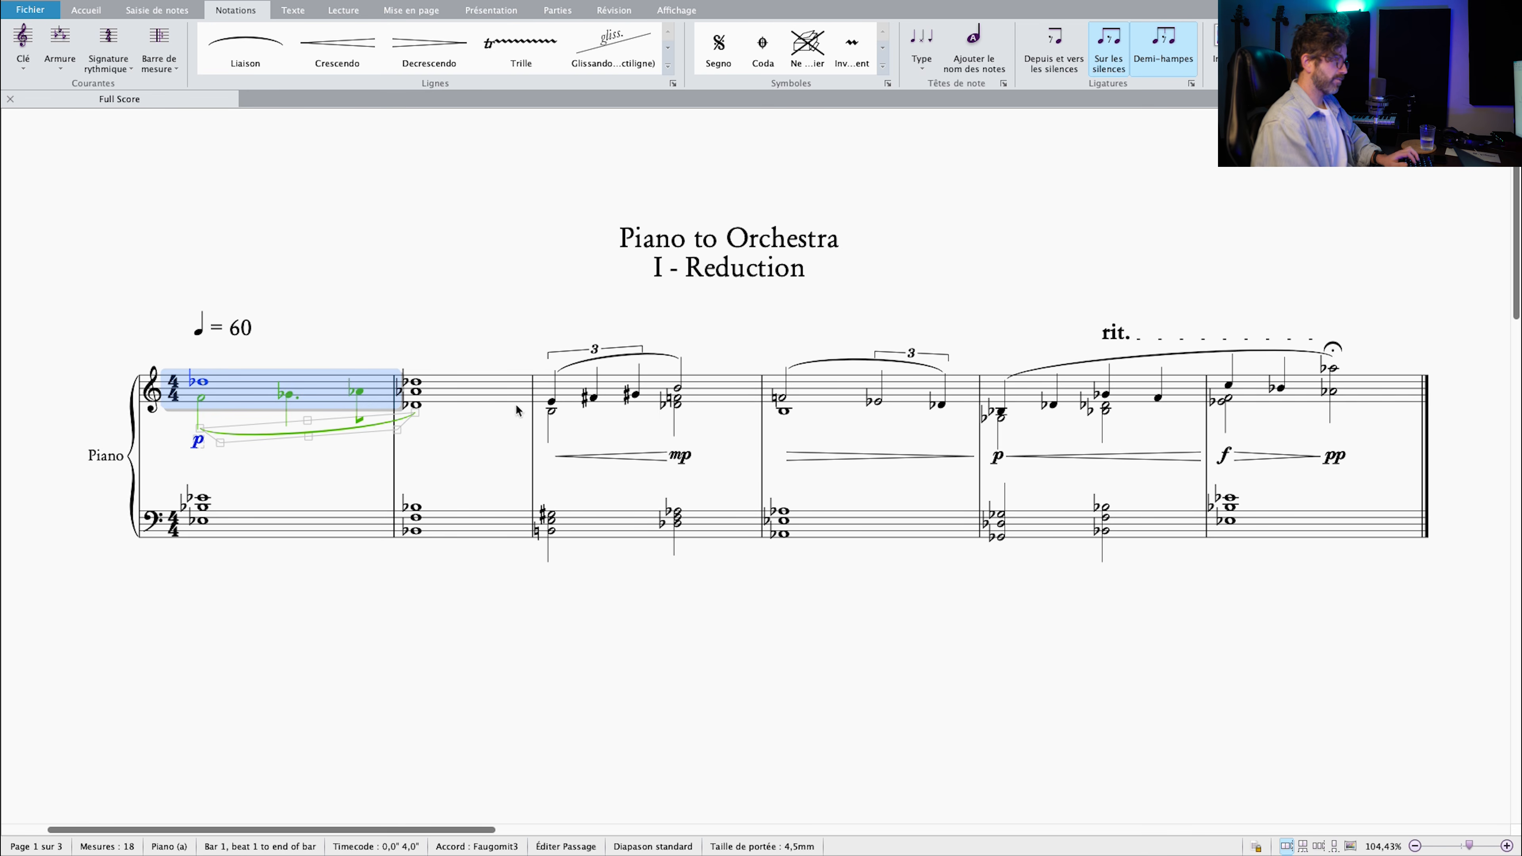
left_click(682, 457)
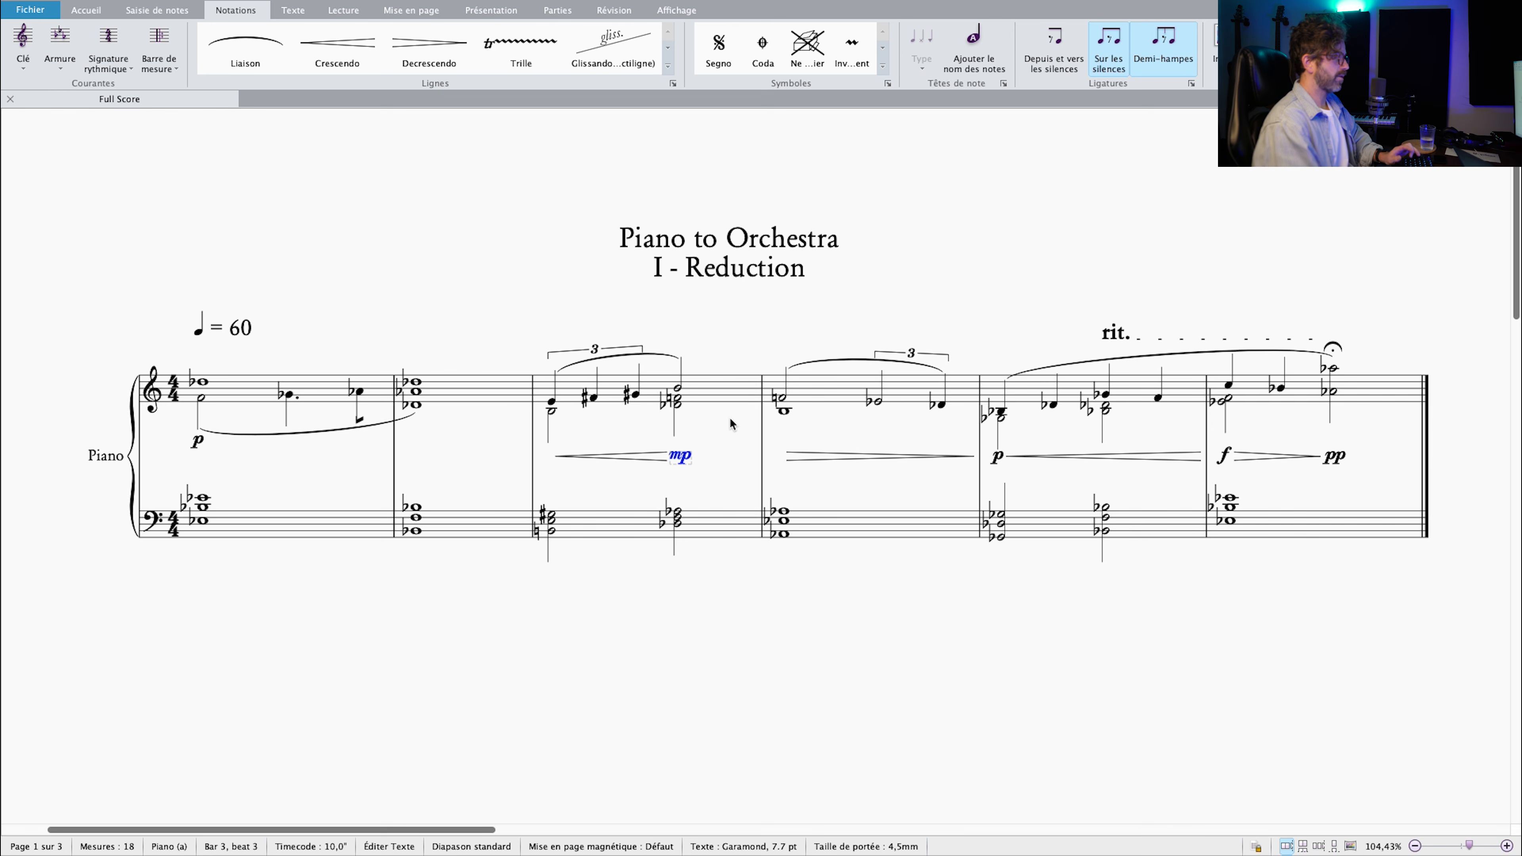
left_click(1040, 409)
left_click(1261, 414)
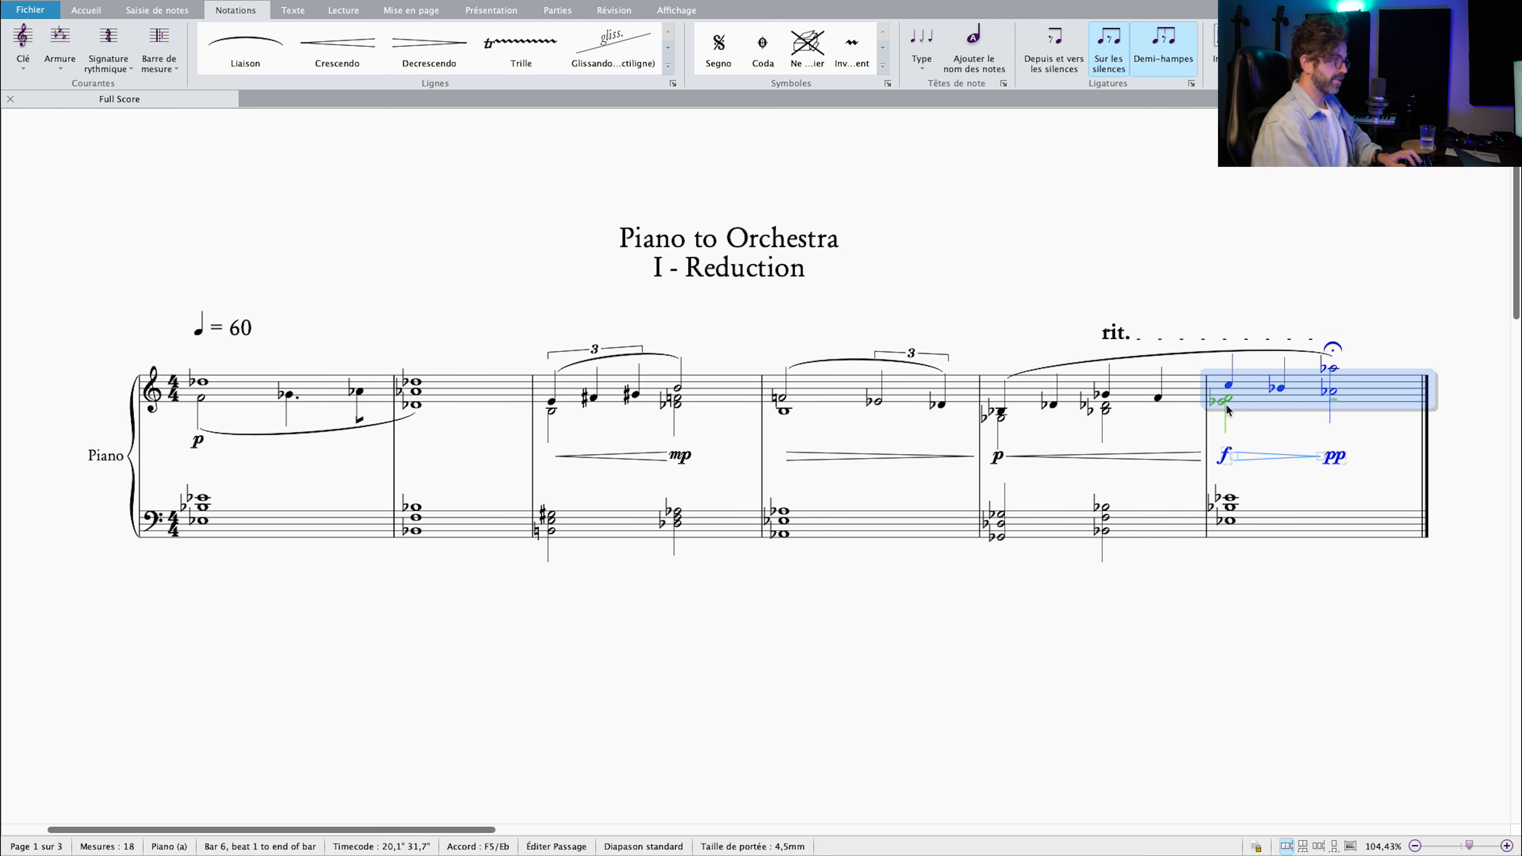
left_click(1226, 448)
left_click(1229, 505, "shift")
Play back the full piano reduction.
left_click_drag(1136, 615, 1156, 609)
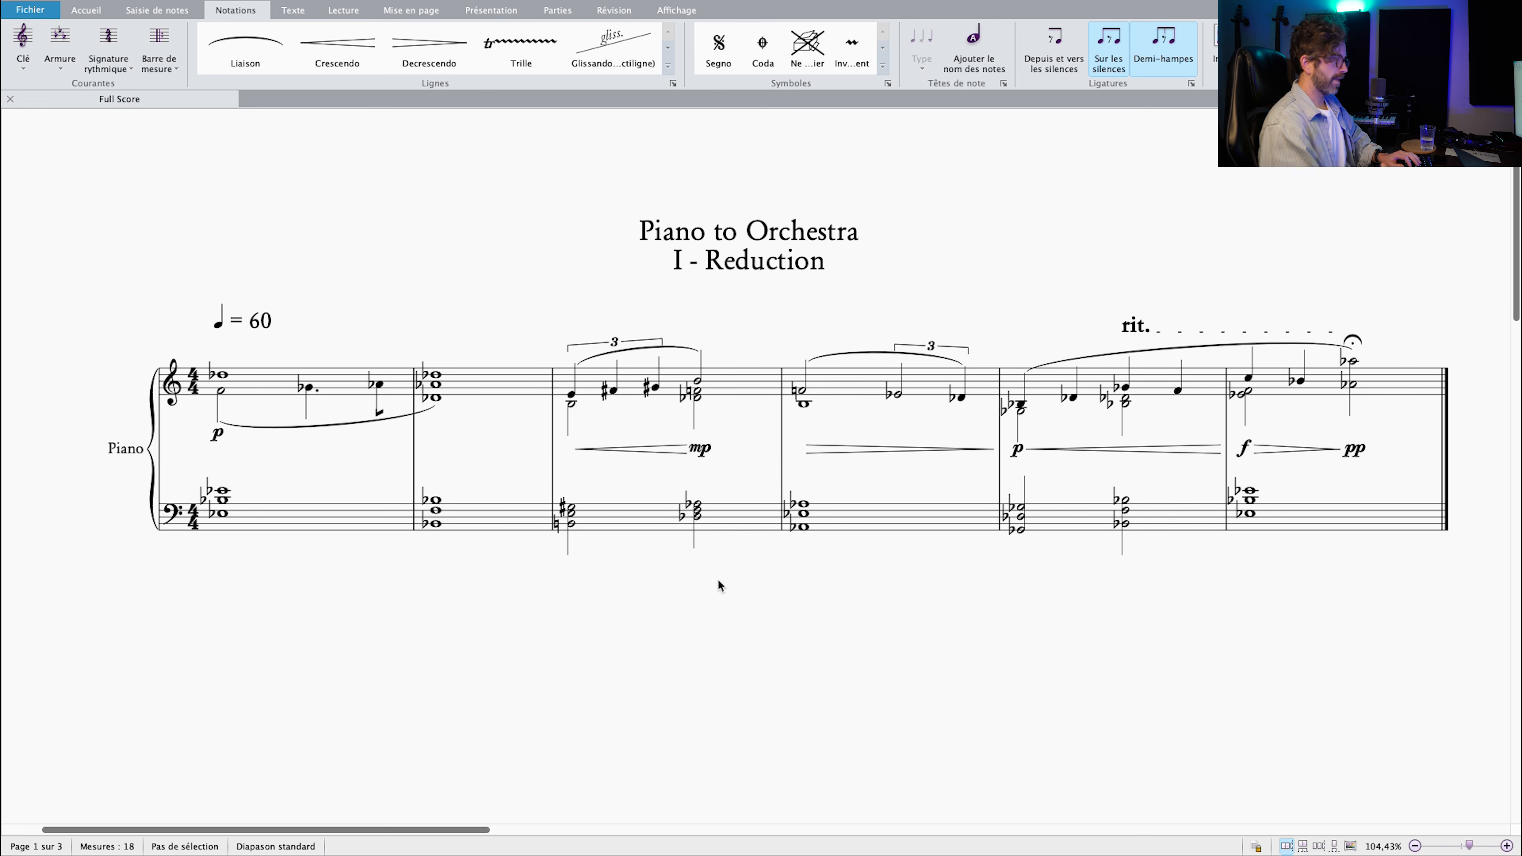
left_click_drag(717, 578, 711, 581)
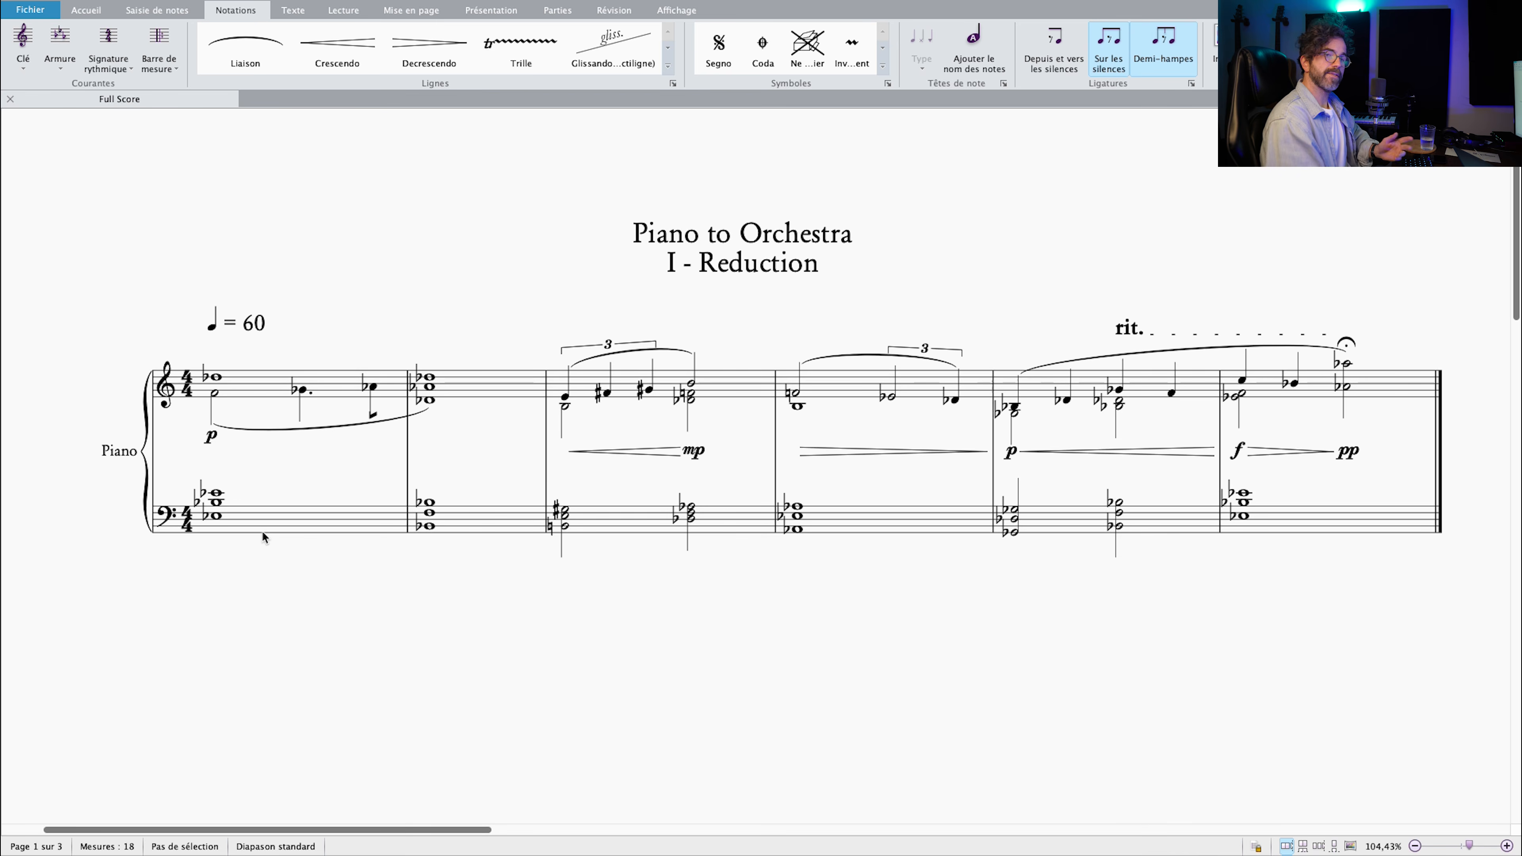
key("space")
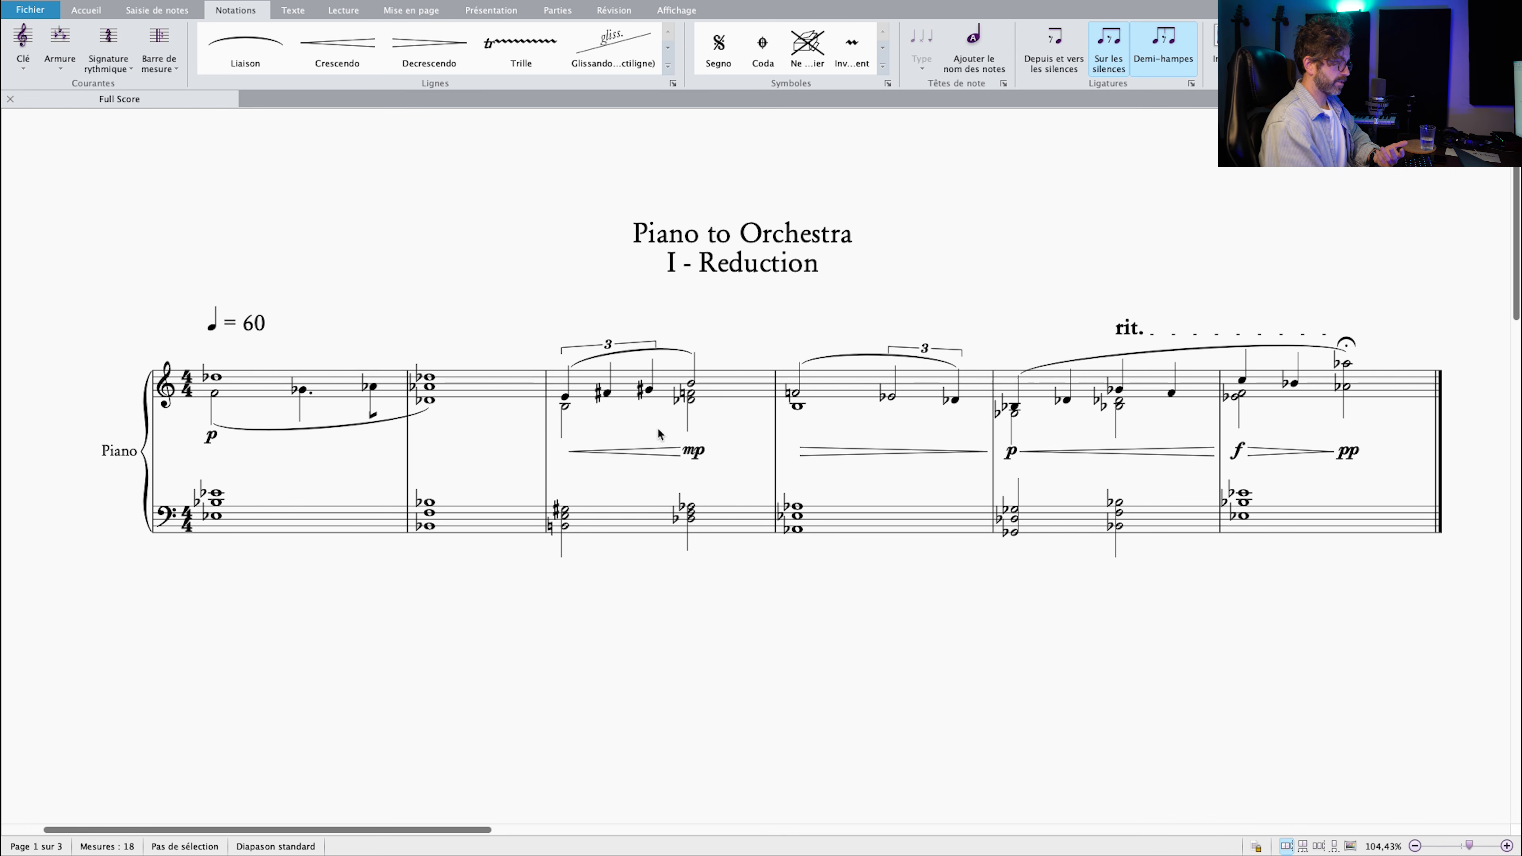
Highlight the bass-staff chords from bar 1 through bar 6 to review the harmony, and clear the selection.
left_click(300, 536)
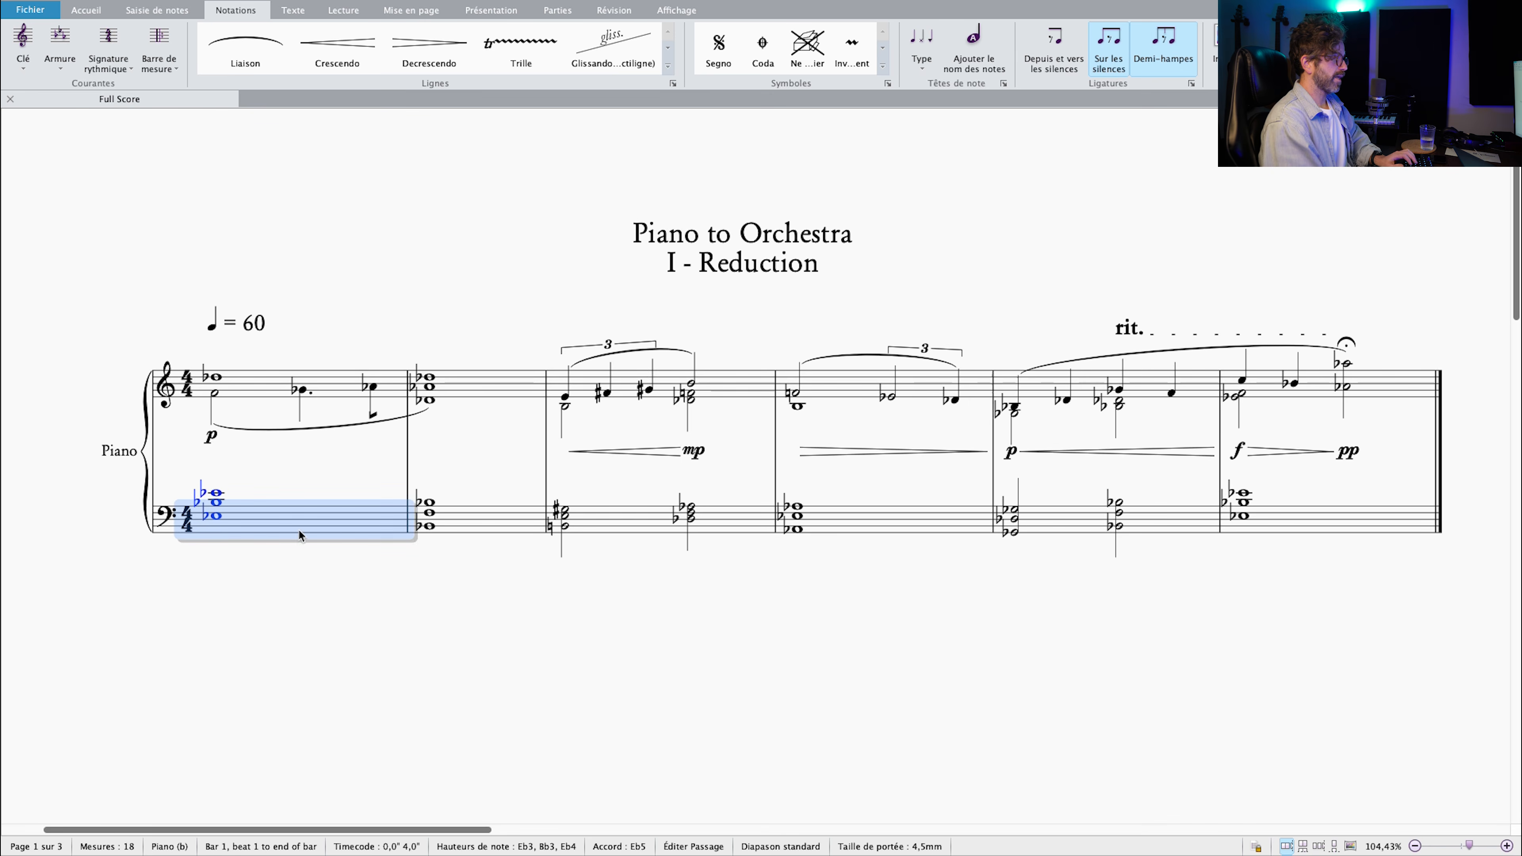
left_click(479, 531, "shift")
left_click(639, 522, "shift")
left_click(941, 543, "shift")
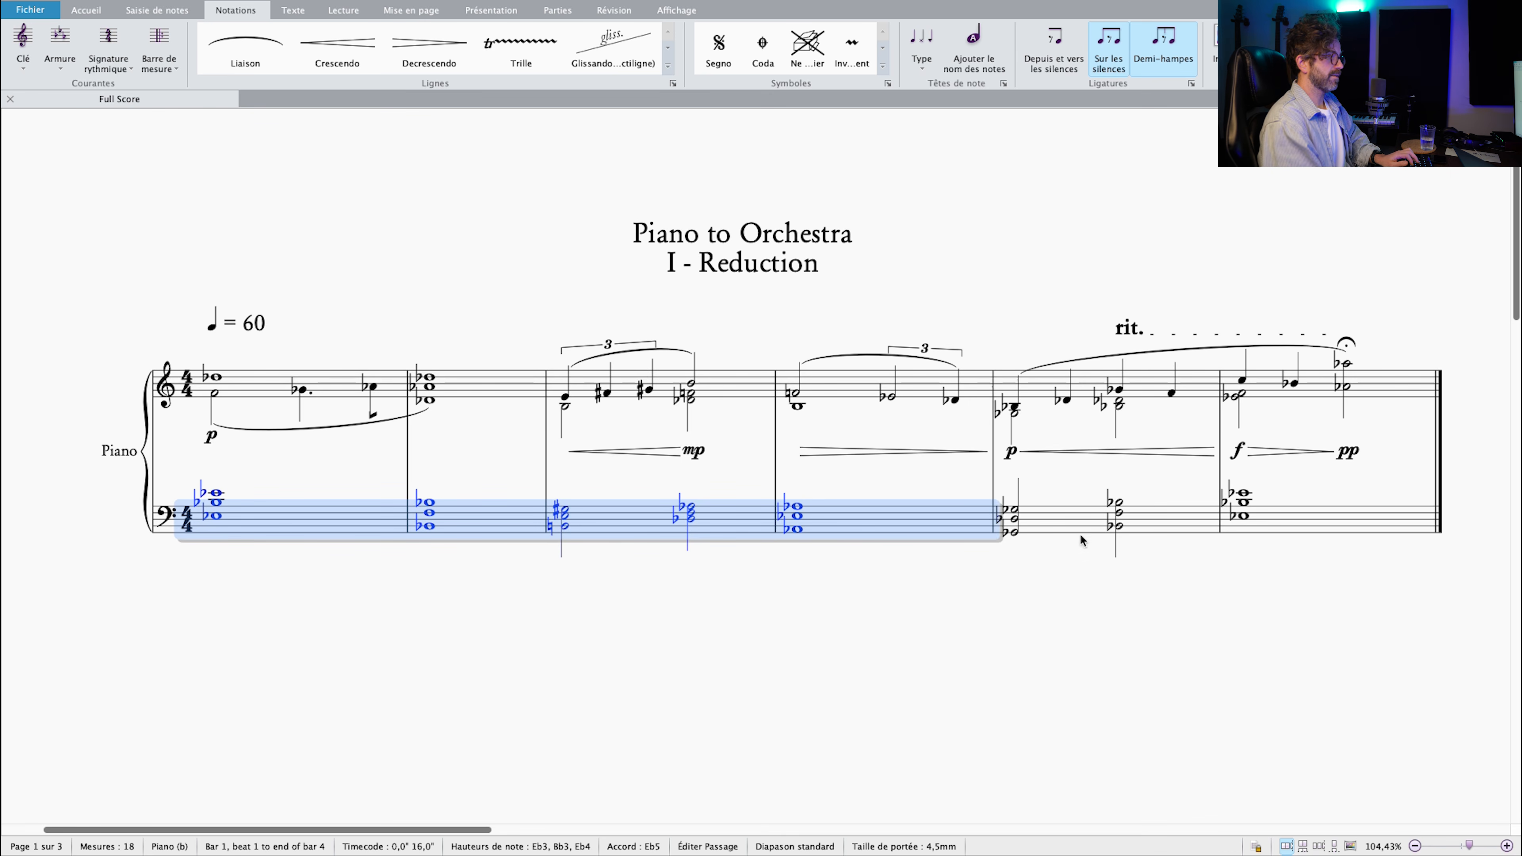
left_click(1082, 540, "shift")
left_click(1224, 547, "shift")
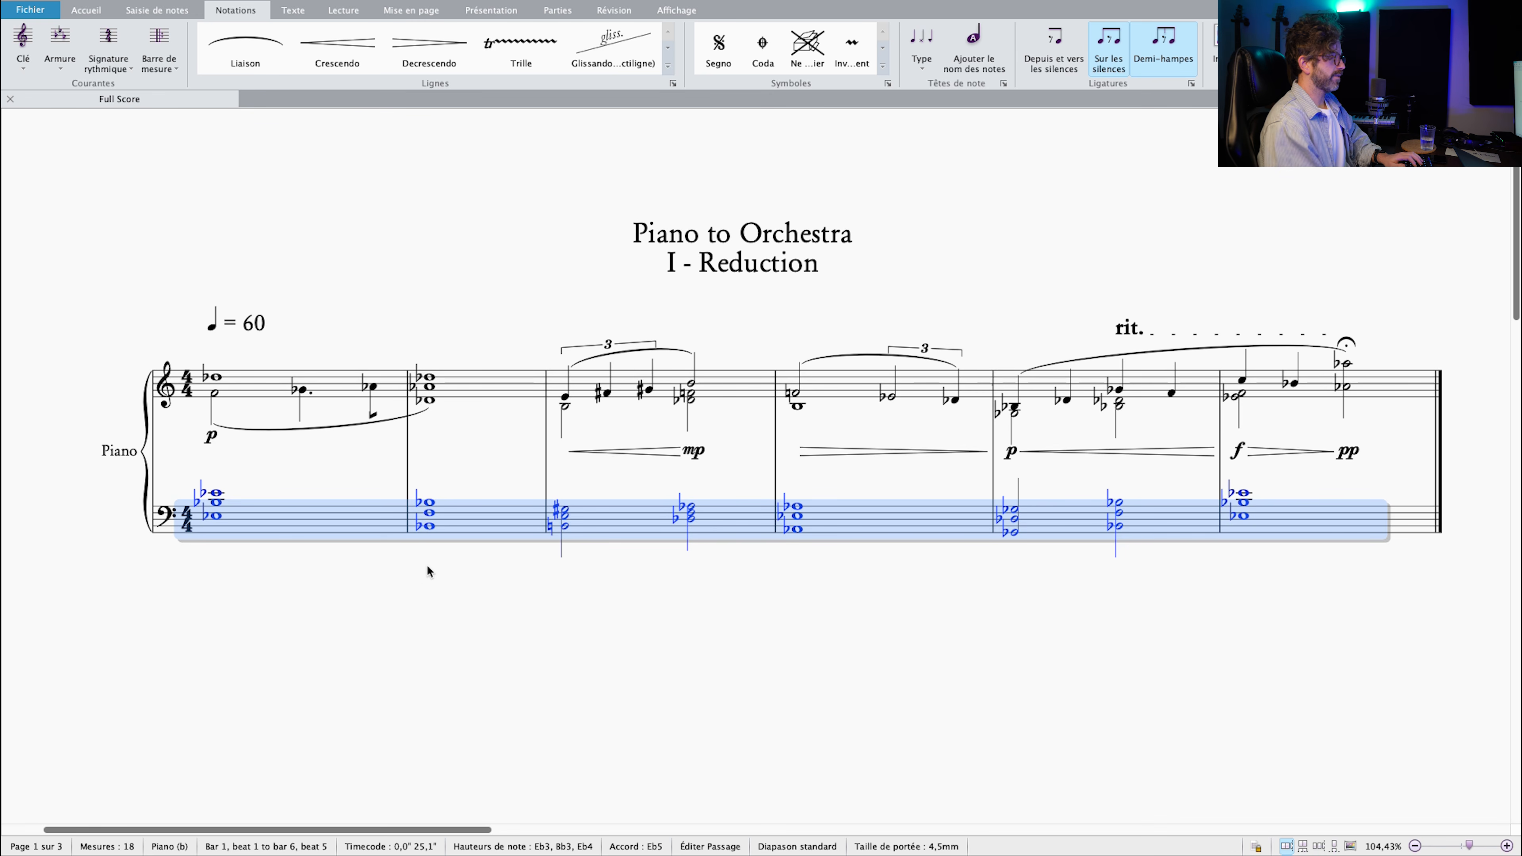
left_click(446, 563)
left_click_drag(446, 575, 436, 578)
Highlight the left-hand chords again from bar 1 to bar 5, and deselect them.
left_click(389, 522)
left_click(521, 523, "shift")
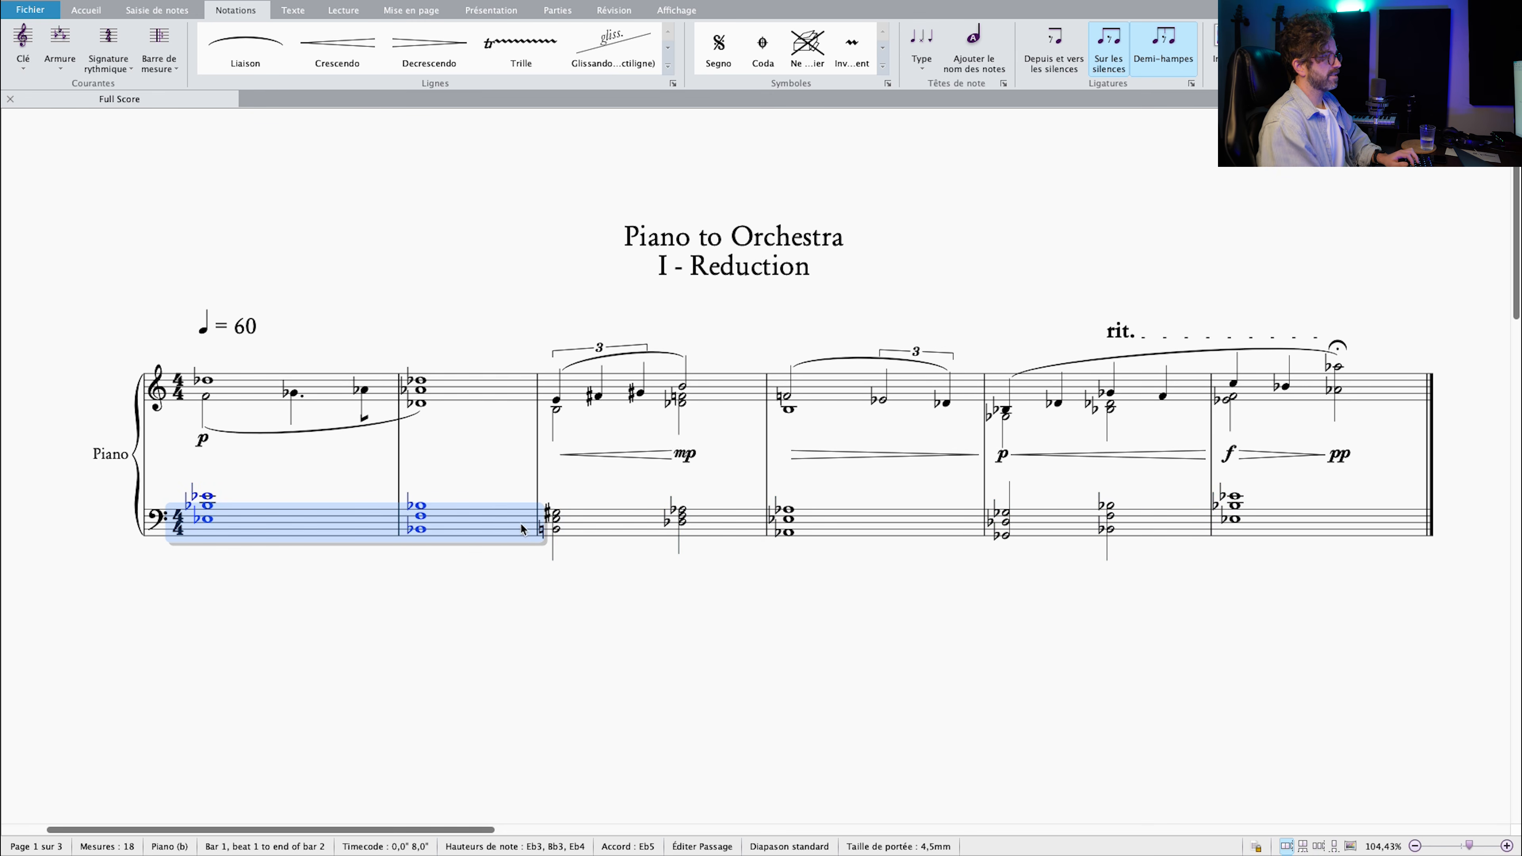
left_click(645, 534, "shift")
left_click(881, 538, "shift")
left_click(1078, 531, "shift")
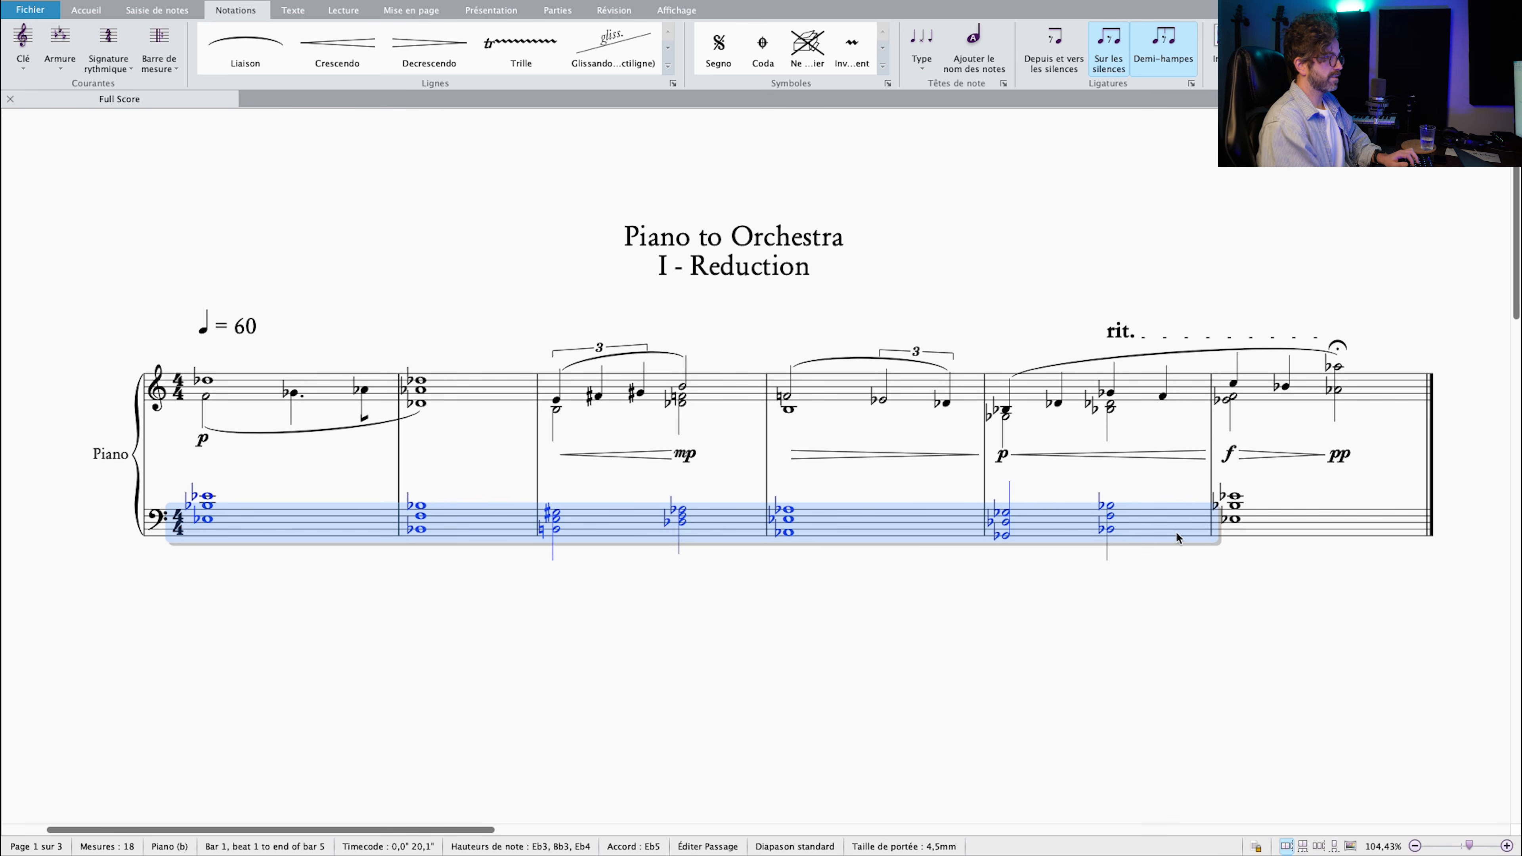
key("Escape")
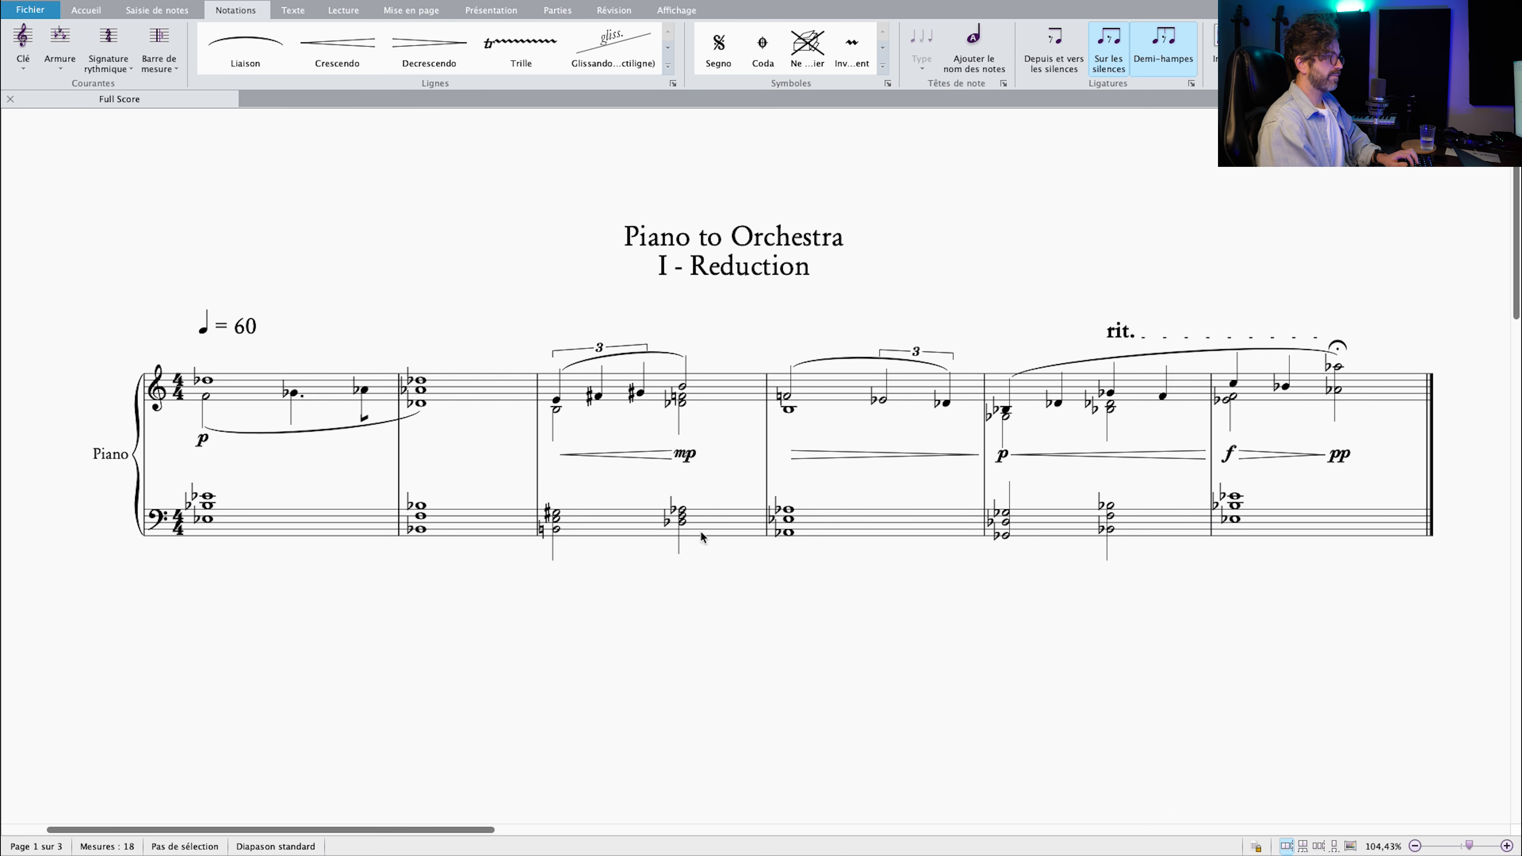
Highlight the treble-staff passage from bar 3 through bar 6, and clear the selection.
left_click(720, 395)
left_click(886, 403, "shift")
left_click(1139, 400, "shift")
left_click(1304, 401, "shift")
key("Escape")
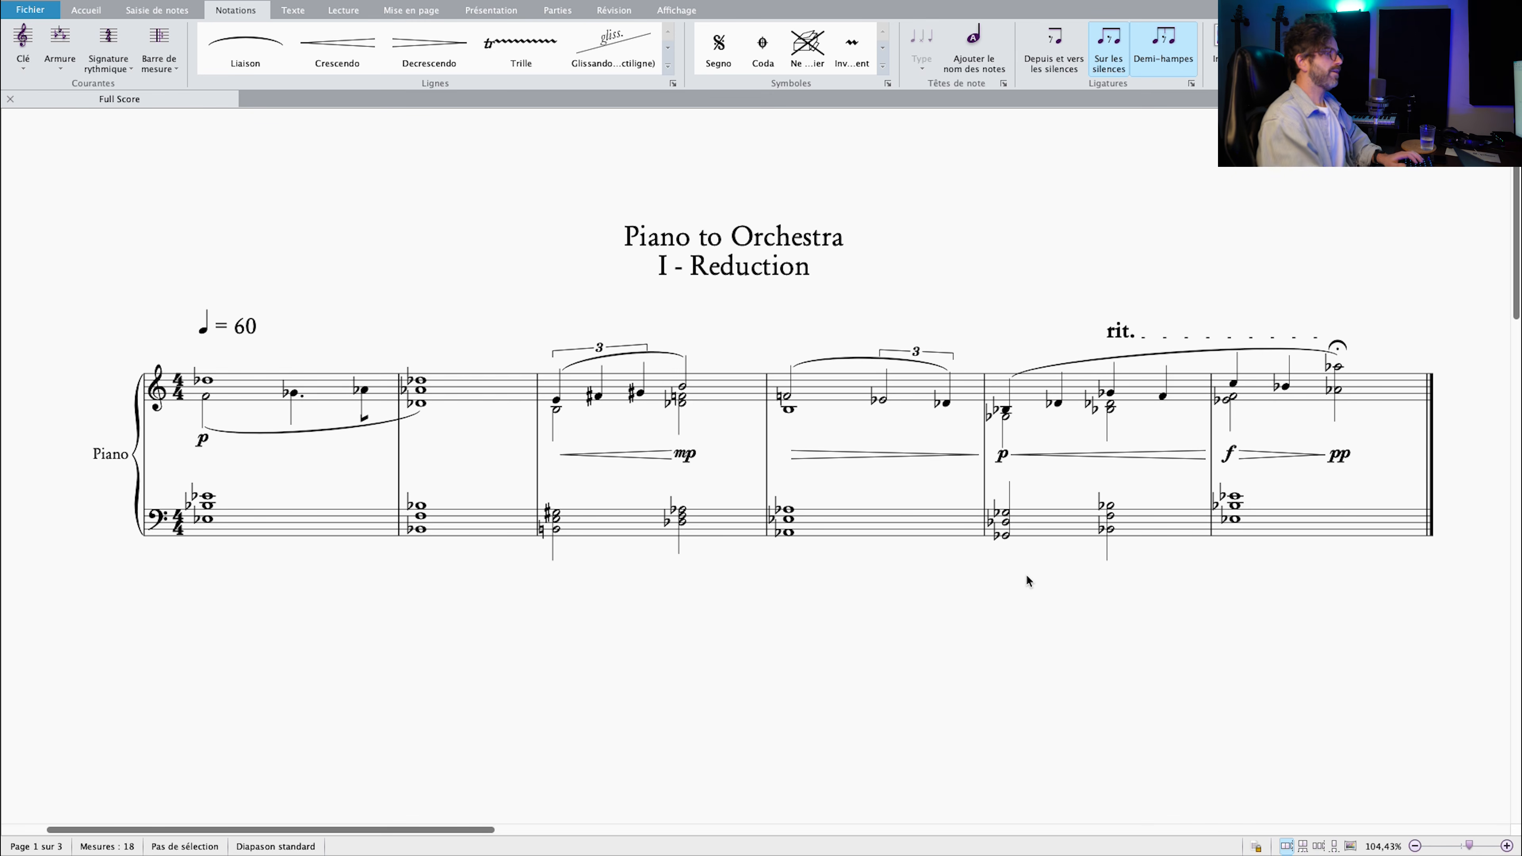
Go from the reduction to the "II - Plan" page of the score and examine its orchestration annotations.
scroll(900, 621, "right", 2)
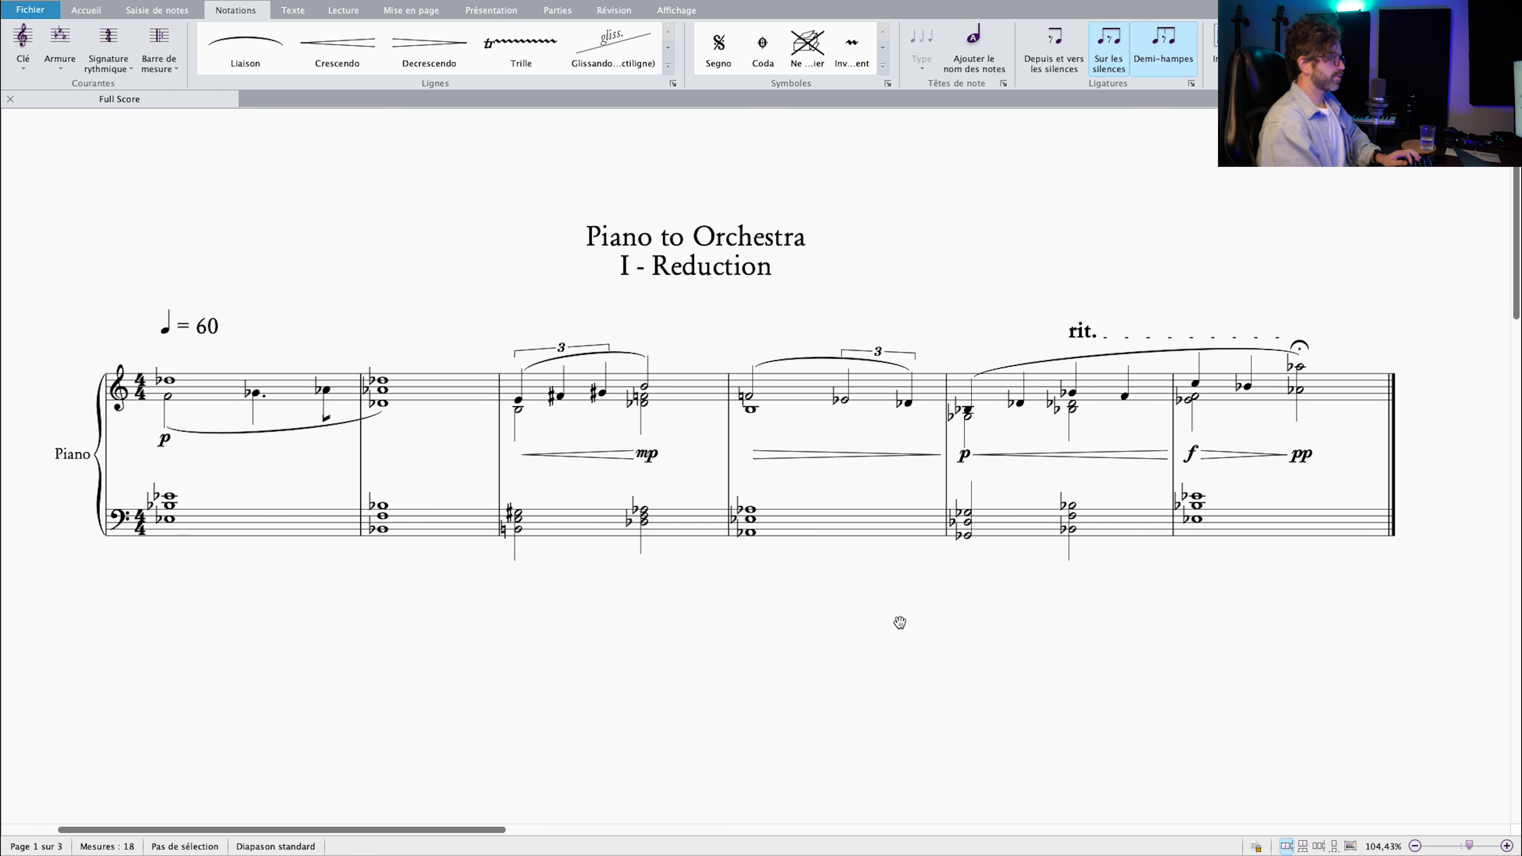
scroll(1224, 563, "right", 15)
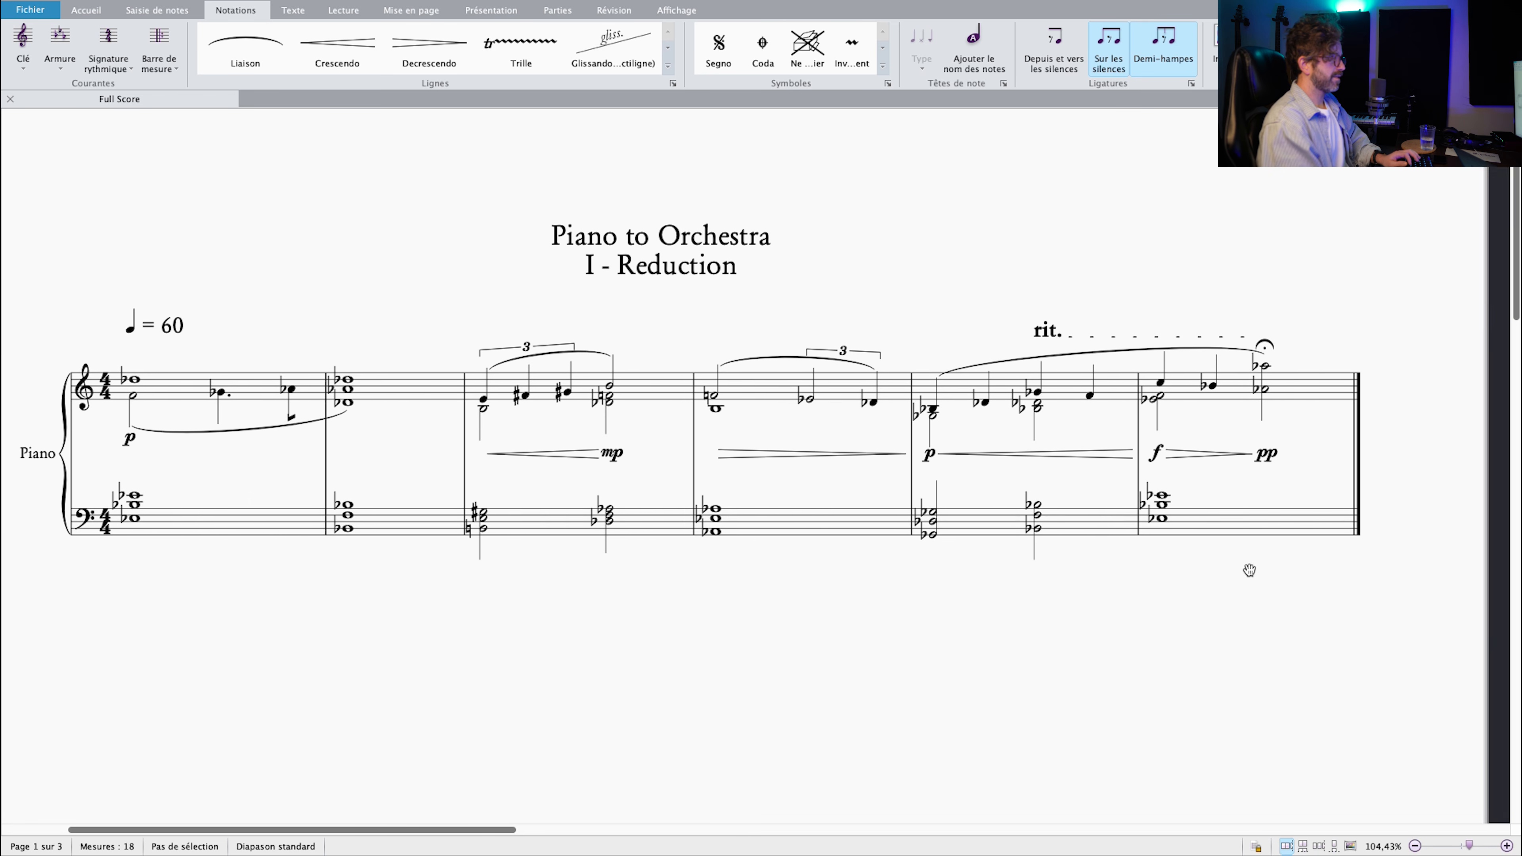
left_click_drag(1009, 620, 302, 619)
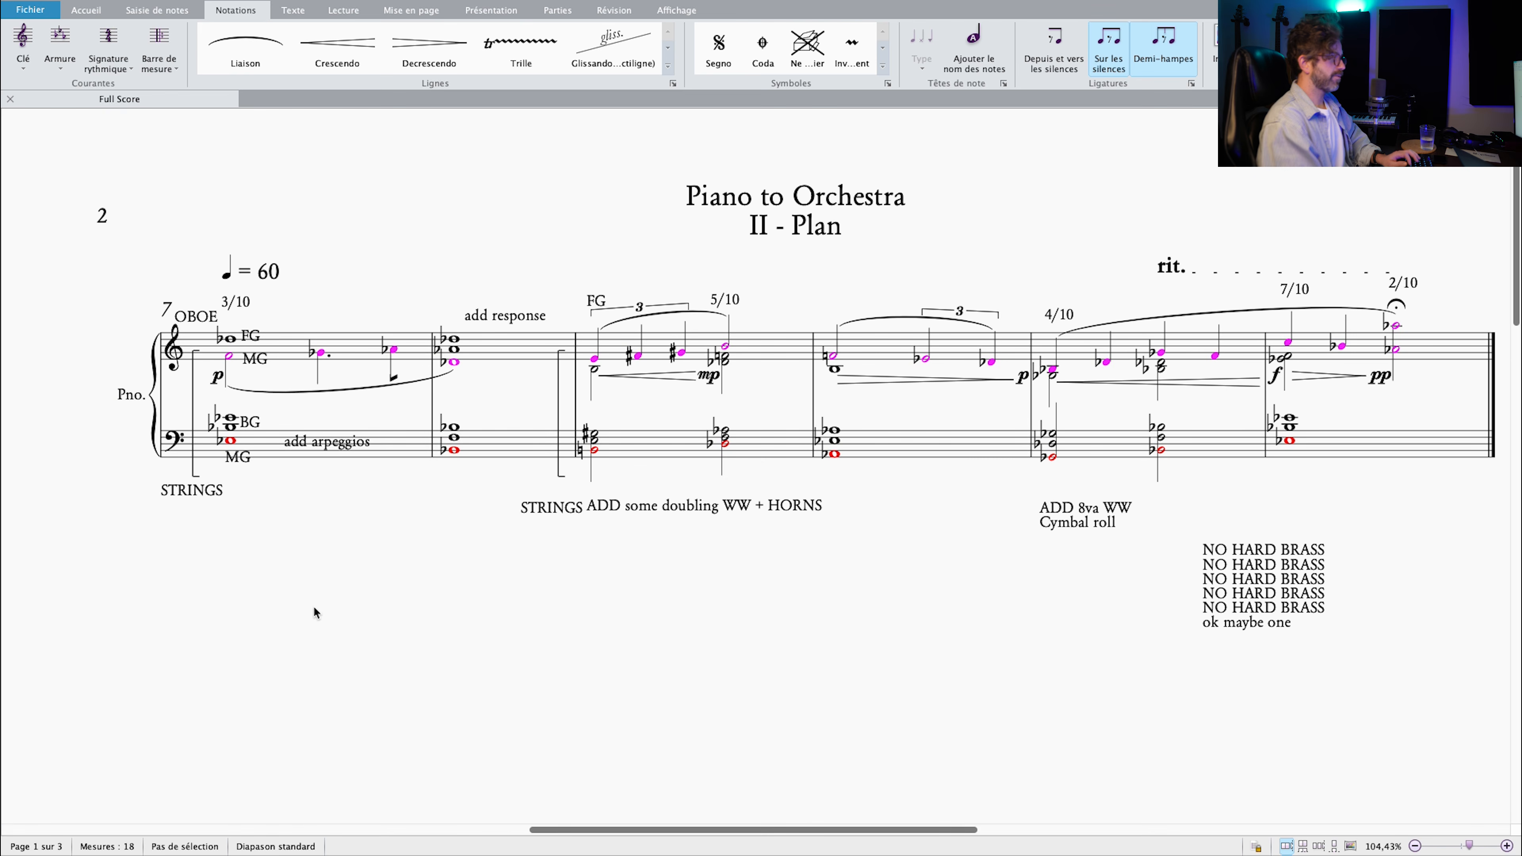
left_click_drag(536, 591, 510, 610)
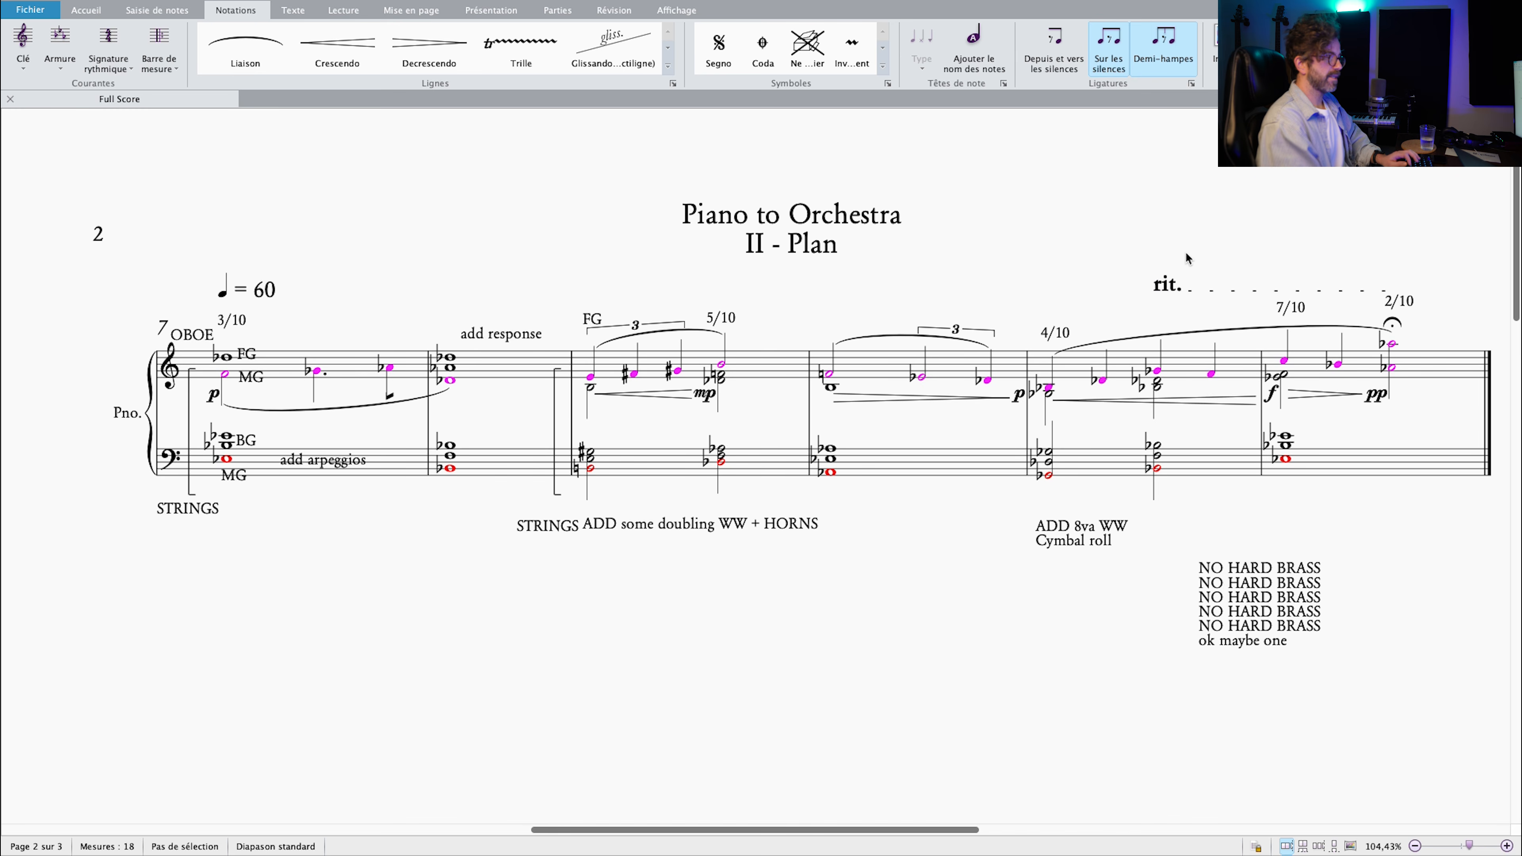
scroll(1172, 245, "right", 3)
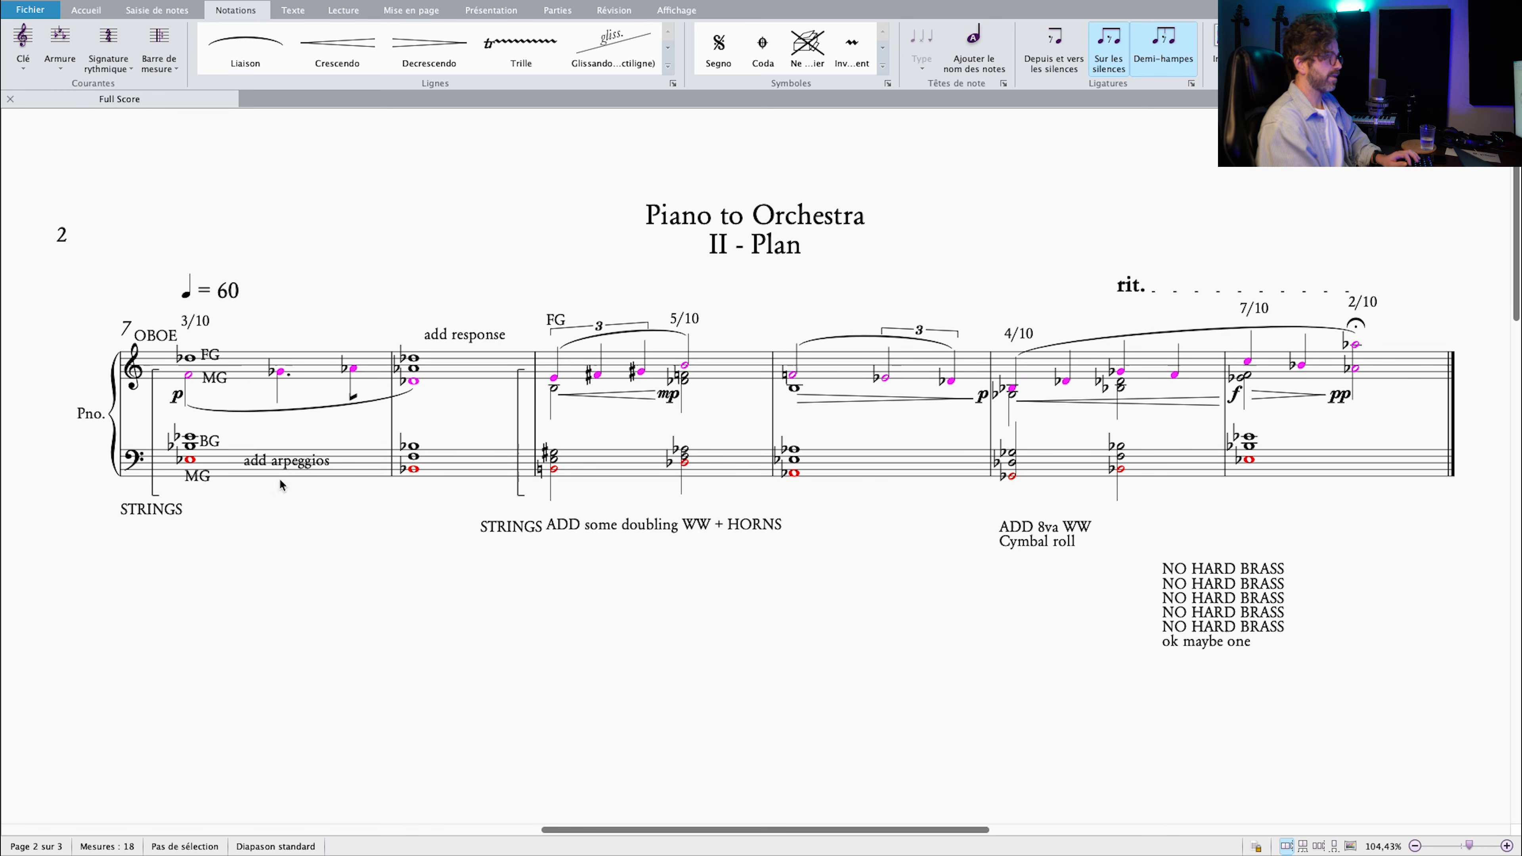
Highlight the whole annotated plan in bars 7 to 12, and inspect the STRINGS bracket at the start of bar 7.
left_click_drag(366, 378, 1288, 480)
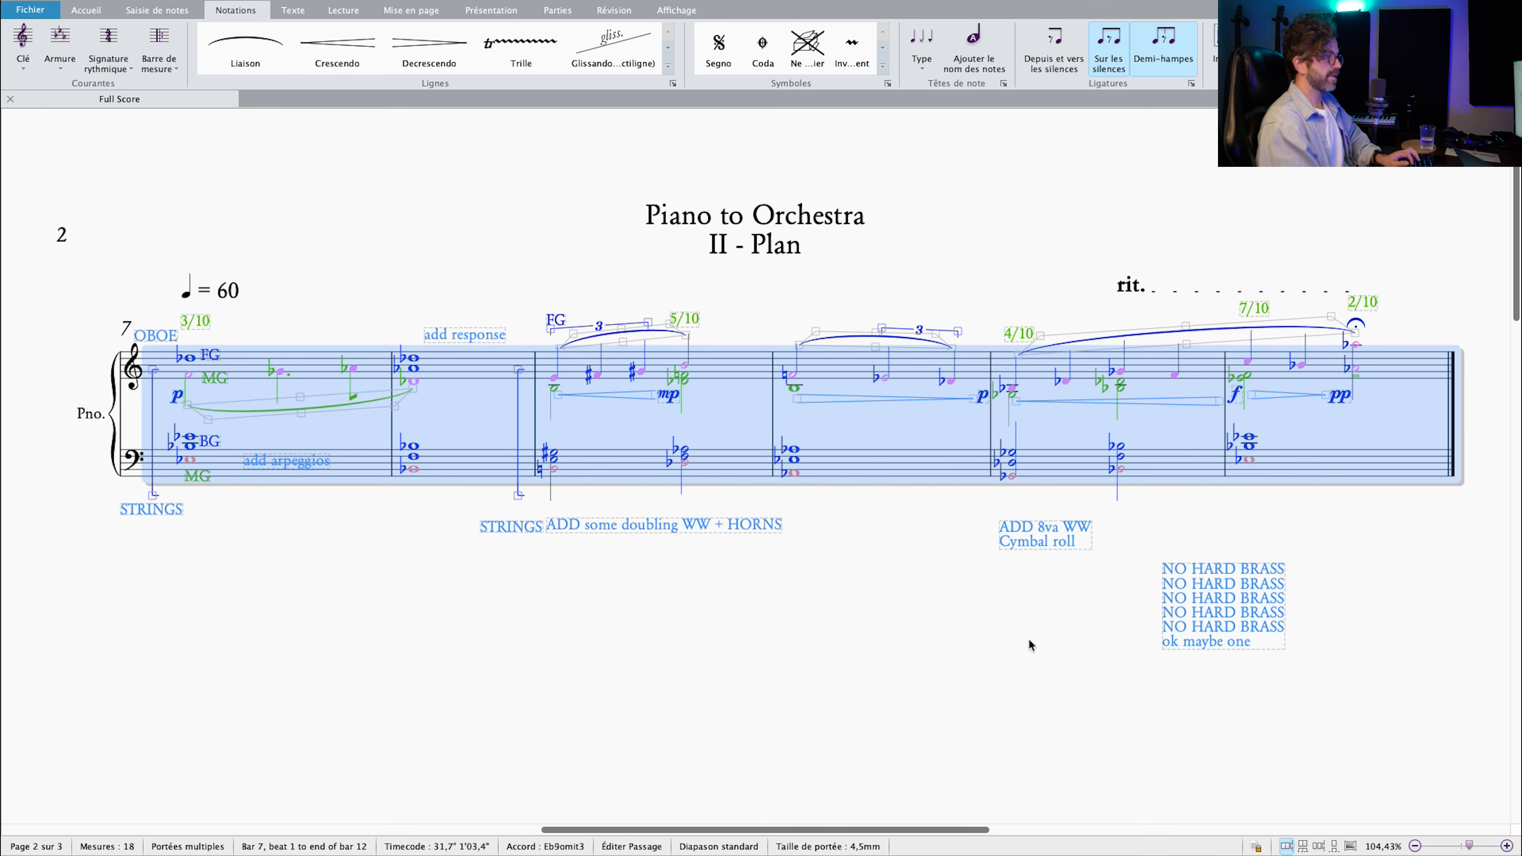
left_click(989, 652)
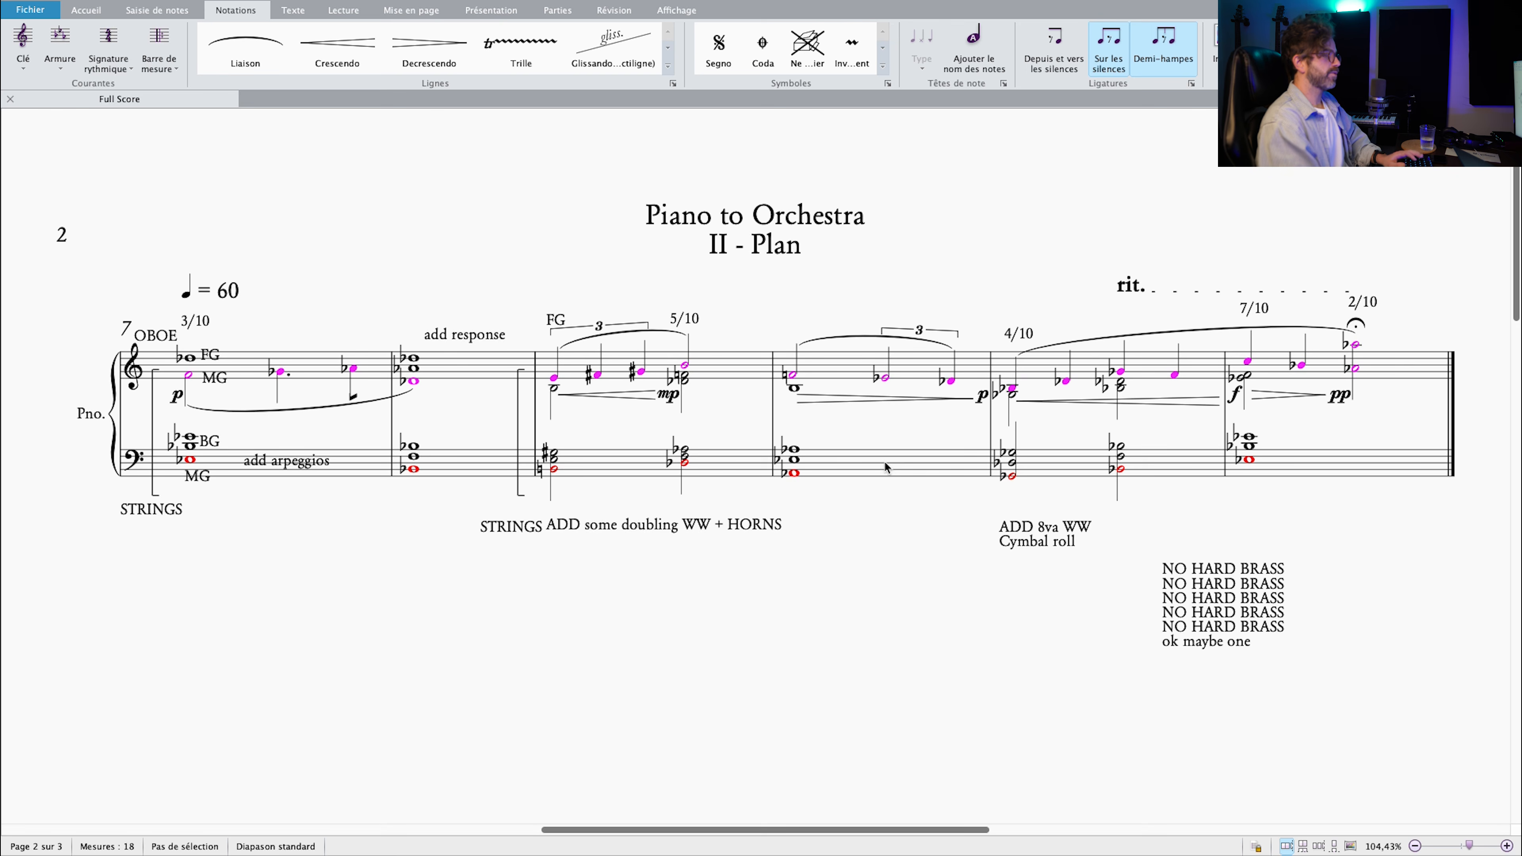
left_click(154, 372)
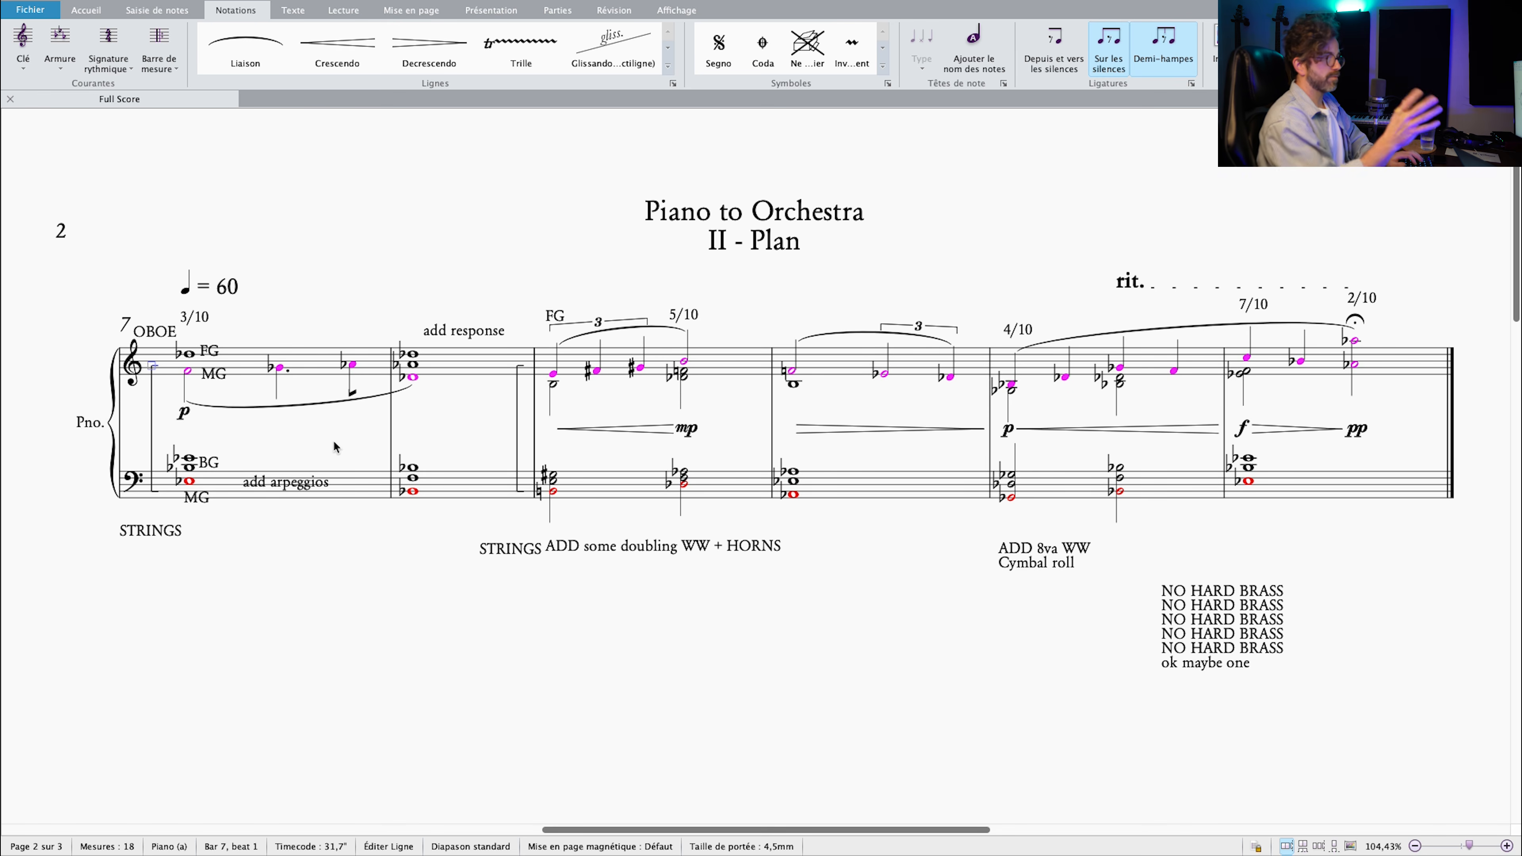
left_click_drag(462, 434, 472, 432)
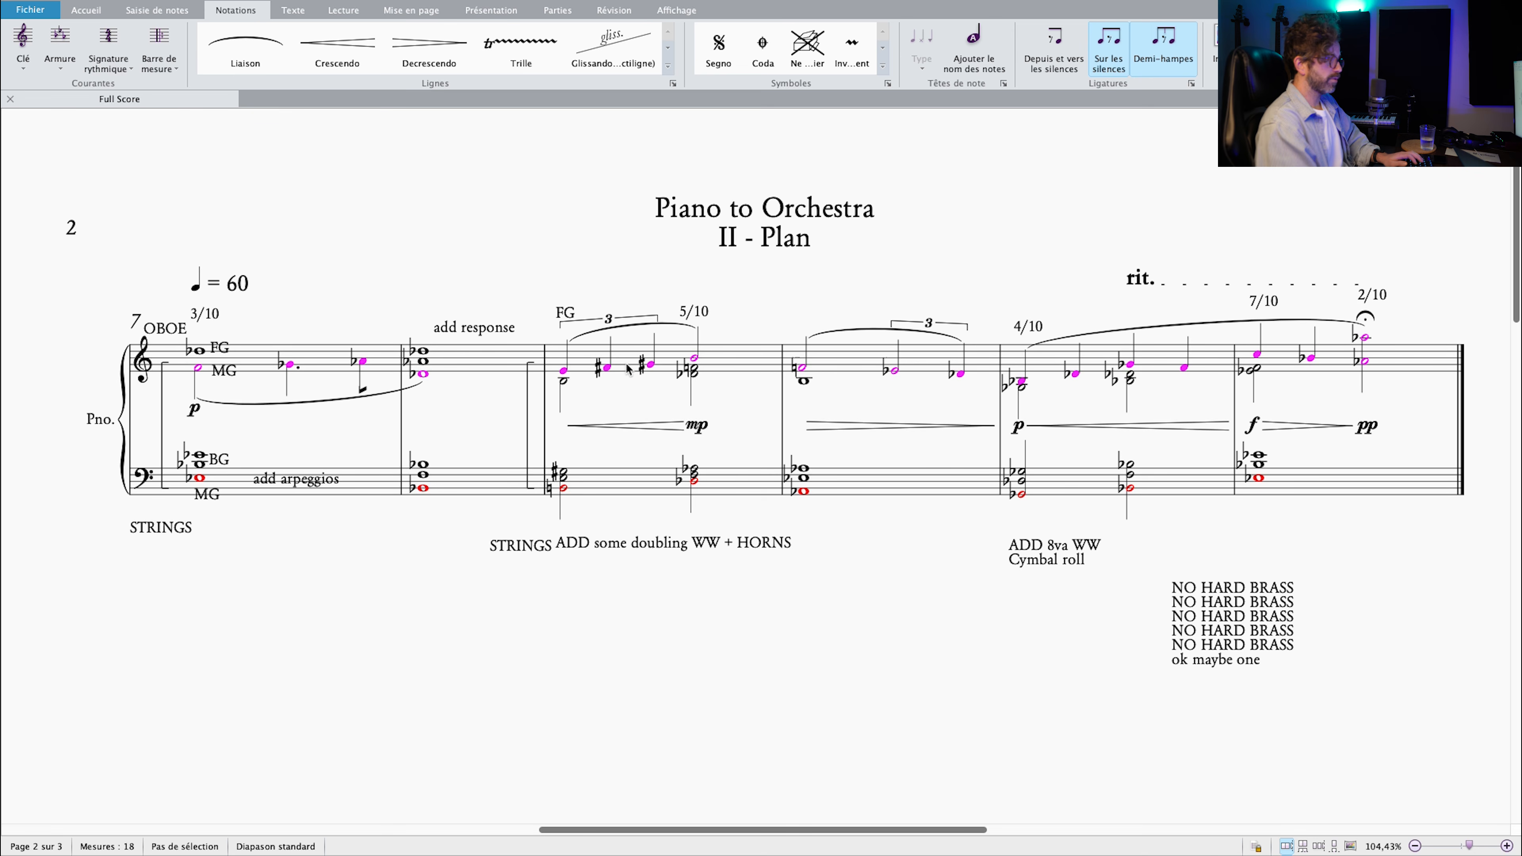
Inspect the foreground melody of bar 9 up close, from its first note to the note on beat 3.
left_click(575, 374)
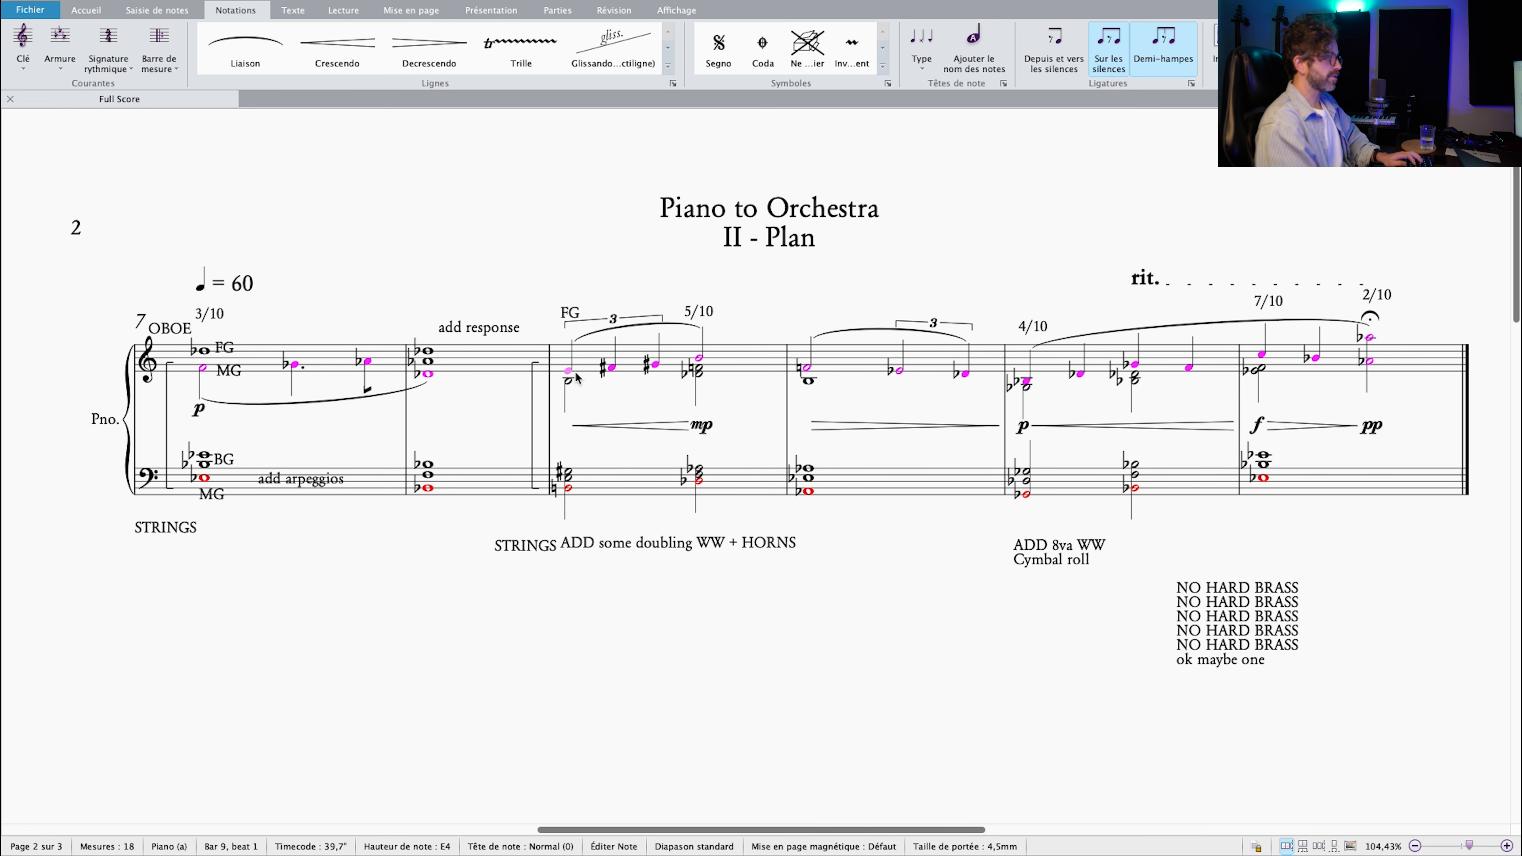
scroll(575, 374, "up", 5)
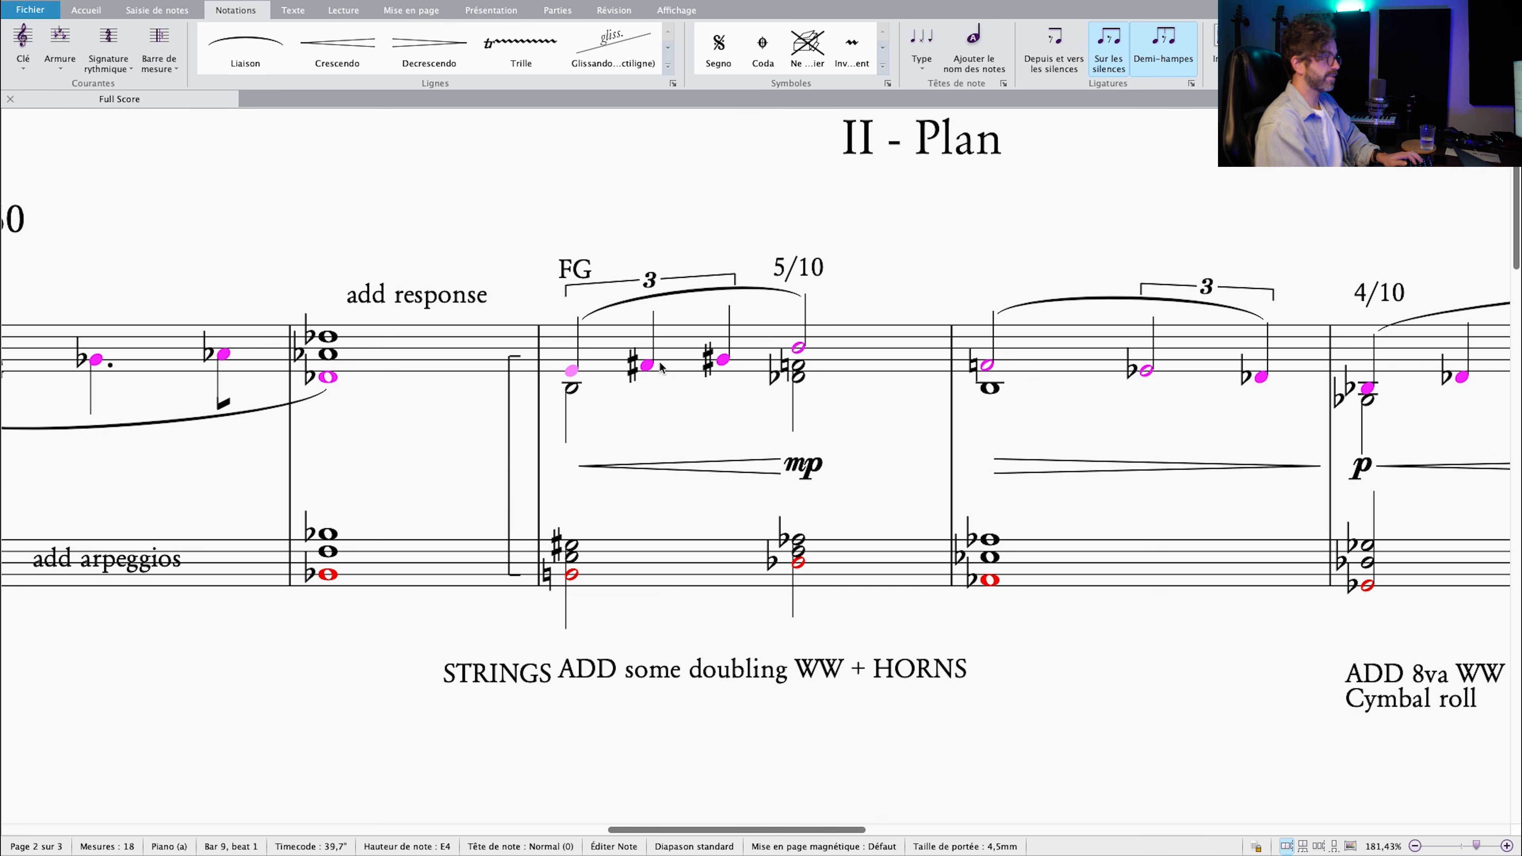
left_click(799, 346)
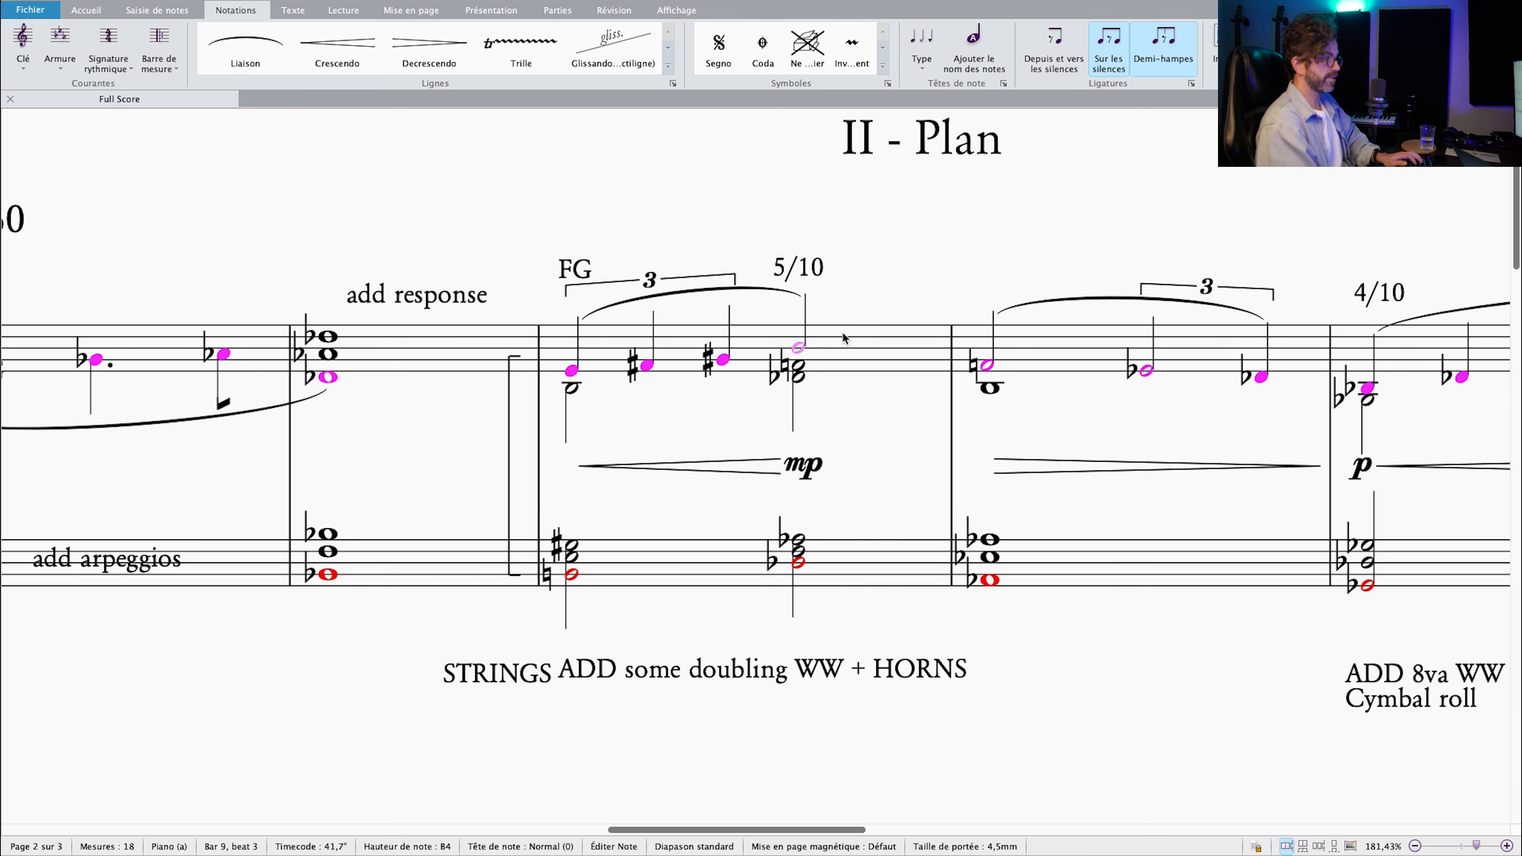
scroll(844, 337, "down", 5)
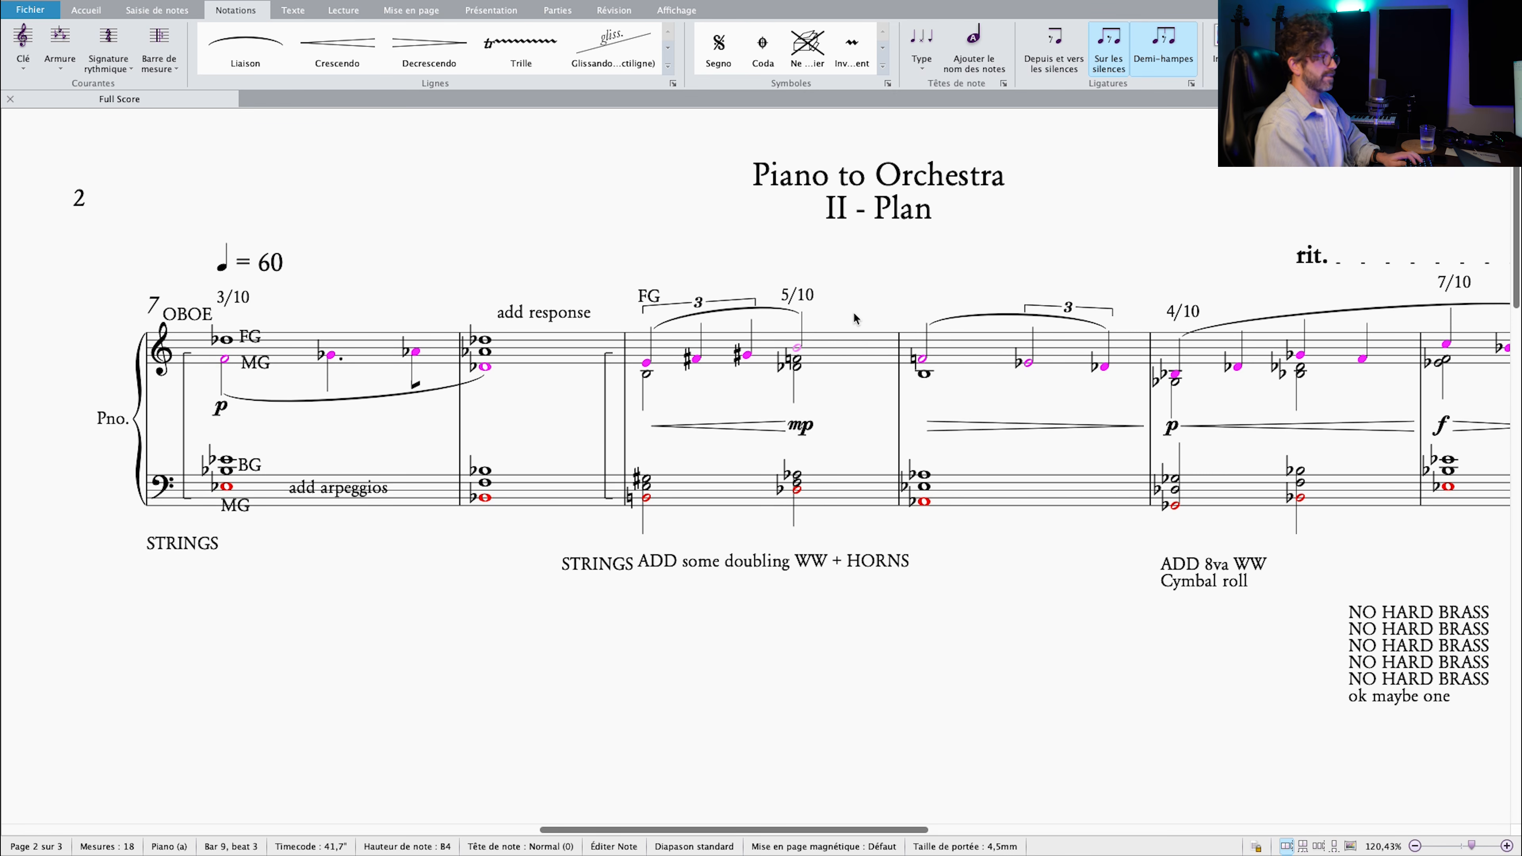
scroll(821, 308, "right", 3)
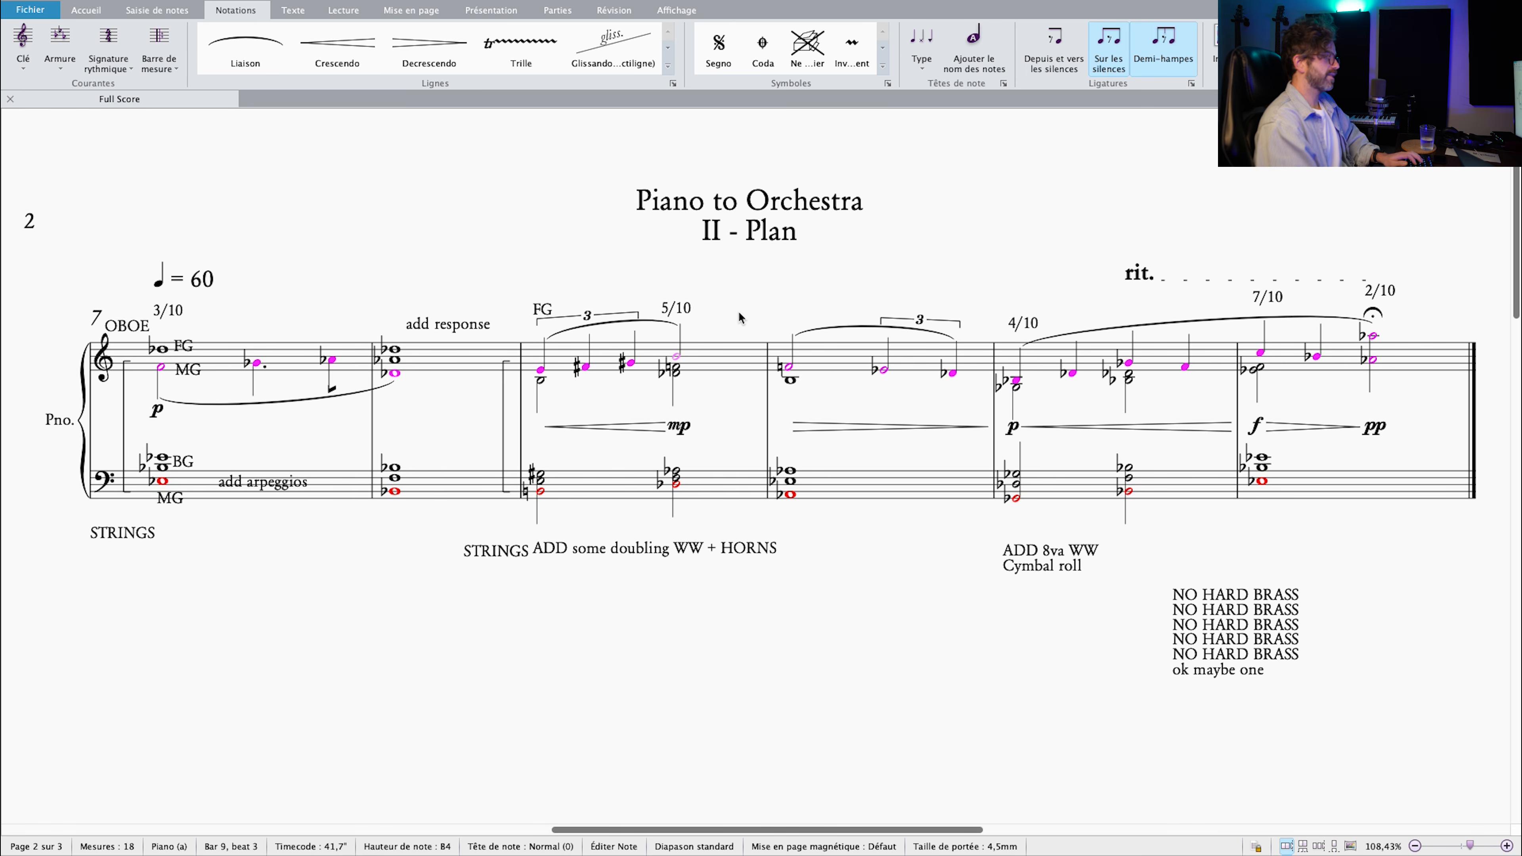
mouse_move(739, 306)
left_mouse_down()
mouse_move(773, 312)
mouse_move(751, 311)
left_mouse_up()
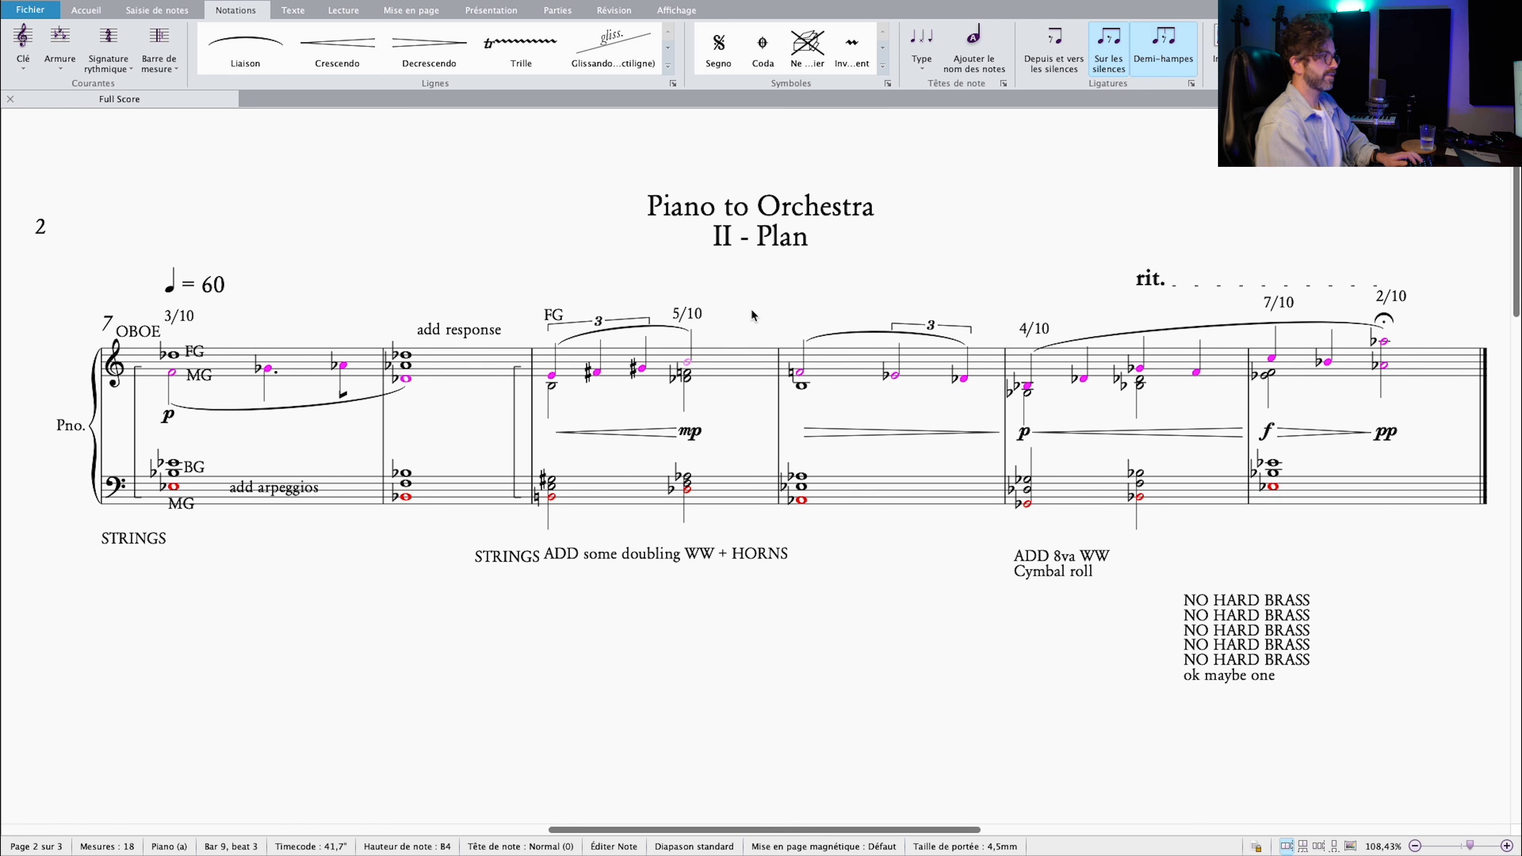
Clear the melody selection and examine the bass notes and their MG label in bar 7 of the plan.
key("Escape")
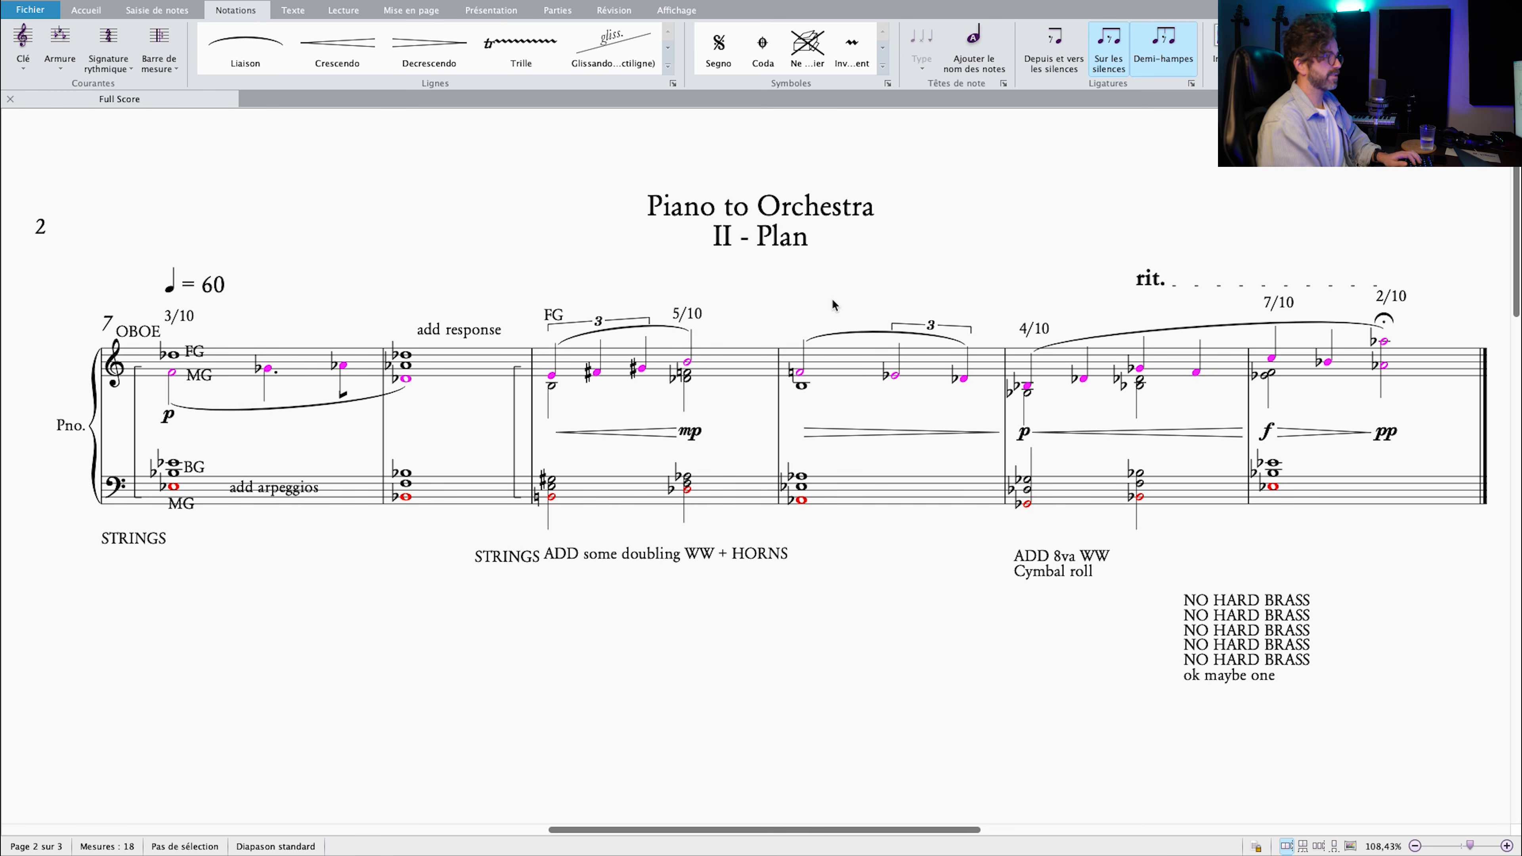
left_click_drag(761, 300, 763, 297)
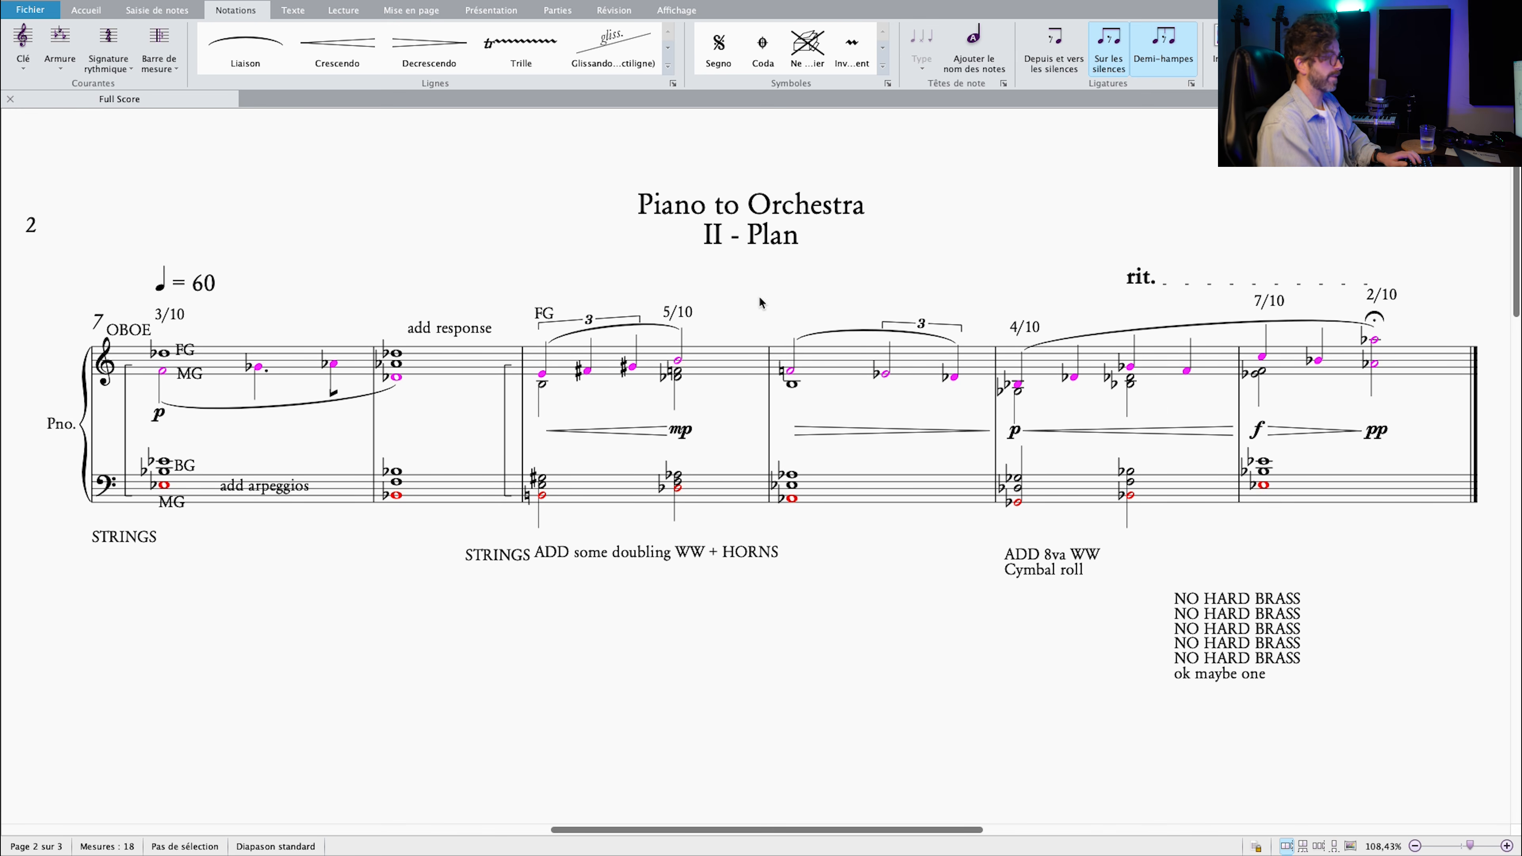
left_click_drag(760, 298, 763, 294)
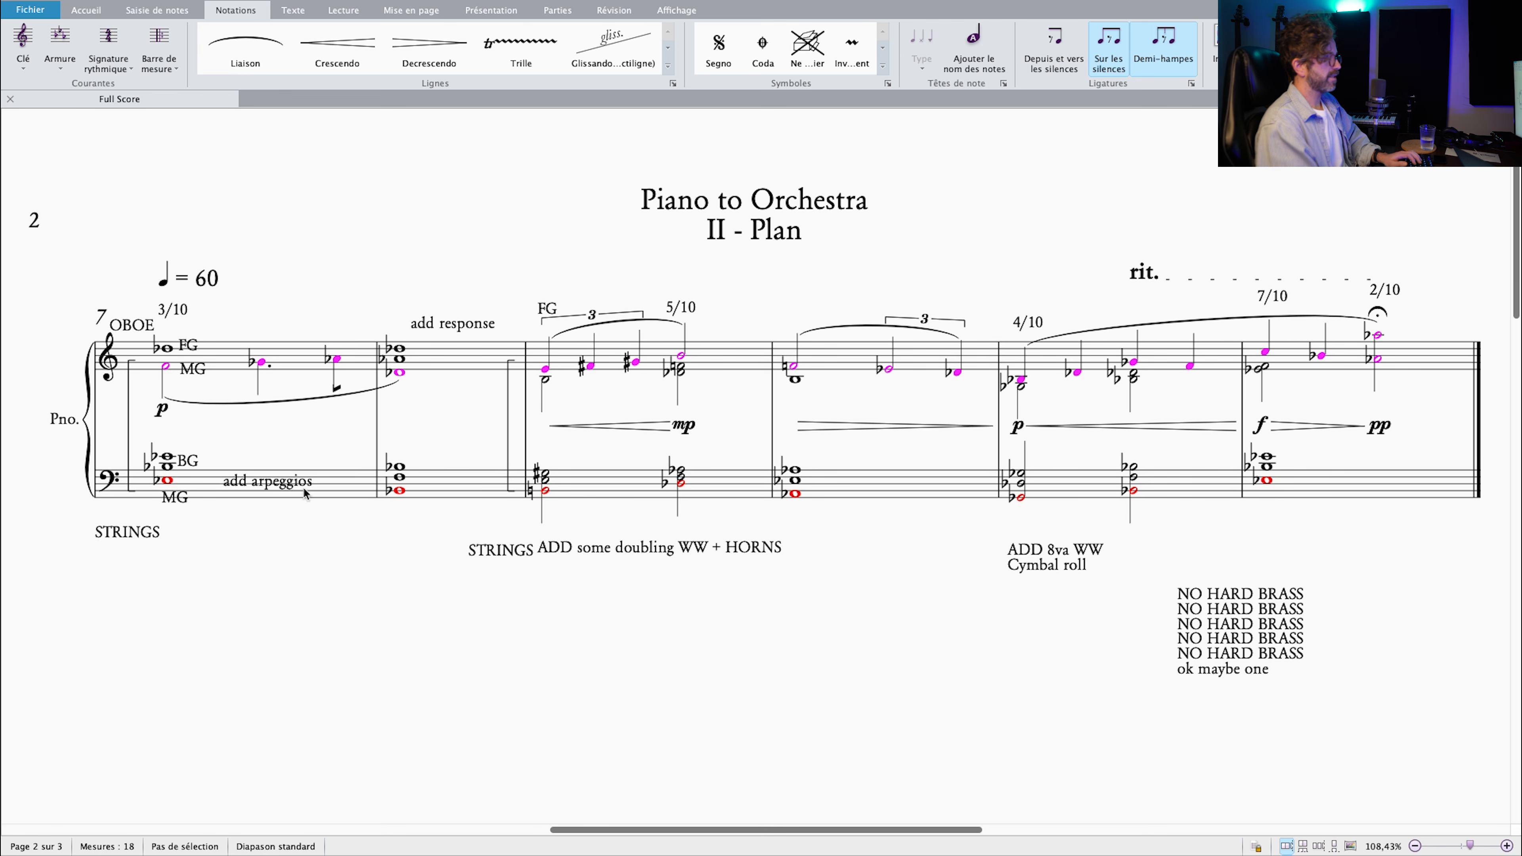
left_click(184, 492)
left_click(269, 526)
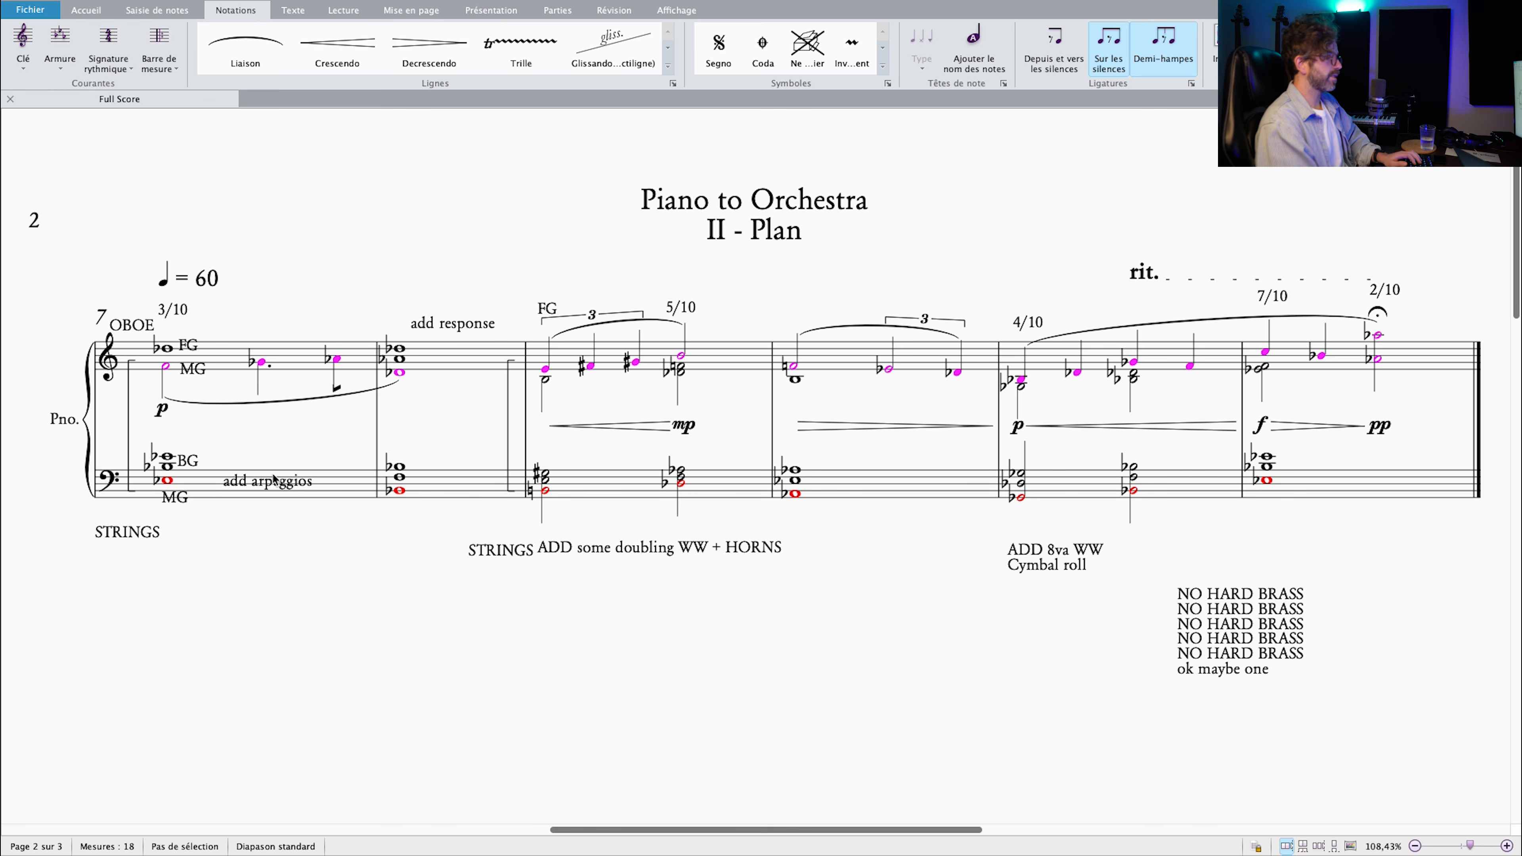
left_click_drag(930, 538, 919, 531)
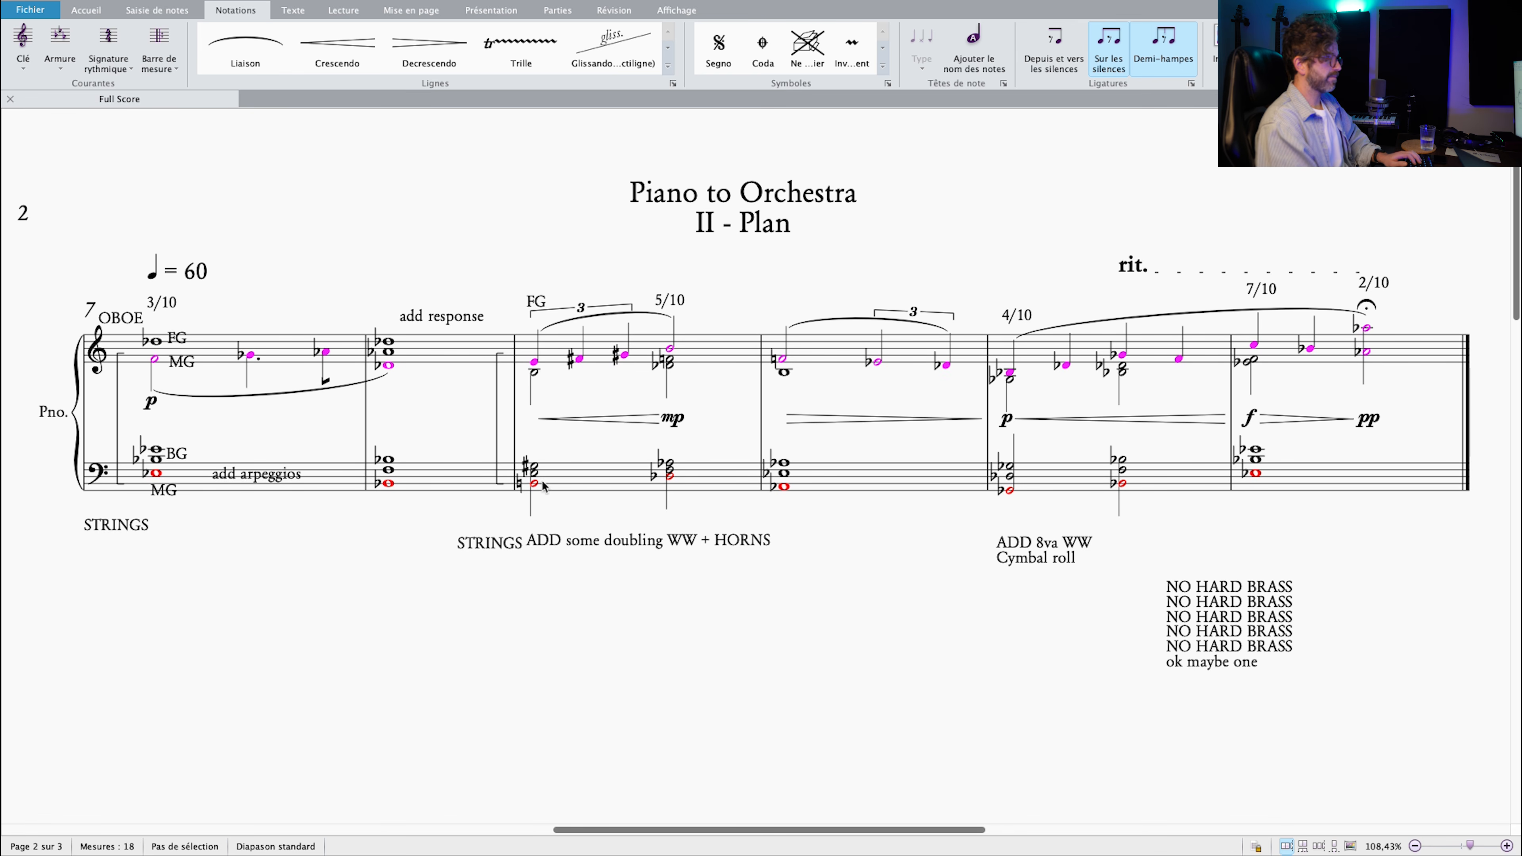
mouse_move(889, 562)
left_mouse_down()
mouse_move(866, 563)
mouse_move(909, 573)
left_mouse_up()
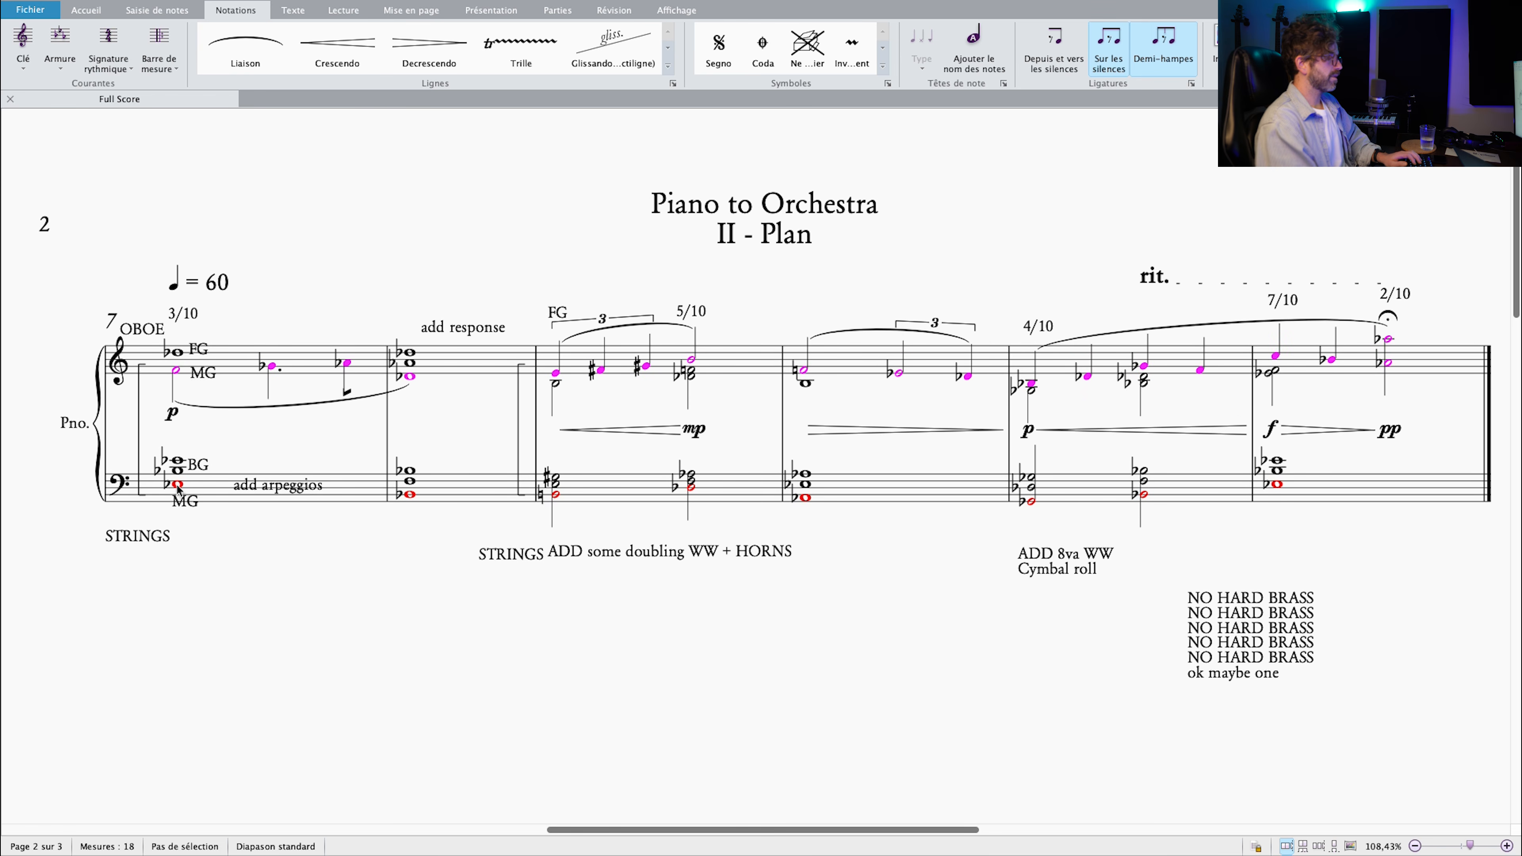
Try doubling the lowest bass note an octave below on beat 1 of bar 8 and on beats 1 and 3 of bar 9.
left_click(412, 496)
key("shift+8")
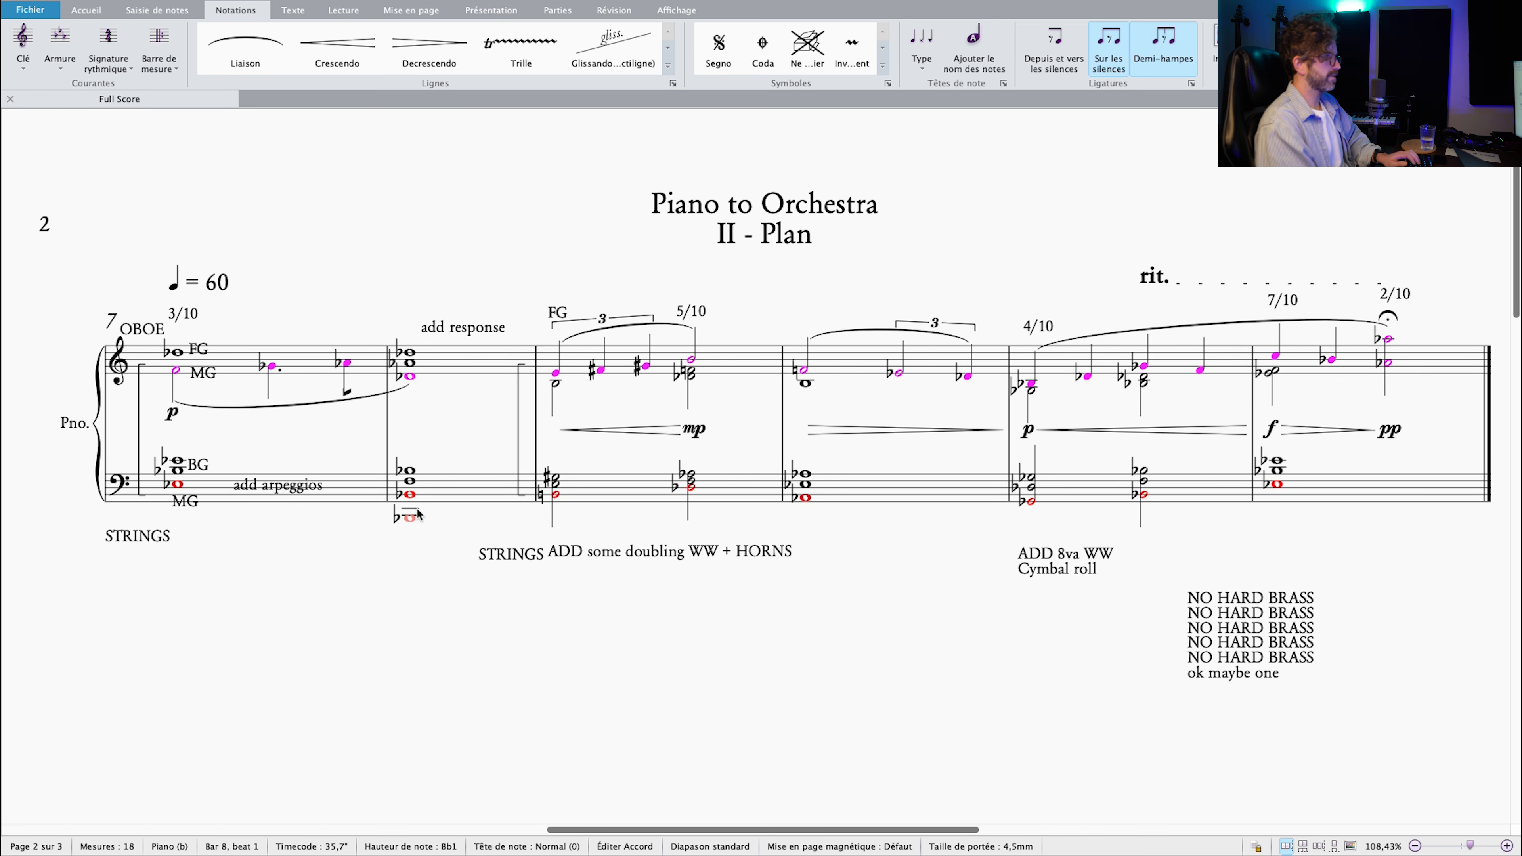
left_click(557, 495)
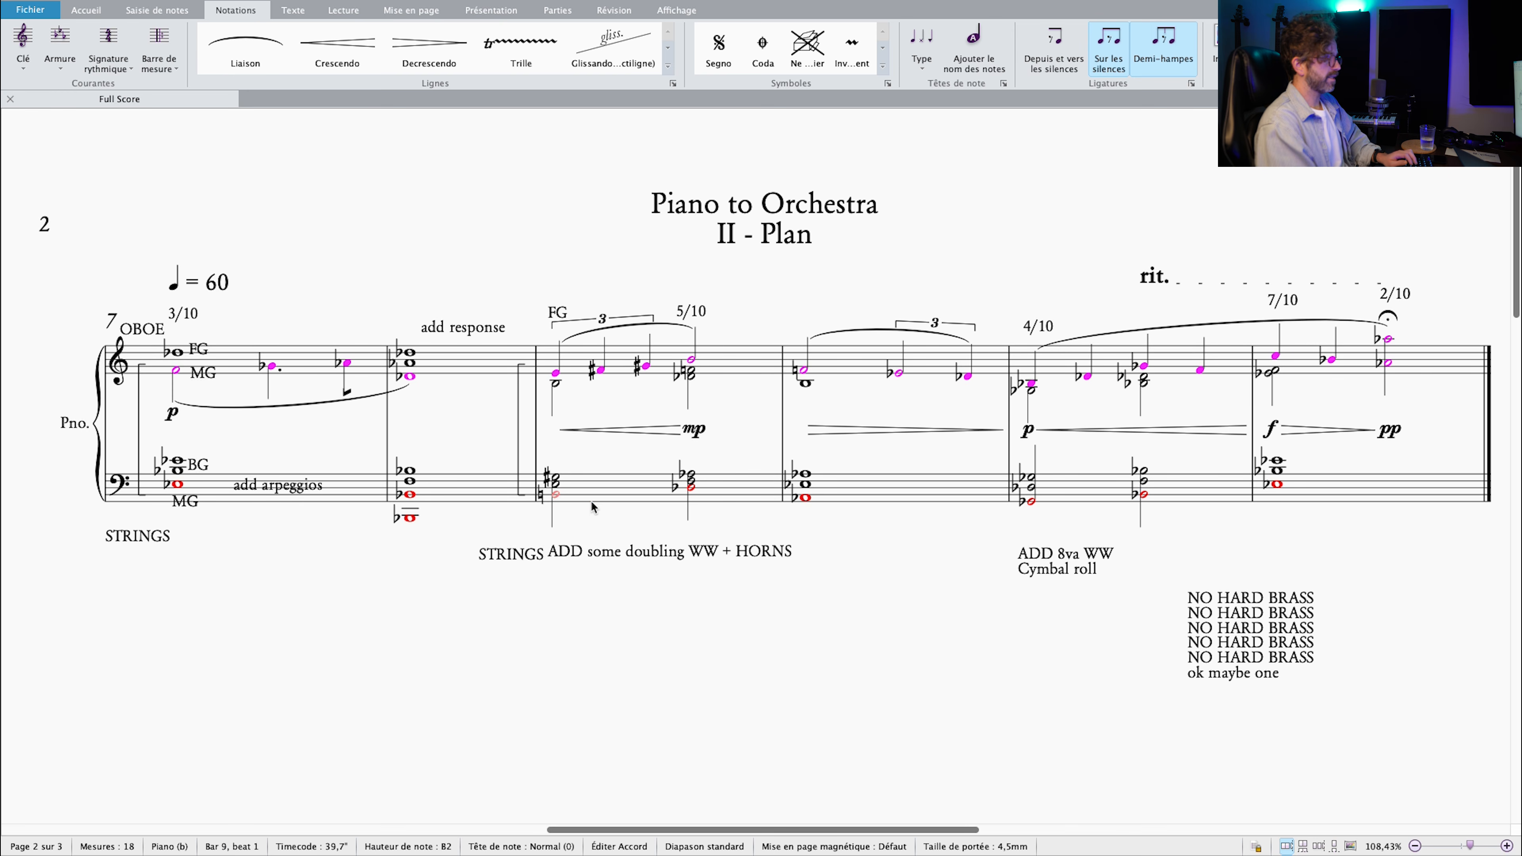
key("shift+8")
left_click(692, 487)
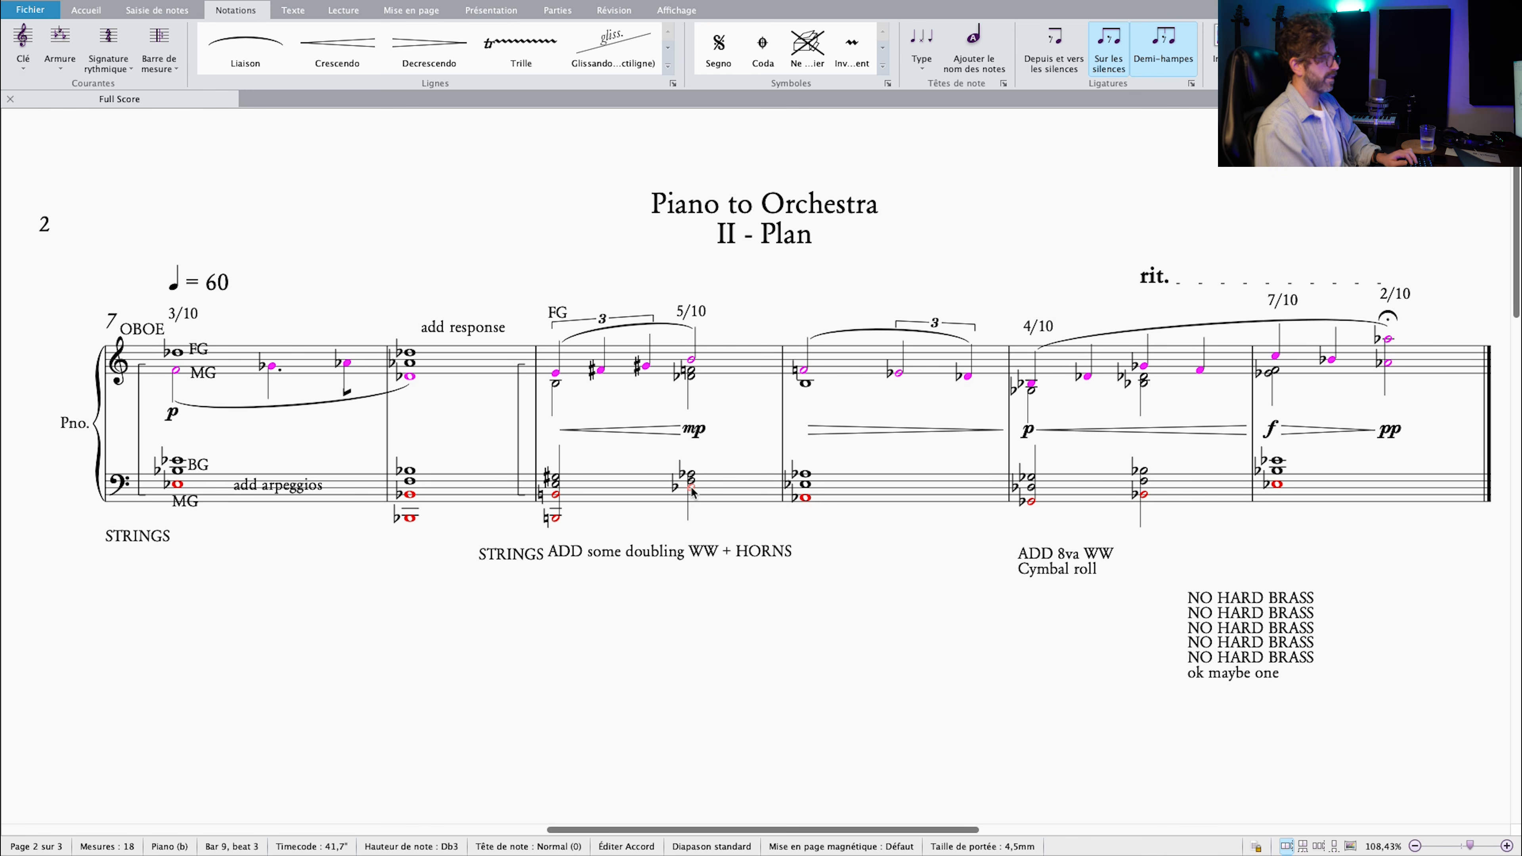
key("shift+8")
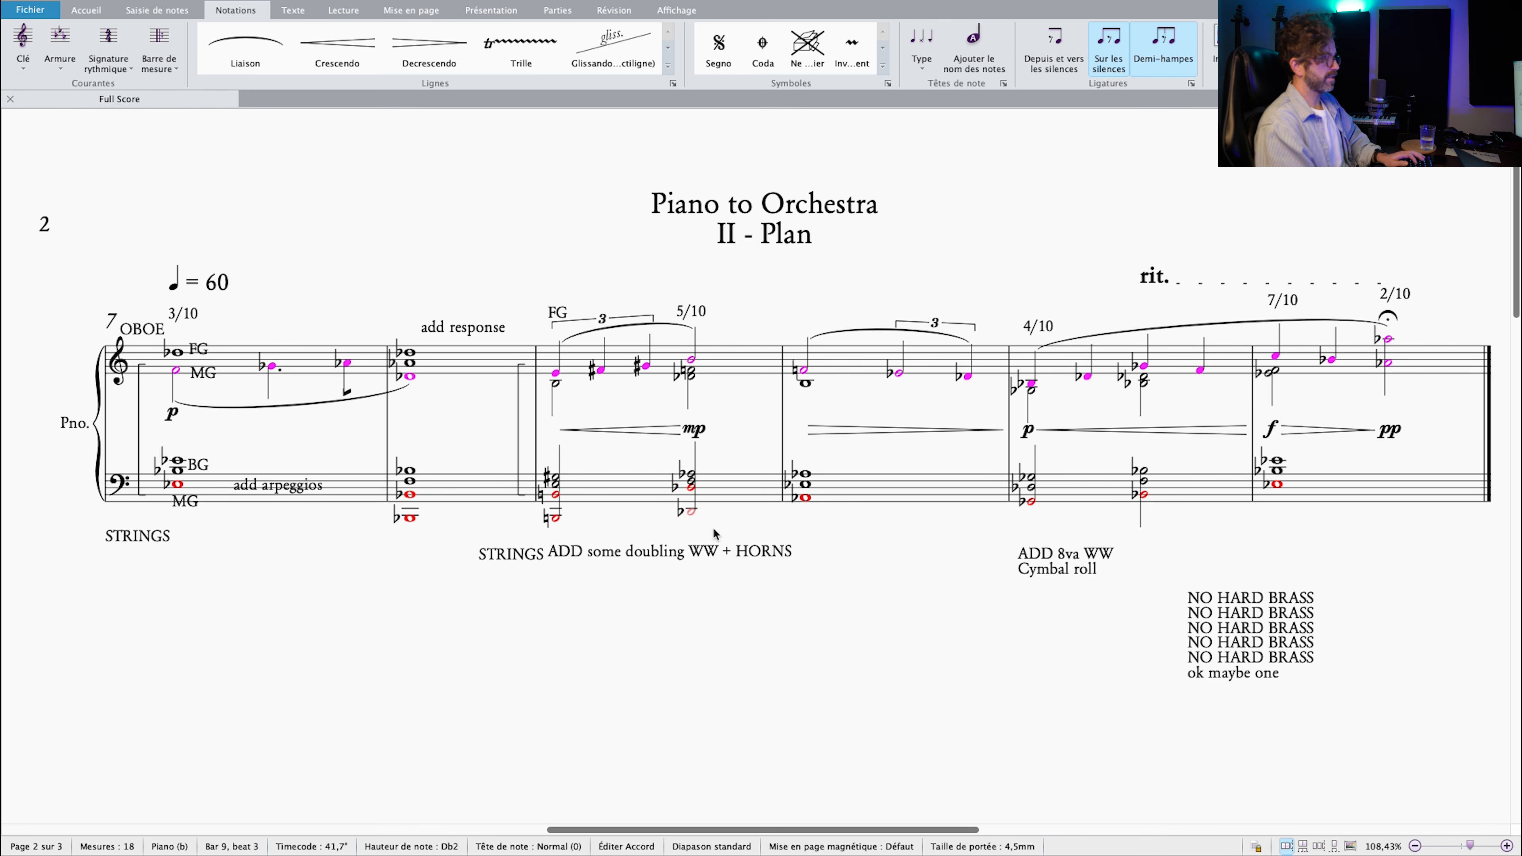
Undo the three lower-octave bass doublings in bars 8 and 9, and clear the selection.
key("super+z")
key("super+z")
key("super+z")
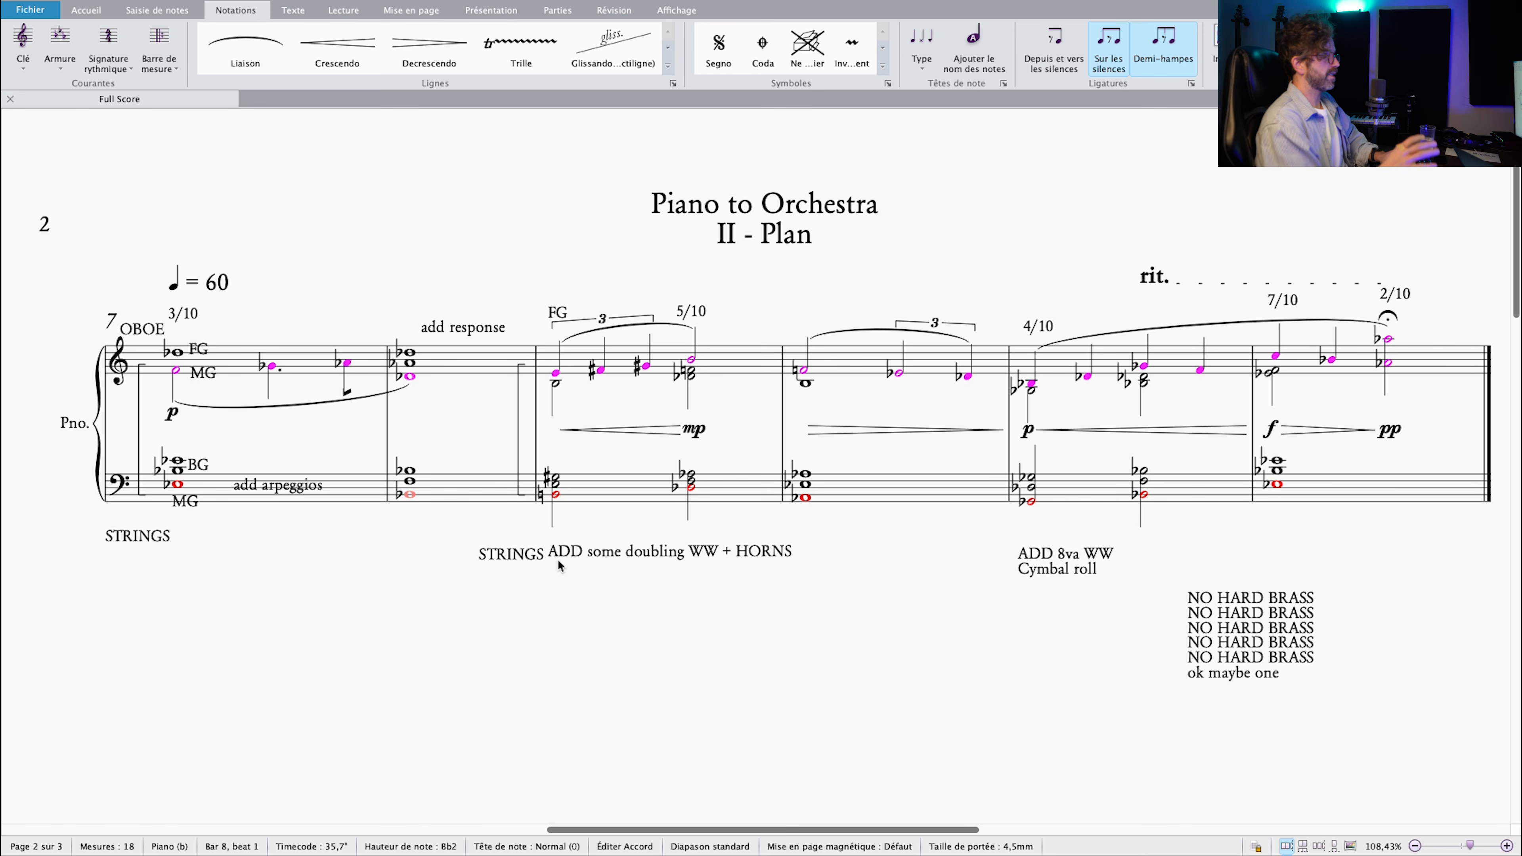
key("Escape")
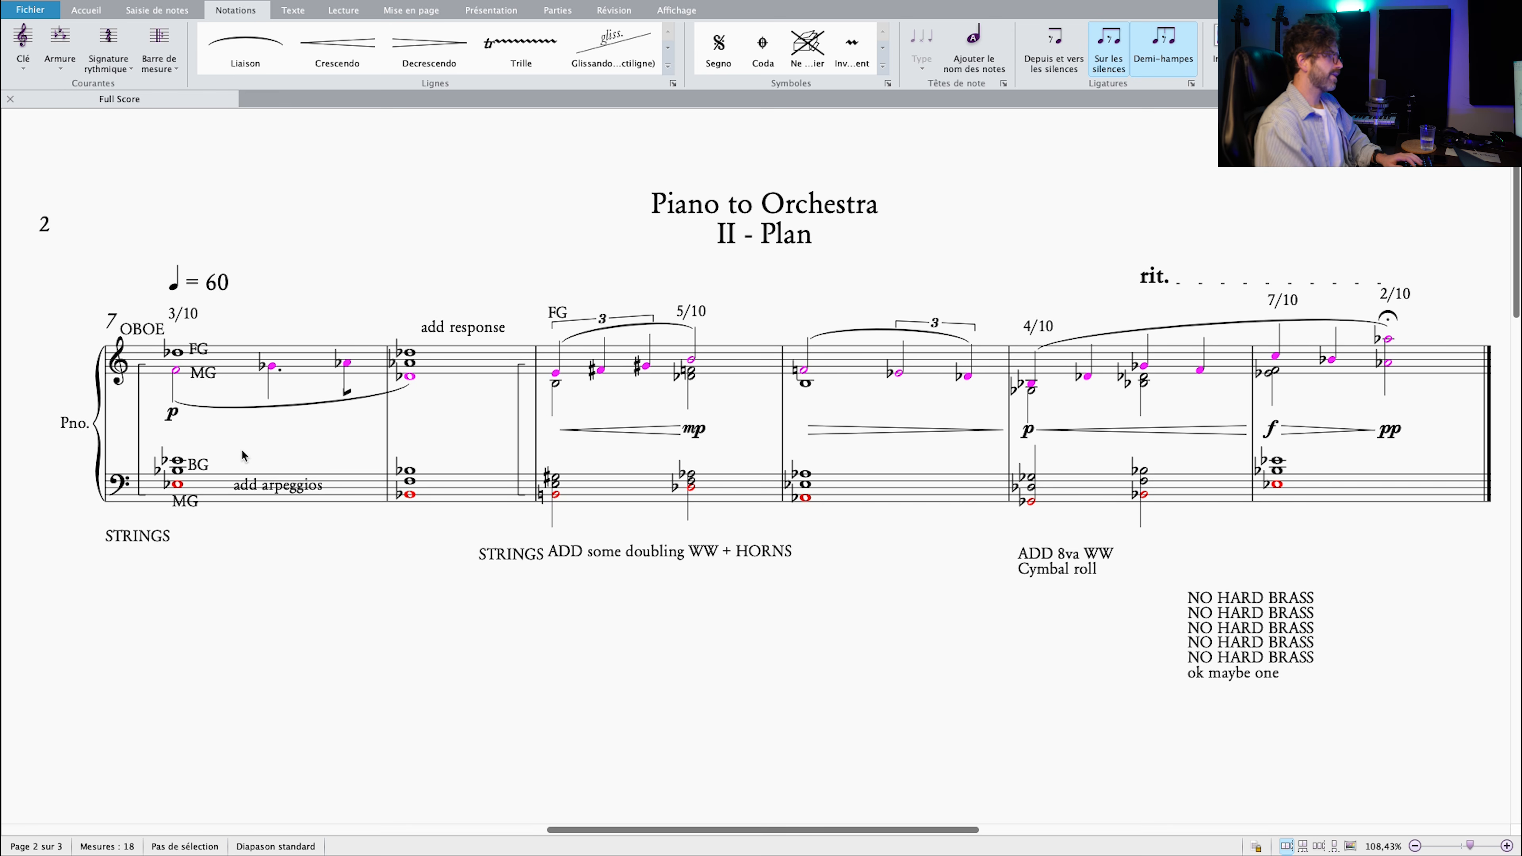
Highlight the bass-staff chords of bar 9 together with their doubling annotation, and clear the selection.
scroll(419, 426, "up", 1)
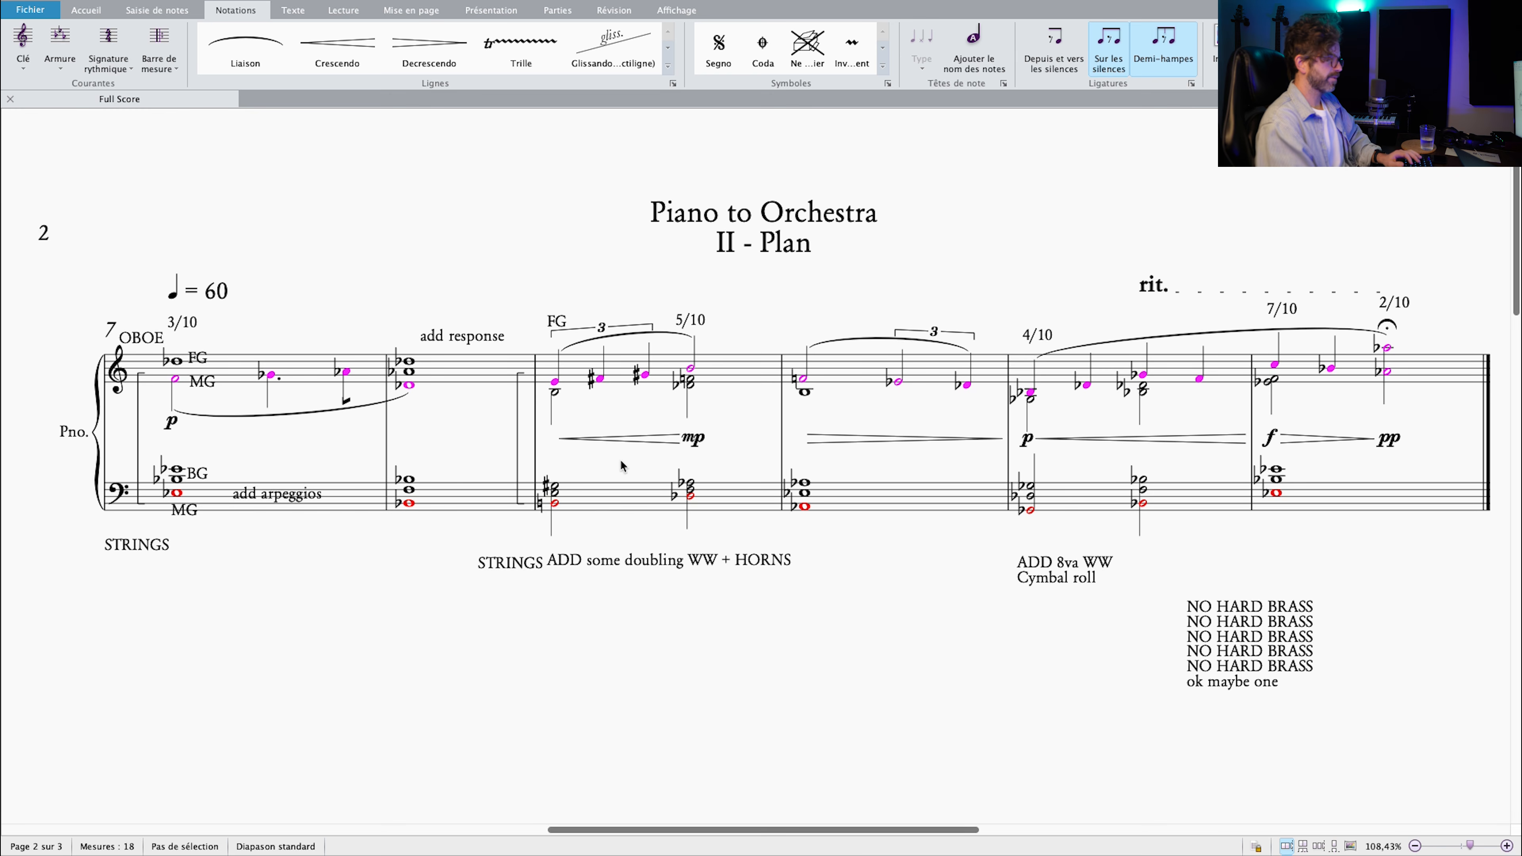
scroll(619, 459, "down", 1)
left_click(567, 500)
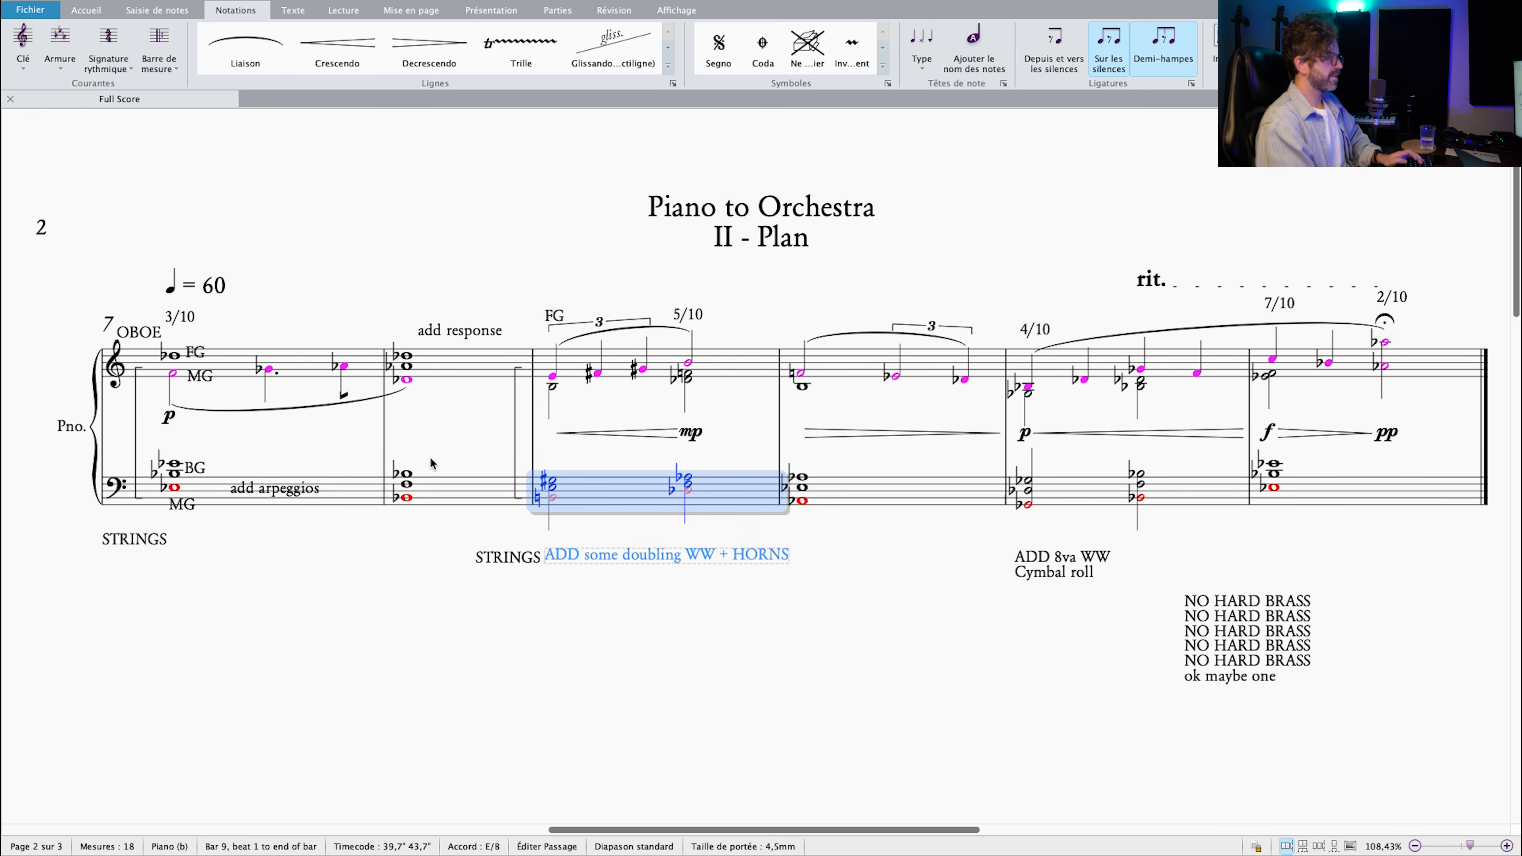
key("Escape")
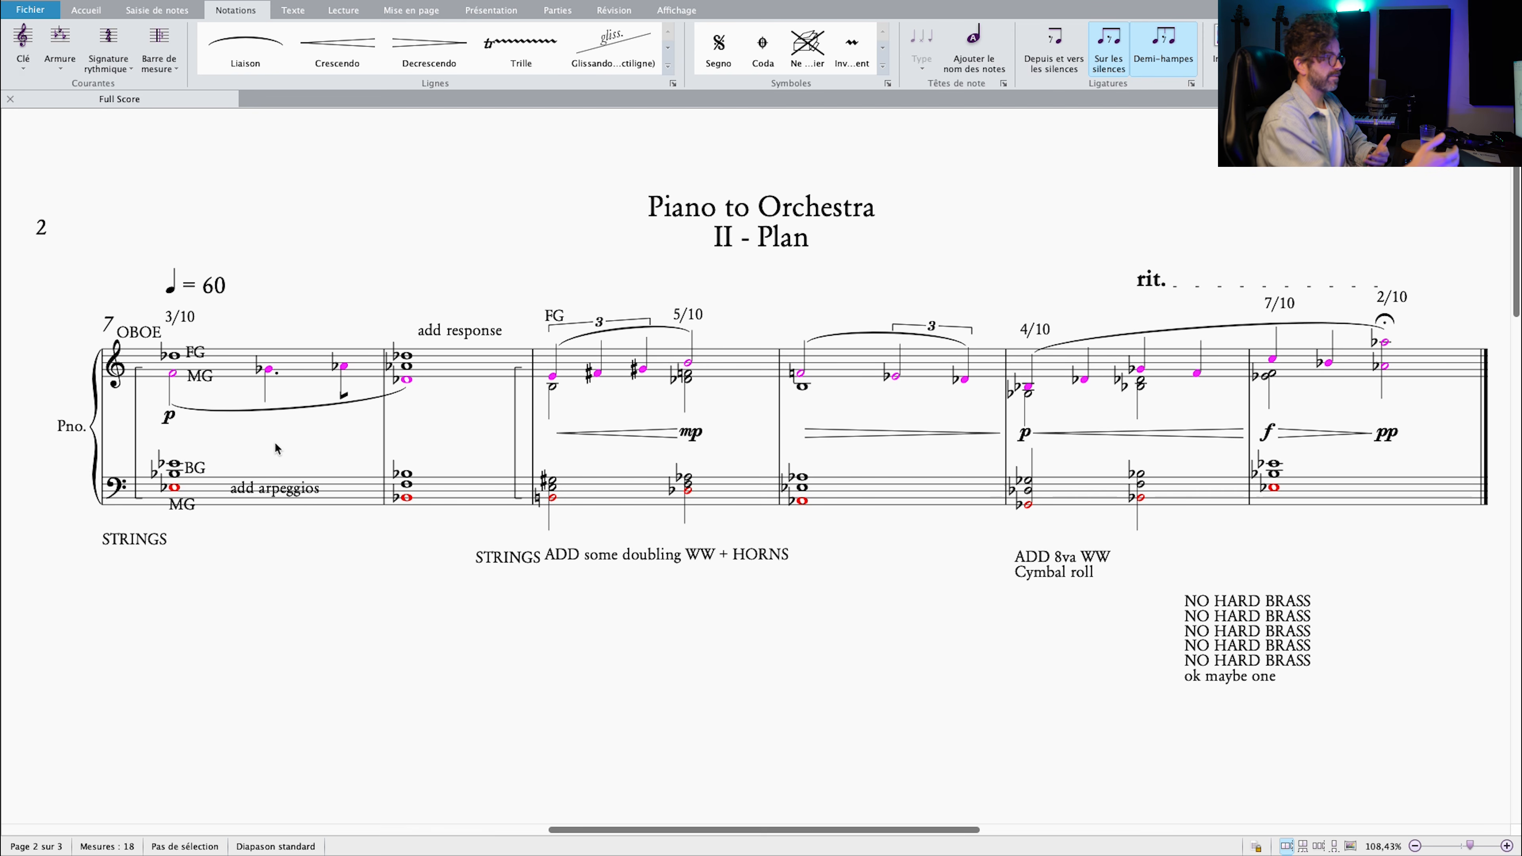
Inspect the FG label and both MG labels in bar 7 up close, and return to the whole plan.
left_click(195, 351)
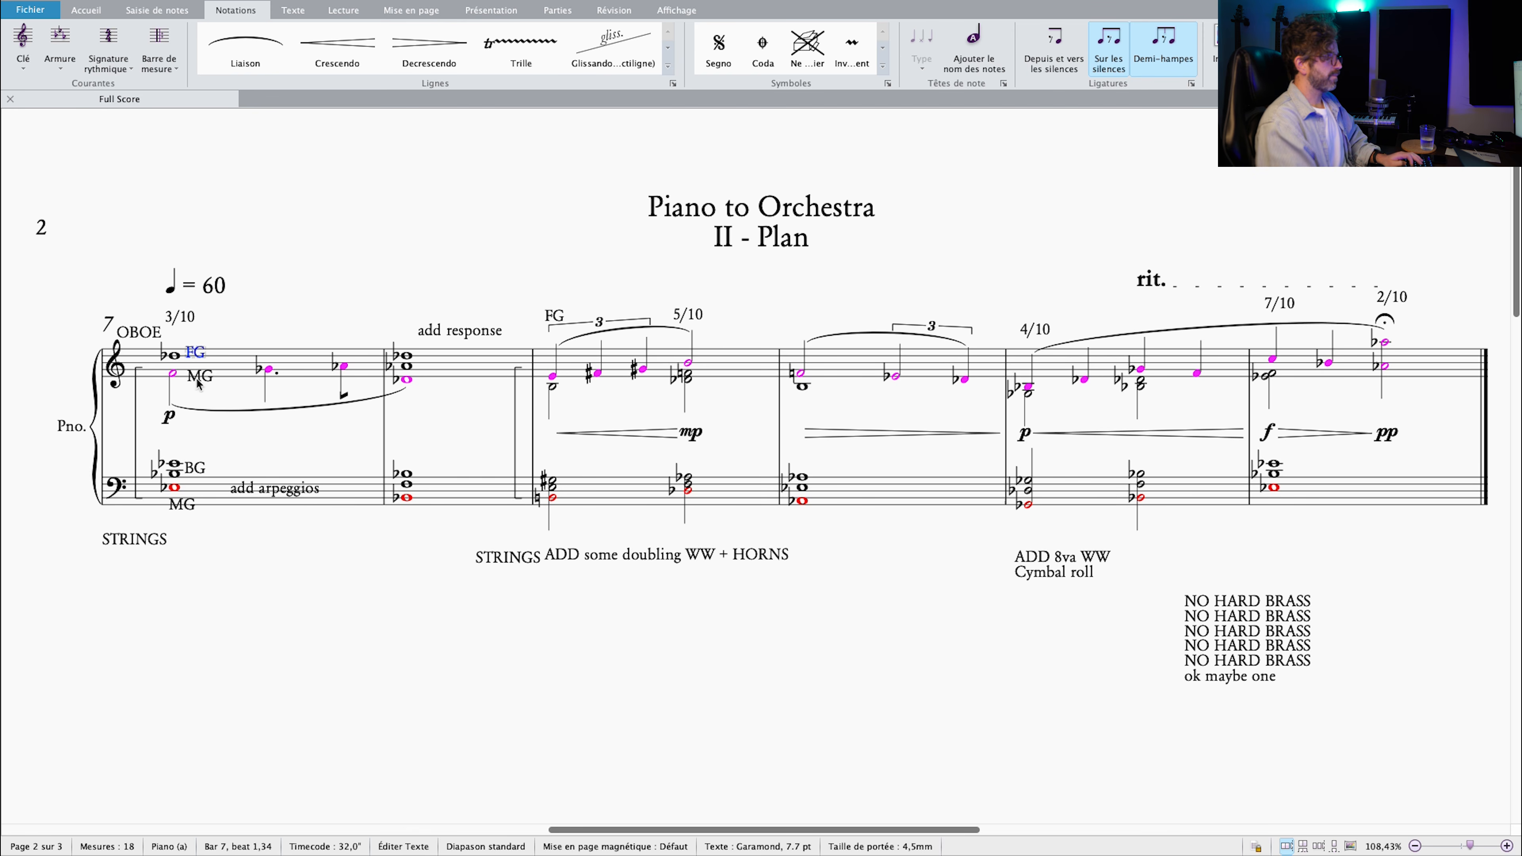
scroll(197, 381, "up", 5)
left_click(294, 364)
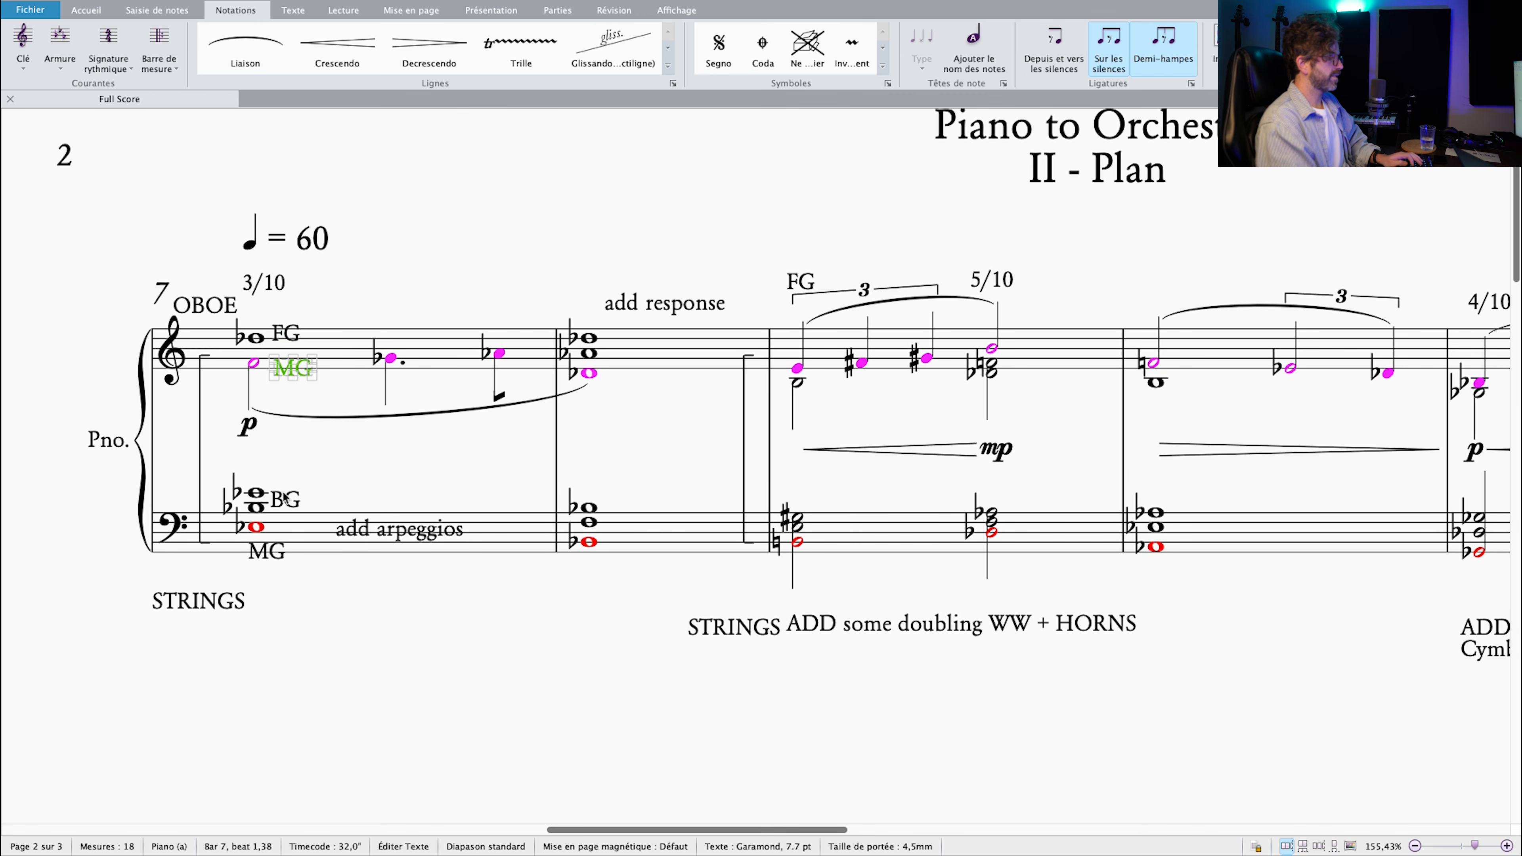
left_click(277, 553)
scroll(343, 516, "down", 3)
scroll(428, 605, "down", 3)
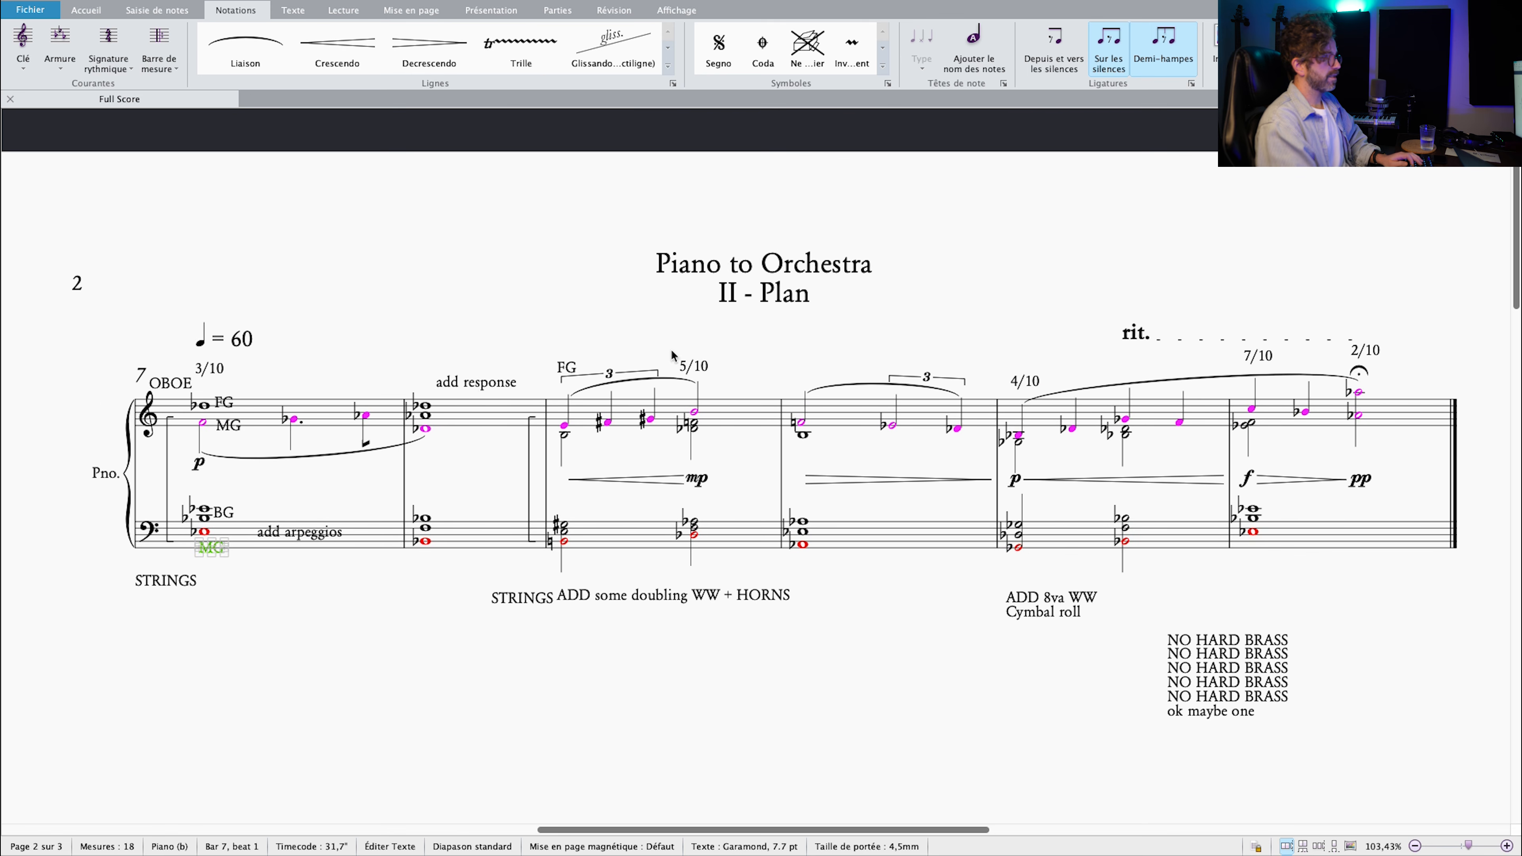
scroll(632, 324, "right", 2)
scroll(633, 324, "down", 1)
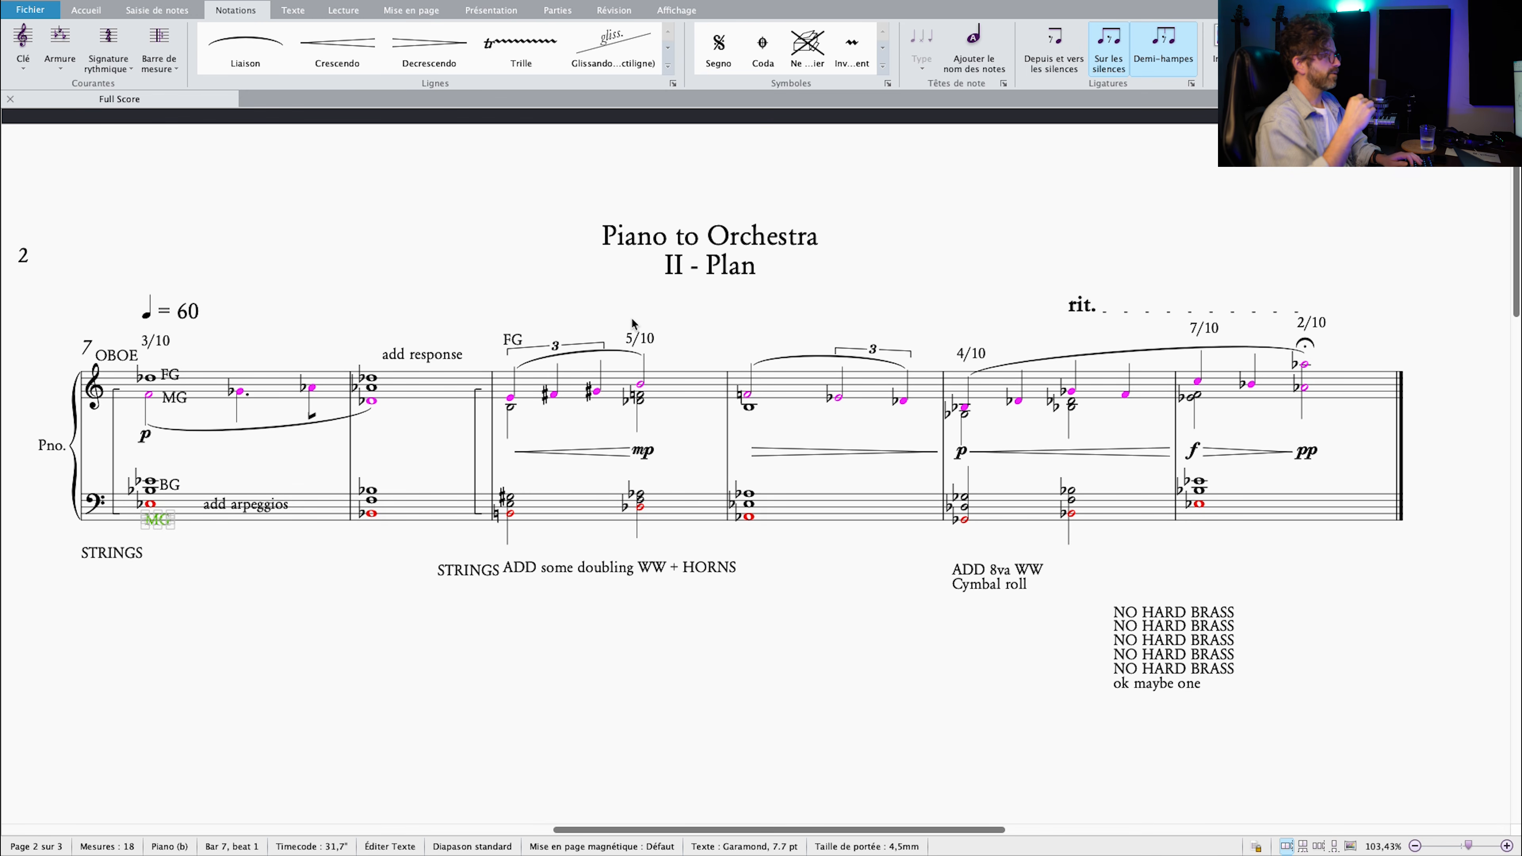
scroll(186, 453, "left", 2)
scroll(219, 435, "down", 1)
Inspect the 3/10 intensity rating above bar 7 up close, and return to the full system with nothing selected.
left_click_drag(219, 435, 220, 429)
left_click(195, 329)
key("super+plus")
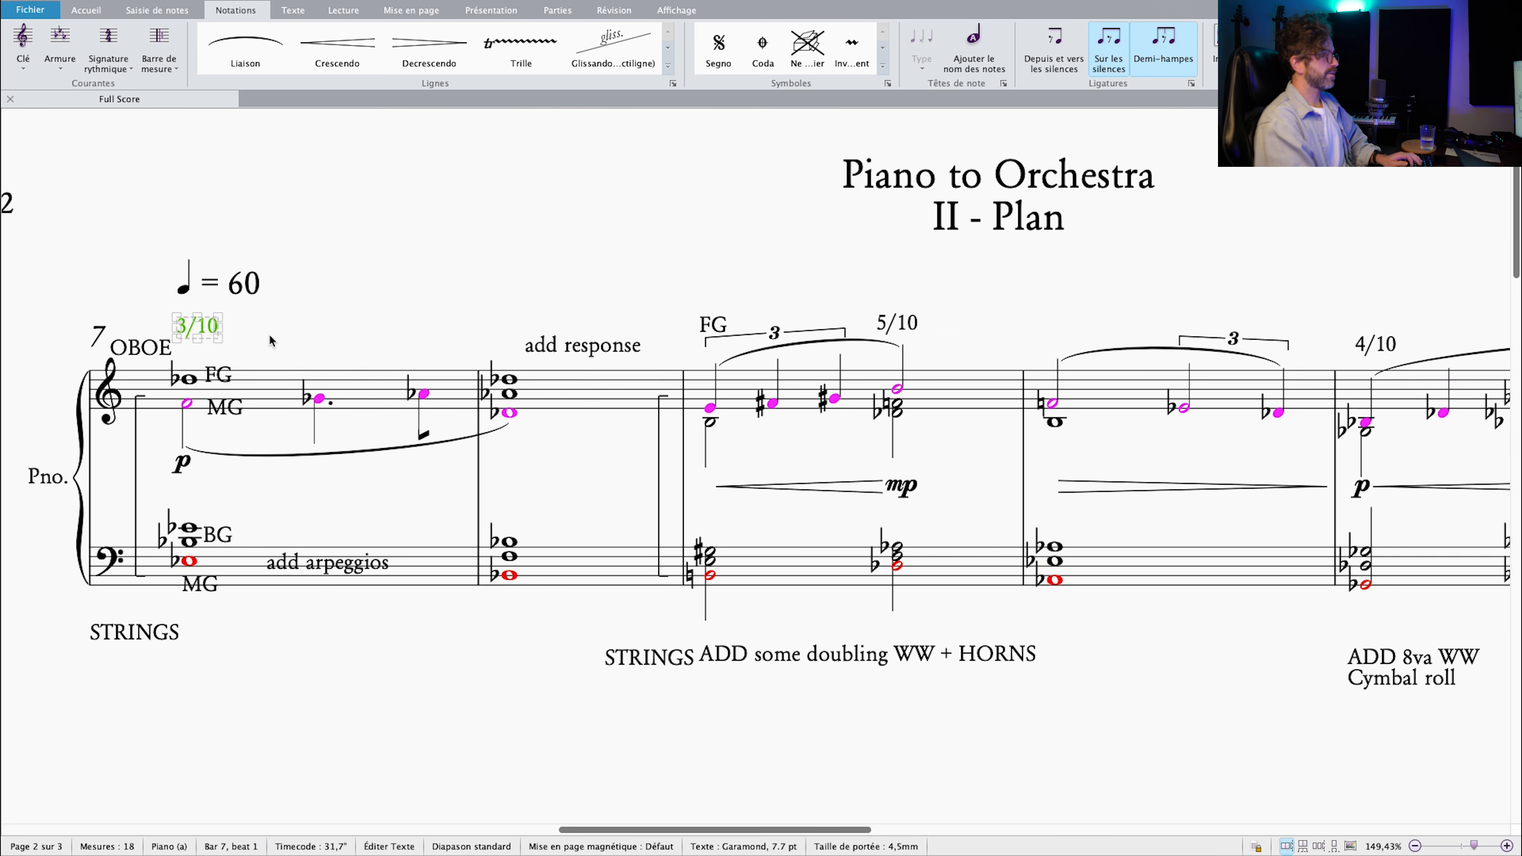
left_click_drag(269, 343, 359, 328)
left_click(286, 324)
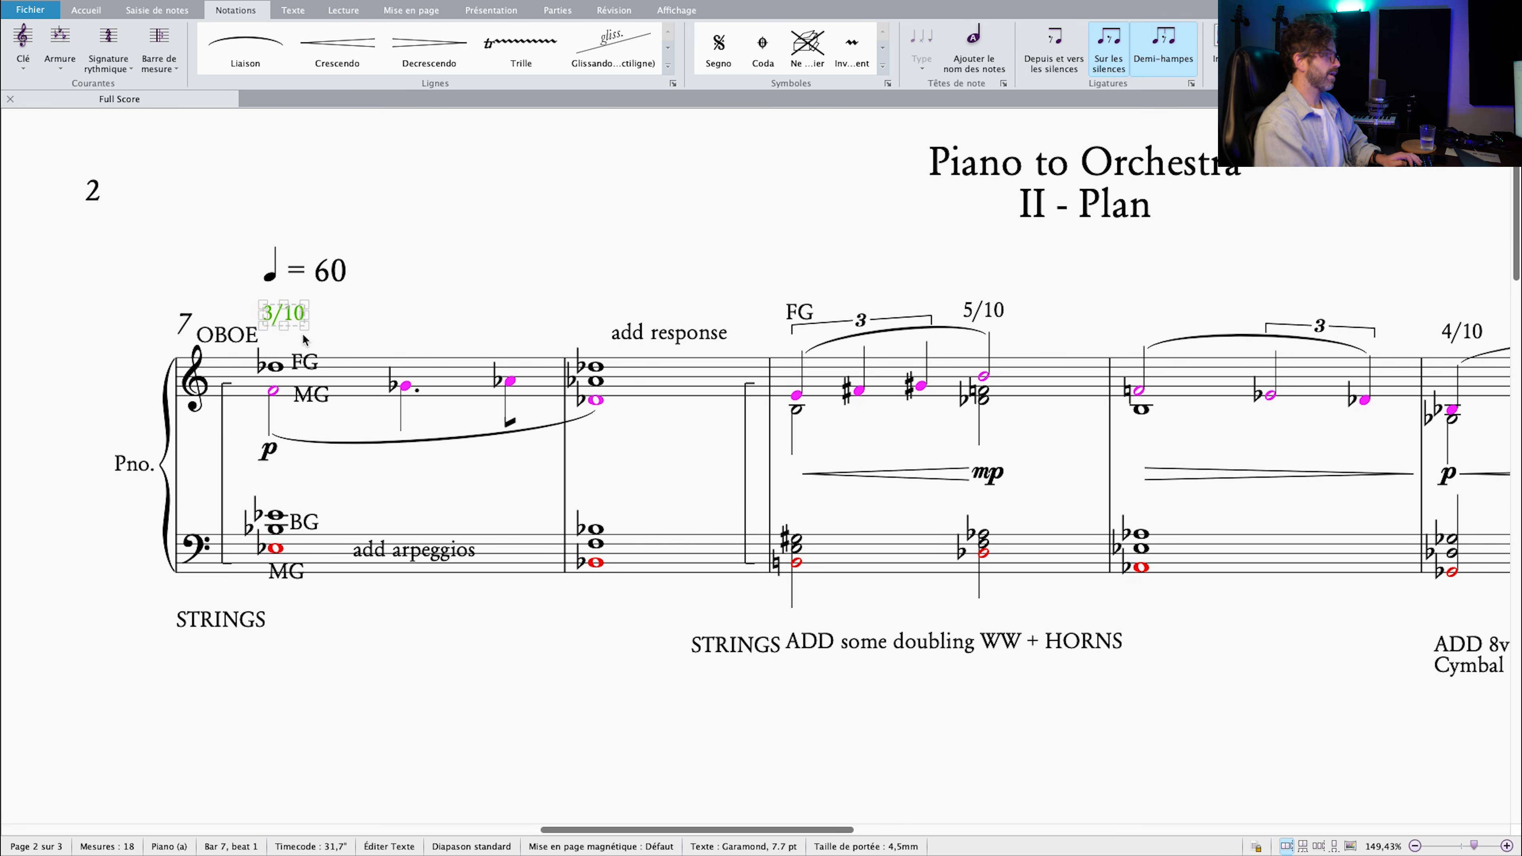
key("super+minus")
scroll(359, 321, "down", 4)
key("super+minus")
left_click_drag(392, 402, 321, 558)
key("super+minus")
left_click(247, 294)
left_click_drag(355, 289, 276, 296)
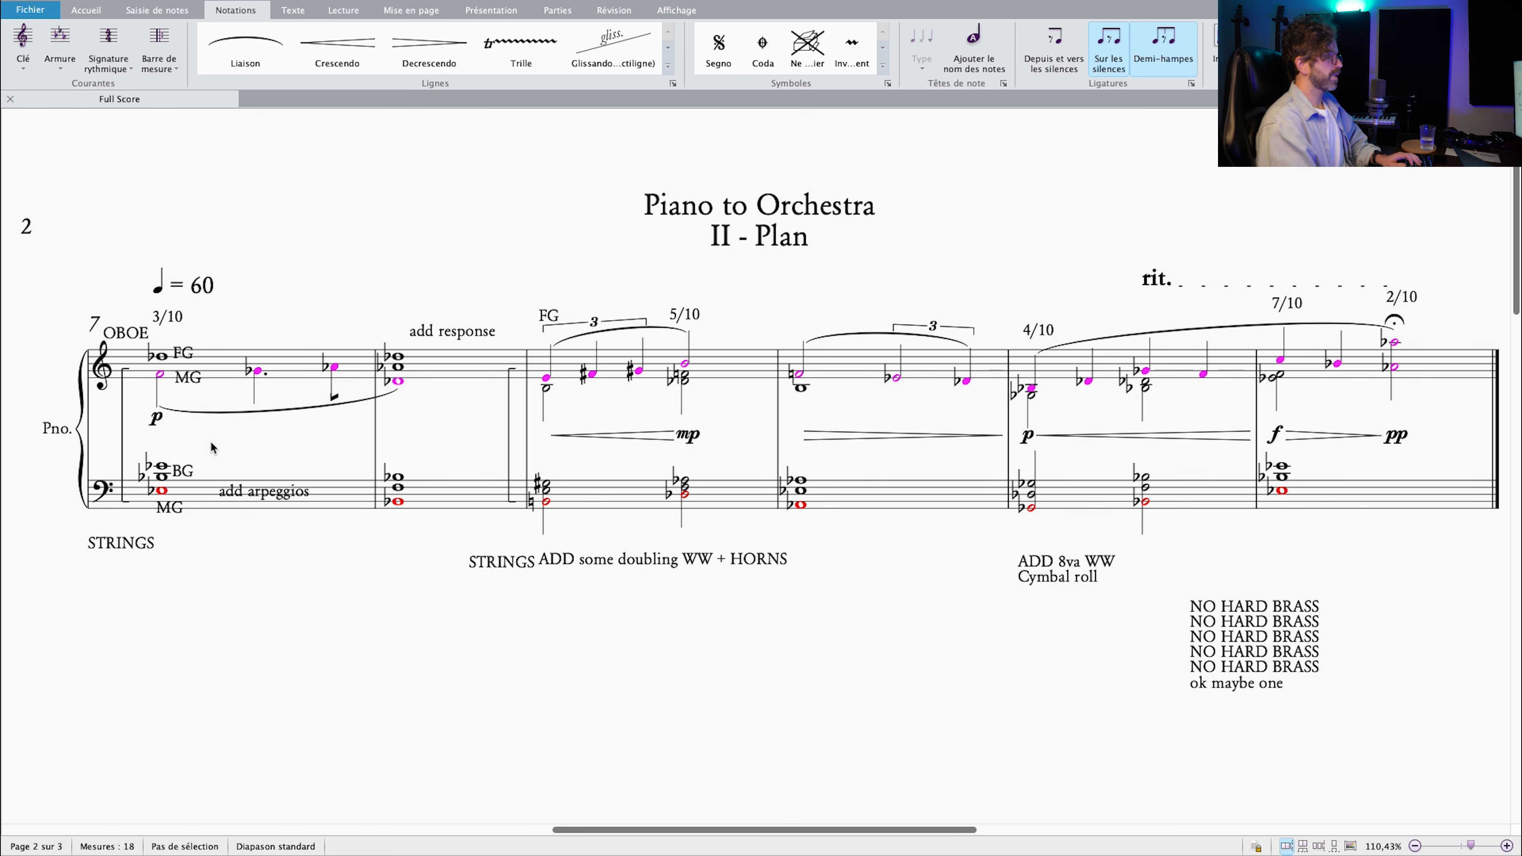
Compare the 3/10 rating above bar 7 with the p dynamic beneath it, and clear the selection.
left_click(173, 322)
left_click_drag(238, 328, 262, 319)
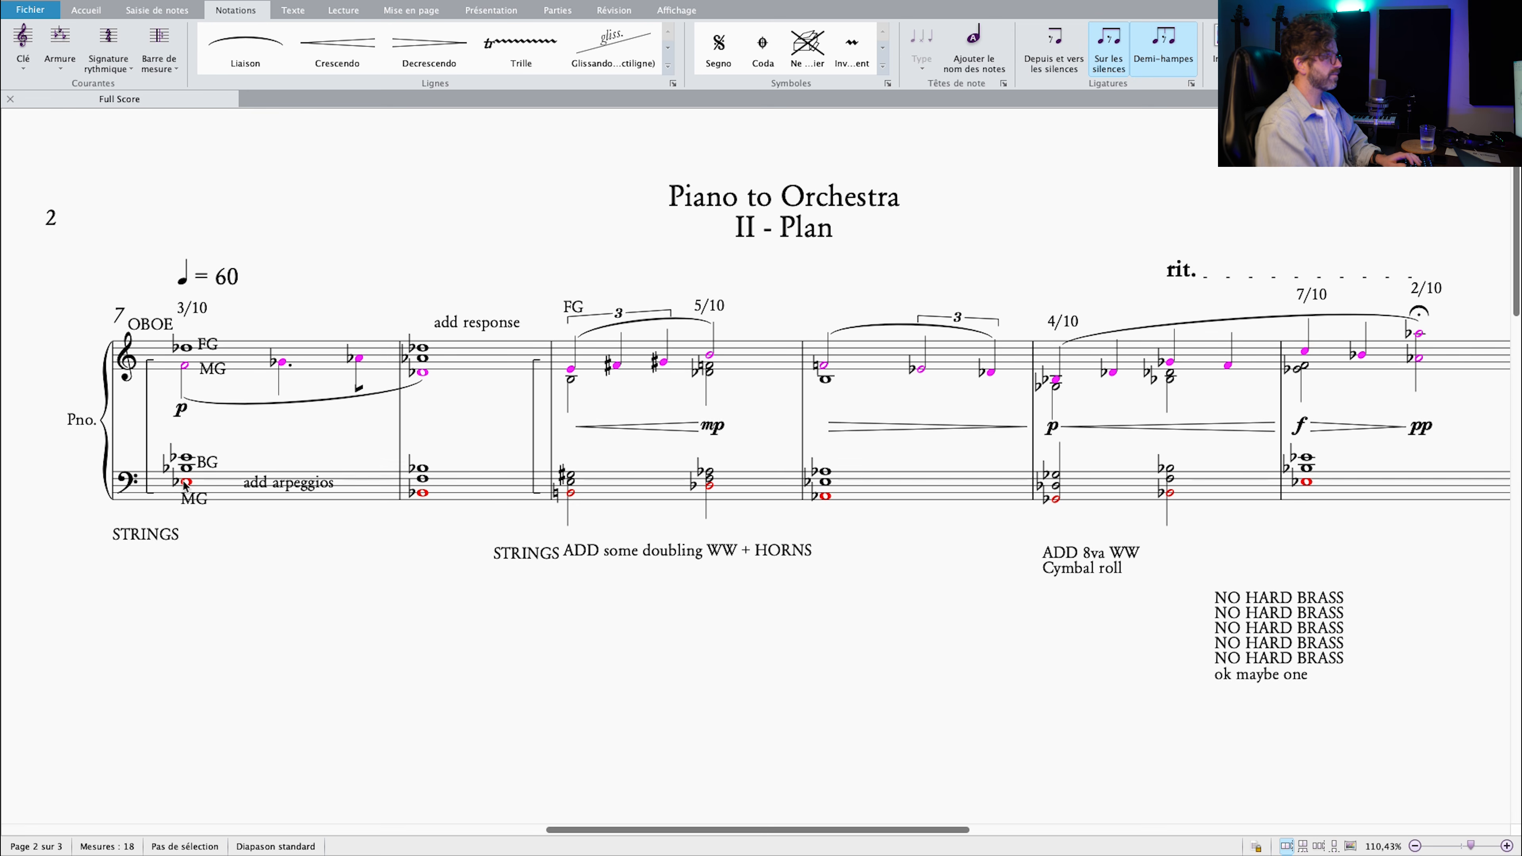
left_click(201, 311)
left_click(267, 318)
left_click(181, 411)
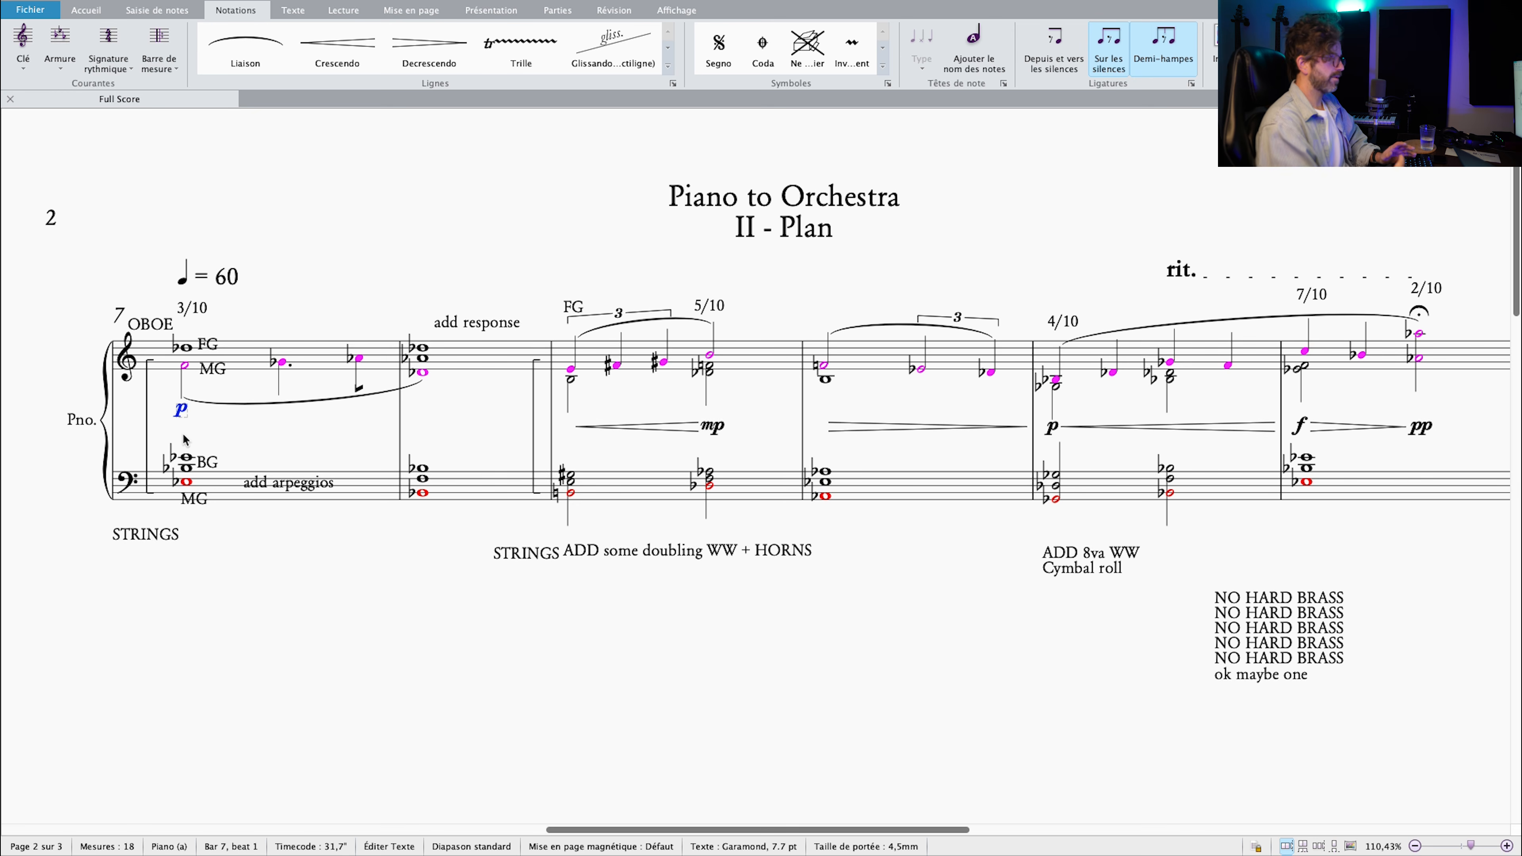
left_click(195, 308)
left_click(355, 299)
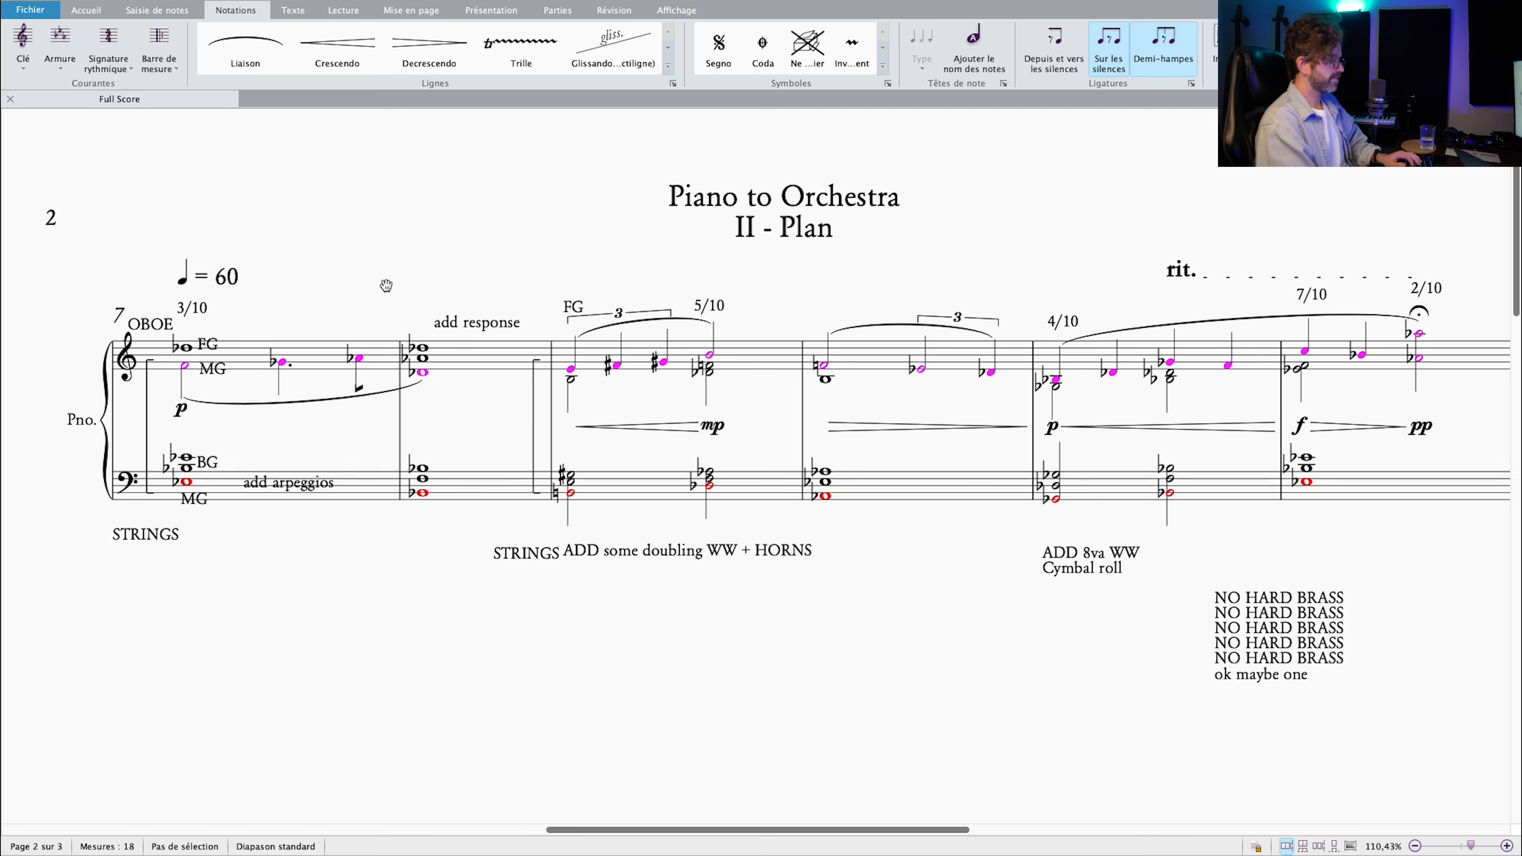
Highlight the passage across both staves of bars 7 and 8, and clear the selection.
scroll(396, 283, "right", 2)
left_click(321, 404)
key("Escape")
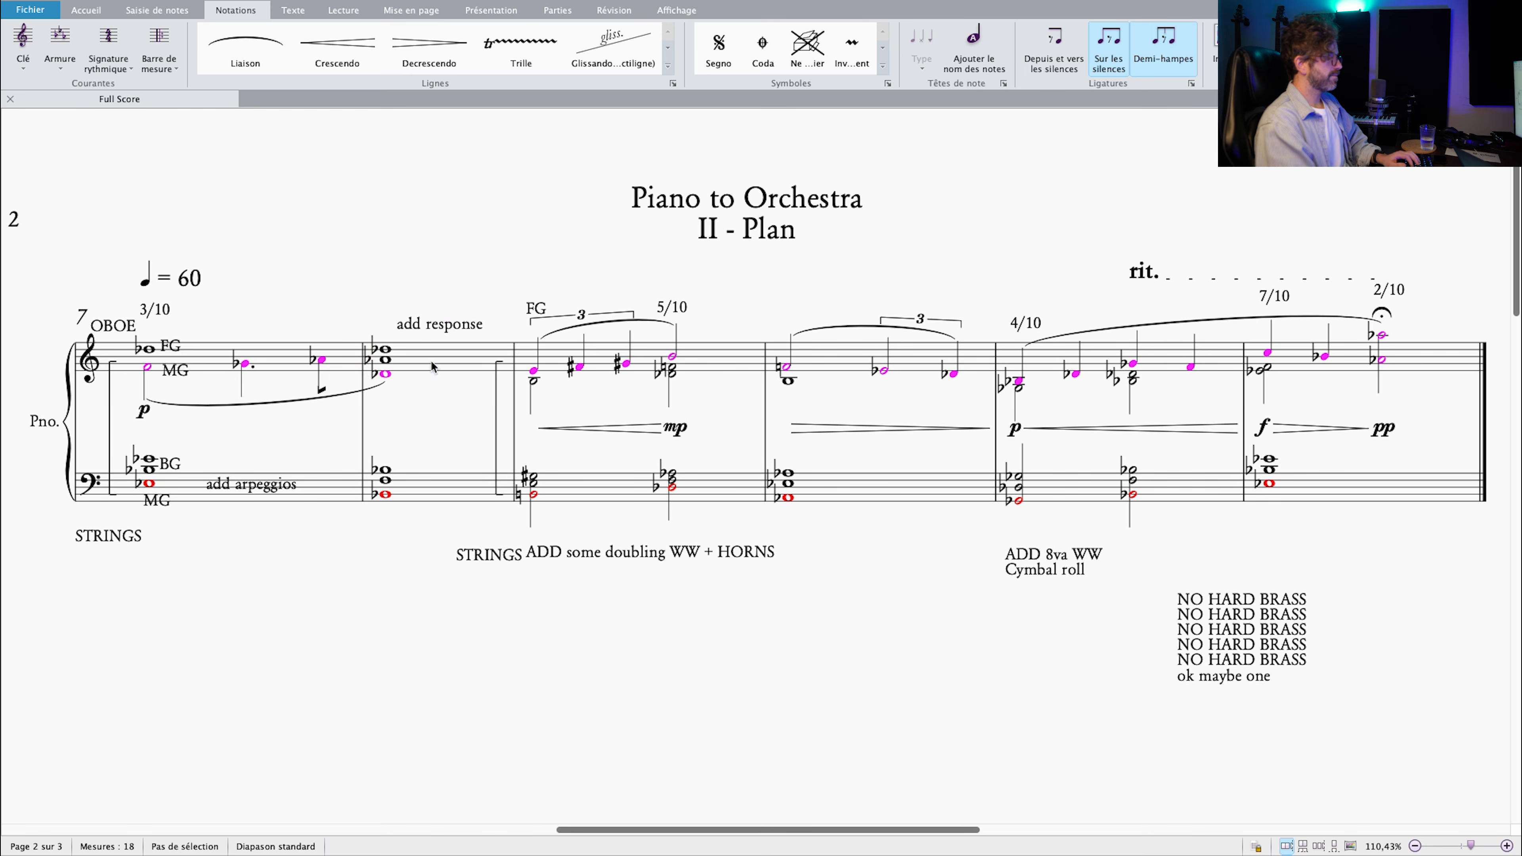
left_click(436, 378)
left_click(372, 485, "shift")
left_click(309, 483, "shift")
key("Escape")
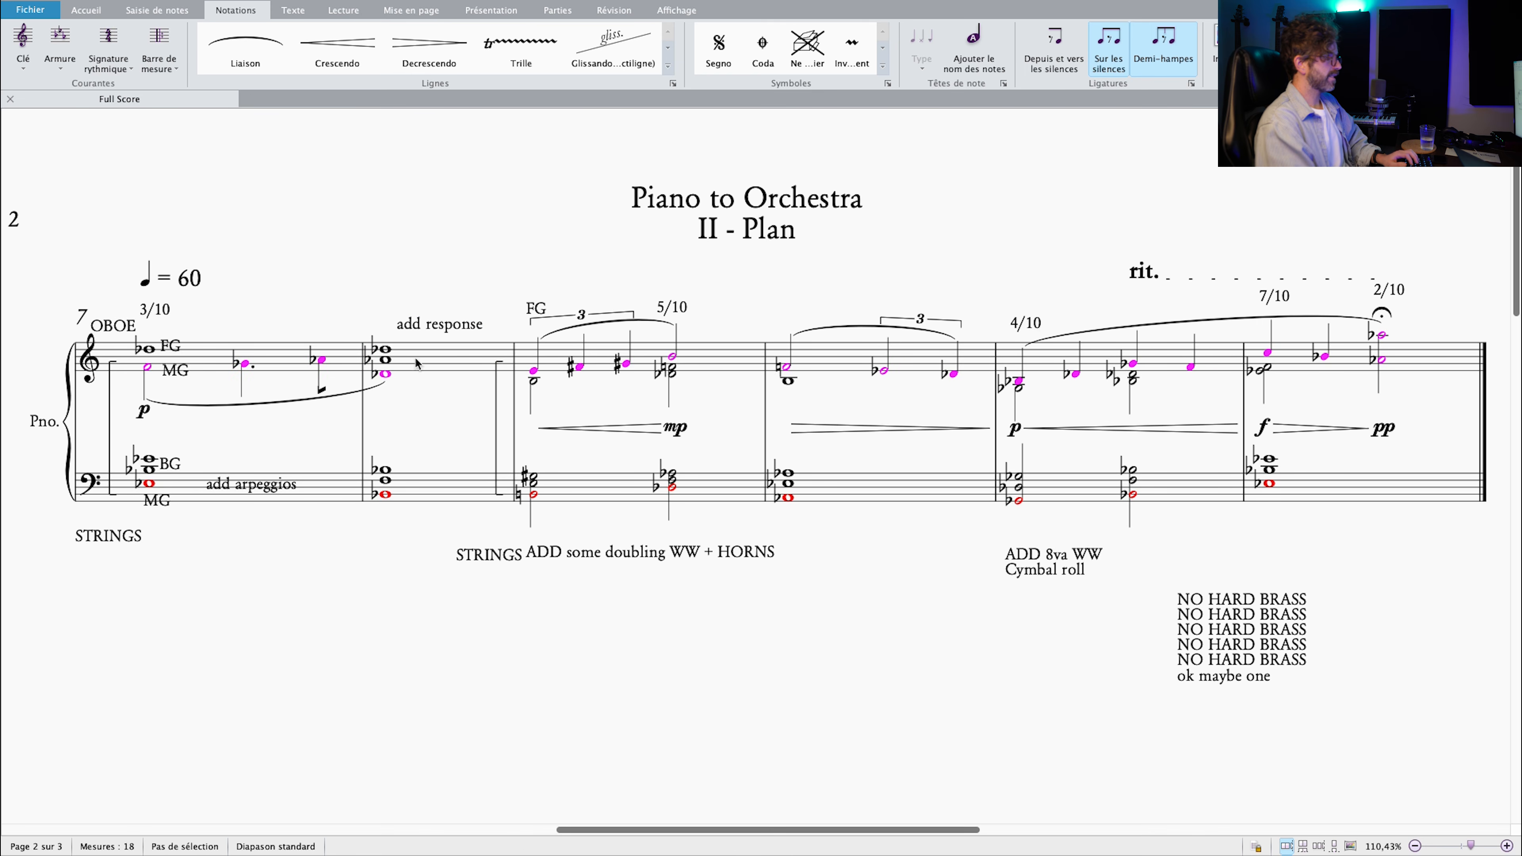
Highlight the crescendo hairpin and the mp dynamic in bar 9, and clear the selection.
scroll(398, 441, "right", 2)
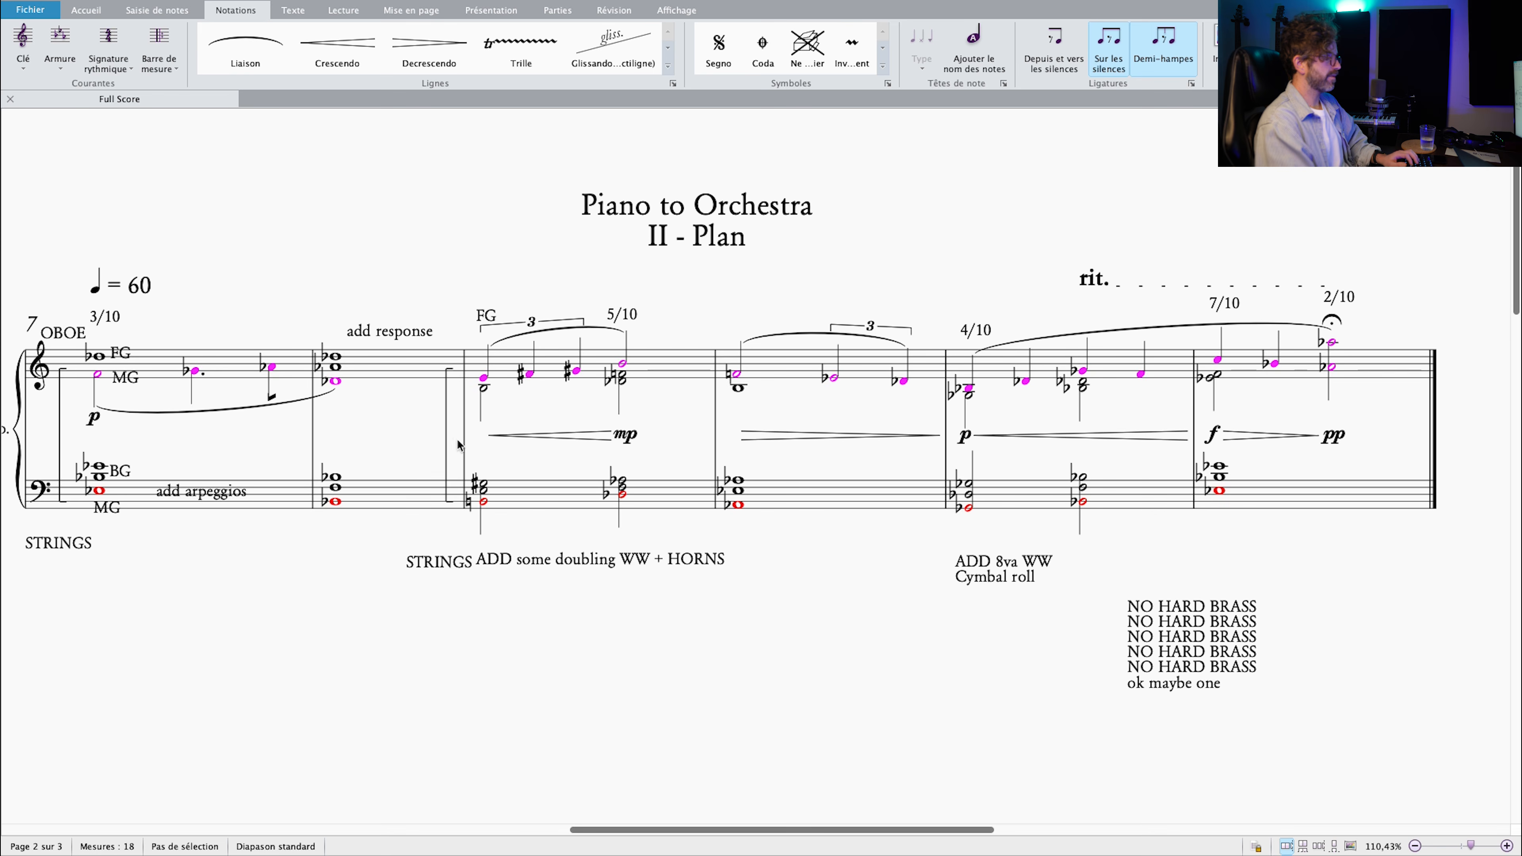
left_click(518, 440)
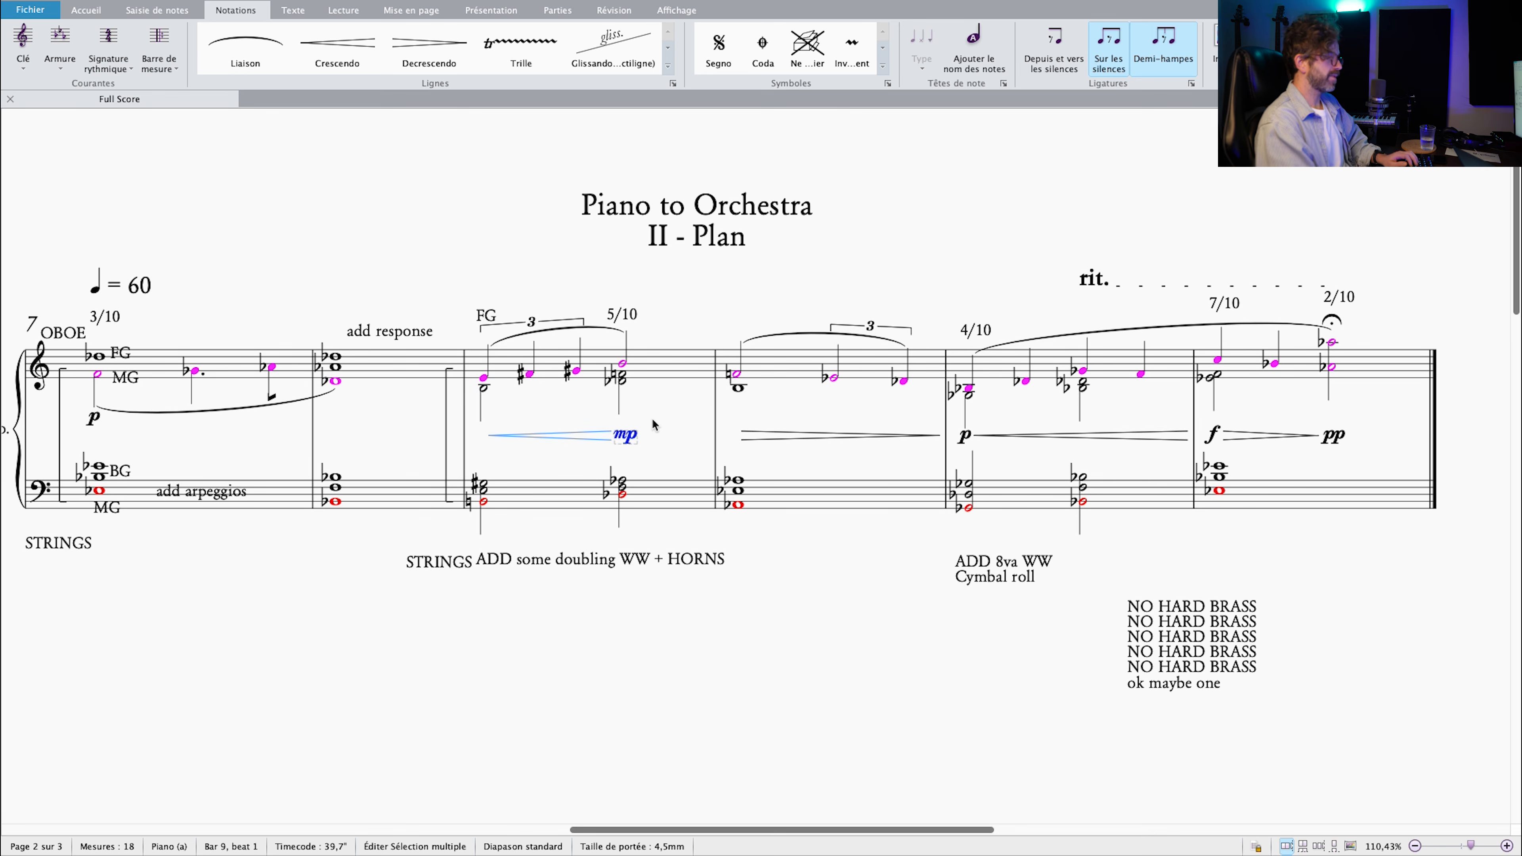
left_click_drag(675, 406, 693, 410)
key("Escape")
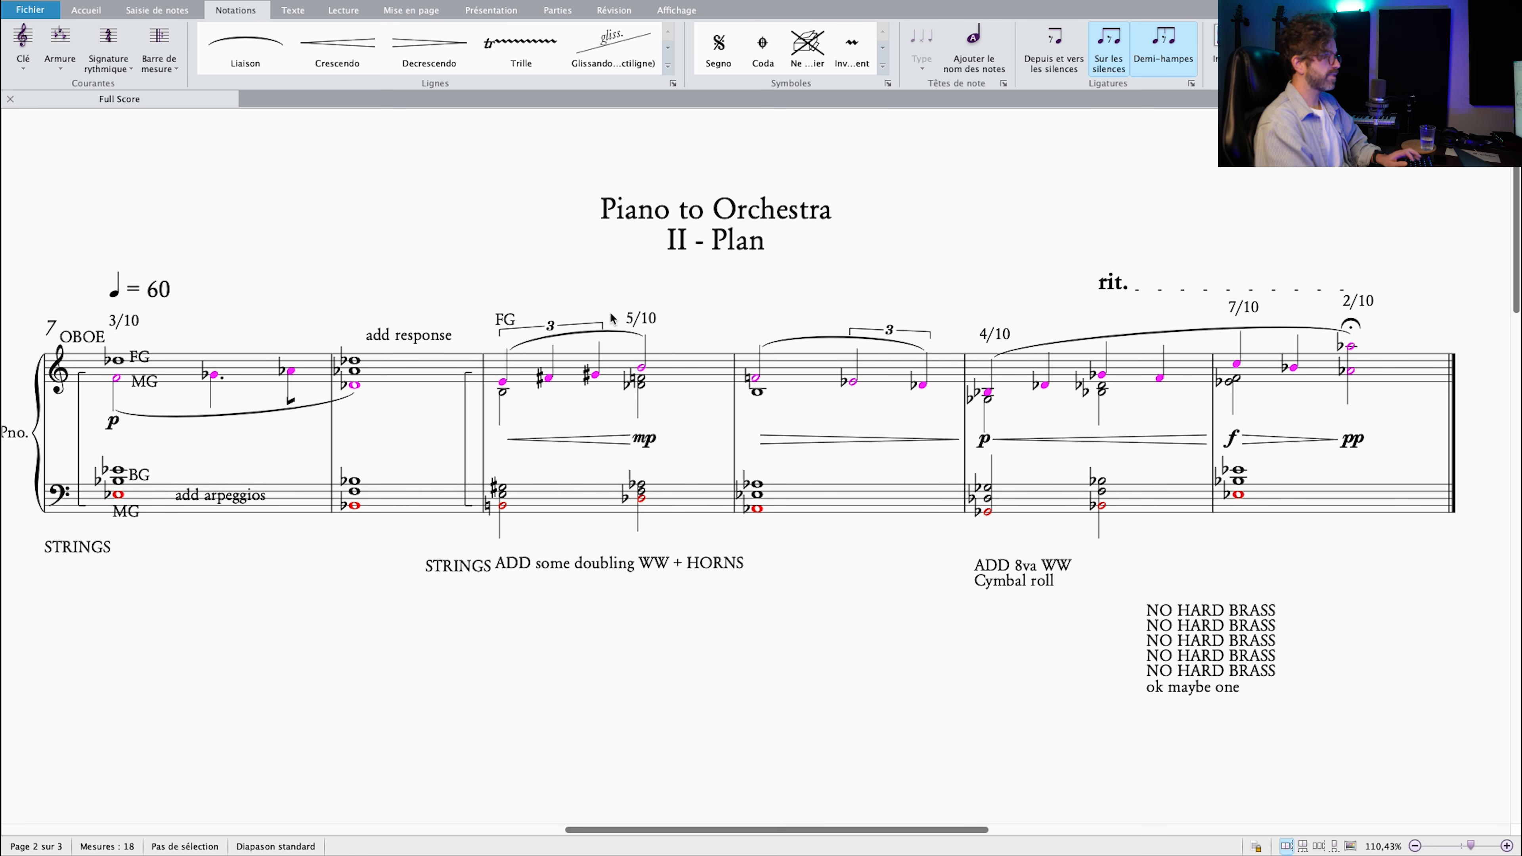
Inspect the chord on beat 3 of bar 9 up close, from its lowest bass note to the melody note under the 5/10 rating.
scroll(654, 293, "left", 1)
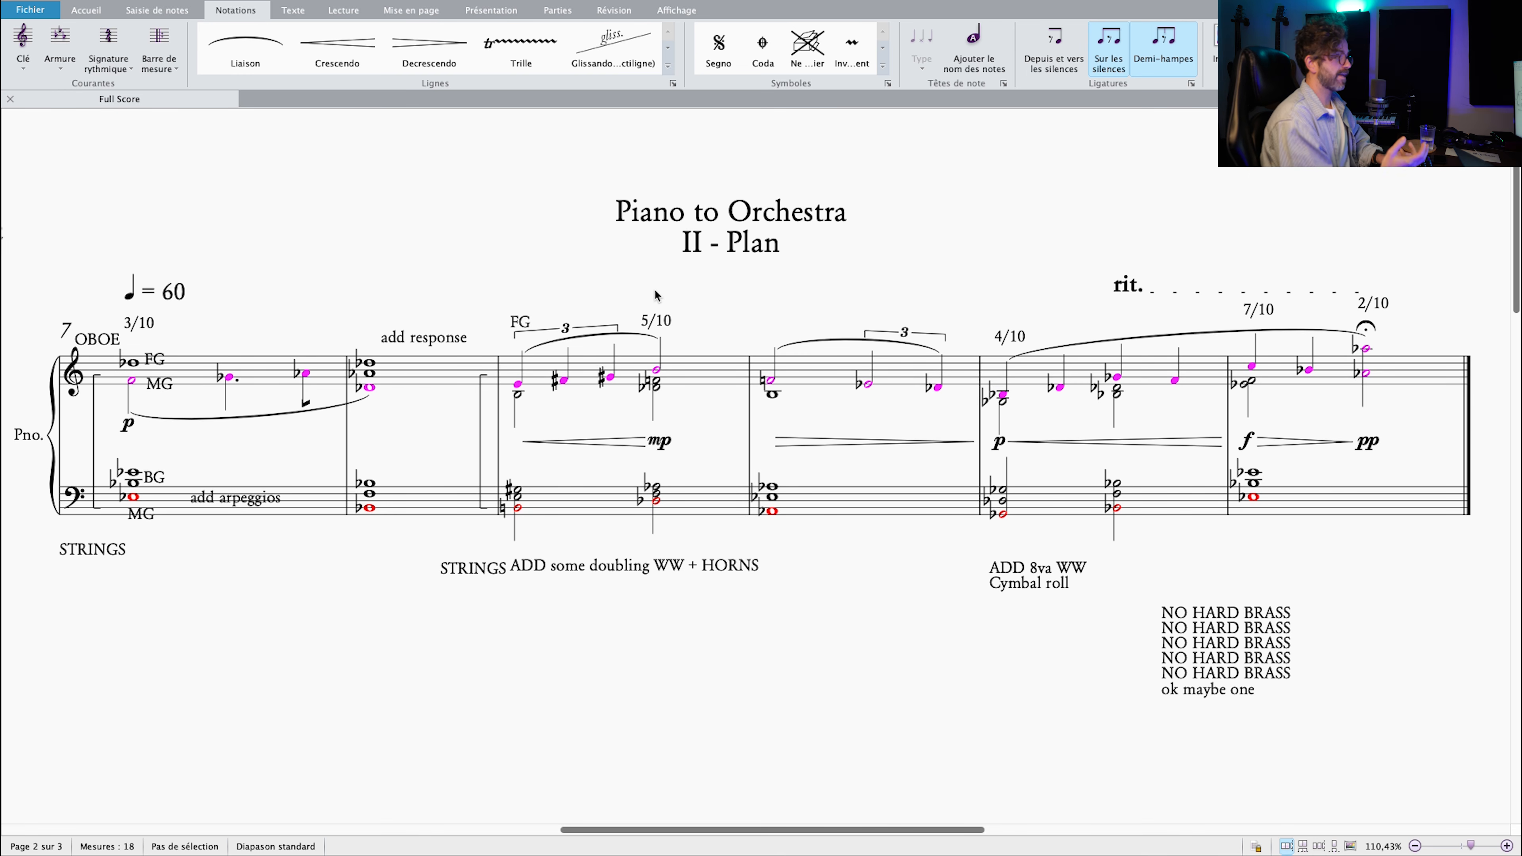
left_click(656, 499)
scroll(656, 500, "up", 5)
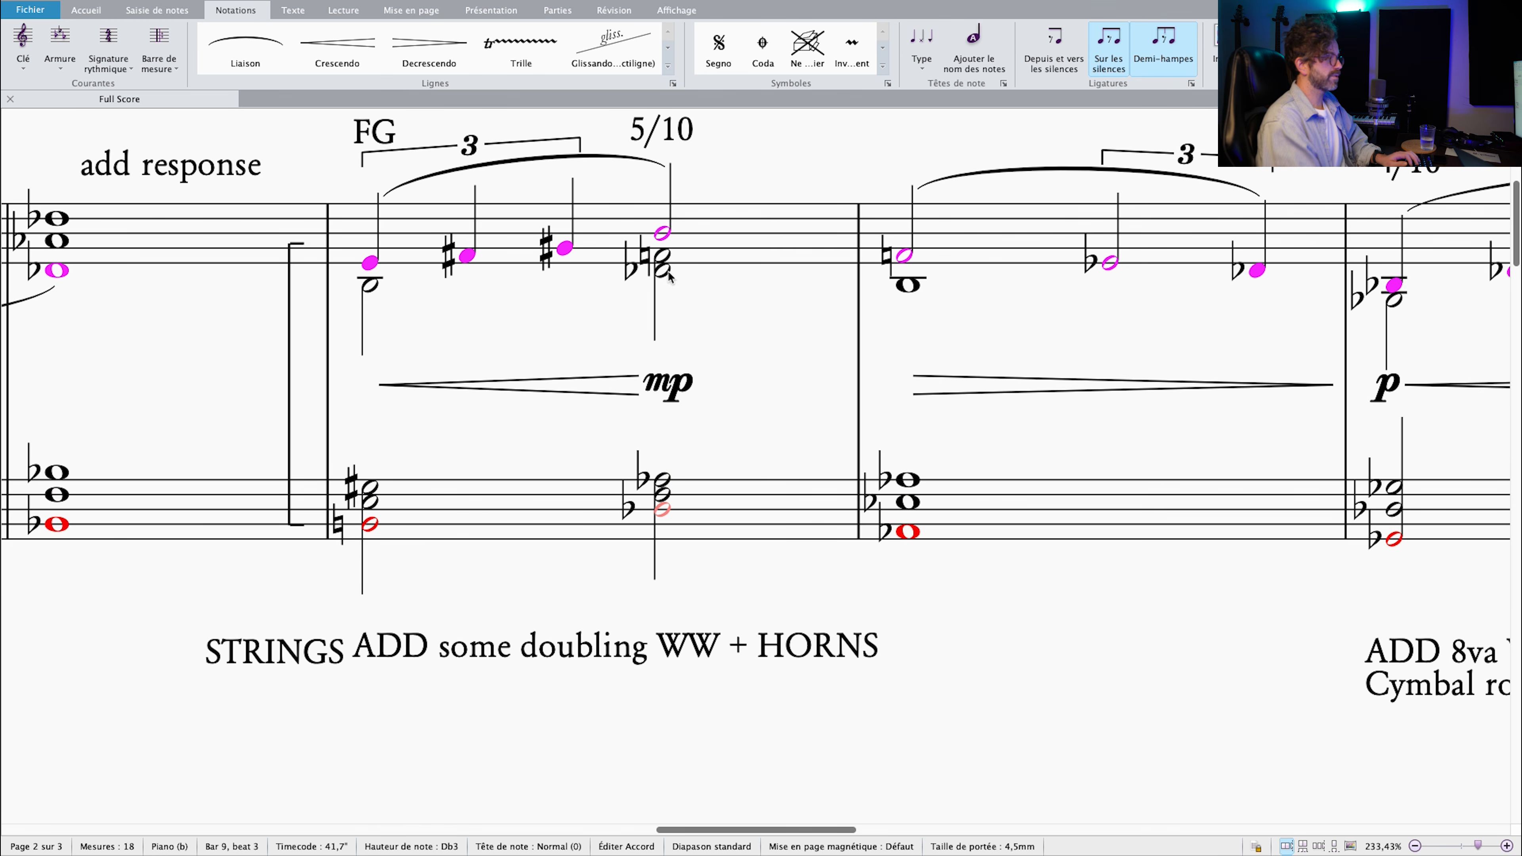
scroll(748, 413, "up", 1)
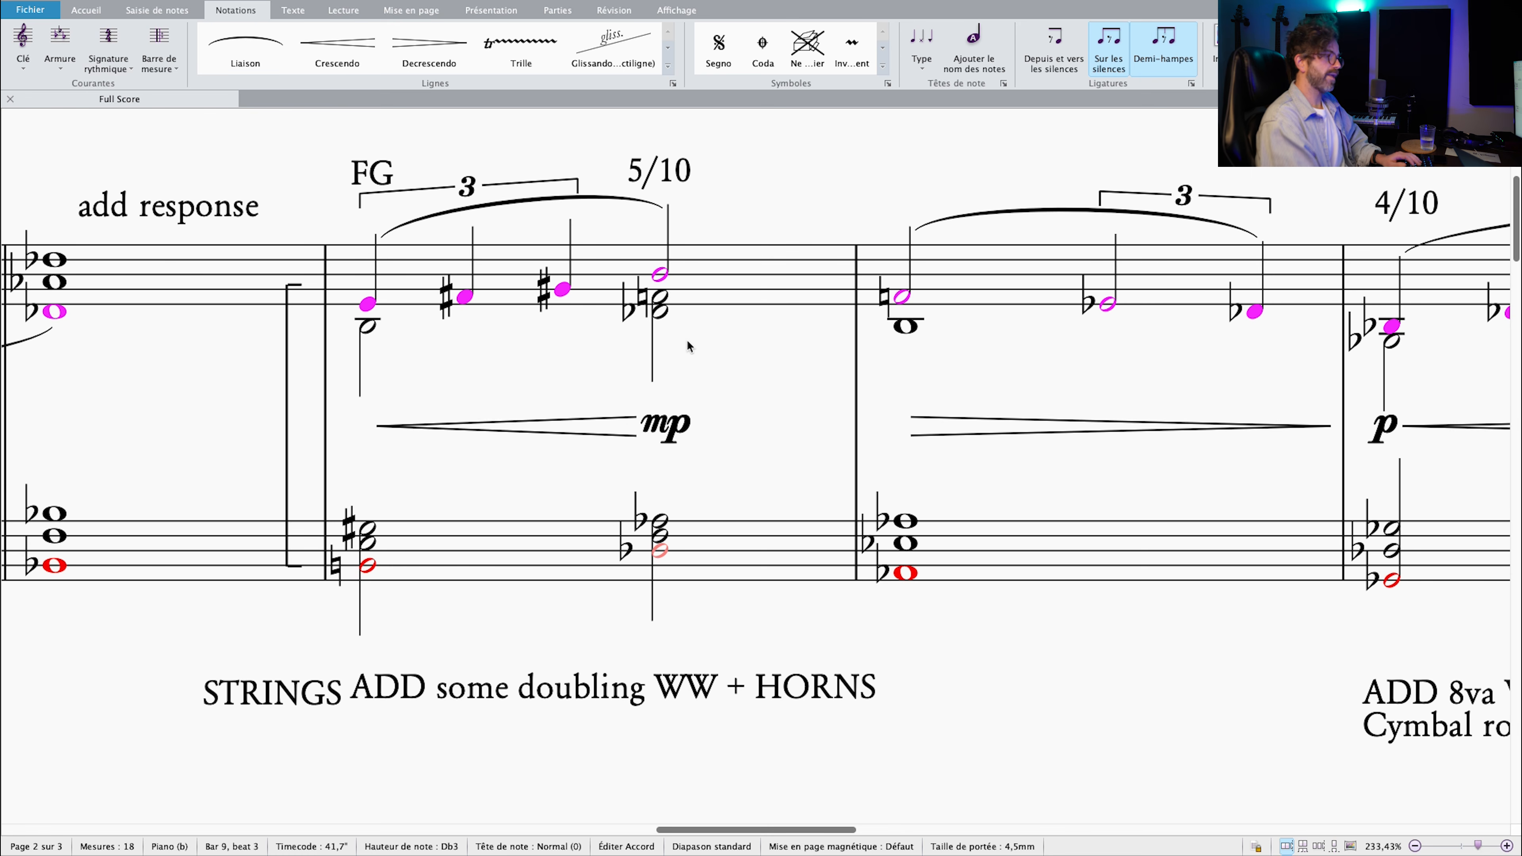
scroll(687, 348, "down", 2)
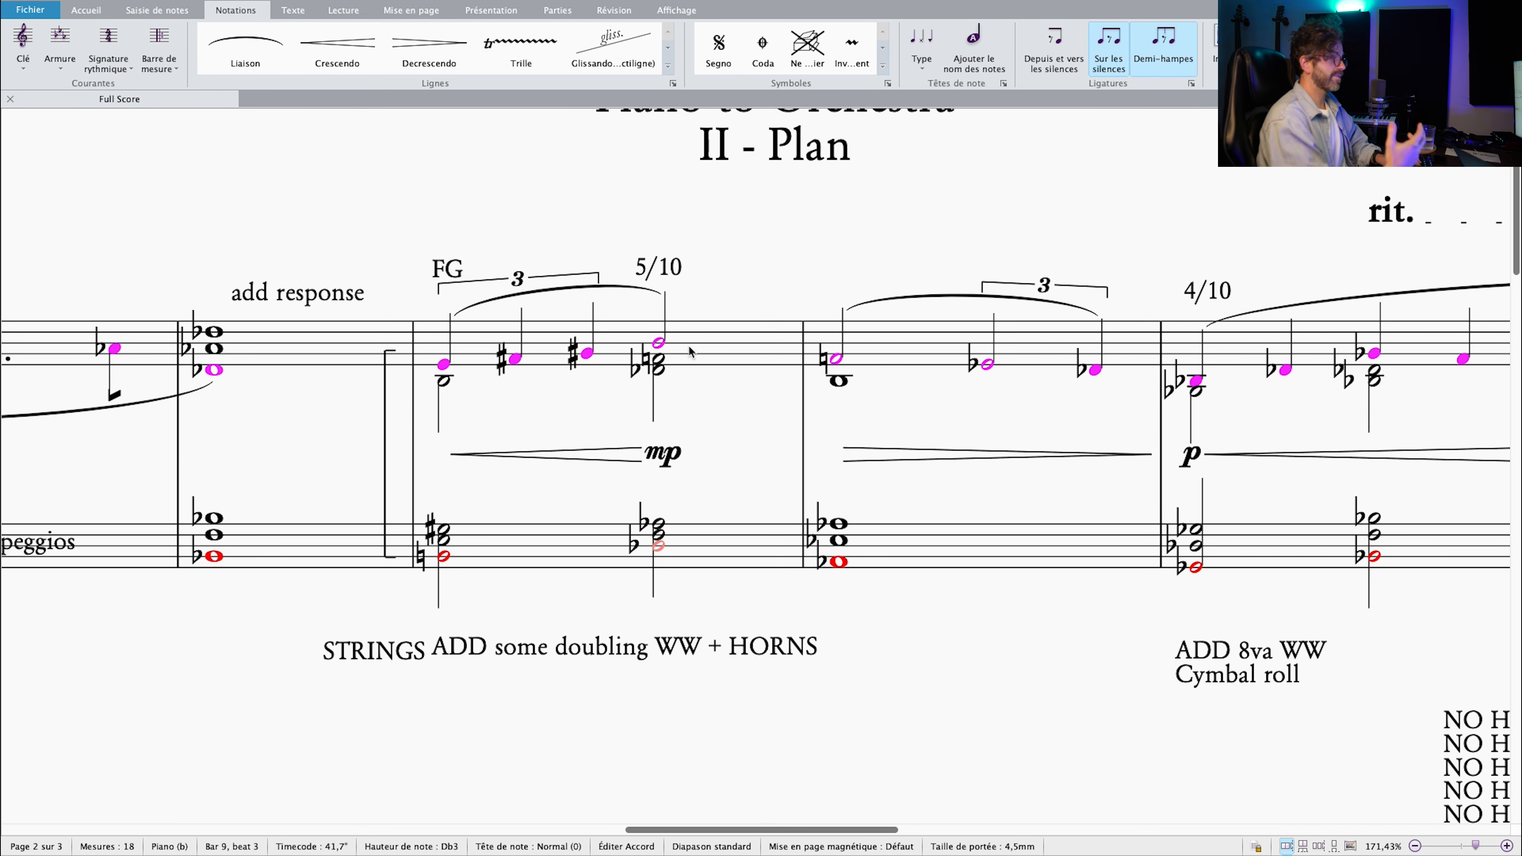
scroll(684, 355, "down", 1)
scroll(685, 360, "down", 2)
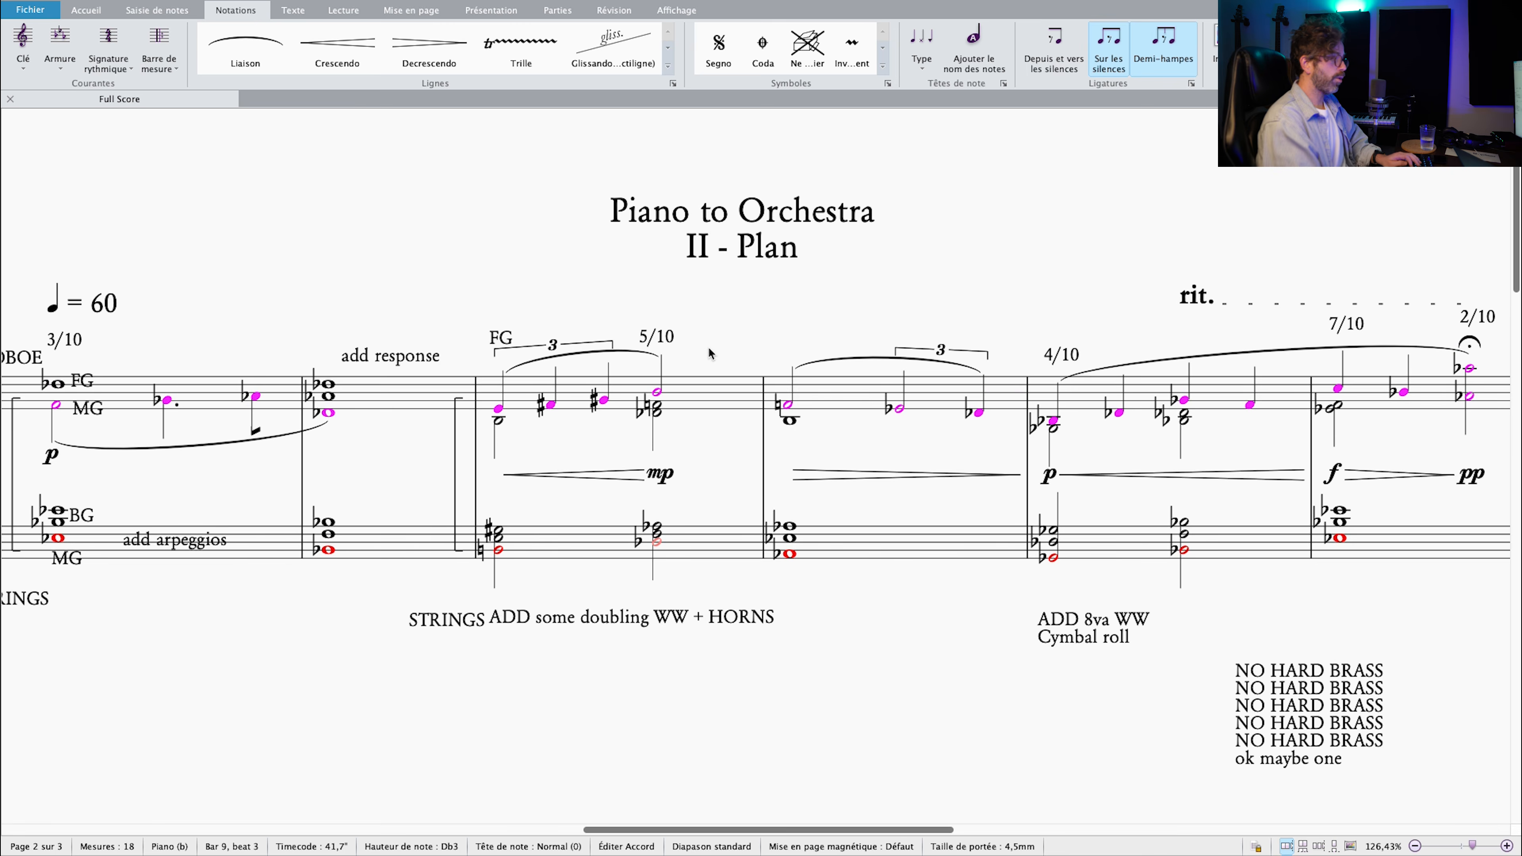
Examine the bass-staff notes of the beat 3 chord in bar 9 against the treble notes above them.
scroll(822, 309, "up", 3)
left_click_drag(841, 379, 847, 392)
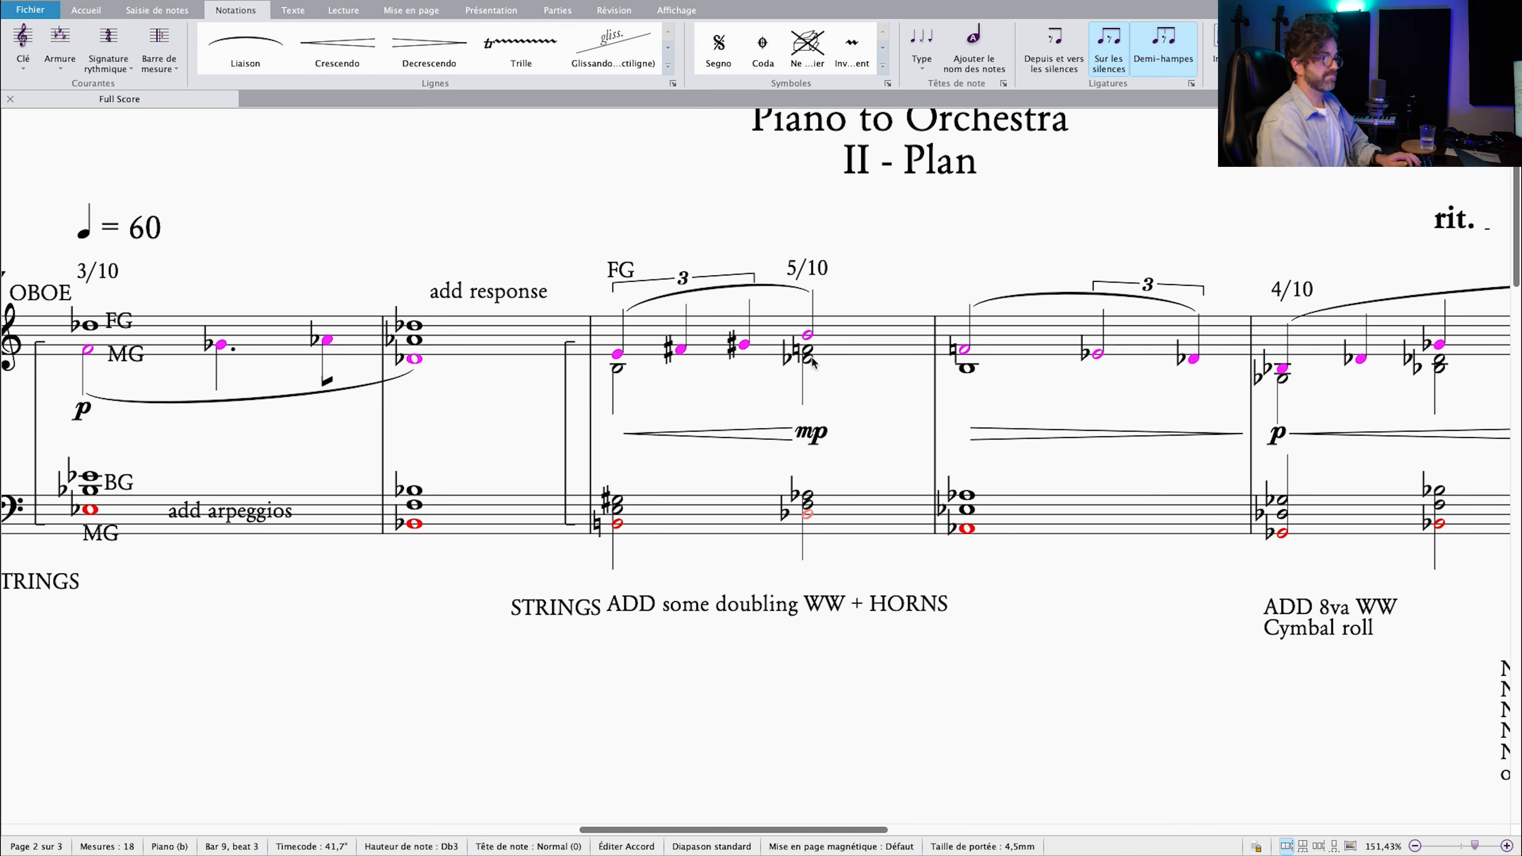
scroll(807, 356, "up", 3)
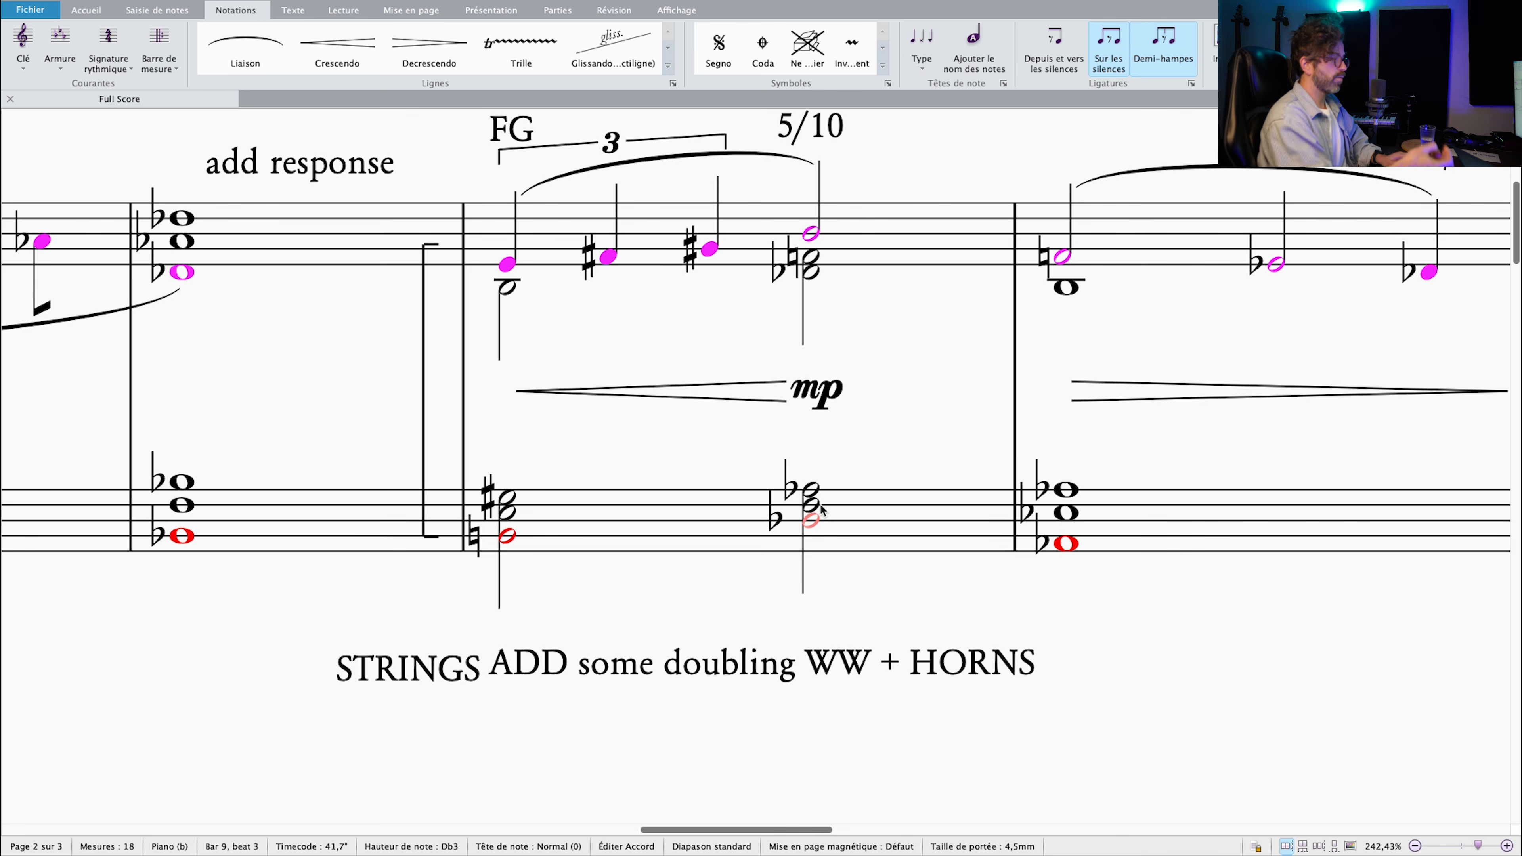
scroll(821, 509, "down", 3)
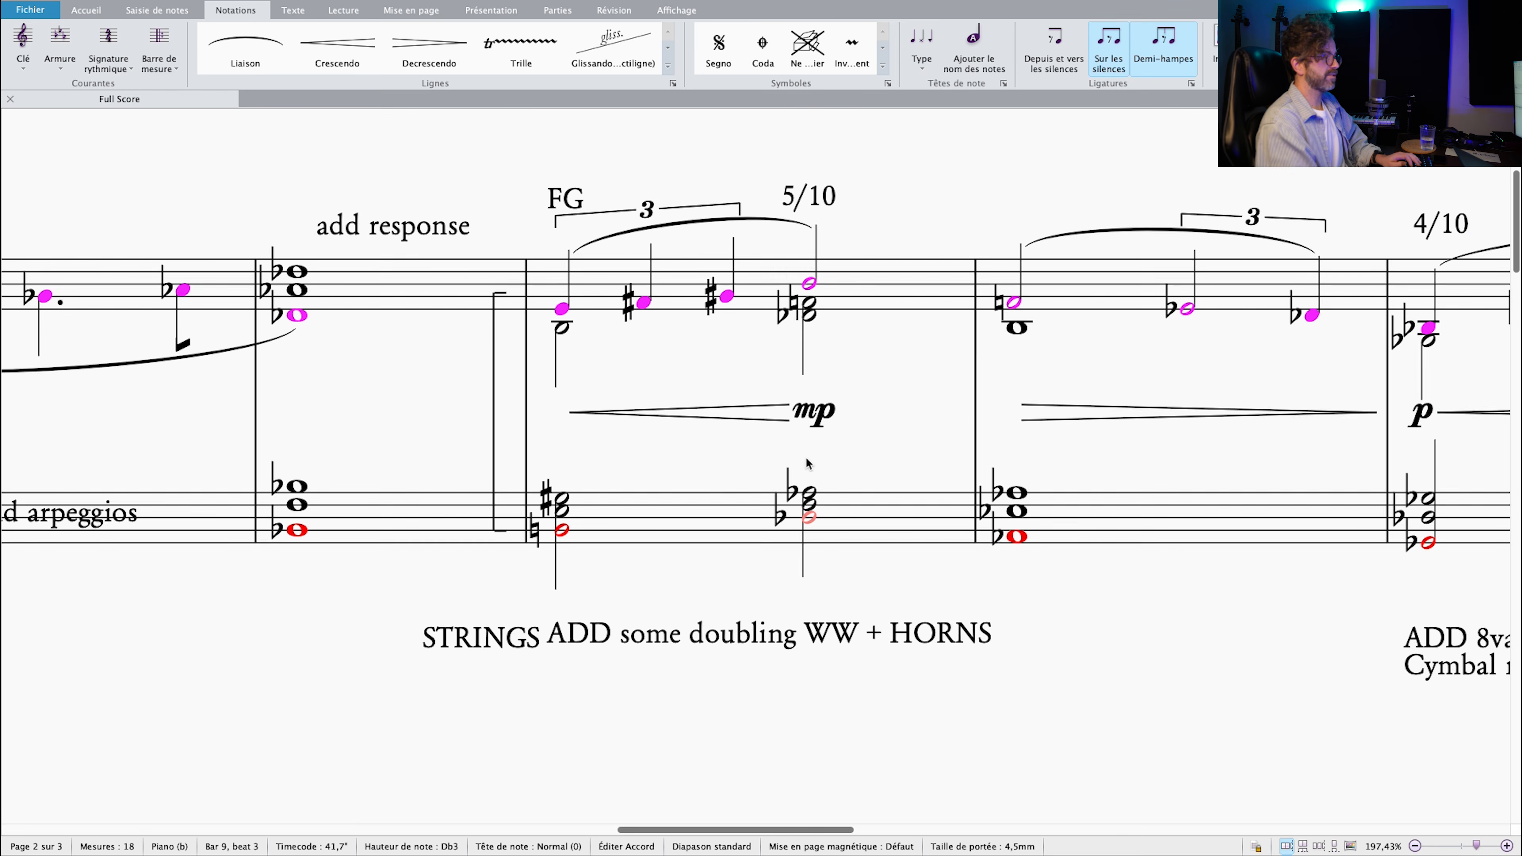
Compare the 5/10 rating above bar 9 with the 3/10 rating above bar 7, and clear the selection.
scroll(820, 450, "down", 2)
left_click(798, 304)
key("Escape")
left_click(183, 307)
key("Escape")
double_click(809, 302)
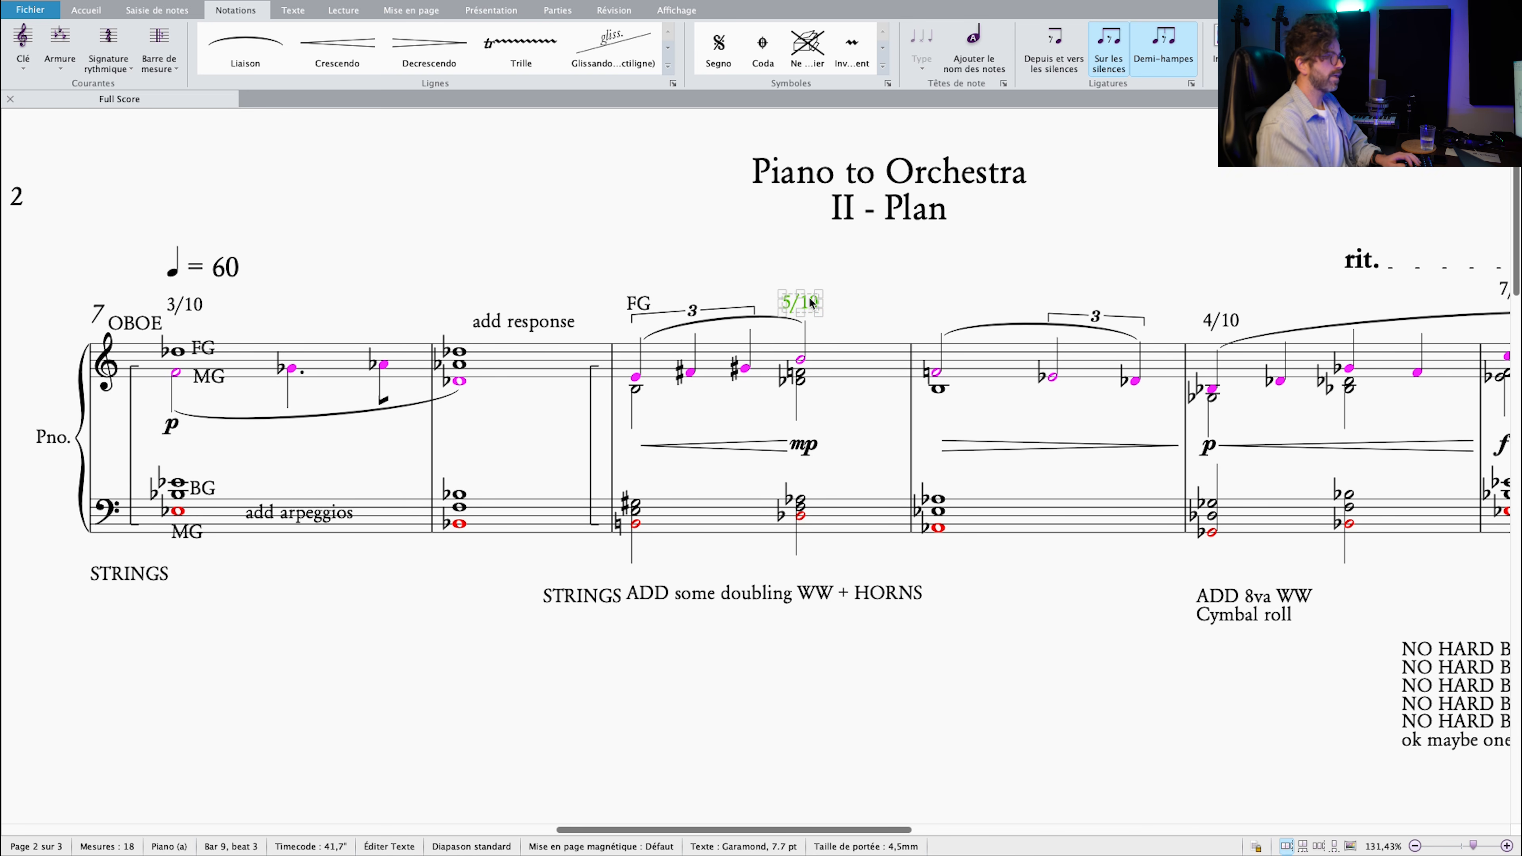
left_click_drag(845, 282, 787, 285)
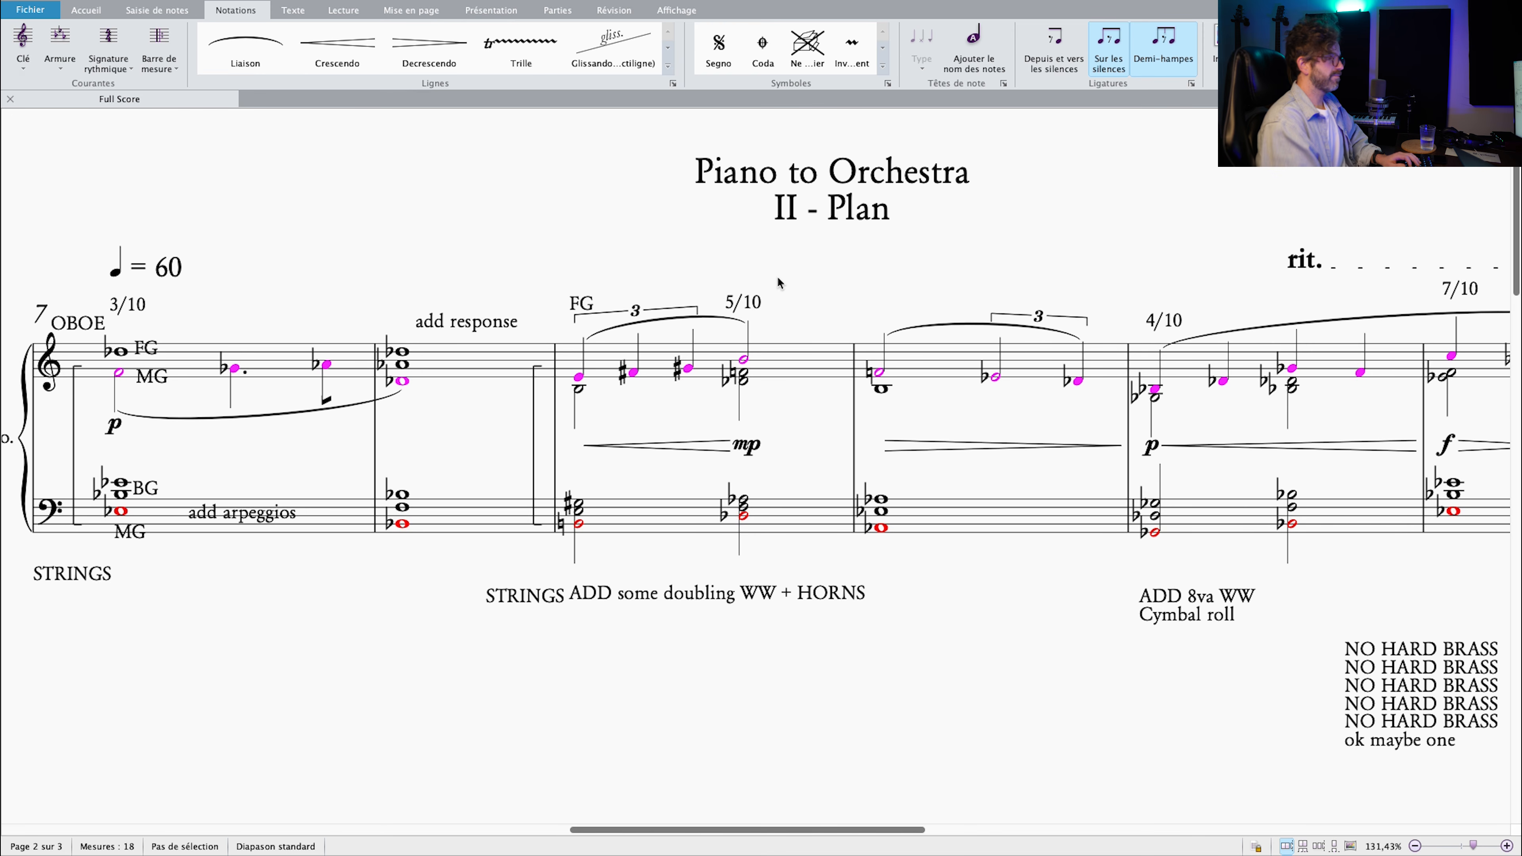
left_click_drag(797, 280, 810, 276)
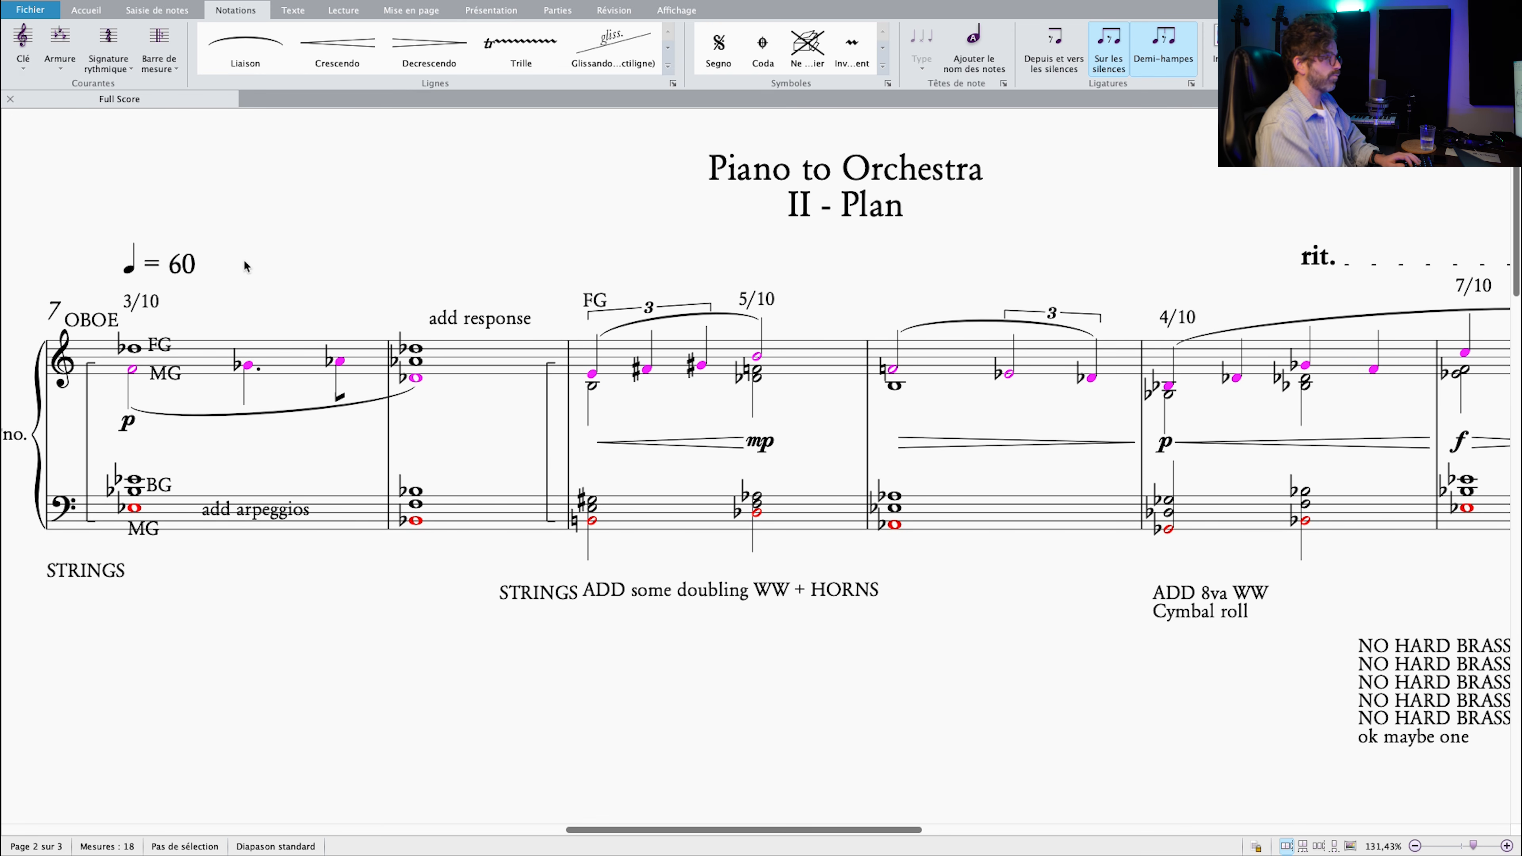
Highlight the 3/10 rating and the STRINGS label at bar 7 in turn, and clear the selection.
left_click_drag(264, 248, 285, 322)
left_click(181, 298)
left_click(308, 296)
left_click(156, 578)
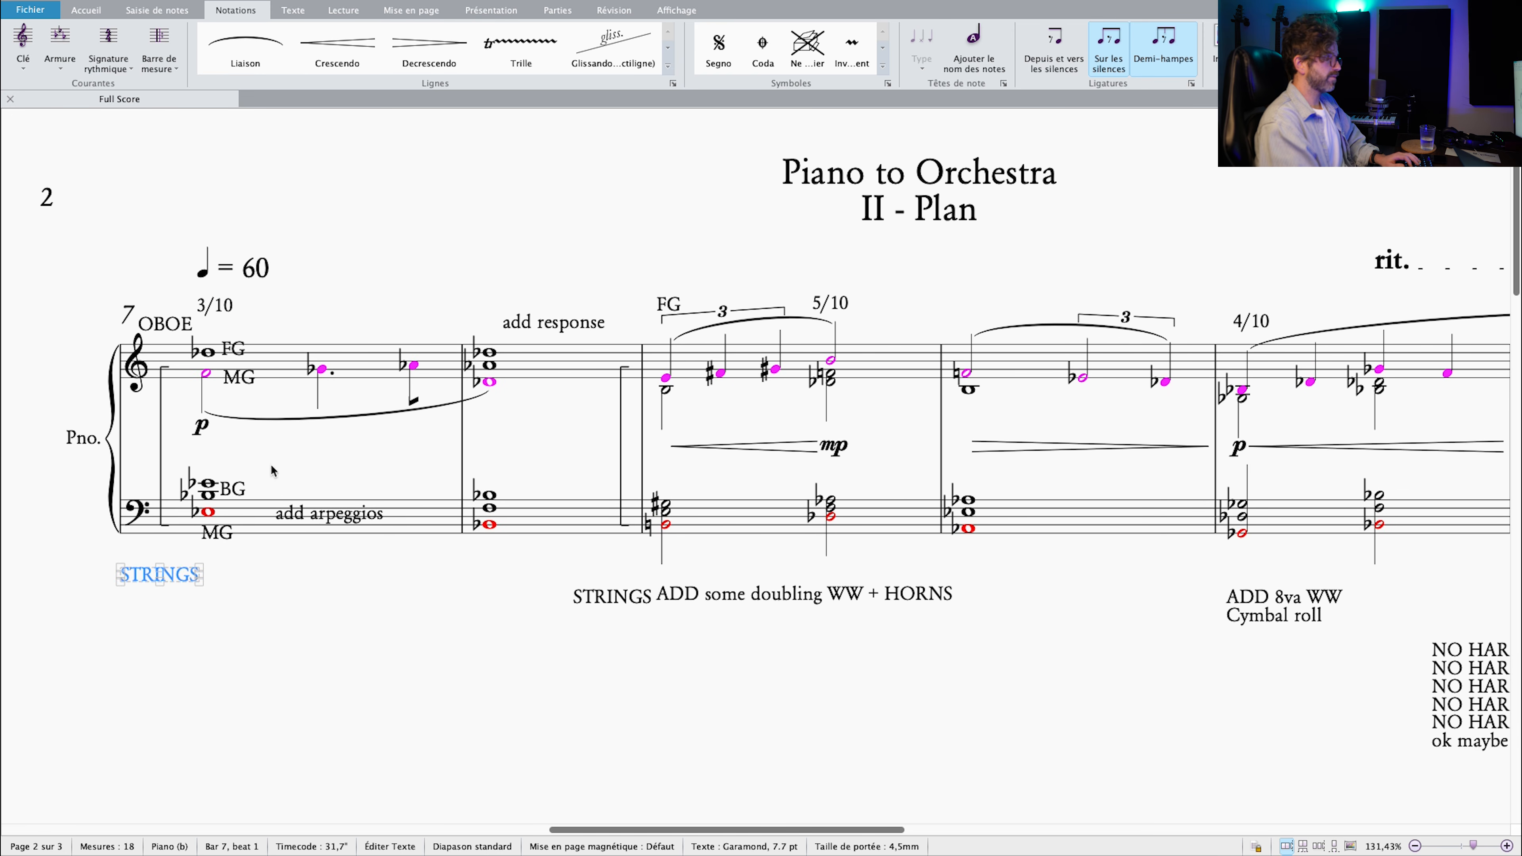
left_click(288, 575)
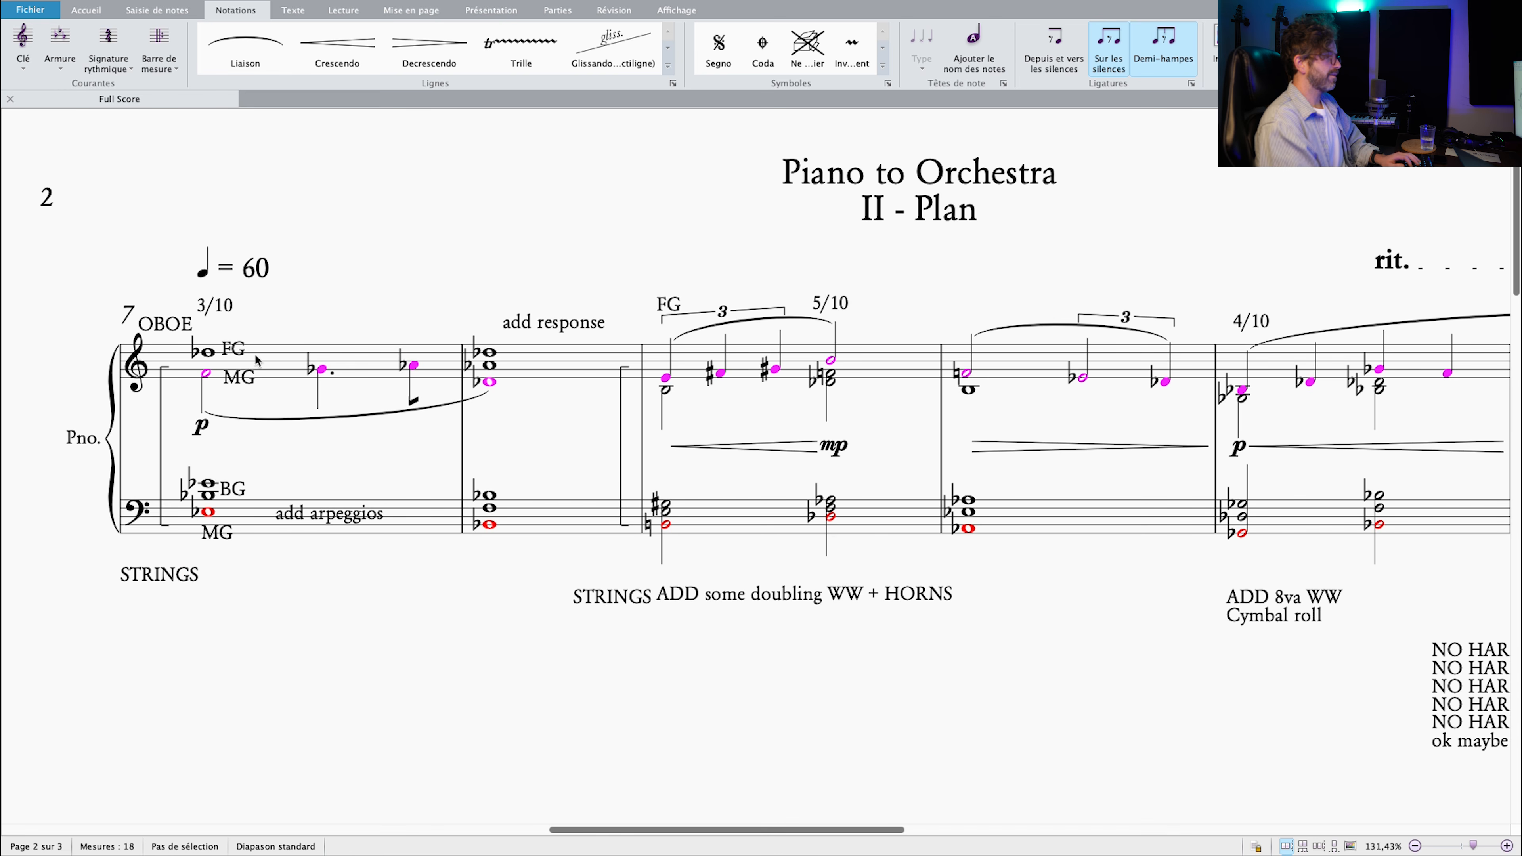
left_click(172, 572)
left_click(266, 533)
left_click(329, 599)
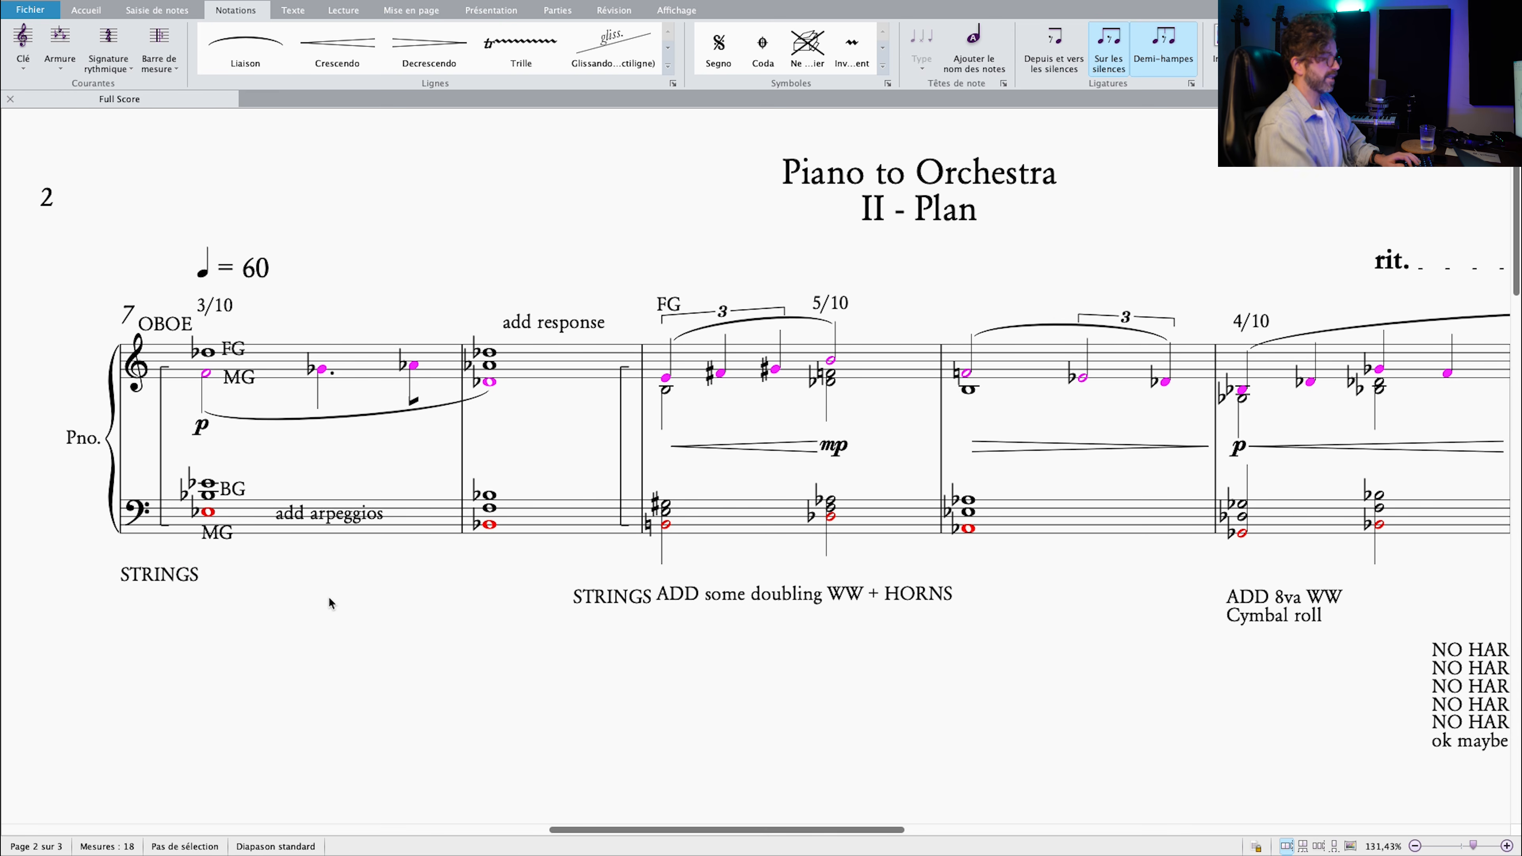
Highlight bars 7 and 8 across both staves, and select the 3/10 rating above them.
left_click(265, 517)
left_click(544, 360, "shift")
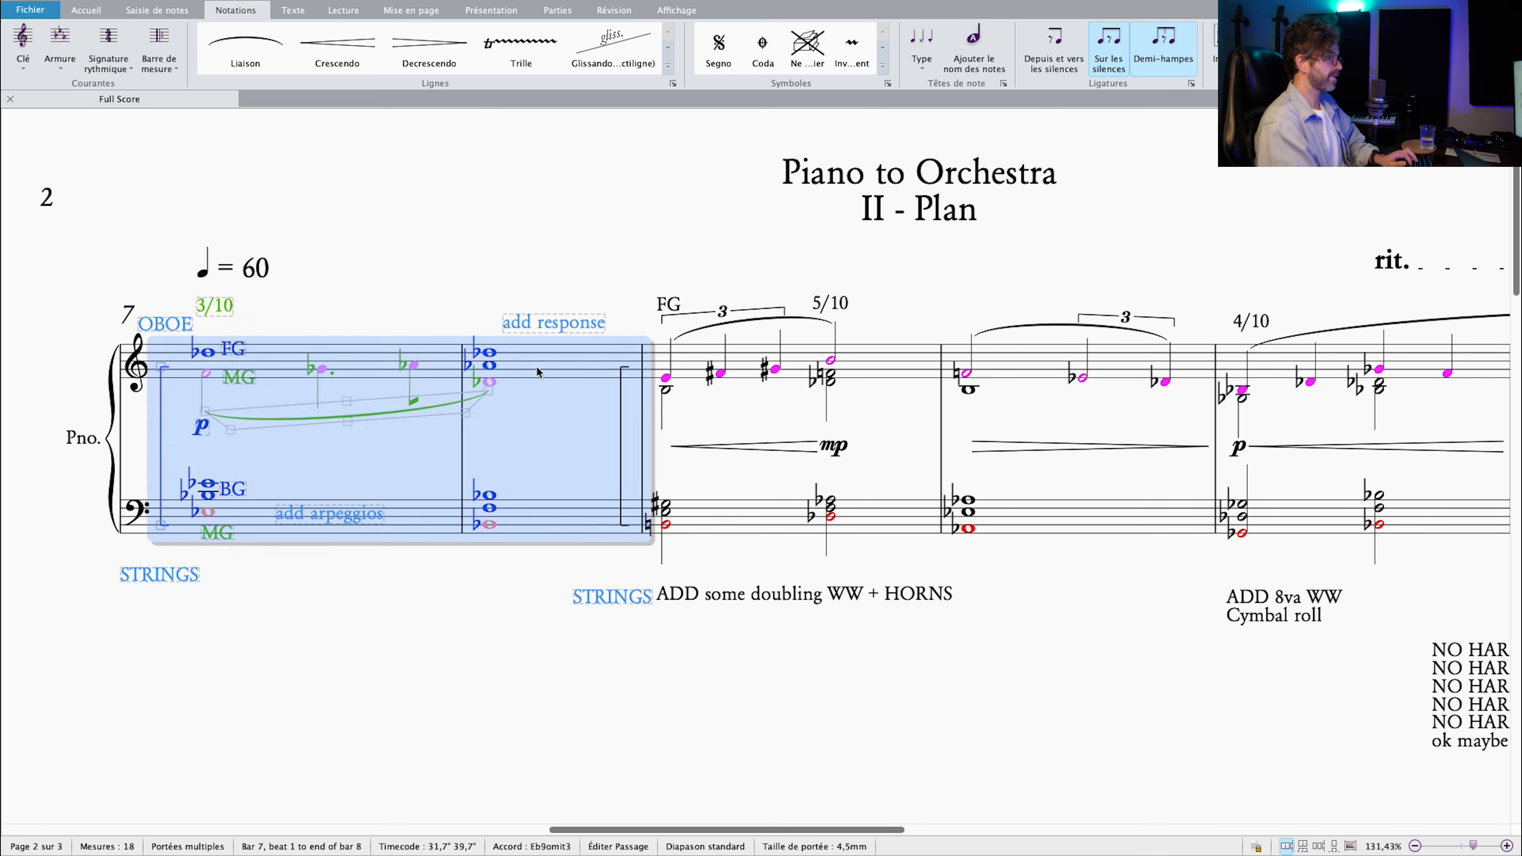
left_click(395, 449)
left_click(214, 306)
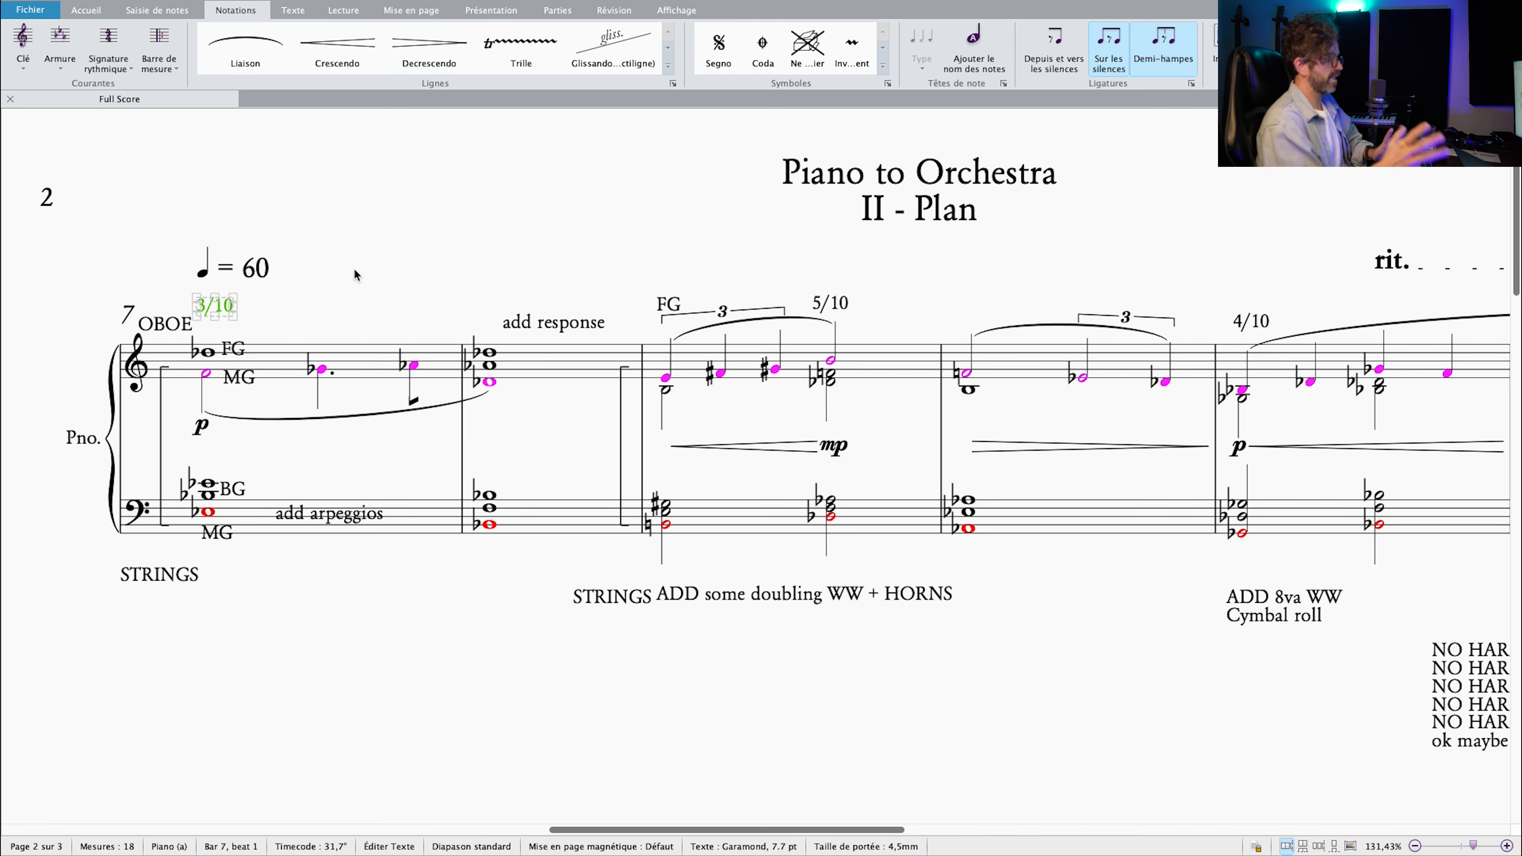
Point out the bar 9 passage under the 5/10 rating, and leave nothing selected.
scroll(270, 255, "right", 5)
left_click(651, 361)
key("Escape")
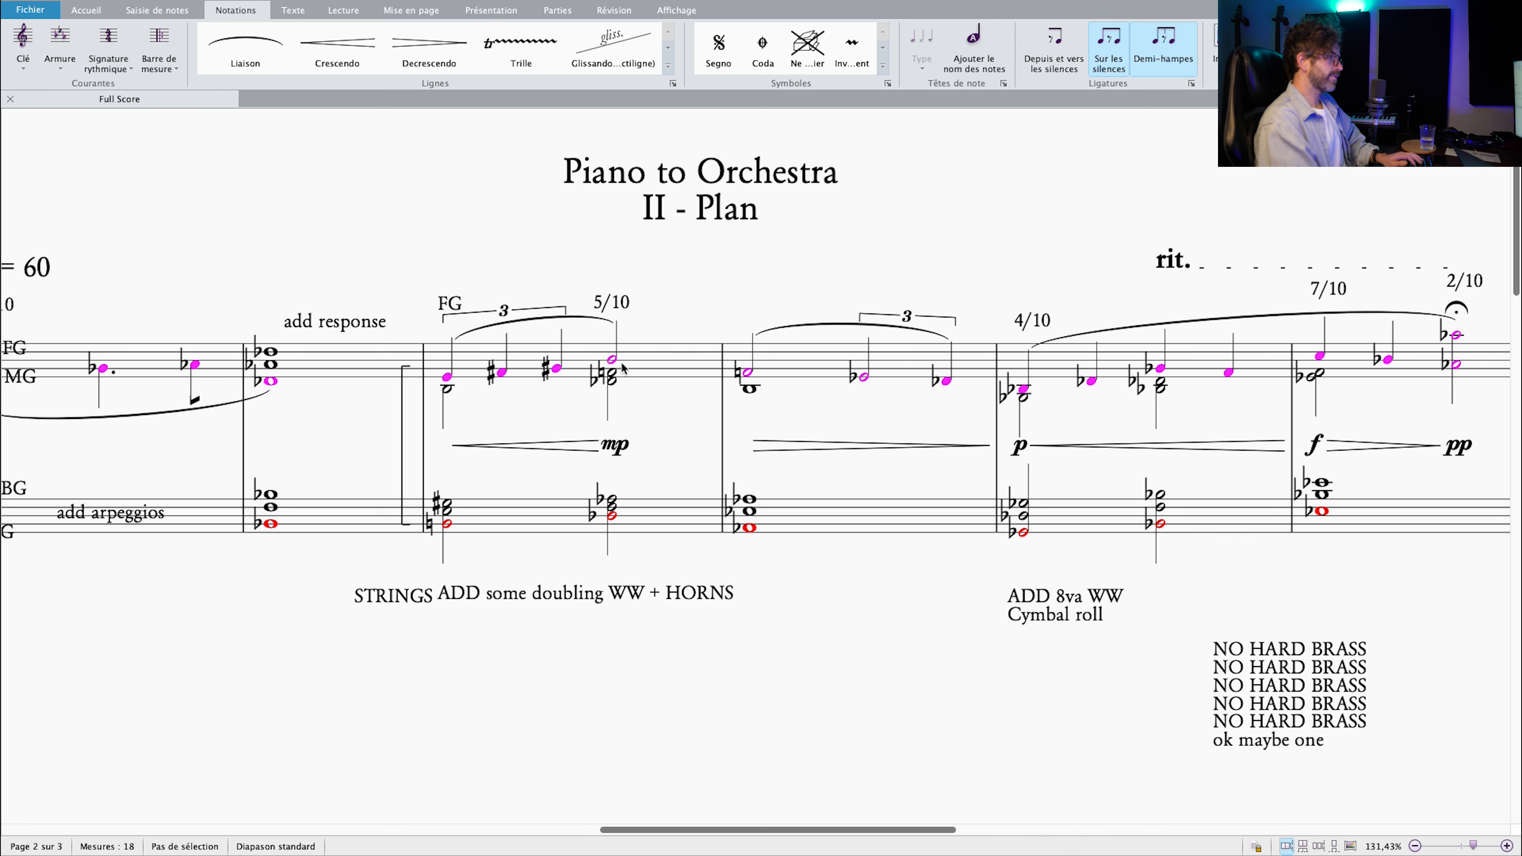
left_click(650, 368)
key("Escape")
scroll(696, 463, "right", 1)
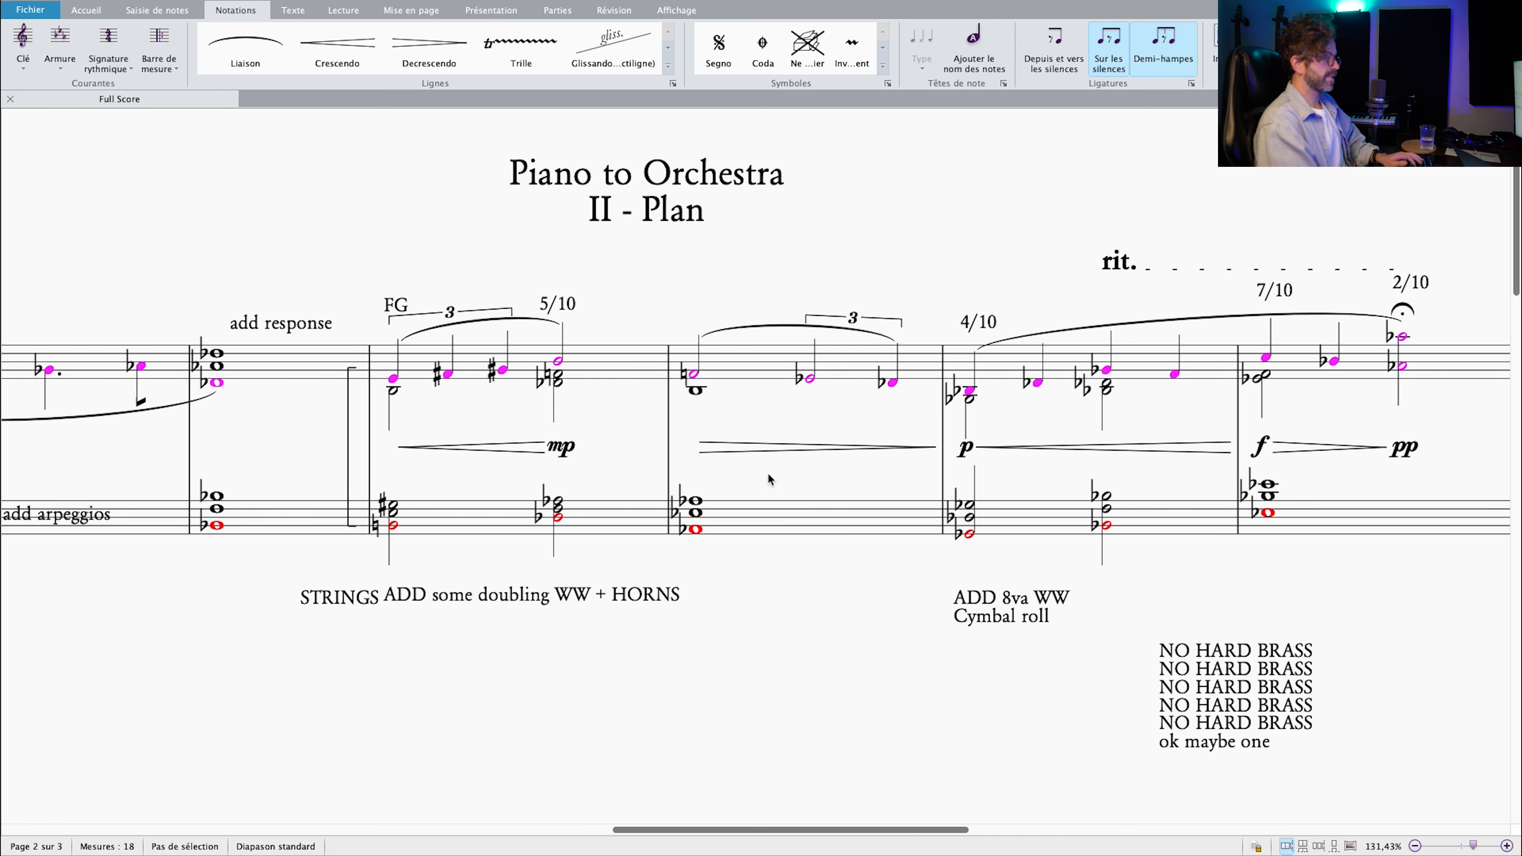
Highlight the treble staff of bar 11 under the 4/10 rating, view it within the full system, and clear the selection.
scroll(773, 481, "right", 4)
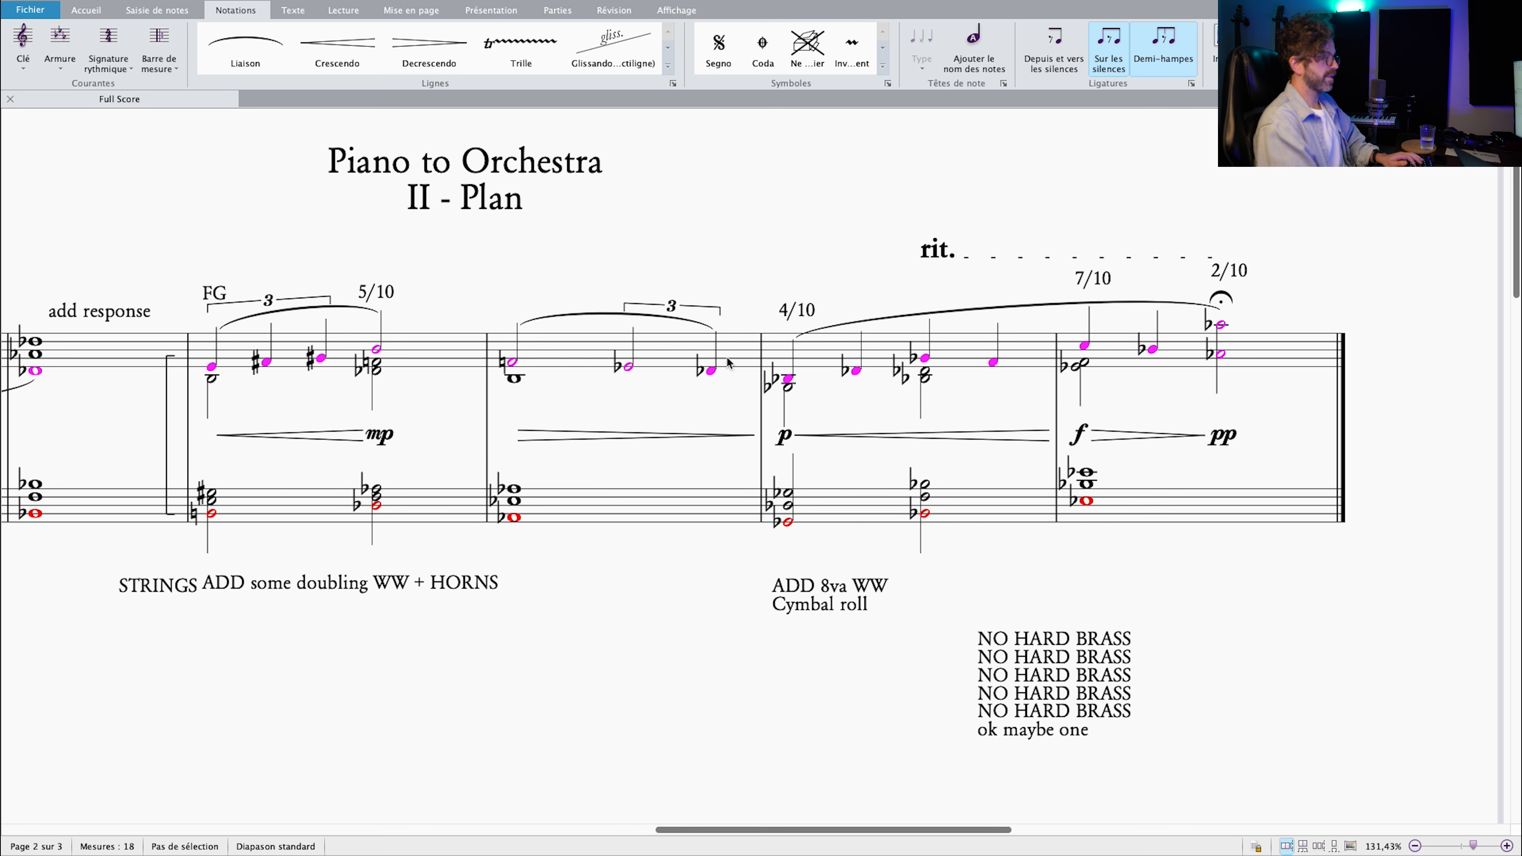
left_click(809, 374)
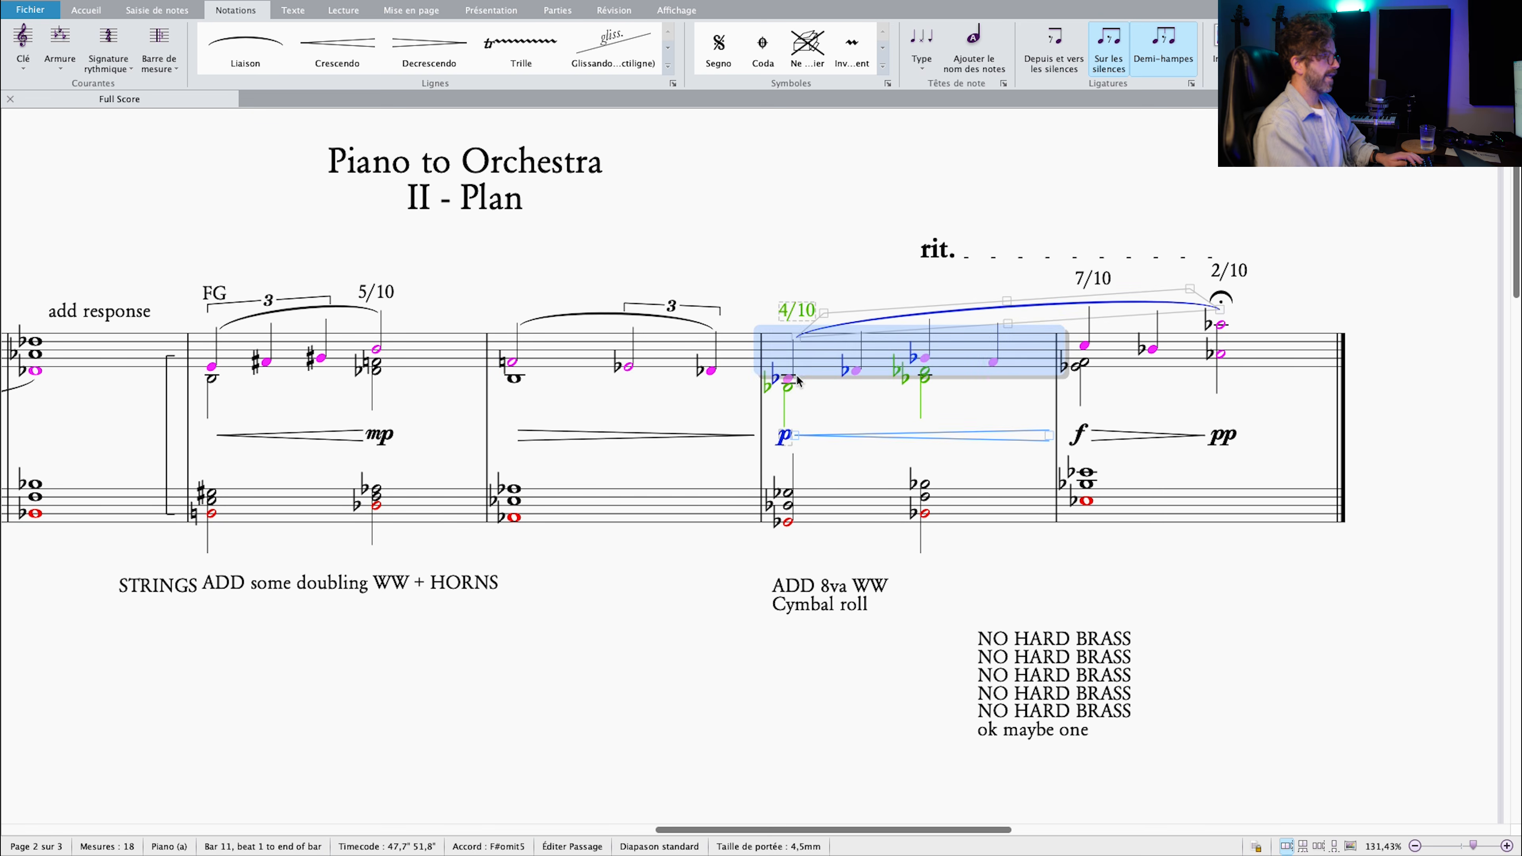
scroll(1145, 354, "down", 3)
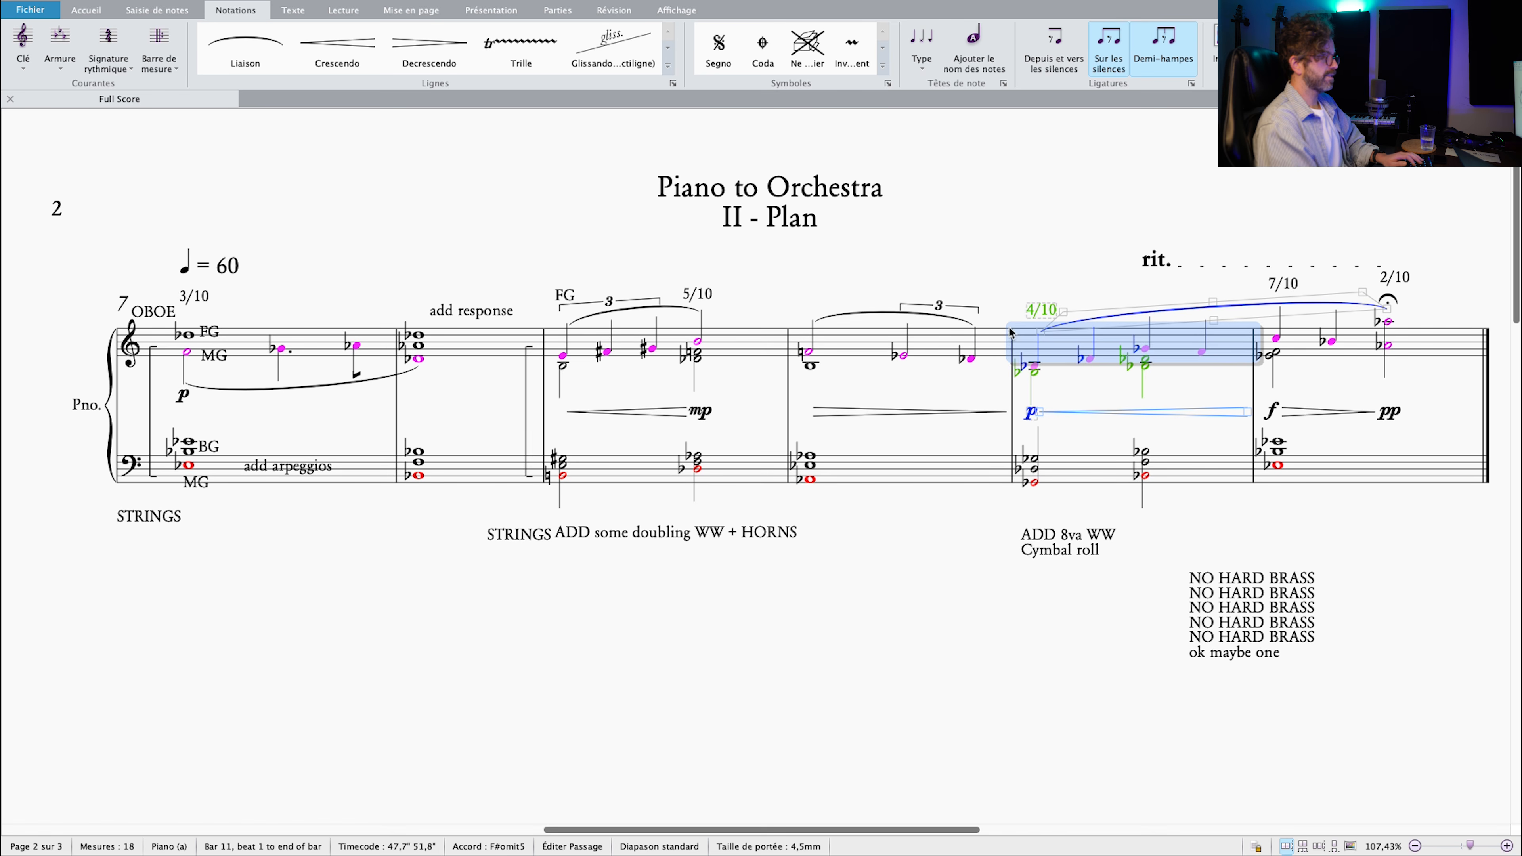
key("Escape")
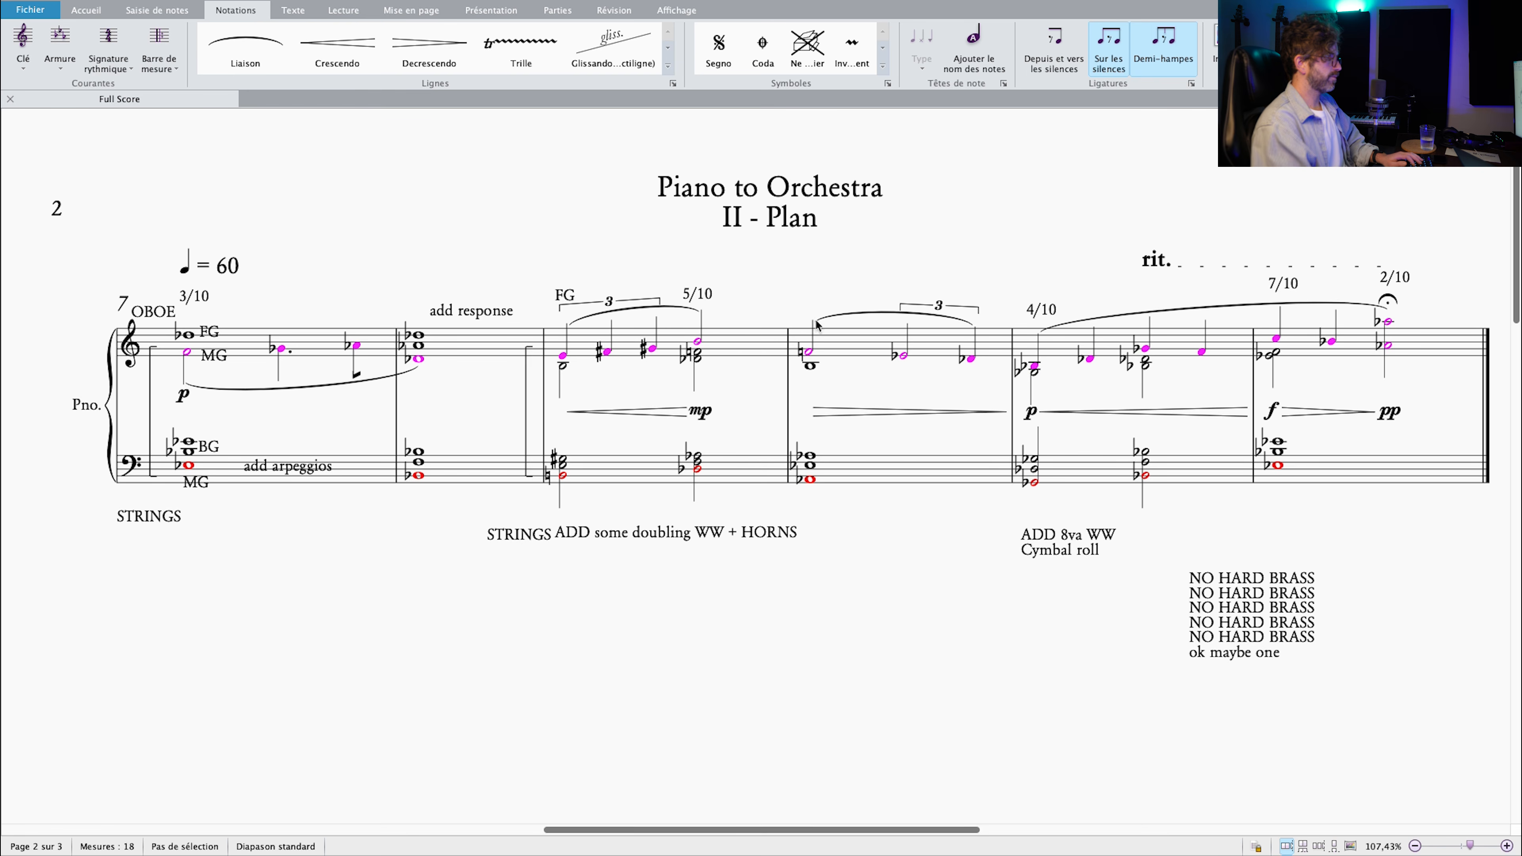
Select the p dynamics of bars 11 and 7 together to compare the two soft passages.
left_click(223, 334)
left_click(247, 393)
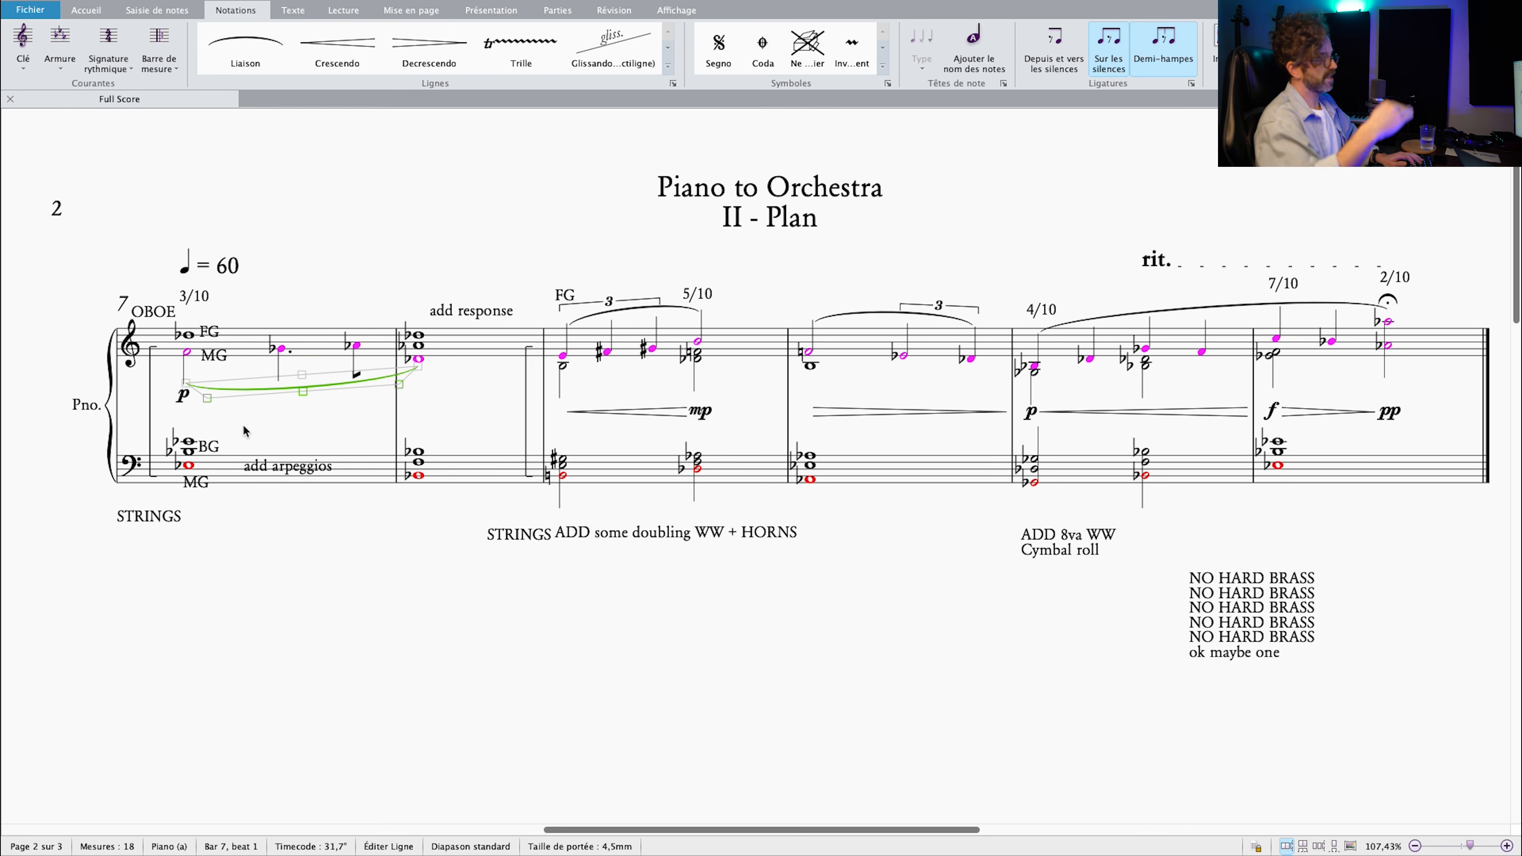
left_click(1032, 415)
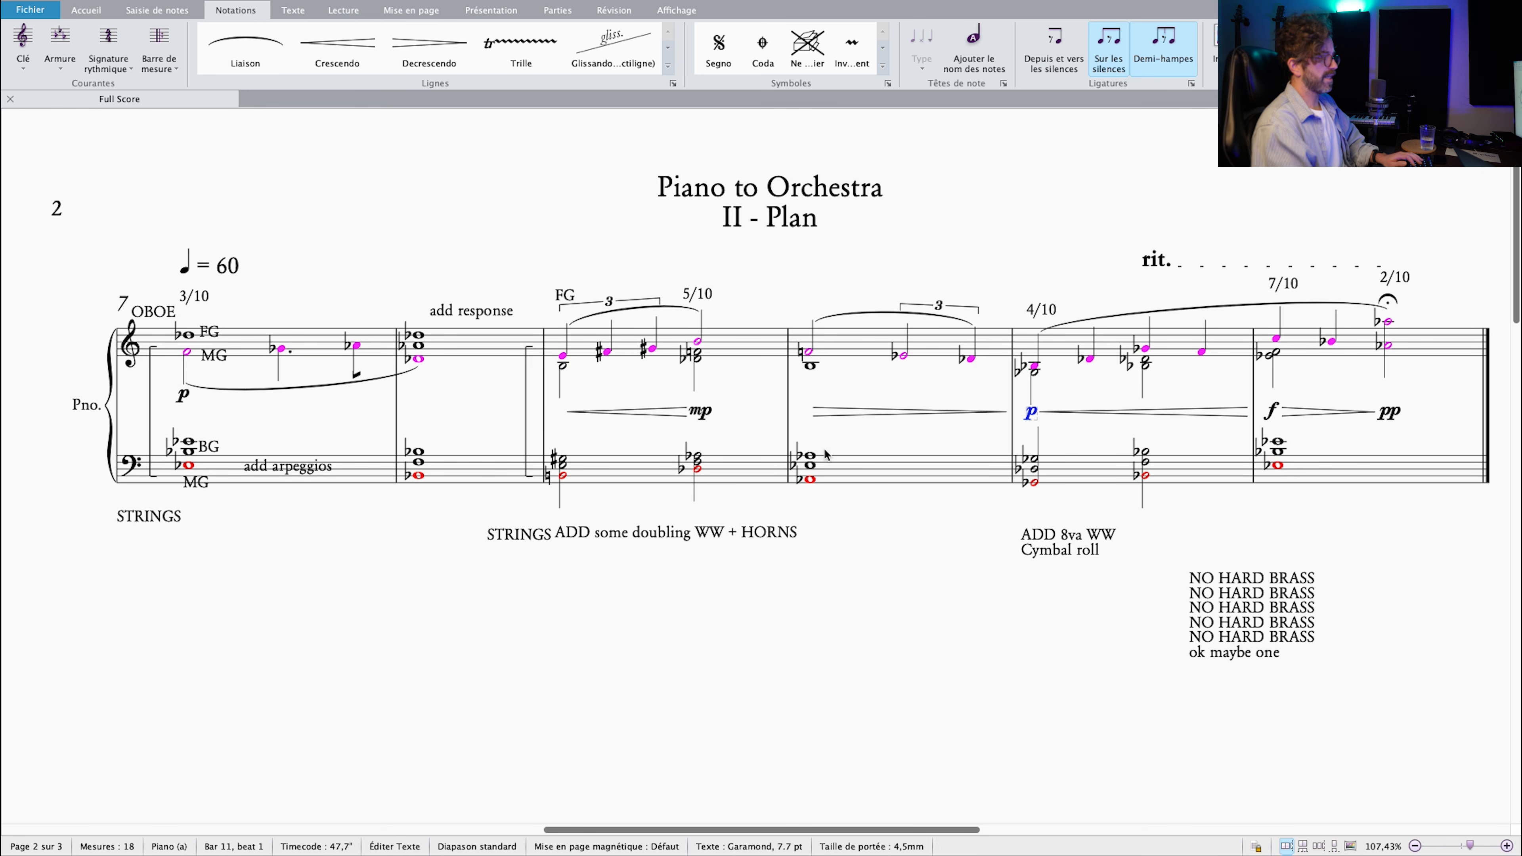
left_click(185, 402, "ctrl")
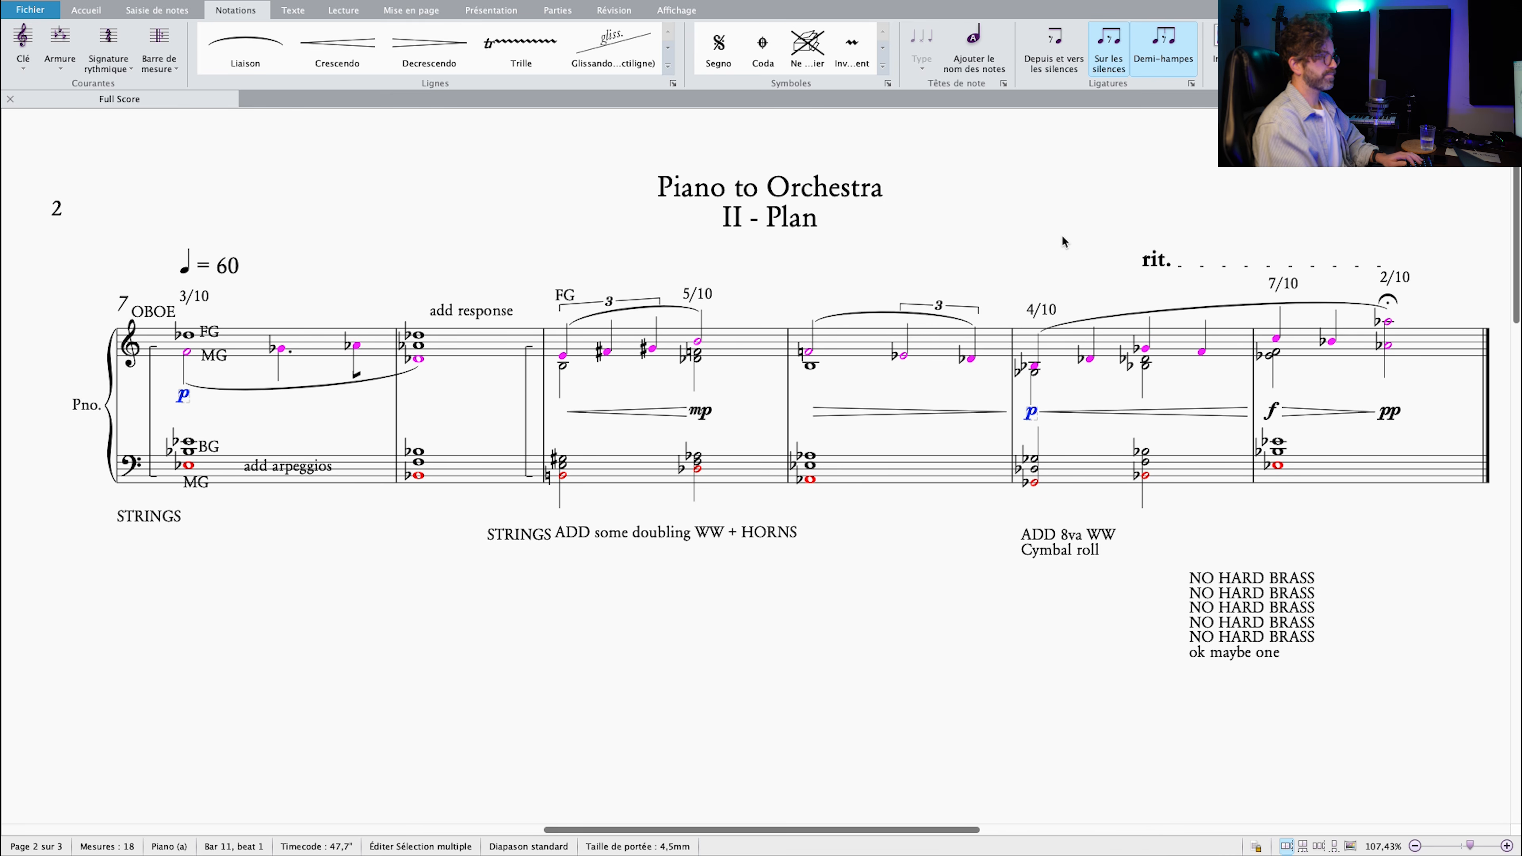
Highlight the treble staff of bar 11 with its p dynamic and crescendo hairpin.
scroll(1019, 245, "right", 2)
left_click(1007, 355)
scroll(1215, 394, "up", 3)
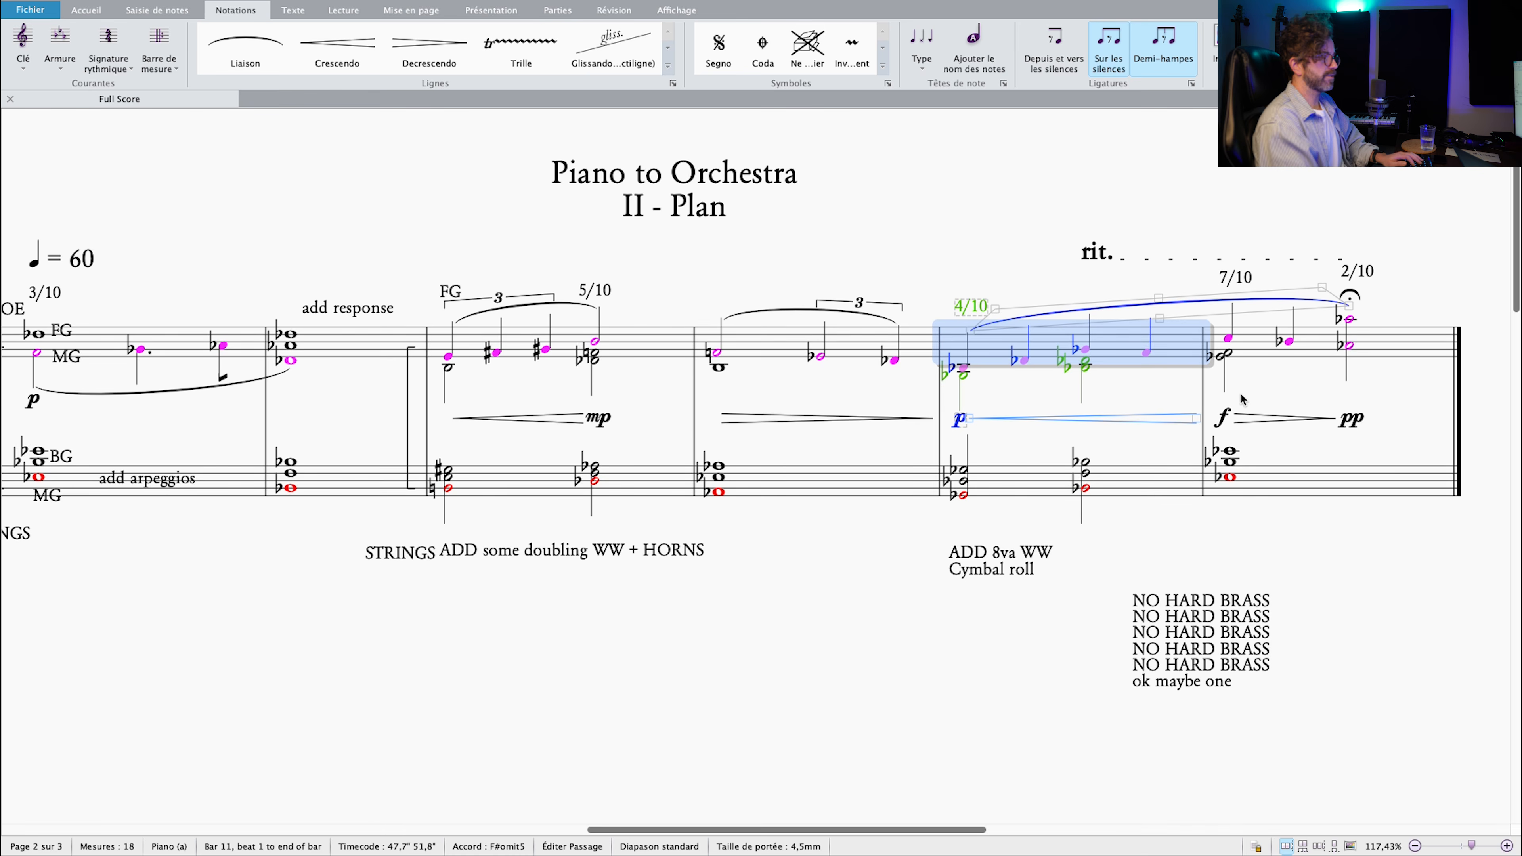
Compare the f dynamic in bar 12 with the 7/10 rating above it, and clear the selection.
left_click_drag(1149, 400, 1011, 400)
left_click(999, 271)
left_click(981, 436)
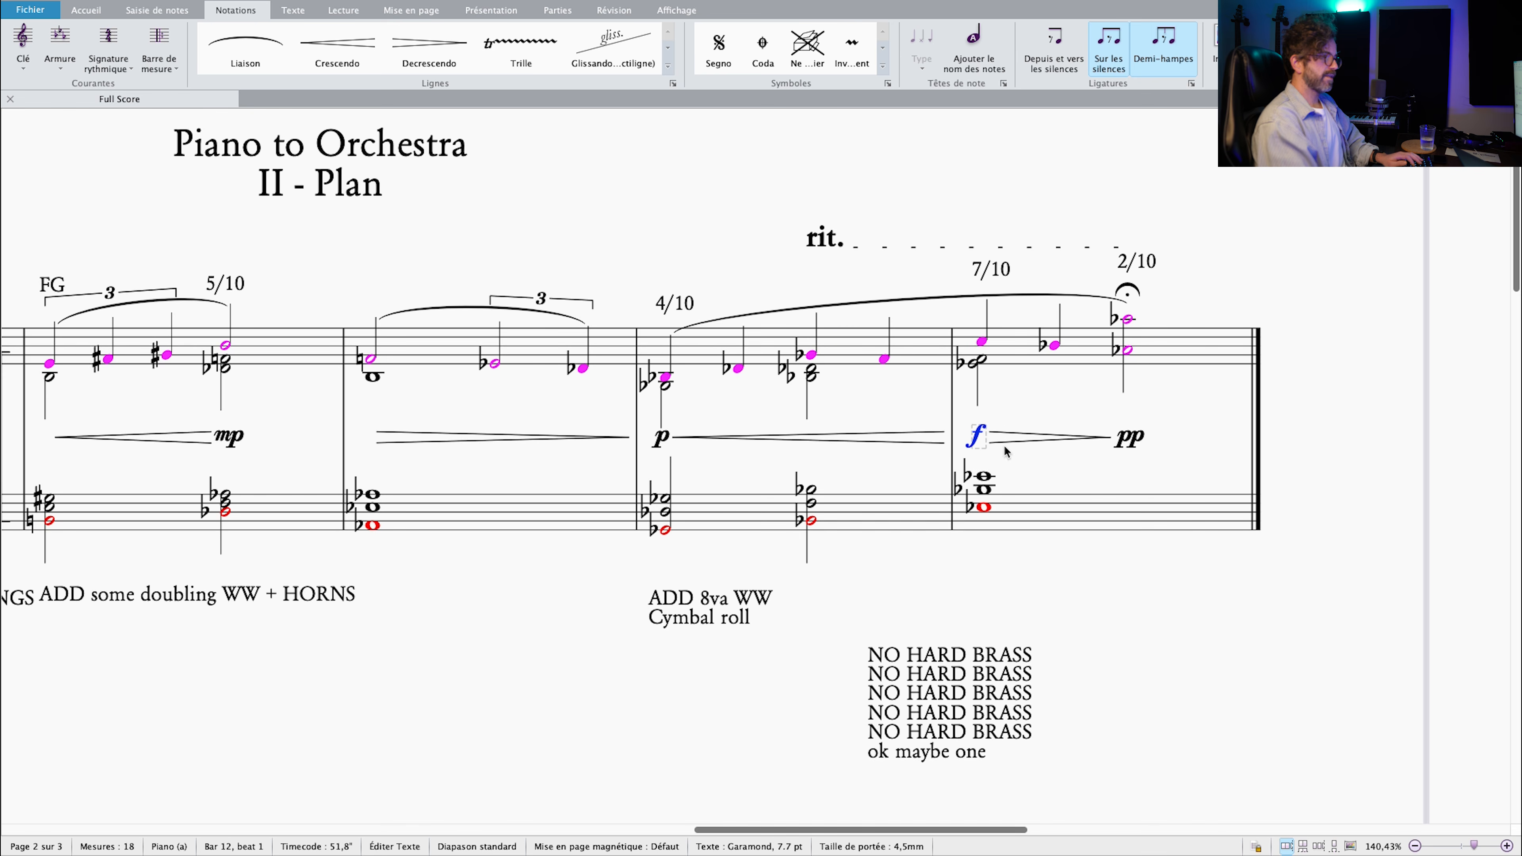
left_click(981, 490)
left_click(1019, 406)
left_click(981, 264)
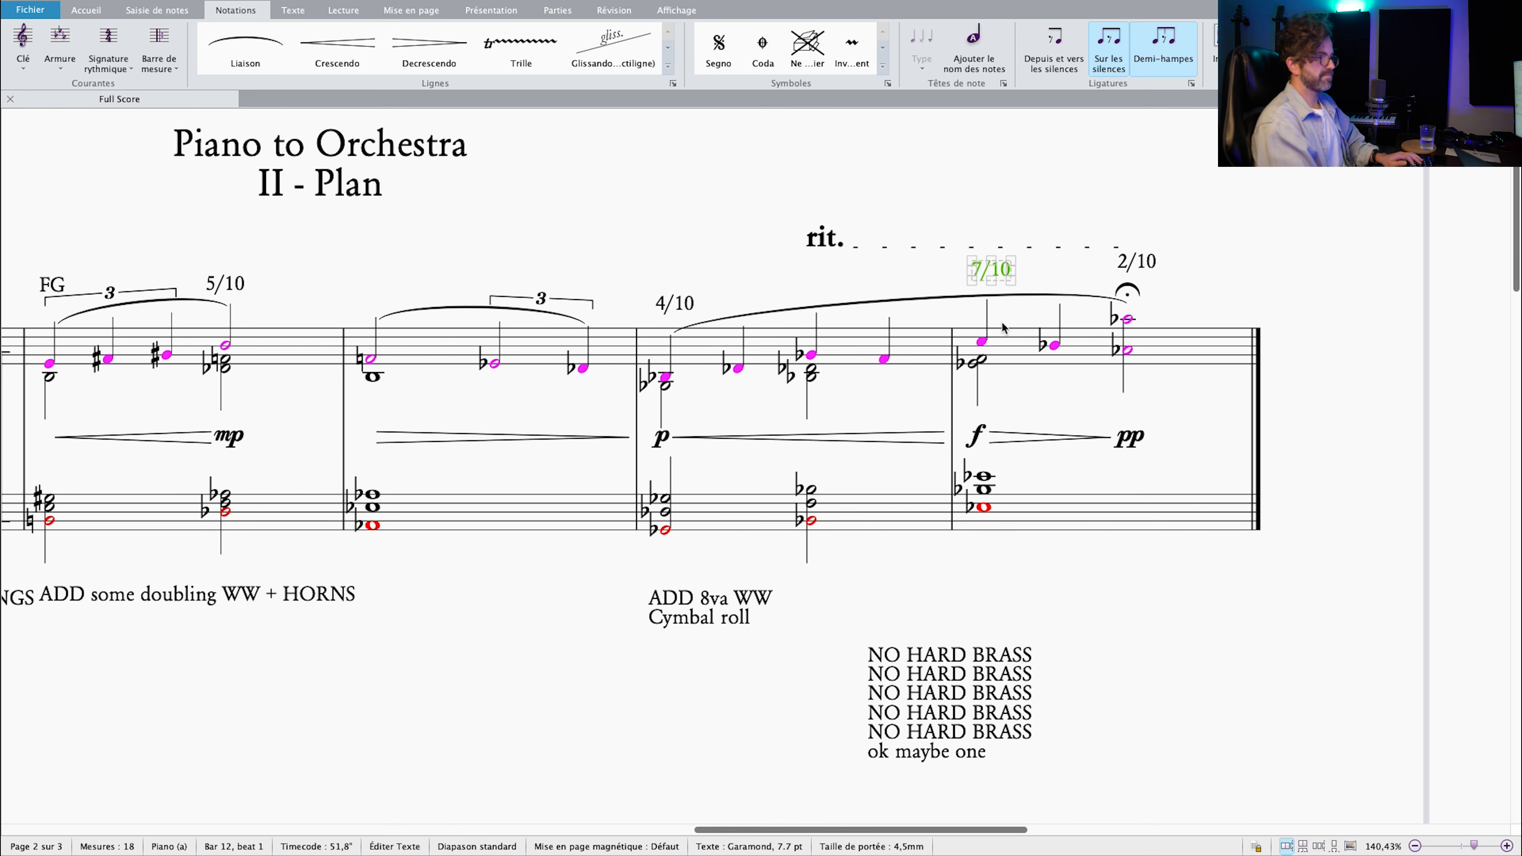
left_click_drag(1007, 196, 1022, 194)
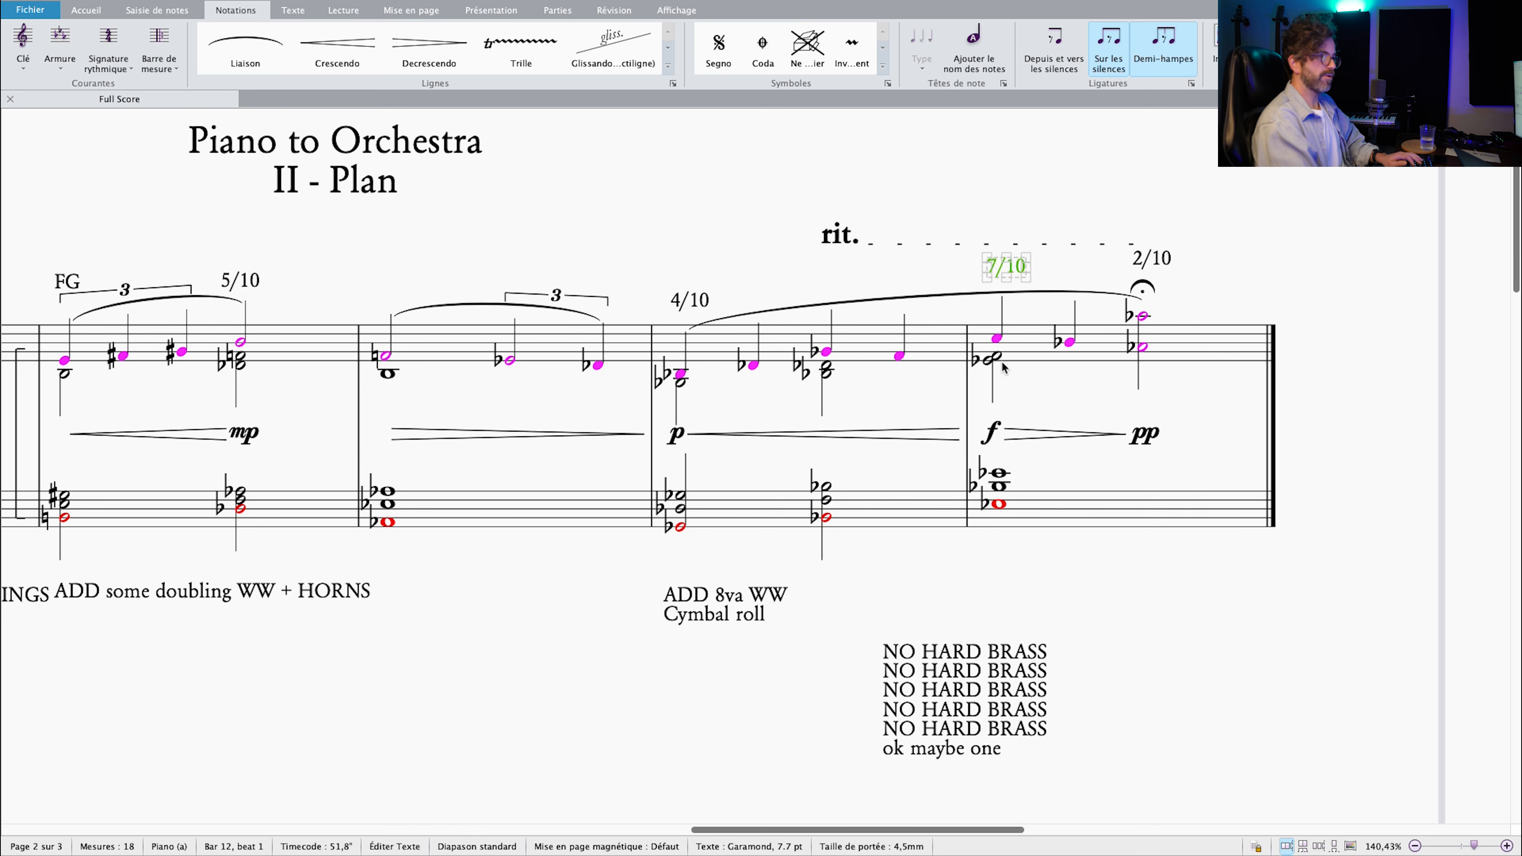
left_click_drag(1028, 398, 1080, 401)
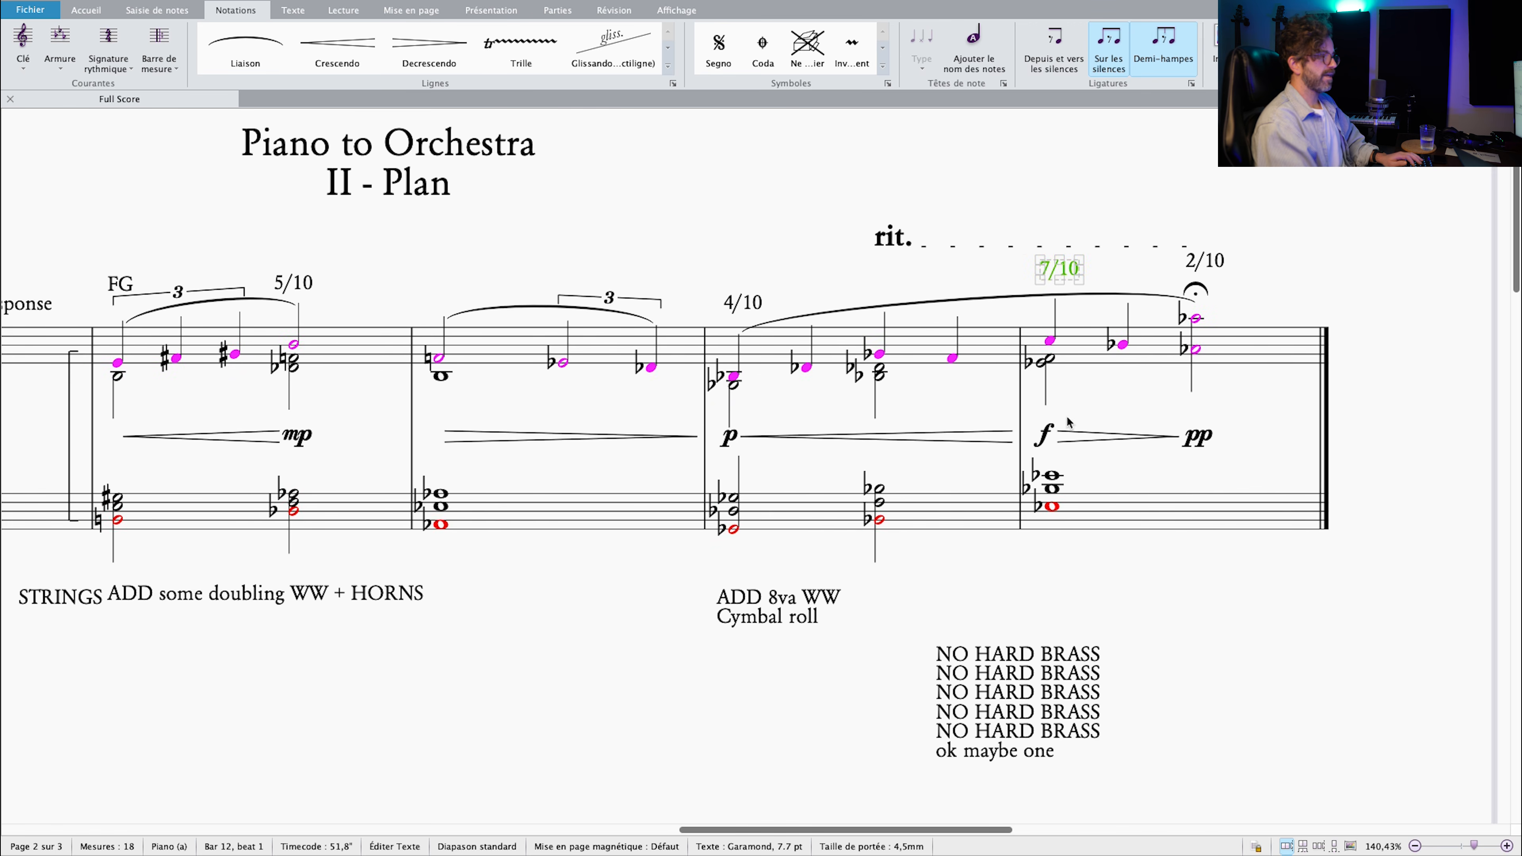
scroll(1050, 432, "down", 3)
scroll(861, 522, "down", 2)
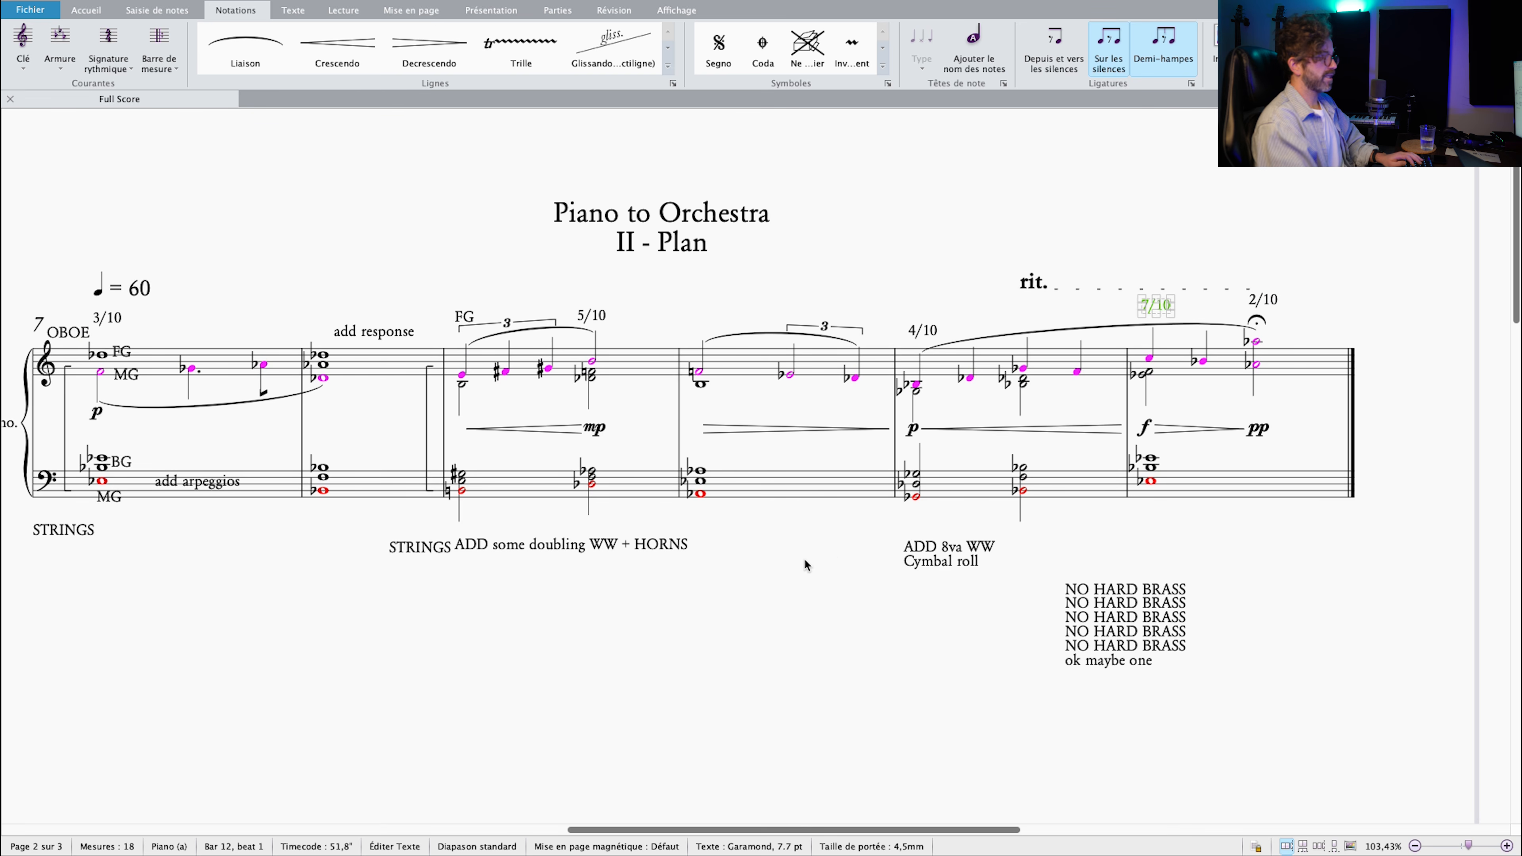
key("Escape")
Select the f dynamic in bar 12 and review it in the context of the whole system.
left_click(1145, 429)
scroll(1164, 443, "up", 3)
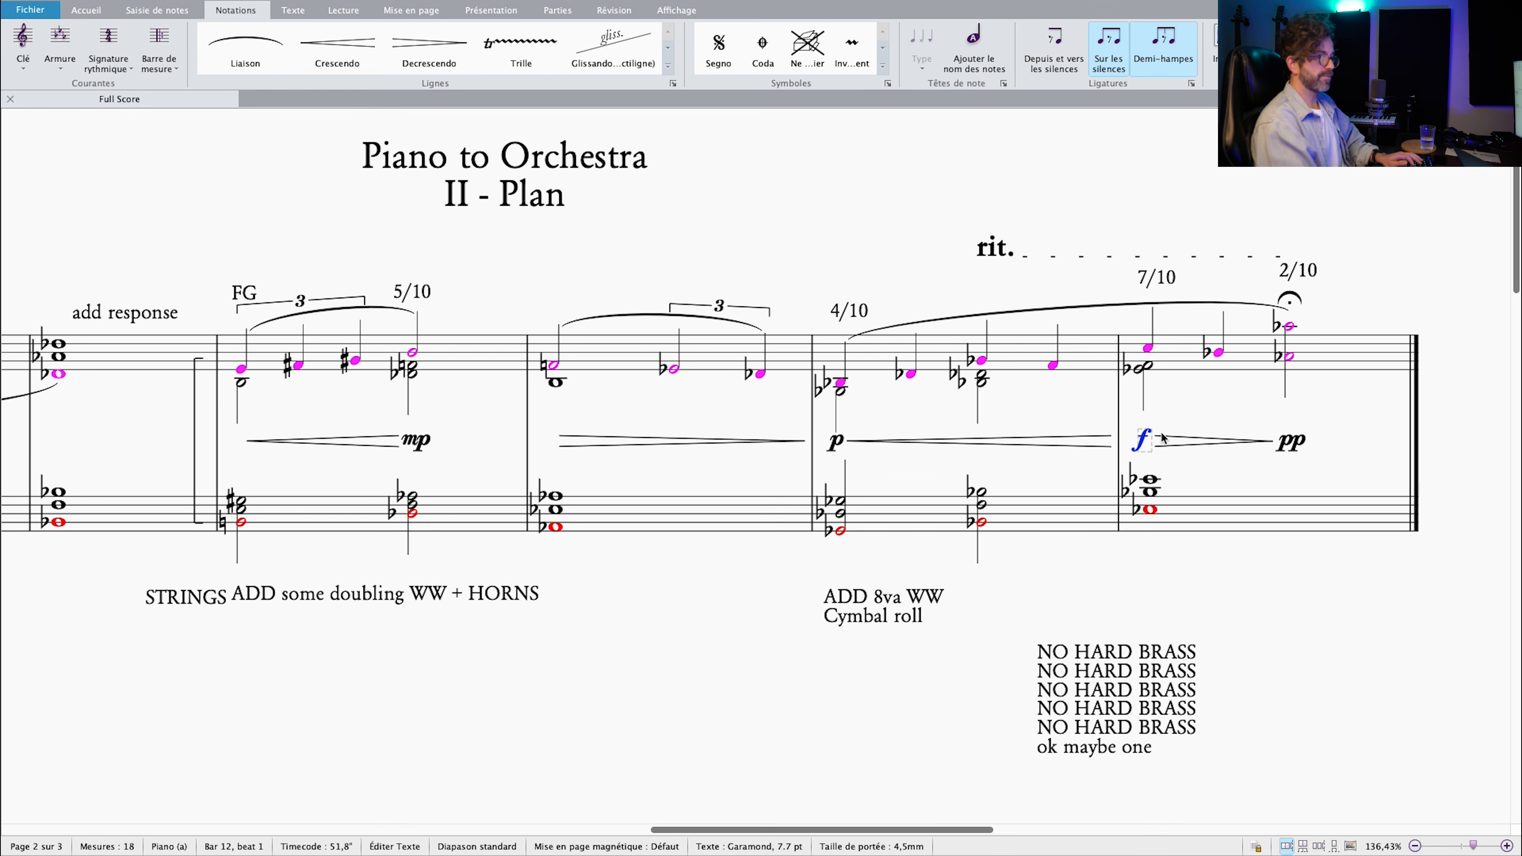
scroll(1160, 407, "down", 3)
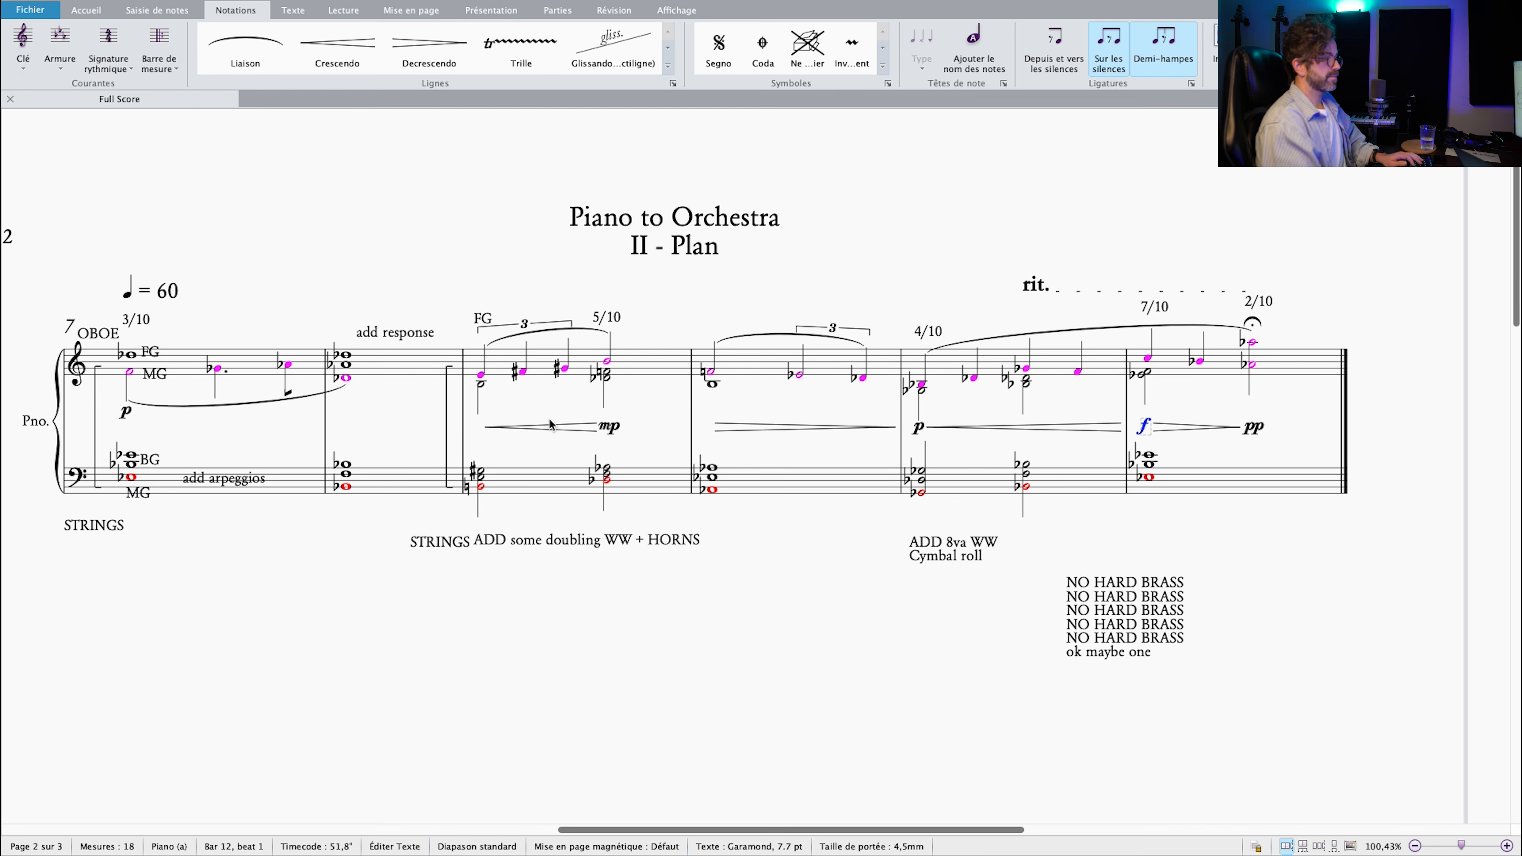
scroll(635, 441, "right", 3)
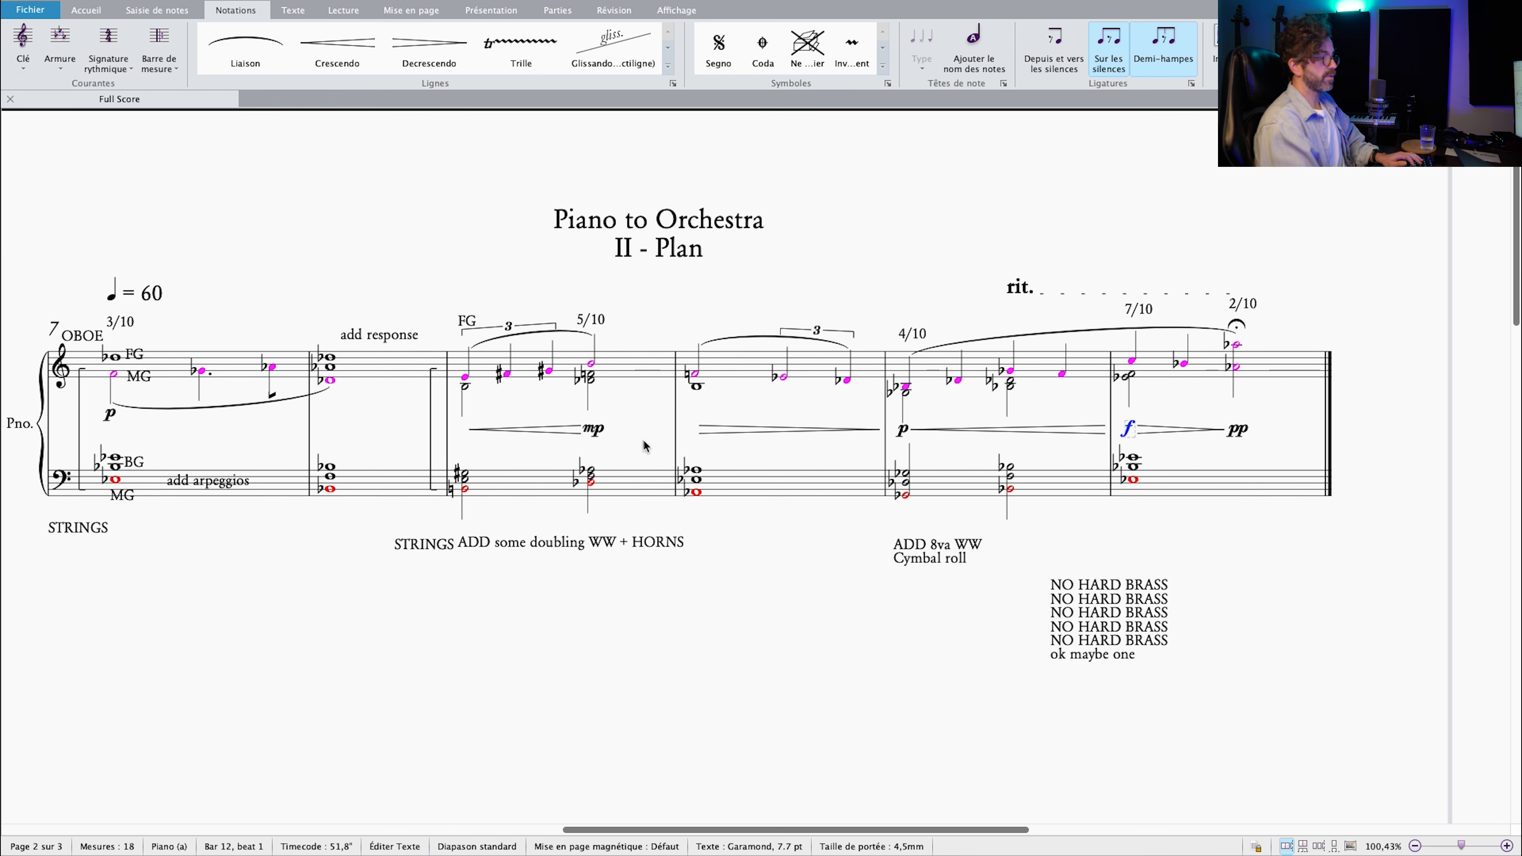
scroll(645, 443, "left", 3)
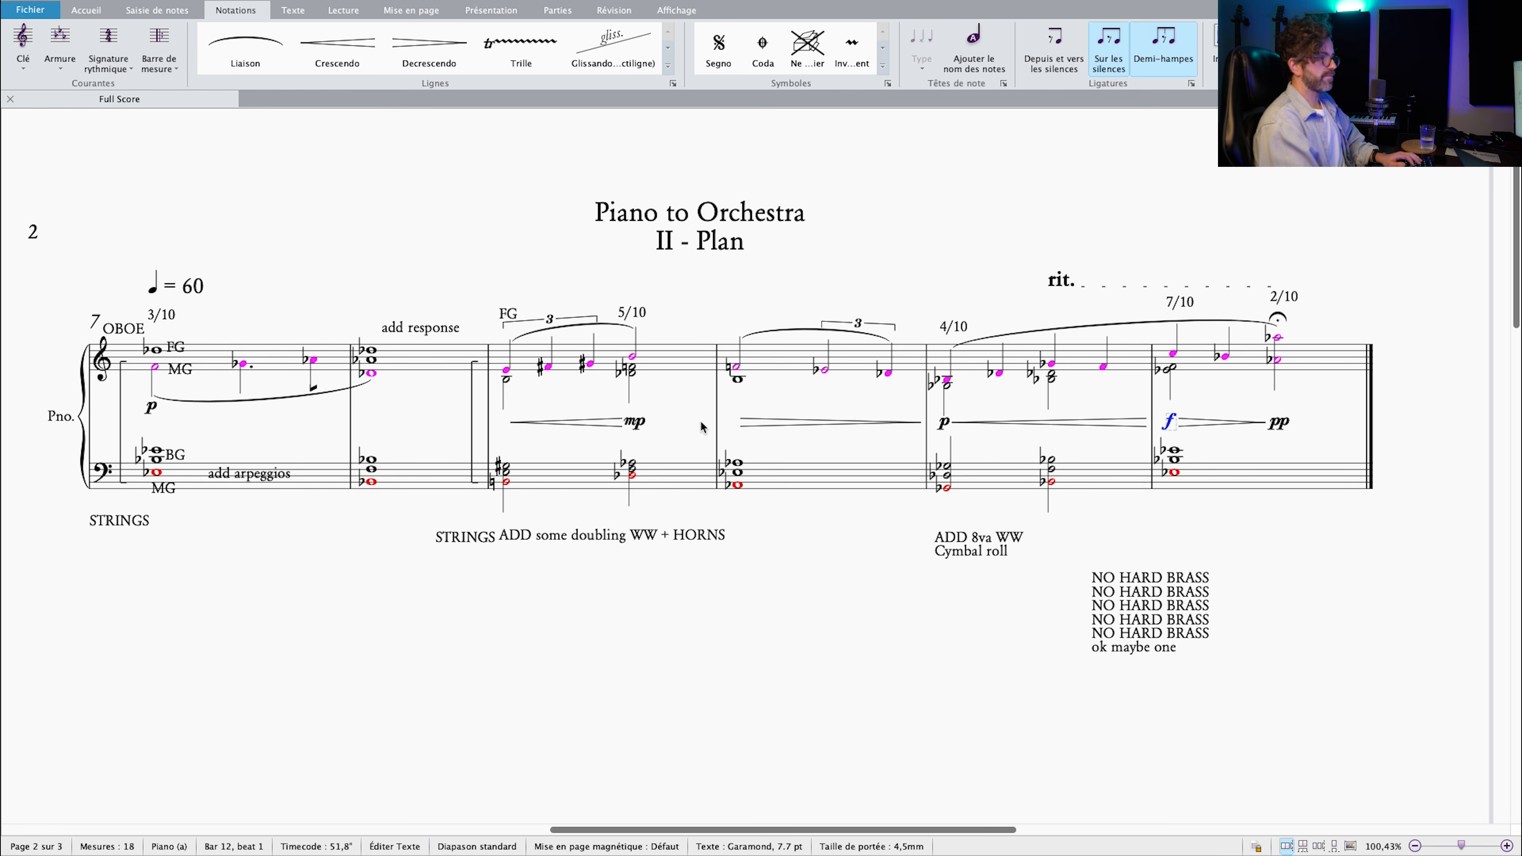
Read the NO HARD BRASS note beneath the last bars up close, and clear its selection.
left_click(1112, 615)
scroll(1113, 615, "up", 5)
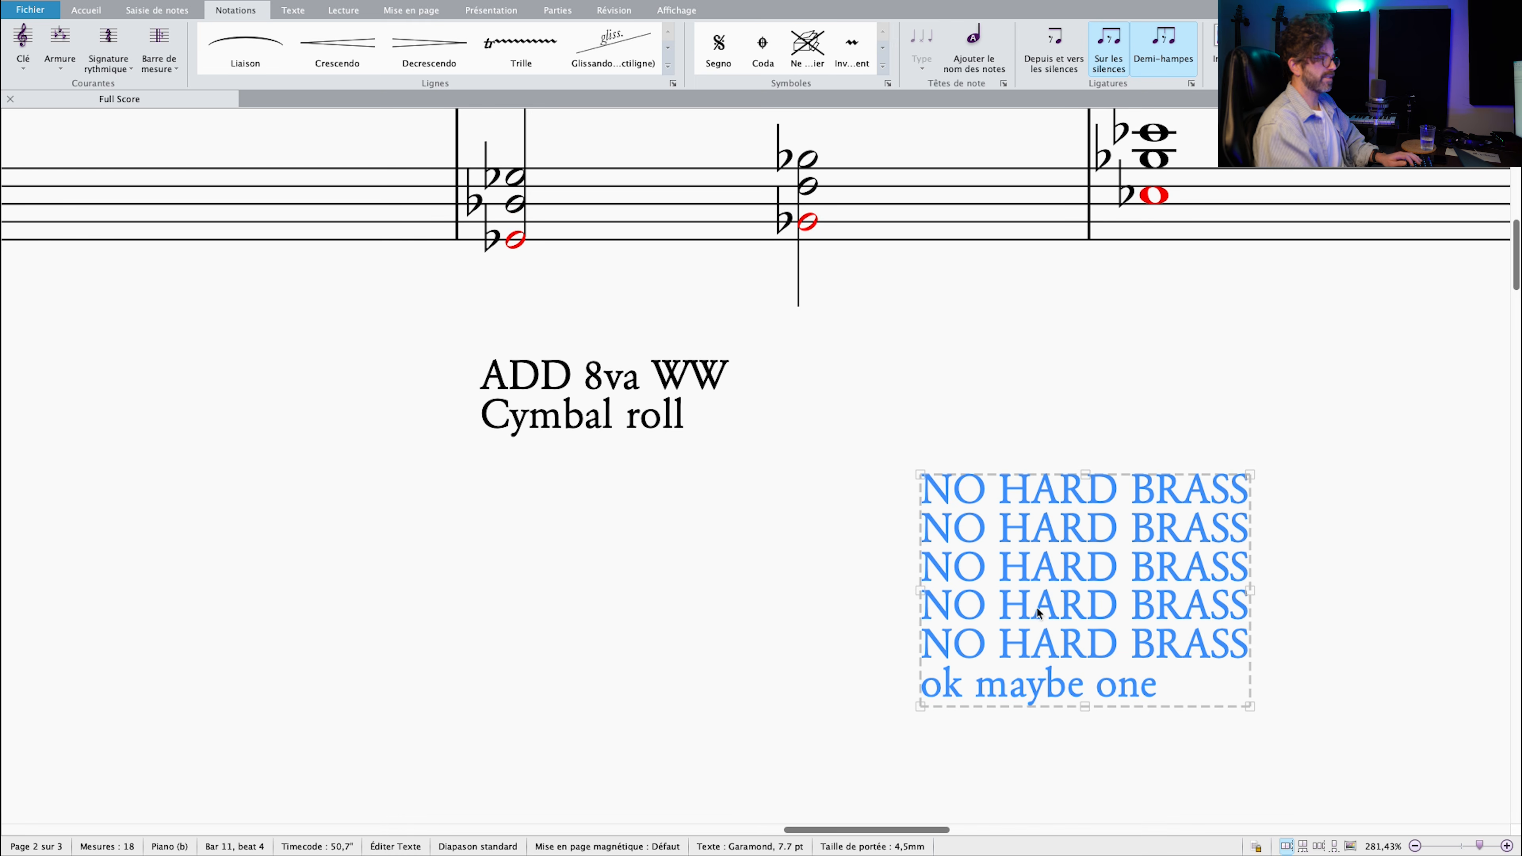
scroll(930, 620, "down", 5)
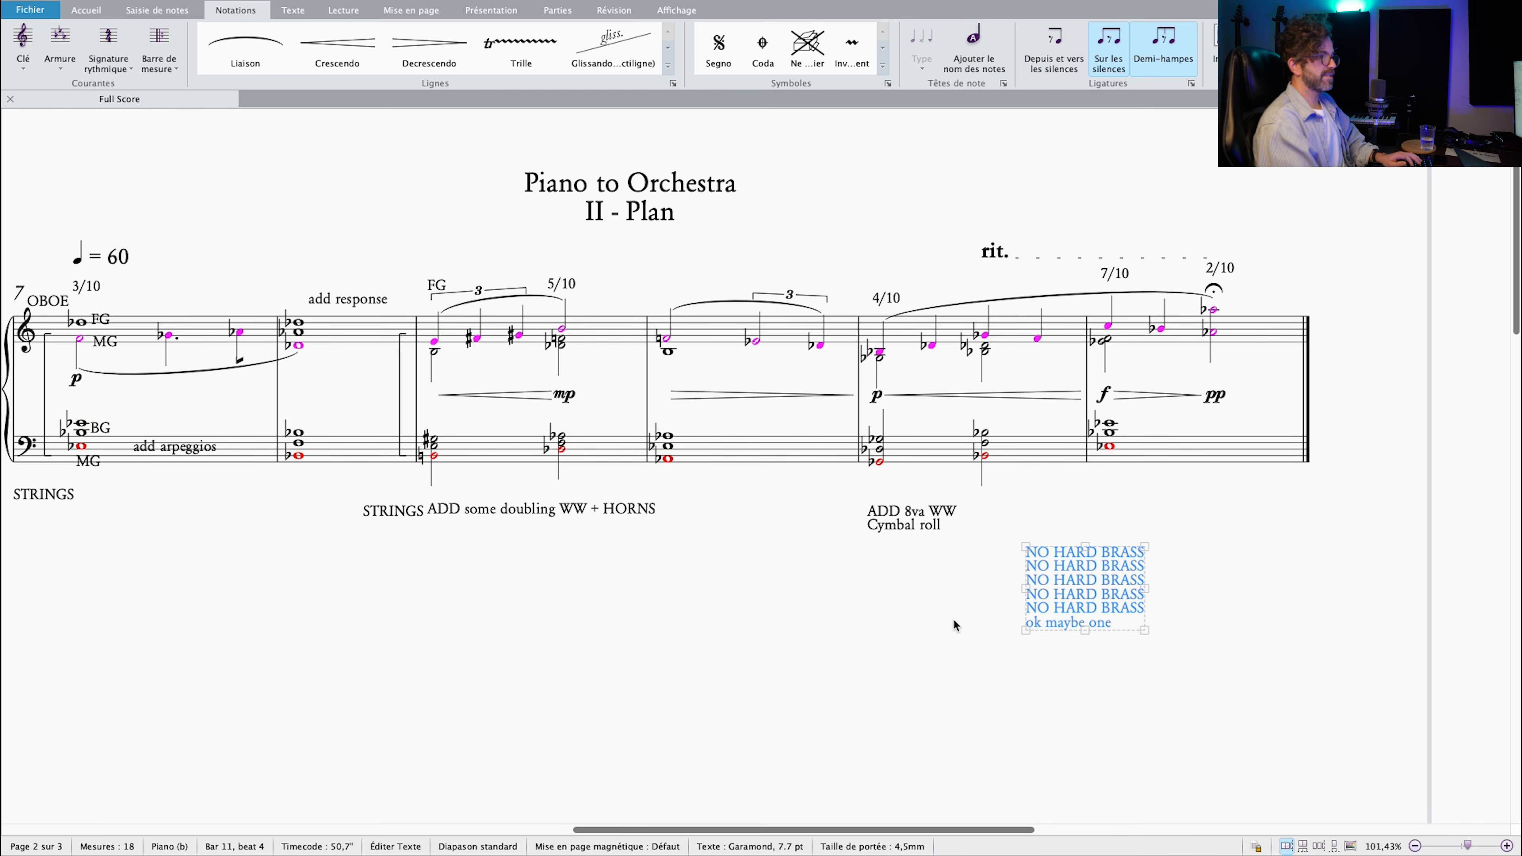
scroll(1114, 600, "up", 2)
scroll(1187, 635, "down", 2)
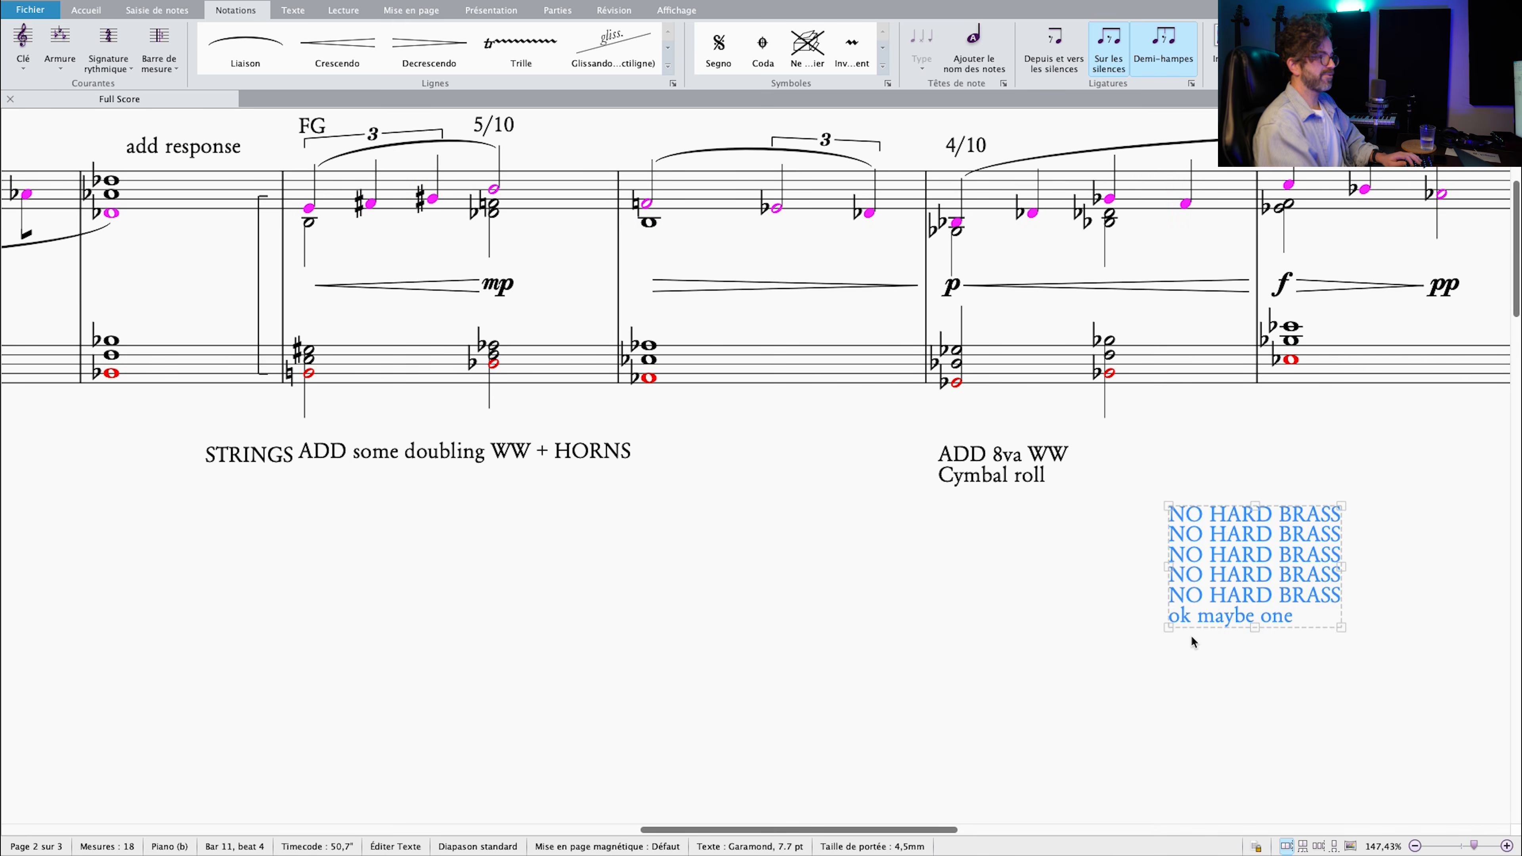
left_click_drag(1405, 613, 1430, 591)
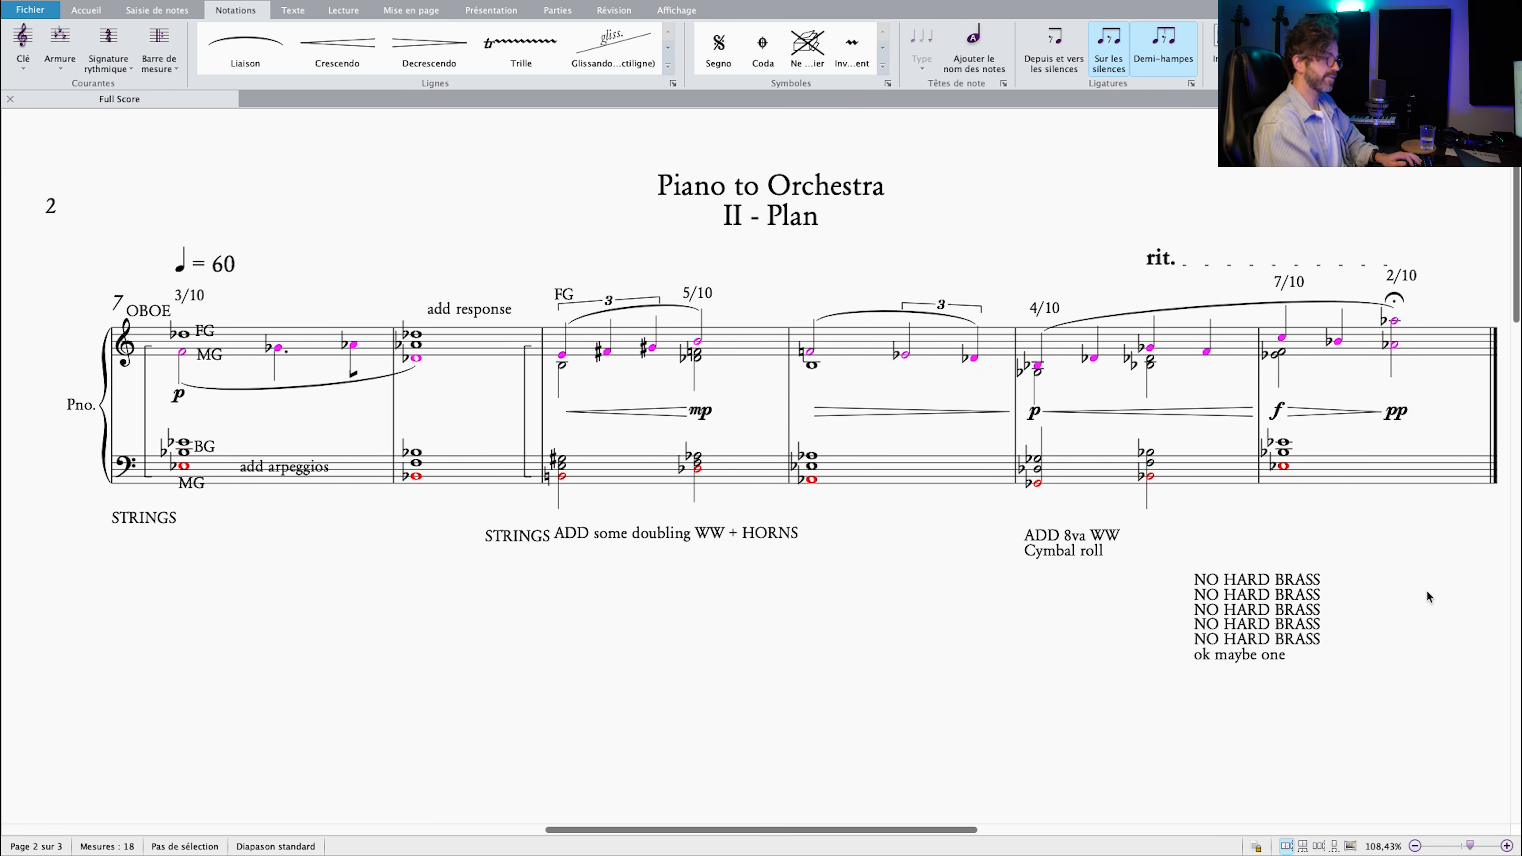
scroll(1239, 645, "right", 3)
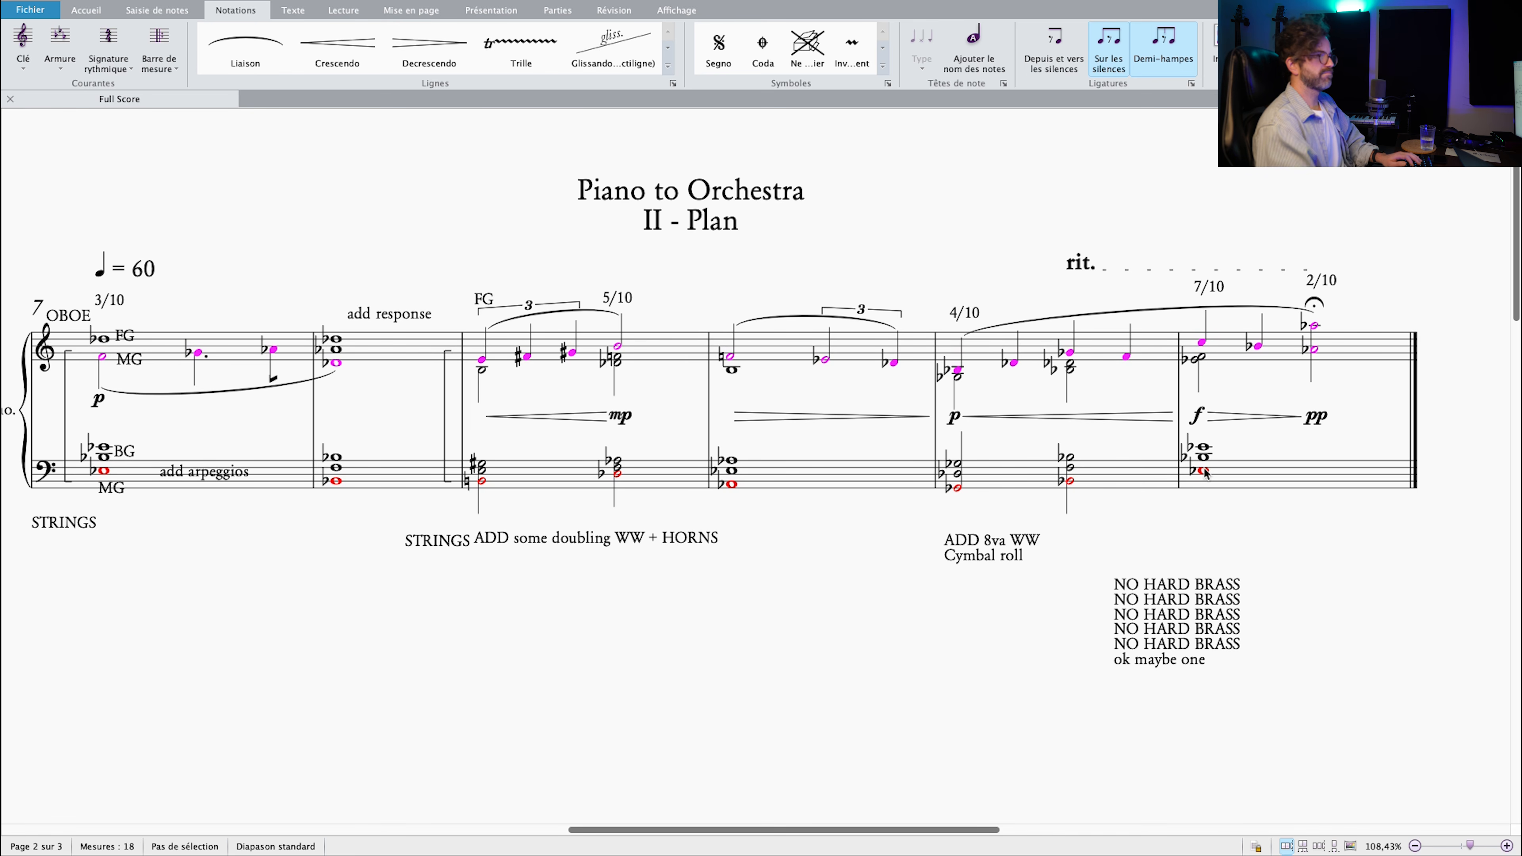
Select the lower note of the final octave in bar 12 and examine the closing bars up close.
left_click_drag(1239, 453, 1293, 432)
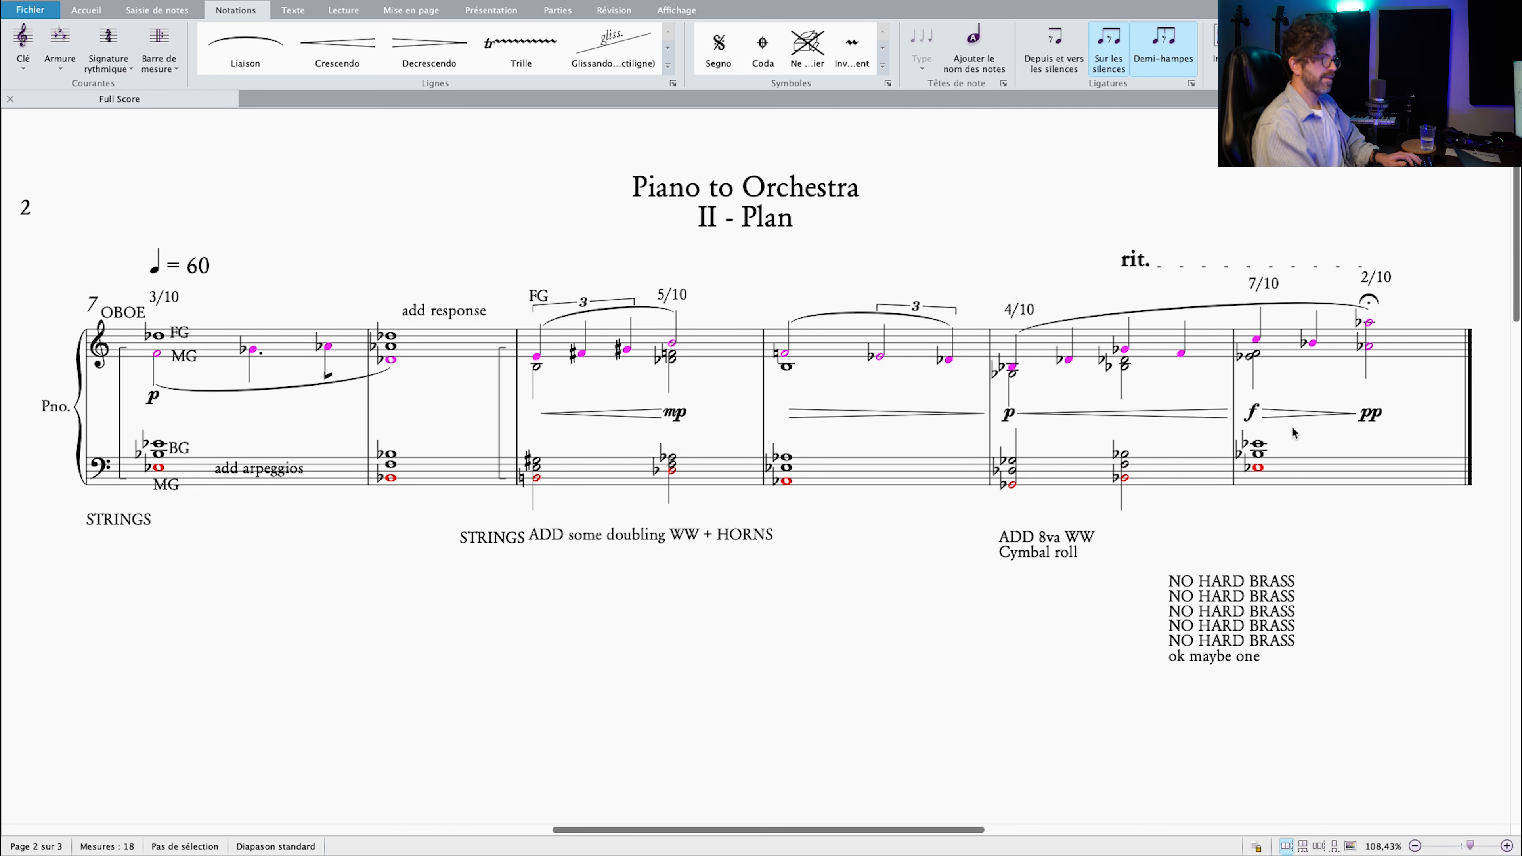
left_click(1367, 346)
scroll(1378, 356, "up", 8)
left_click_drag(1409, 473, 1279, 491)
scroll(1239, 547, "down", 8)
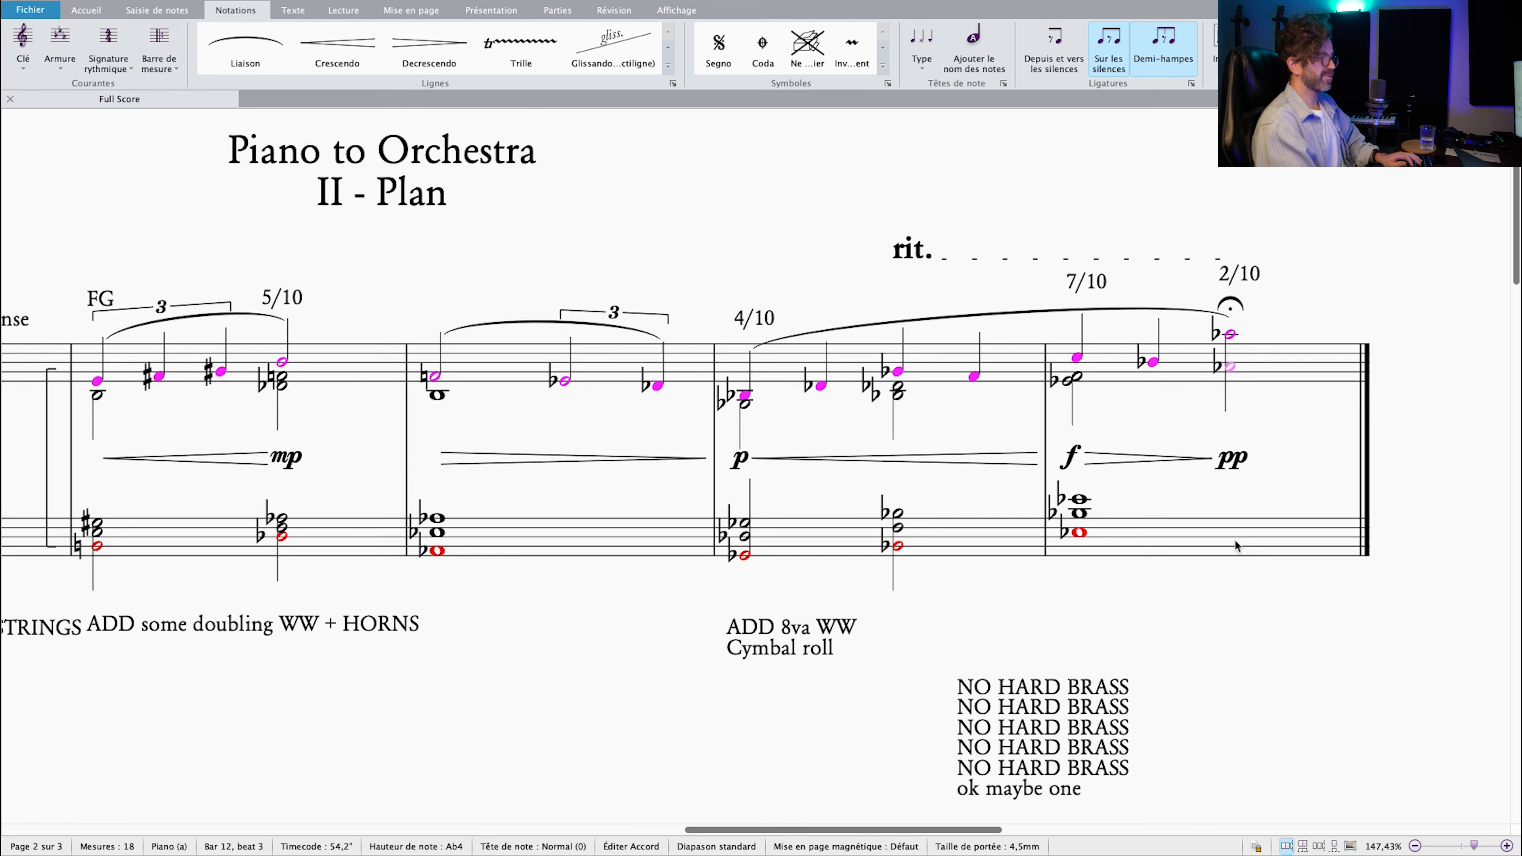
scroll(1319, 550, "down", 3)
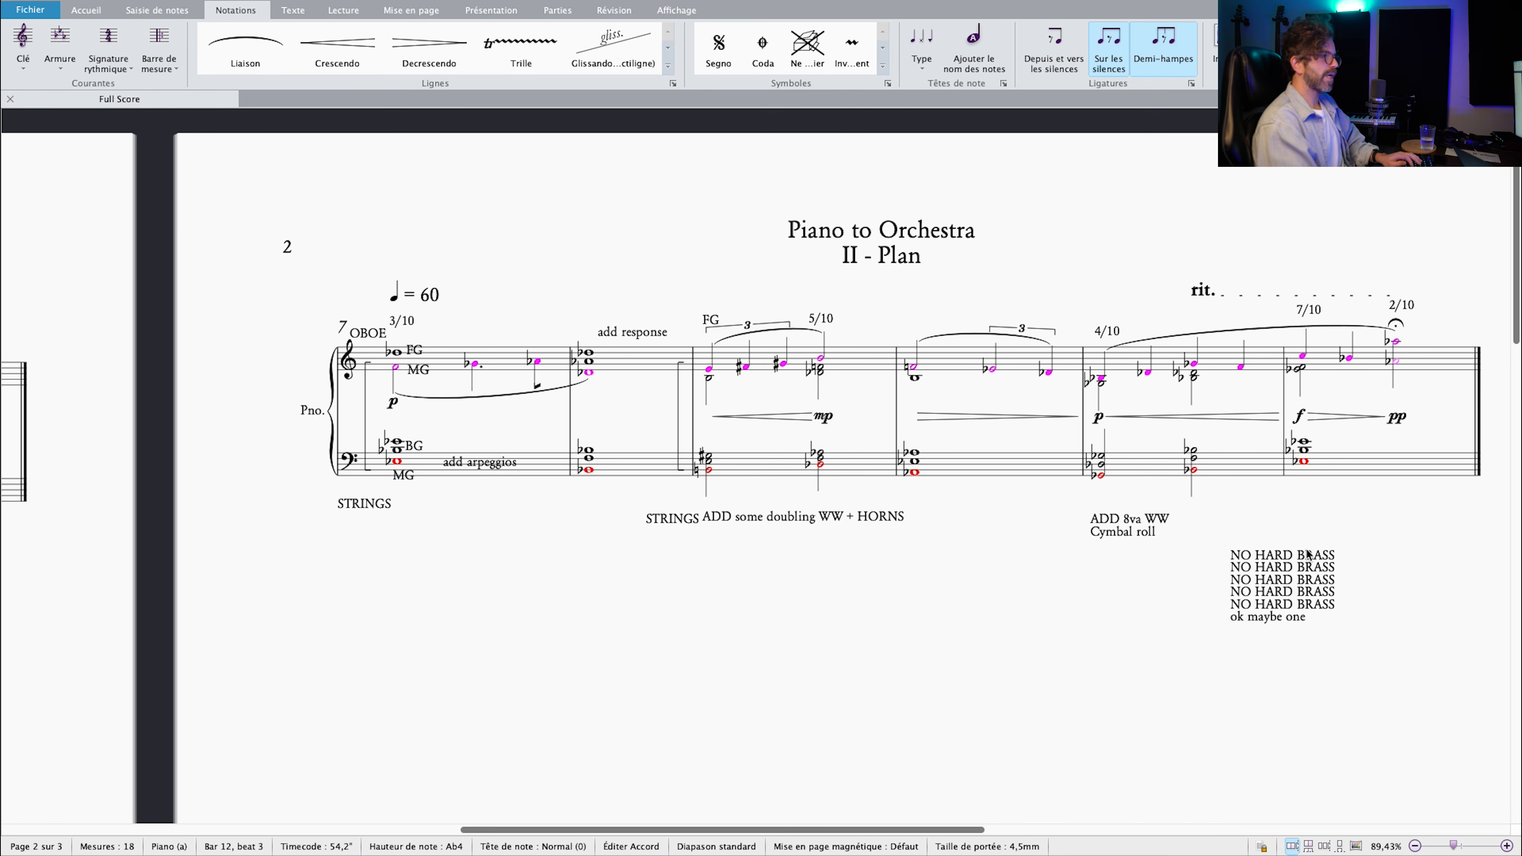
scroll(1364, 527, "up", 2)
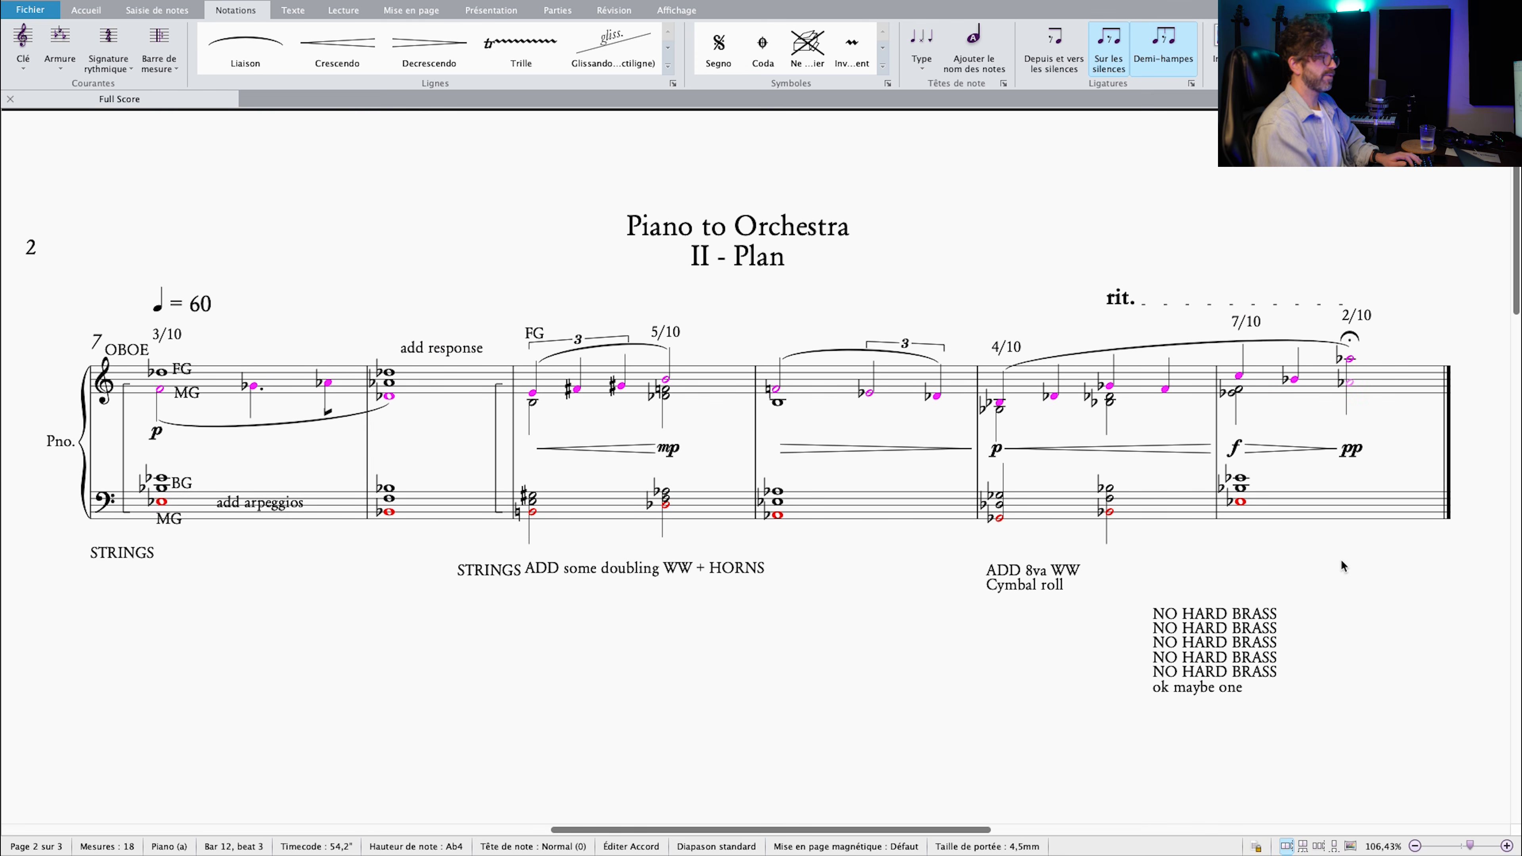
Review the decrescendo from f to pp in bar 12 within the whole system, and clear the note selection.
left_click_drag(1341, 560, 1370, 536)
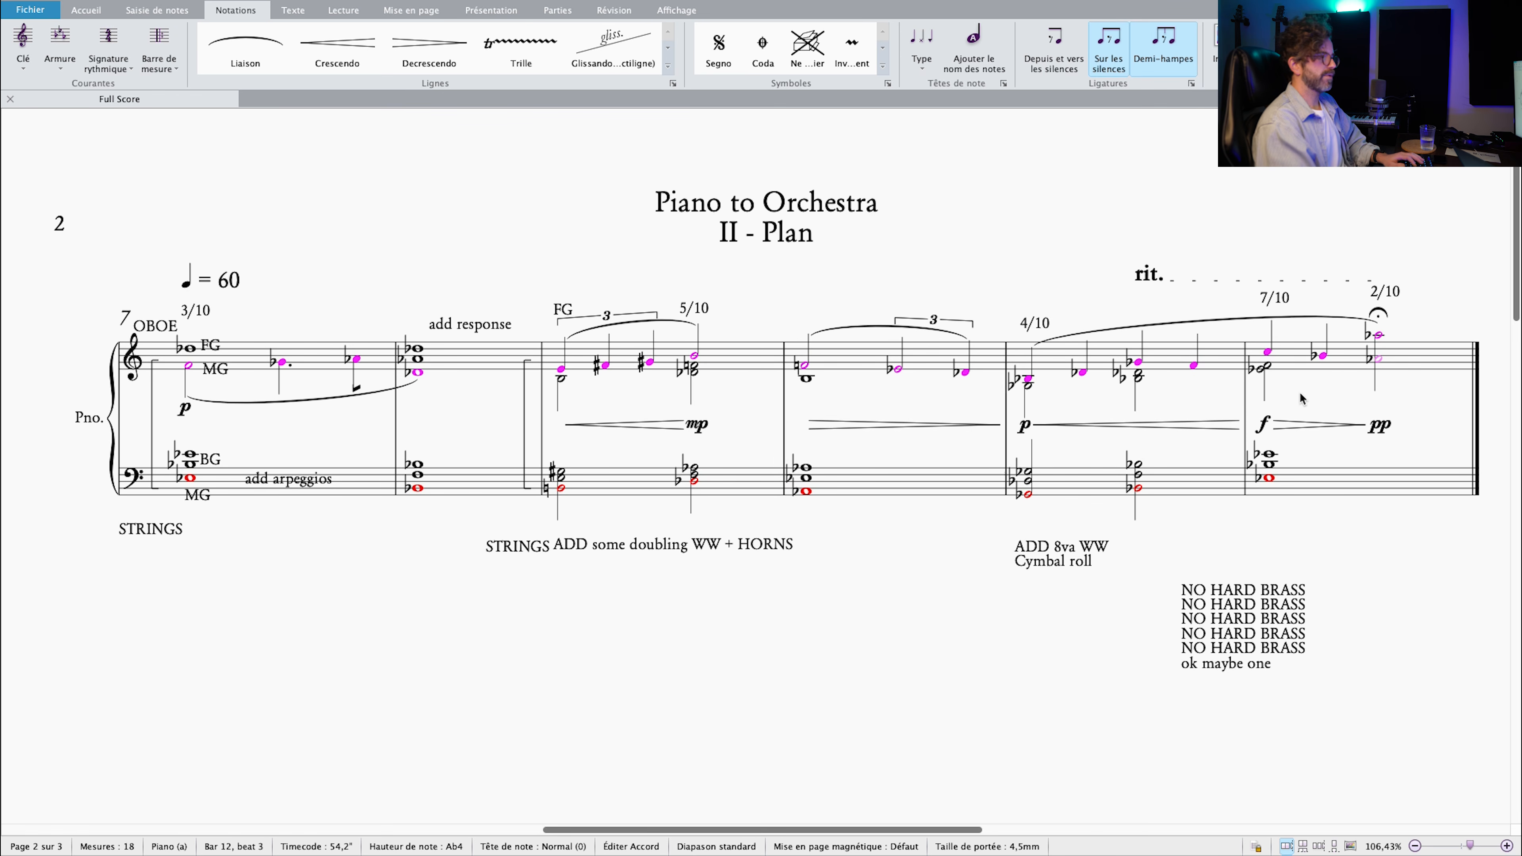
left_click_drag(1301, 398, 1294, 409)
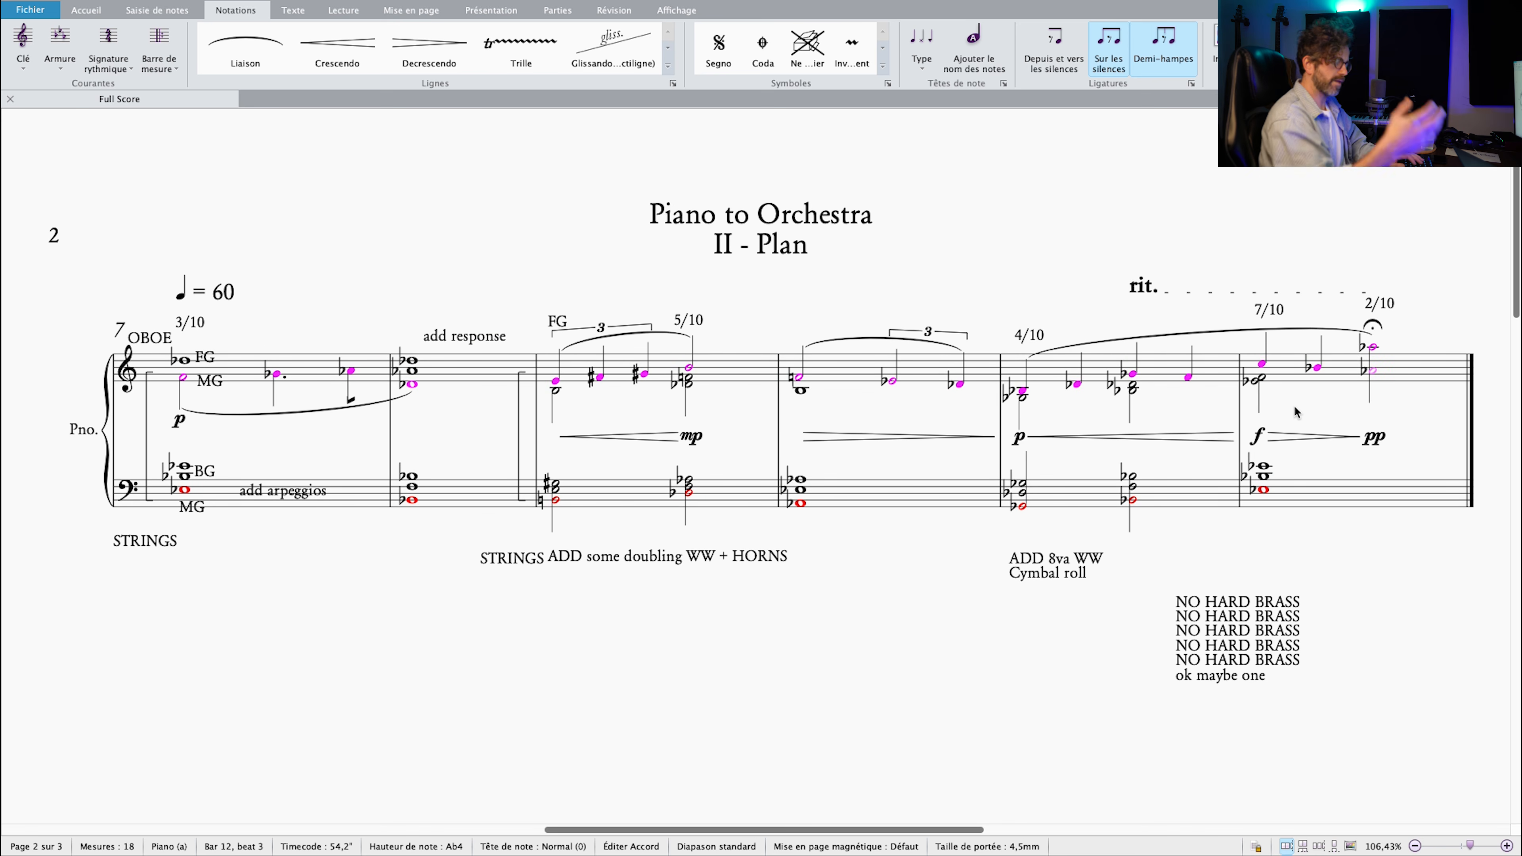
scroll(1296, 406, "right", 2)
left_click_drag(1296, 408, 1294, 408)
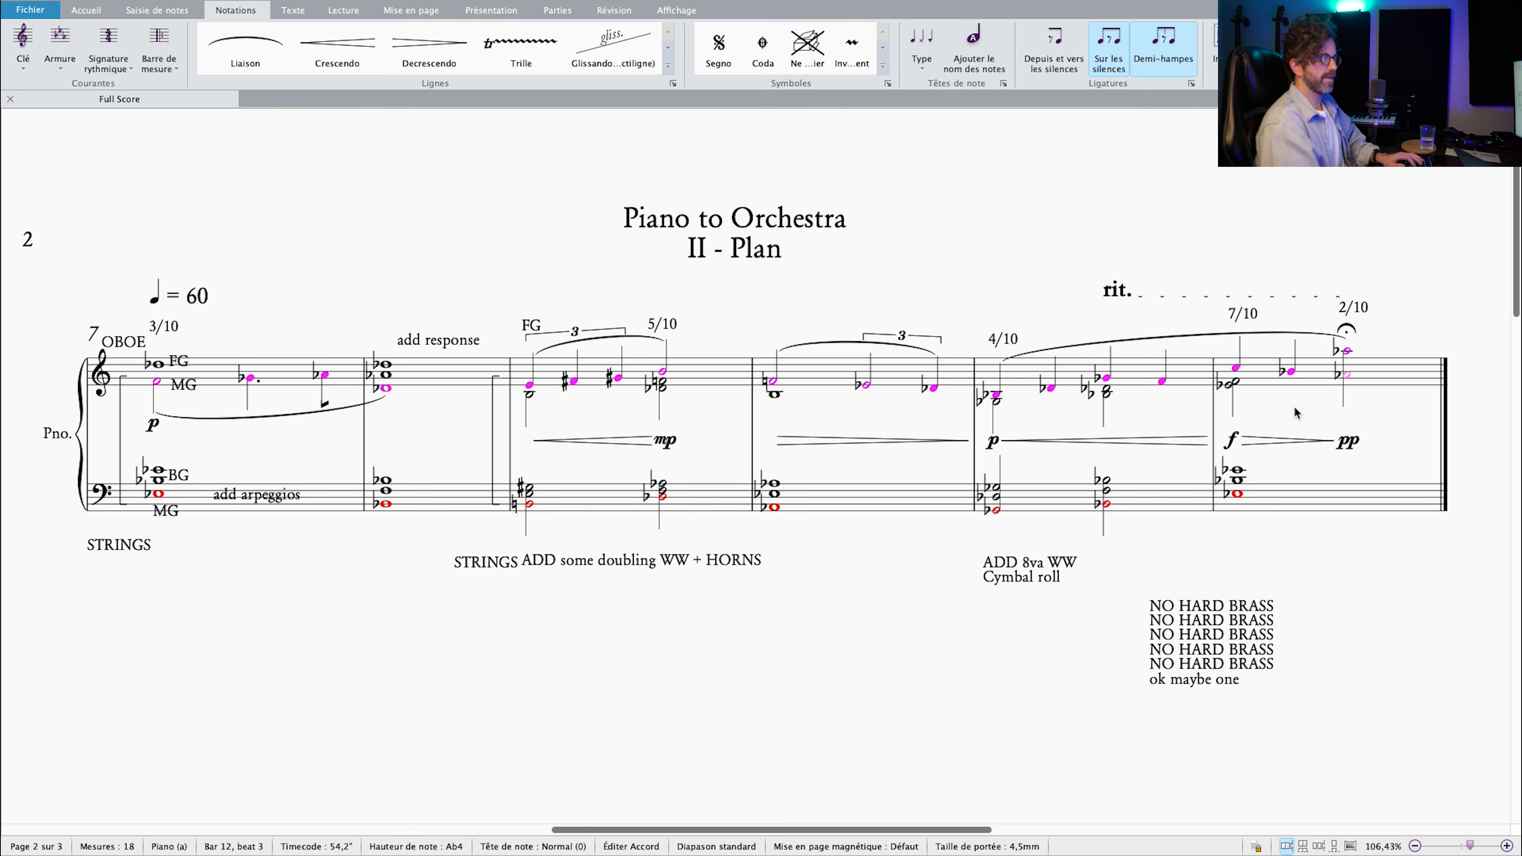
left_click(1263, 380)
left_click(1254, 415)
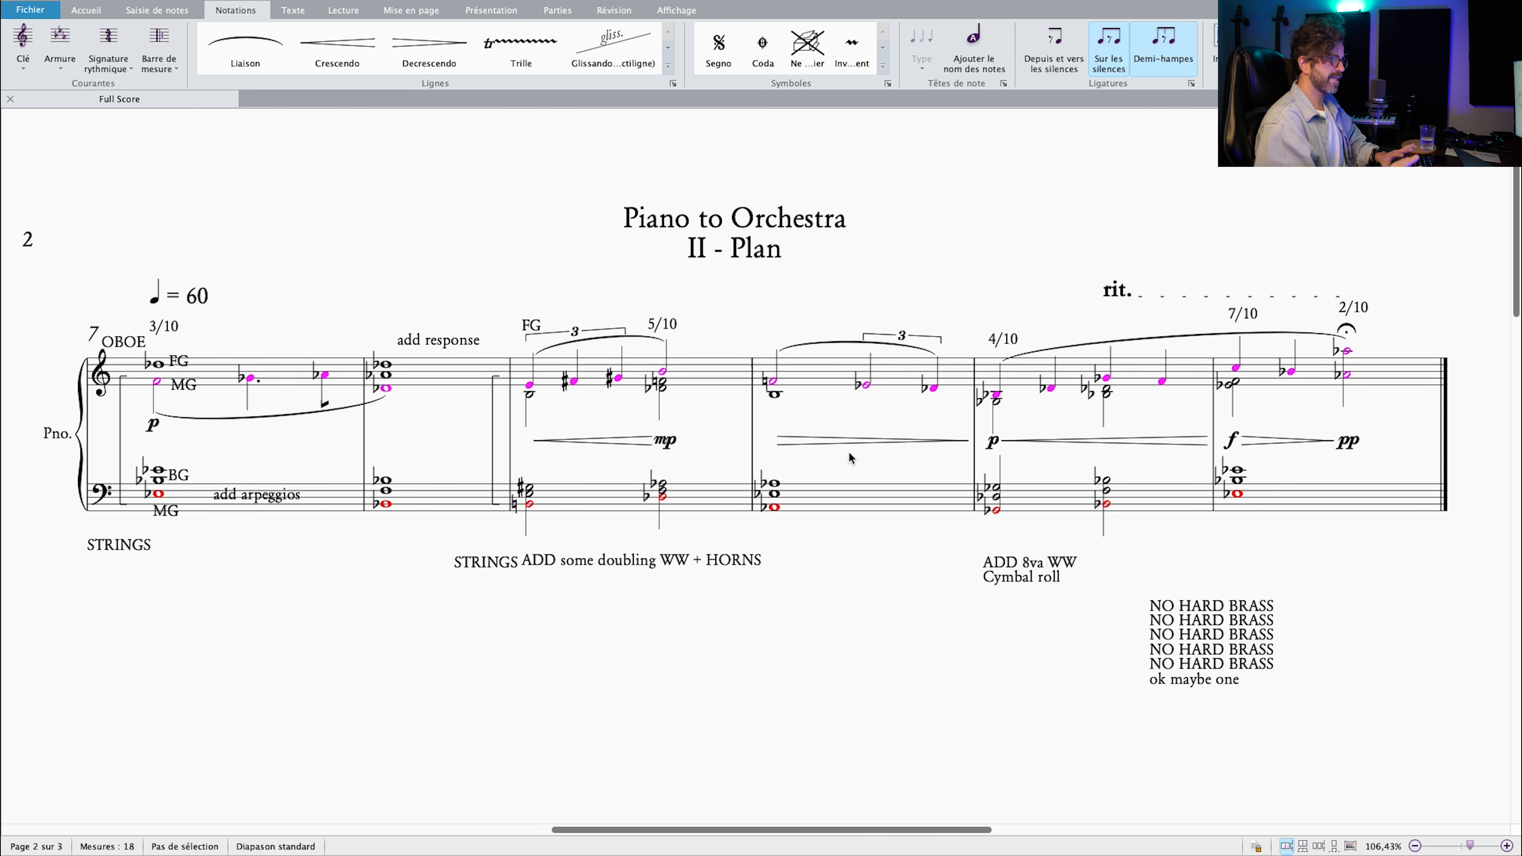
Compare bar 7 with bar 12 by highlighting each across both piano staves, and clear the selection.
left_click(161, 381)
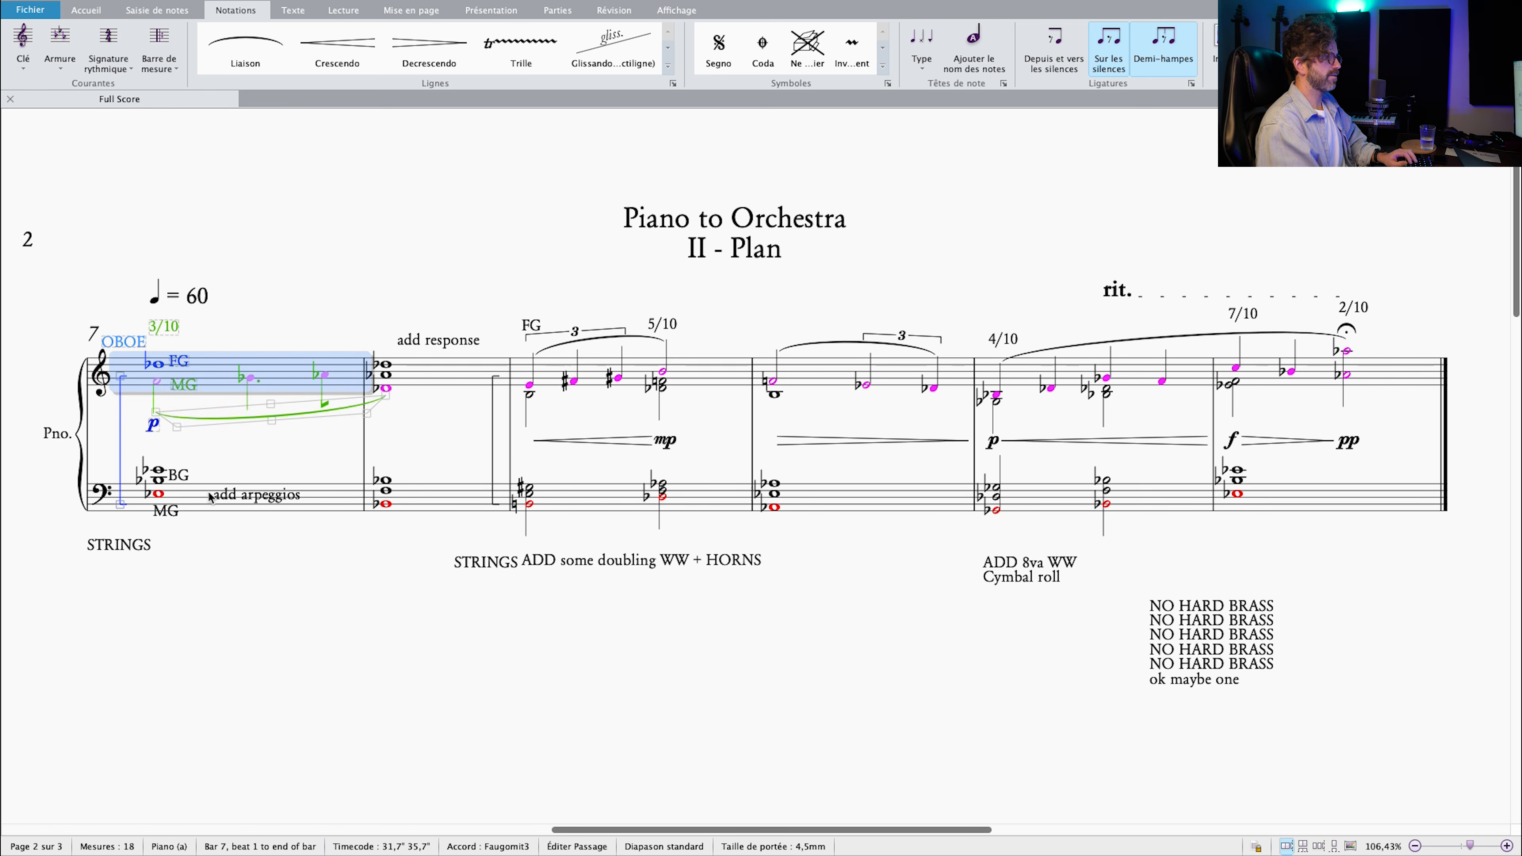
left_click(223, 500, "shift")
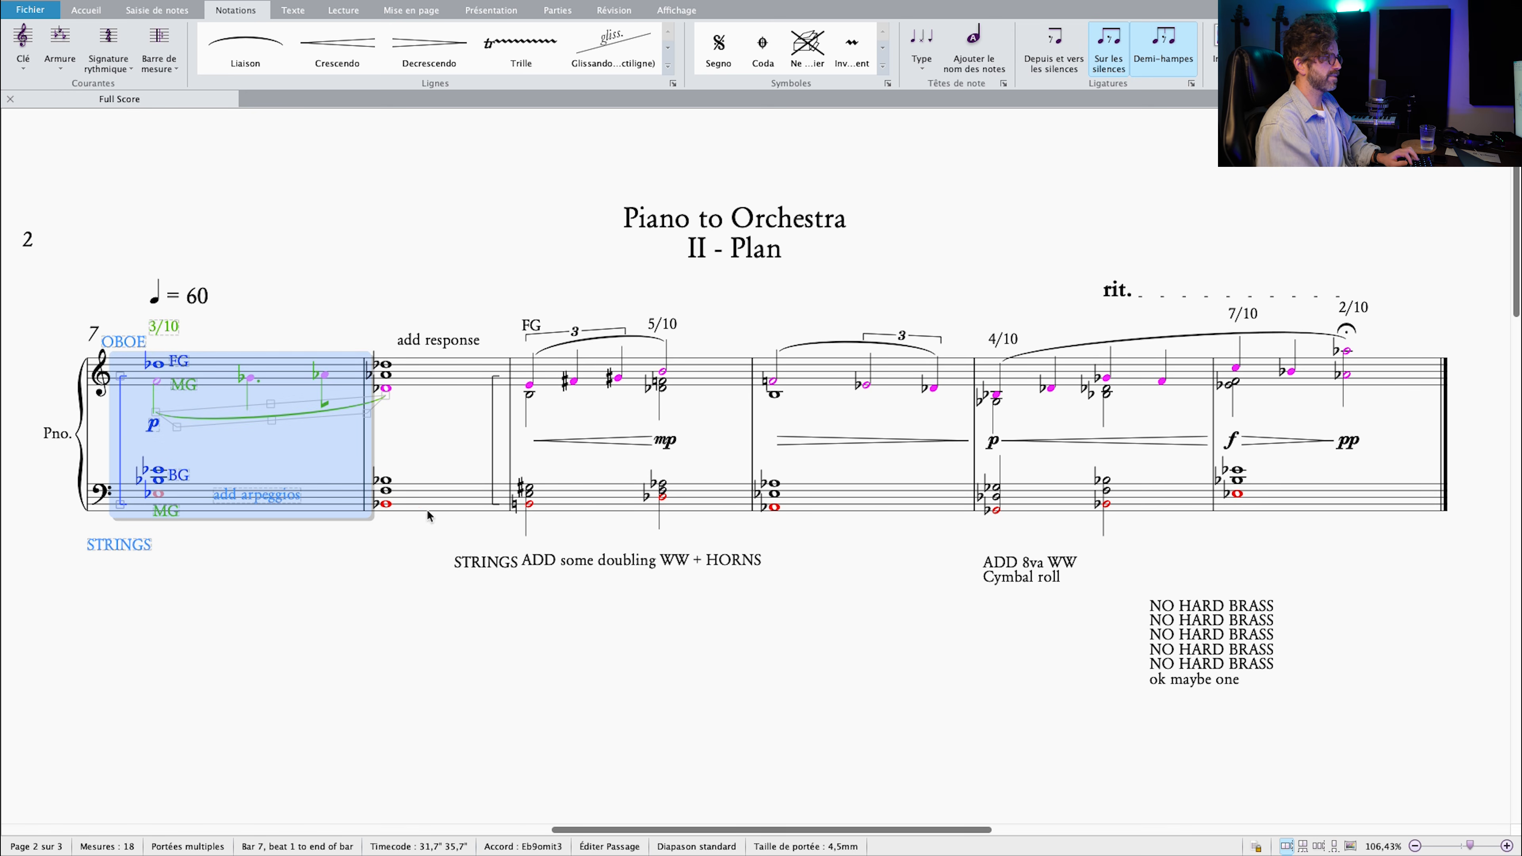
left_click(1229, 387)
left_click(1241, 490, "shift")
key("Escape")
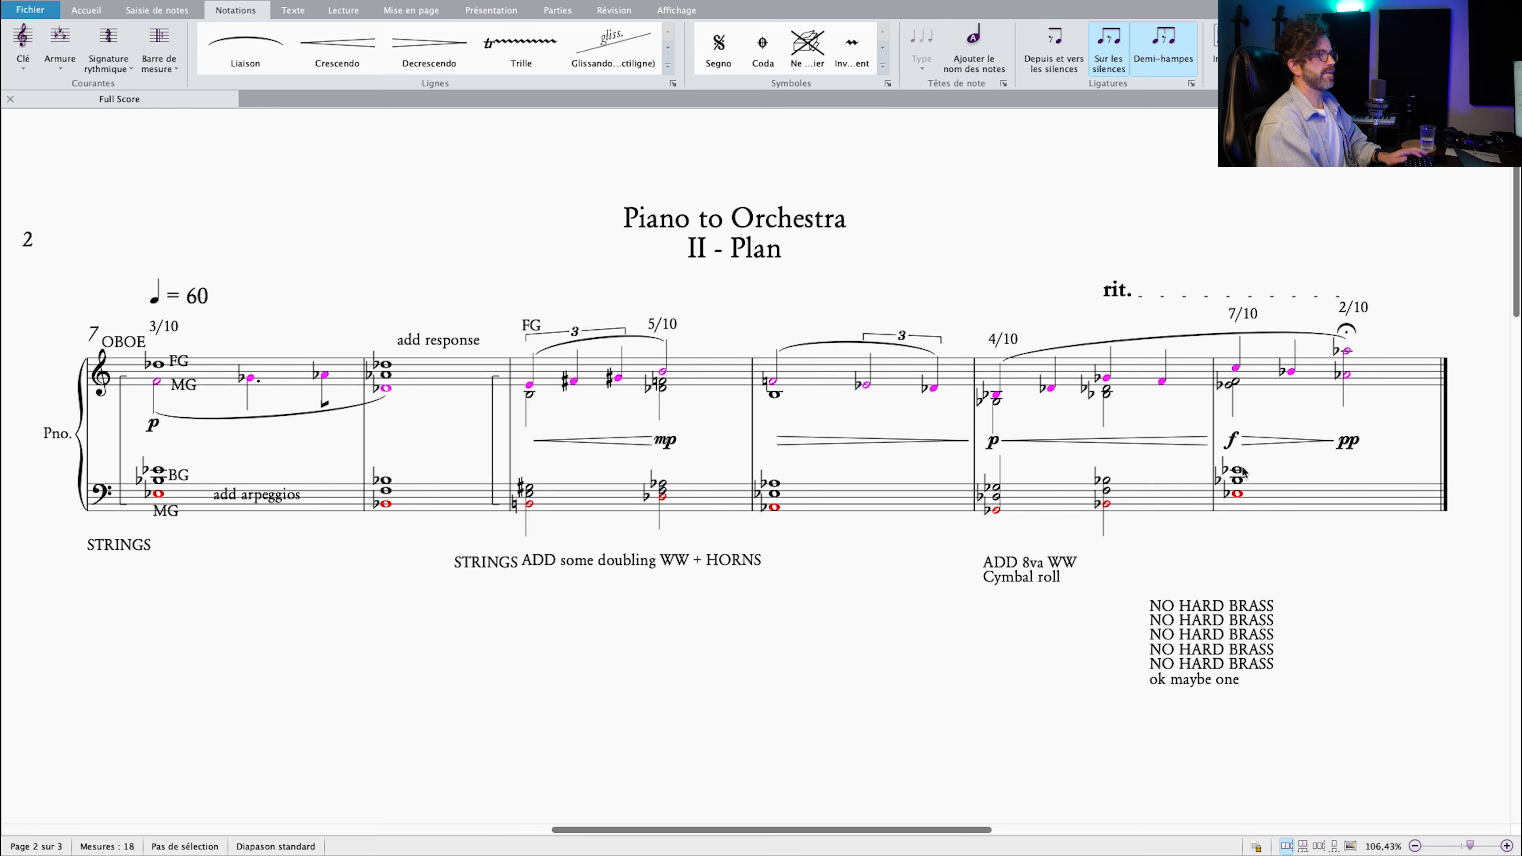
Select the final chord under the fermata in bar 12, and clear the selection.
left_click(1347, 374)
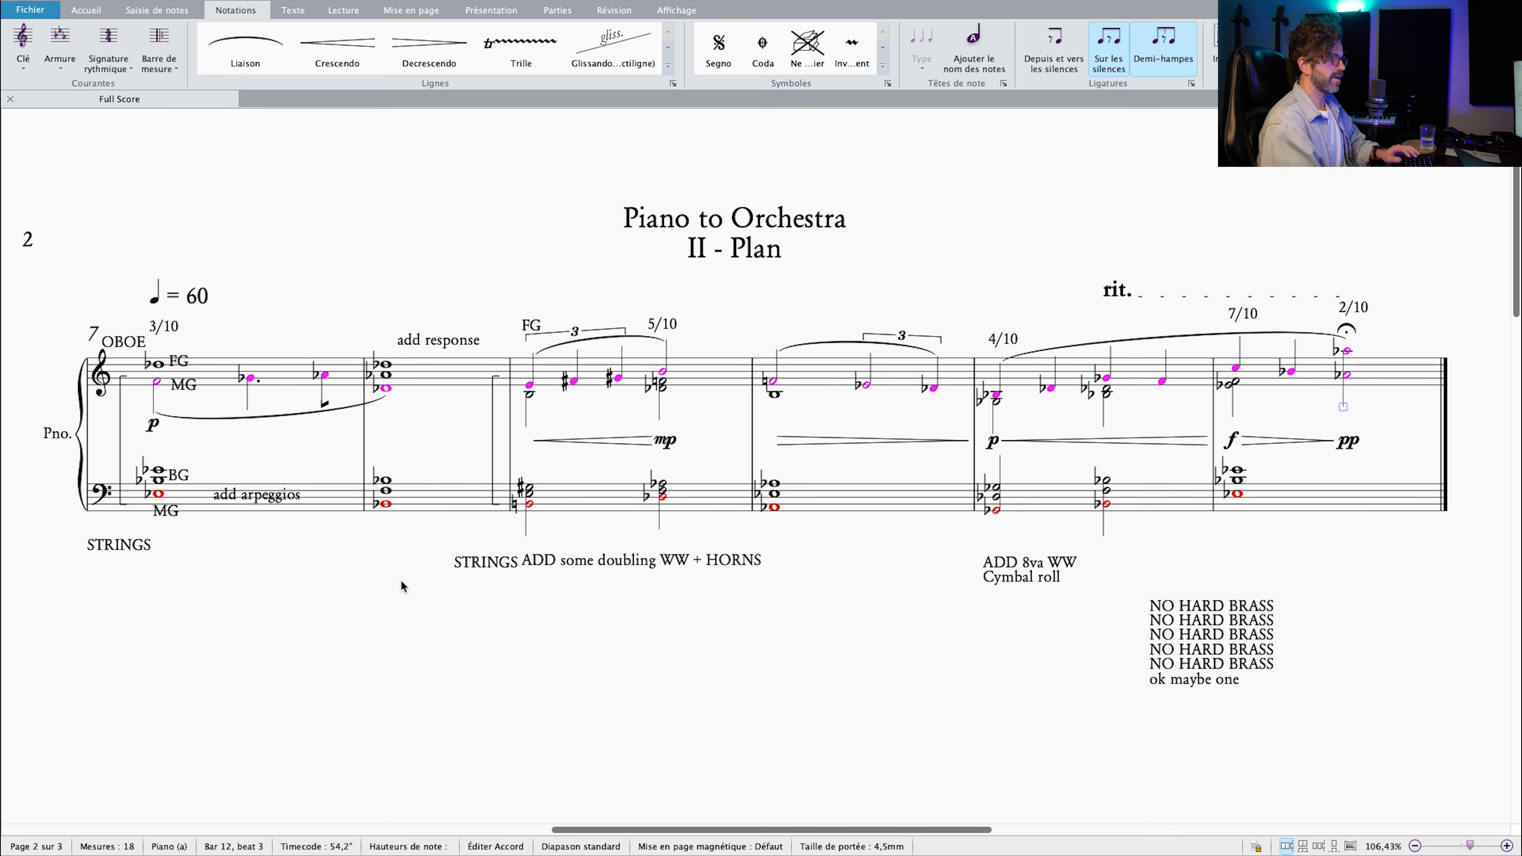
key("Escape")
scroll(988, 287, "down", 1)
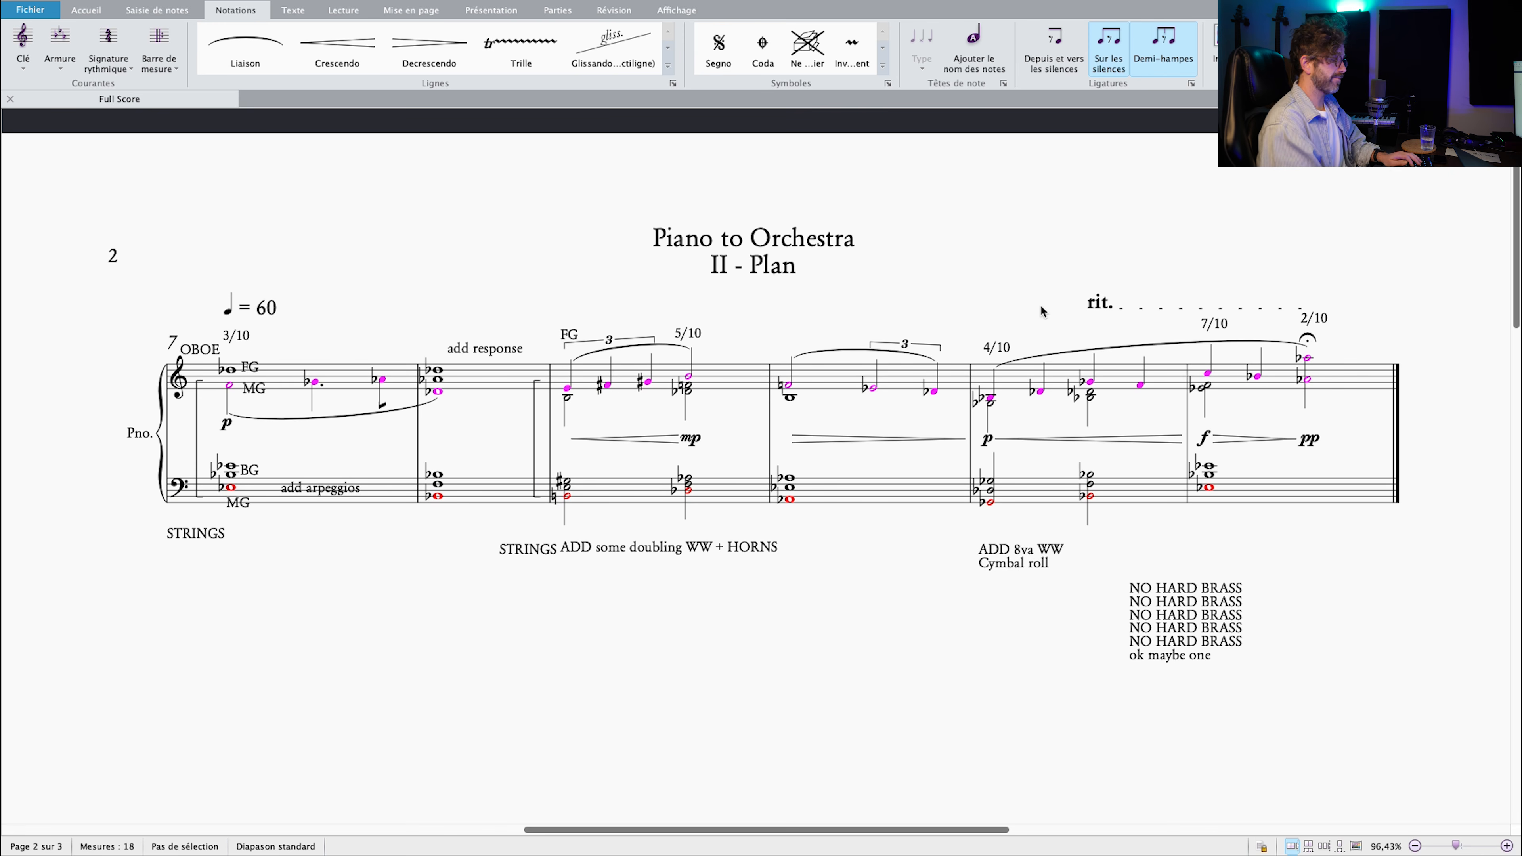
Highlight the 7/10 and 2/10 ratings in bar 12 and compare them with the 3/10 rating in bar 7.
scroll(1041, 311, "up", 1)
left_click(1214, 323)
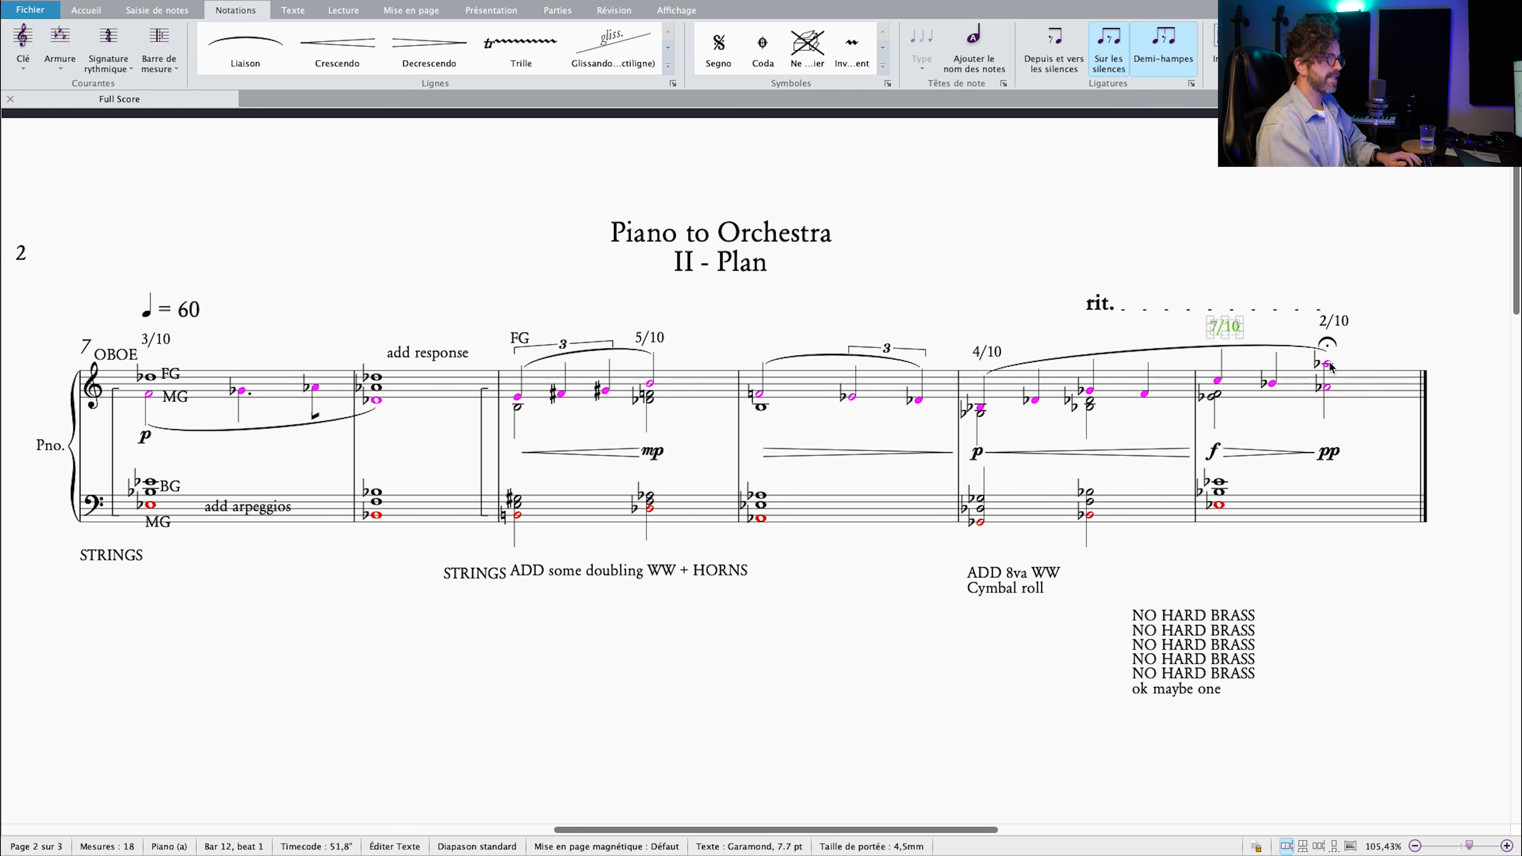
left_click(1336, 322)
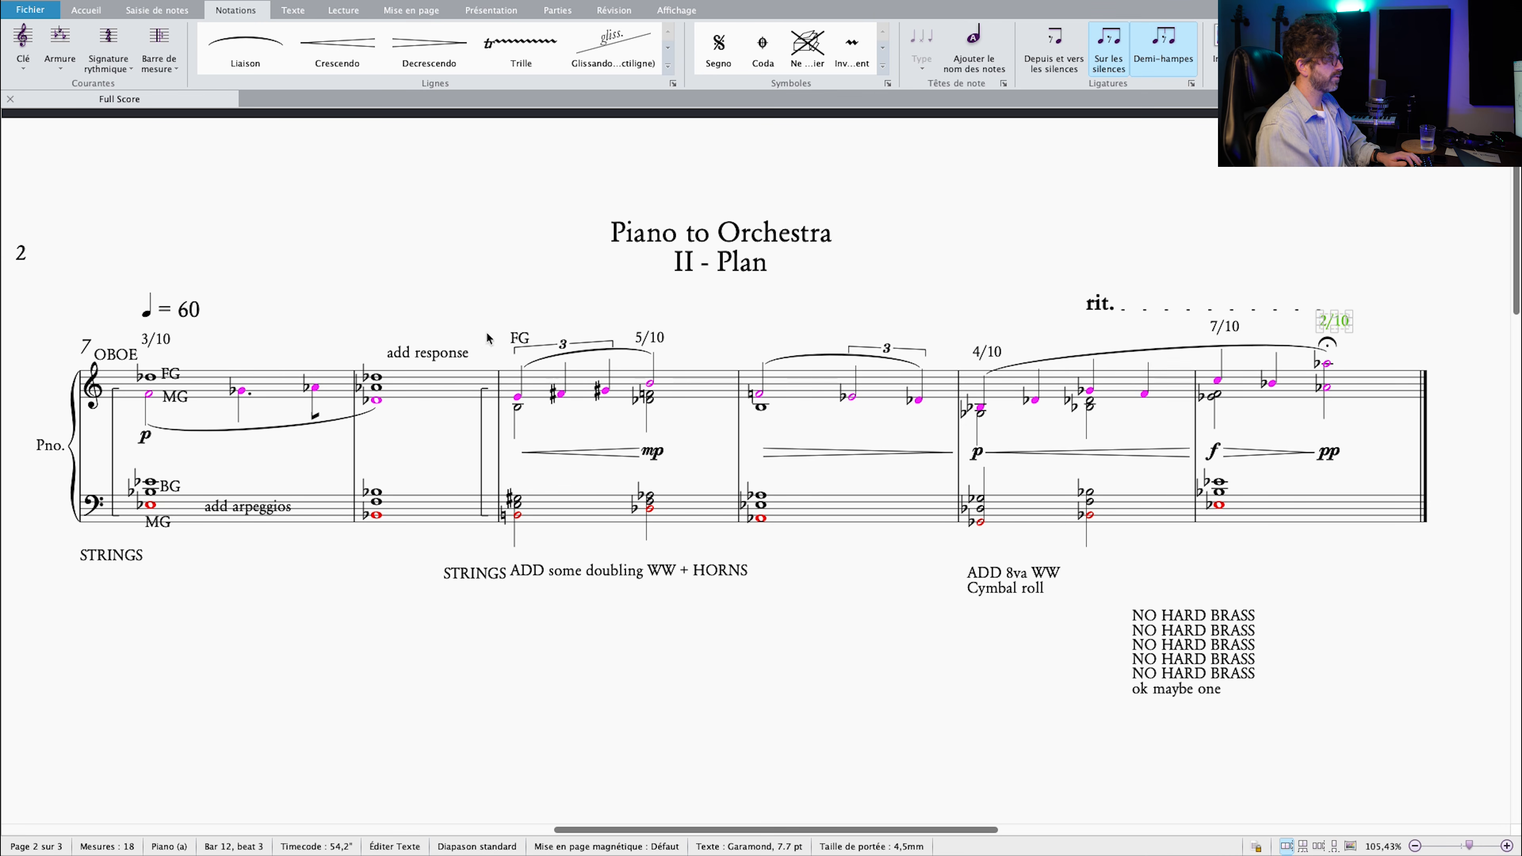
left_click(156, 343)
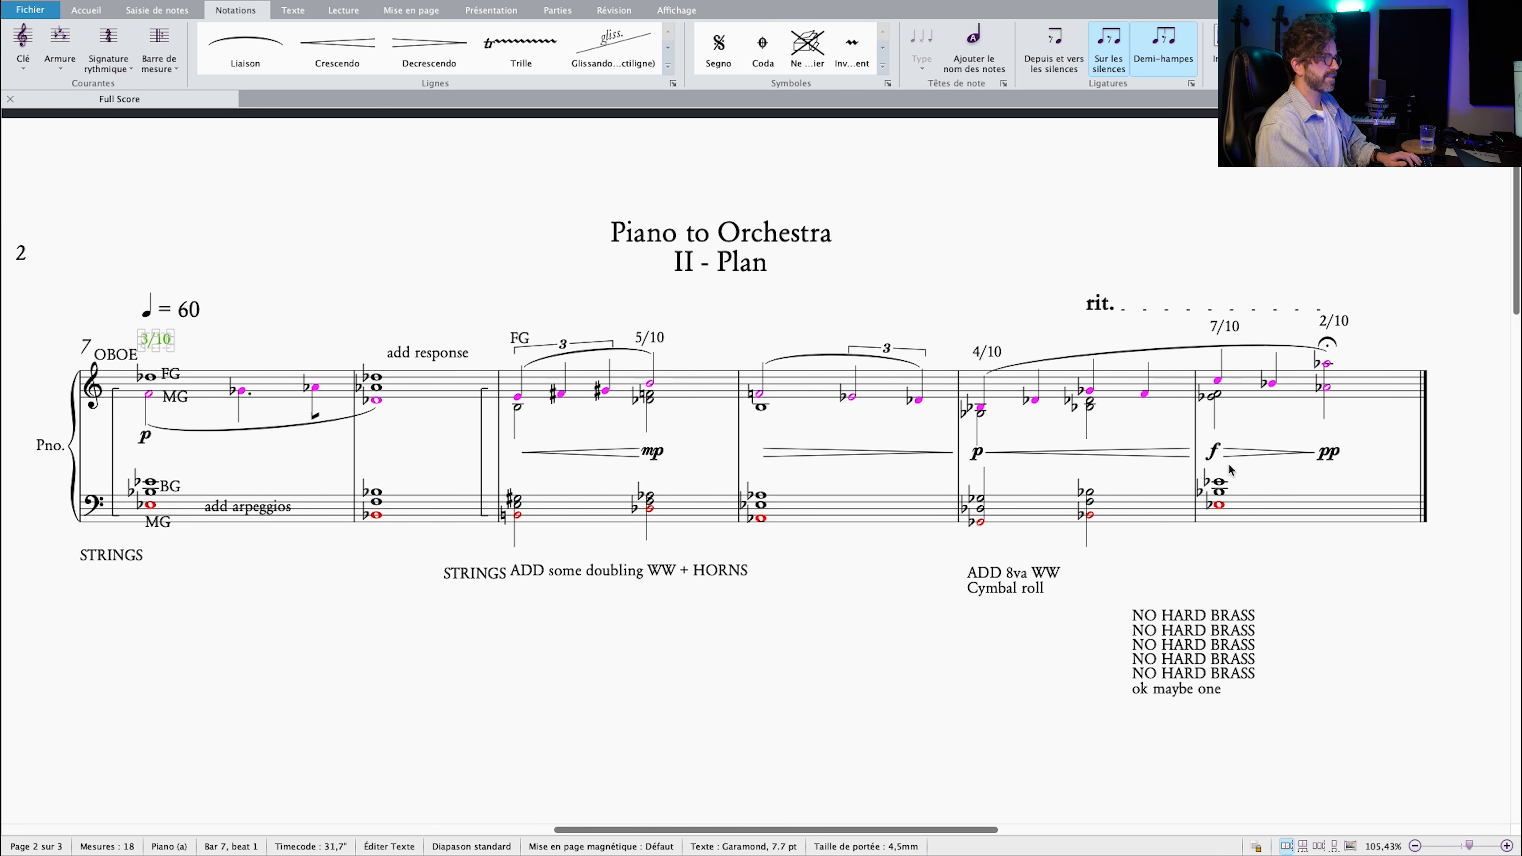
Highlight the two upper notes of the bass-staff chord in bar 12 up close, and clear the selection.
scroll(1219, 521, "up", 1)
left_click(1219, 523)
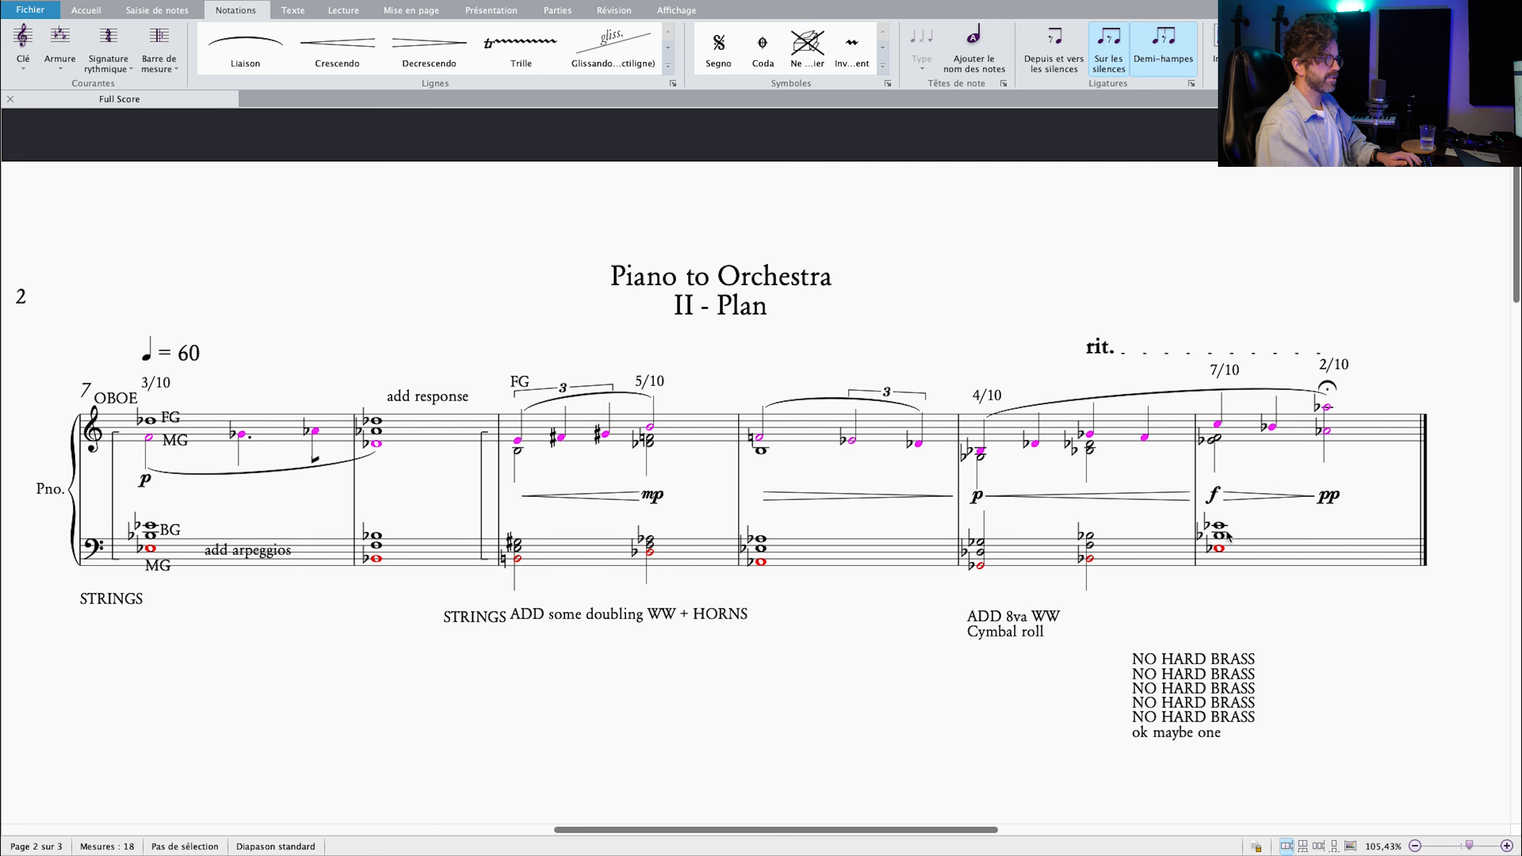
scroll(1235, 513, "up", 3)
left_click_drag(1253, 503, 969, 522)
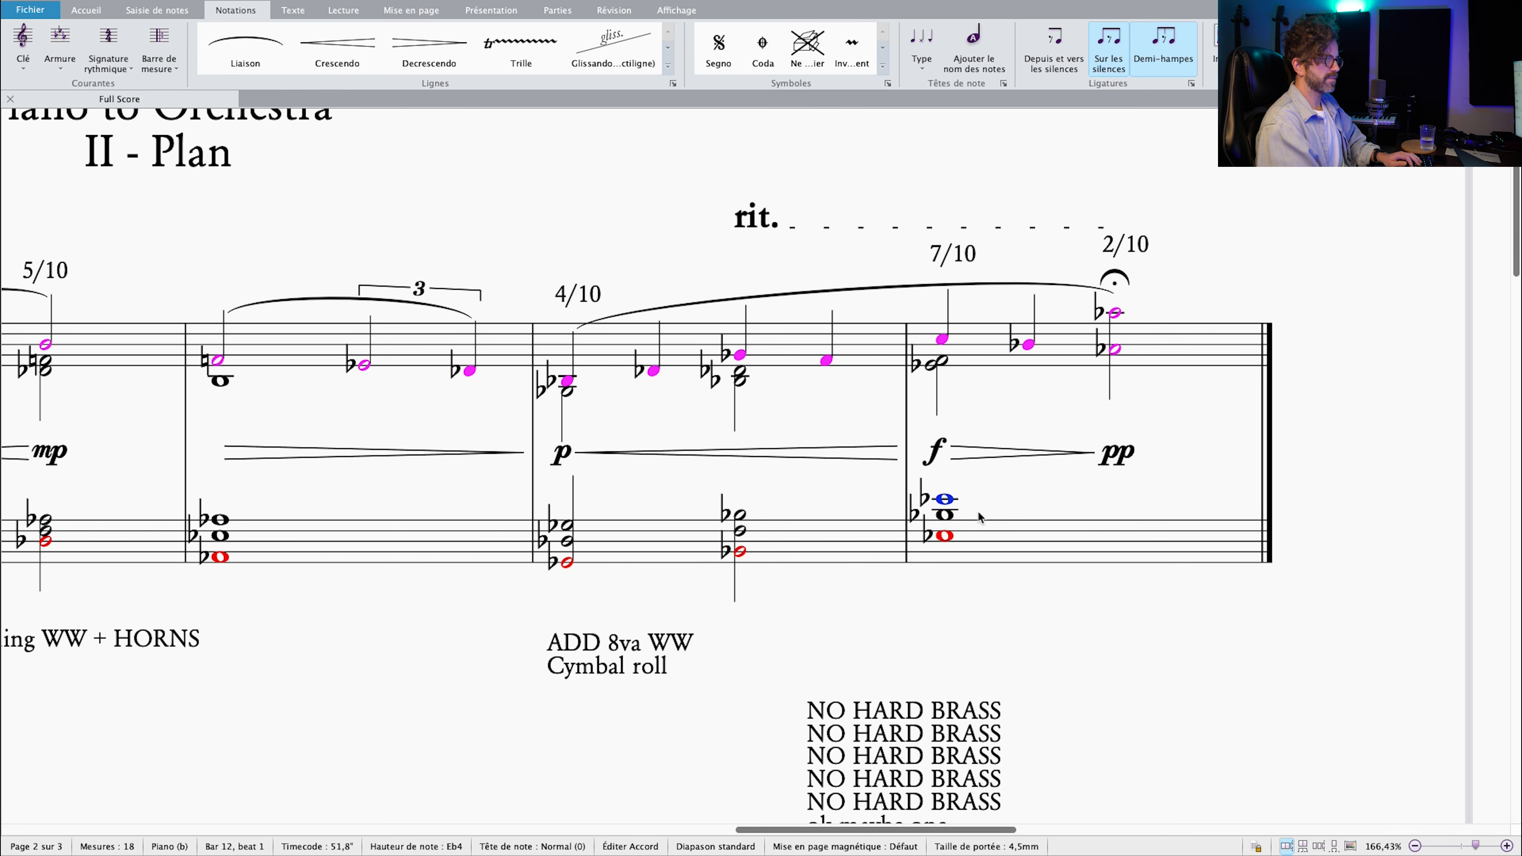
left_click(945, 514, "super")
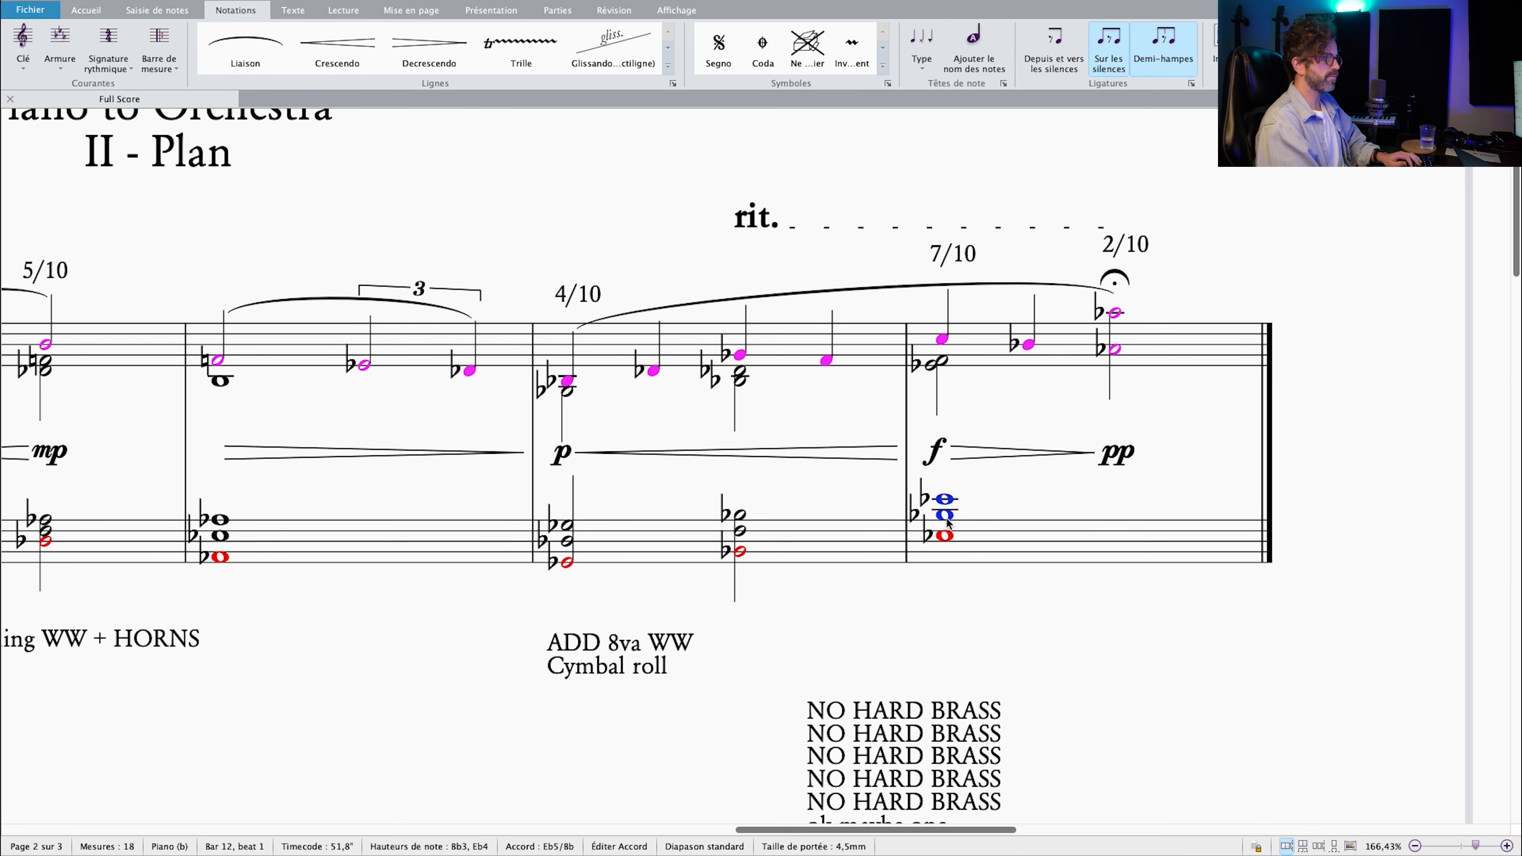
left_click(1039, 643)
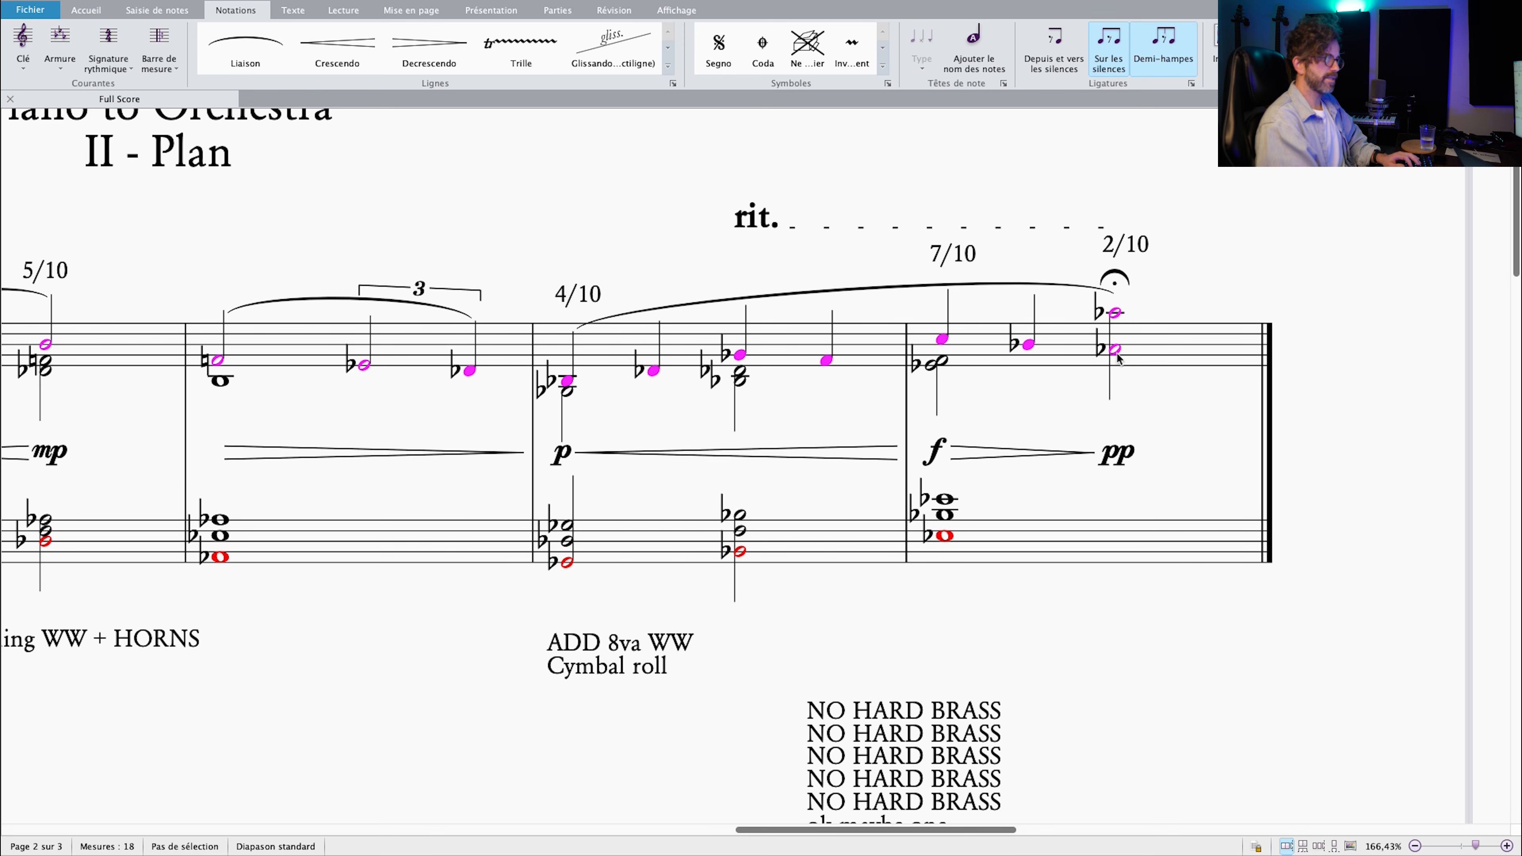
Go back over the whole system from the final pp chord and highlight the treble staff of bar 7.
scroll(1111, 373, "down", 5)
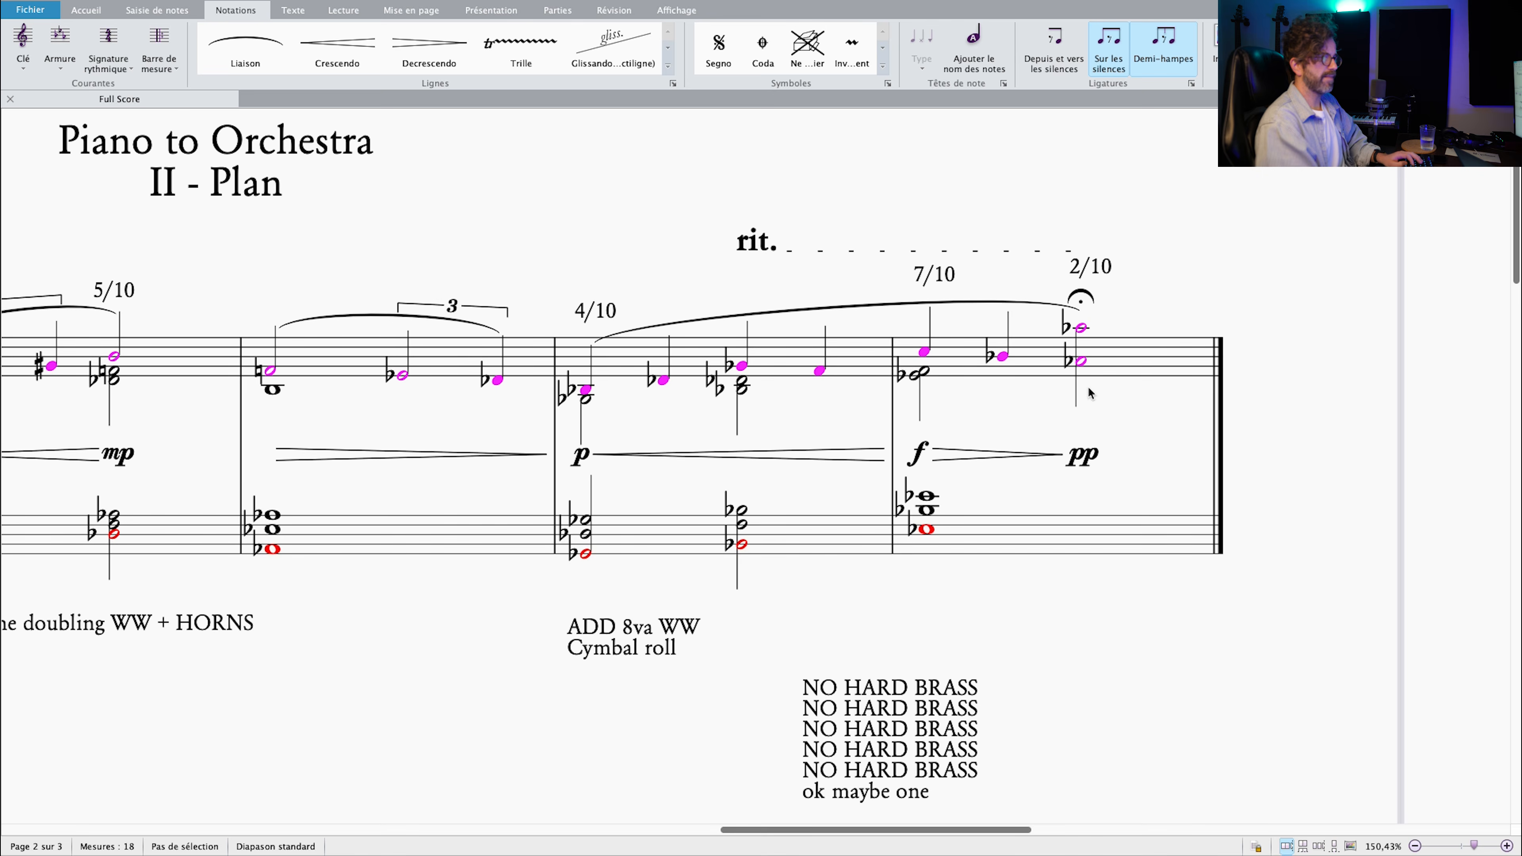
left_click_drag(1107, 423, 1265, 443)
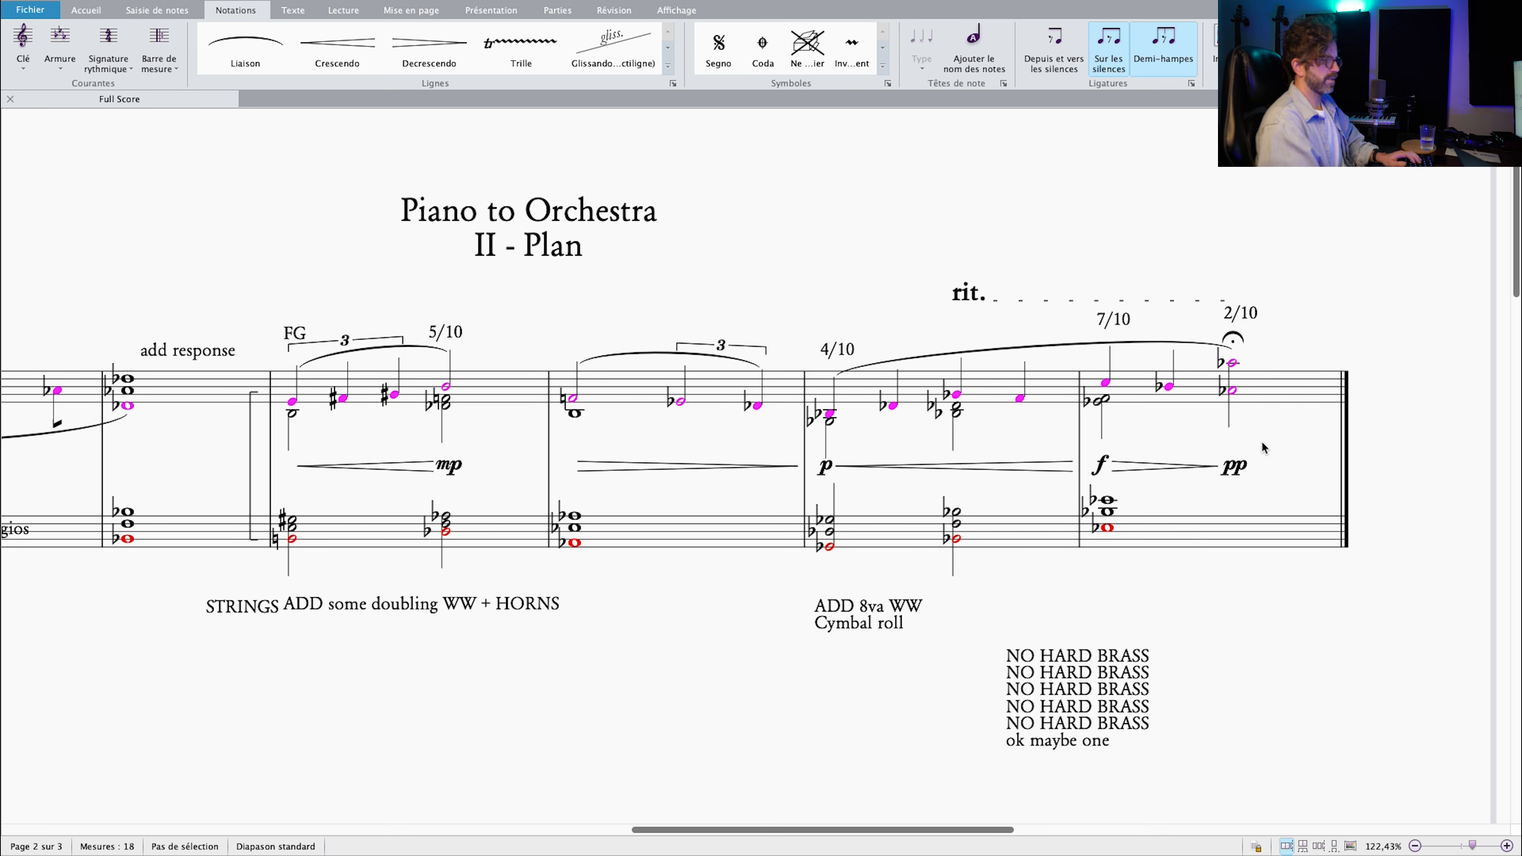
scroll(1270, 449, "down", 3)
left_click_drag(1196, 451, 1303, 445)
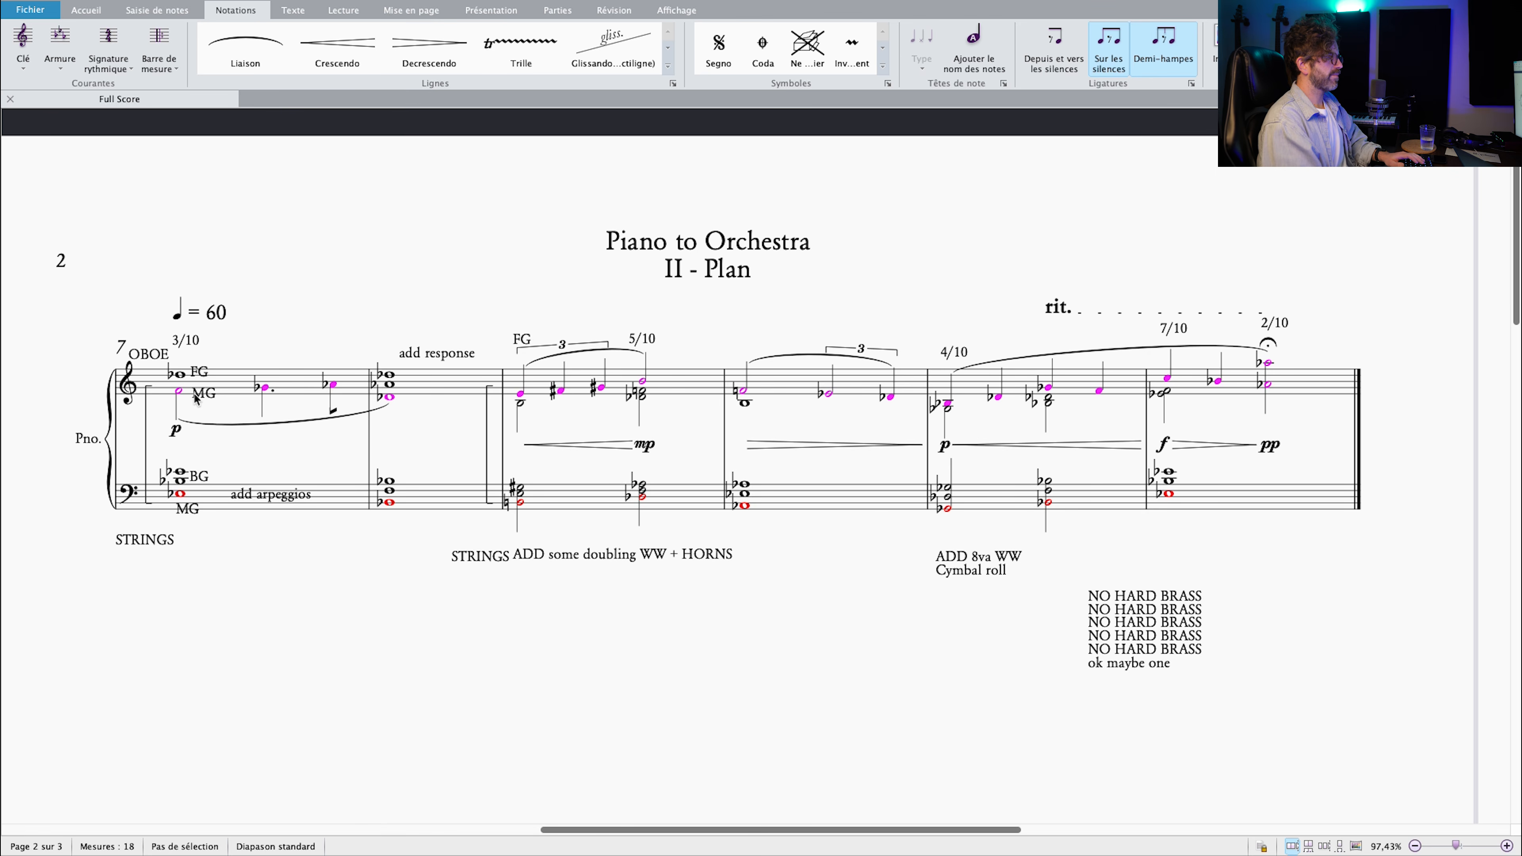
left_click(213, 384)
scroll(209, 401, "up", 2)
scroll(211, 410, "up", 3)
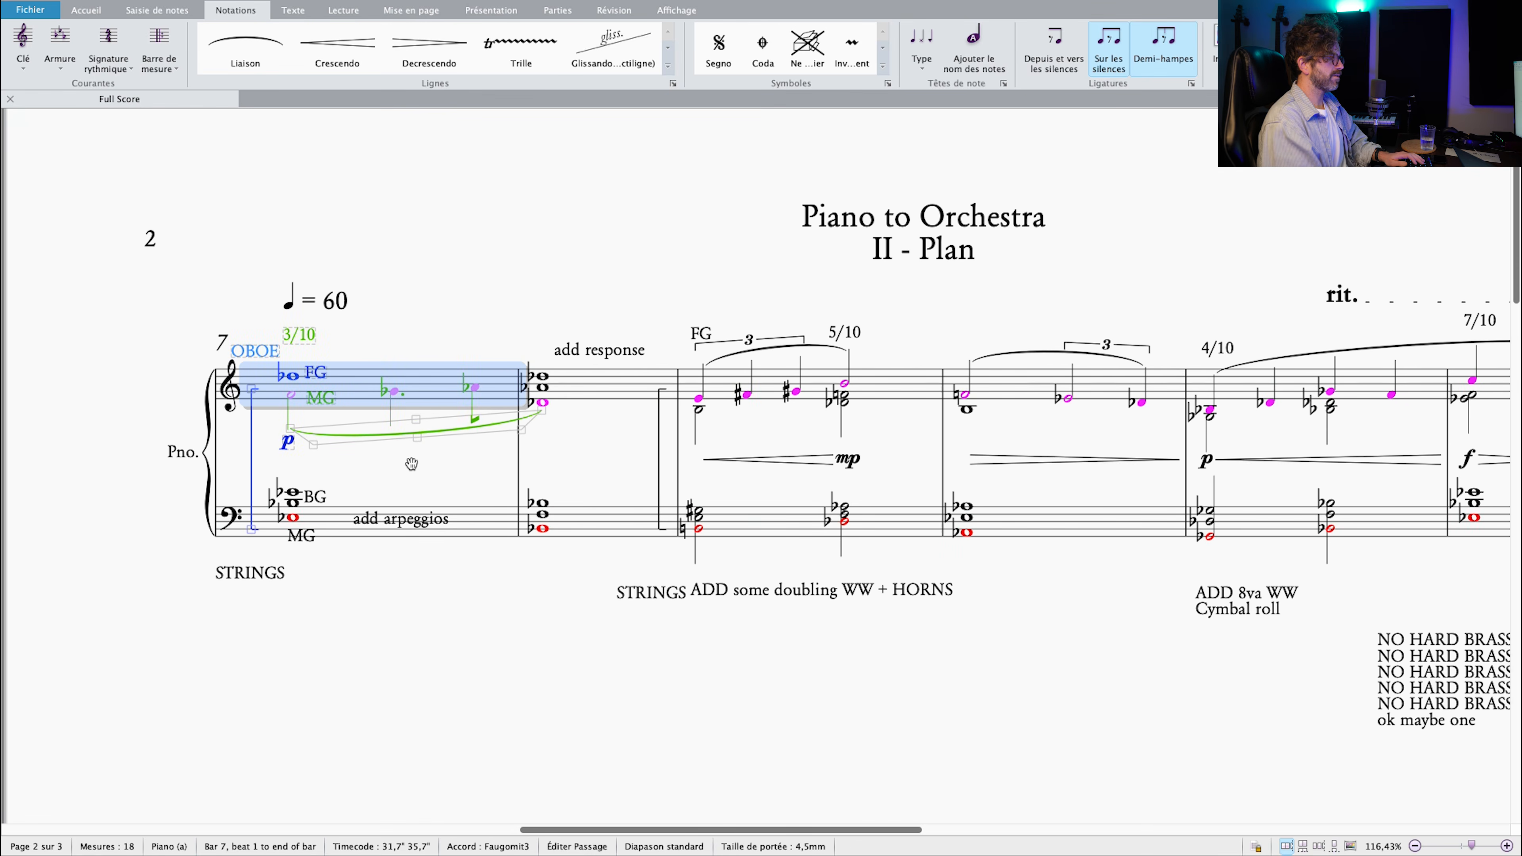
left_click(436, 508)
Highlight the FG, MG and BG layer labels of bar 7 one after another.
left_click_drag(665, 507, 467, 474)
left_click_drag(281, 468, 302, 462)
scroll(311, 441, "left", 3)
scroll(311, 441, "down", 1)
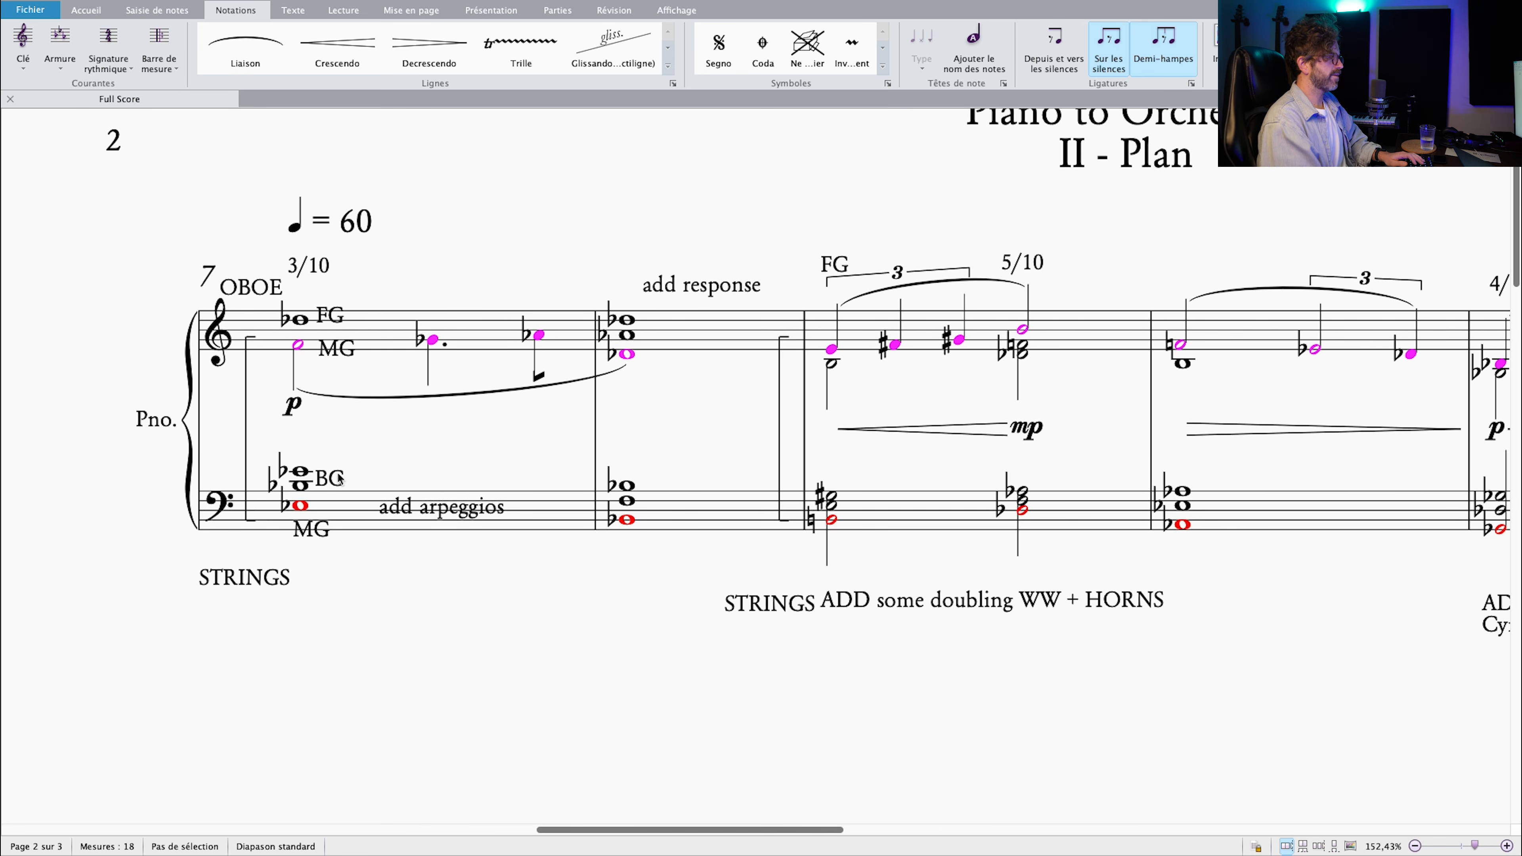
left_click(335, 321)
left_click(342, 352)
left_click(333, 480)
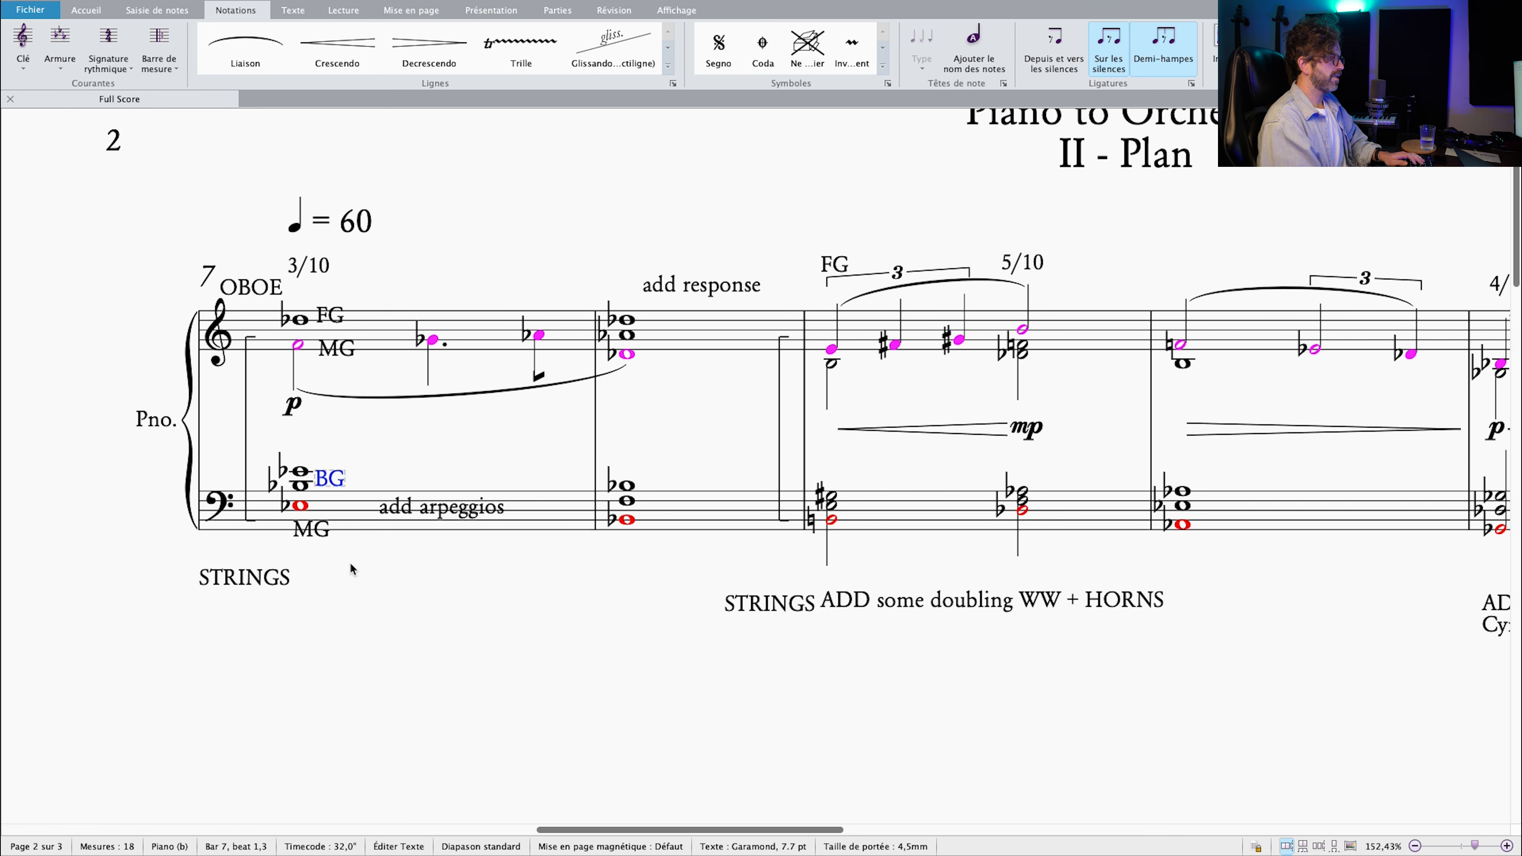
Recheck the layer labels of bar 7 up close, select the first magenta melody note, and clear the selection.
left_click_drag(352, 569, 418, 576)
scroll(420, 564, "up", 5)
left_click(461, 519)
left_click(420, 360)
left_click(411, 318)
left_click(369, 353)
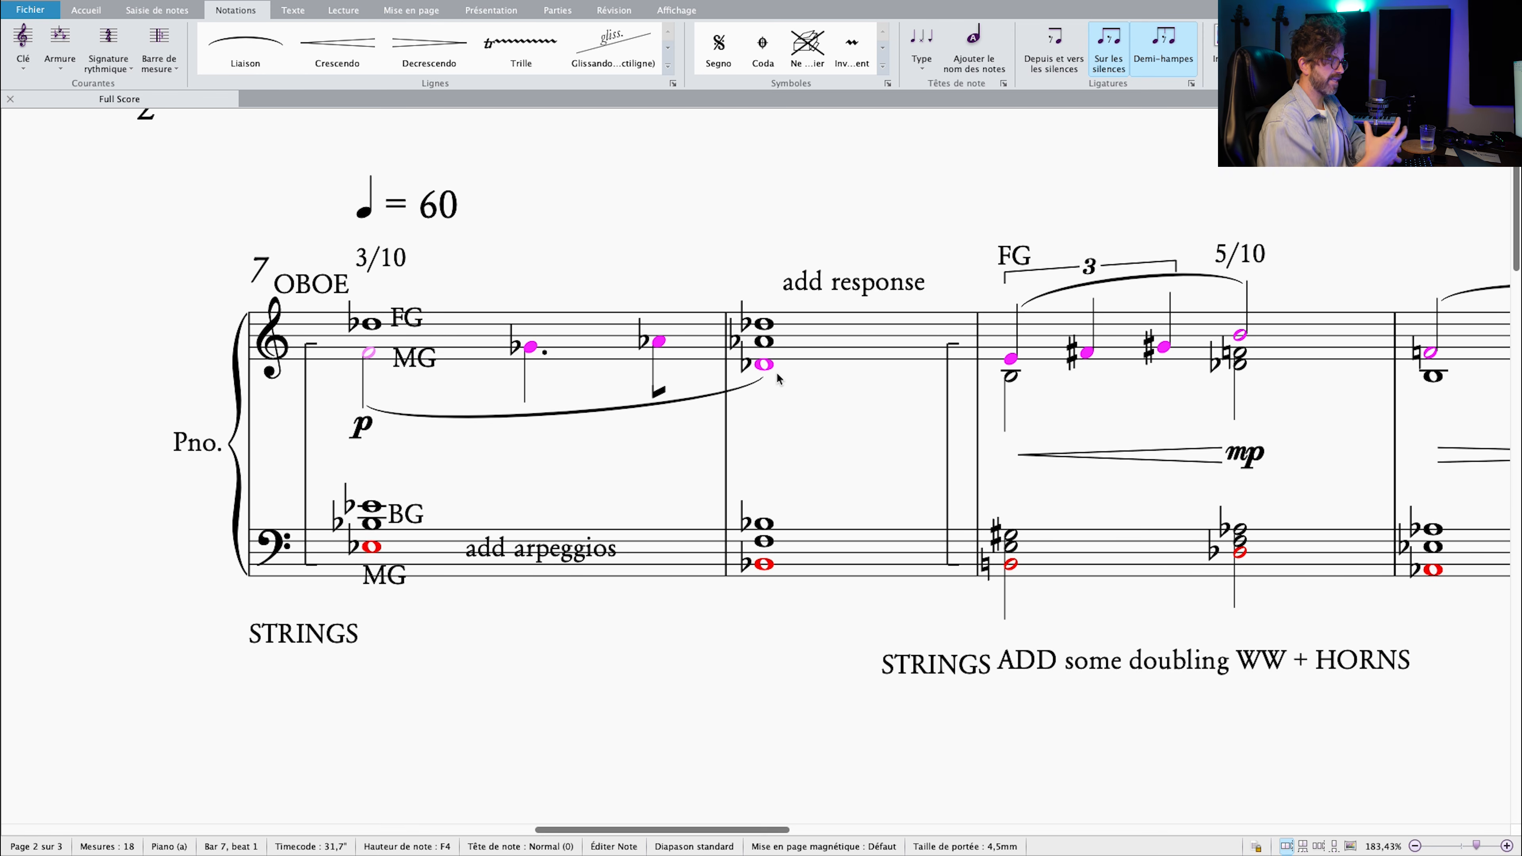
key("Escape")
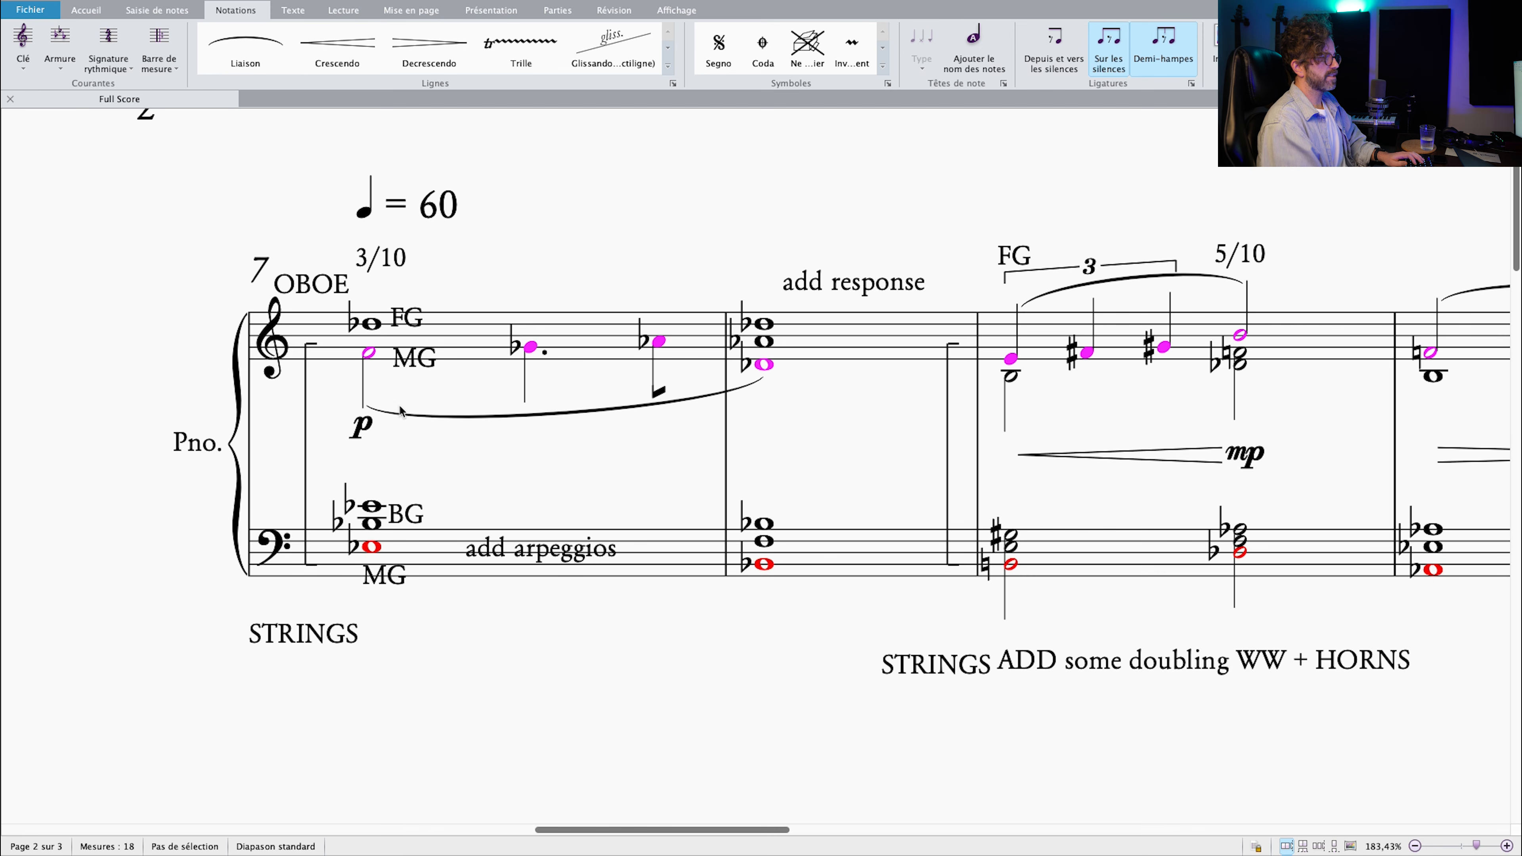
Select the top treble note marked FG in bar 7 and examine it alongside the OBOE annotation.
key("super+minus")
left_click_drag(767, 433, 702, 445)
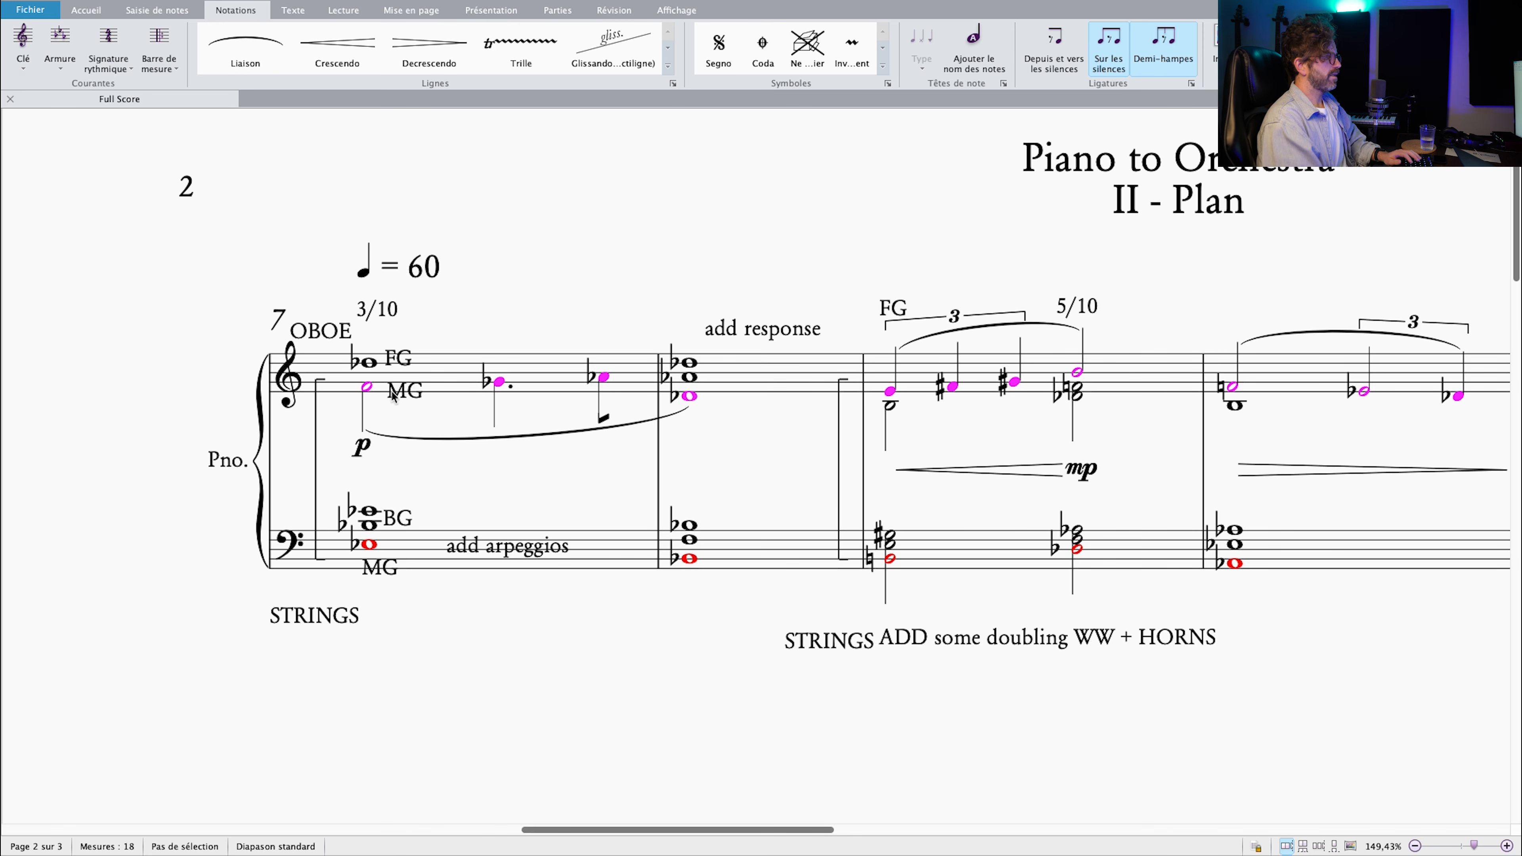
scroll(392, 396, "down", 1)
scroll(384, 399, "up", 2)
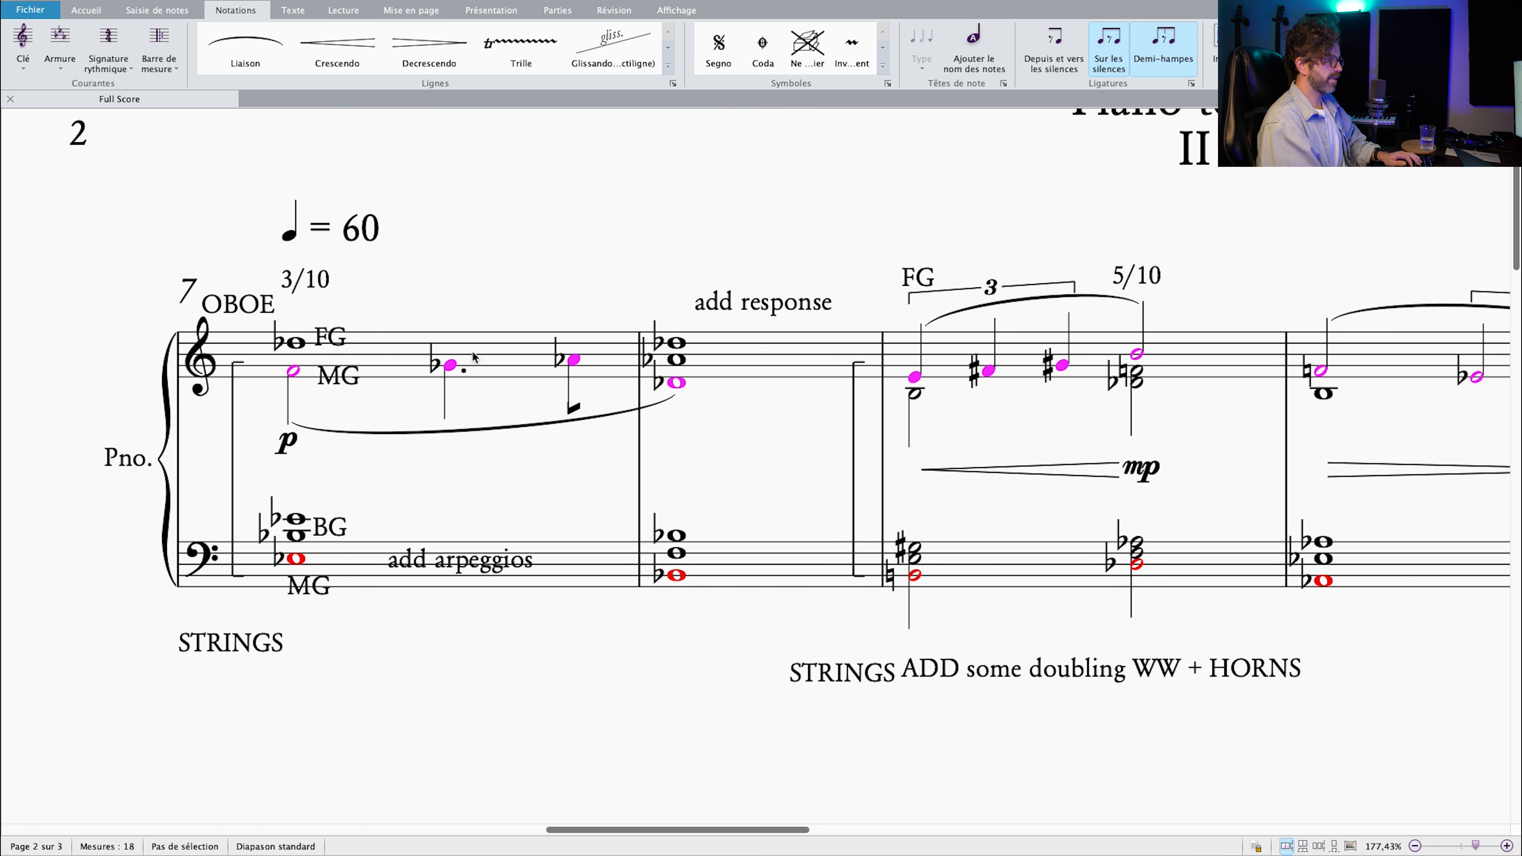
left_click(294, 342)
scroll(323, 387, "down", 1)
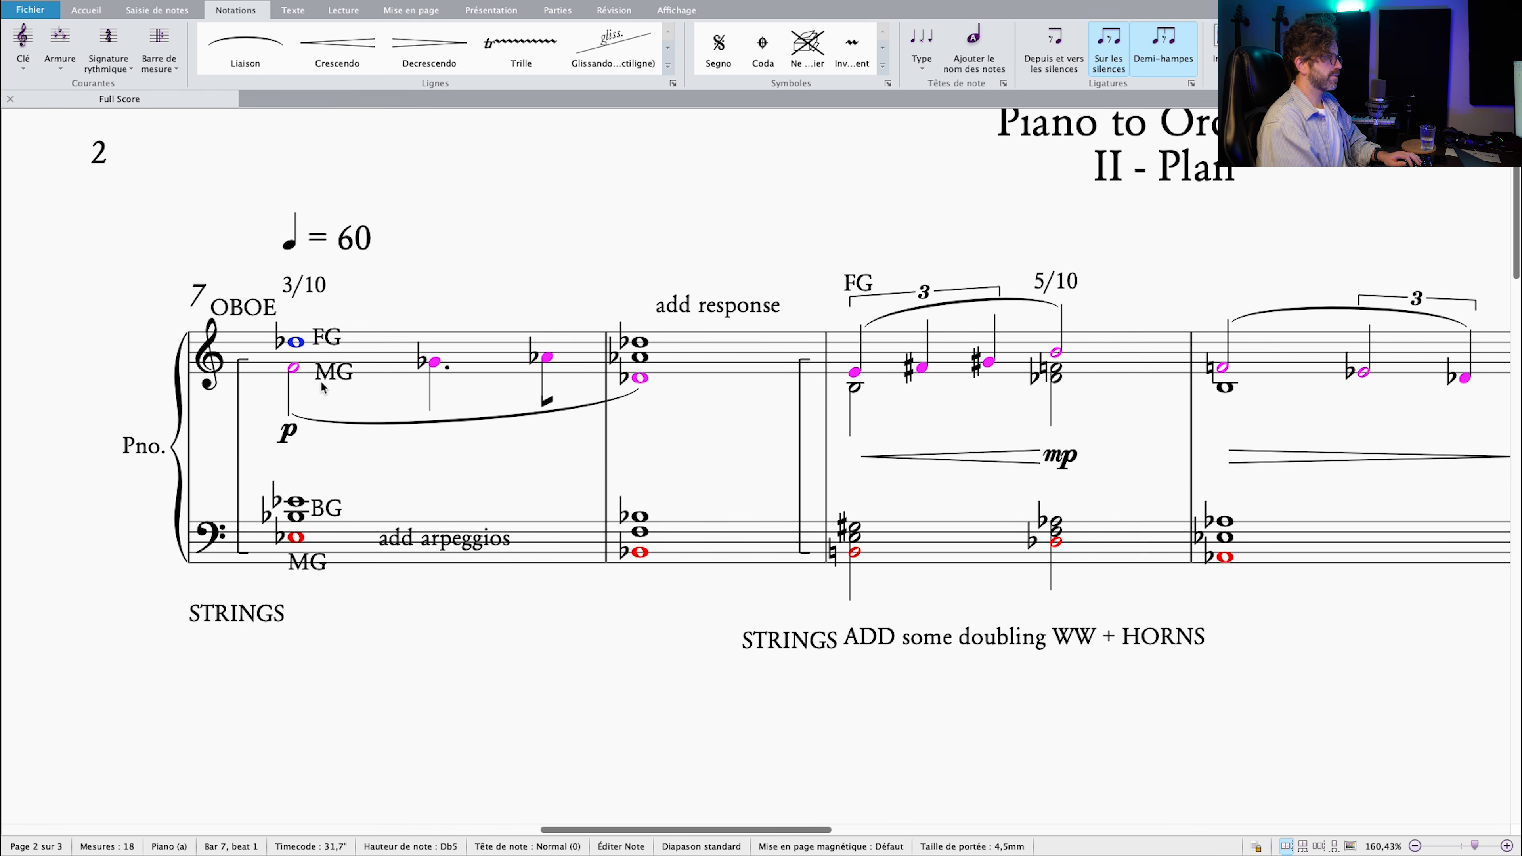
left_click_drag(437, 293, 482, 303)
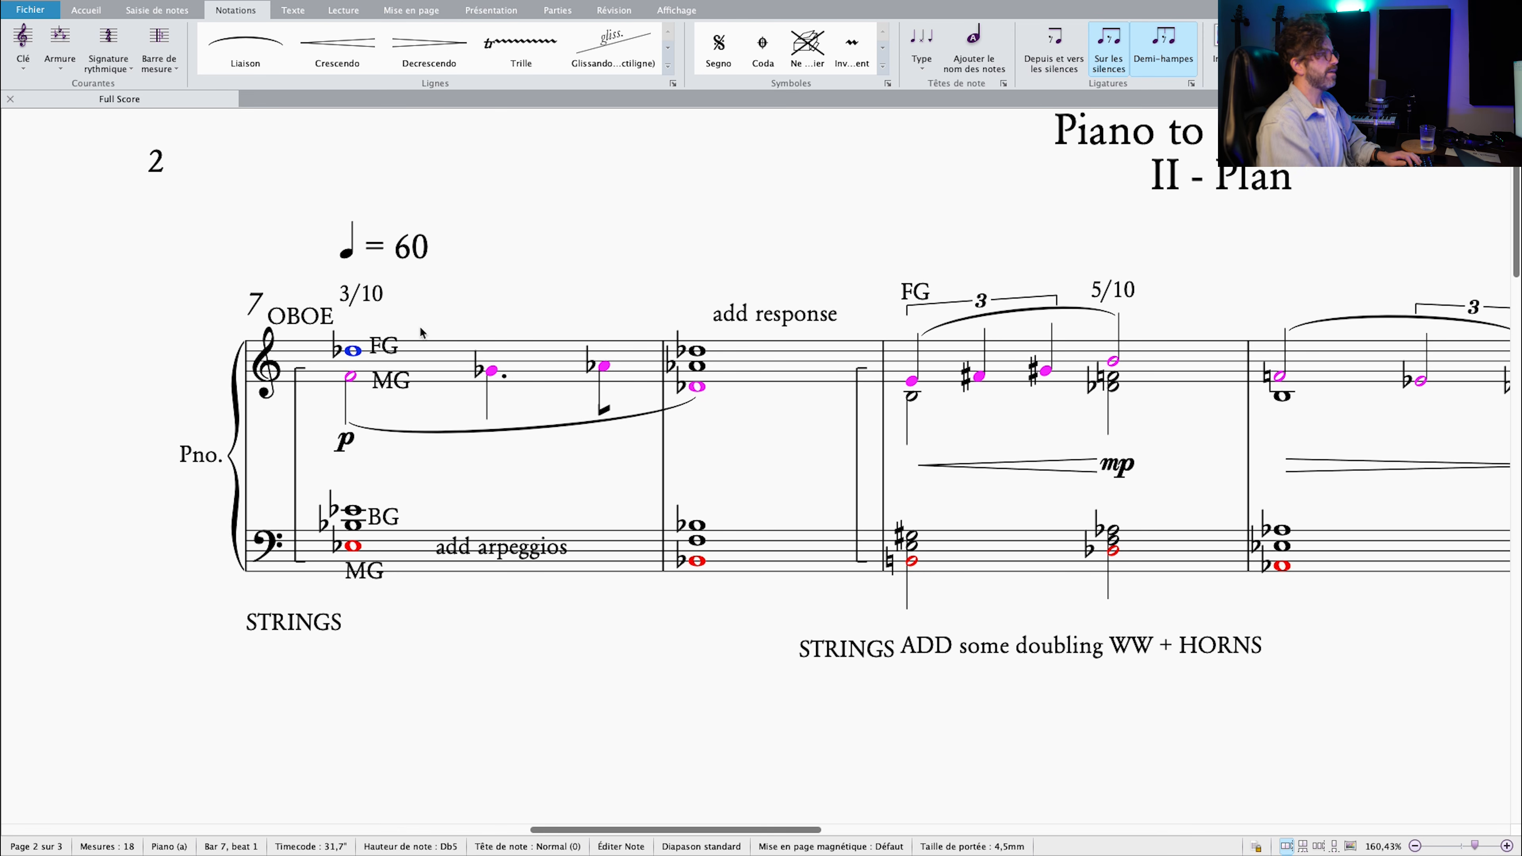
left_click_drag(453, 314, 471, 303)
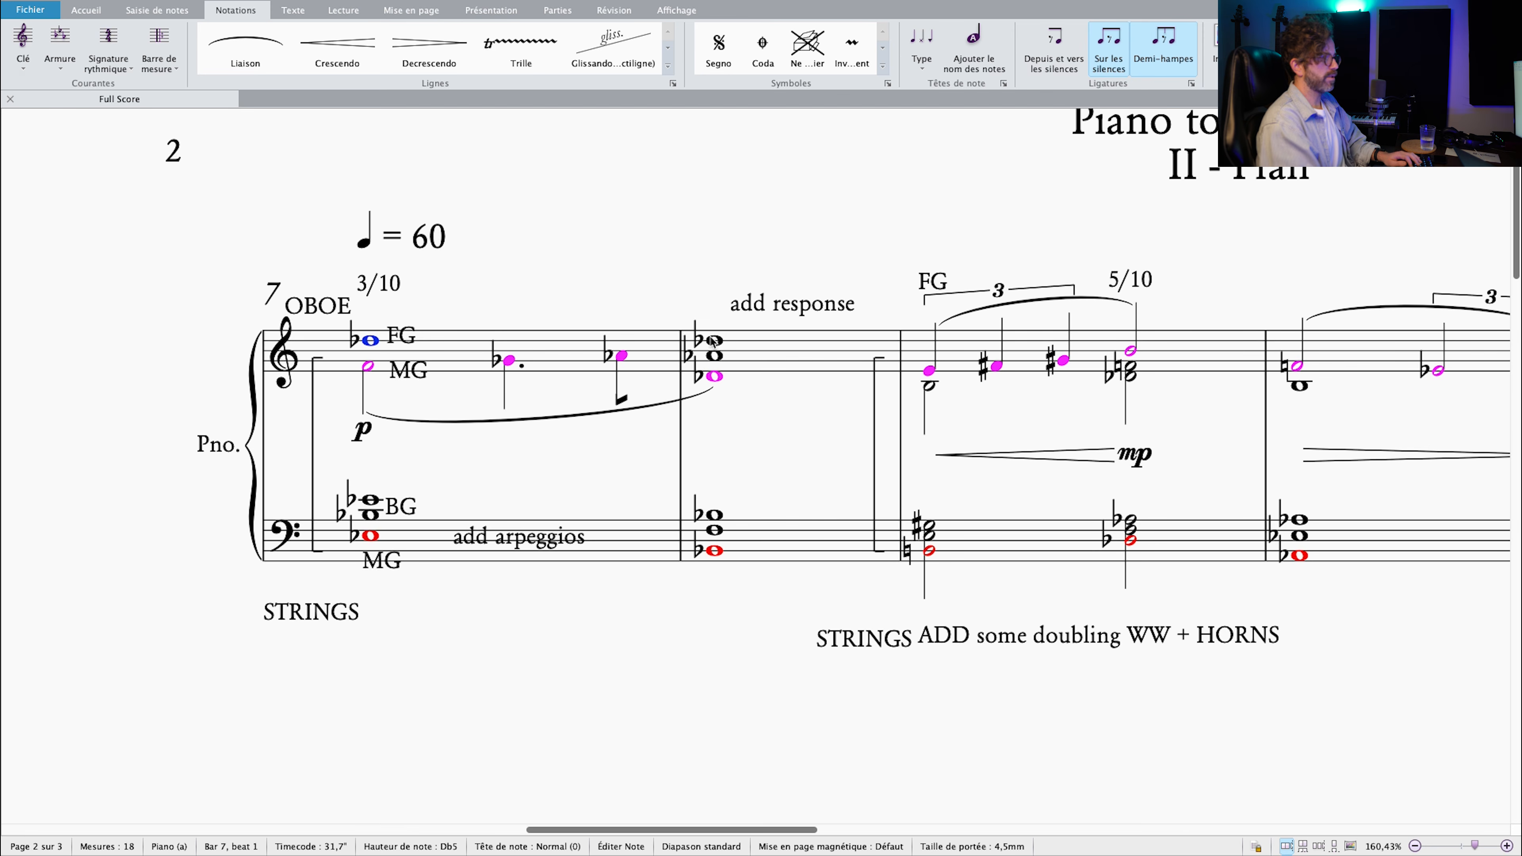
Select the upper bass-staff chord notes marked BG in bar 7, followed by the red bass note marked MG.
scroll(570, 452, "down", 3)
left_click(343, 454)
left_click(341, 455, "super")
left_click(346, 481)
scroll(357, 524, "down", 3)
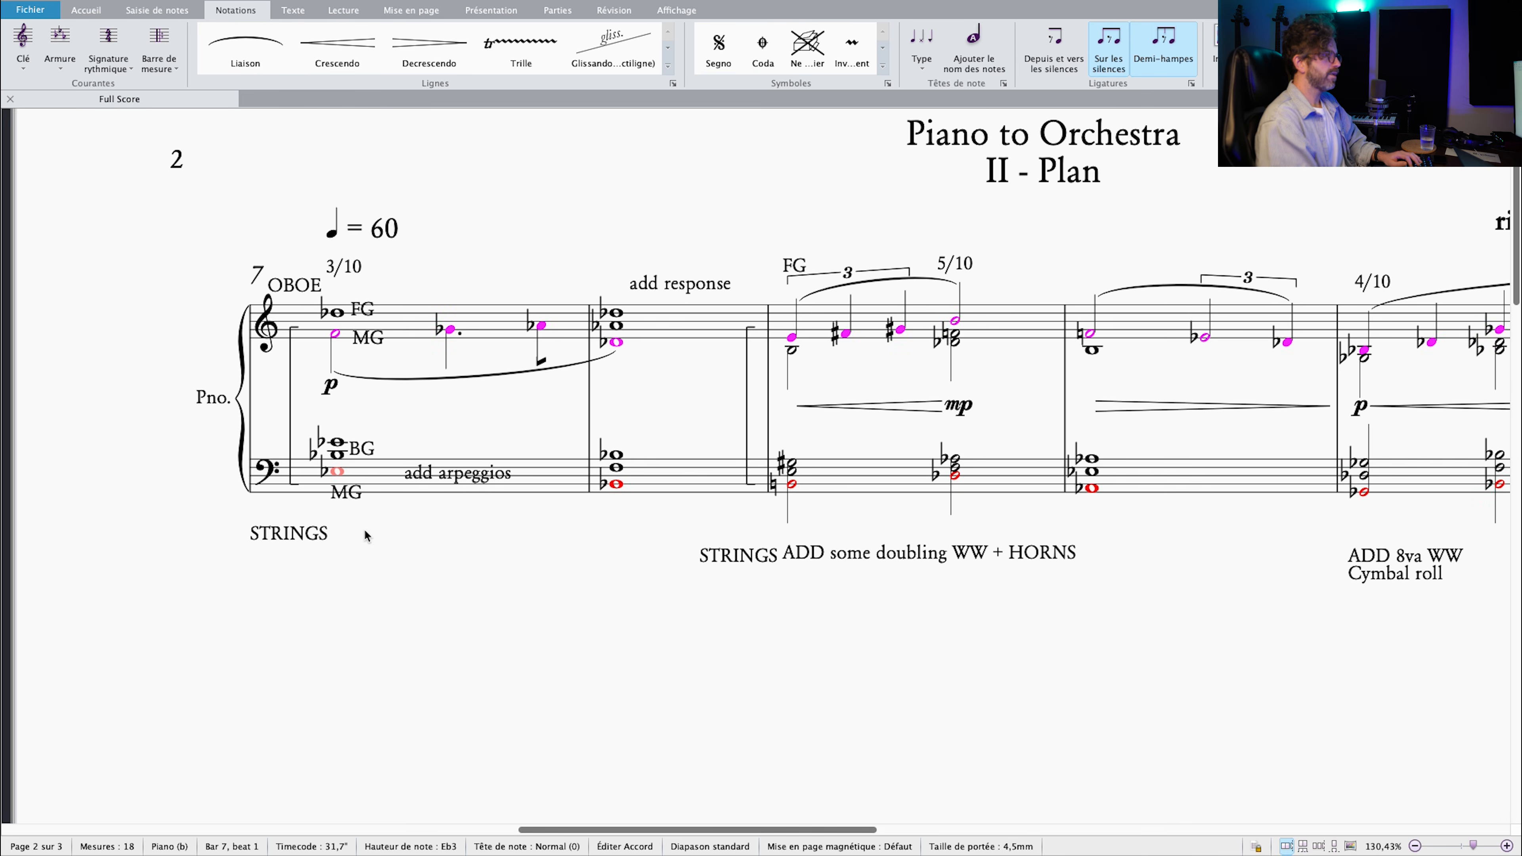
left_click_drag(411, 546, 387, 530)
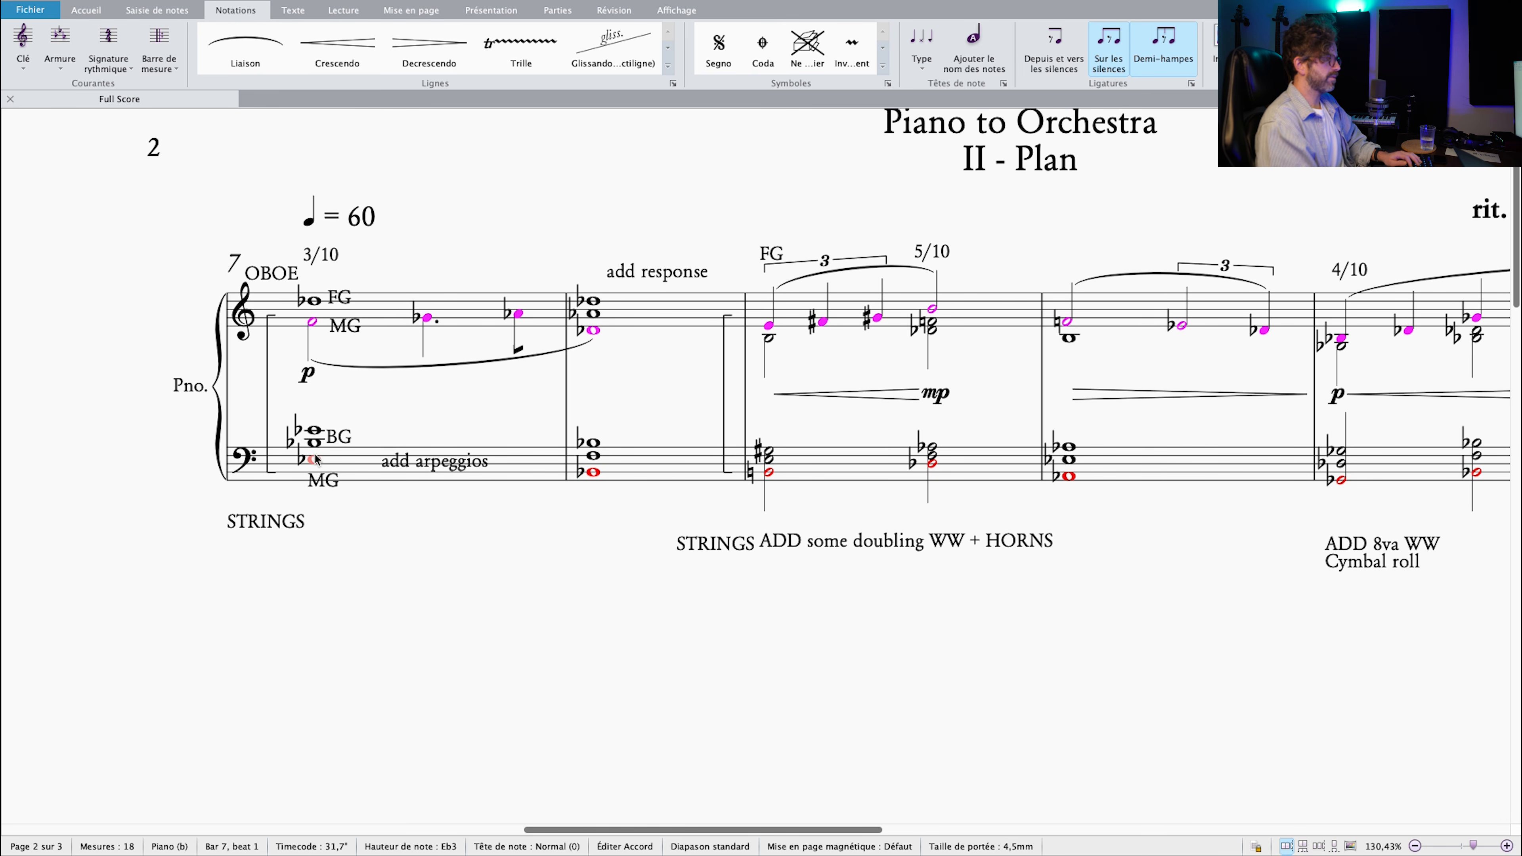
Follow the red bass notes from bar 7 through bar 12, clearing the note selection along the way.
scroll(511, 389, "right", 3)
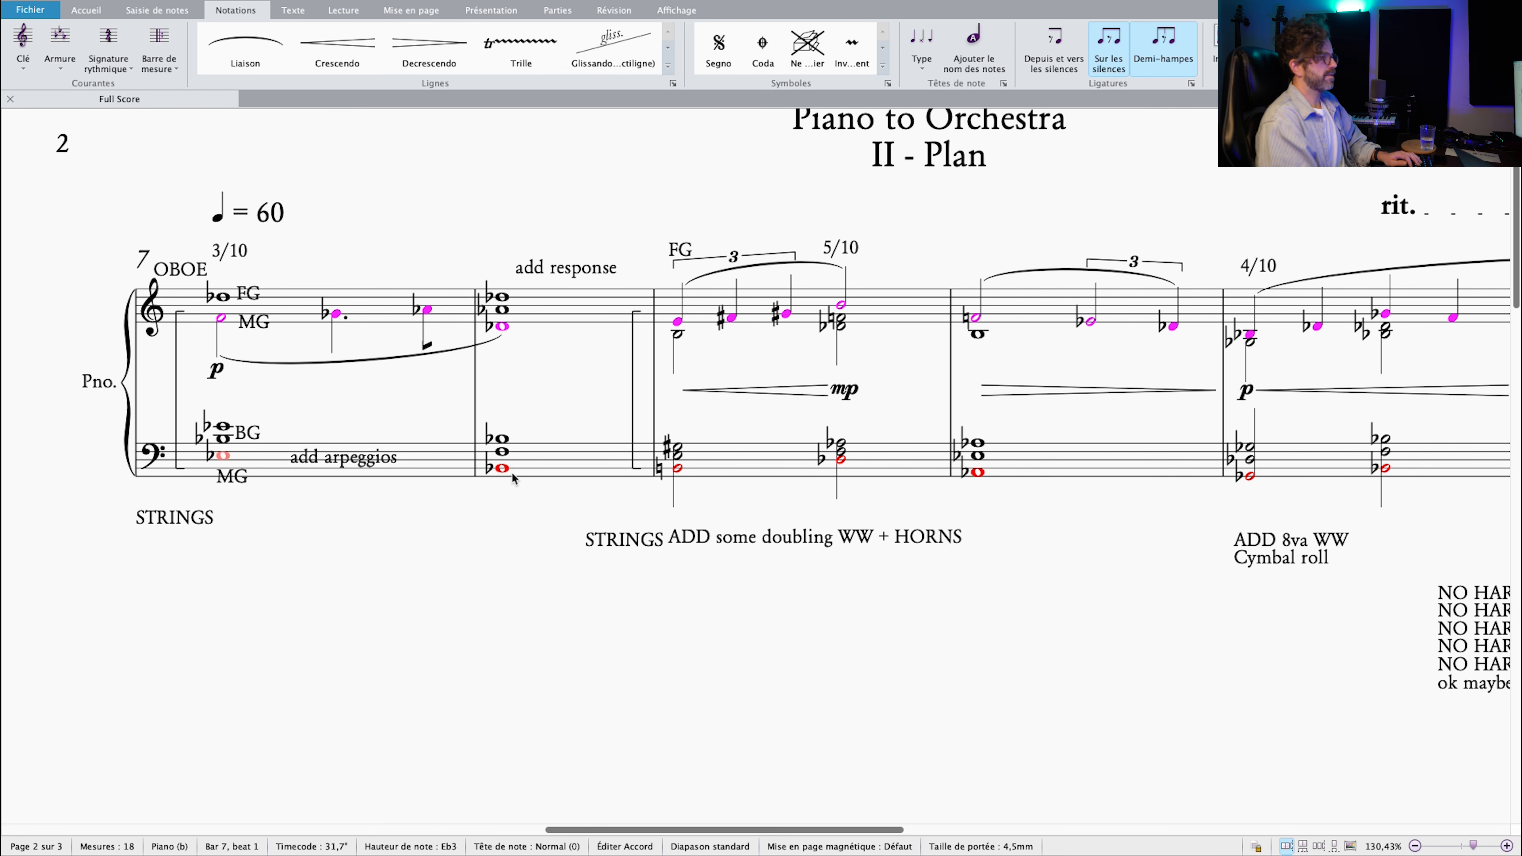
left_click_drag(520, 503, 429, 531)
left_click(432, 535)
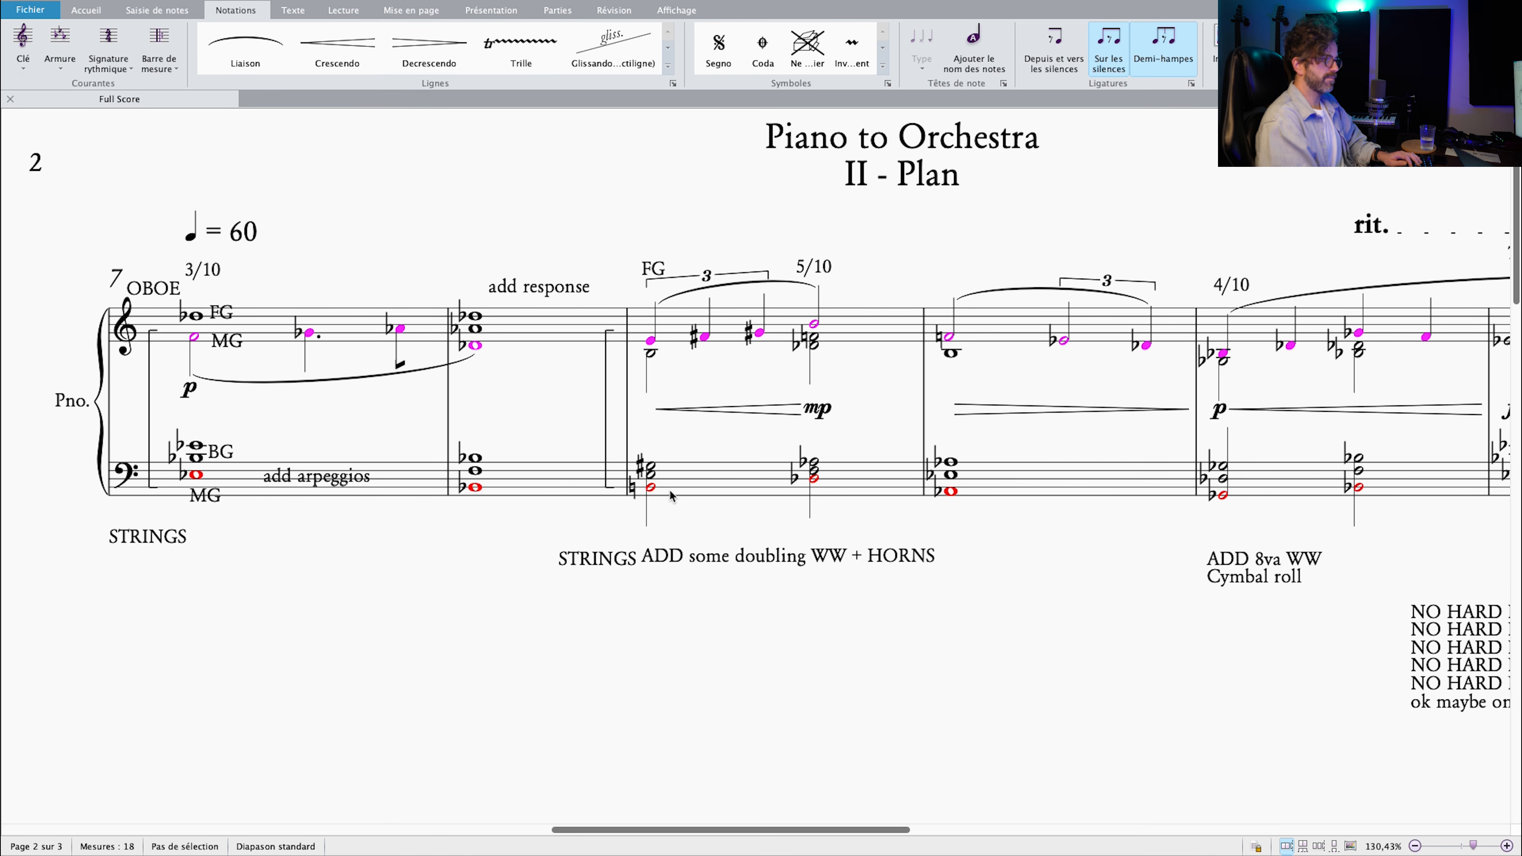
left_click_drag(1043, 520, 797, 532)
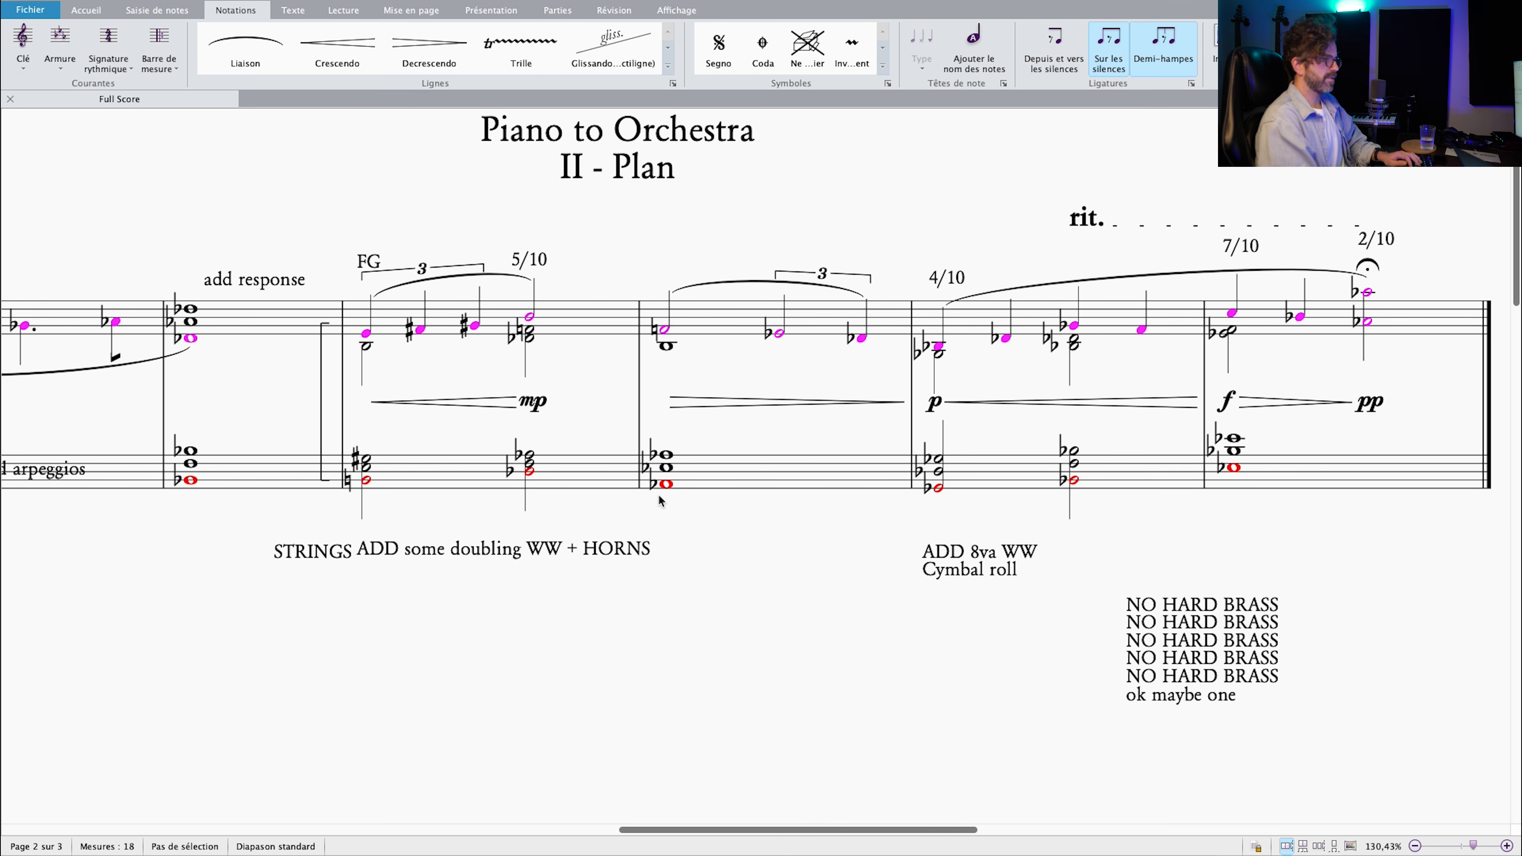
left_click_drag(508, 533, 739, 537)
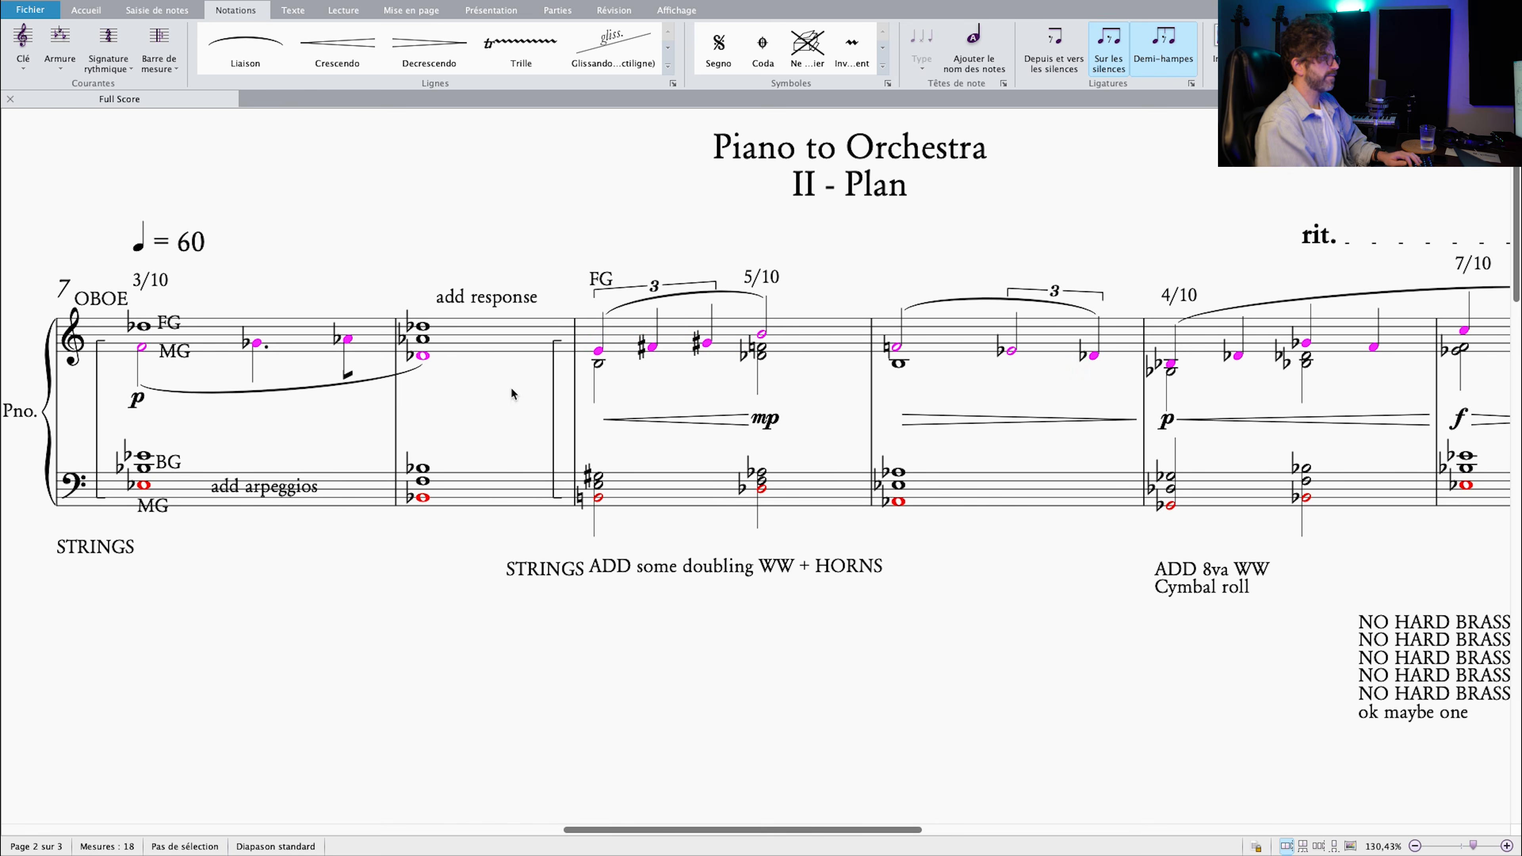
Select the treble staff of bars 9 and 10 and examine the passage marked FG up to the closing bars.
left_click(600, 362)
scroll(598, 363, "up", 1)
scroll(598, 365, "up", 1)
left_click_drag(606, 398, 756, 401)
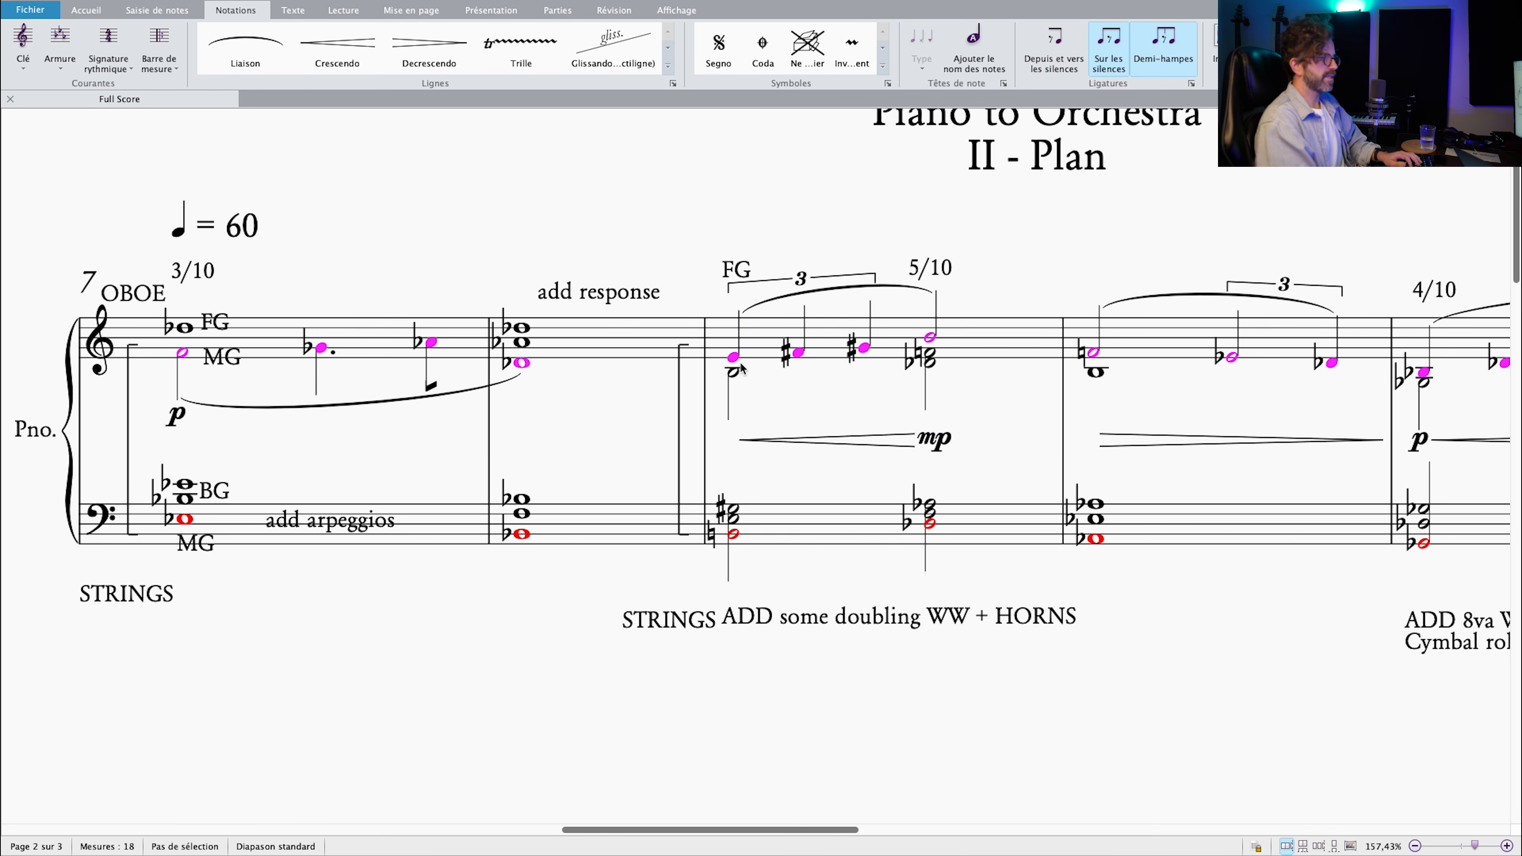
left_click(732, 341)
left_click(1096, 380, "shift")
left_click_drag(1104, 415, 818, 405)
left_click_drag(1004, 367, 681, 360)
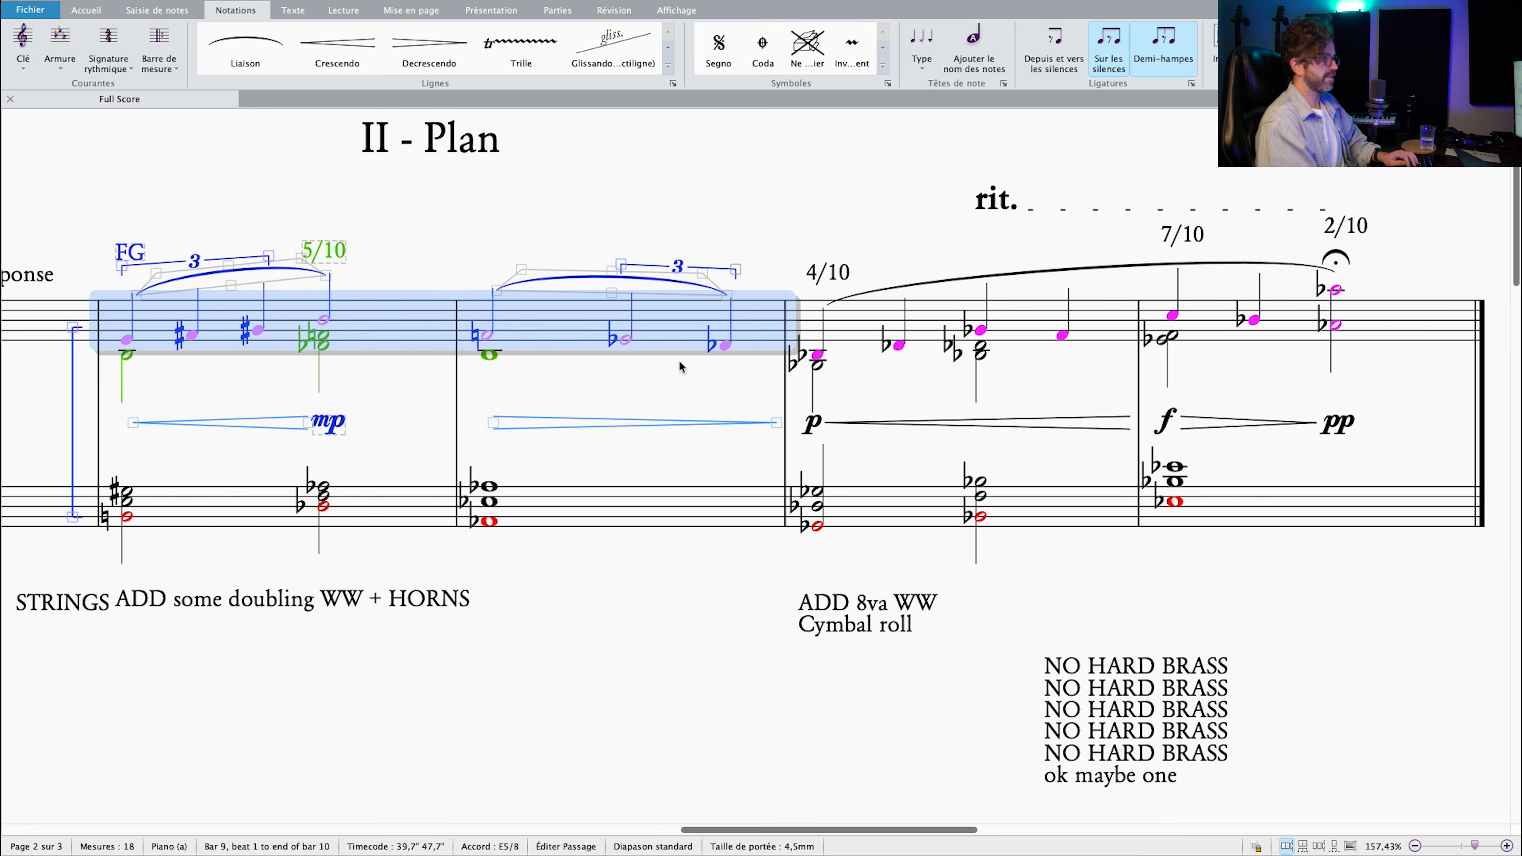
Select the treble staff of bars 7 and 8 for comparison, and clear the selection.
scroll(665, 367, "down", 2)
scroll(489, 356, "down", 2)
left_click_drag(439, 359, 801, 367)
left_click_drag(358, 352, 488, 346)
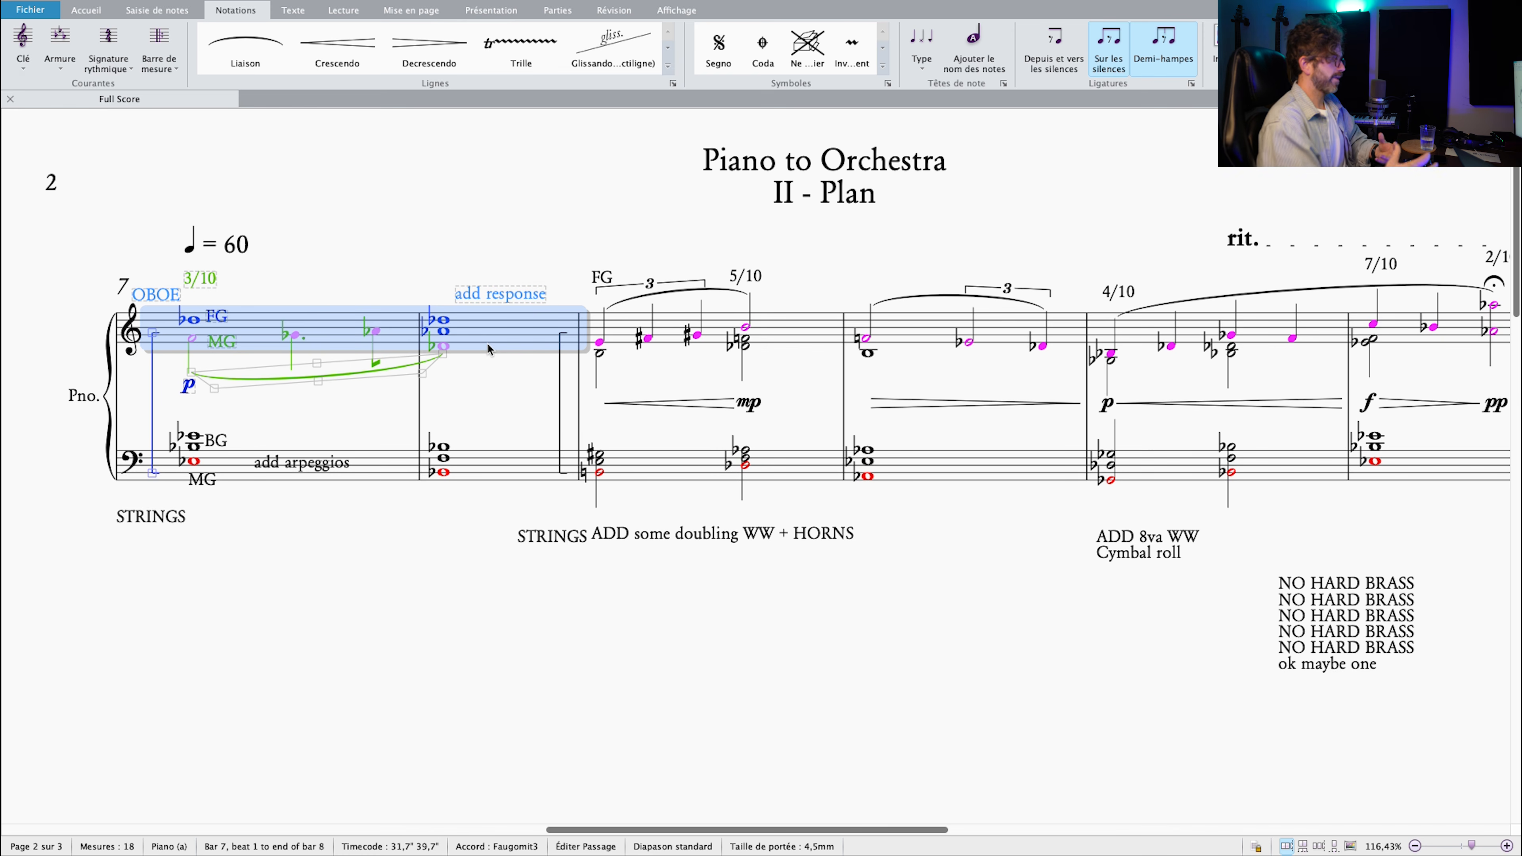
key("Escape")
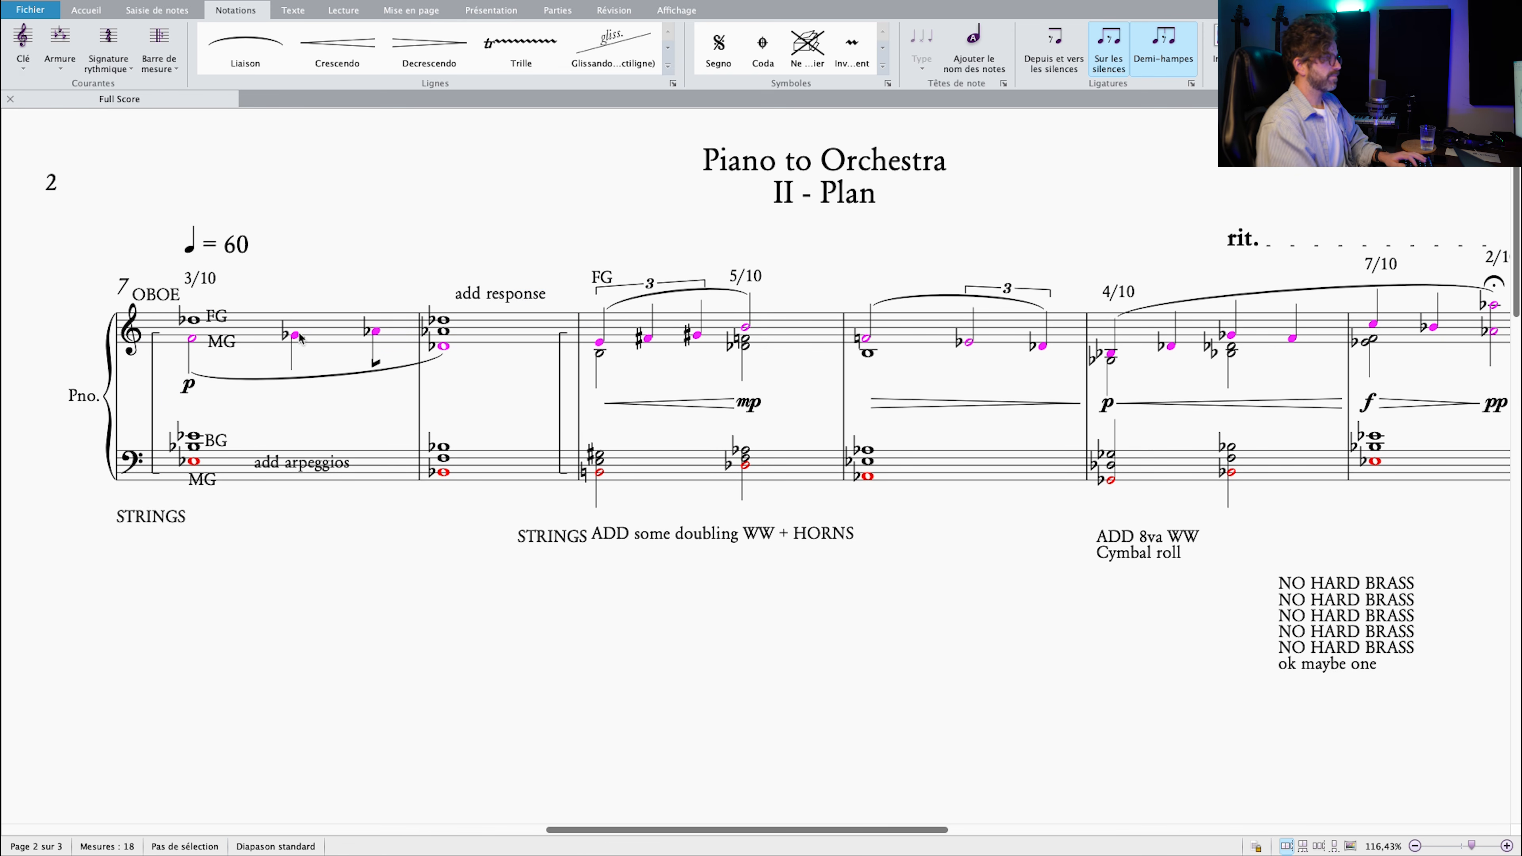
Select the STRINGS annotation below bar 7, check it against the OBOE annotation, and clear the selection.
scroll(179, 548, "up", 1)
scroll(240, 567, "down", 3)
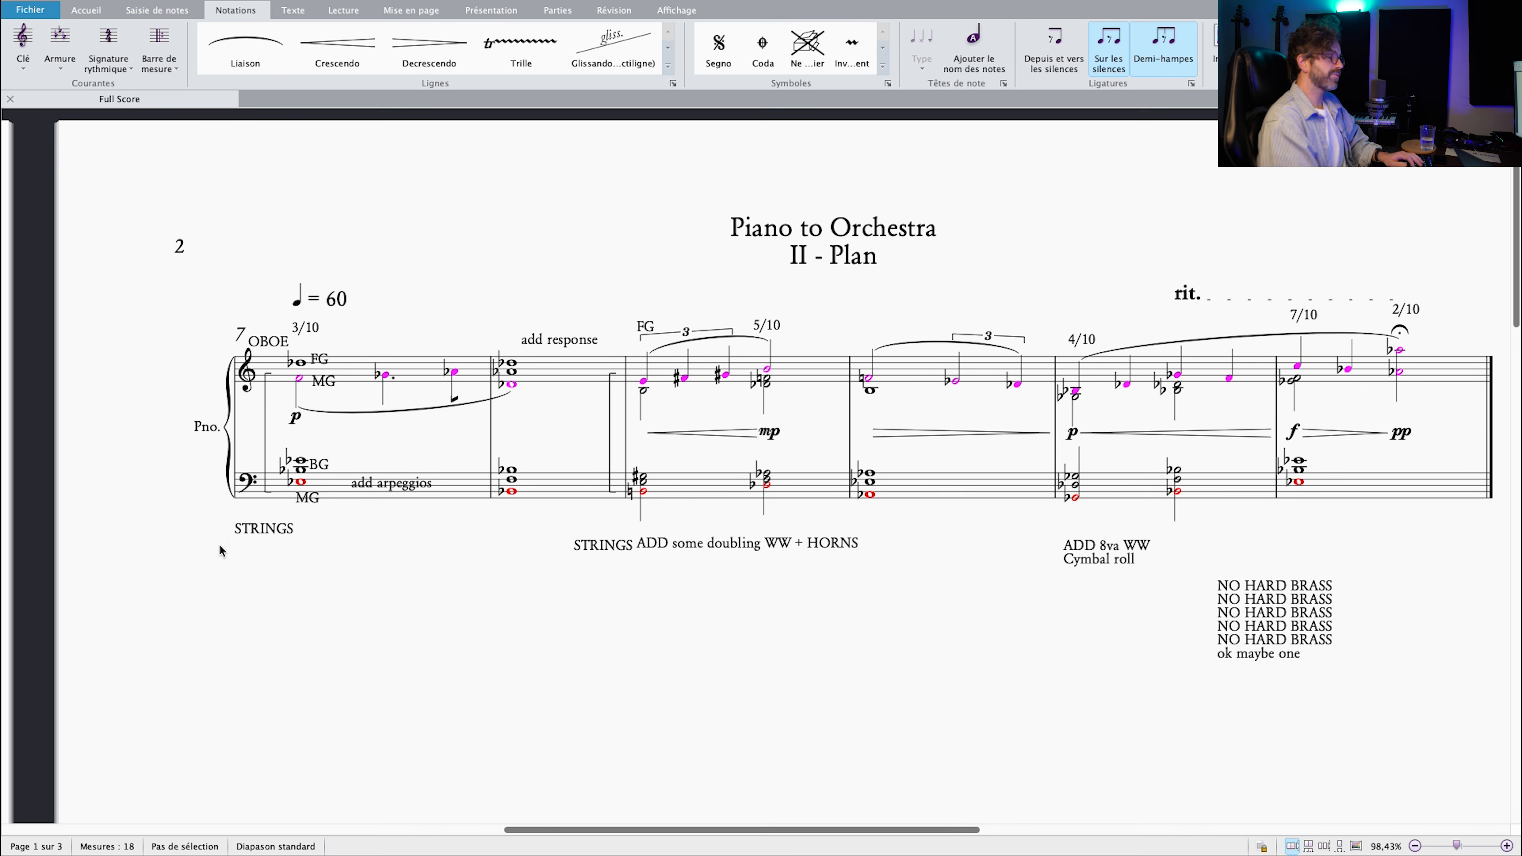
left_click(271, 531)
scroll(311, 540, "up", 5)
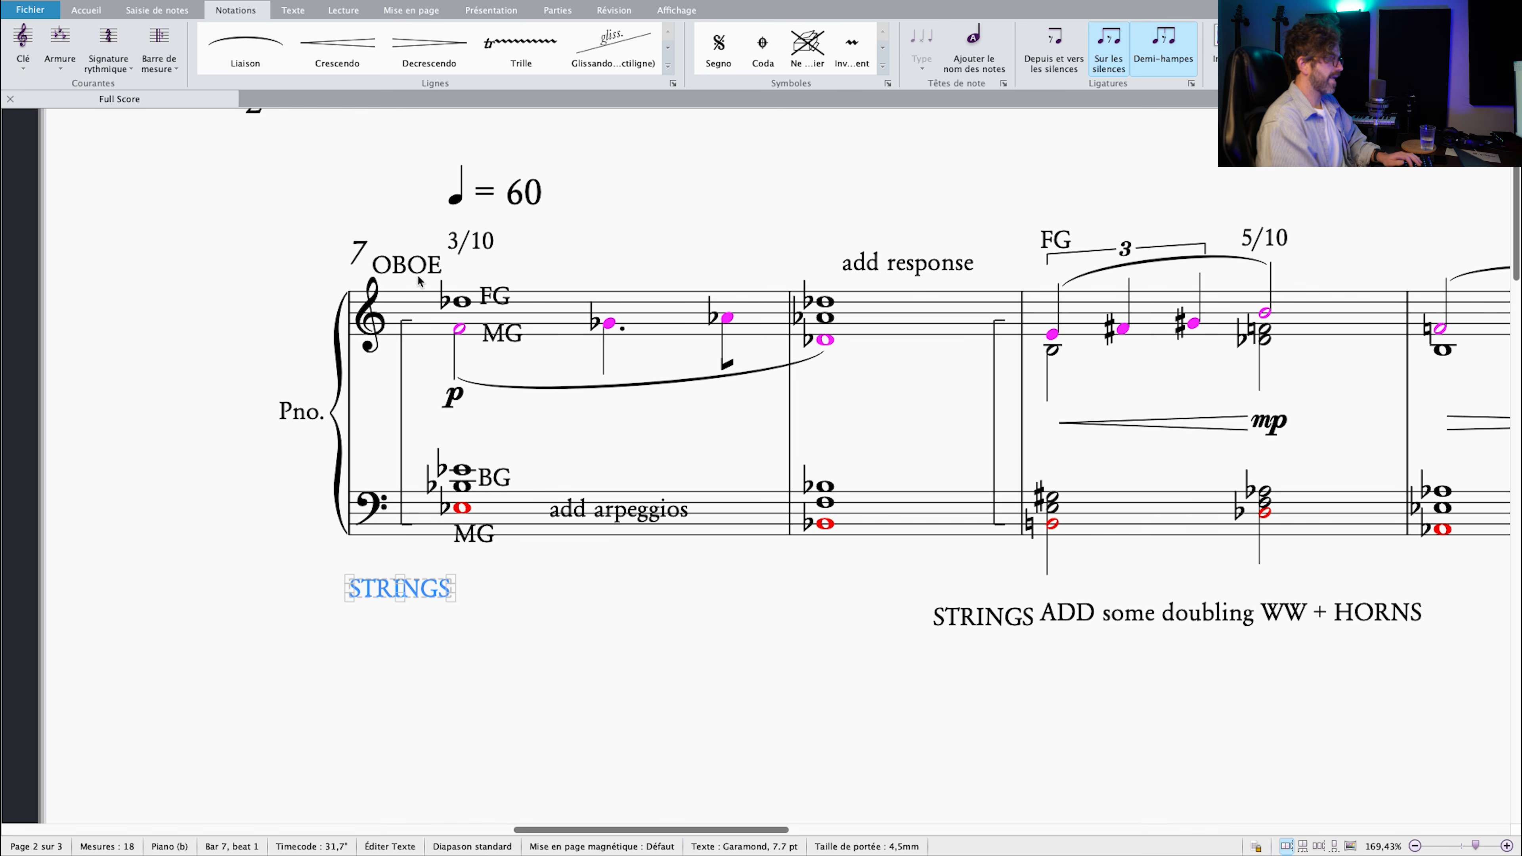
key("Escape")
Select the first magenta melody note of bar 7 together with all three bass-staff notes, examine the grouping, and clear the selection.
left_click_drag(516, 459, 479, 440)
left_click(402, 336)
left_click(404, 475, "super")
left_click(405, 493, "super")
left_click(405, 513, "super")
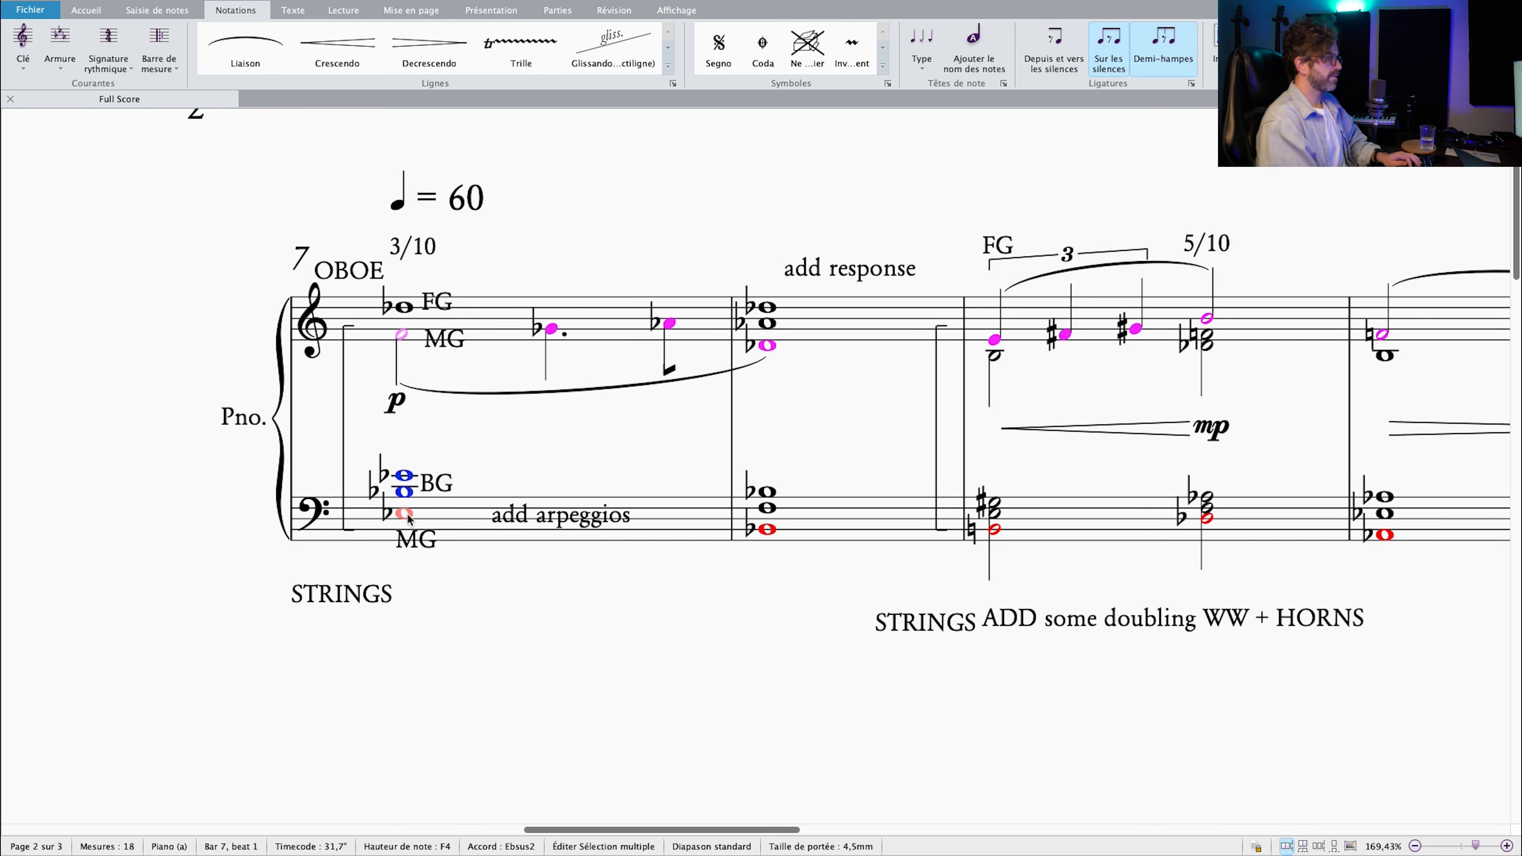
scroll(450, 480, "left", 1)
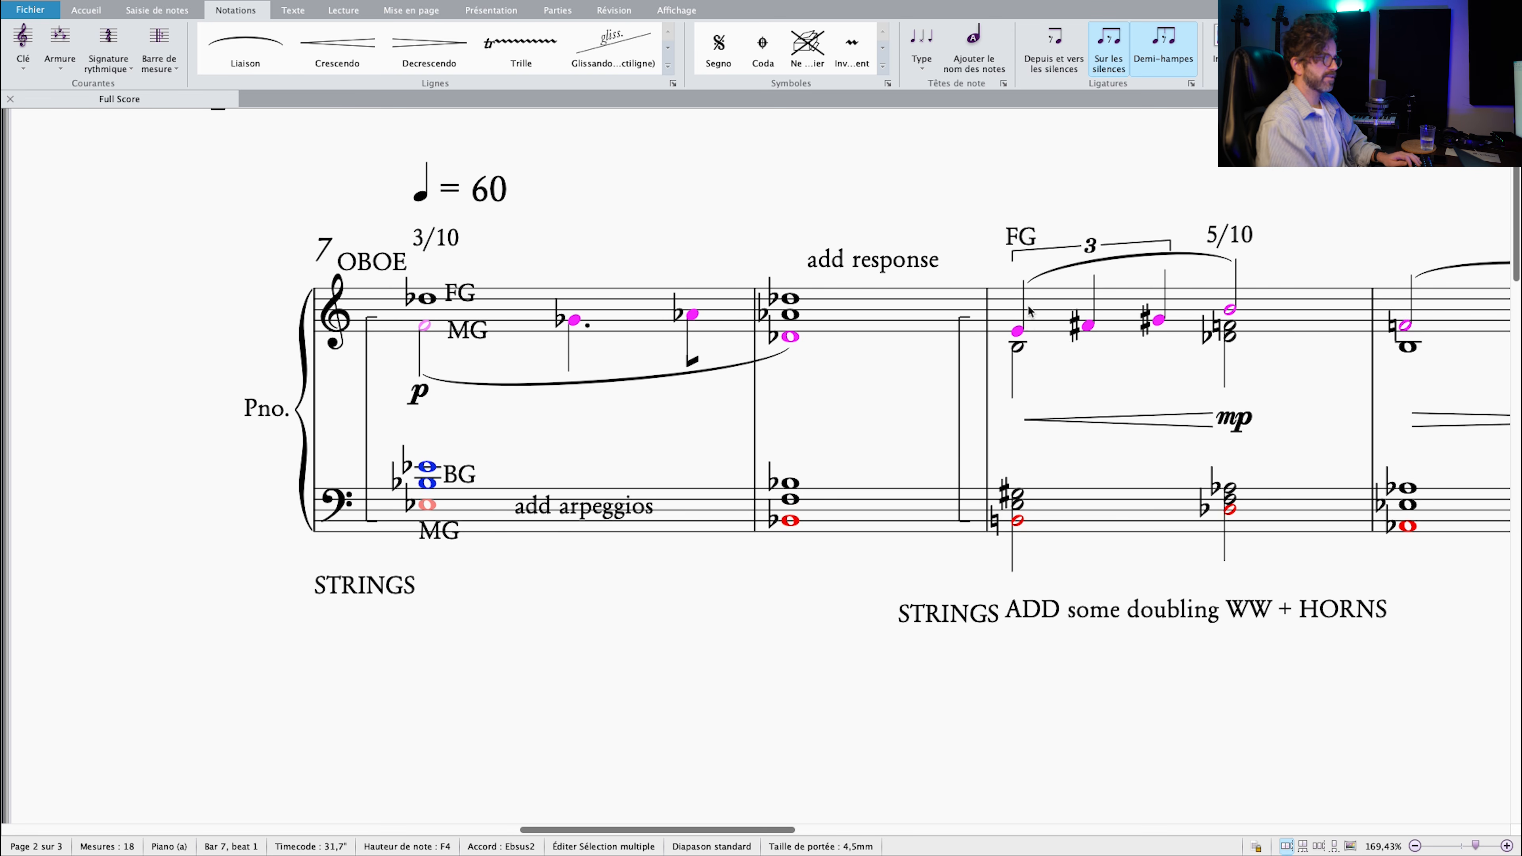
scroll(1049, 379, "right", 1)
scroll(1049, 379, "up", 1)
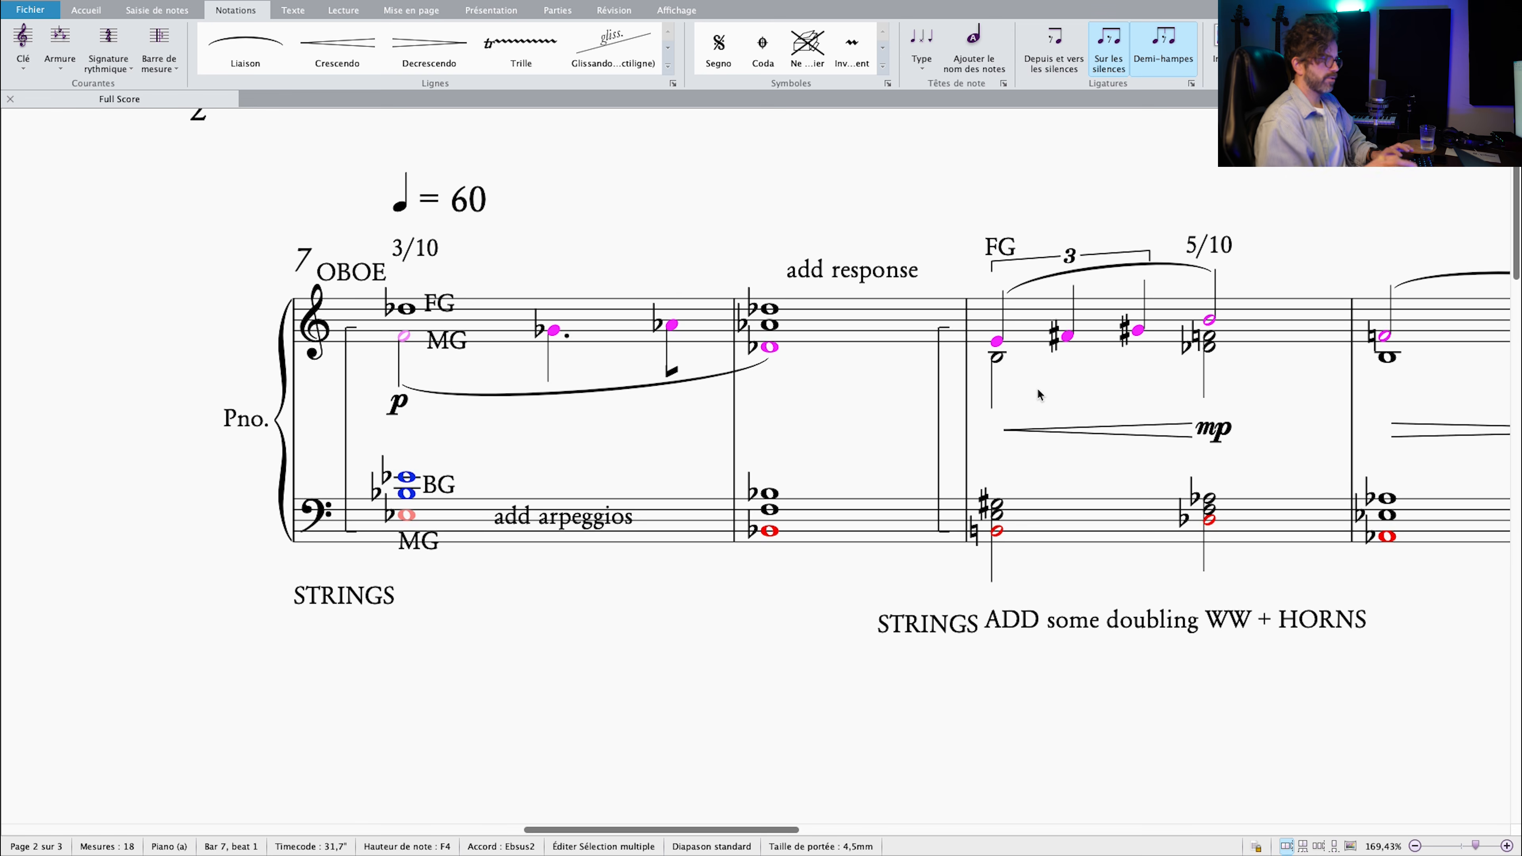
scroll(1024, 400, "right", 3)
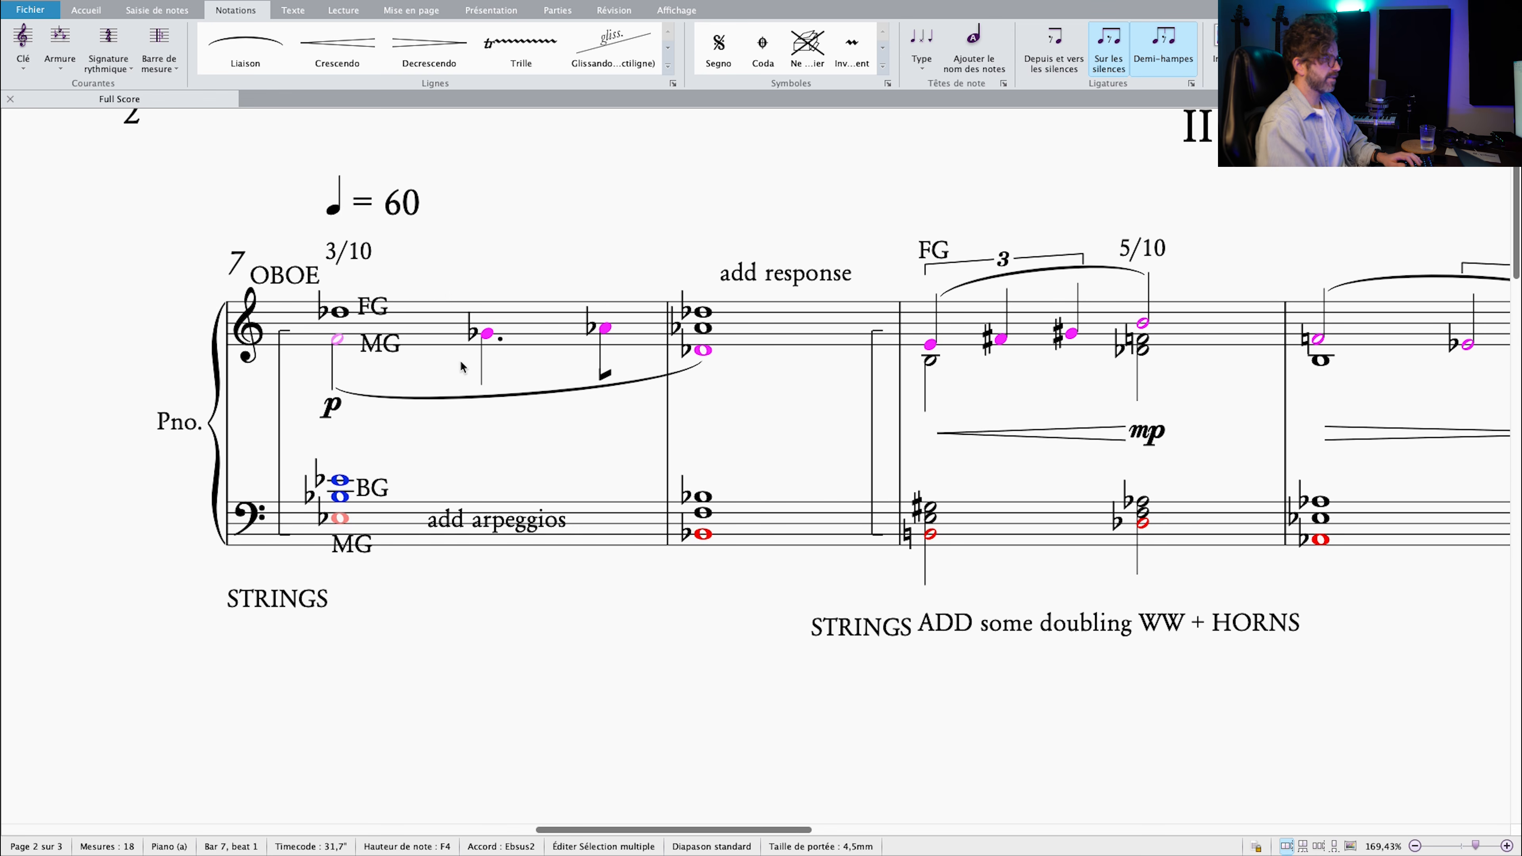
key("Escape")
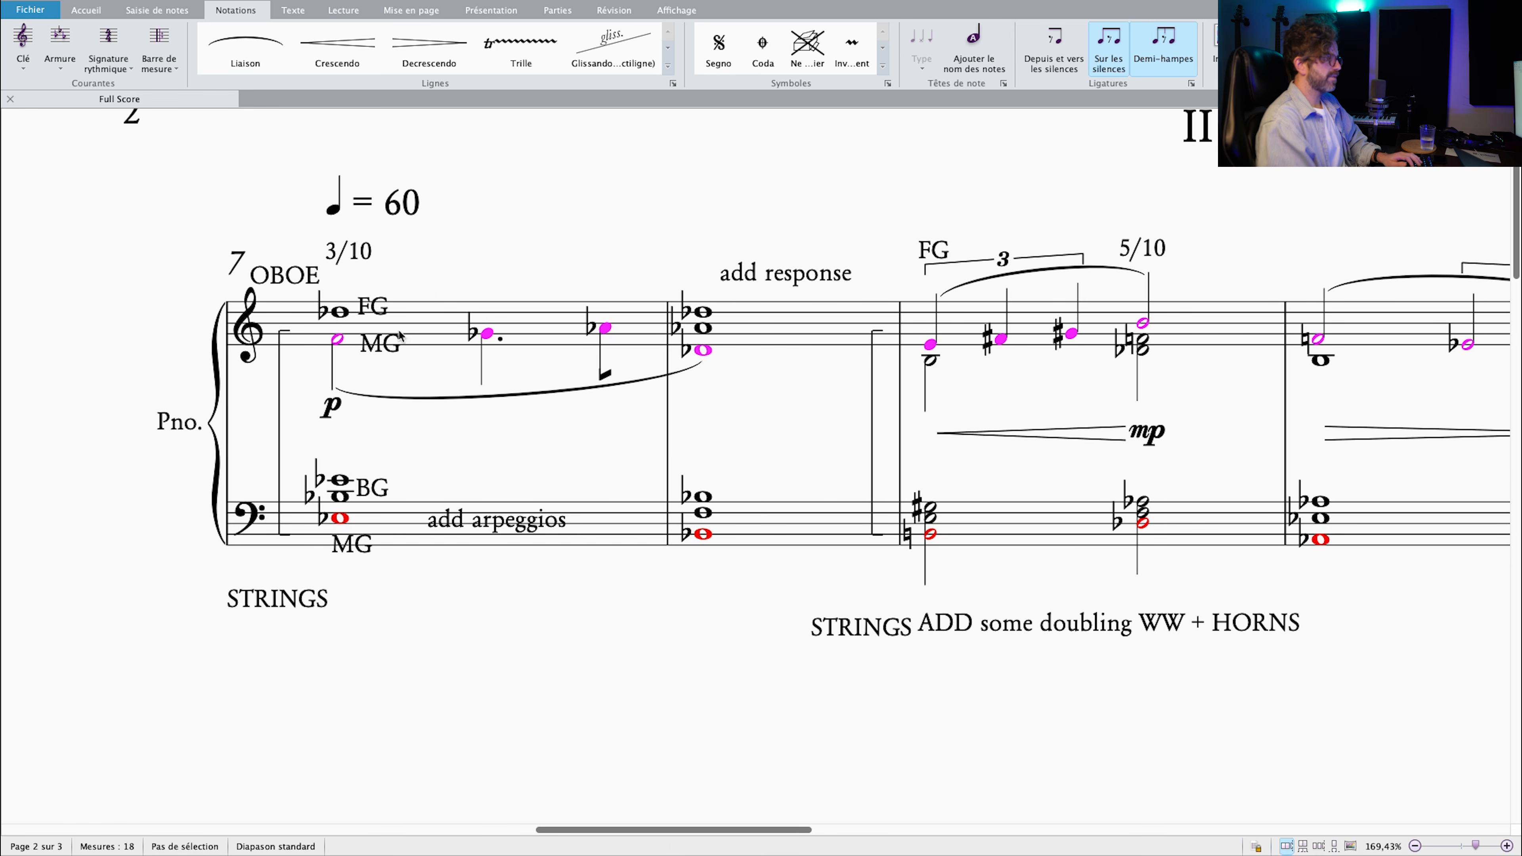
Select the top treble note of bar 7 along with the two upper treble notes of bar 8, and clear the selection.
left_click(339, 311)
left_click(703, 311, "super")
left_click(702, 328, "super")
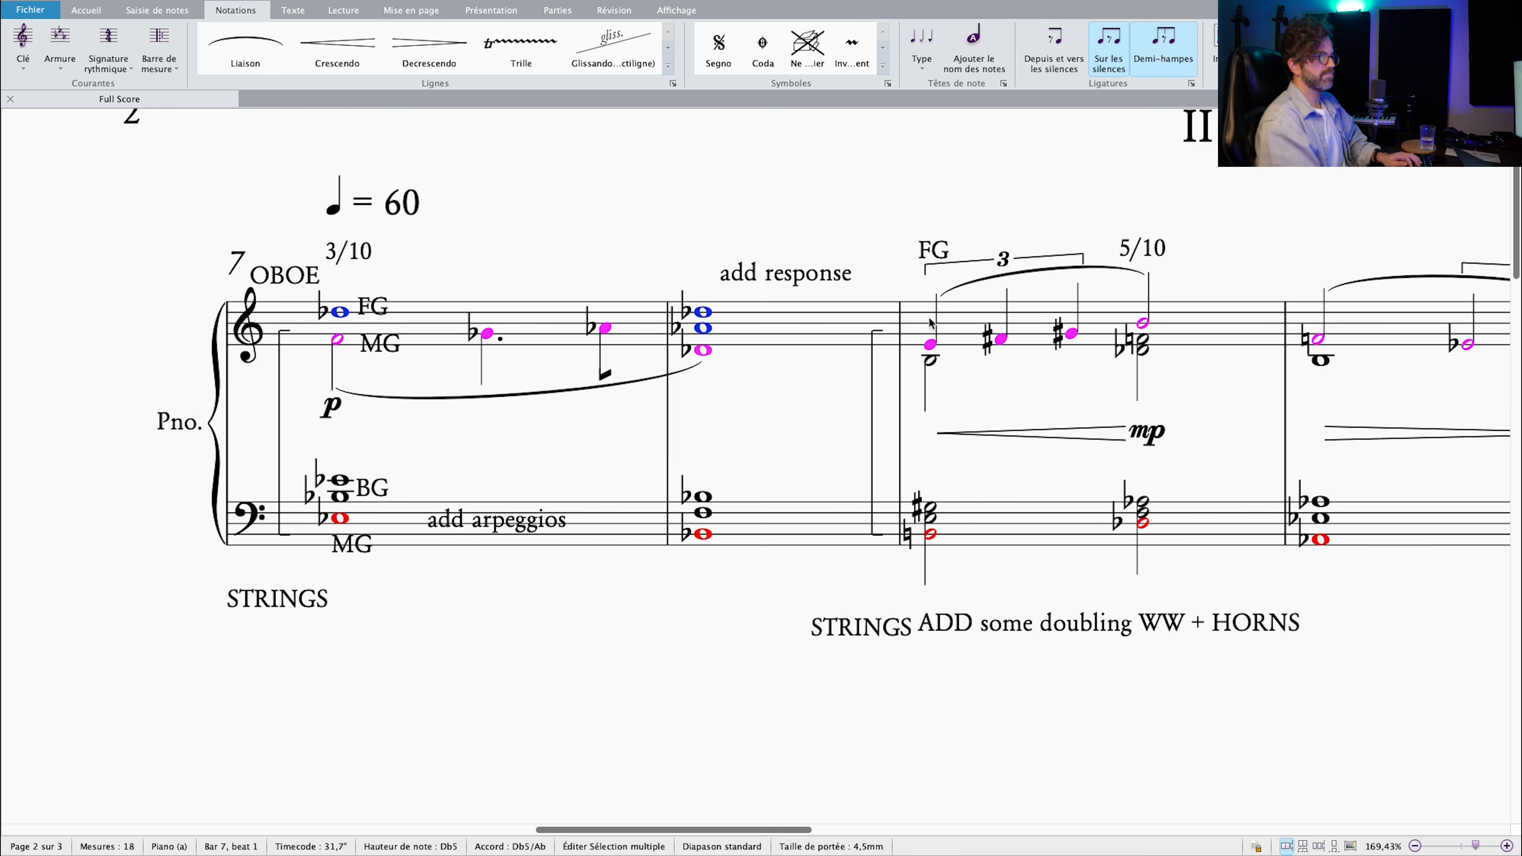
key("Escape")
Select the top treble note of bar 8, followed by the first magenta note of bar 9, and clear the selection.
left_click(703, 315)
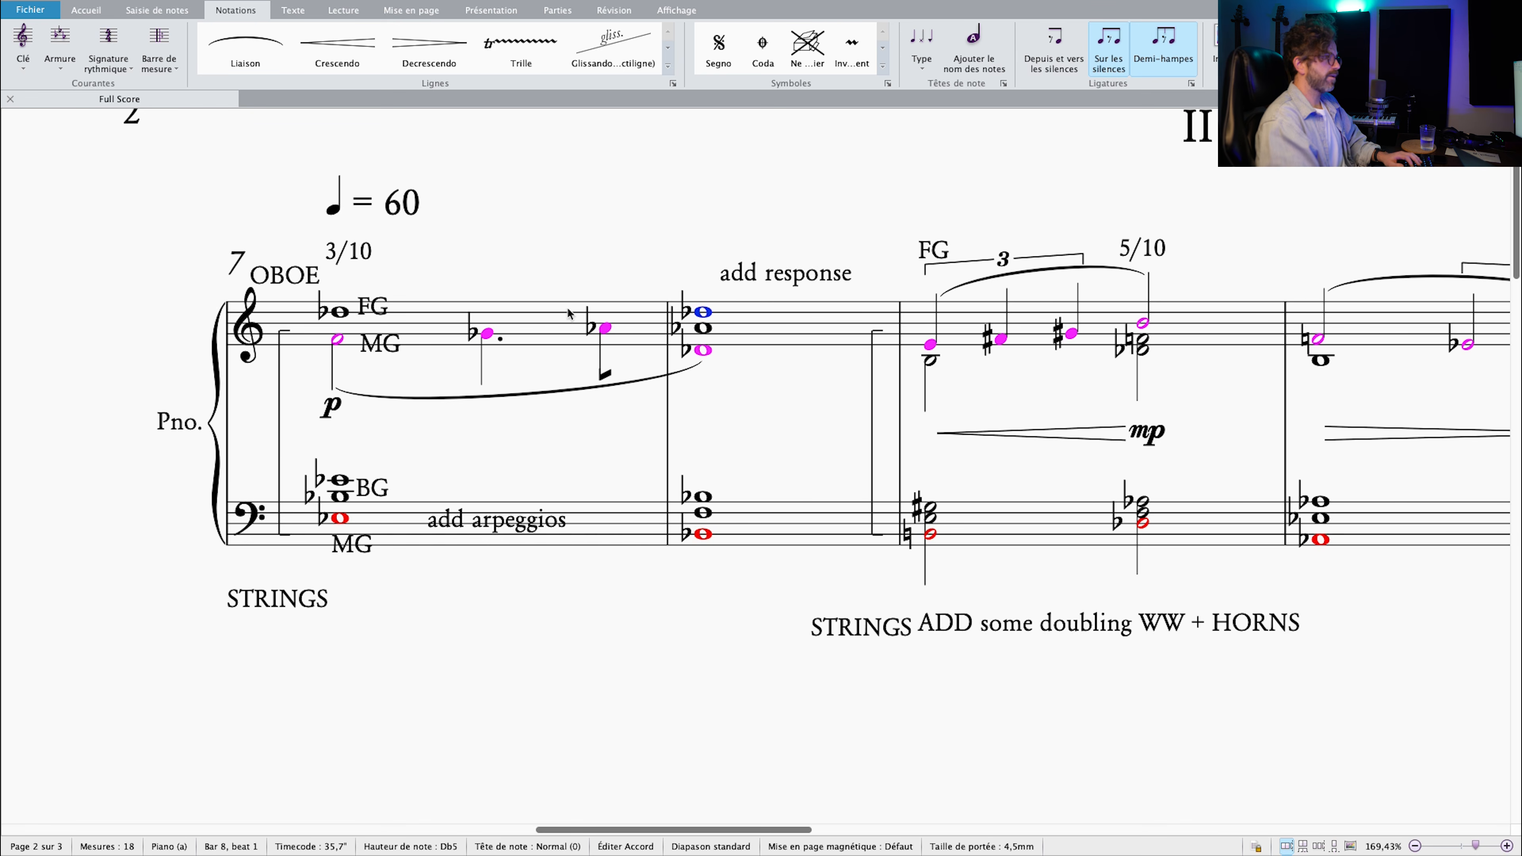
left_click(929, 346)
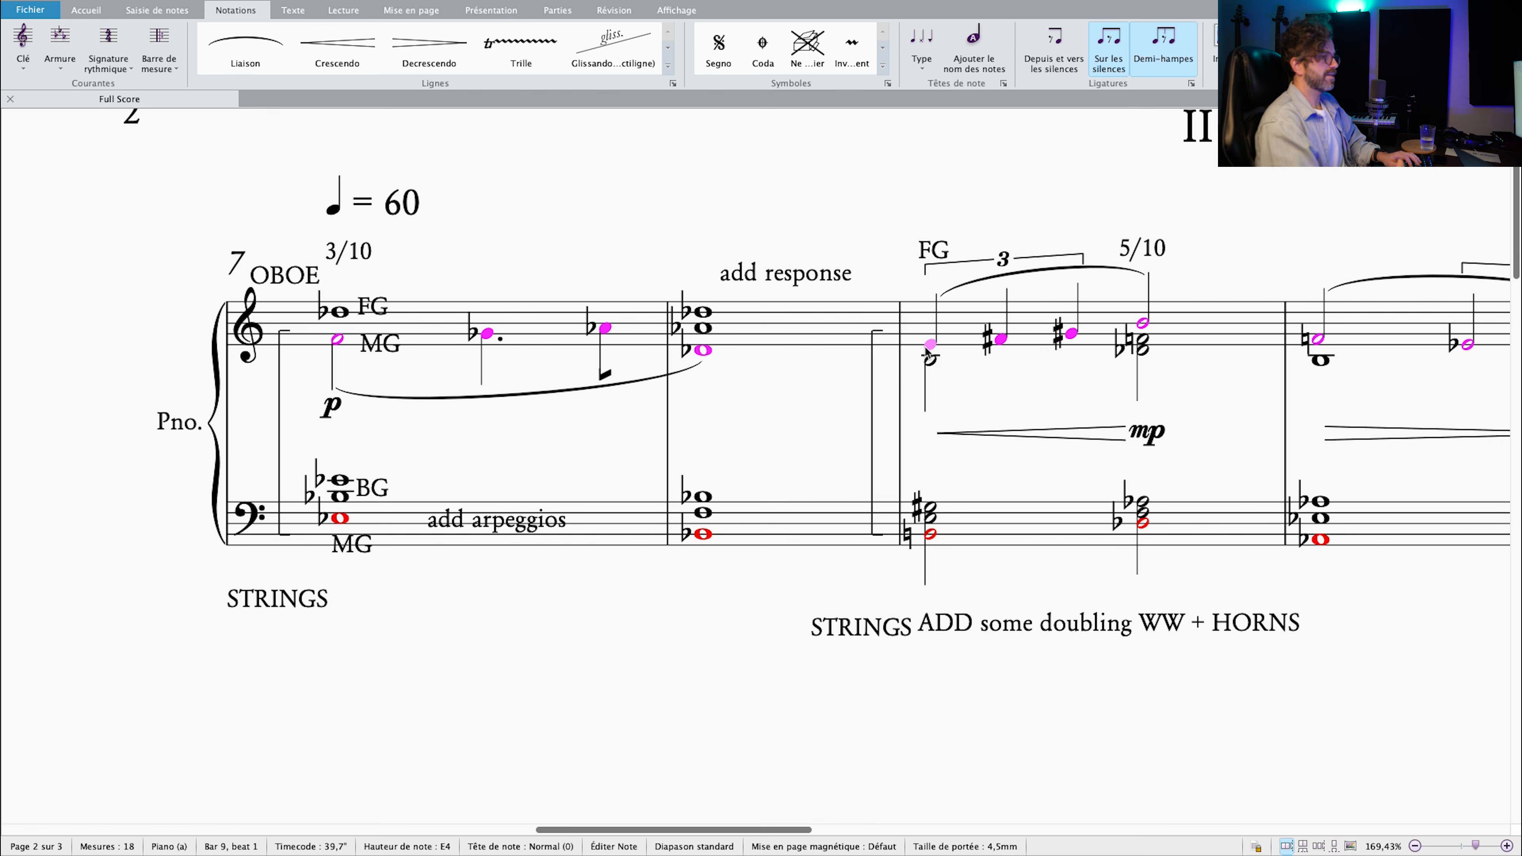
scroll(926, 349, "down", 2)
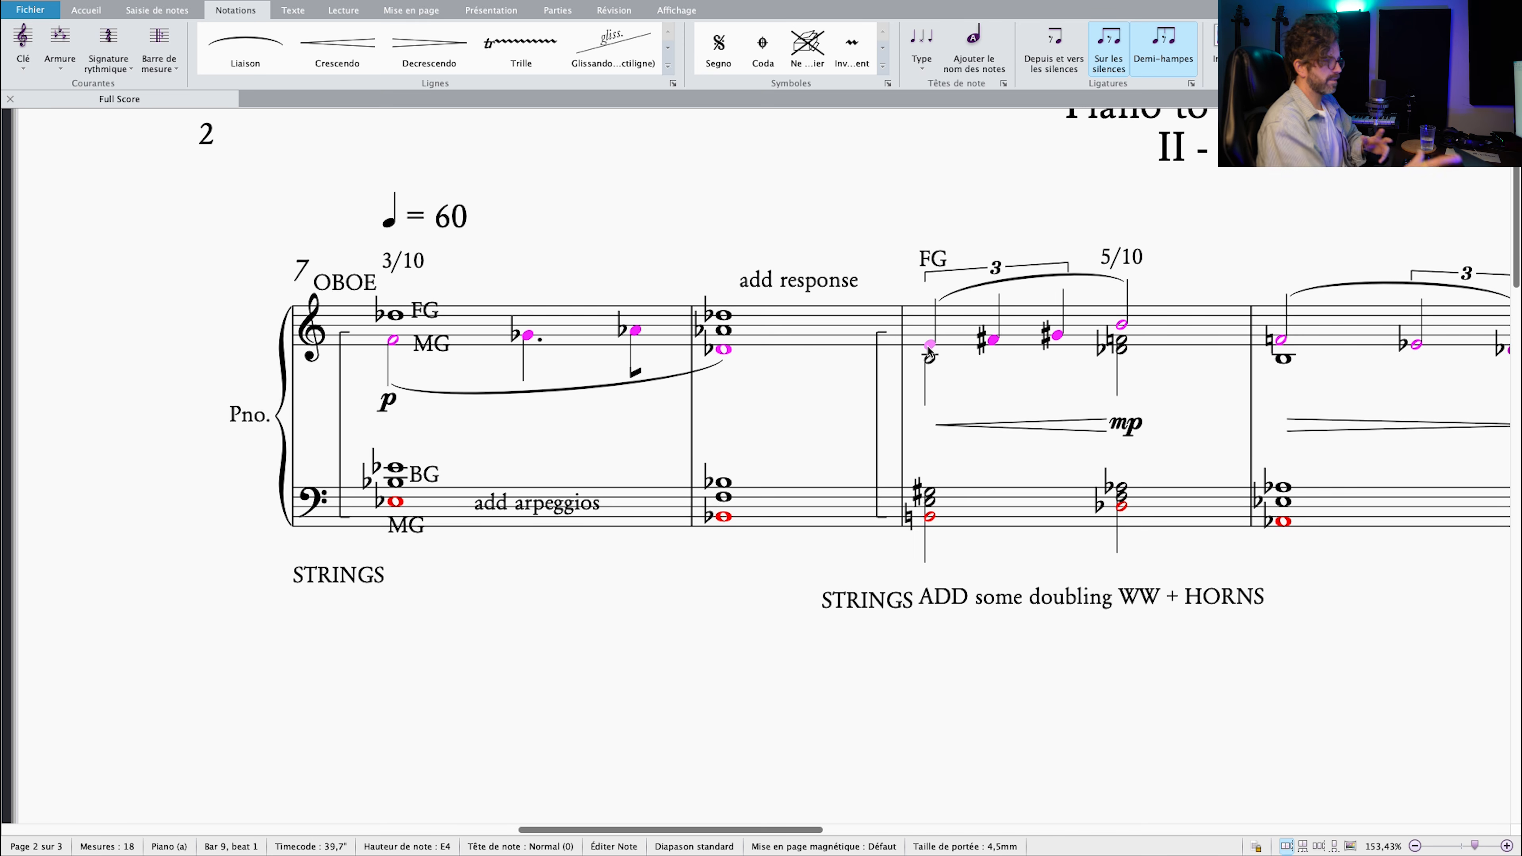
left_click(821, 371)
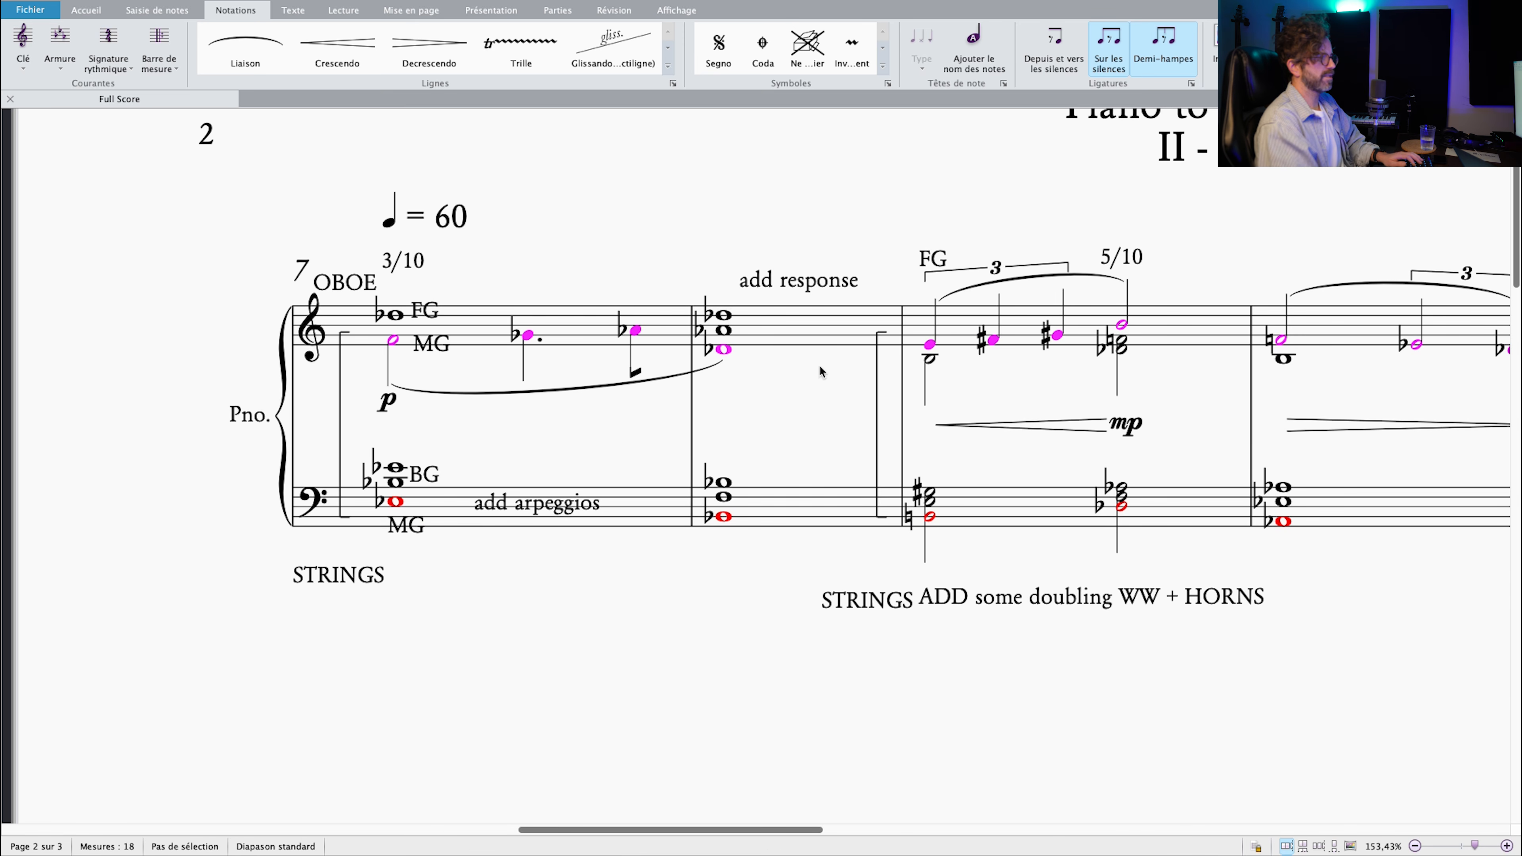
Add the text annotation "vln.1" to the first magenta melody note of bar 7.
left_click(395, 343)
scroll(396, 343, "up", 3)
key("ctrl+t")
type("vl")
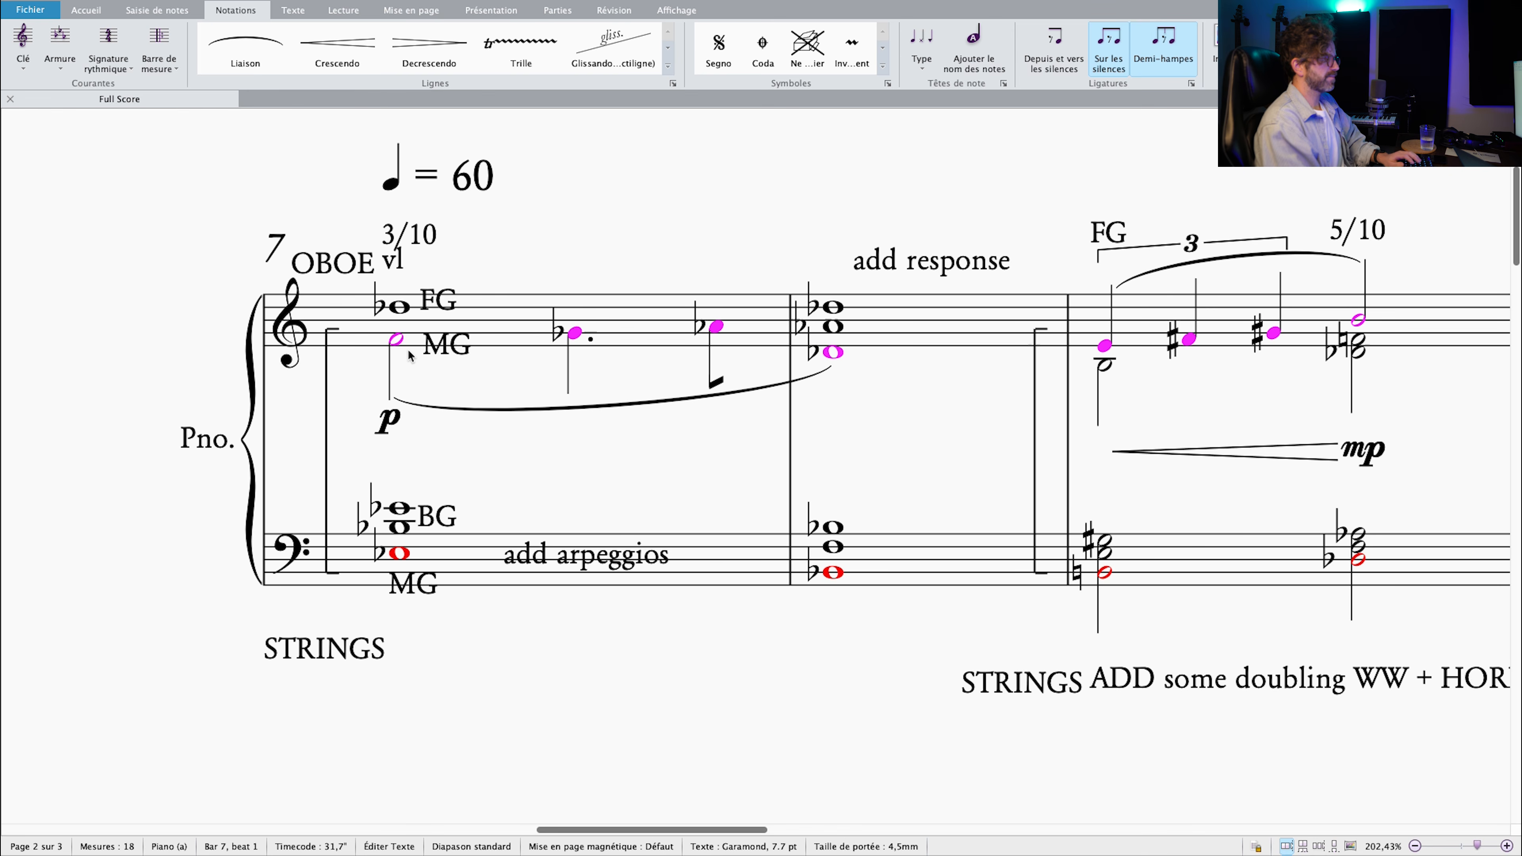
type("n.1")
key("Escape")
Move the vln.1 text inside the treble staff, directly after the MG label of bar 7.
key("super+Left")
key("super+Left")
key("super+Left")
key("super+Left")
key("super+Left")
key("super+Left")
key("super+Down")
key("super+Down")
key("super+Down")
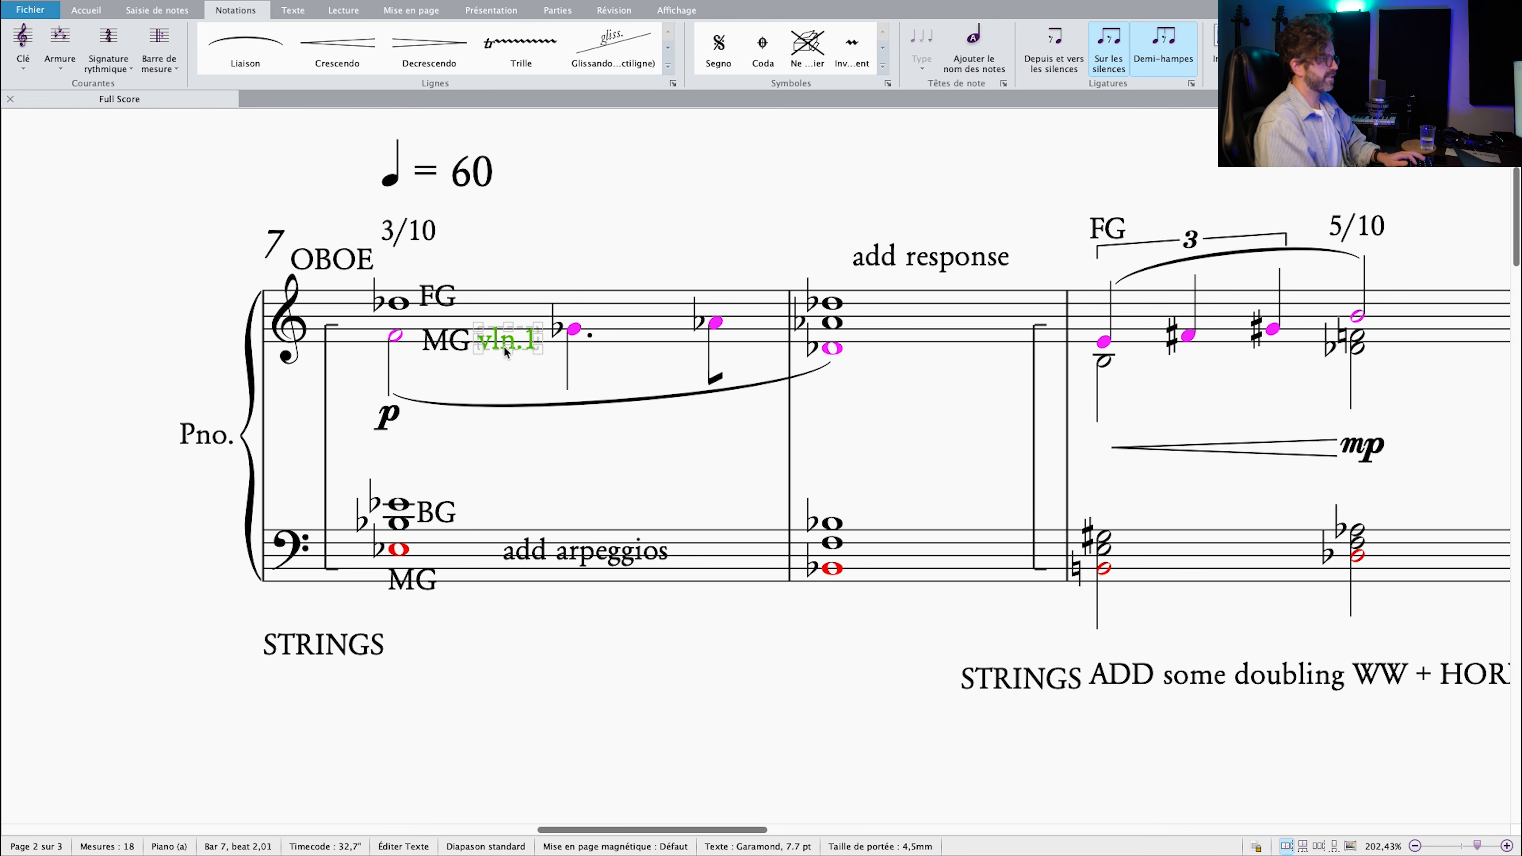
Copy the vln.1 text to bar 9 and place it above the first magenta melody notes, under the slur.
left_click(1149, 383, "alt")
left_click_drag(1148, 375, 1142, 314)
left_click(1121, 368)
key("Escape")
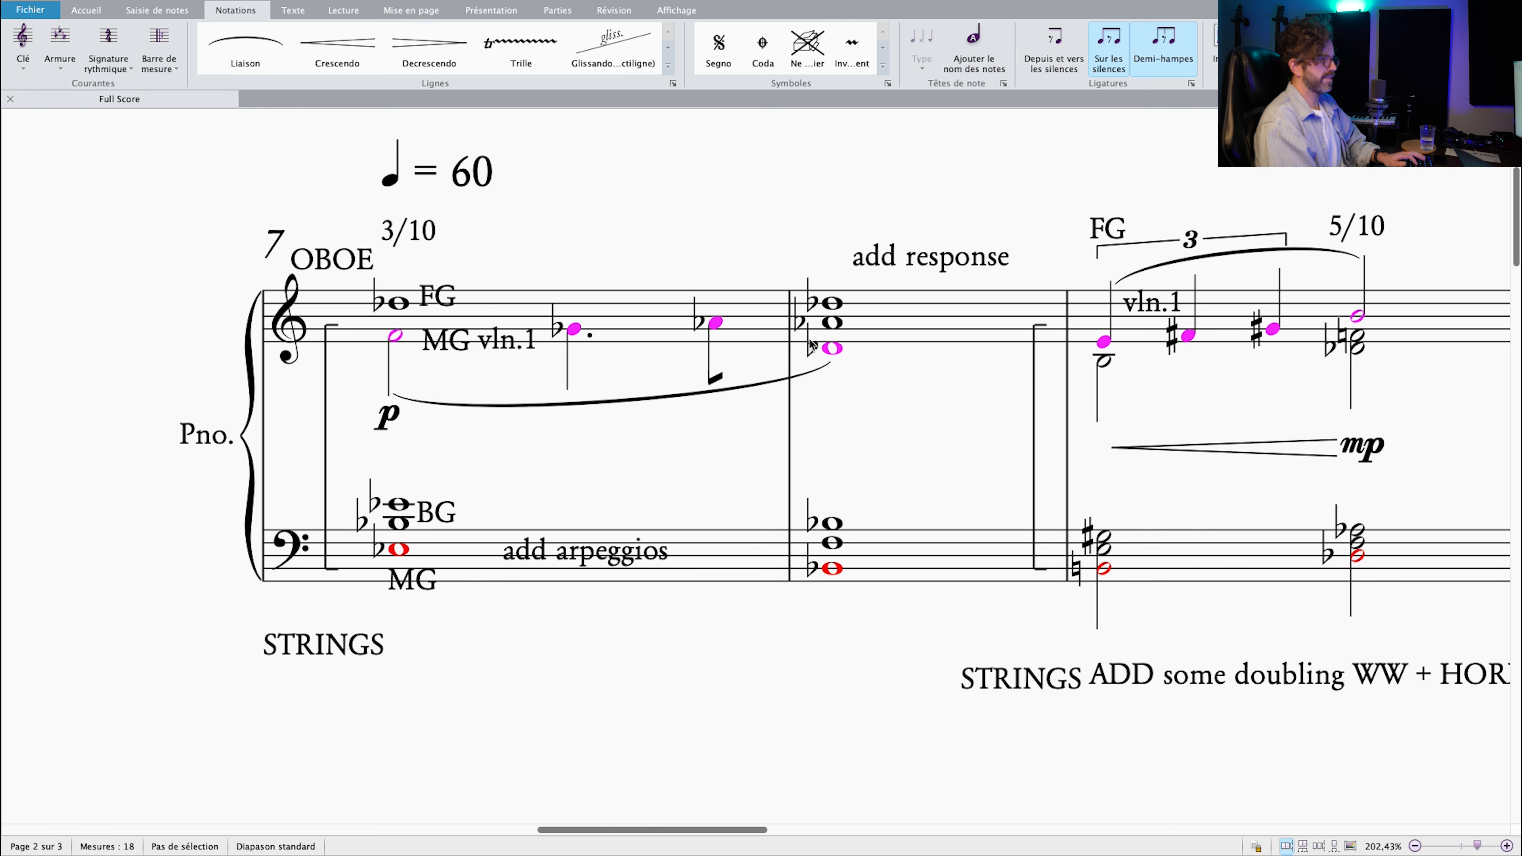
Examine bar 9 and its doubling annotation, and select the bar's treble staff for a closer view.
left_click_drag(947, 402, 868, 391)
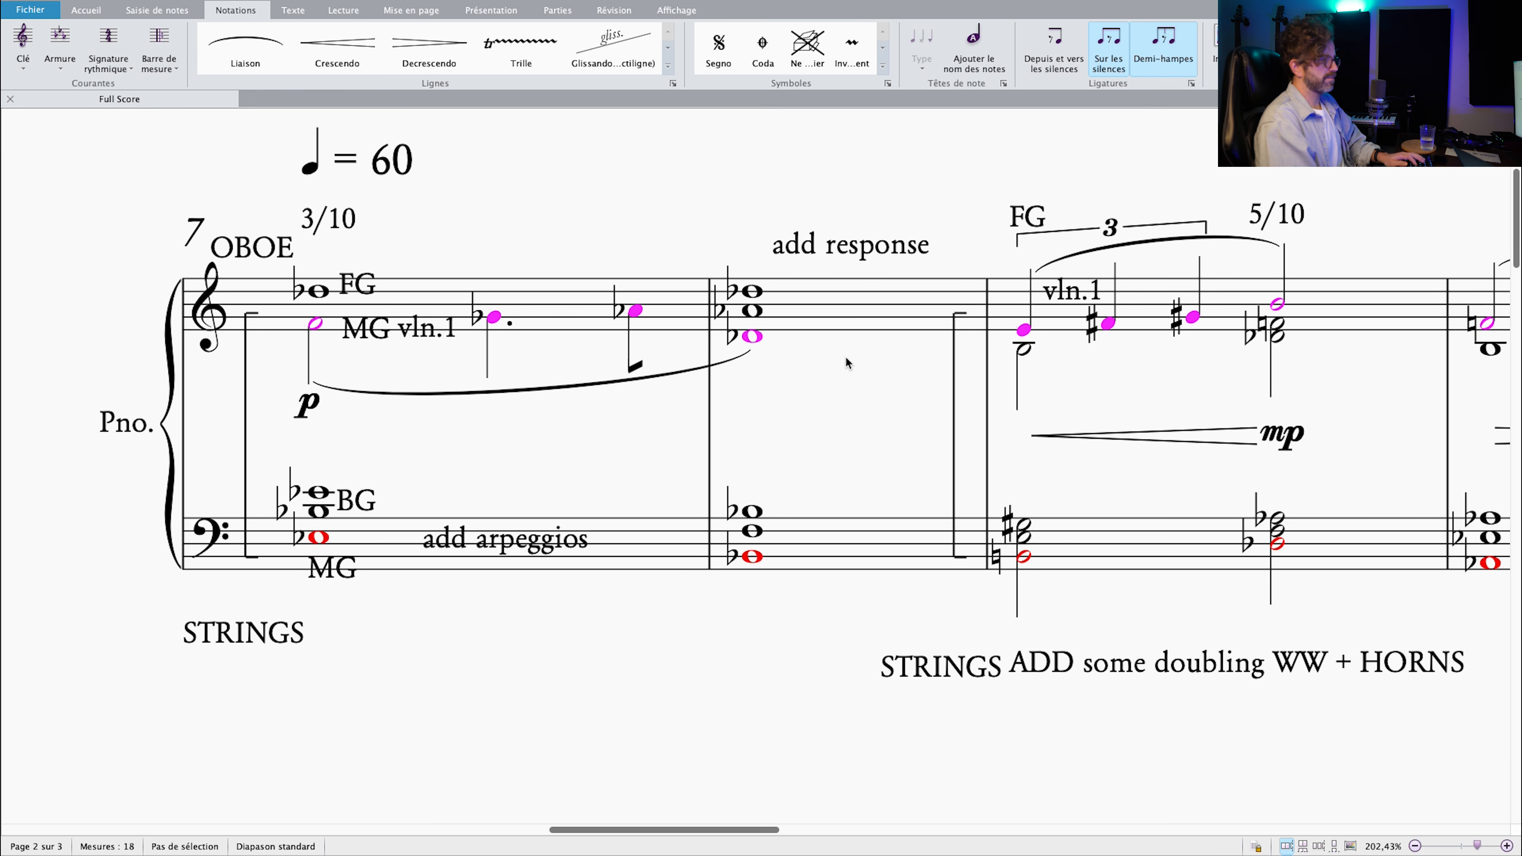
scroll(881, 388, "down", 2)
scroll(835, 397, "down", 3)
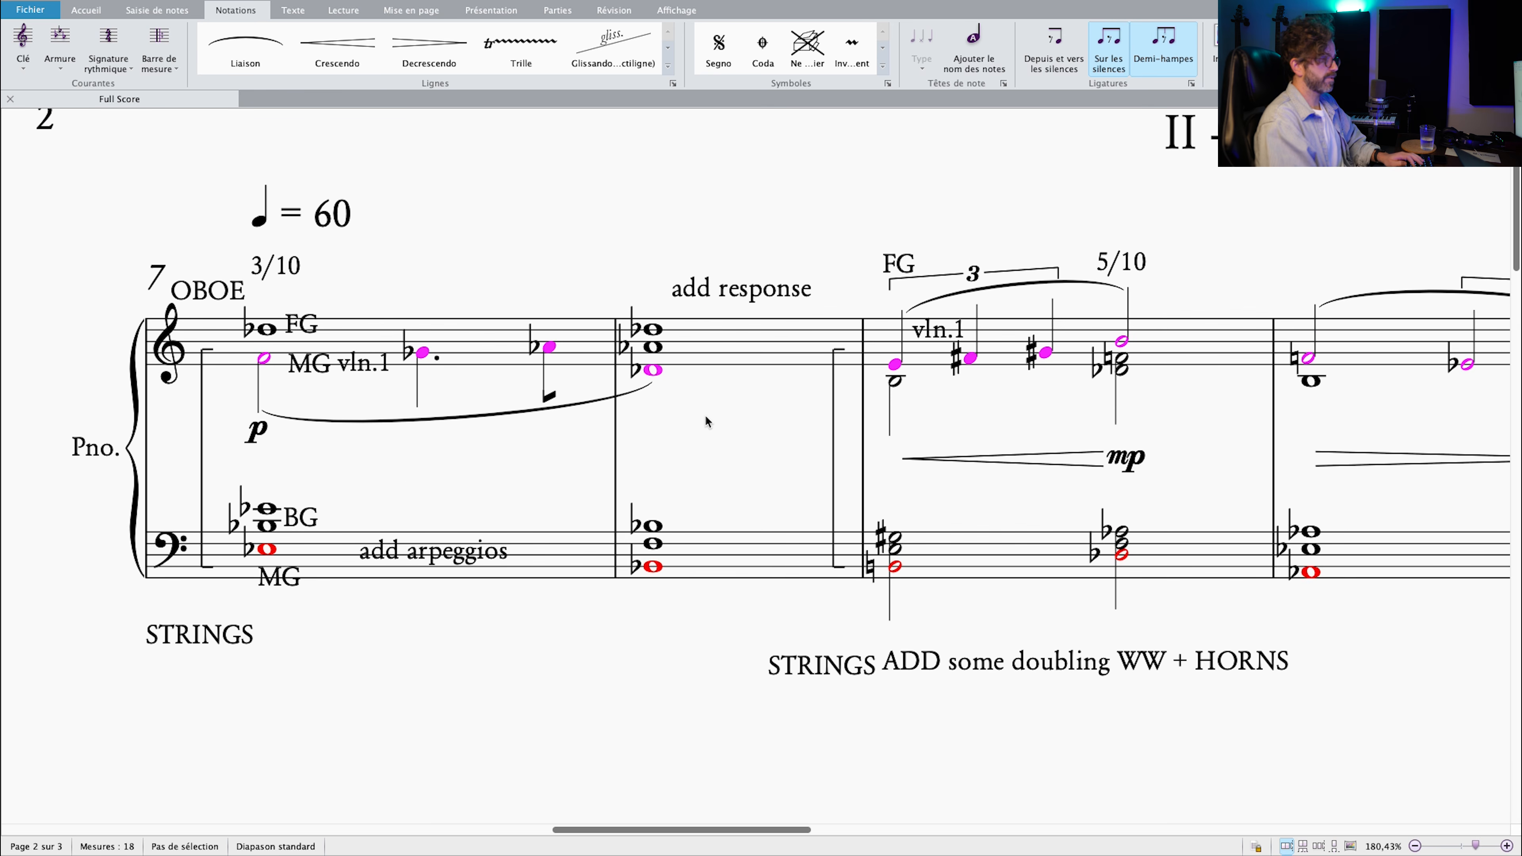
left_click_drag(978, 389, 896, 381)
left_click_drag(799, 547, 697, 442)
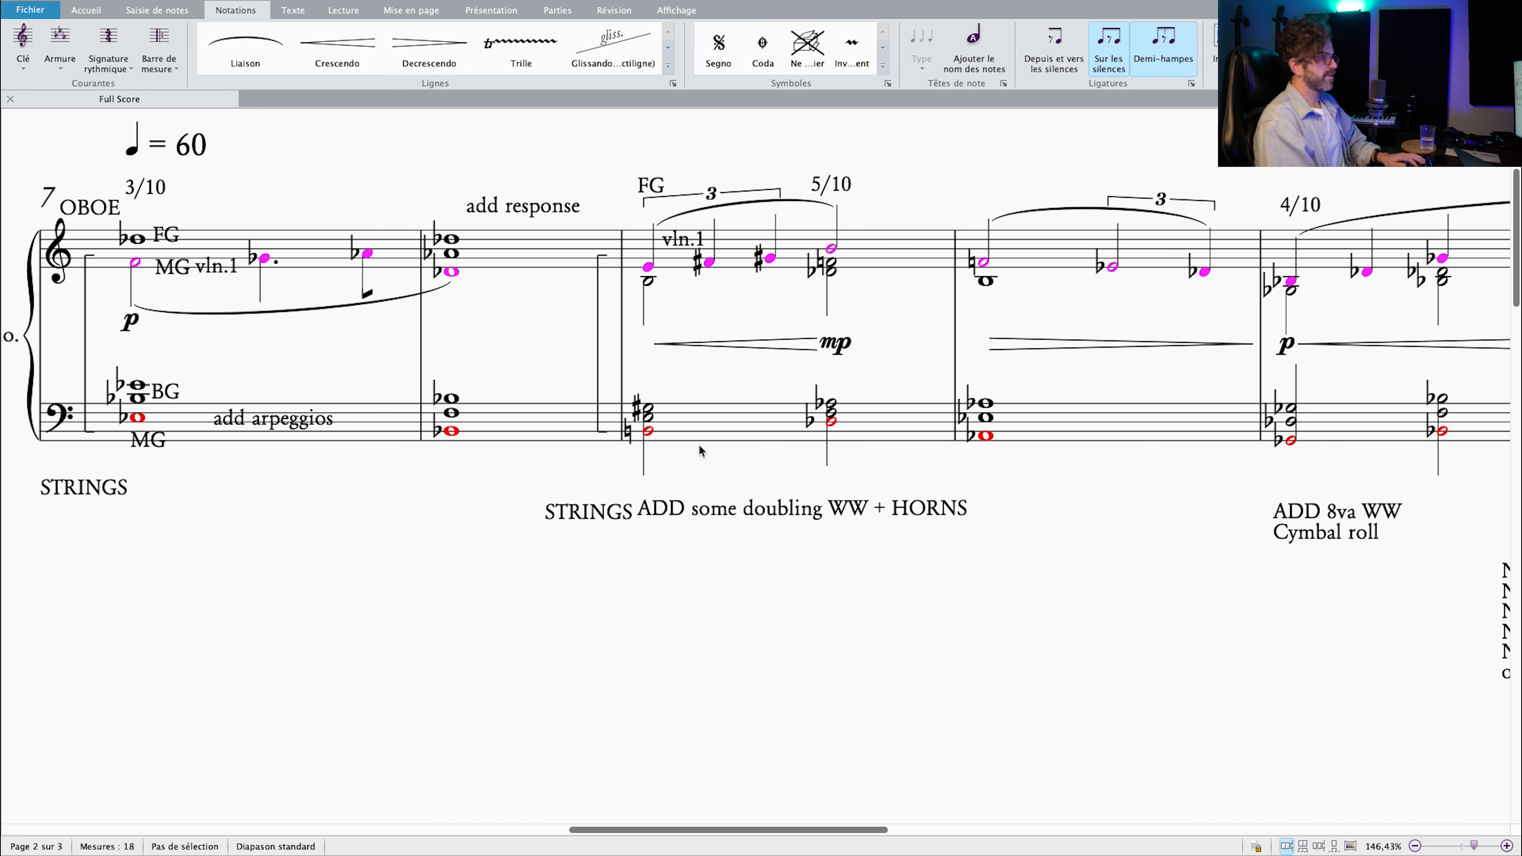
left_click(659, 520)
left_click(688, 417)
left_click(739, 514)
left_click(893, 570)
left_click(755, 426)
left_click(706, 312)
left_click(655, 264)
scroll(655, 264, "up", 3)
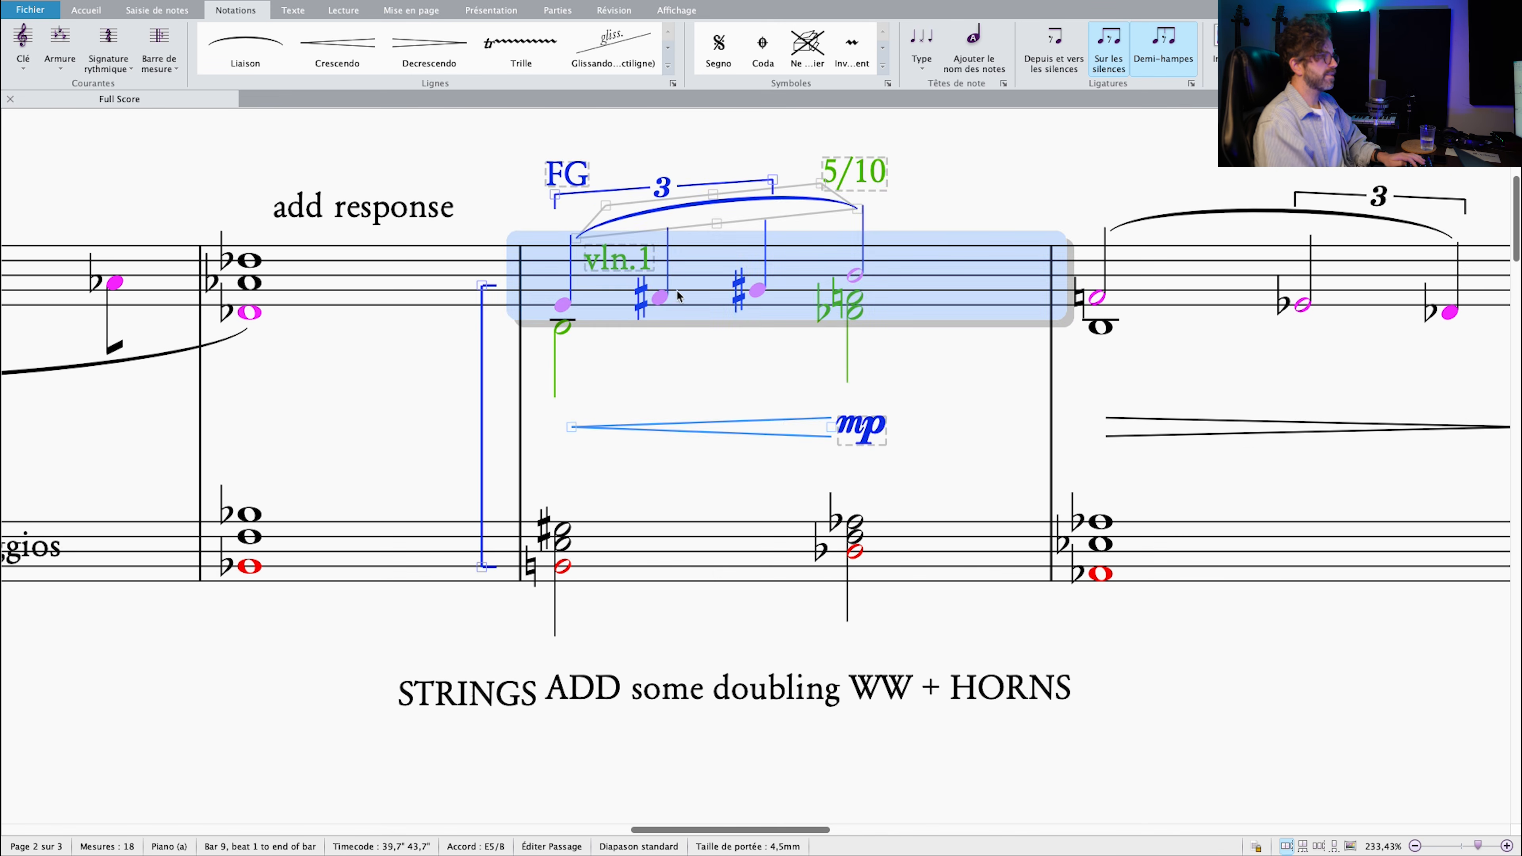
Select the first magenta note of bar 9, check the "ADD some doubling WW + HORNS" annotation, and clear the selection.
left_click(568, 307)
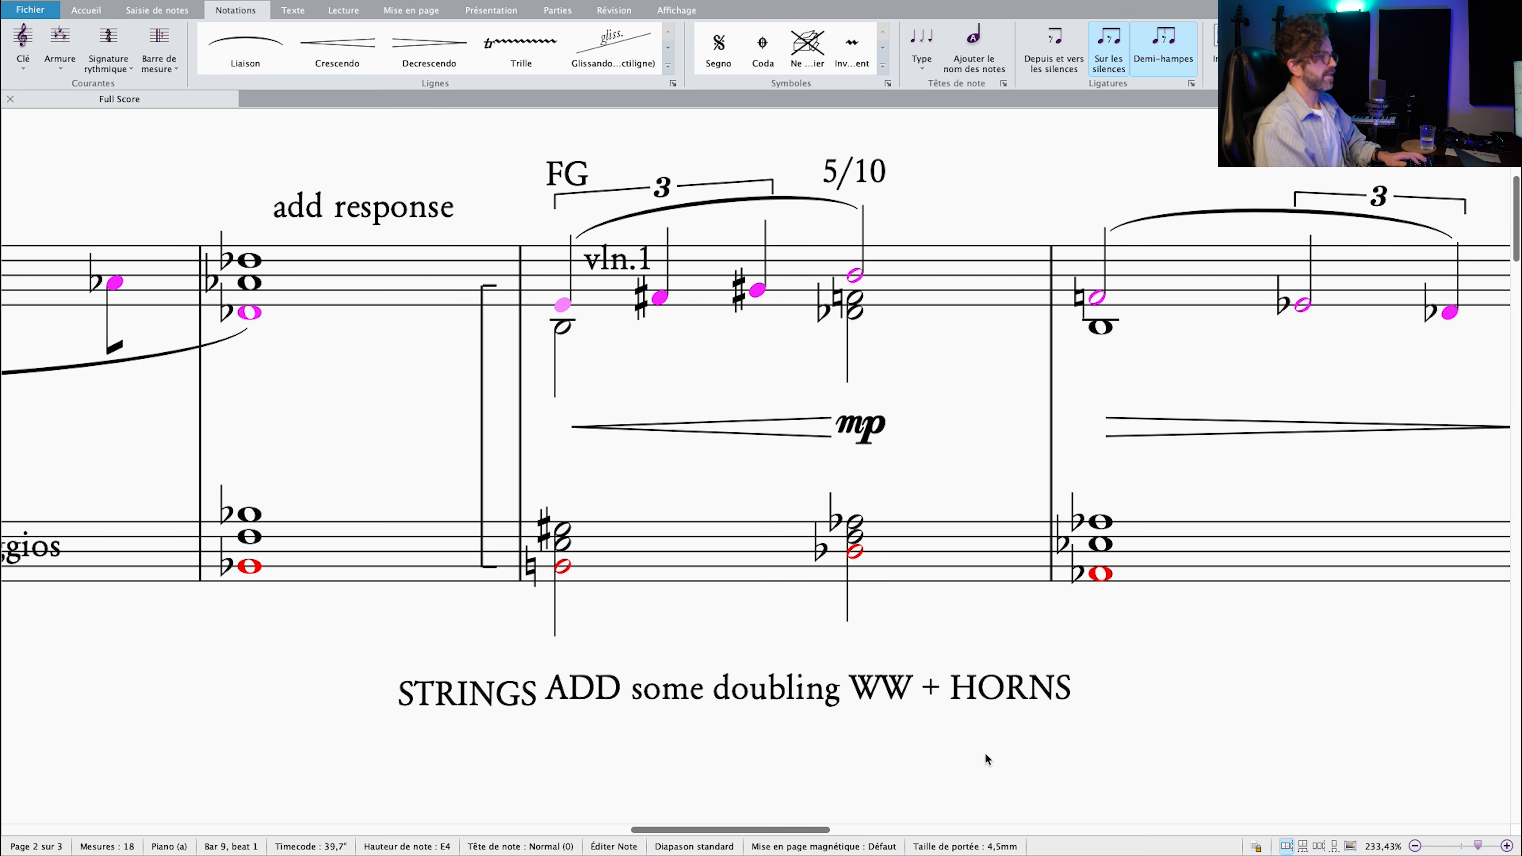
left_click(1008, 694)
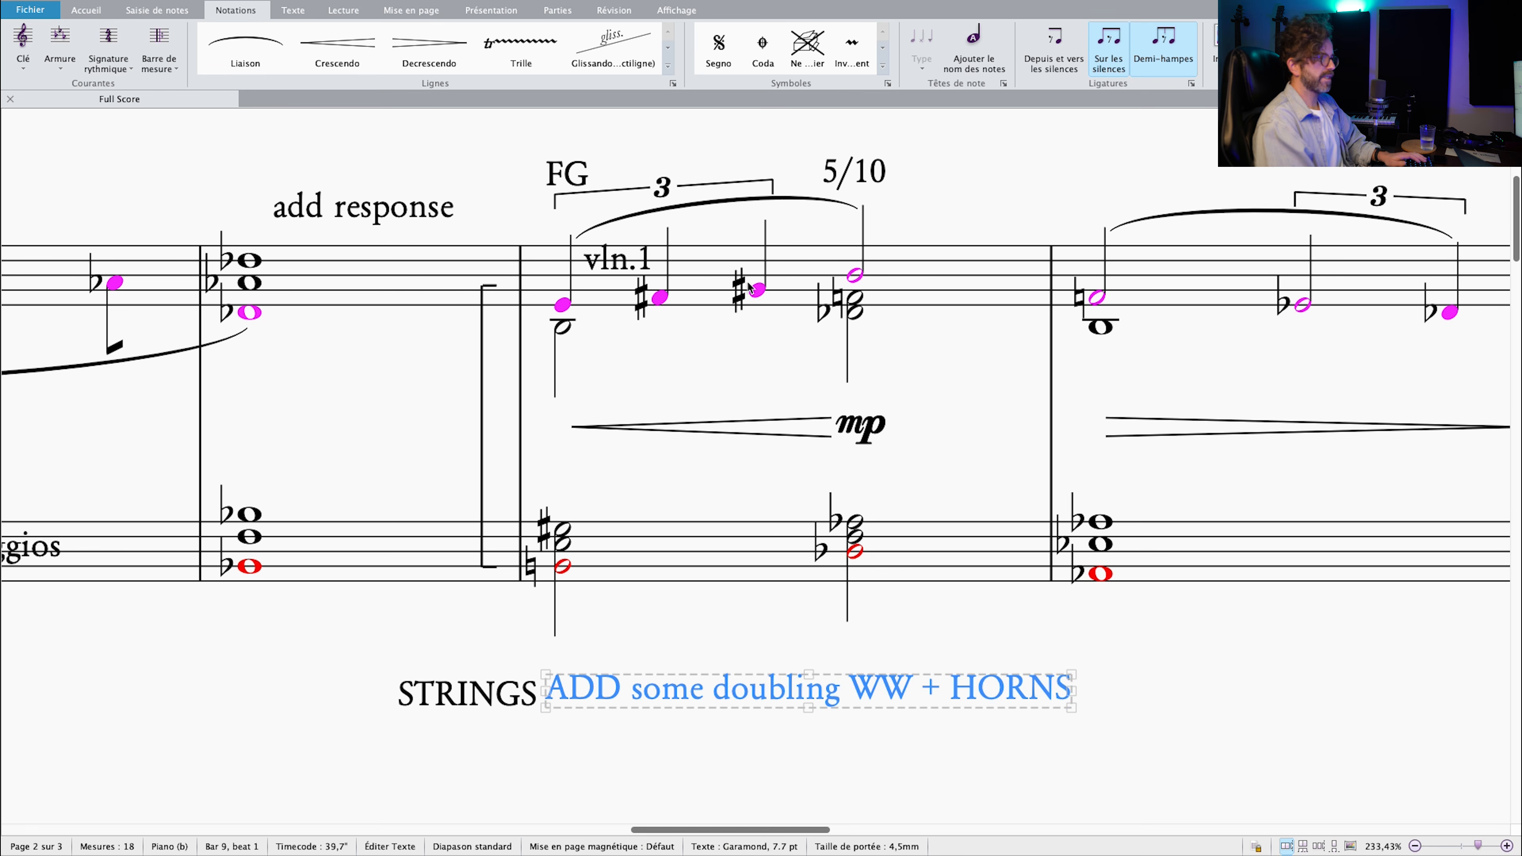
left_click(639, 339)
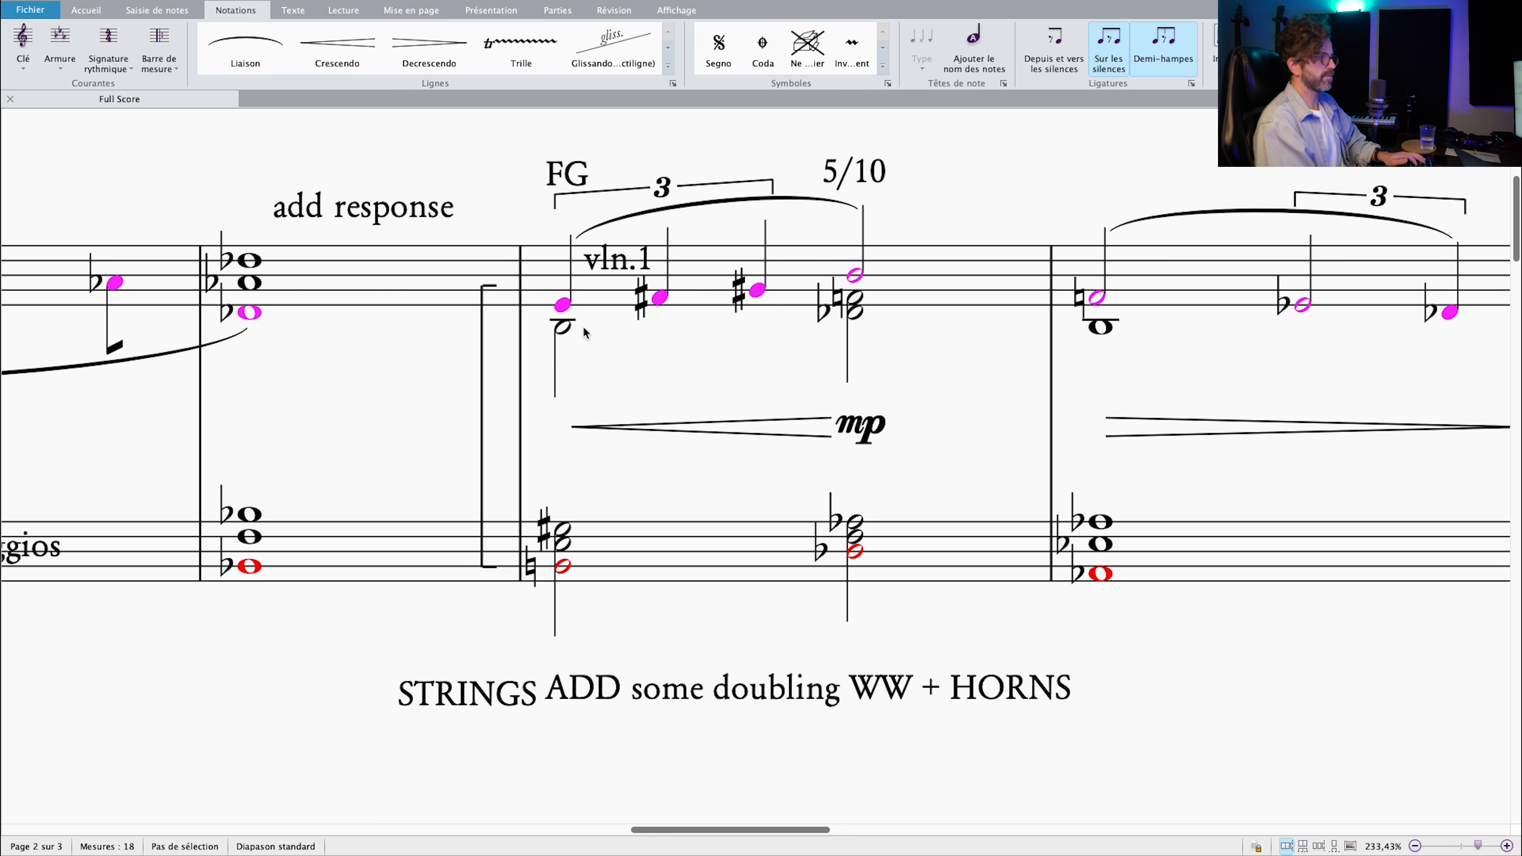
left_click(591, 700)
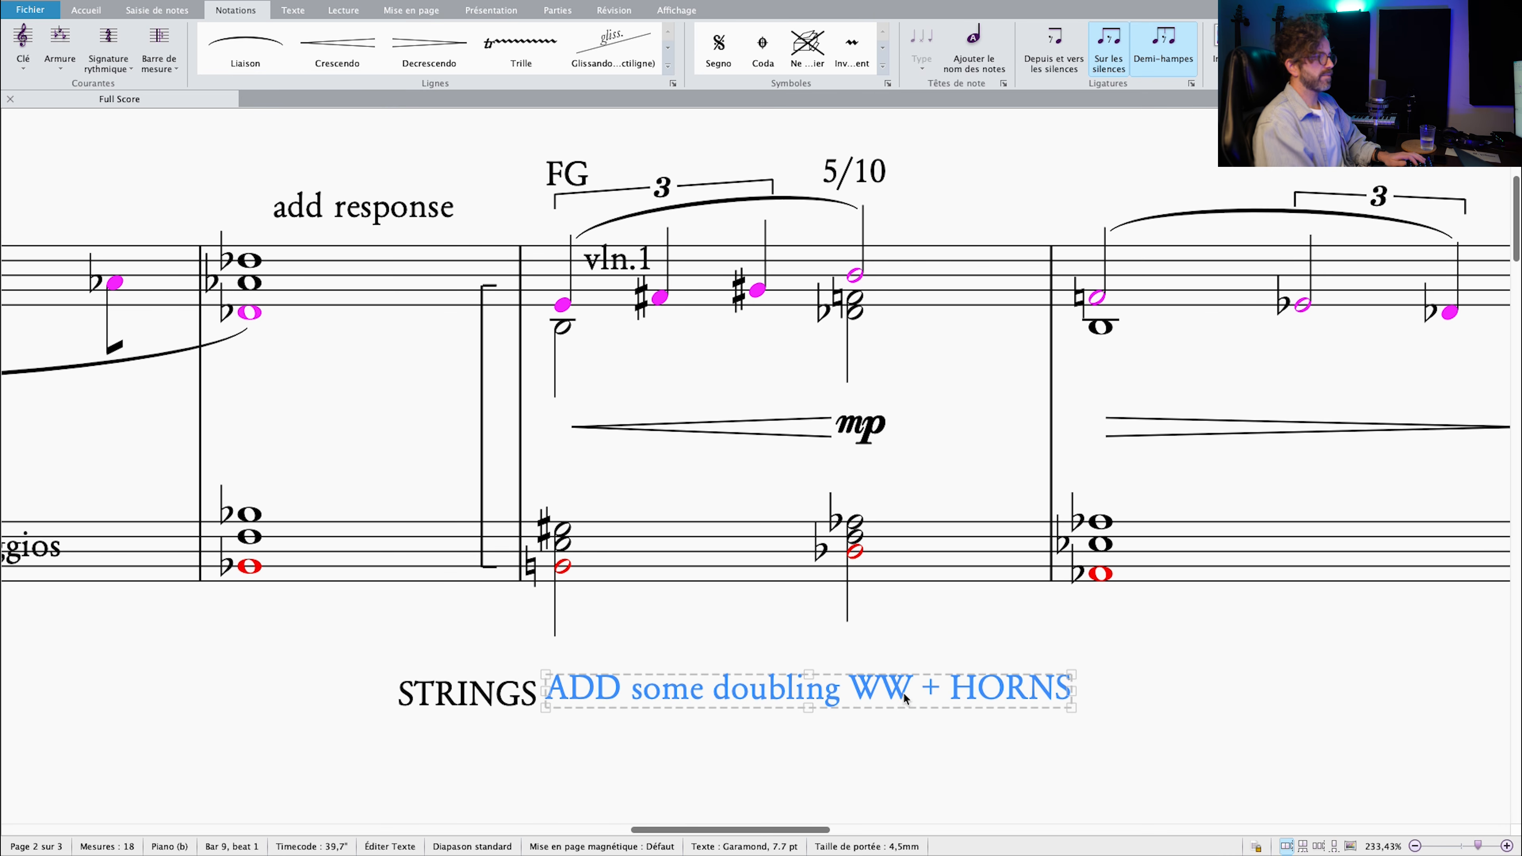
left_click(662, 400)
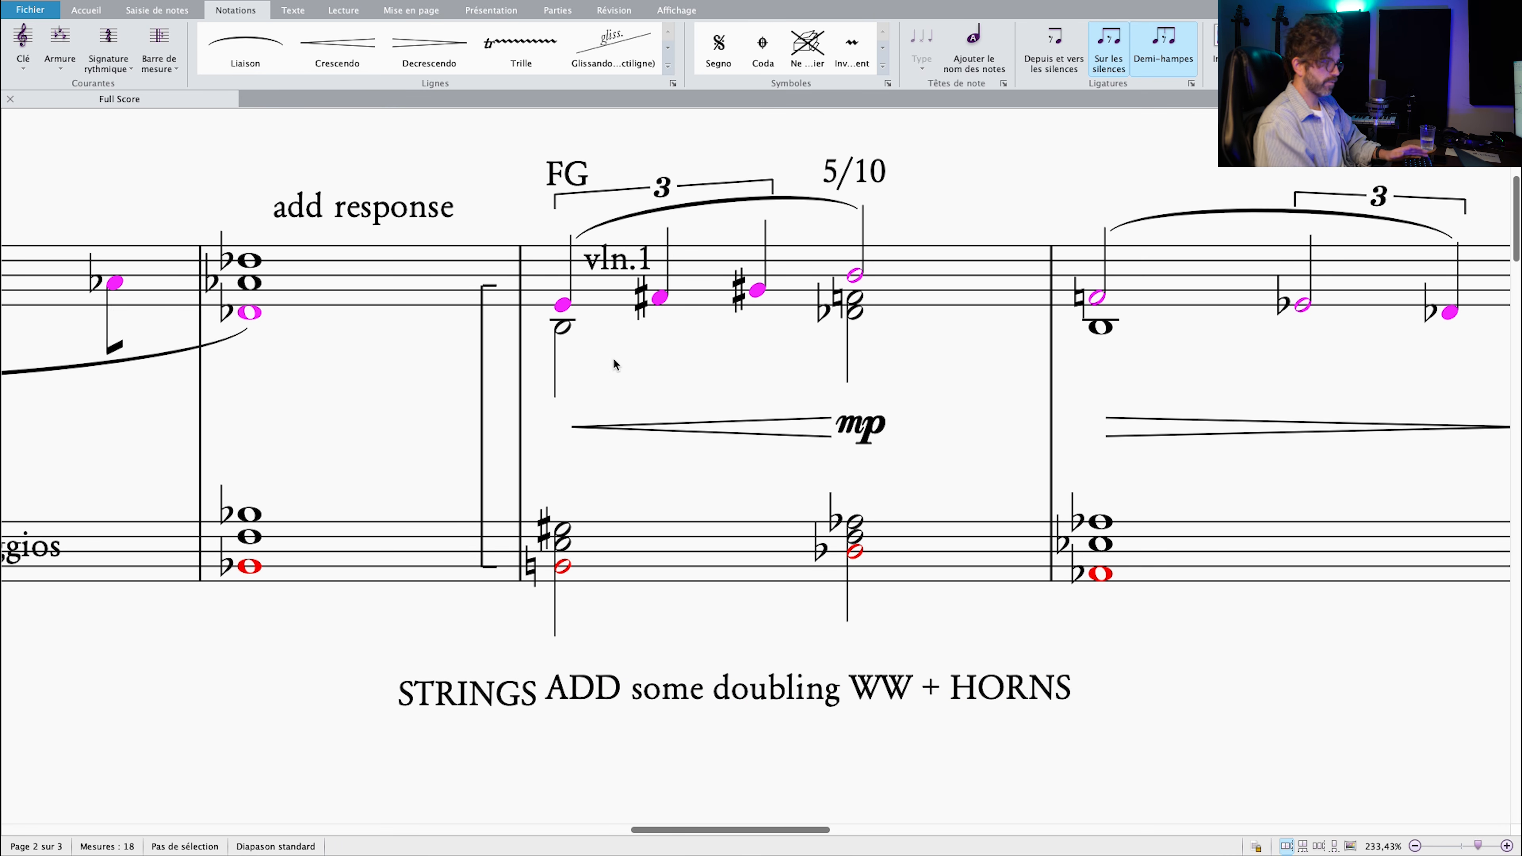
Select the two red bass notes of bar 9 and clear the selection.
key("super+minus")
left_click_drag(641, 564, 791, 523)
left_click(767, 500)
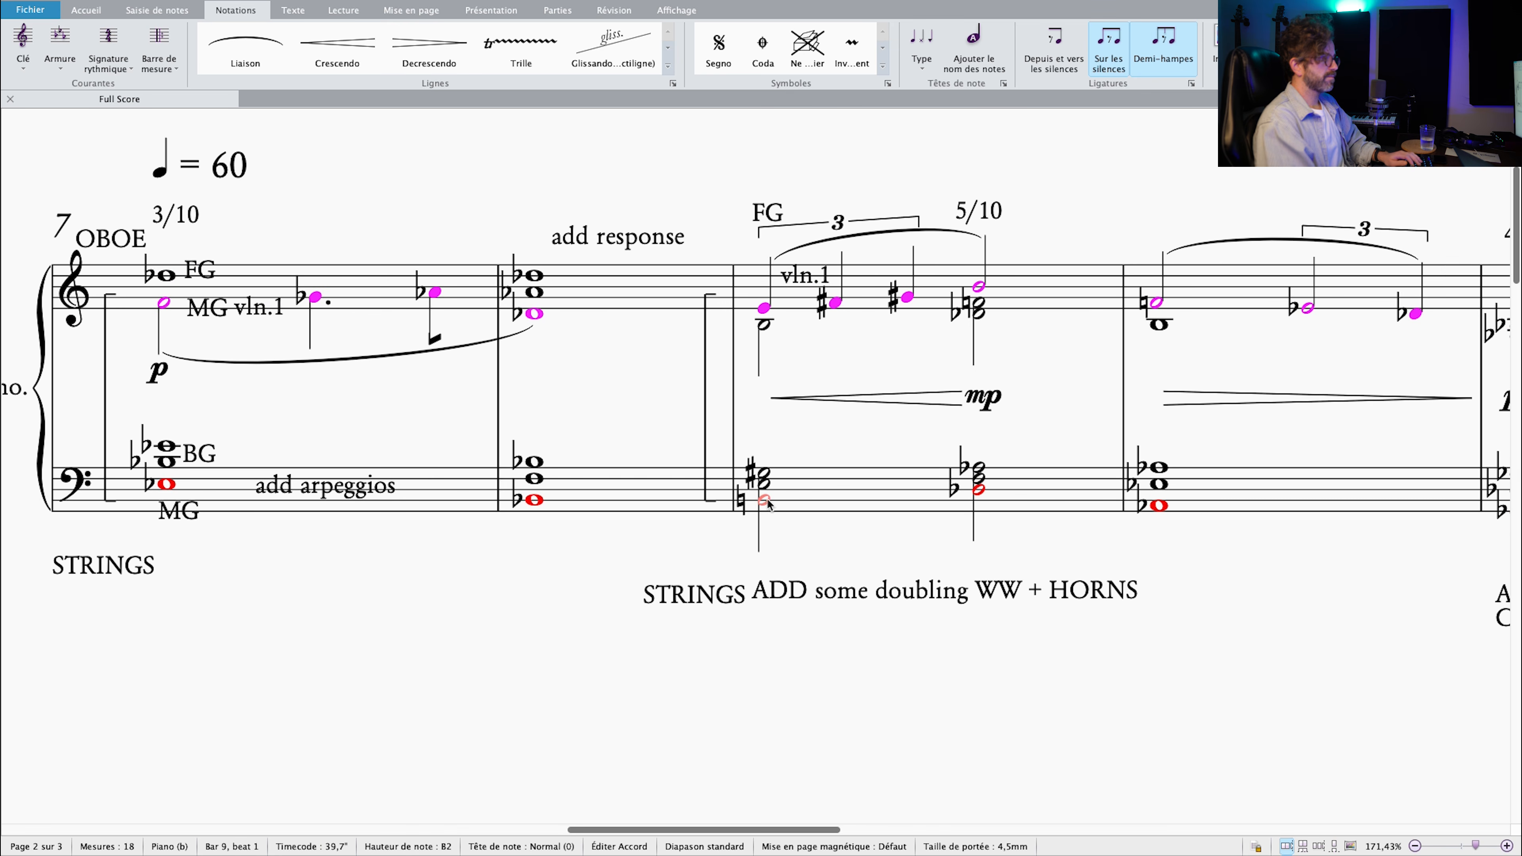
left_click(979, 490, "super")
key("Escape")
Add a second line "8vb" to the STRINGS annotation under bar 9 and move the text below the WW + HORNS doubling annotation.
double_click(728, 596)
key("Return")
type("8vb")
key("Escape")
key("Escape")
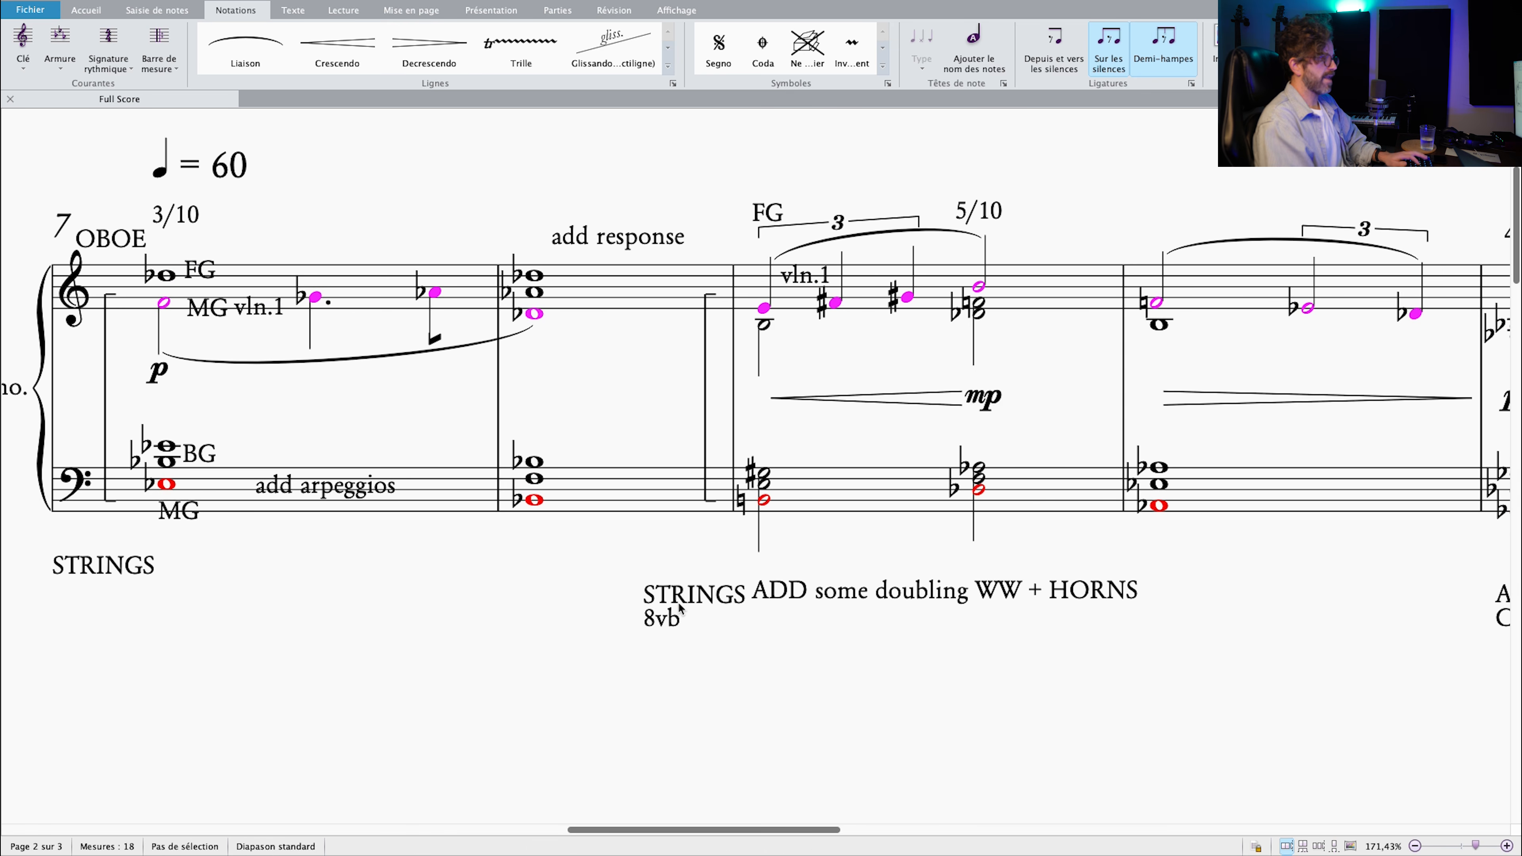
left_click_drag(680, 608, 751, 639)
key("Escape")
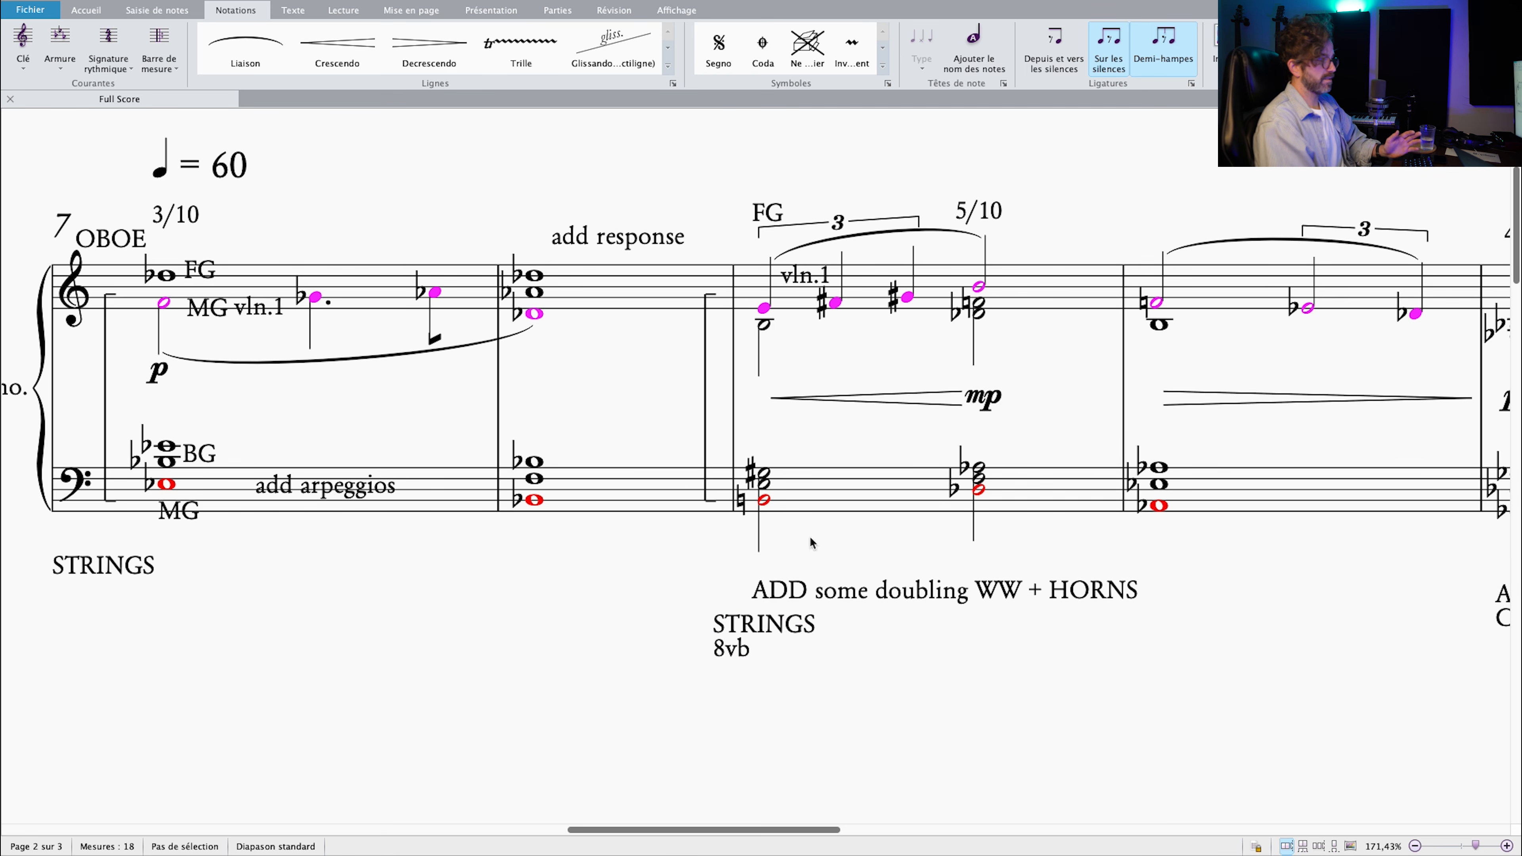
Select the red bass note of the first chord in bar 11.
scroll(810, 533, "right", 1)
scroll(758, 559, "right", 10)
left_click(879, 467)
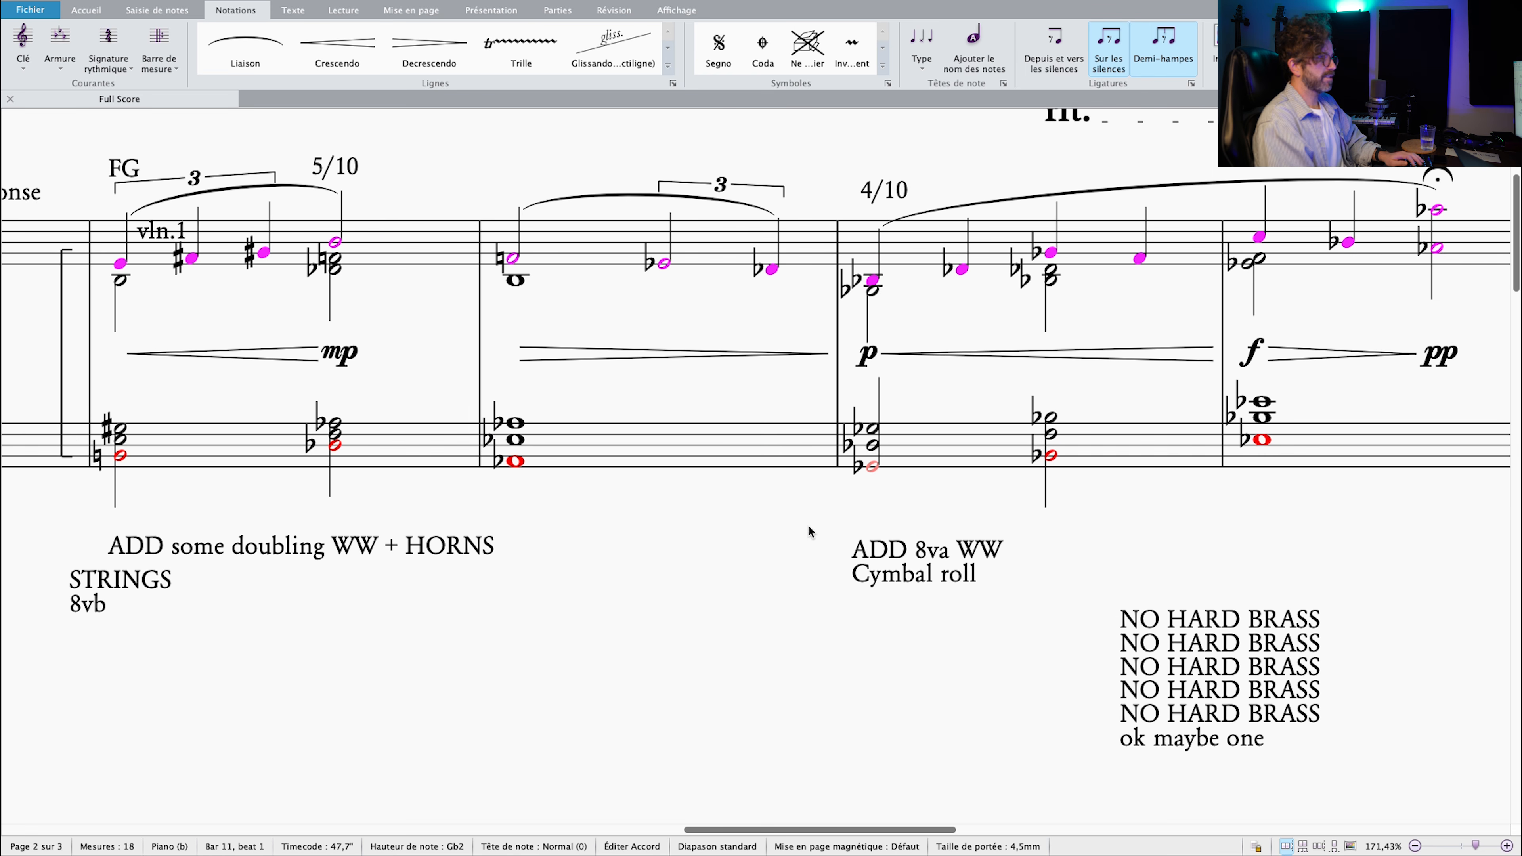
Delete the second line "8vb" from the STRINGS annotation under bar 9, leaving only "STRINGS".
key("ctrl+minus")
double_click(309, 565)
key("BackSpace")
key("BackSpace")
key("BackSpace")
key("Escape")
scroll(551, 573, "left", 2)
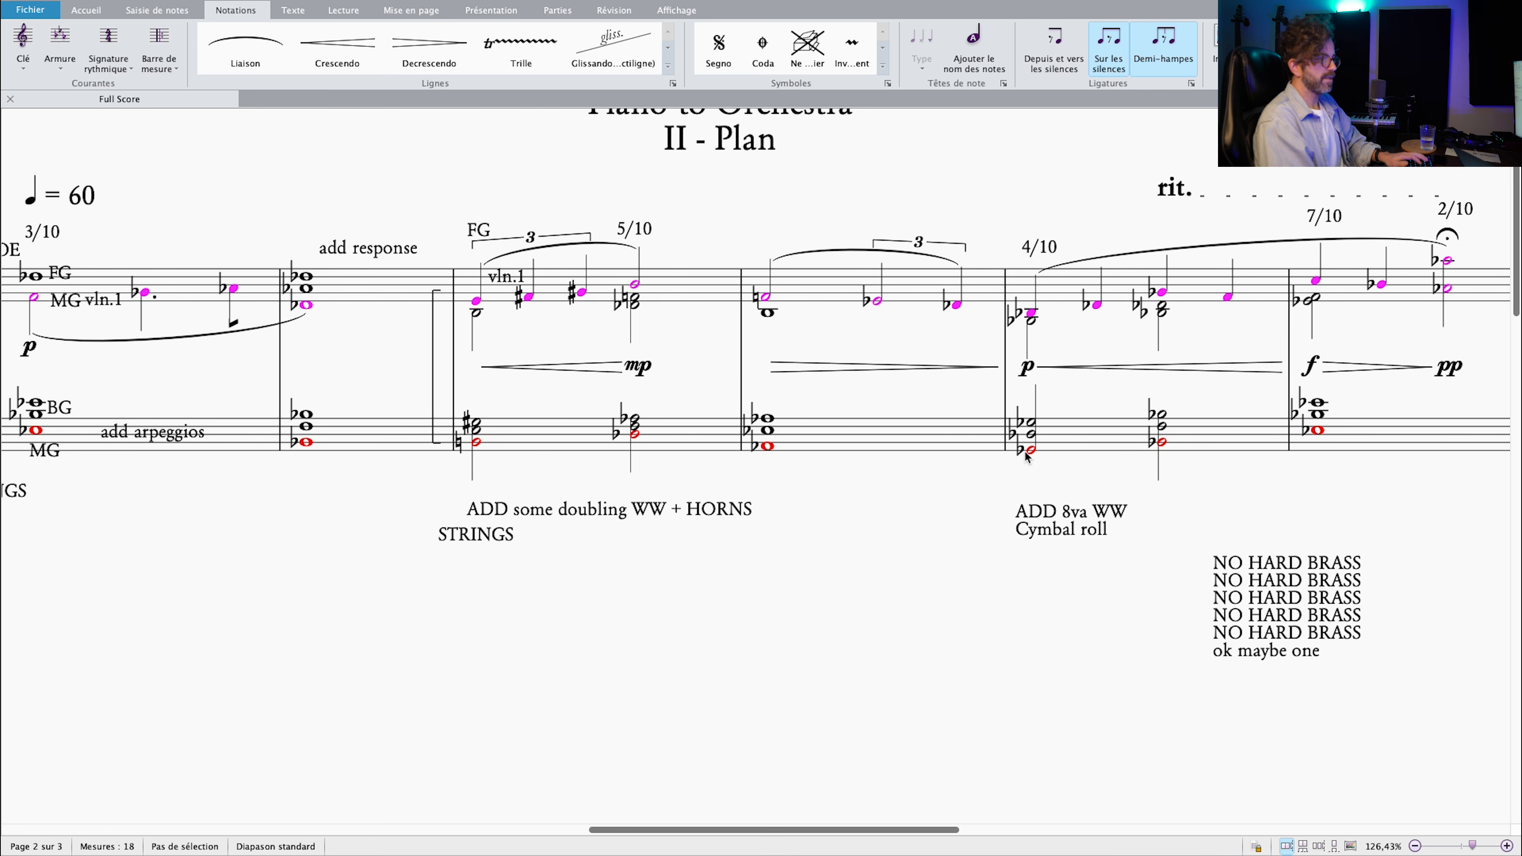
Try doubling the three red bass notes of bars 11 and 12 an octave lower, and undo the doubling.
left_click_drag(1258, 472, 1027, 454)
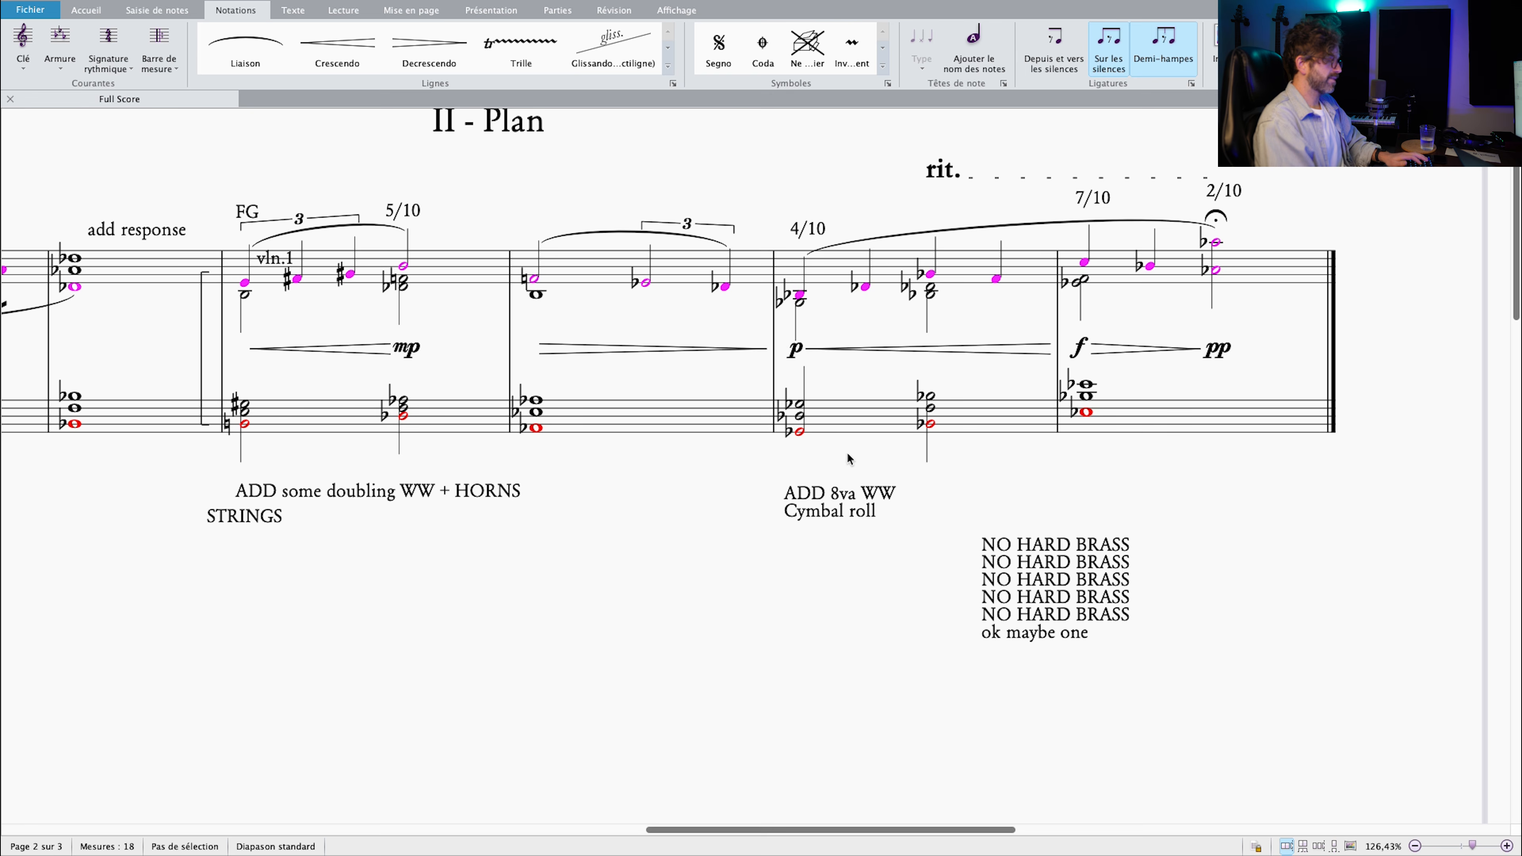
left_click(799, 431)
left_click(930, 423, "super")
left_click(1086, 412, "super")
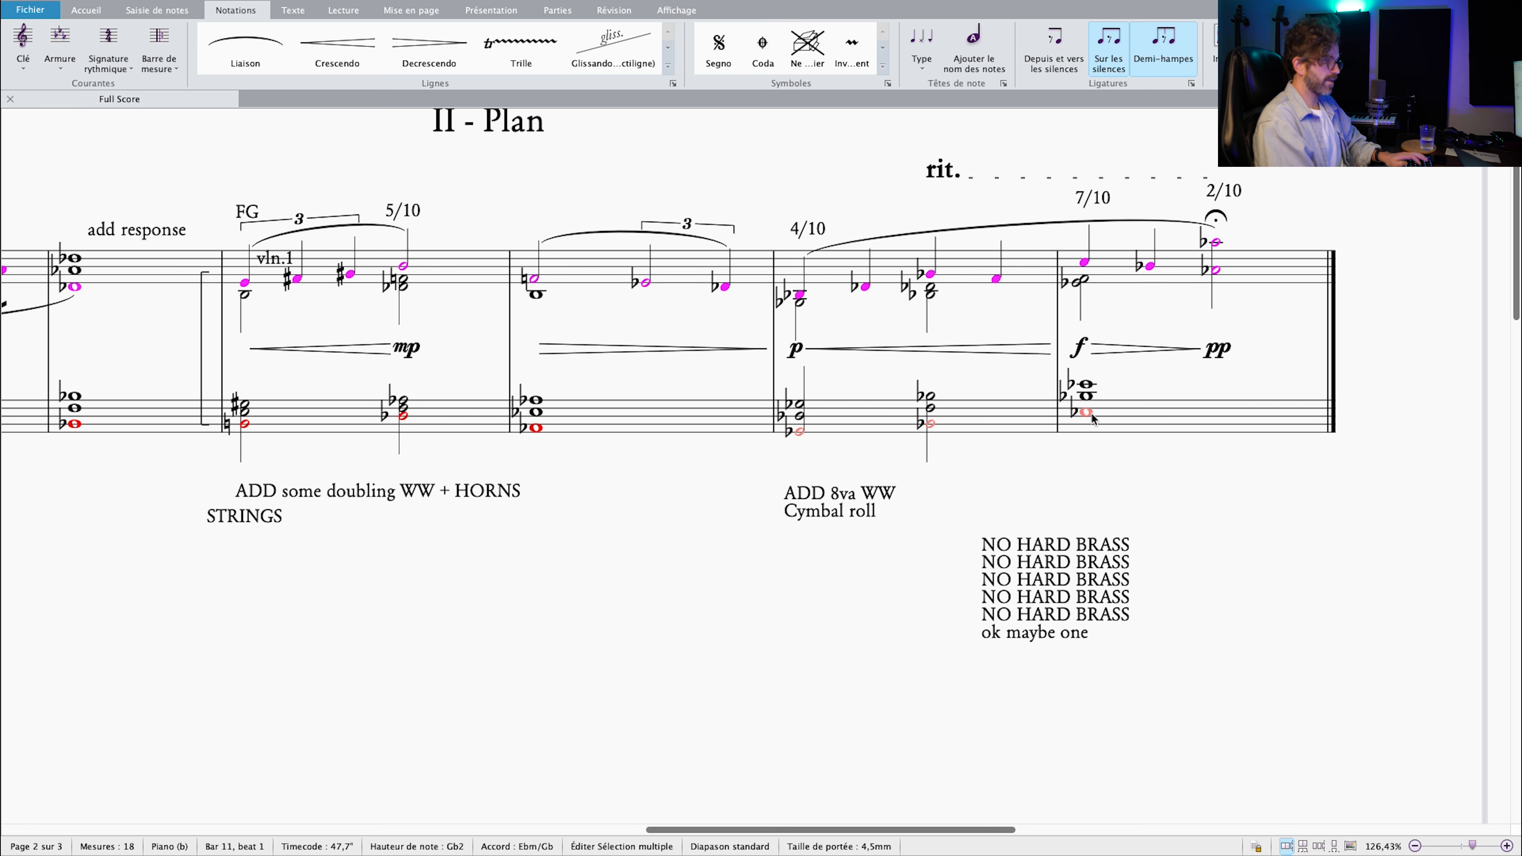
key("shift+8")
key("Escape")
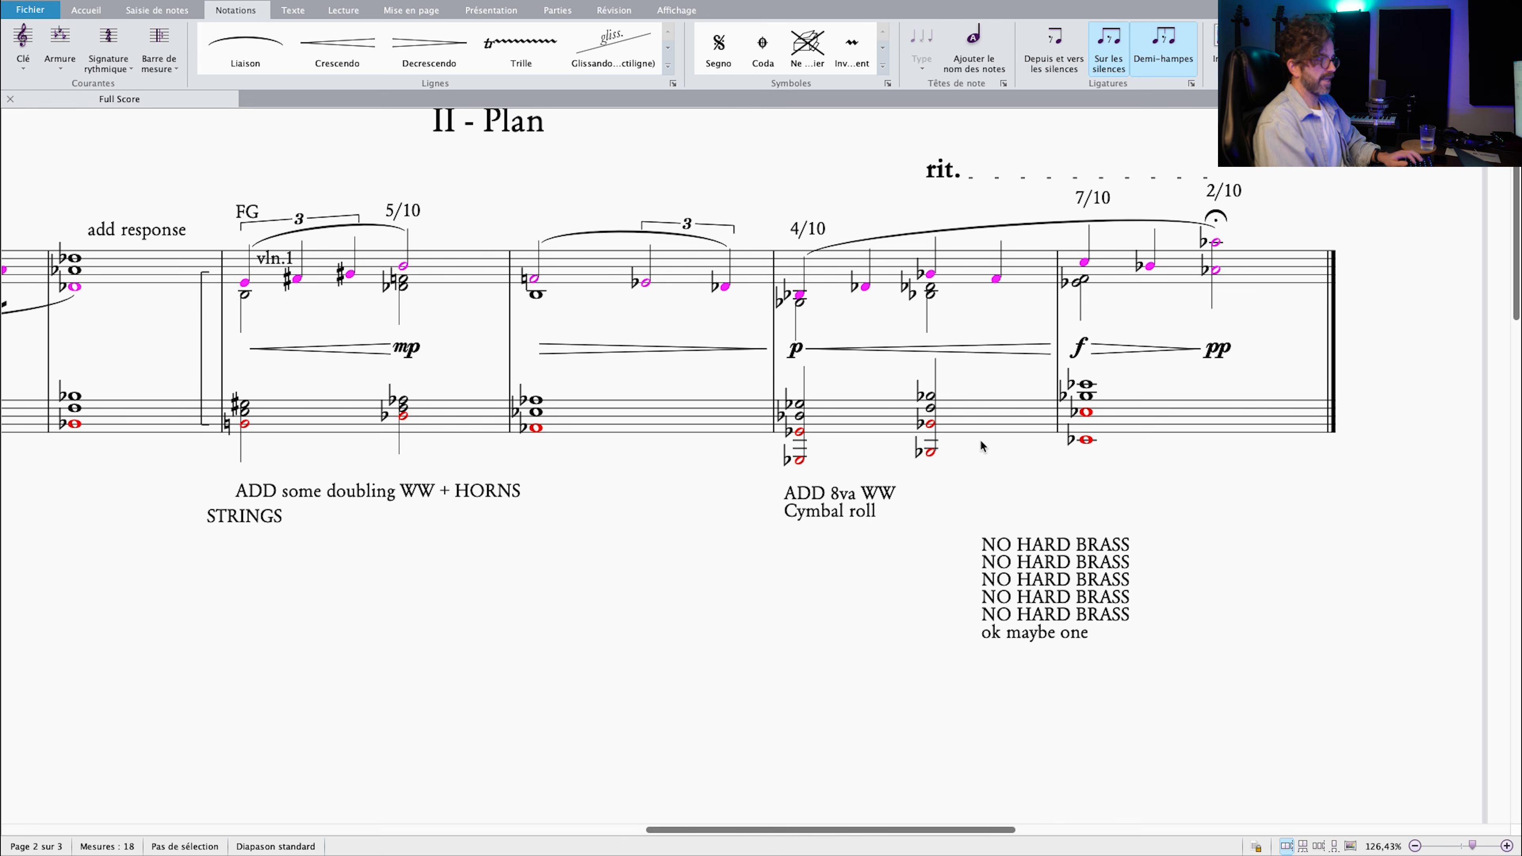
key("super+z")
Select the "ADD 8va WW Cymbal roll" annotation under bar 11, check that bar's treble staff, and clear the selection.
left_click(840, 430)
key("super+equal")
left_click_drag(694, 549, 709, 533)
left_click(649, 560)
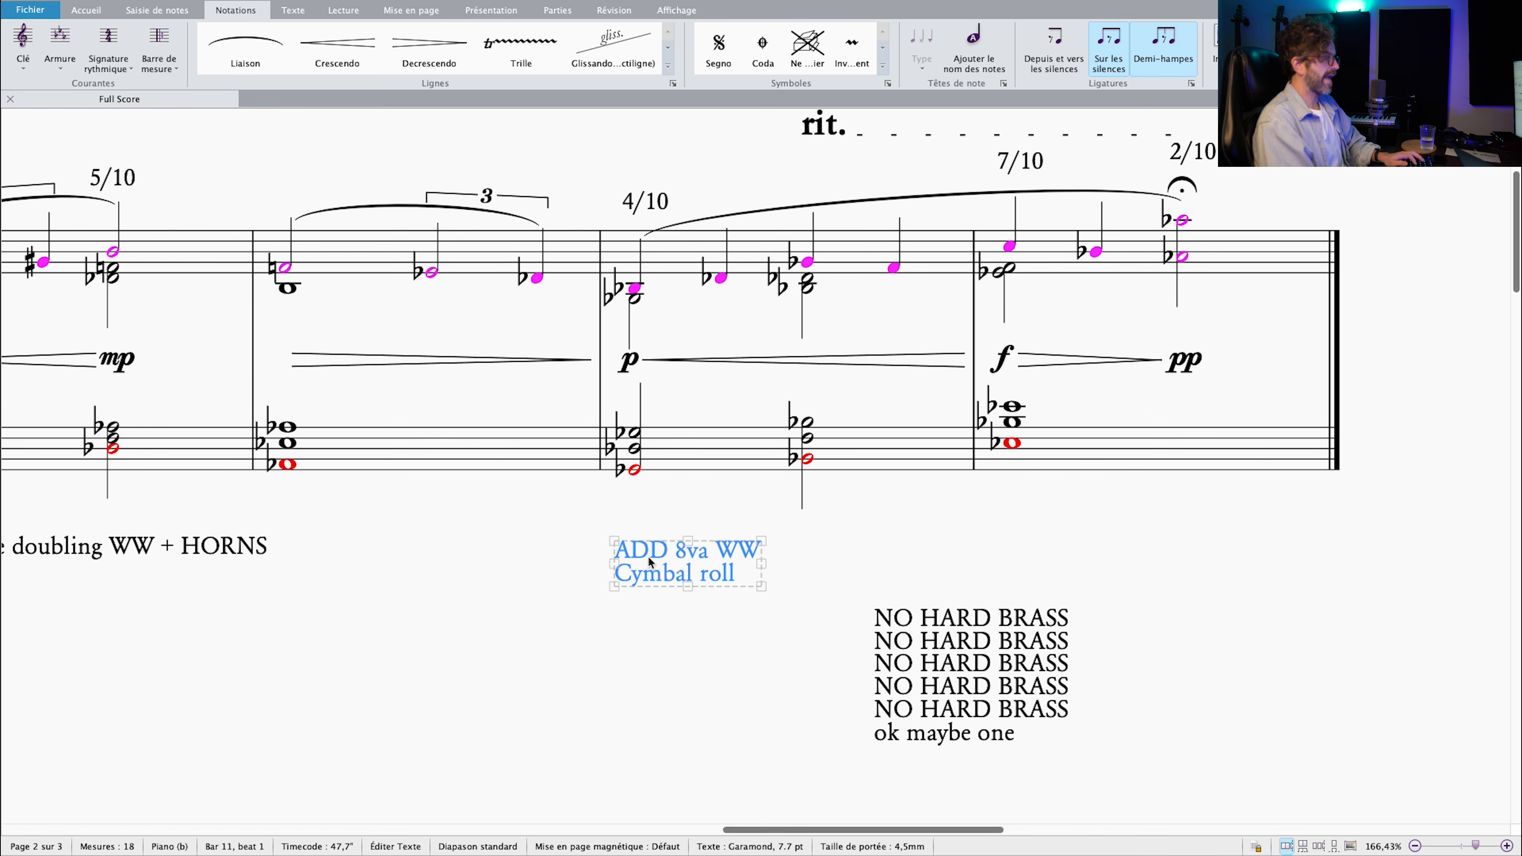
left_click(789, 497)
left_click_drag(700, 328, 680, 377)
left_click(672, 316)
left_click(995, 382)
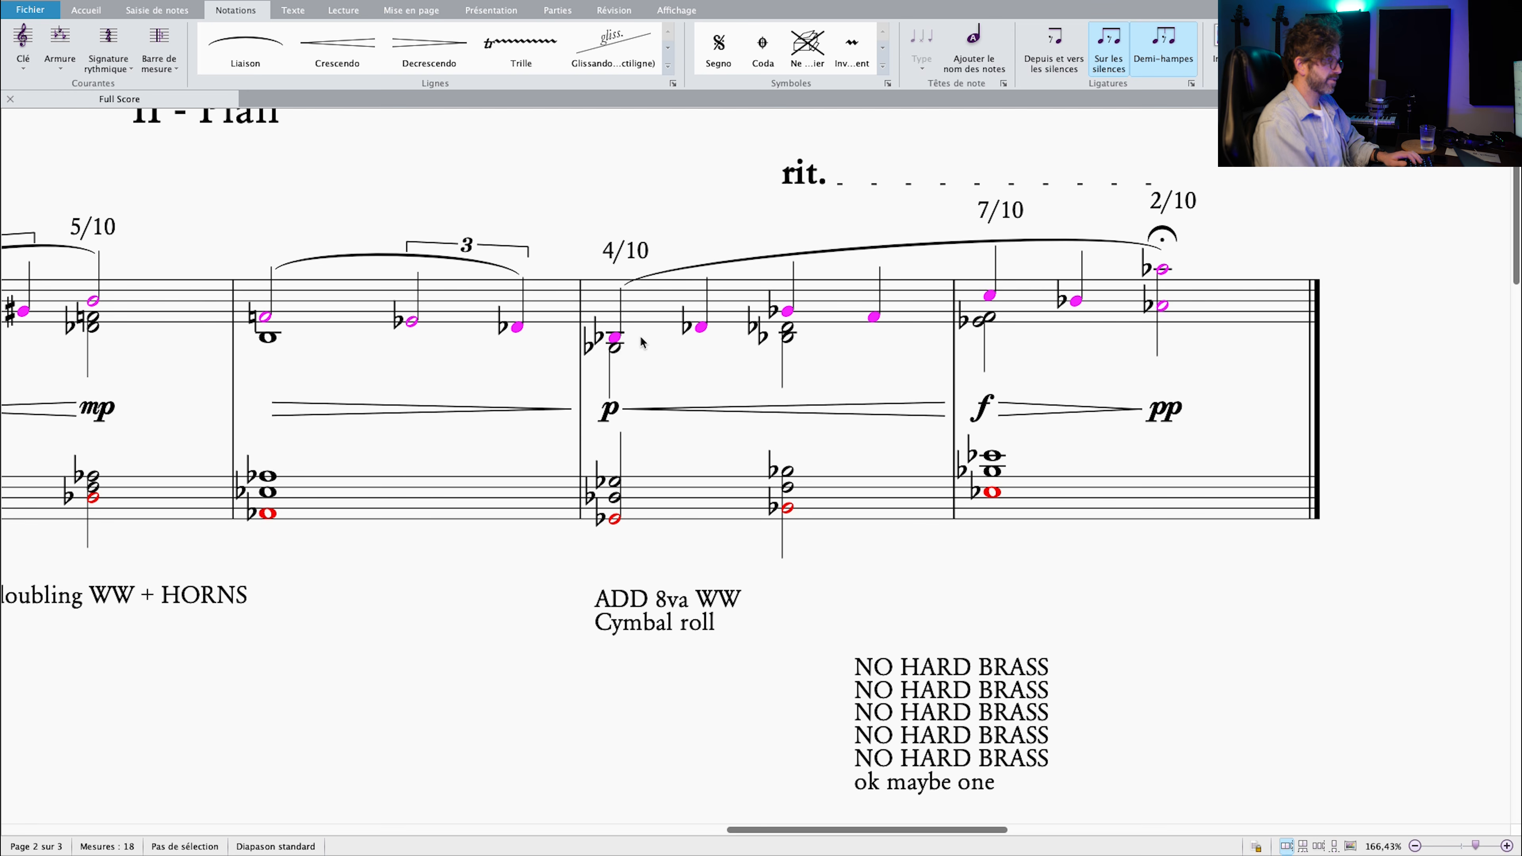
Try doubling the whole treble passage of bars 11 and 12 an octave higher.
left_click(702, 329)
left_click(786, 314, "super")
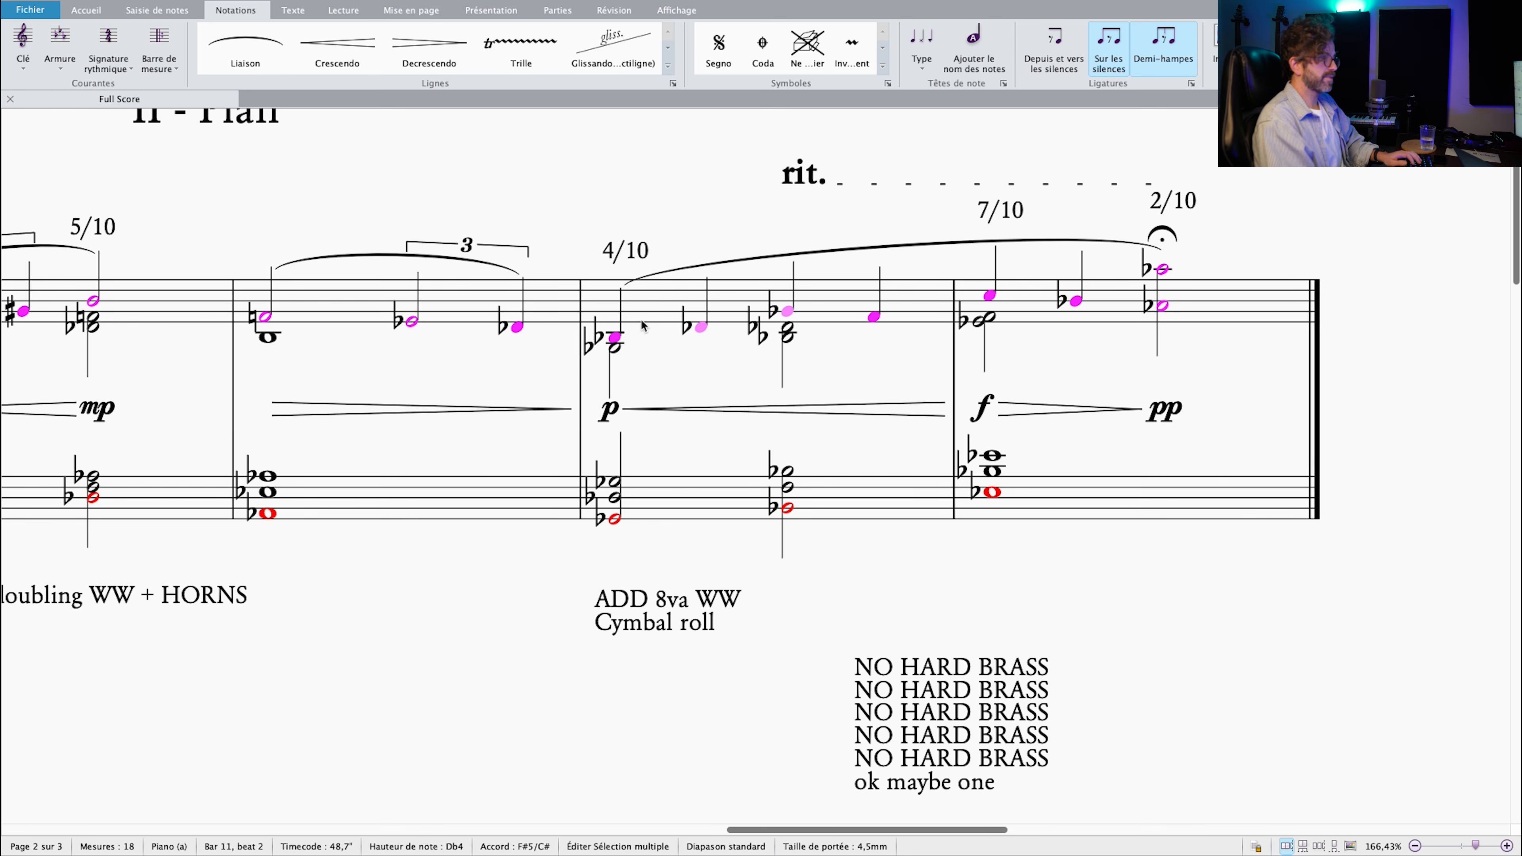
left_click(656, 313)
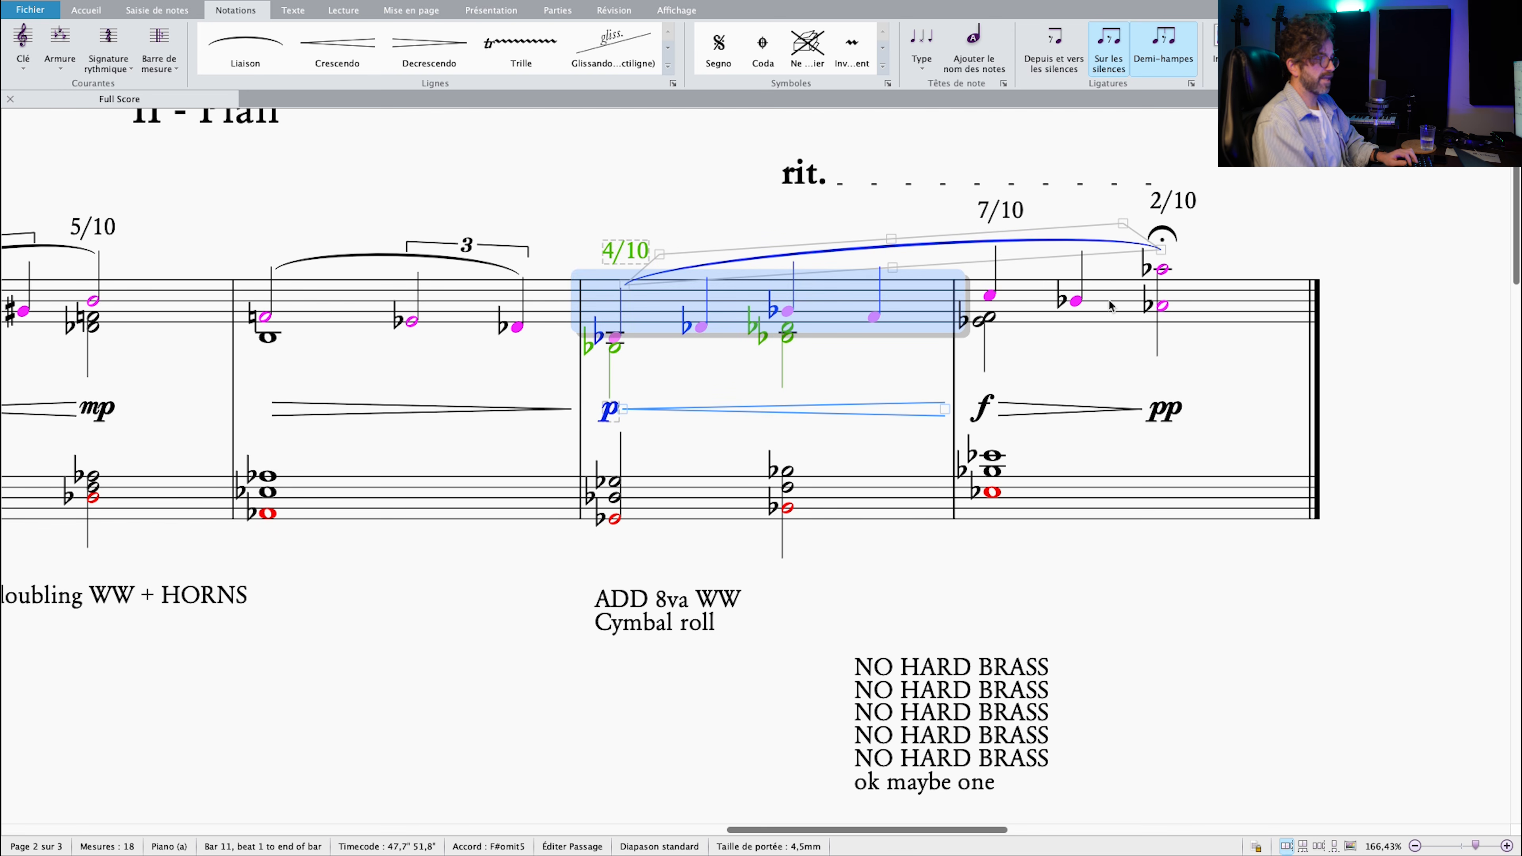
left_click(1164, 311, "shift")
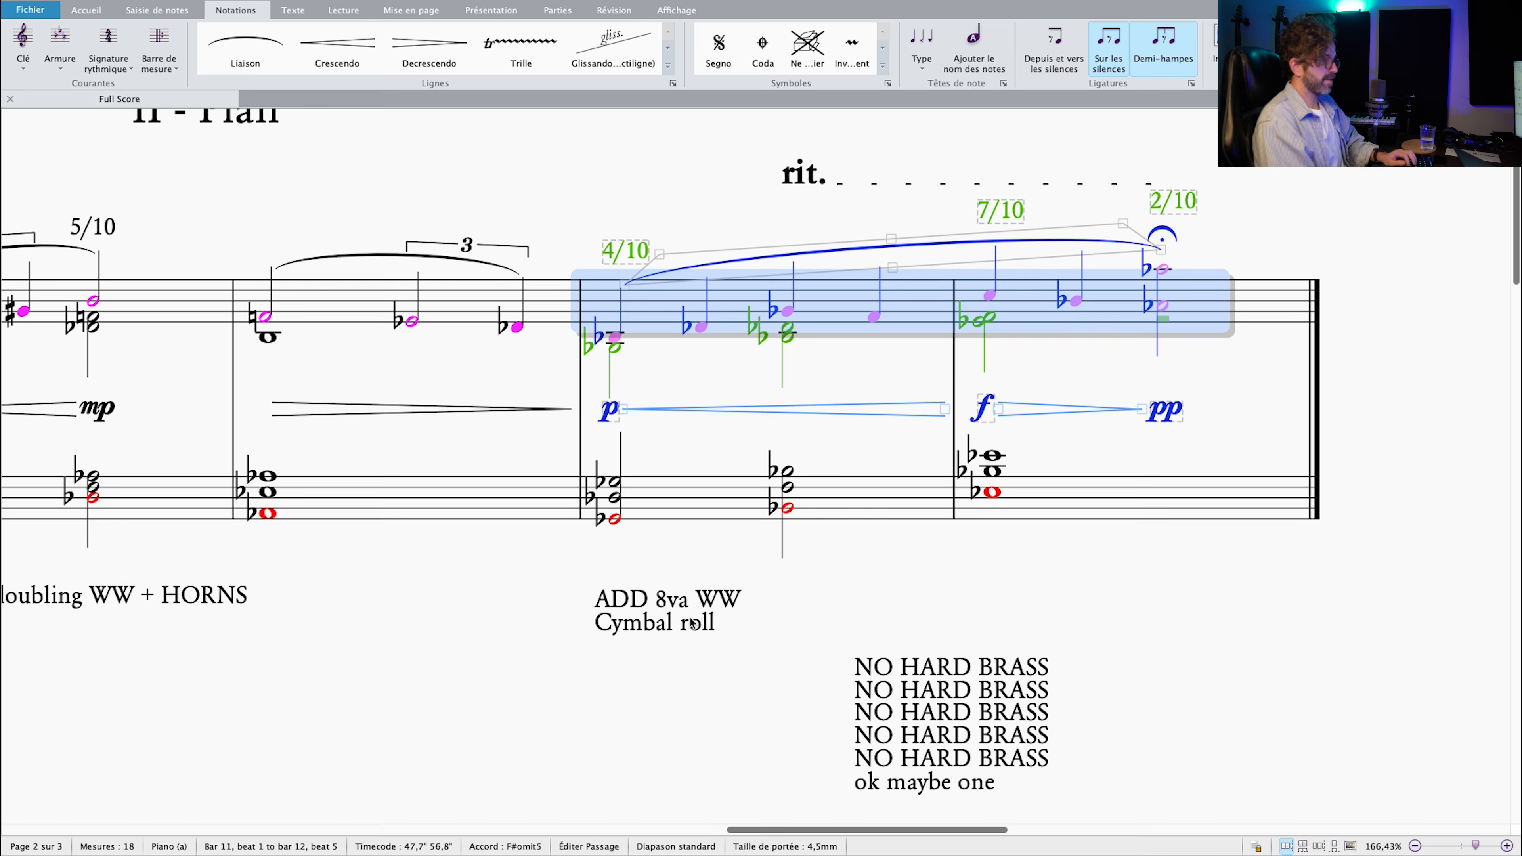
key("8")
key("Escape")
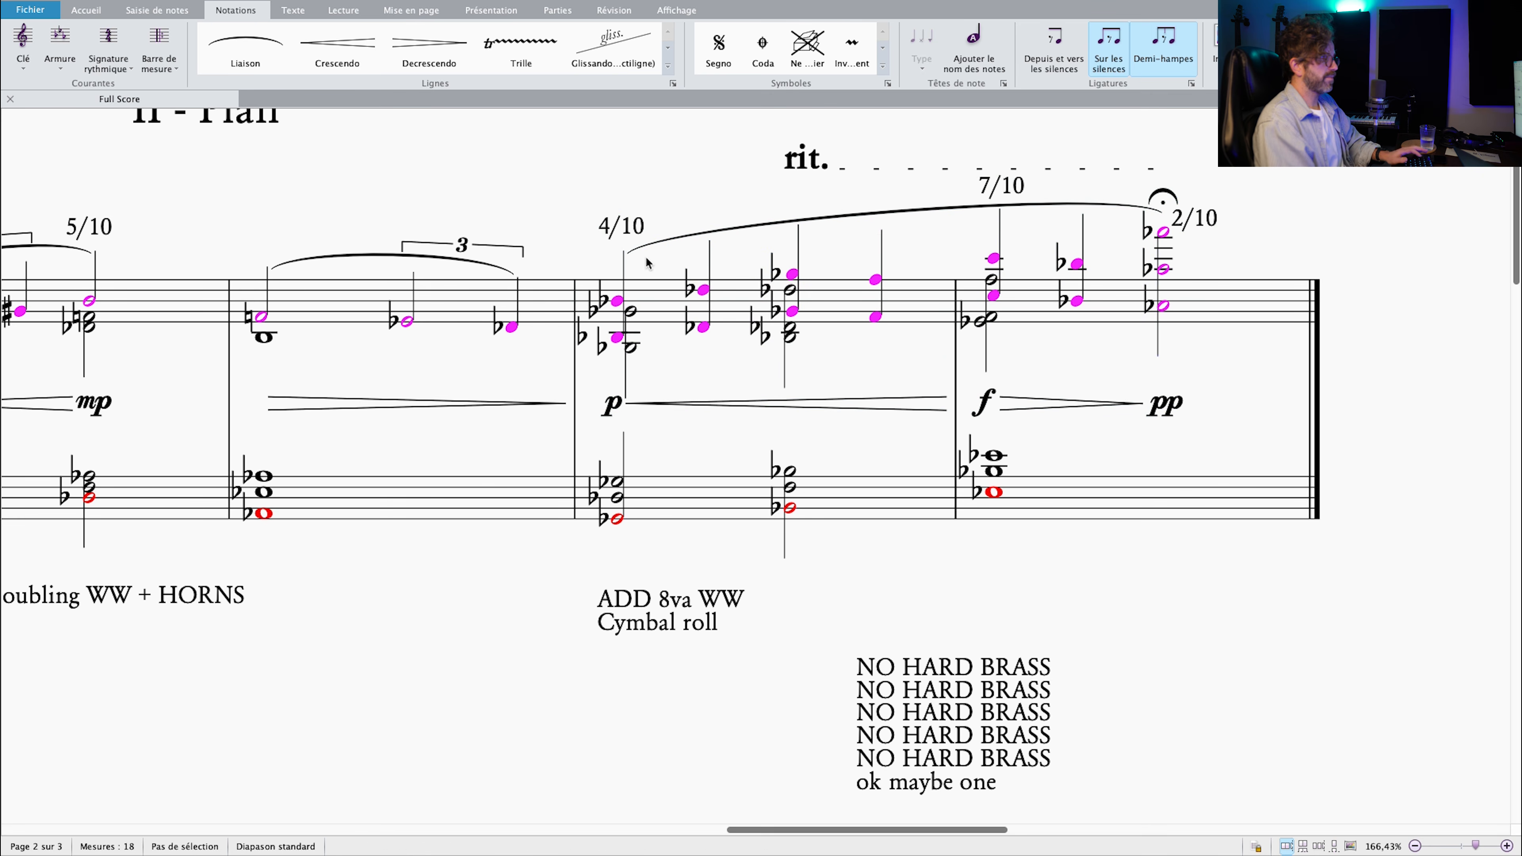
Reselect the treble passage of bars 11 and 12, clear the selection, and undo its upper-octave doubling.
double_click(644, 303)
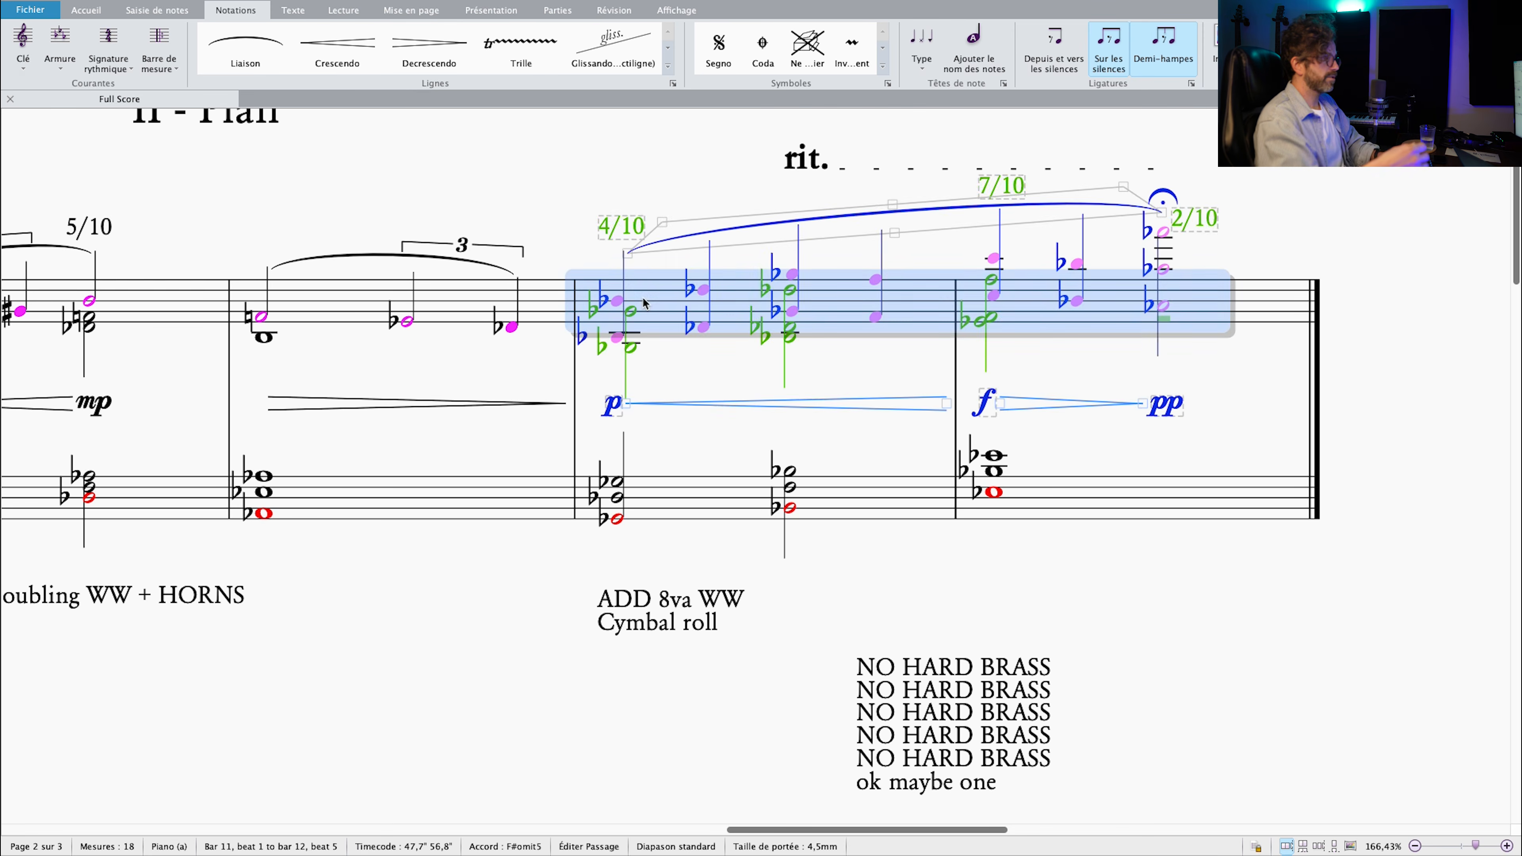
key("Escape")
double_click(644, 302)
key("8")
key("Escape")
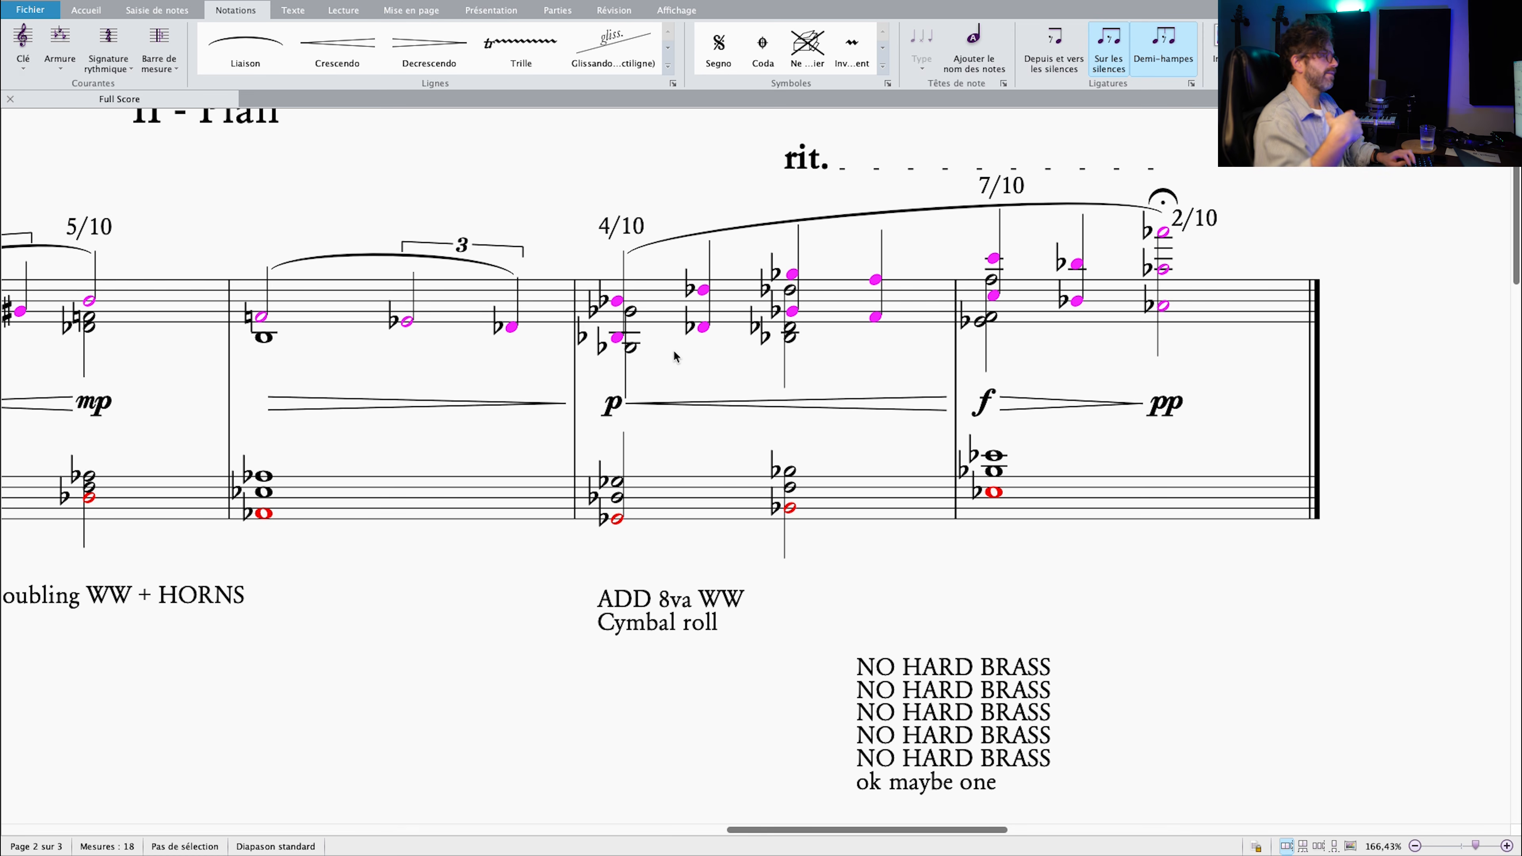
key("super+z")
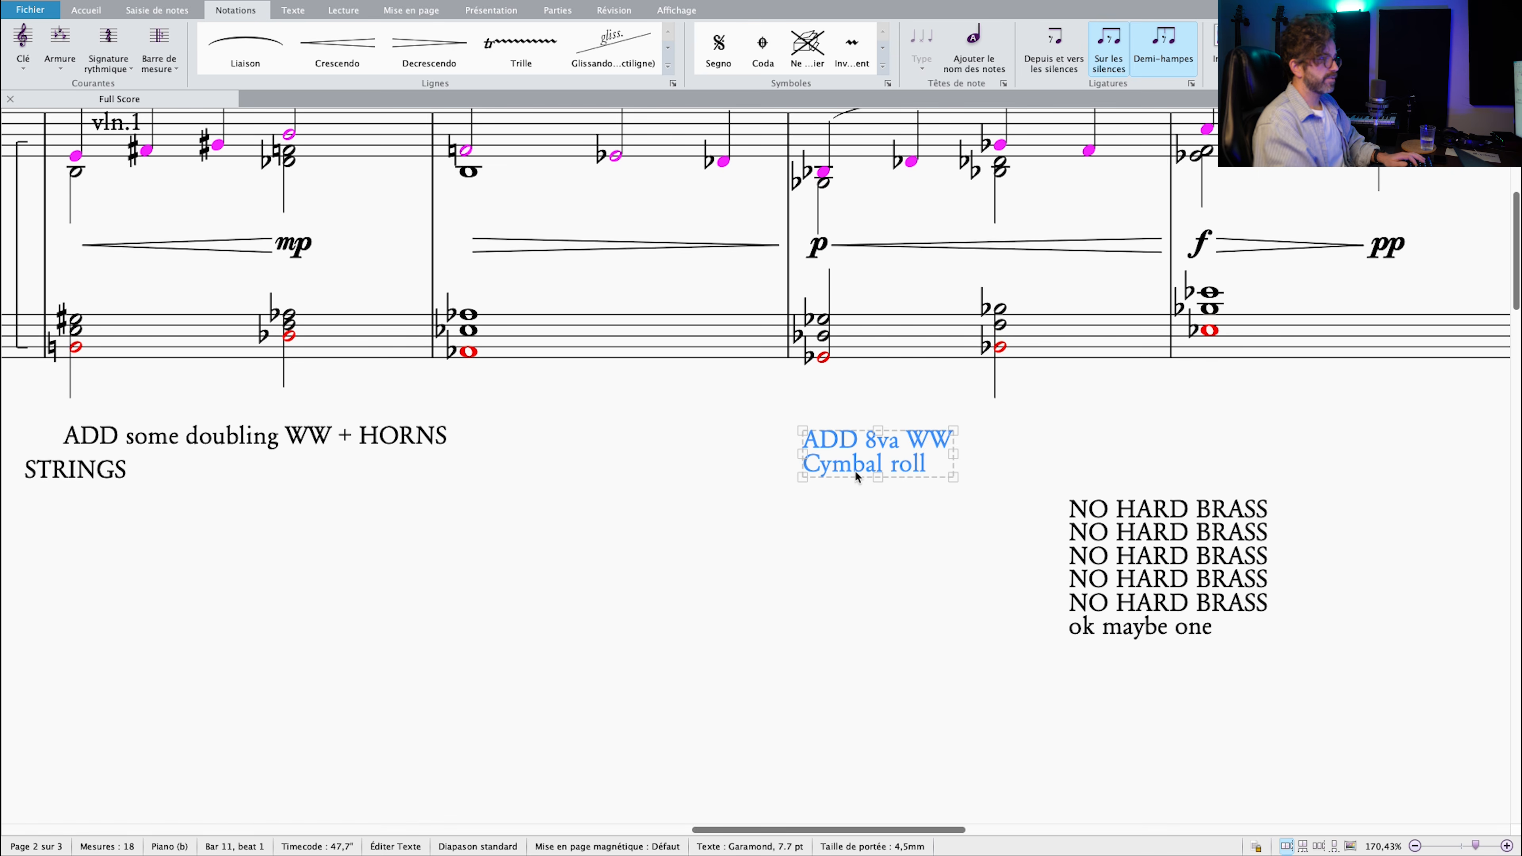
Check the "ADD 8va WW Cymbal roll" annotation, and select the "NO HARD BRASS" annotation near bar 12.
double_click(855, 470)
key("Escape")
key("Escape")
scroll(805, 538, "right", 4)
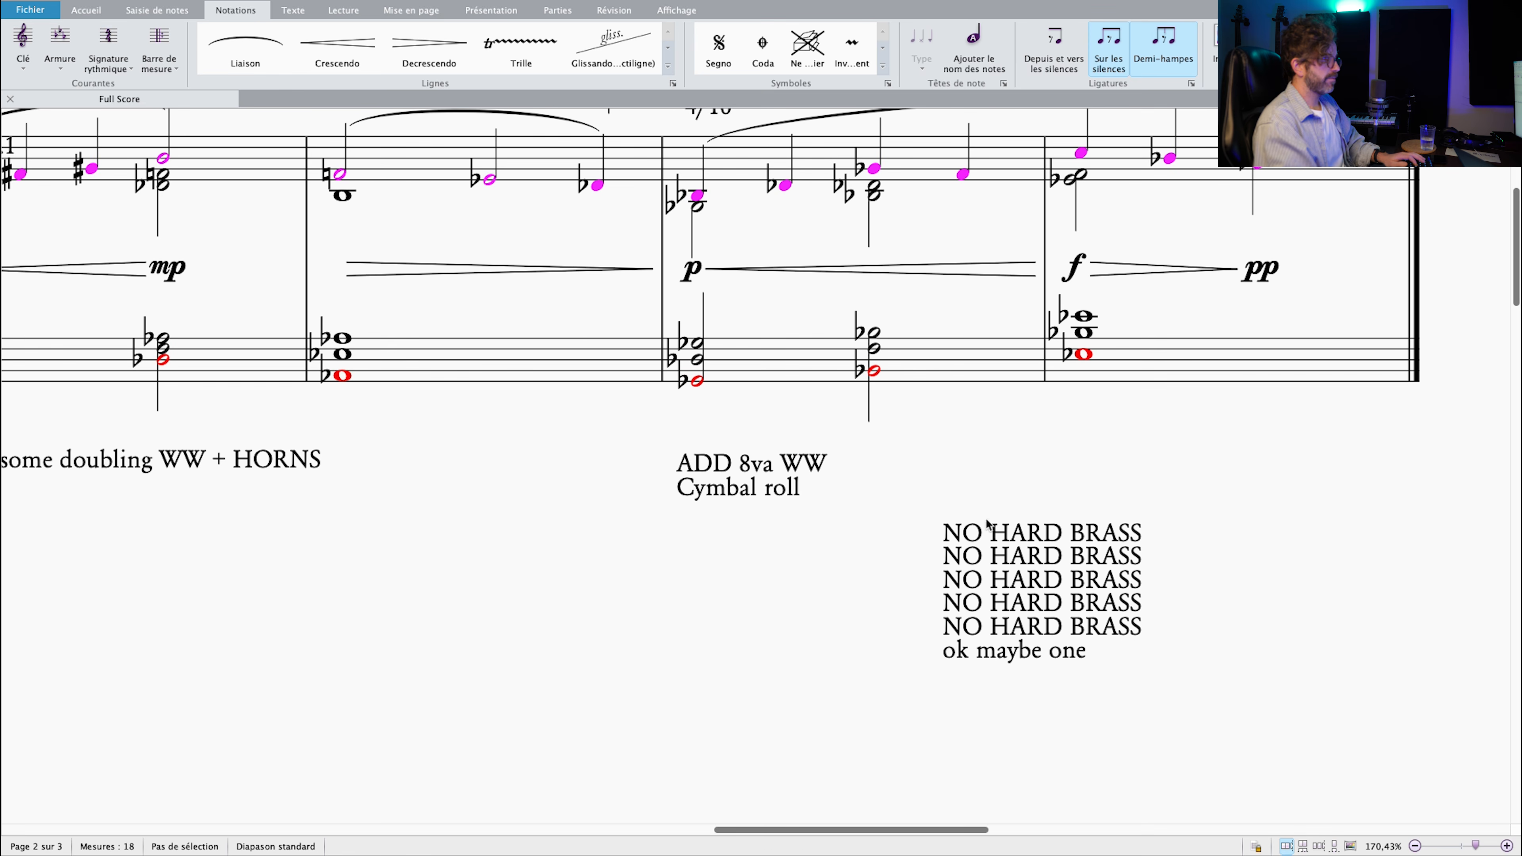
scroll(987, 524, "right", 4)
left_click(822, 635)
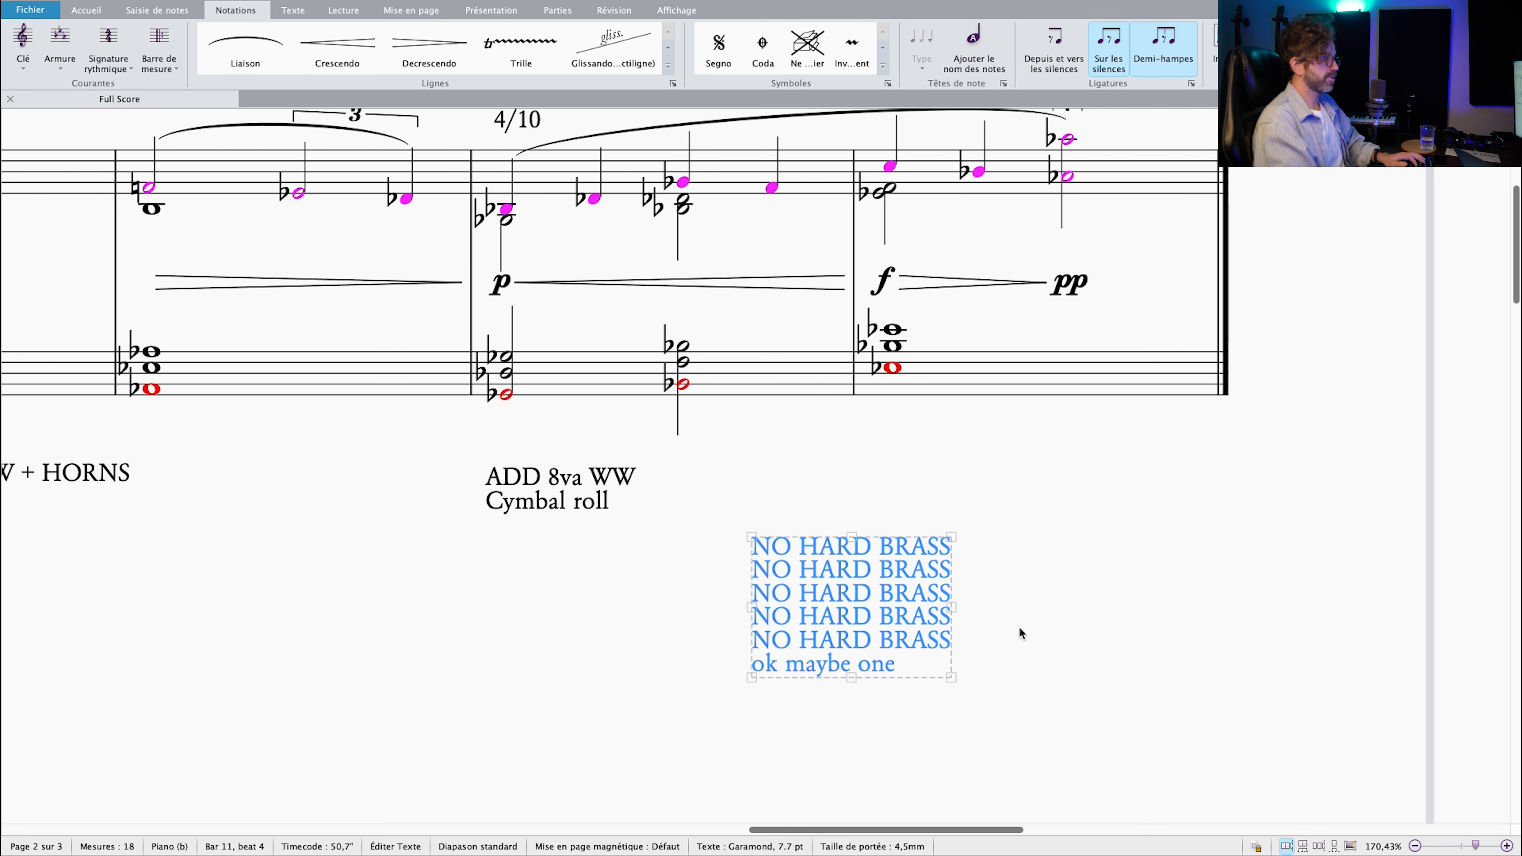
Review the full six-bar plan, select the "add arpeggios" and "add response" annotations together, and clear the selection.
scroll(893, 589, "down", 1)
scroll(1103, 485, "left", 3)
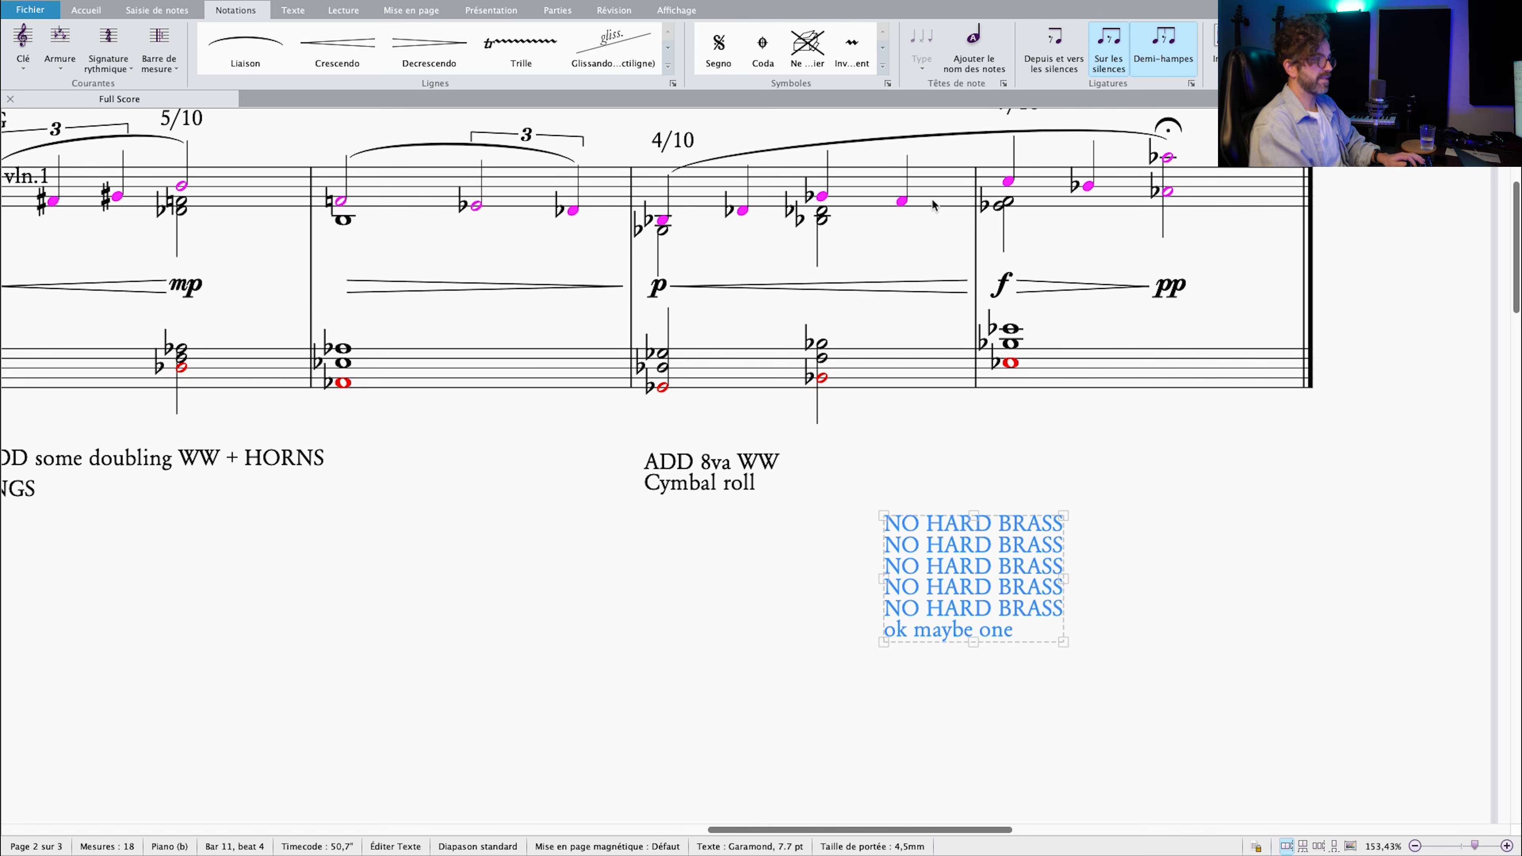
scroll(1024, 251, "down", 2)
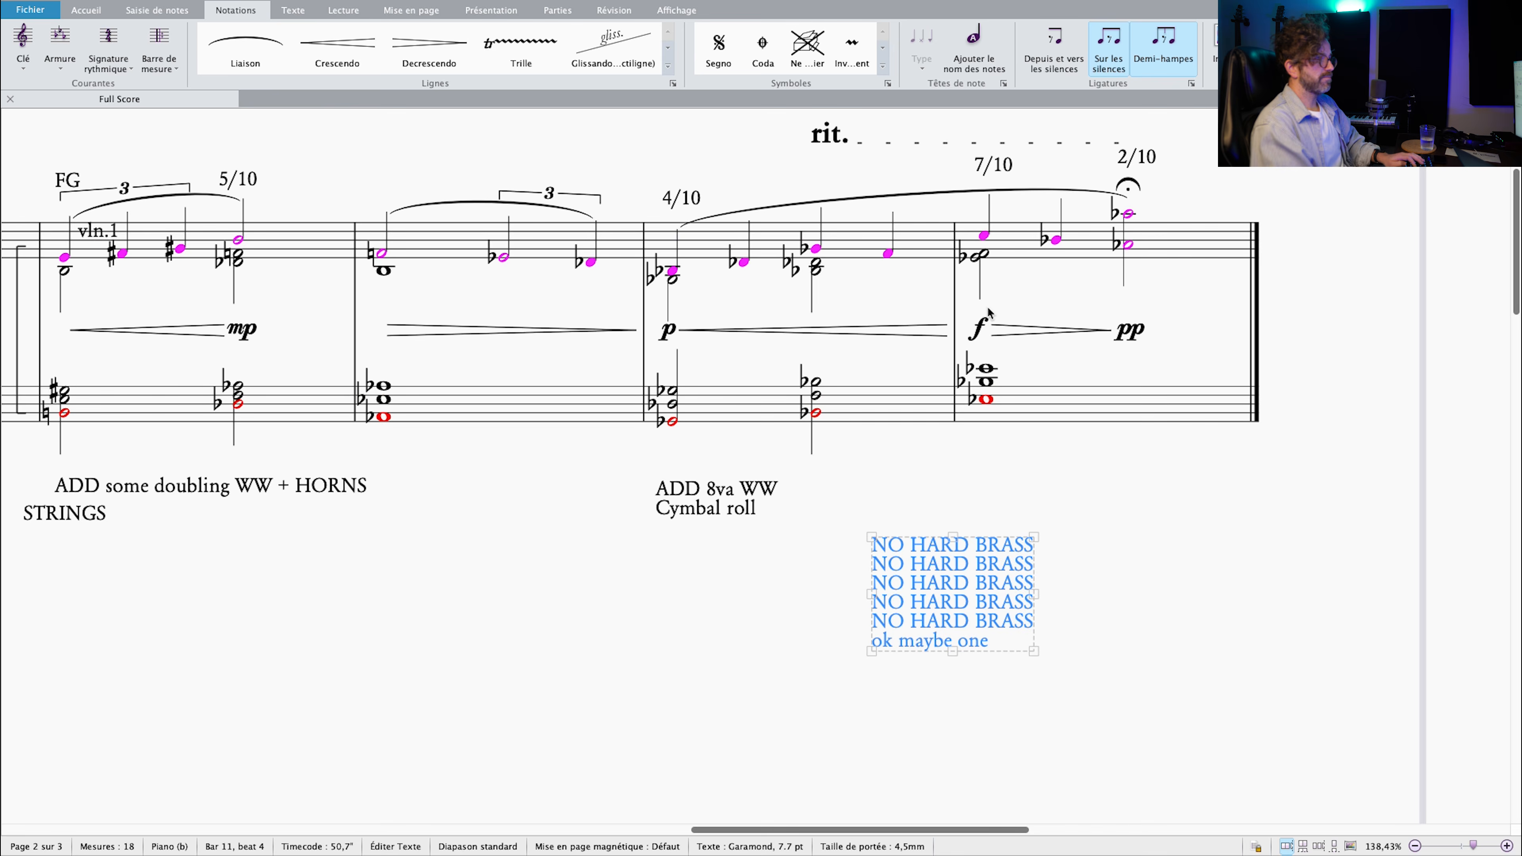
scroll(987, 311, "down", 2)
left_click_drag(895, 509, 1035, 473)
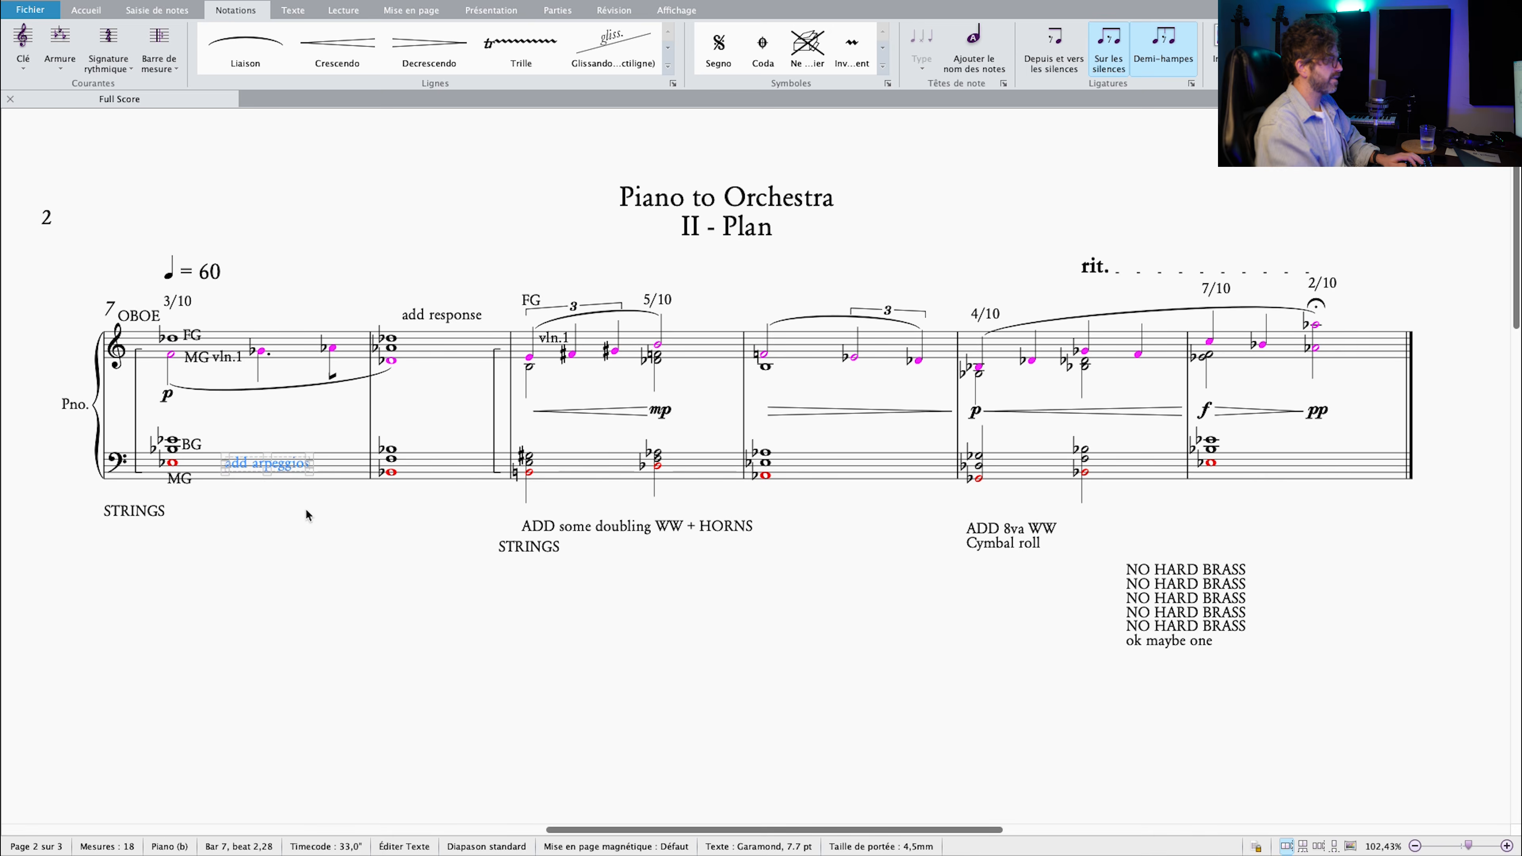
scroll(333, 513, "left", 2)
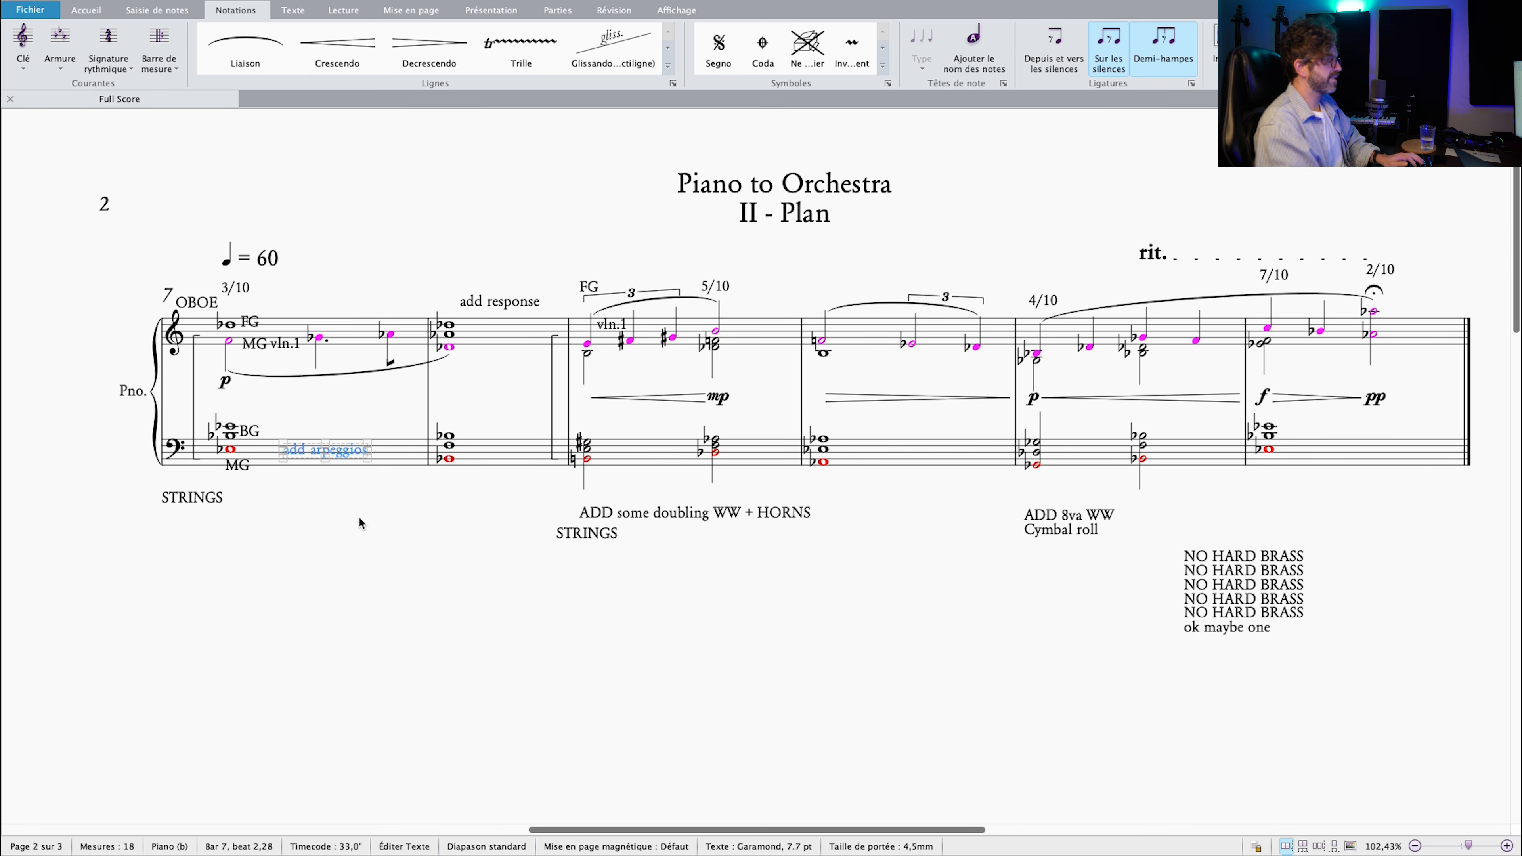
scroll(350, 477, "up", 4)
left_click(713, 277, "super")
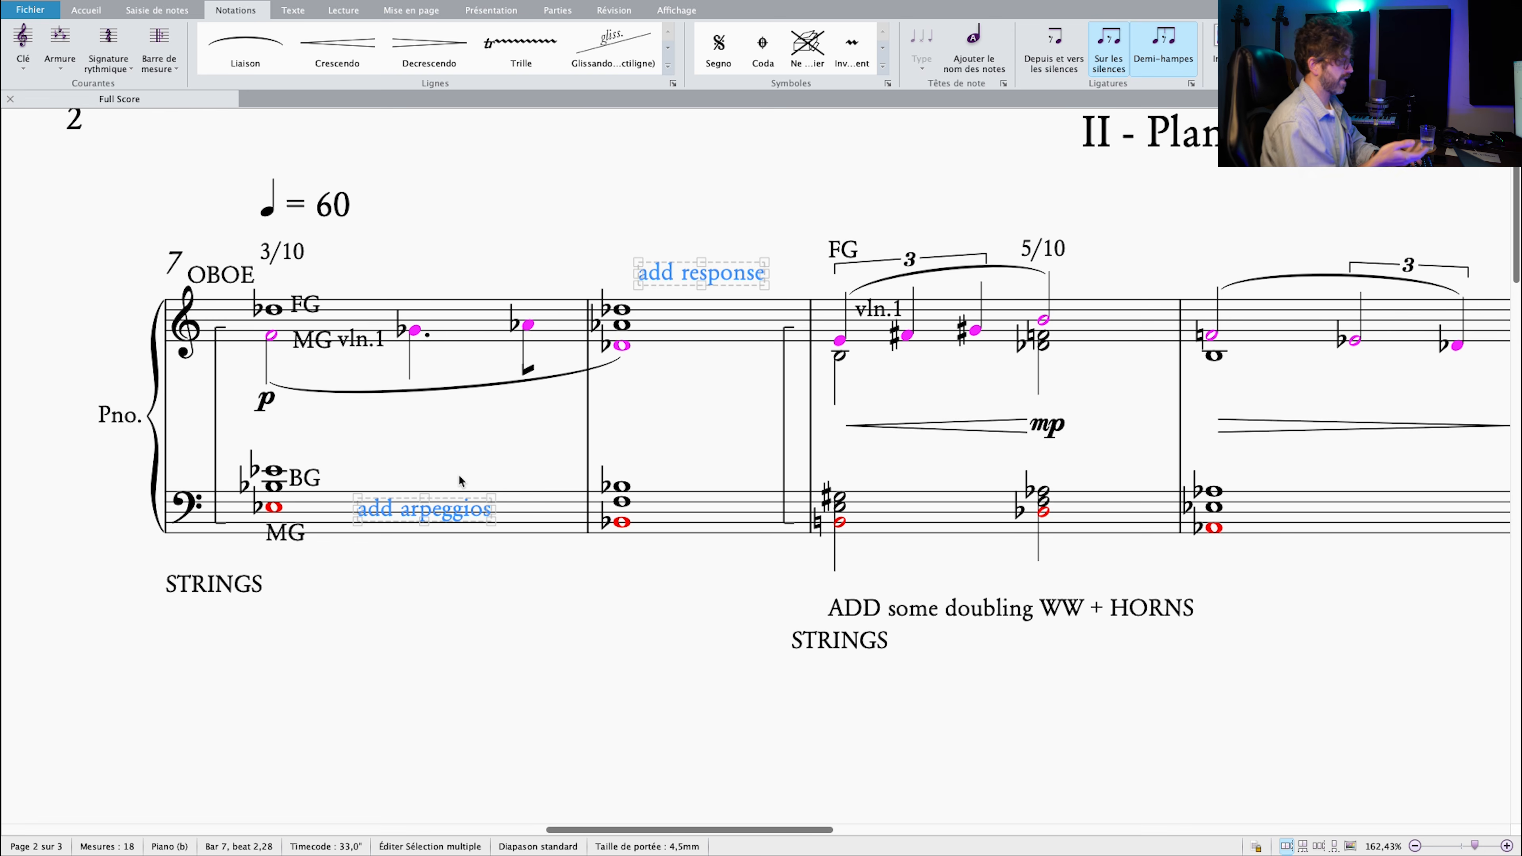
key("Escape")
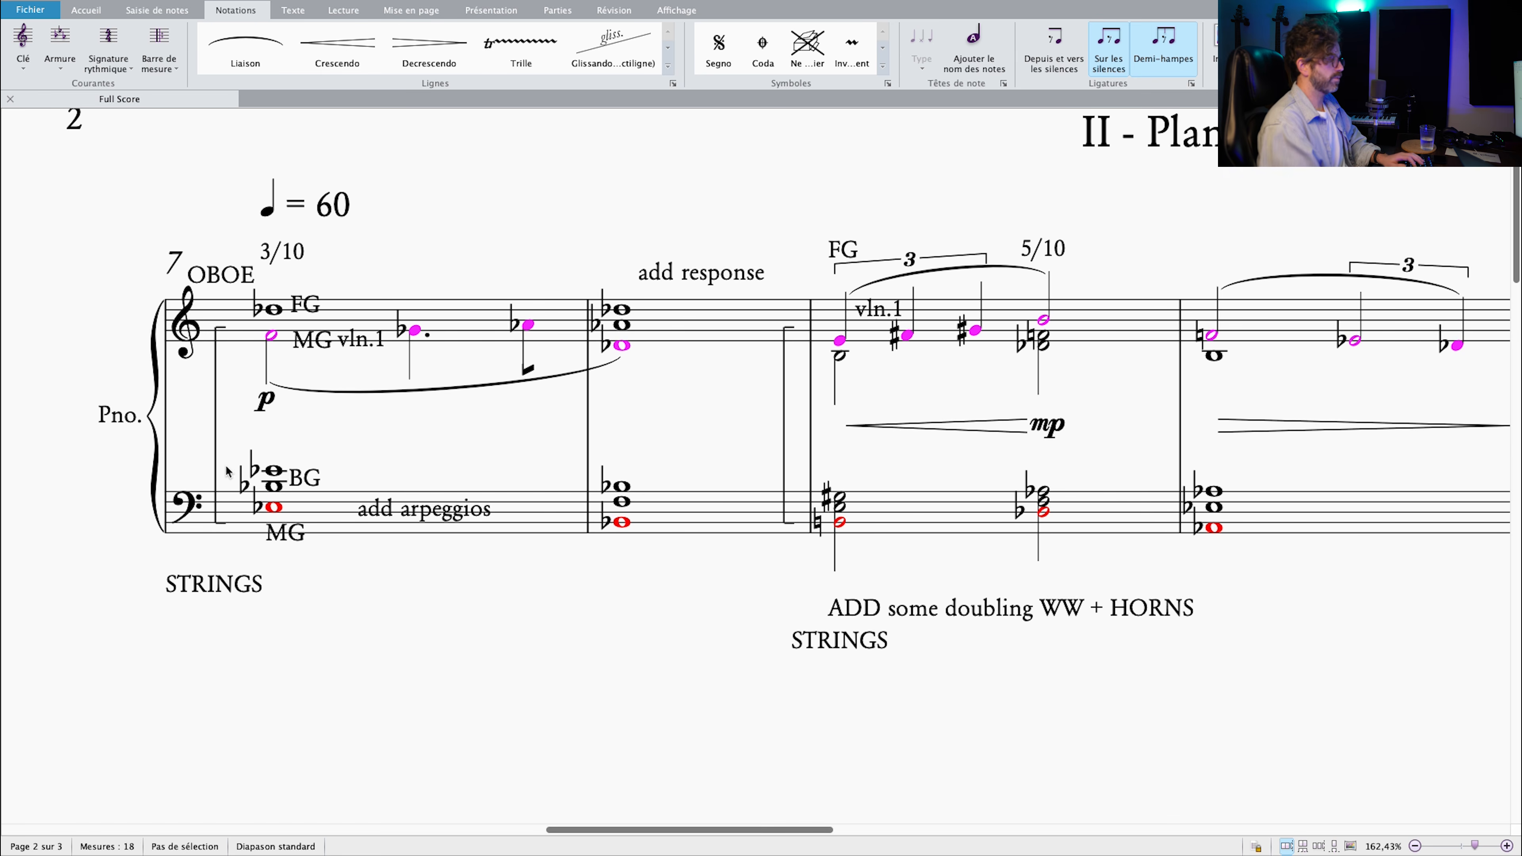
Examine the layer, instrument and doubling annotations across bars 7 to 10.
scroll(424, 430, "left", 2)
scroll(424, 429, "down", 1)
left_click_drag(447, 421, 435, 426)
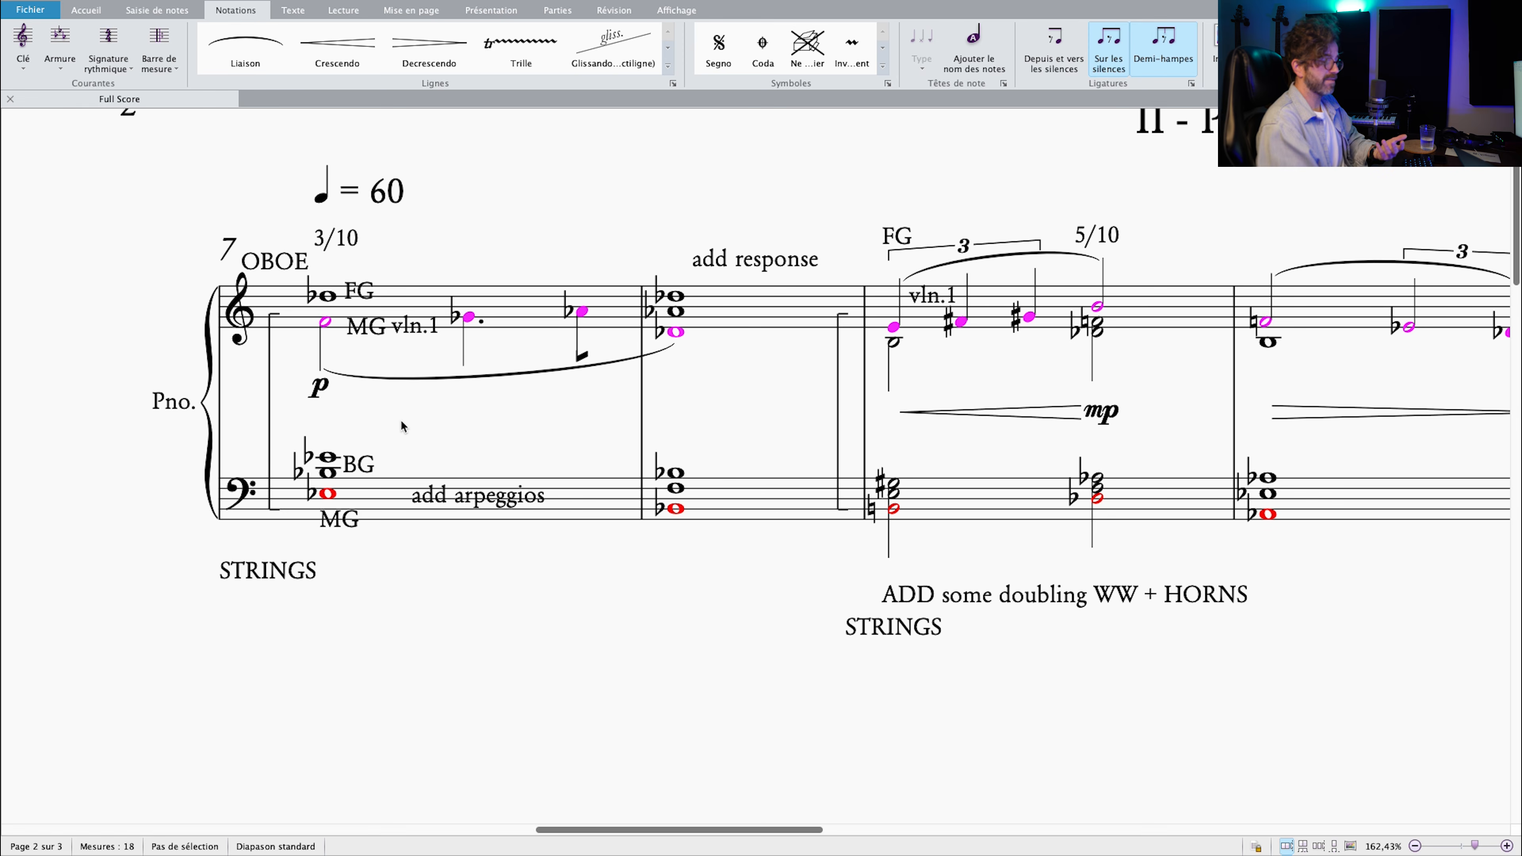
left_click_drag(396, 427, 395, 431)
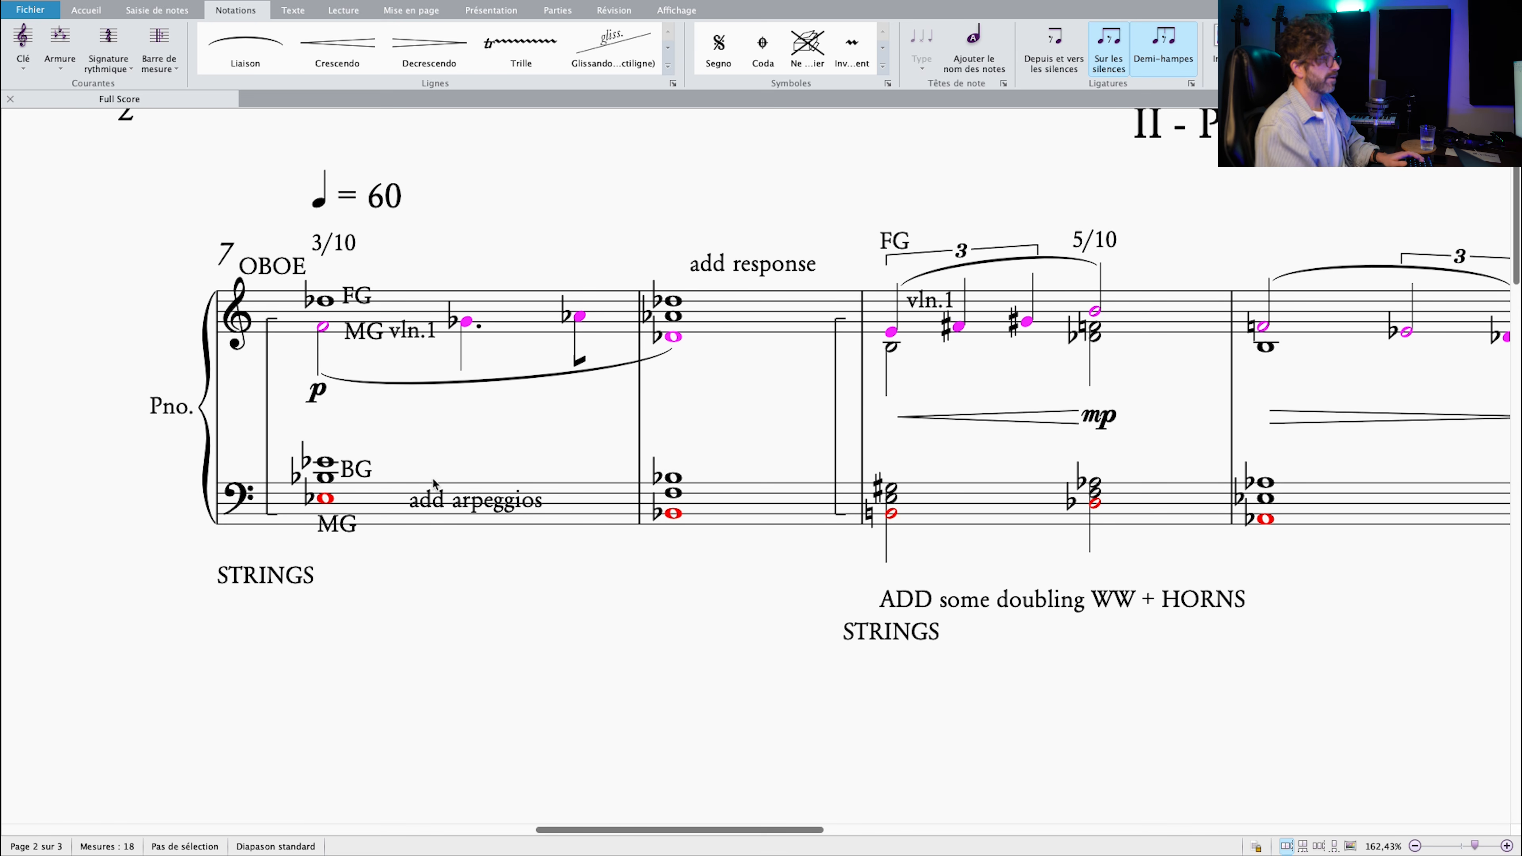
scroll(475, 463, "left", 1)
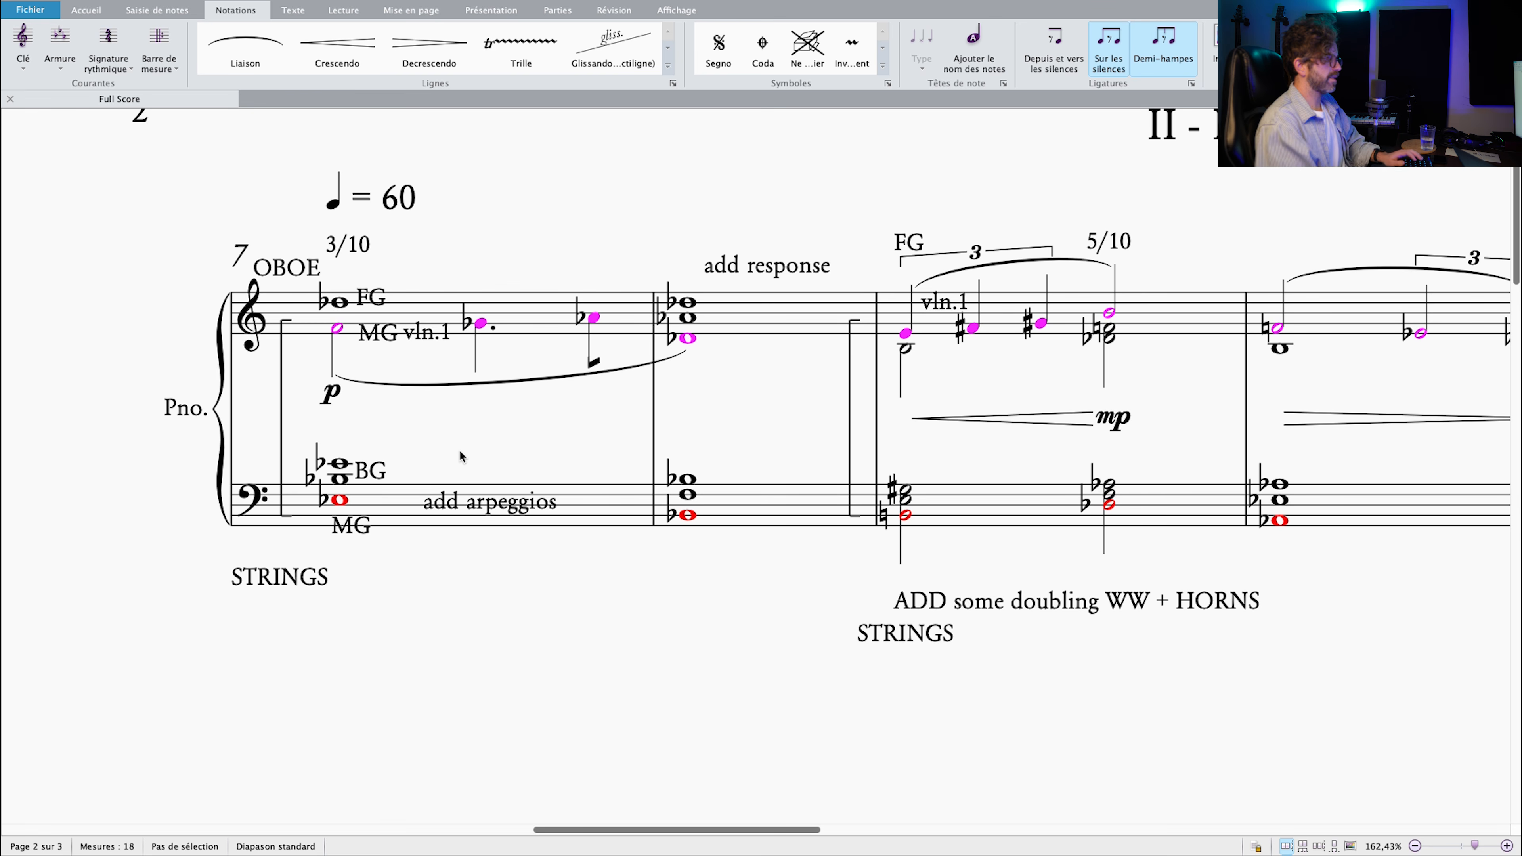
scroll(461, 456, "down", 1)
scroll(460, 456, "left", 1)
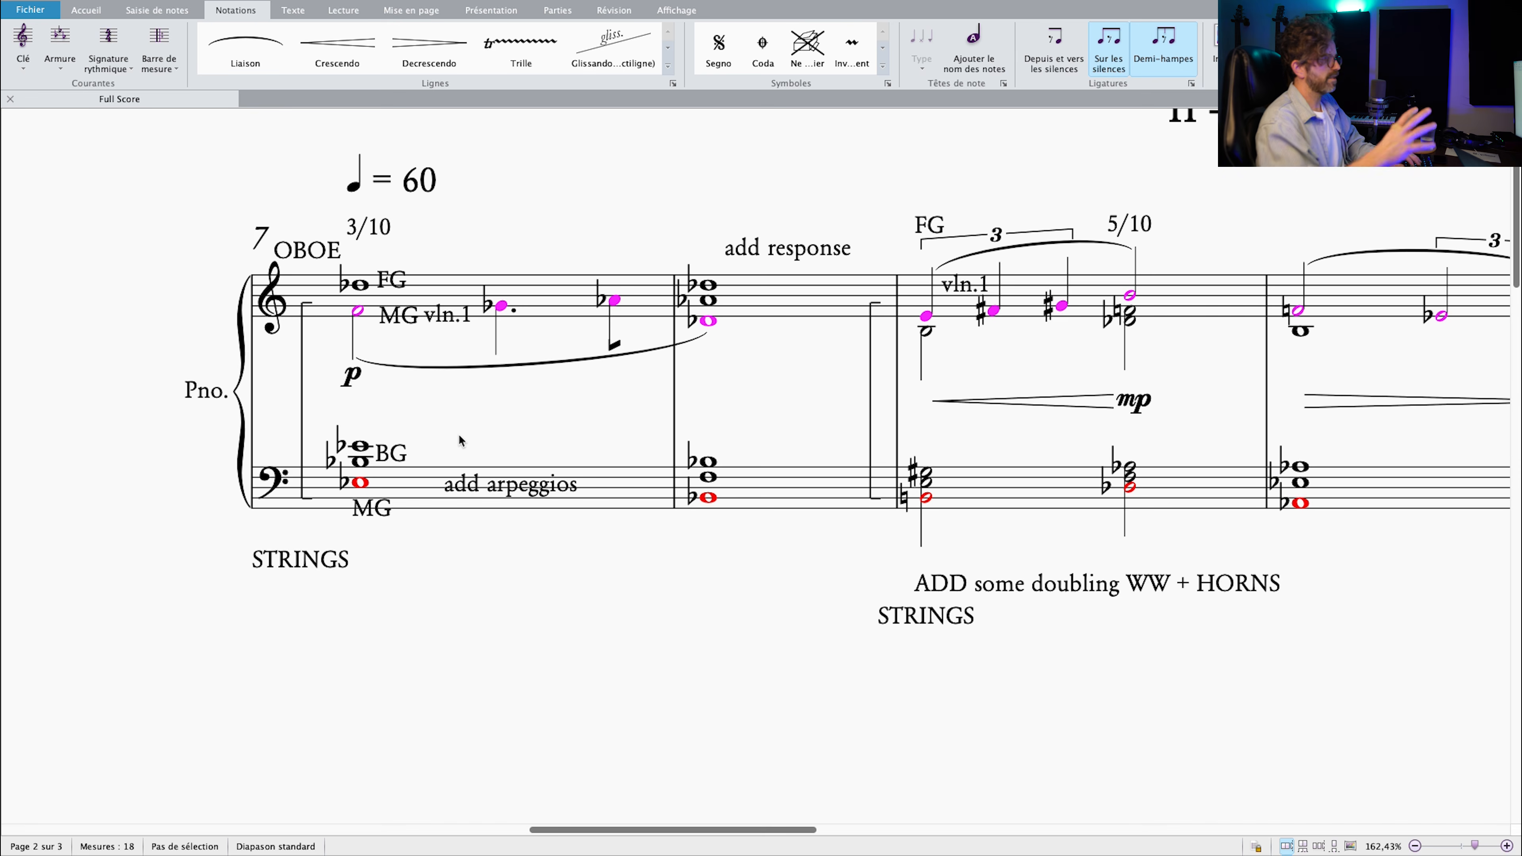
scroll(659, 442, "down", 1)
left_click_drag(710, 425, 444, 433)
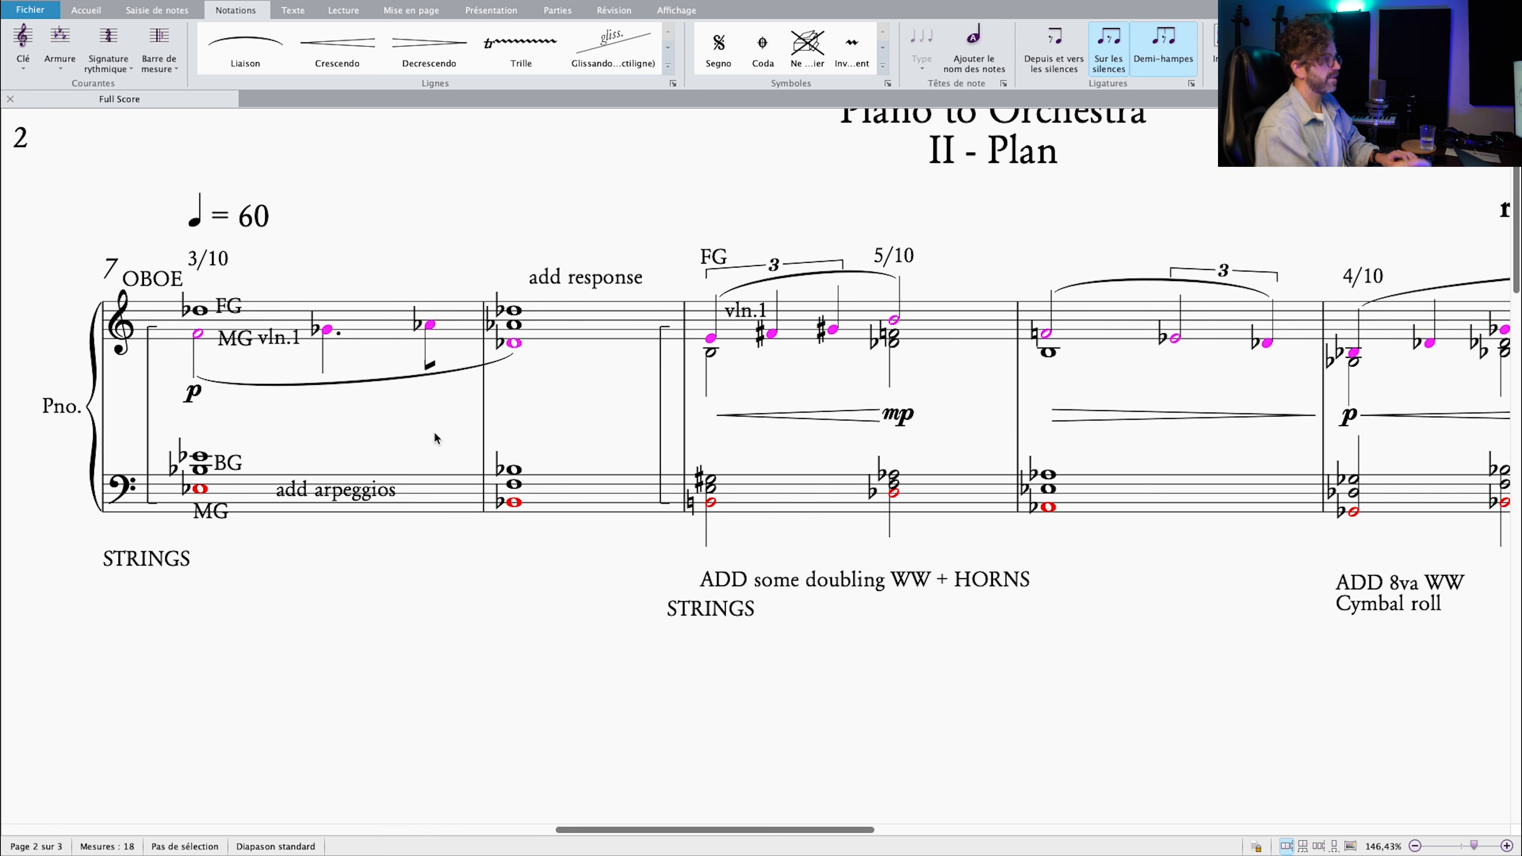
left_click_drag(555, 441, 551, 443)
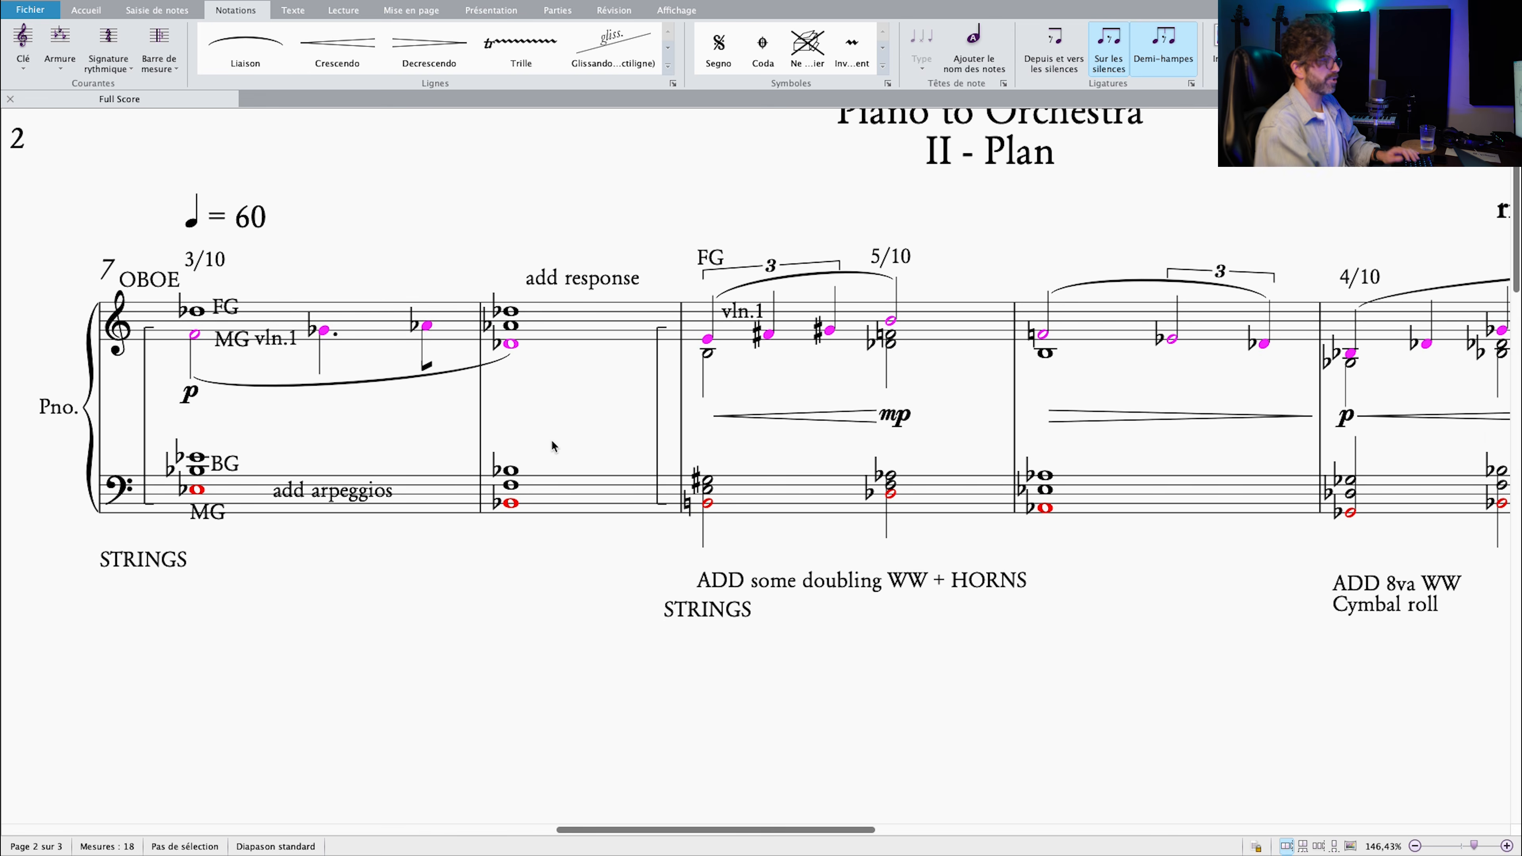
Select the "add arpeggios" annotation in bar 7 and inspect it together with the surrounding chords.
left_click(336, 491)
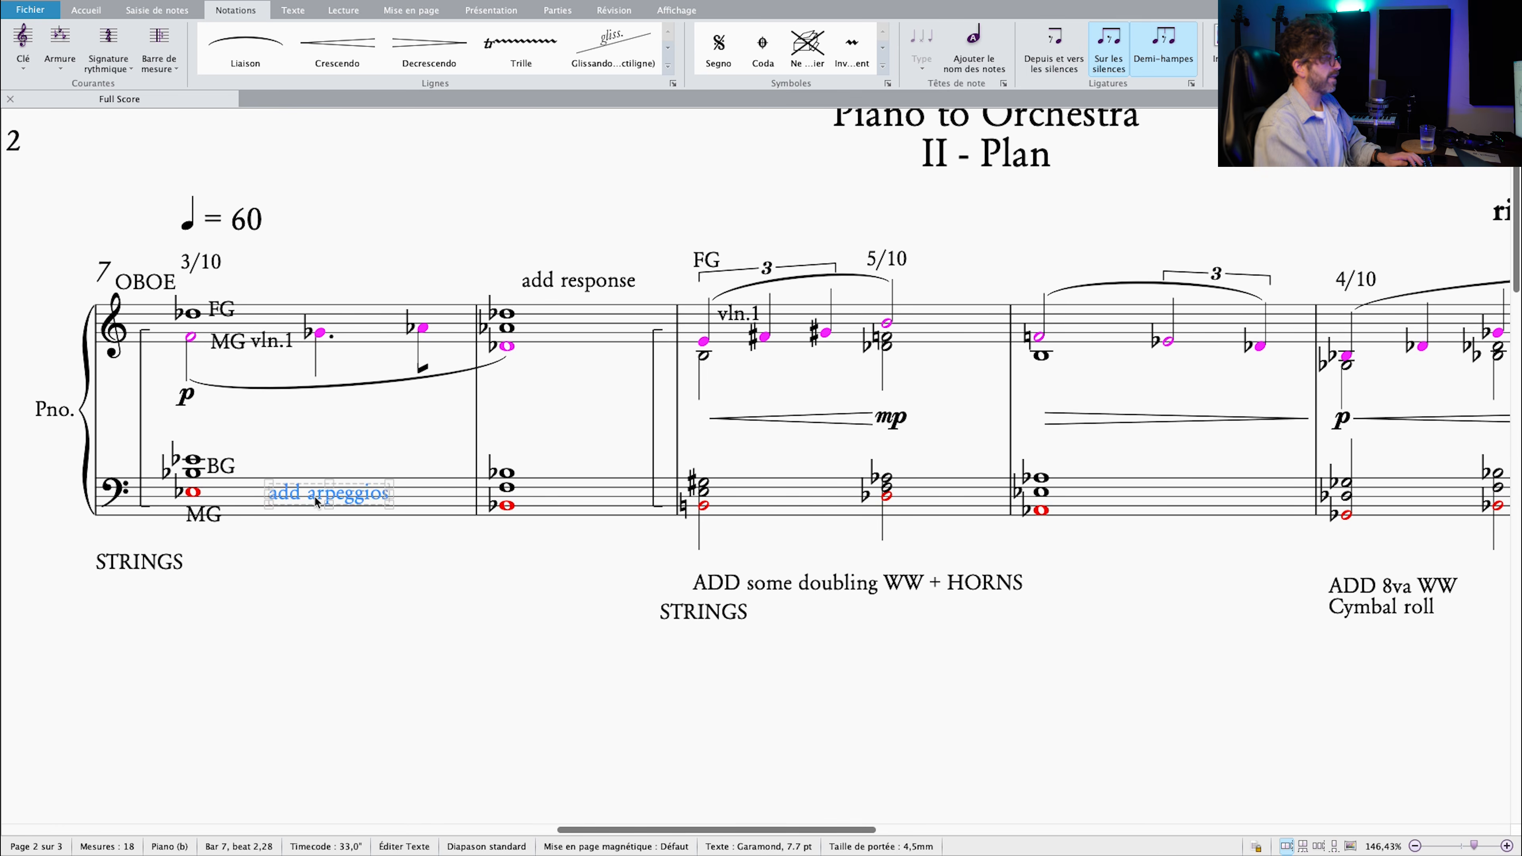
scroll(329, 519, "up", 5)
scroll(340, 547, "left", 3)
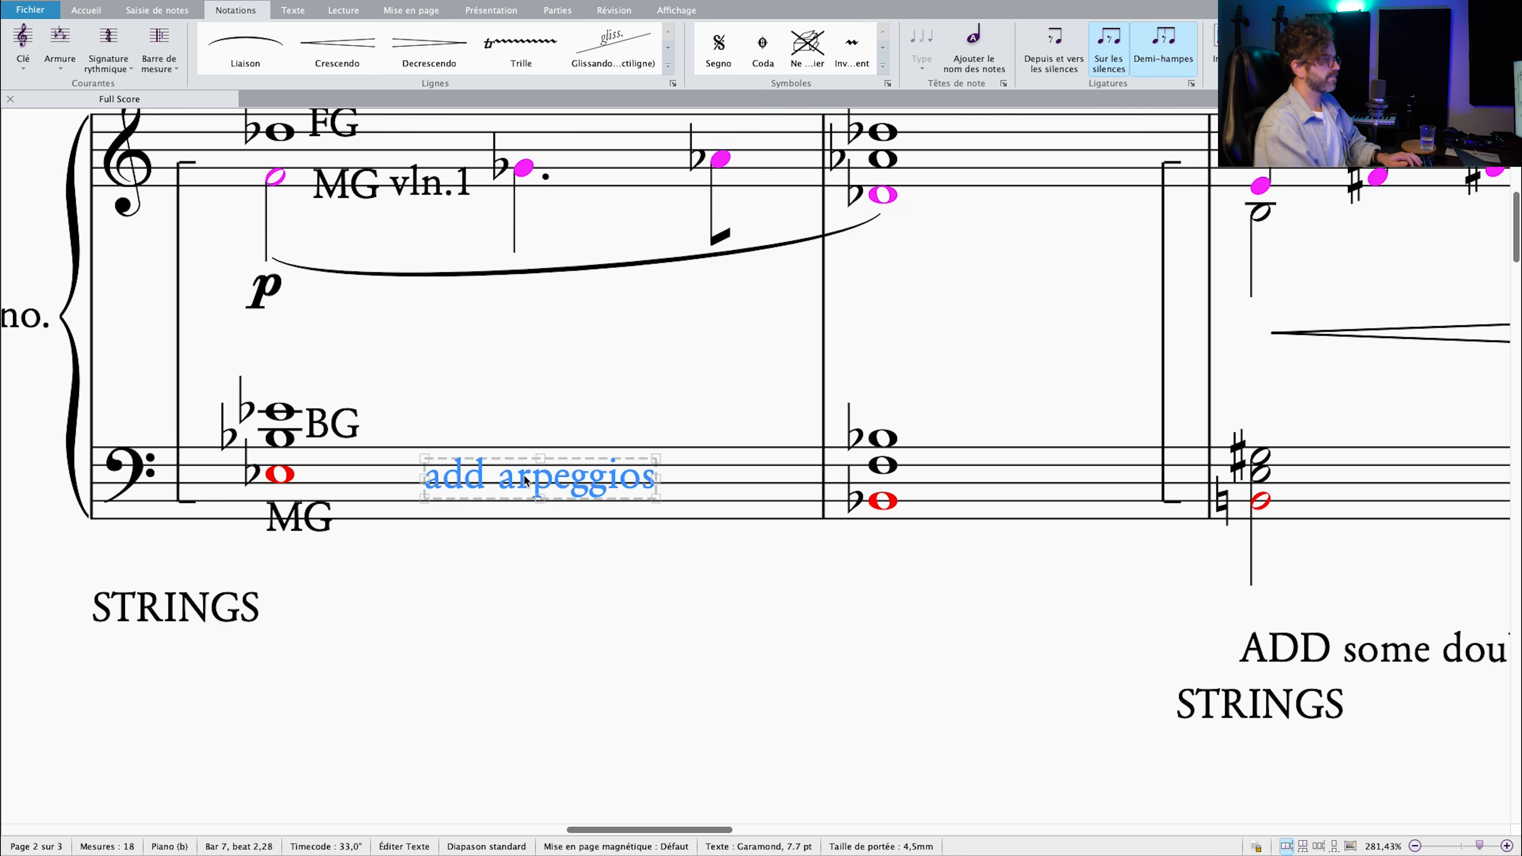
scroll(526, 527, "down", 3)
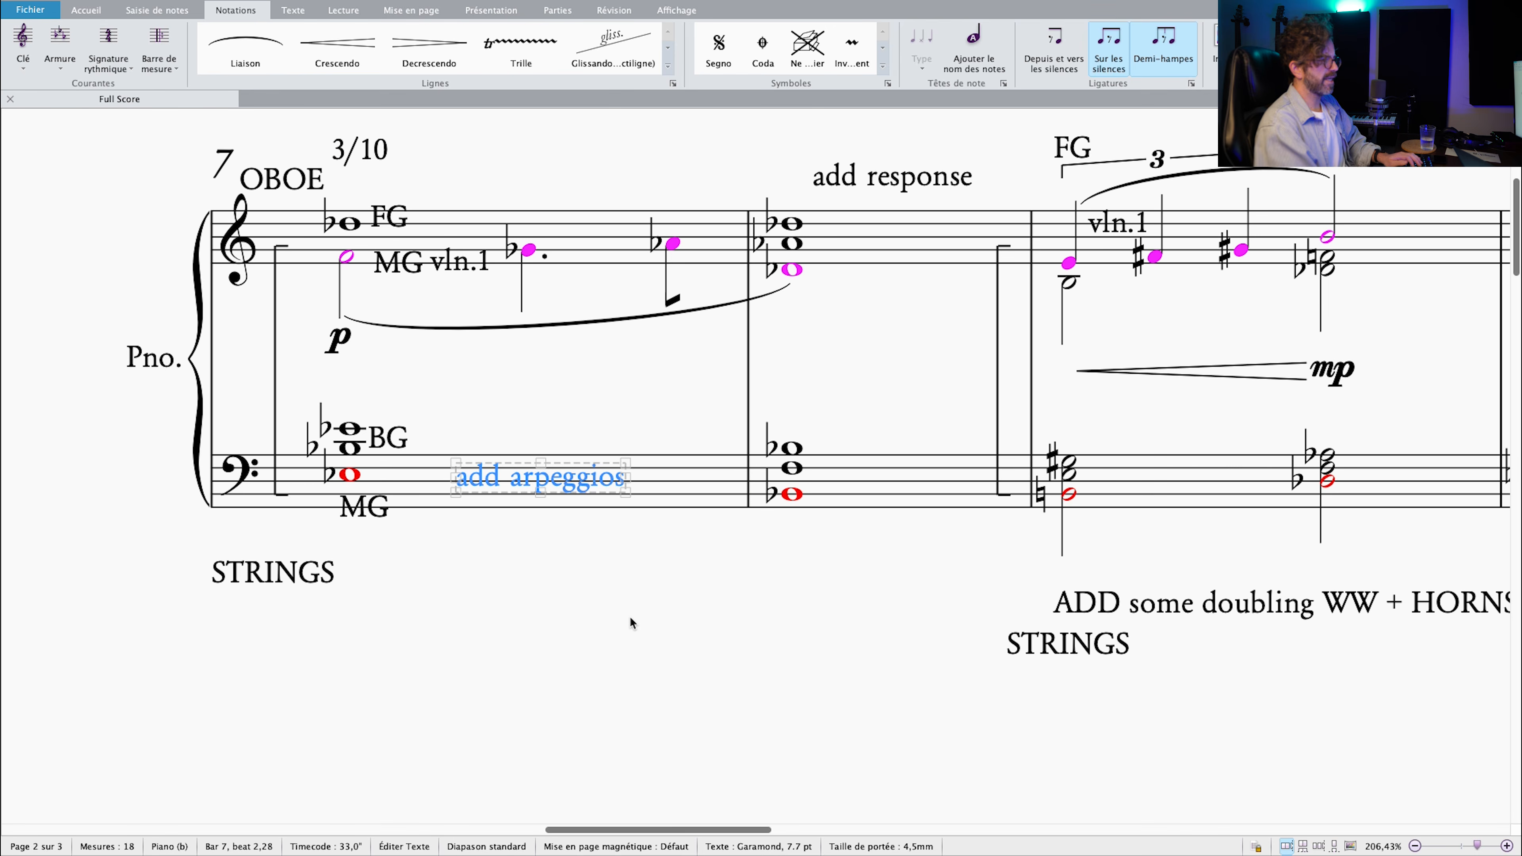
Examine the layer labels and the "add arpeggios" note in bars 7 and 8 of the piano plan.
scroll(623, 610, "down", 3)
scroll(618, 599, "up", 2)
left_click_drag(577, 626, 563, 756)
left_click_drag(622, 466, 514, 474)
left_click_drag(857, 469, 818, 488)
key("Escape")
left_click(398, 575)
scroll(617, 507, "right", 3)
left_click(633, 278)
left_click(617, 357)
left_click_drag(630, 458, 749, 470)
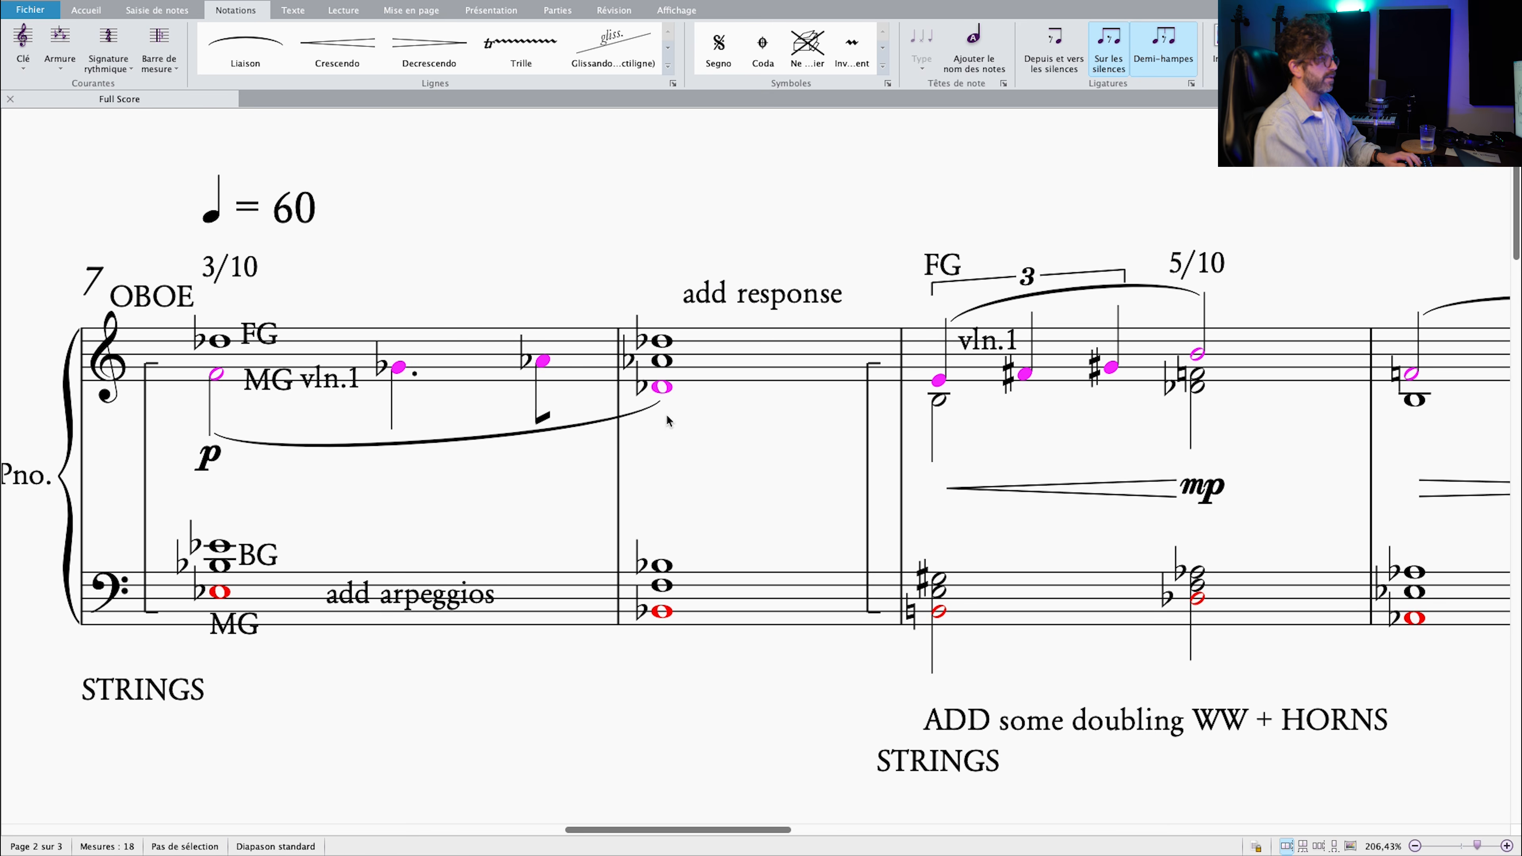
Examine the "add response" note on bar 8 and the annotations across the whole piano plan.
scroll(728, 509, "down", 5)
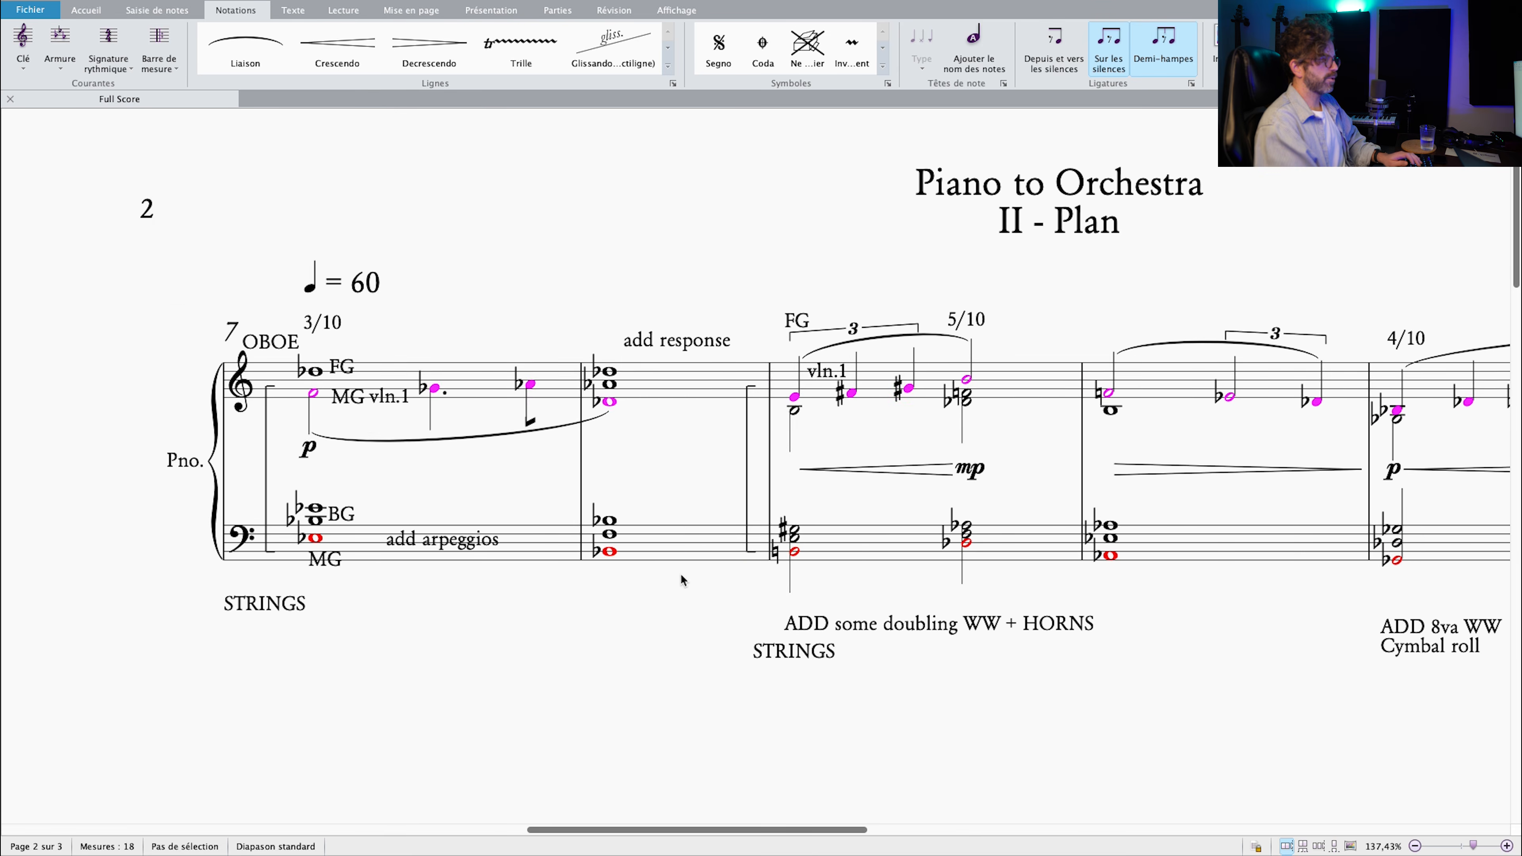
scroll(682, 576, "right", 2)
left_click(586, 376)
scroll(579, 448, "up", 4)
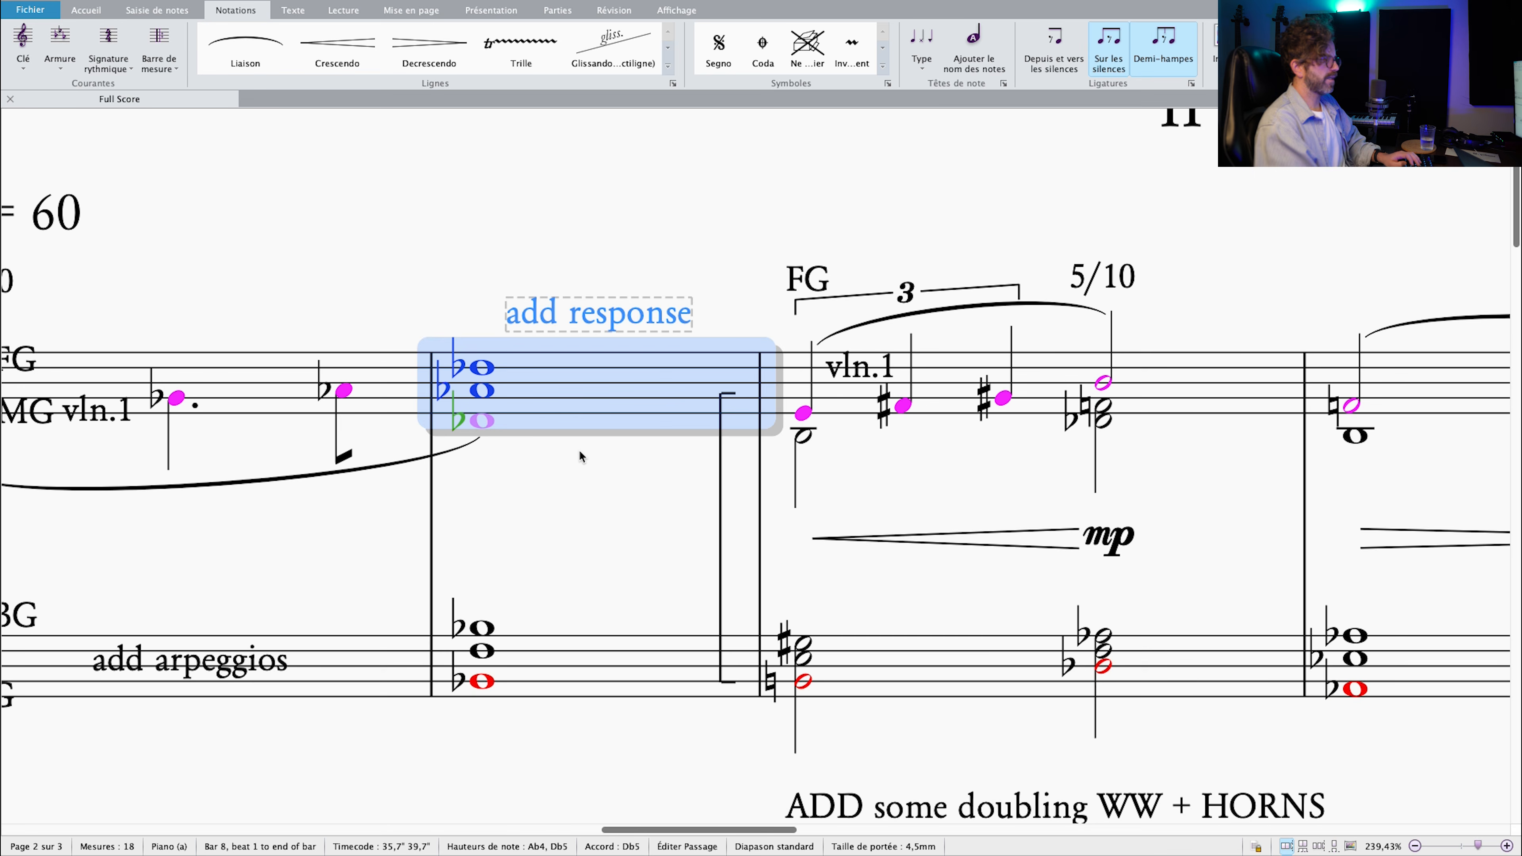
scroll(581, 466, "down", 6)
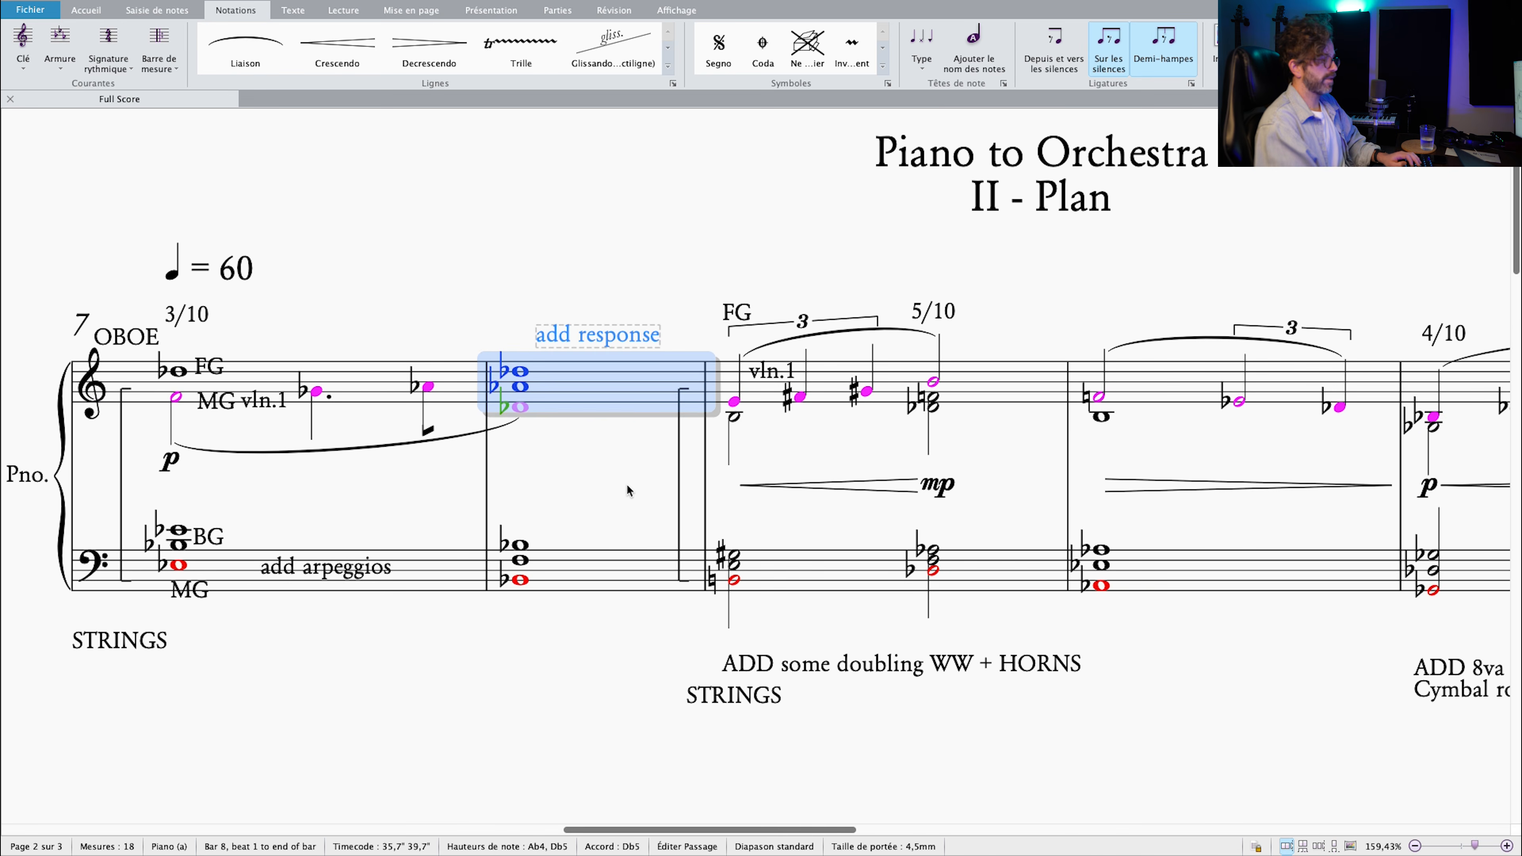
key("Escape")
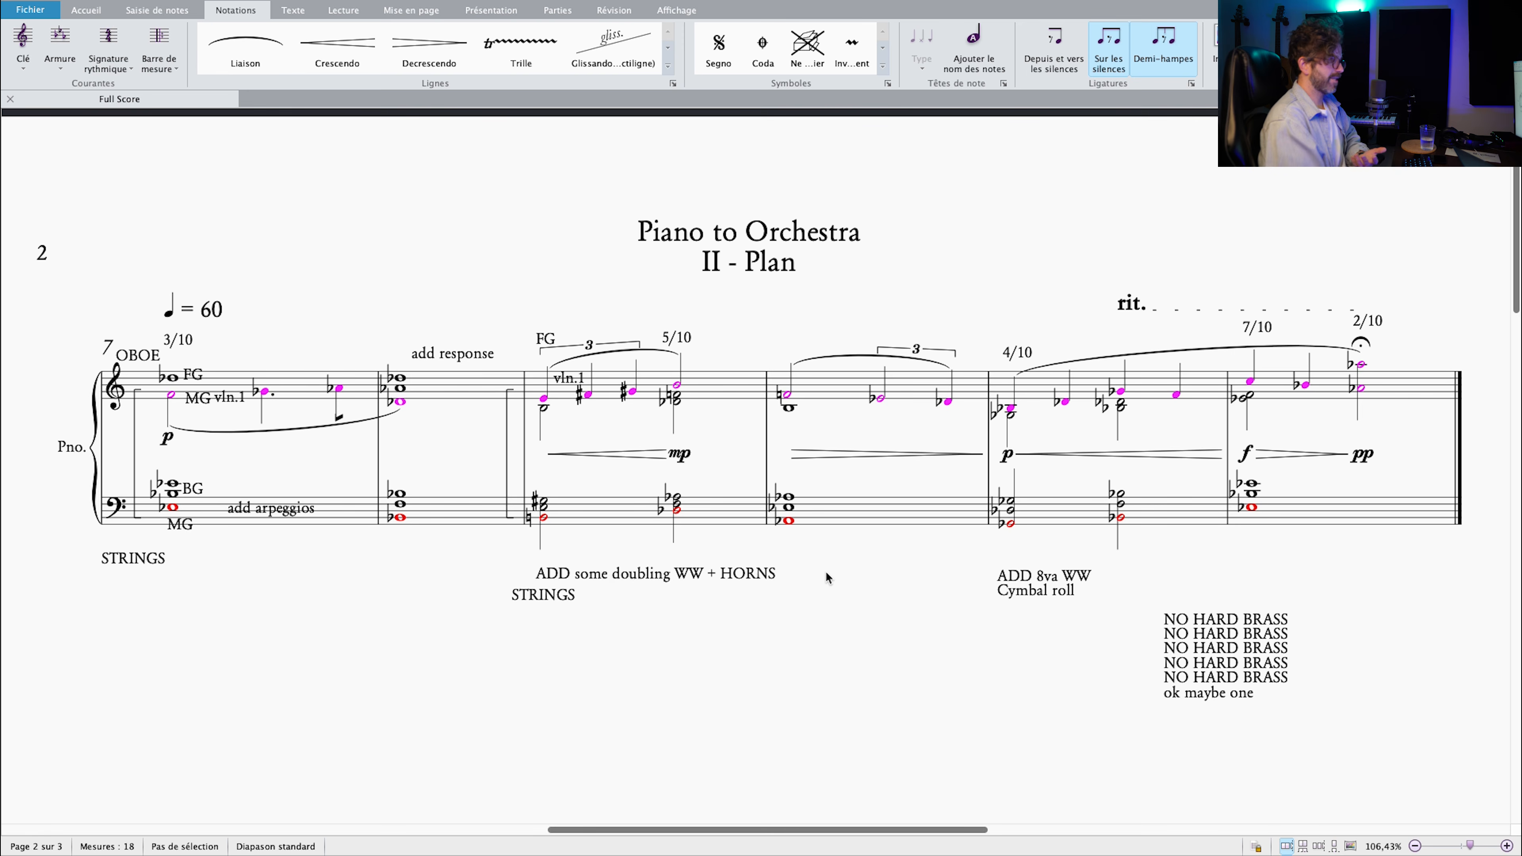
mouse_move(851, 562)
left_mouse_down()
mouse_move(873, 548)
mouse_move(851, 563)
left_mouse_up()
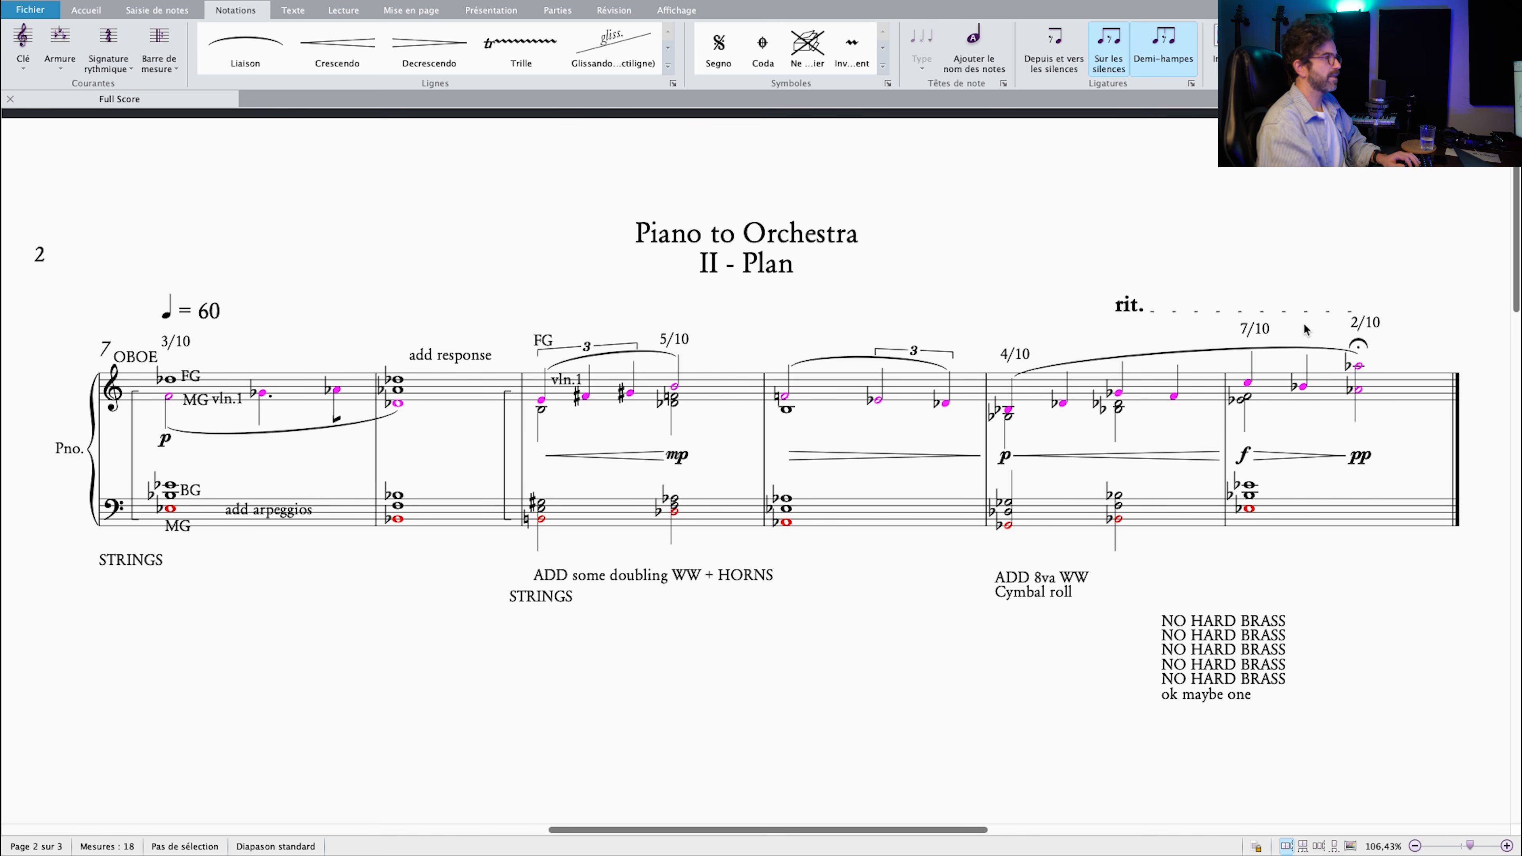
left_click_drag(1243, 256, 1238, 257)
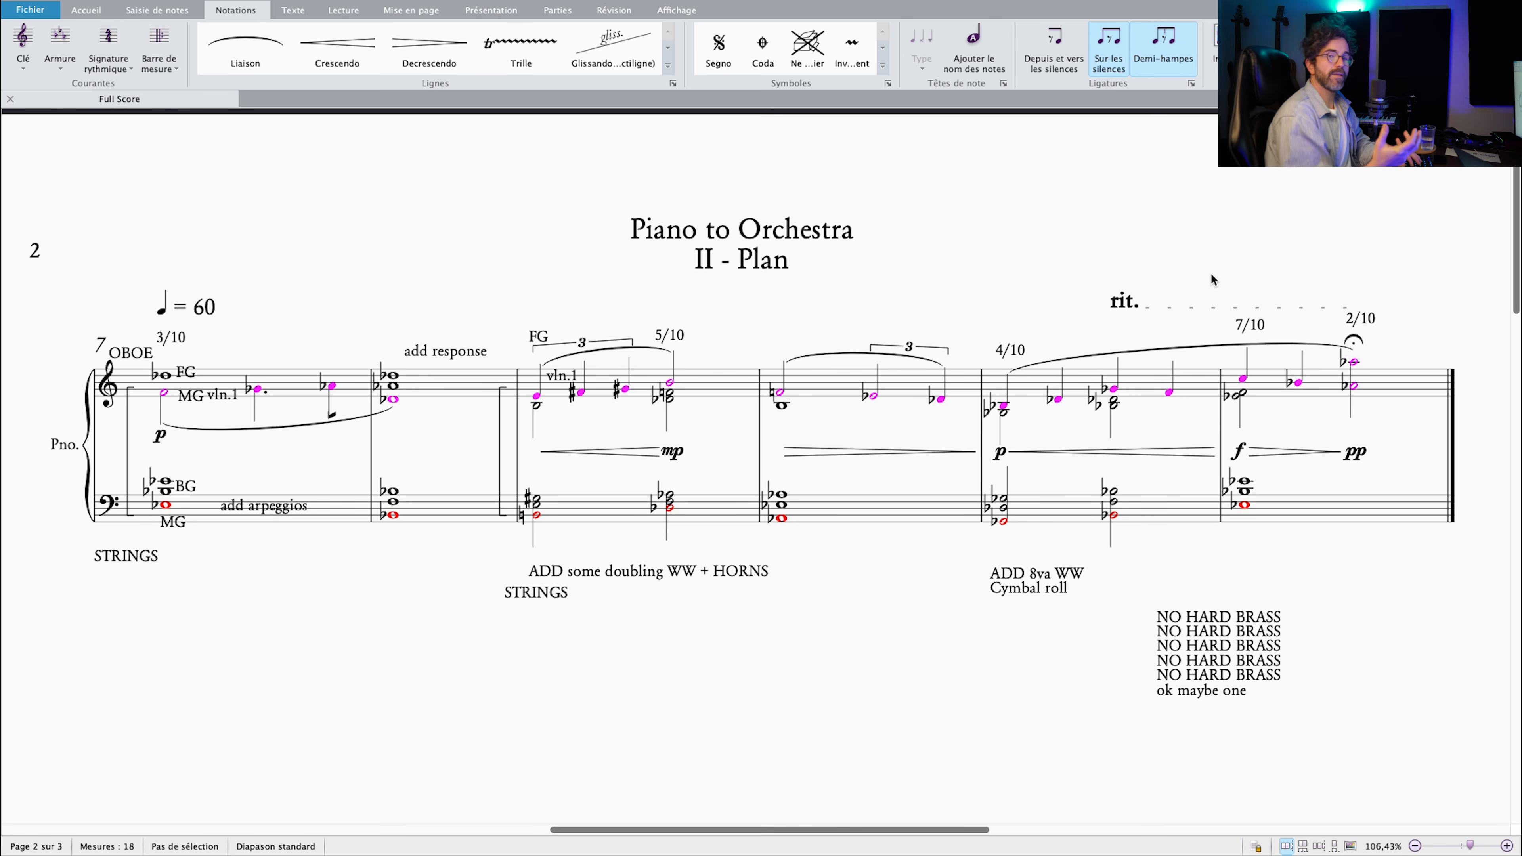
scroll(1145, 248, "down", 3)
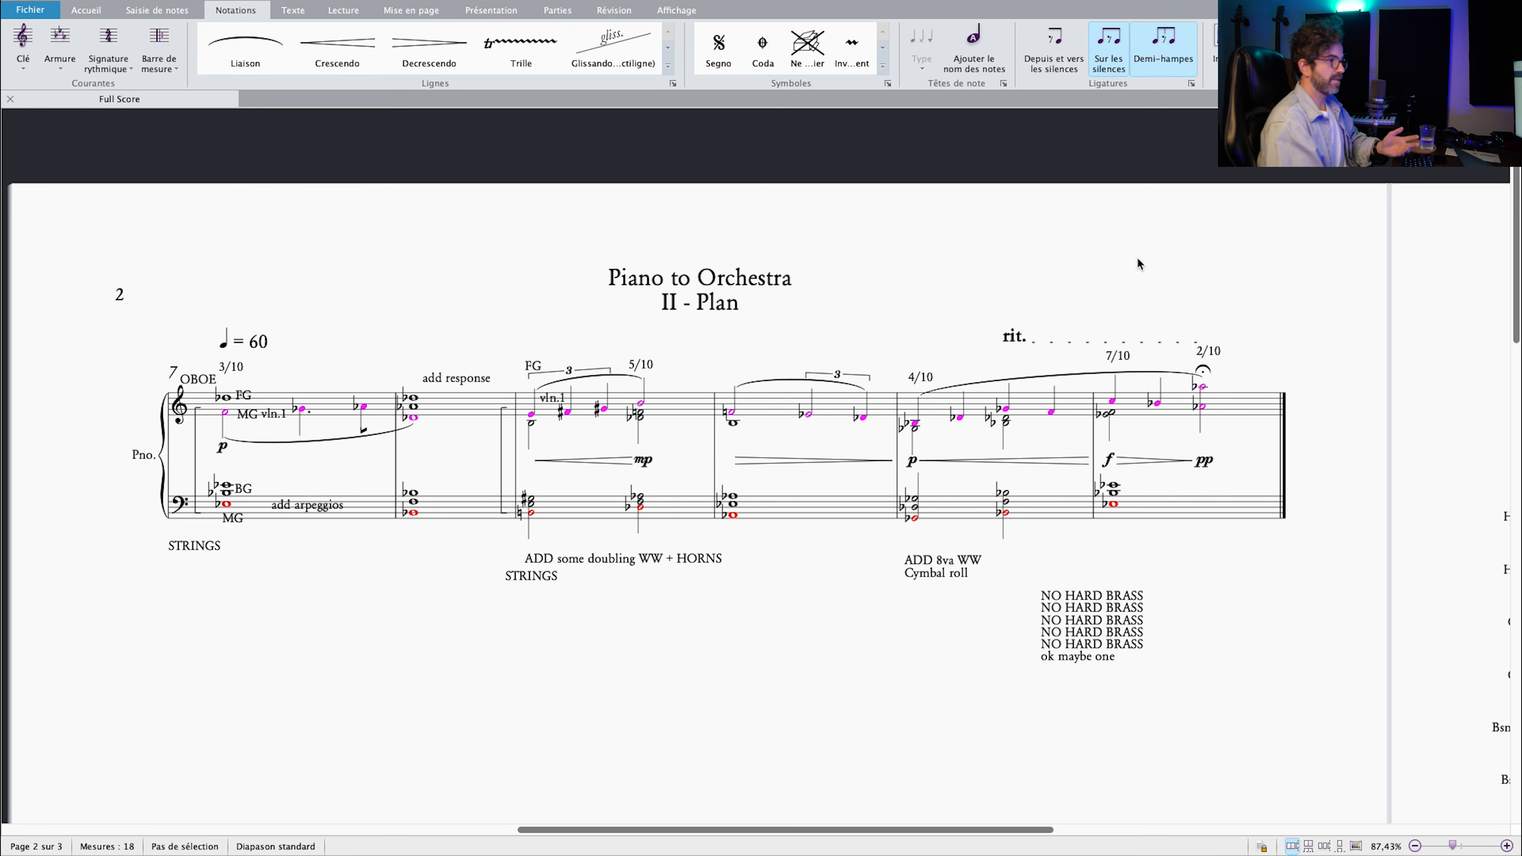
Review the woodwind and brass staves of the orchestrated version on page 3.
left_click_drag(1159, 253, 172, 149)
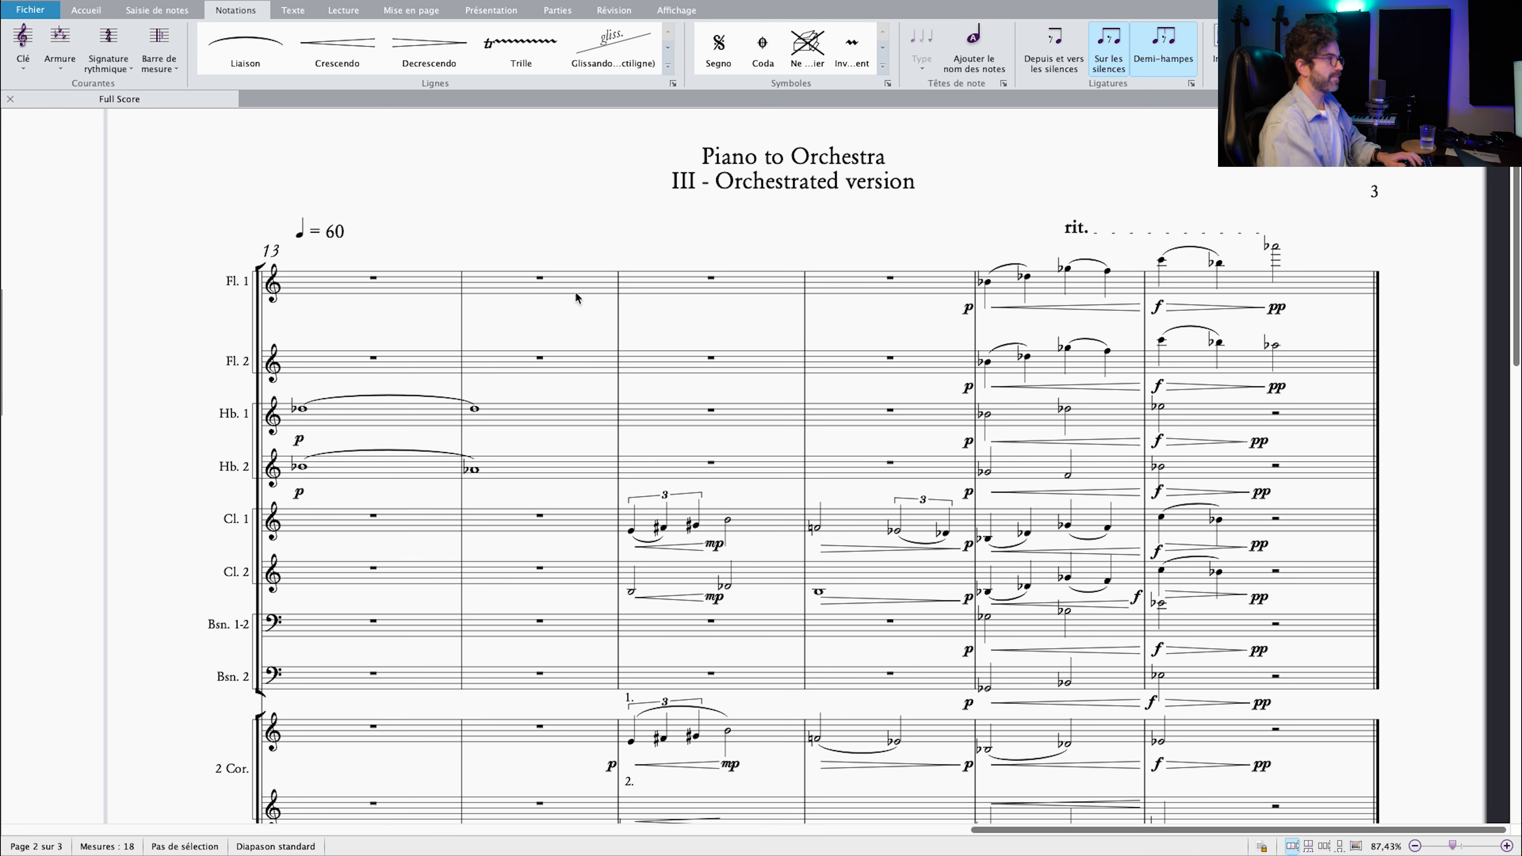
left_click(662, 297)
scroll(570, 230, "down", 3)
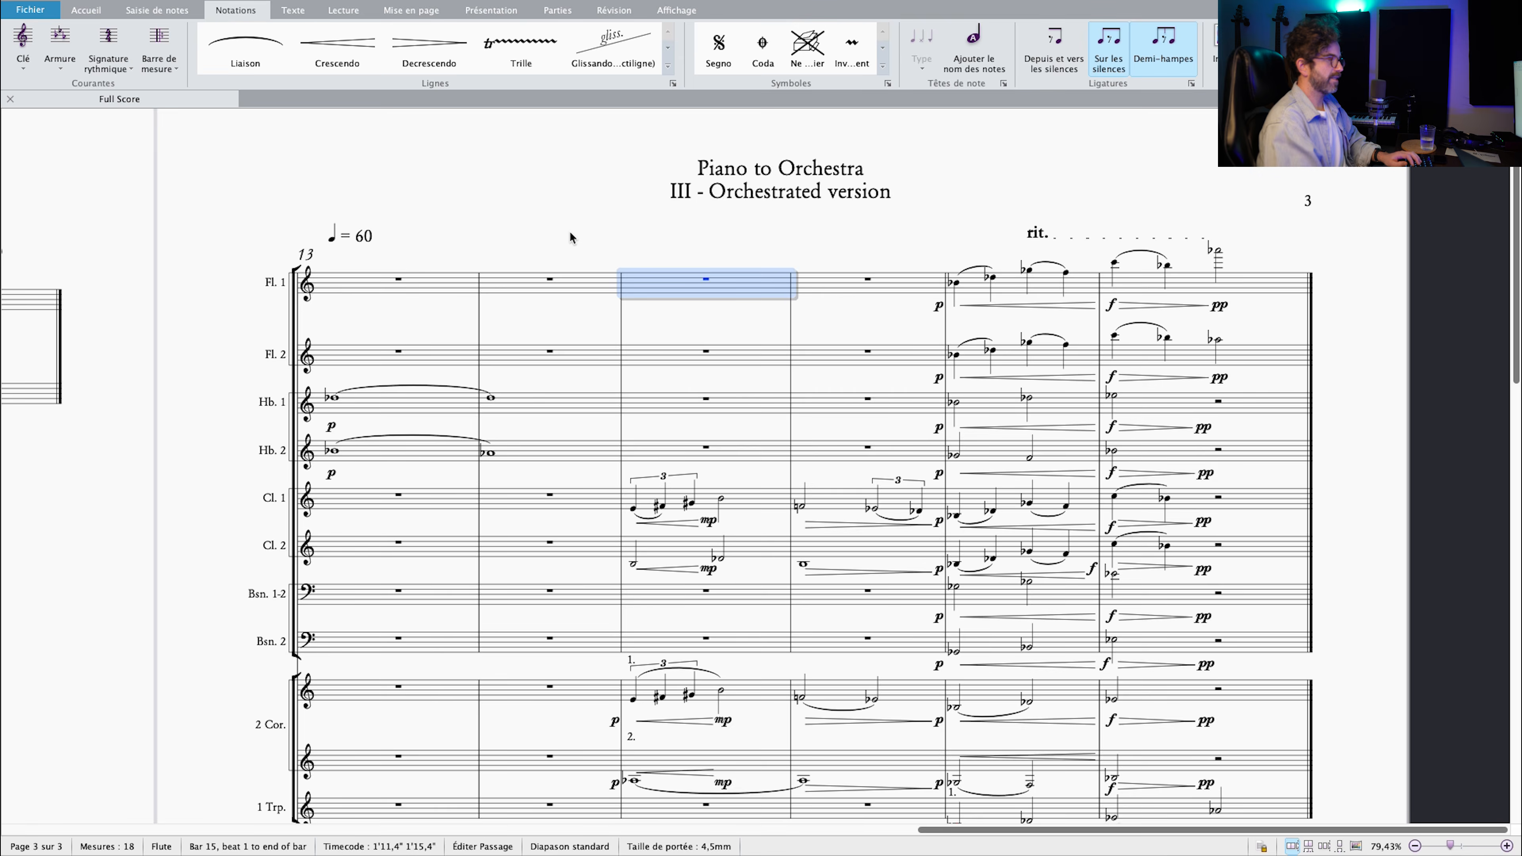
left_click_drag(567, 235, 448, 227)
scroll(441, 289, "up", 2)
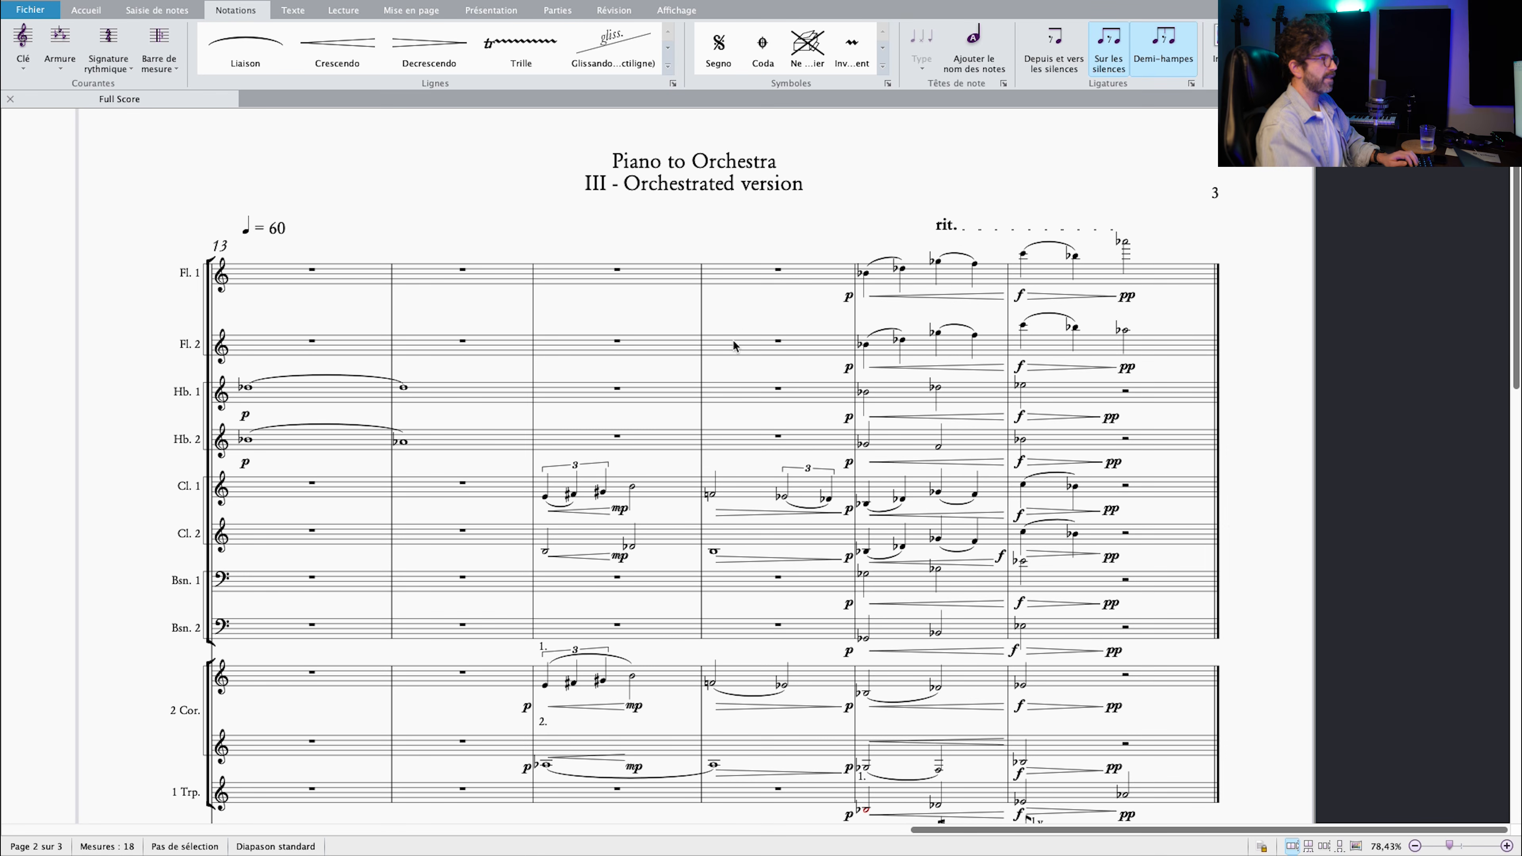
left_click_drag(735, 343, 761, 285)
left_click_drag(516, 627, 514, 641)
scroll(324, 457, "down", 2)
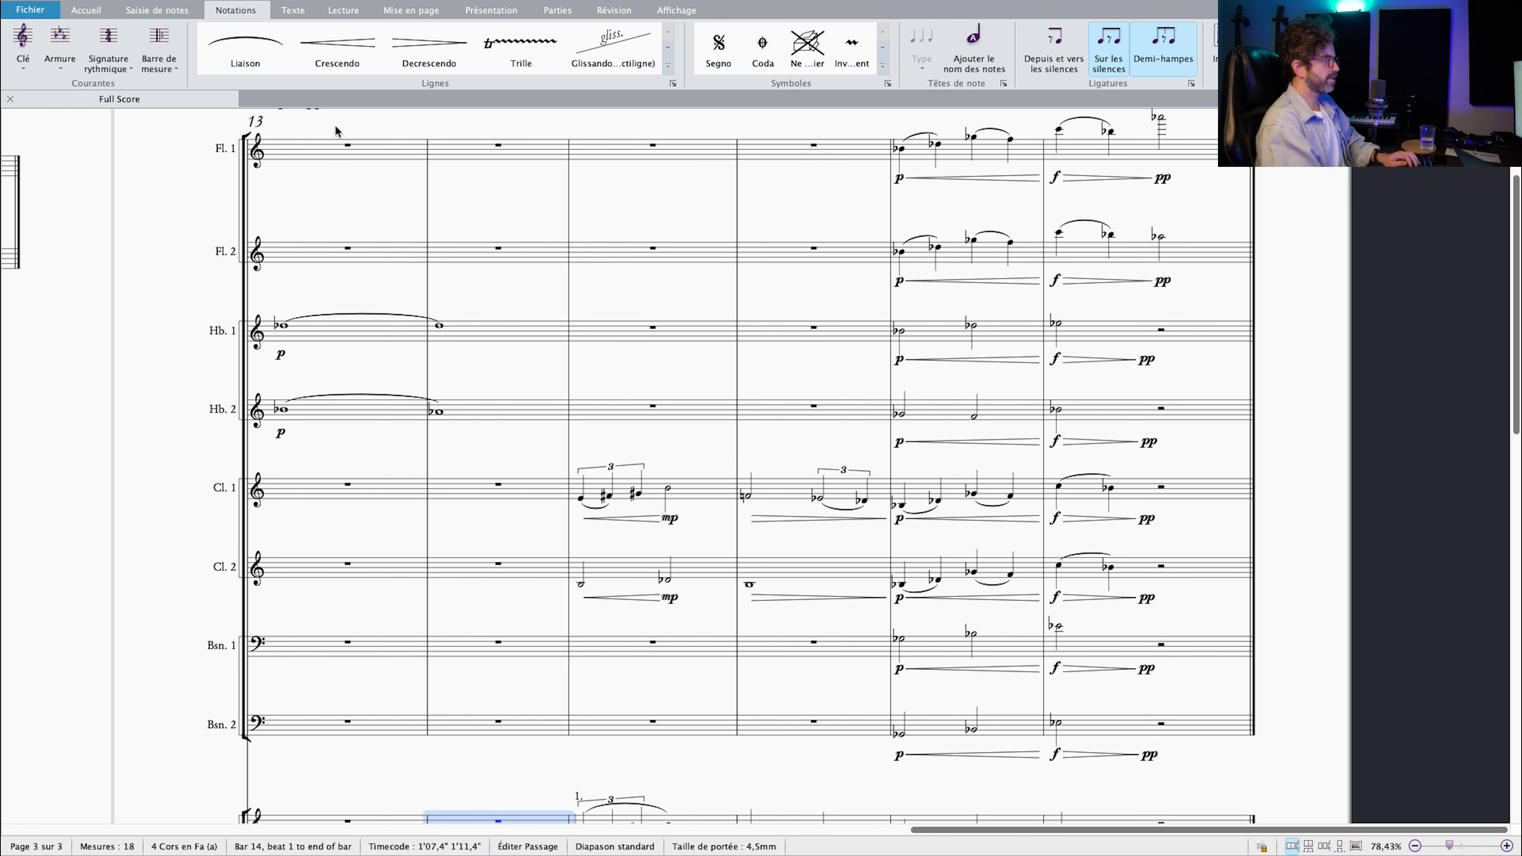
scroll(298, 217, "down", 2)
scroll(335, 375, "down", 2)
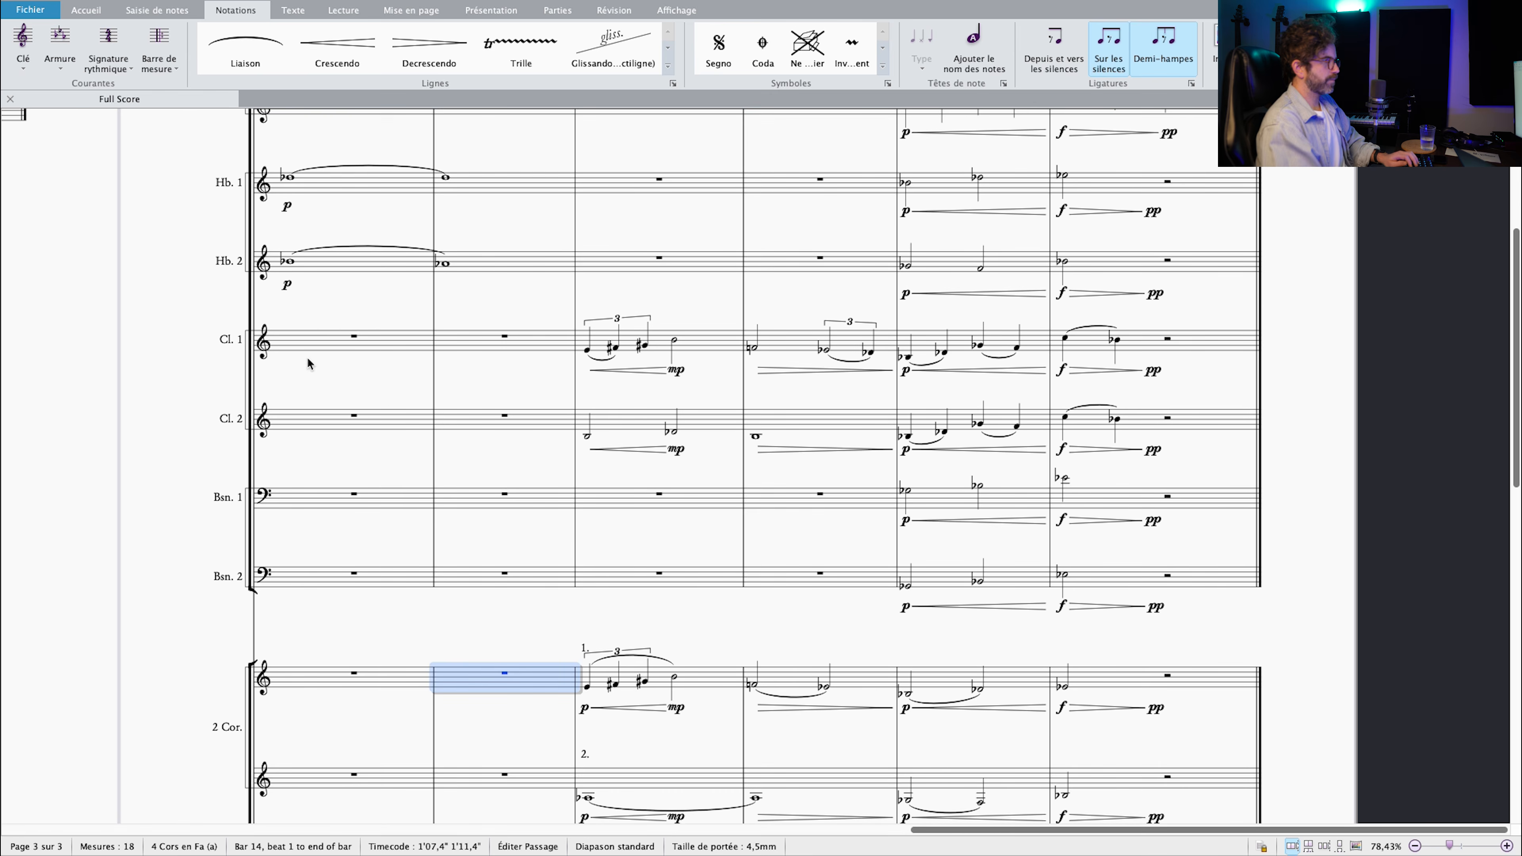
scroll(306, 439, "down", 2)
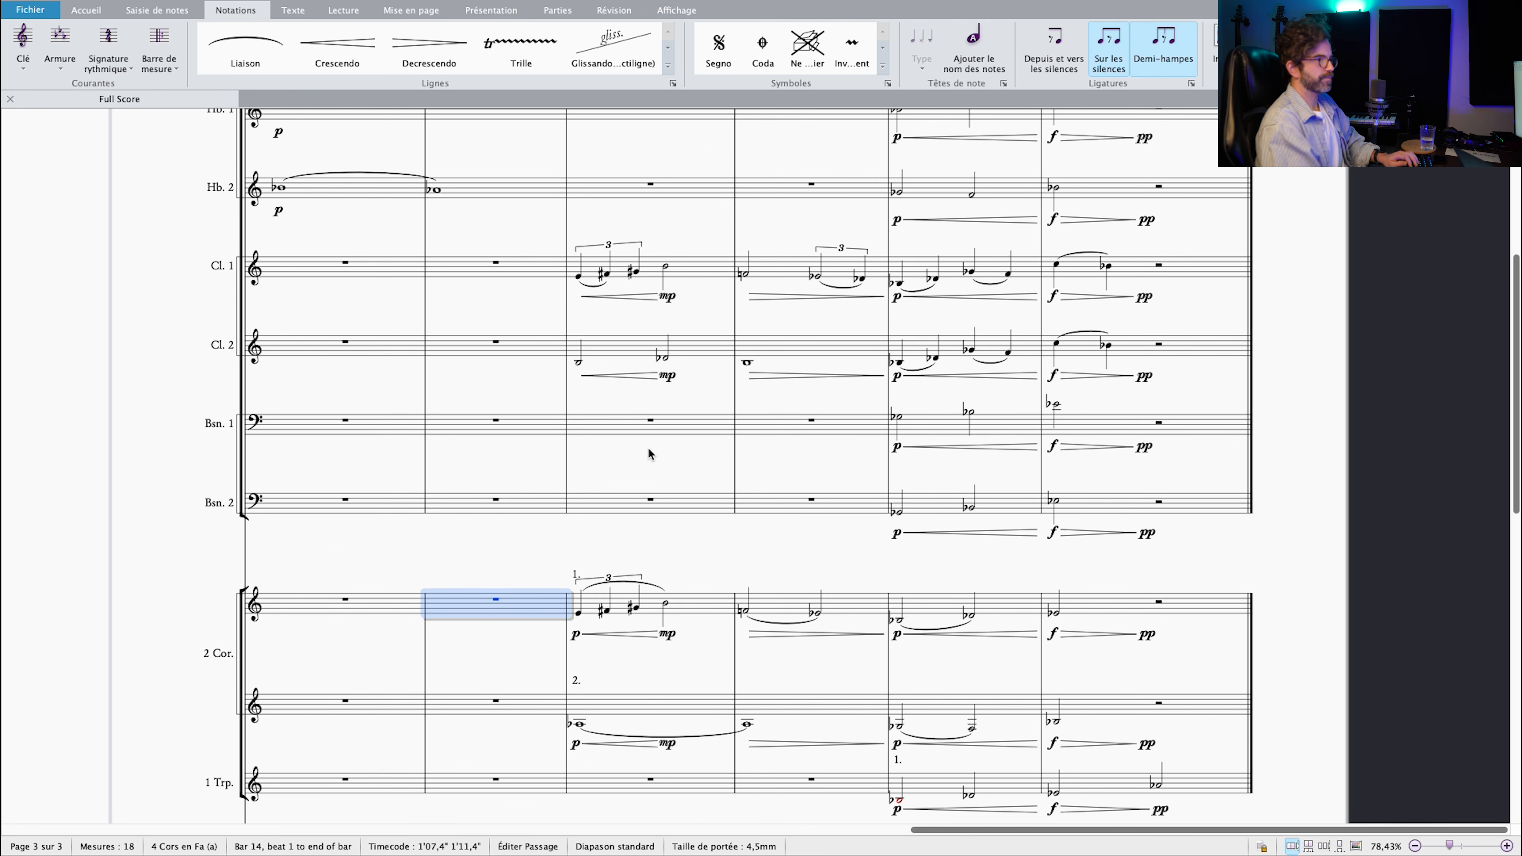
key("super+minus")
key("super+minus")
Compare the annotated piano plan on page 2 with the start of the orchestrated version.
left_click_drag(97, 447, 912, 612)
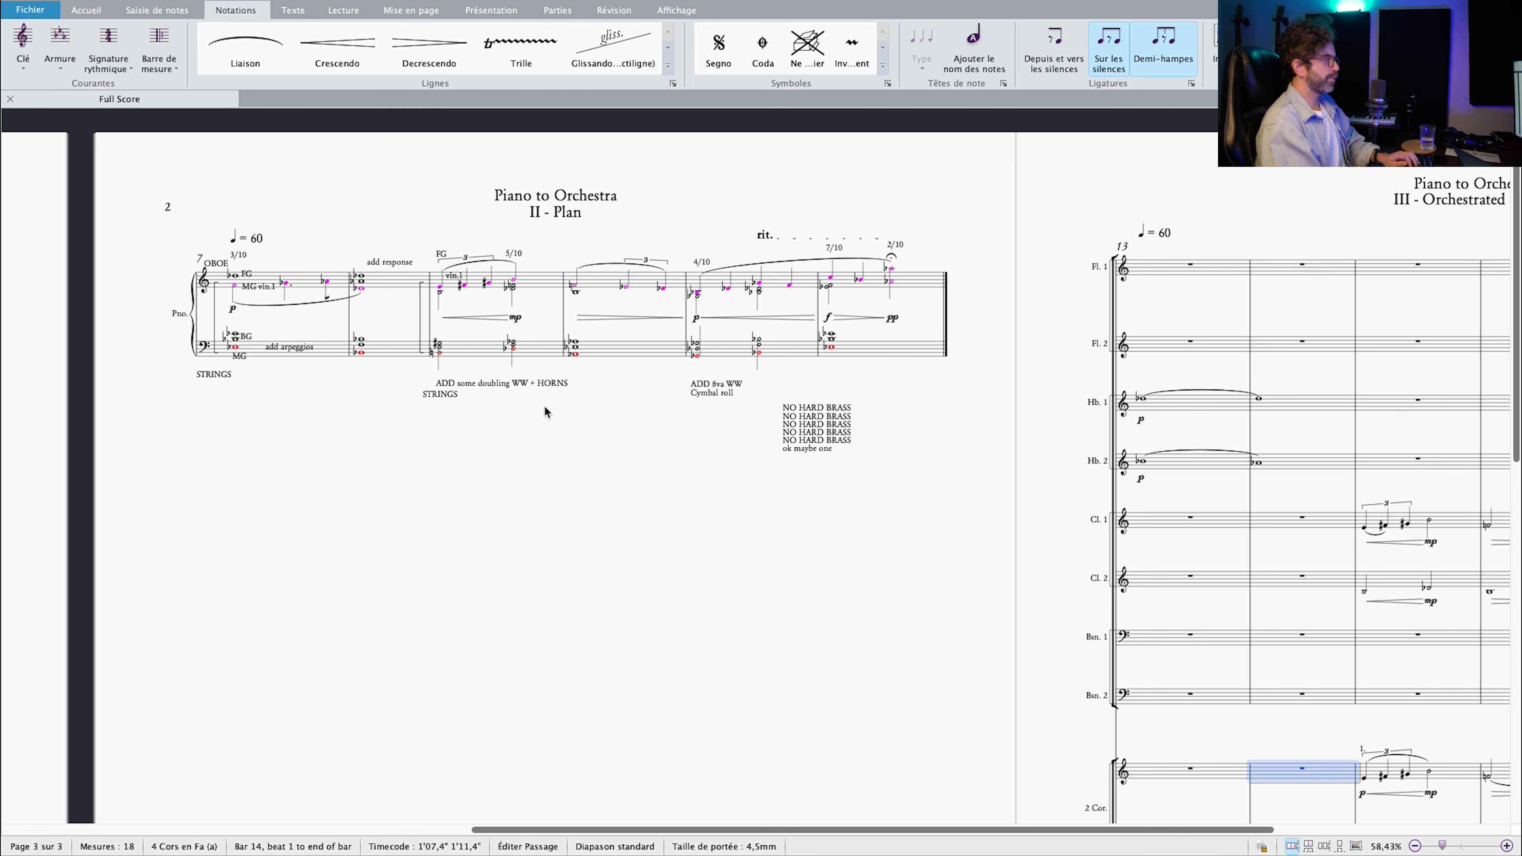
left_click(618, 354)
key("super+plus")
left_click_drag(561, 484, 926, 546)
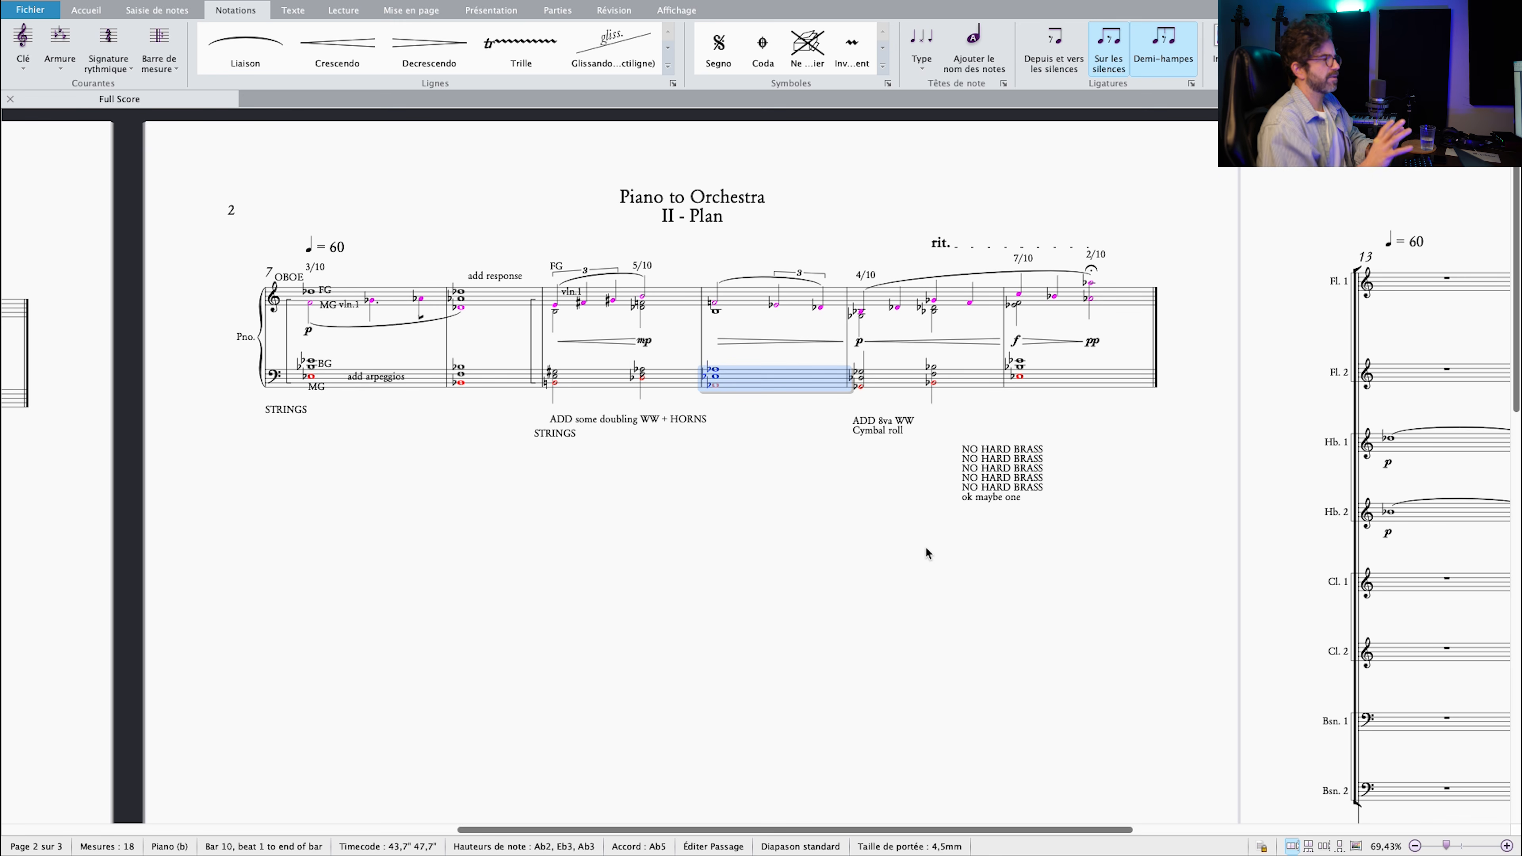
scroll(926, 547, "right", 15)
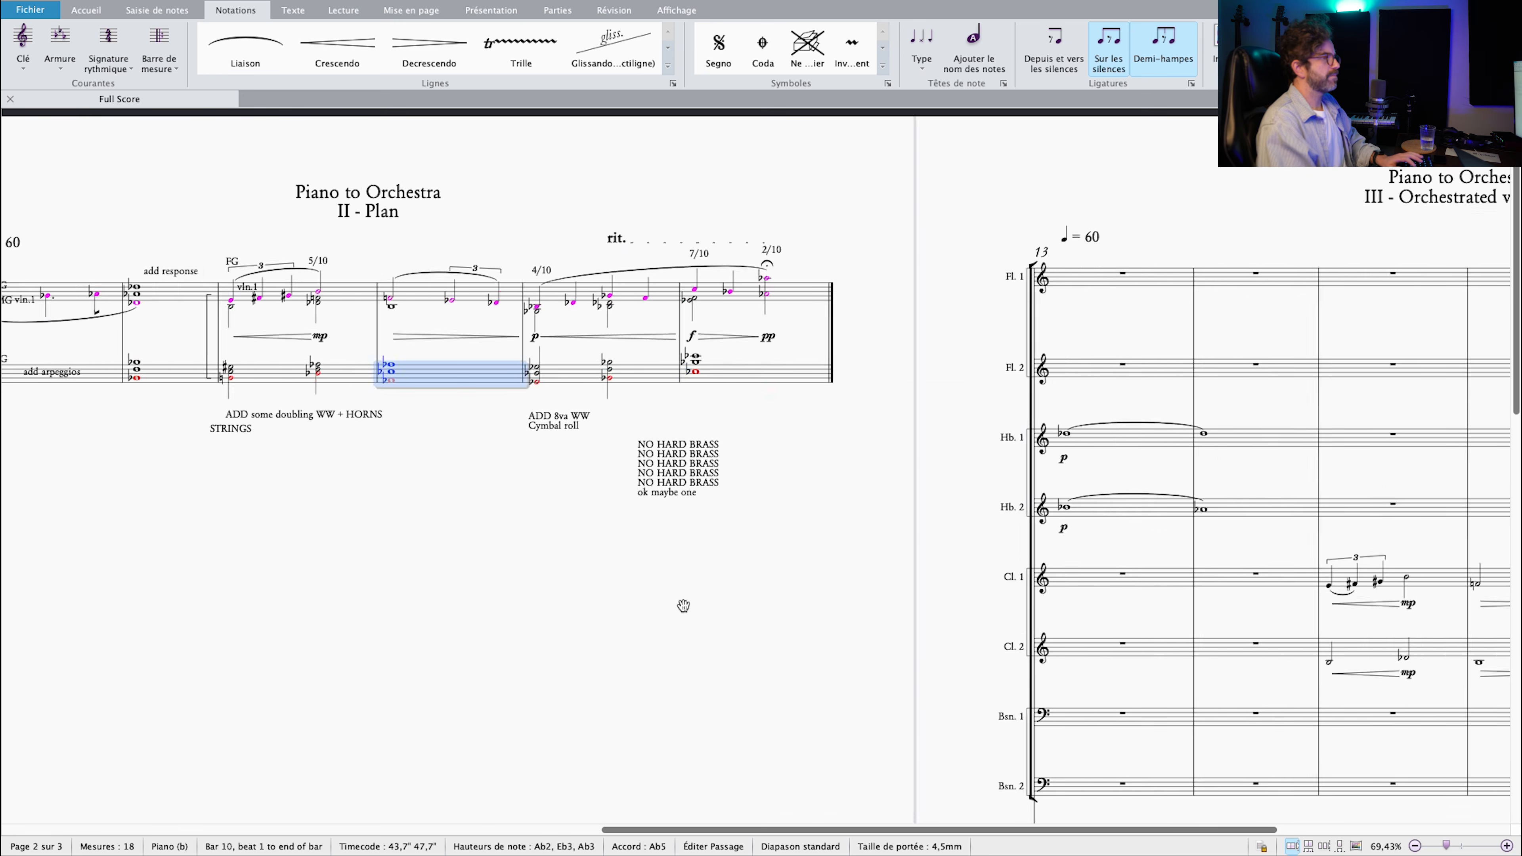
key("Escape")
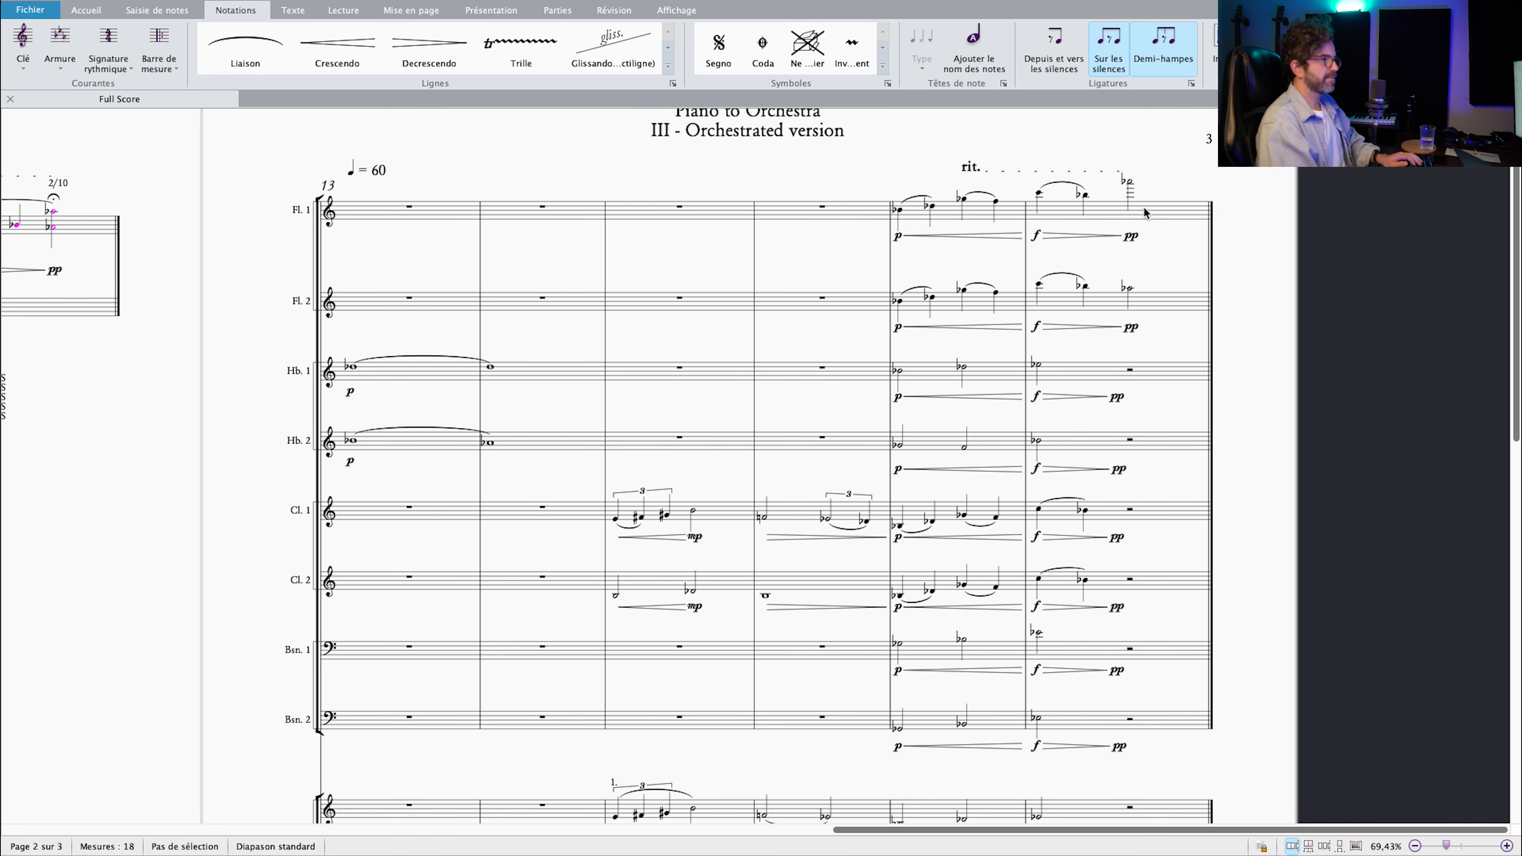
Examine the flute endings and both horn parts in the orchestrated version, selecting the second horn's bars 15 and 16.
scroll(1145, 211, "up", 2)
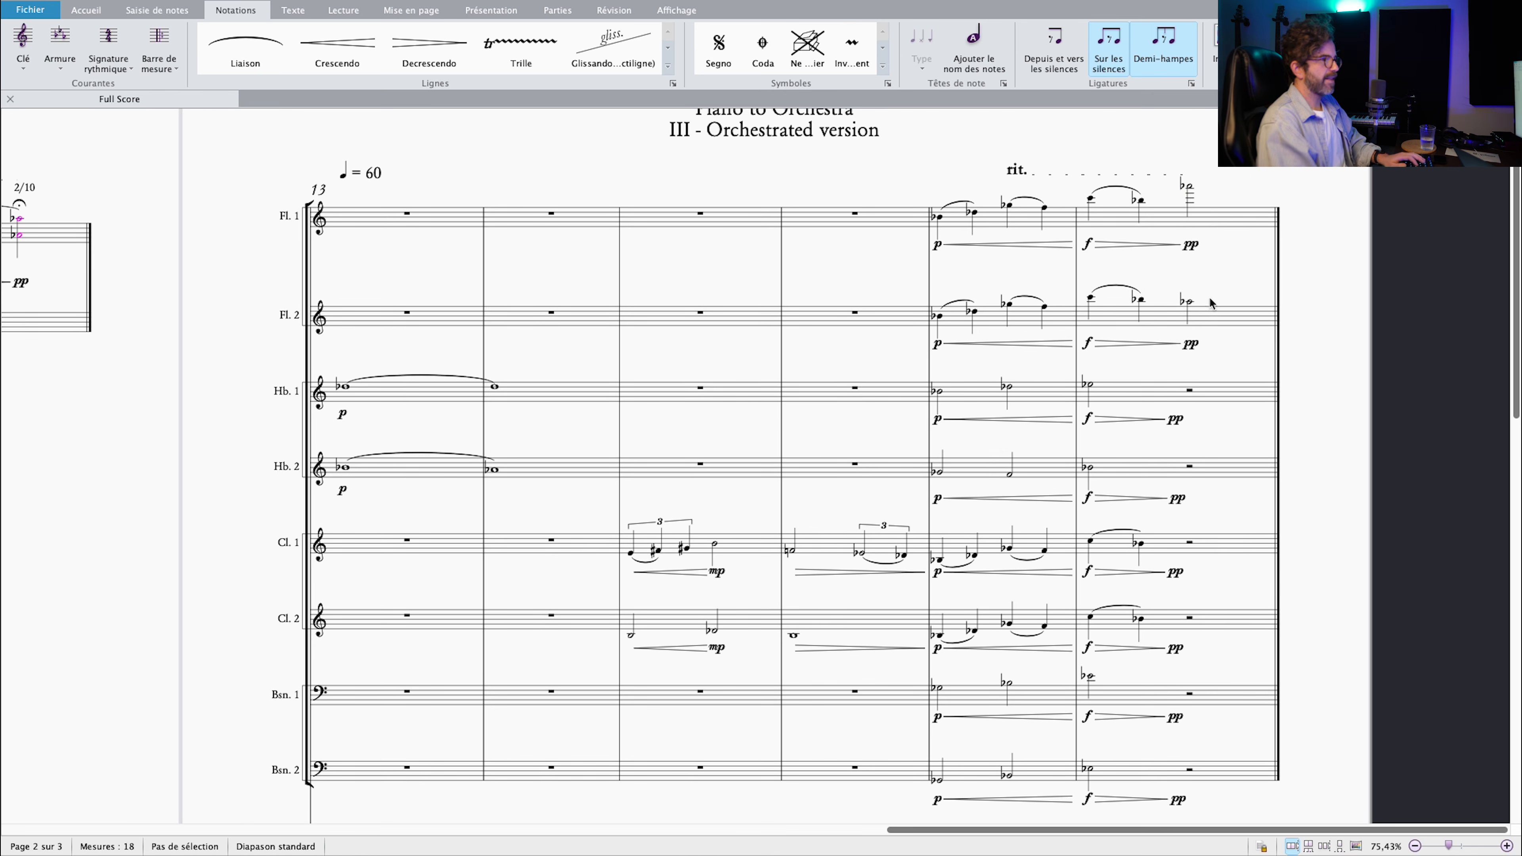
left_click_drag(1229, 273, 1230, 219)
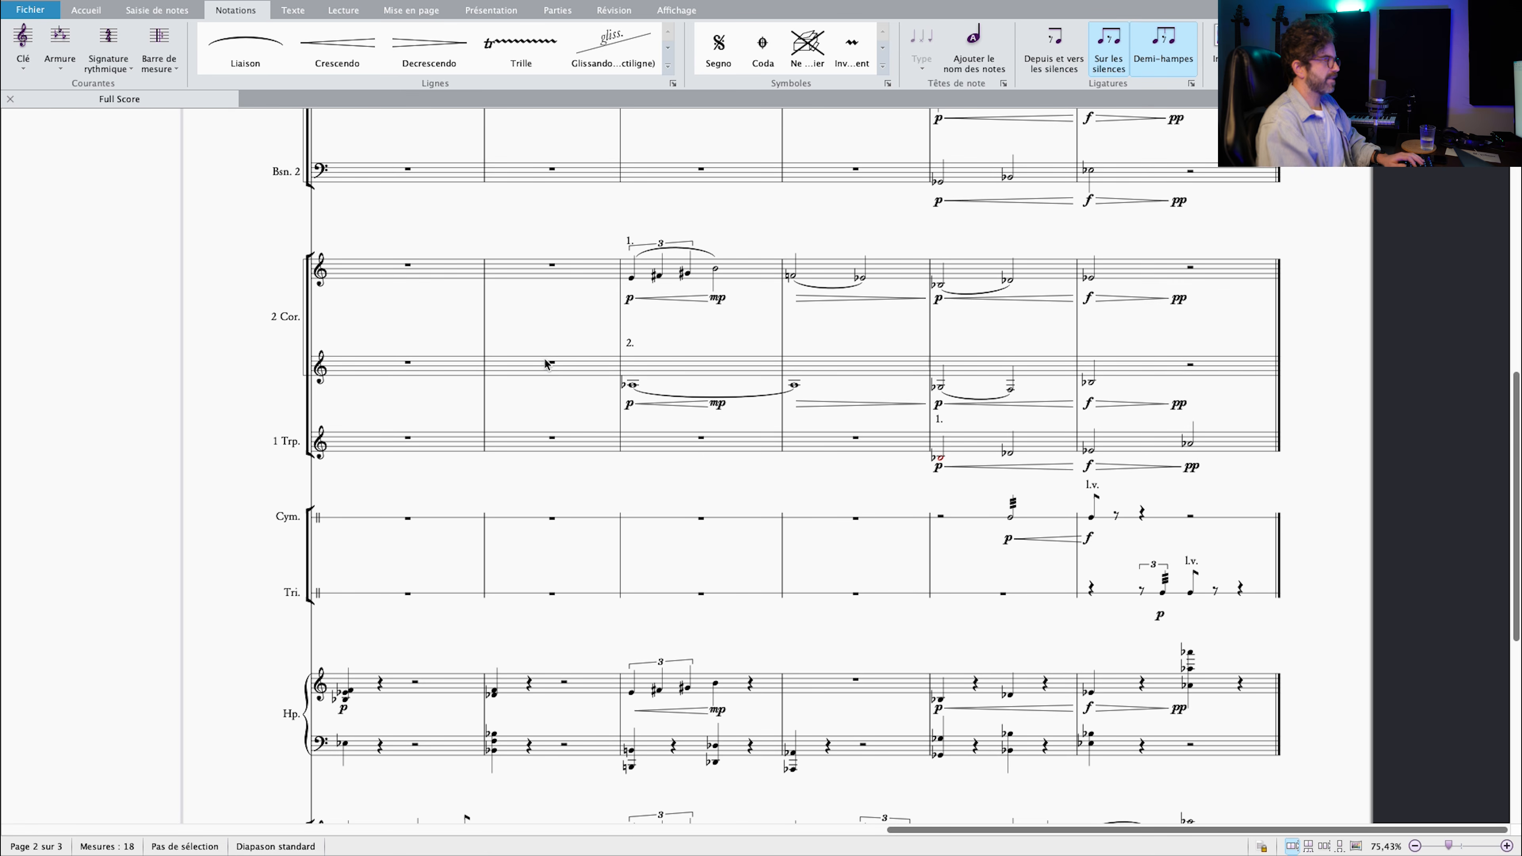
left_click(543, 360)
left_click(527, 274)
scroll(561, 305, "up", 3)
left_click_drag(662, 307, 638, 297)
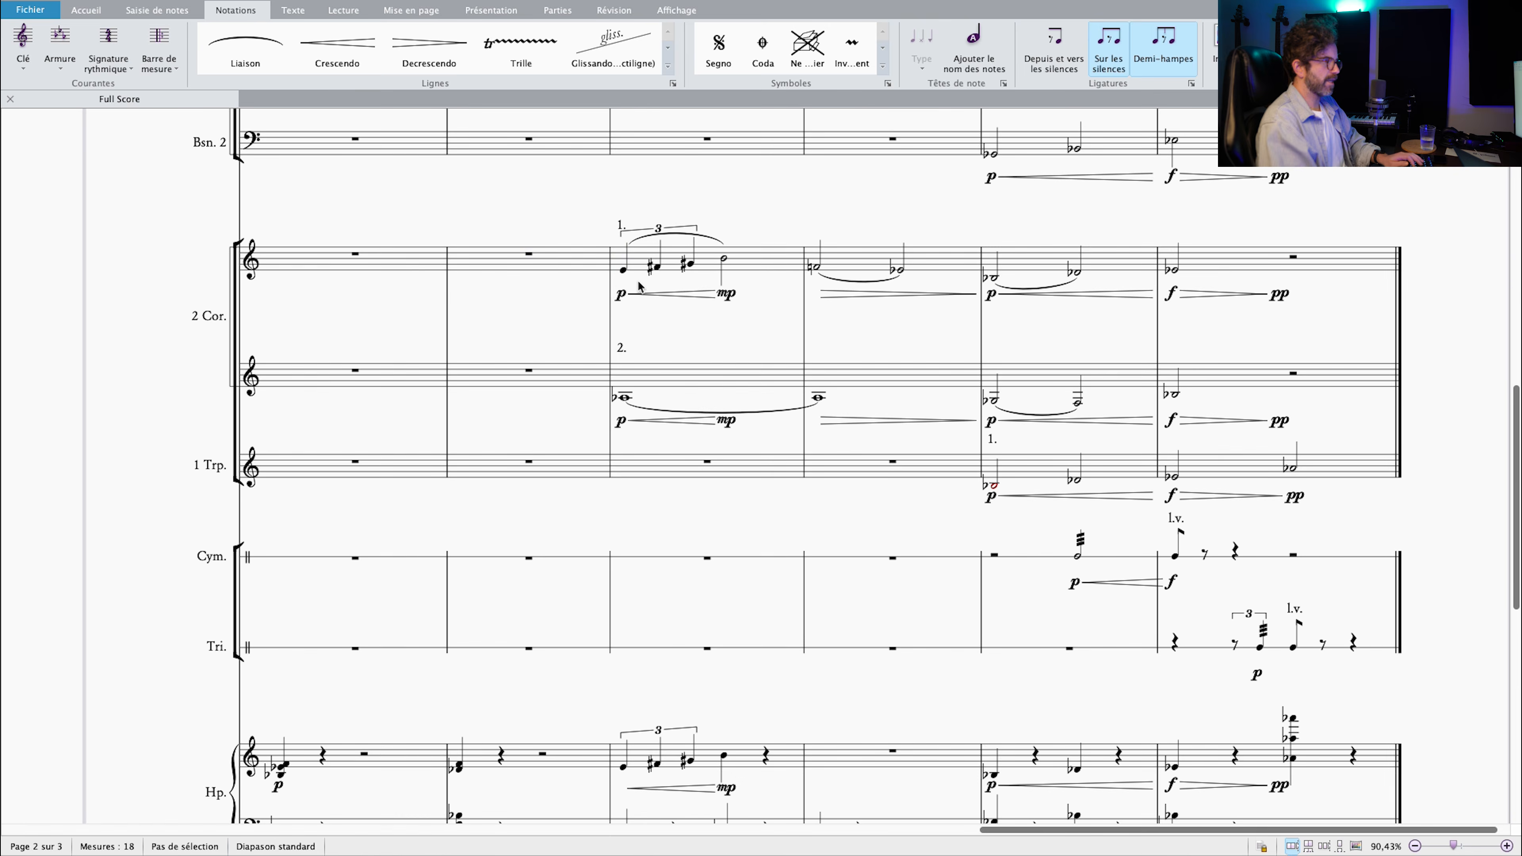
left_click(652, 305)
scroll(672, 348, "down", 2)
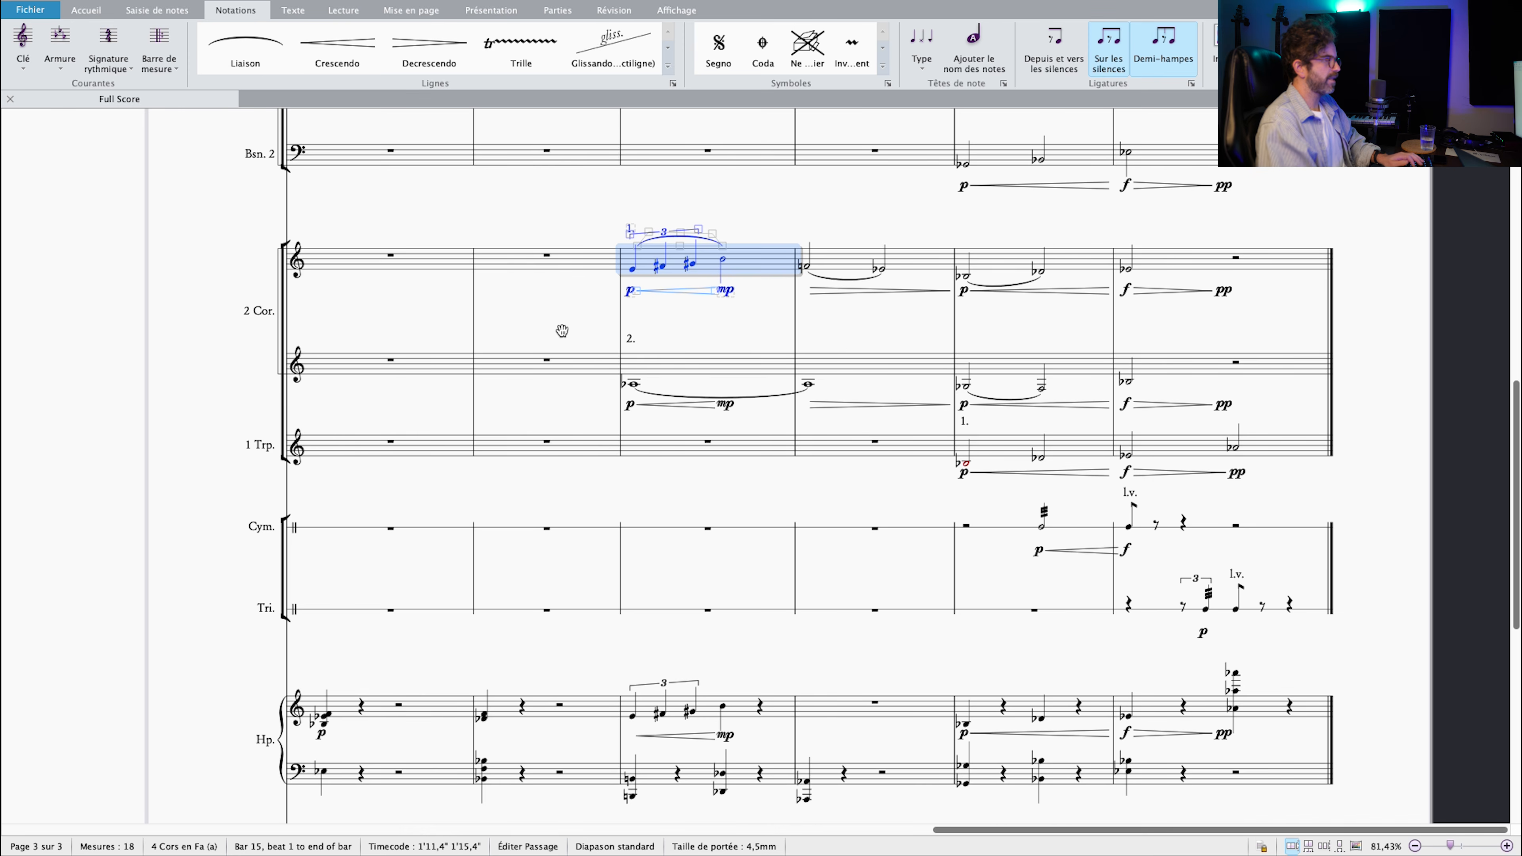
left_click_drag(553, 323, 589, 361)
left_click(744, 400)
left_click(859, 416, "shift")
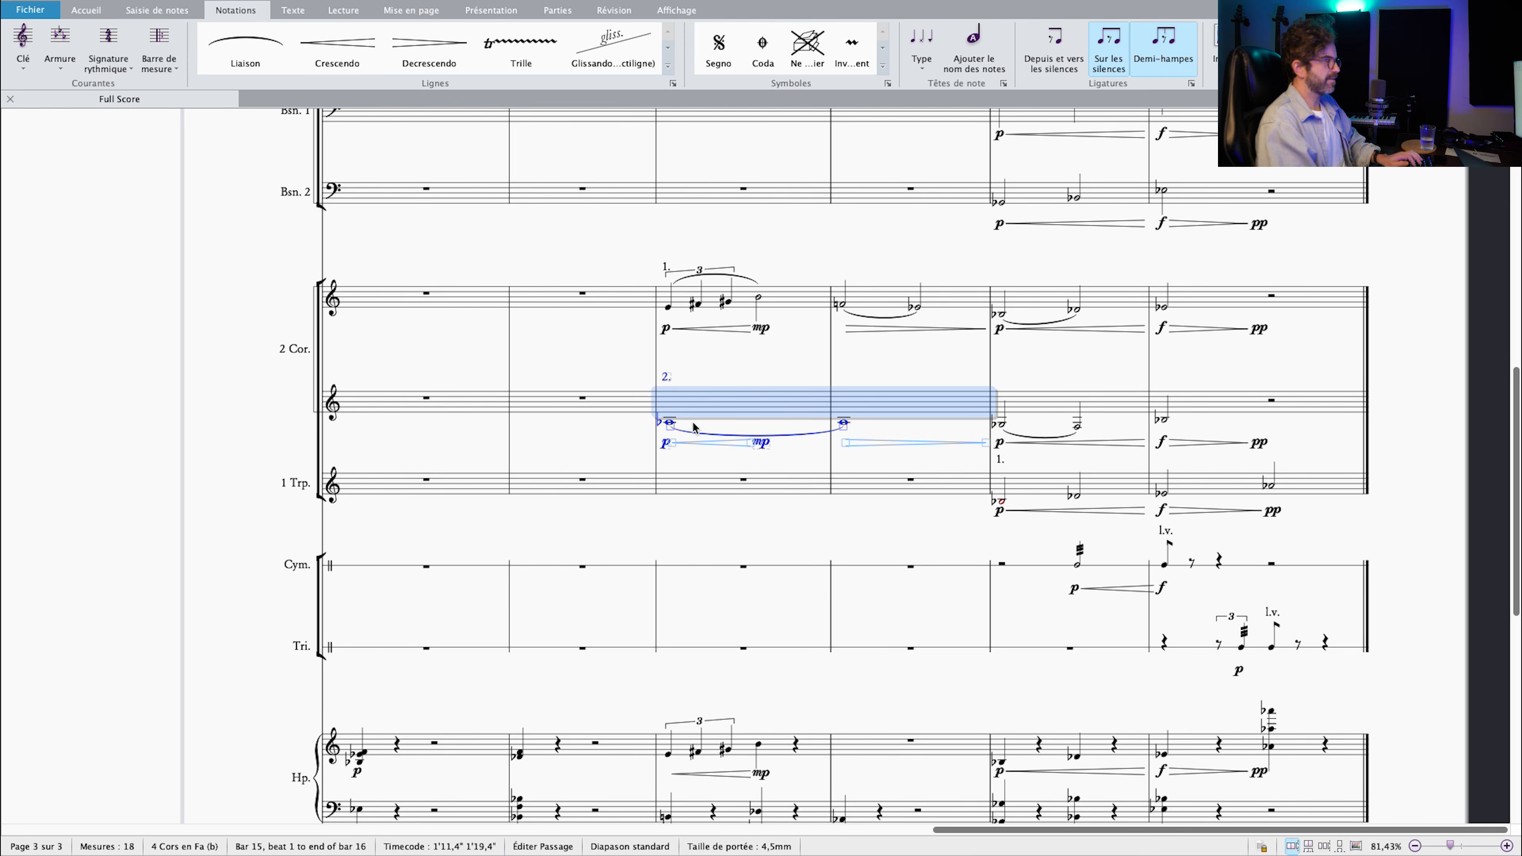
Select the highest left-hand chord notes in bars 9 and 10 of the piano plan.
scroll(513, 331, "left", 10)
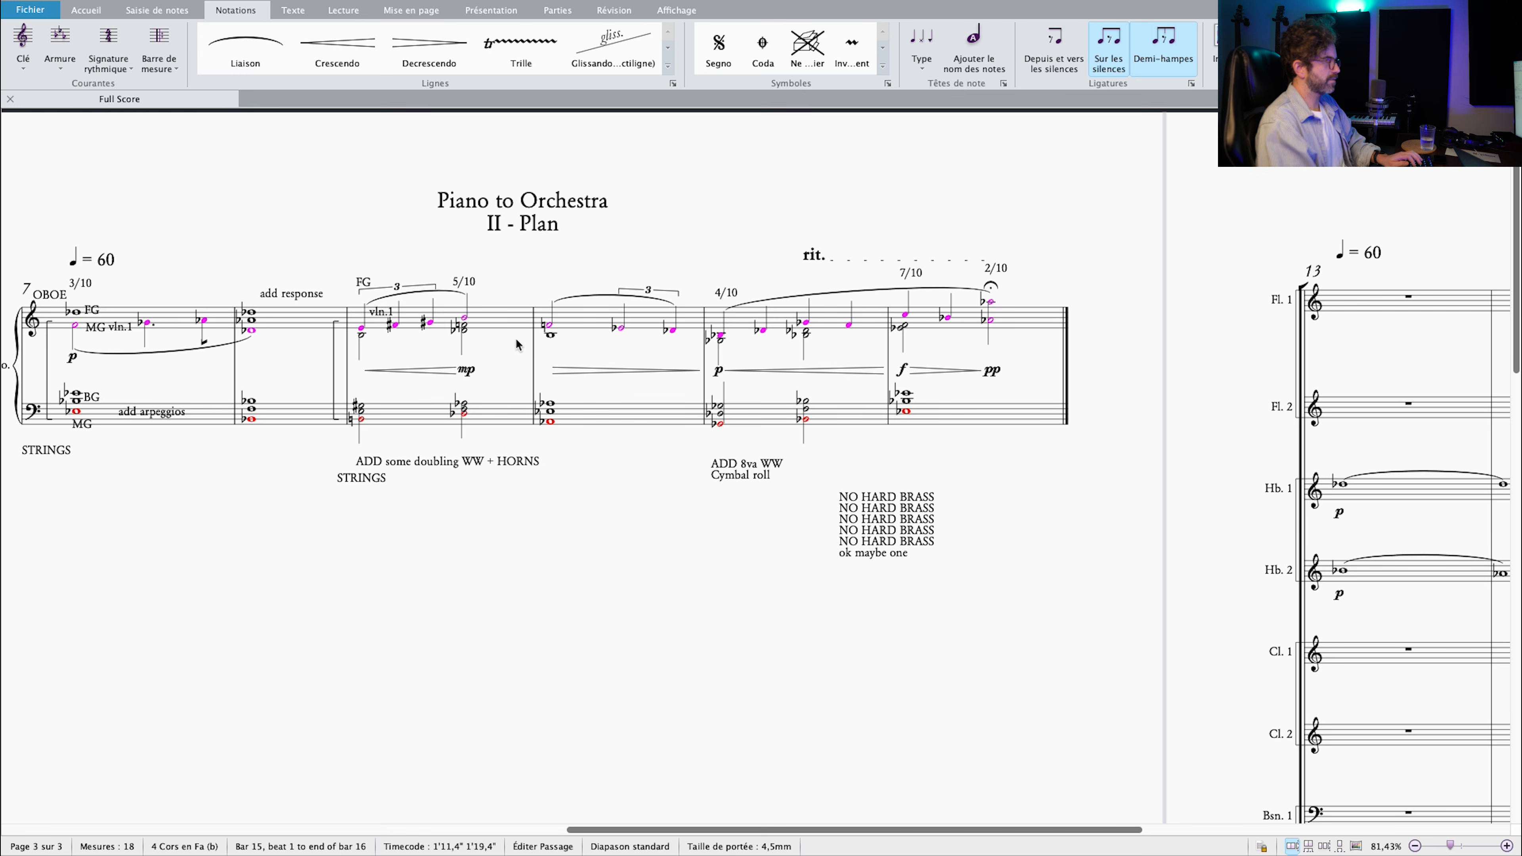
left_click(362, 408)
left_click(464, 403, "ctrl")
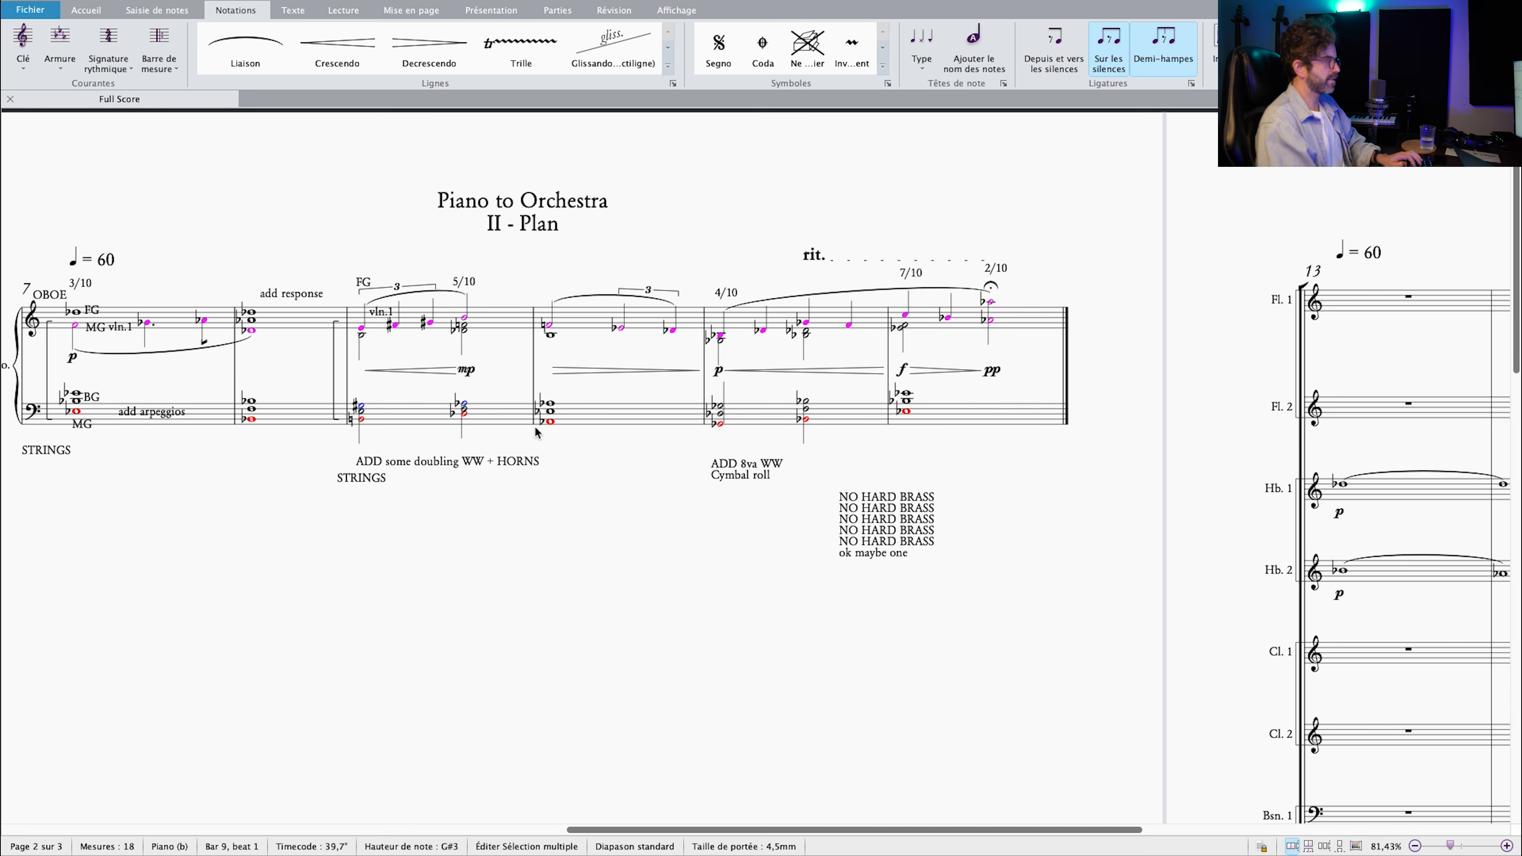
left_click(550, 403, "ctrl")
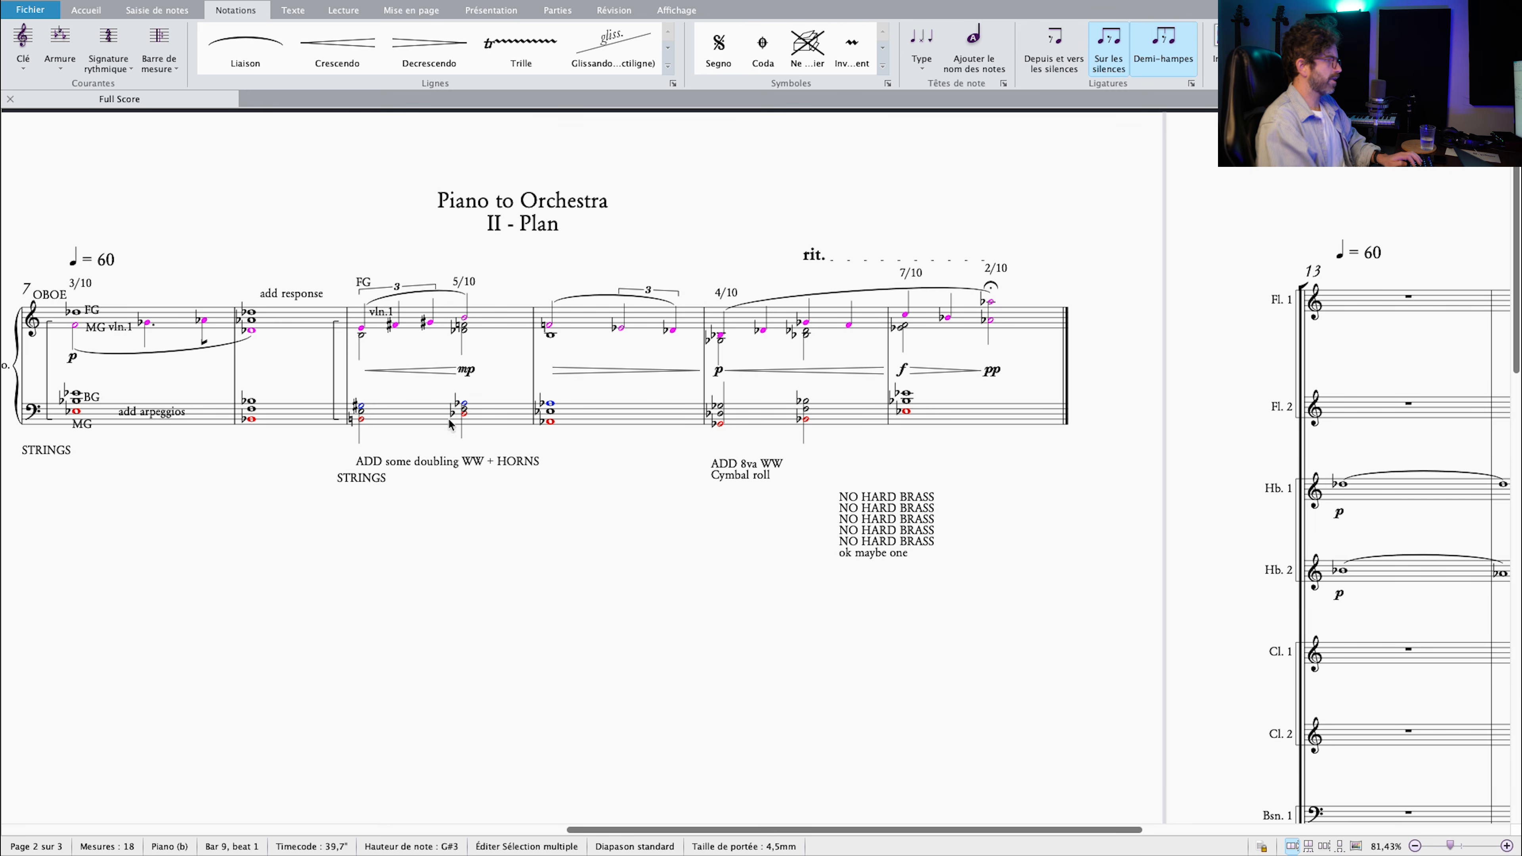
Examine the trumpet part in bars 17 and 18 of the orchestrated version.
scroll(680, 561, "down", 9)
scroll(679, 560, "right", 10)
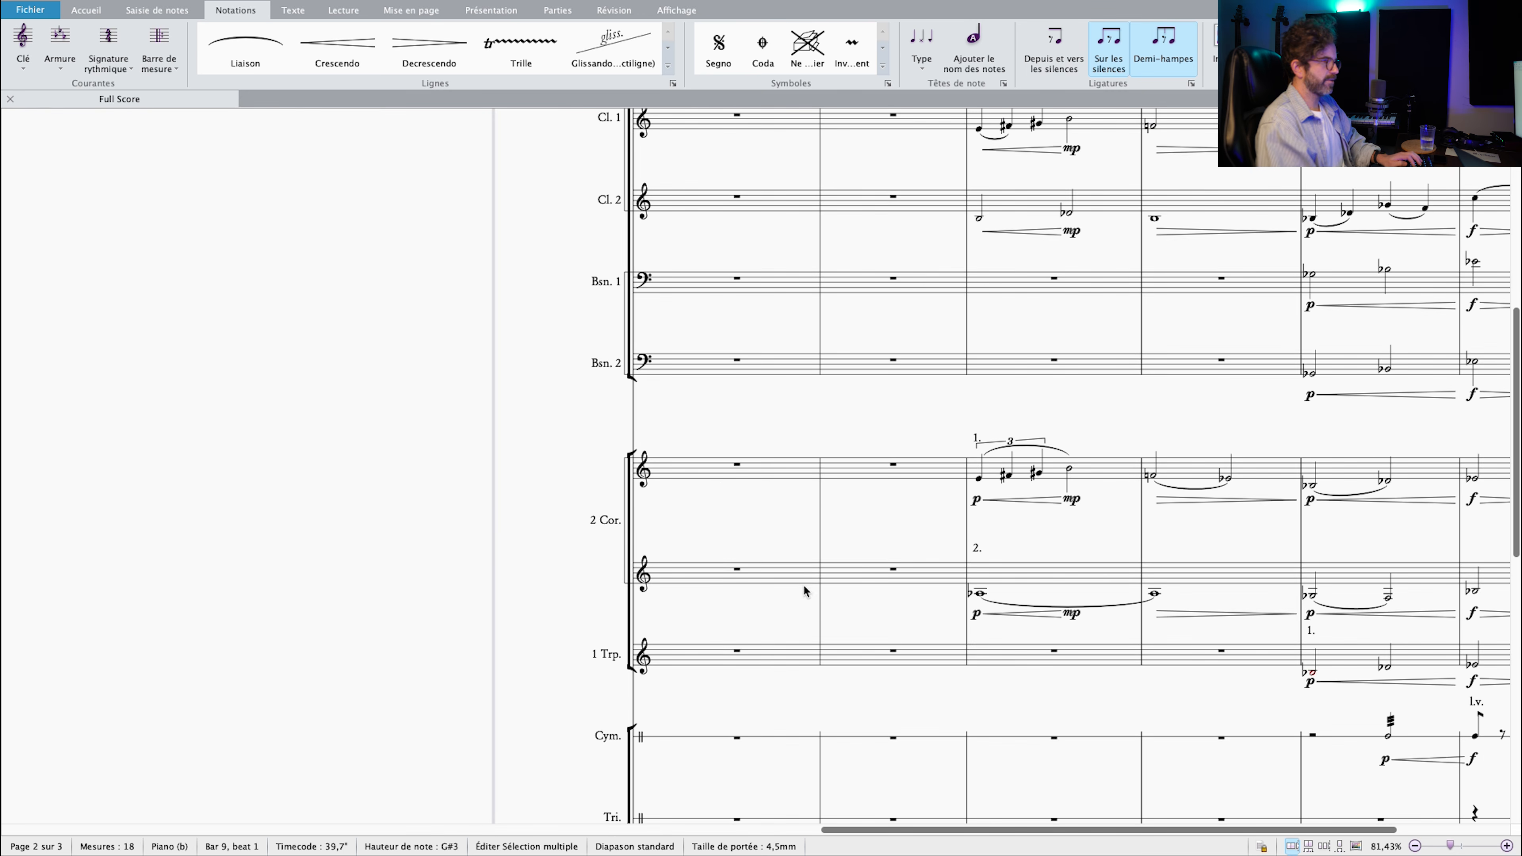
scroll(1044, 453, "down", 5)
scroll(1044, 453, "right", 8)
left_click(851, 340)
key("Escape")
left_click(846, 345)
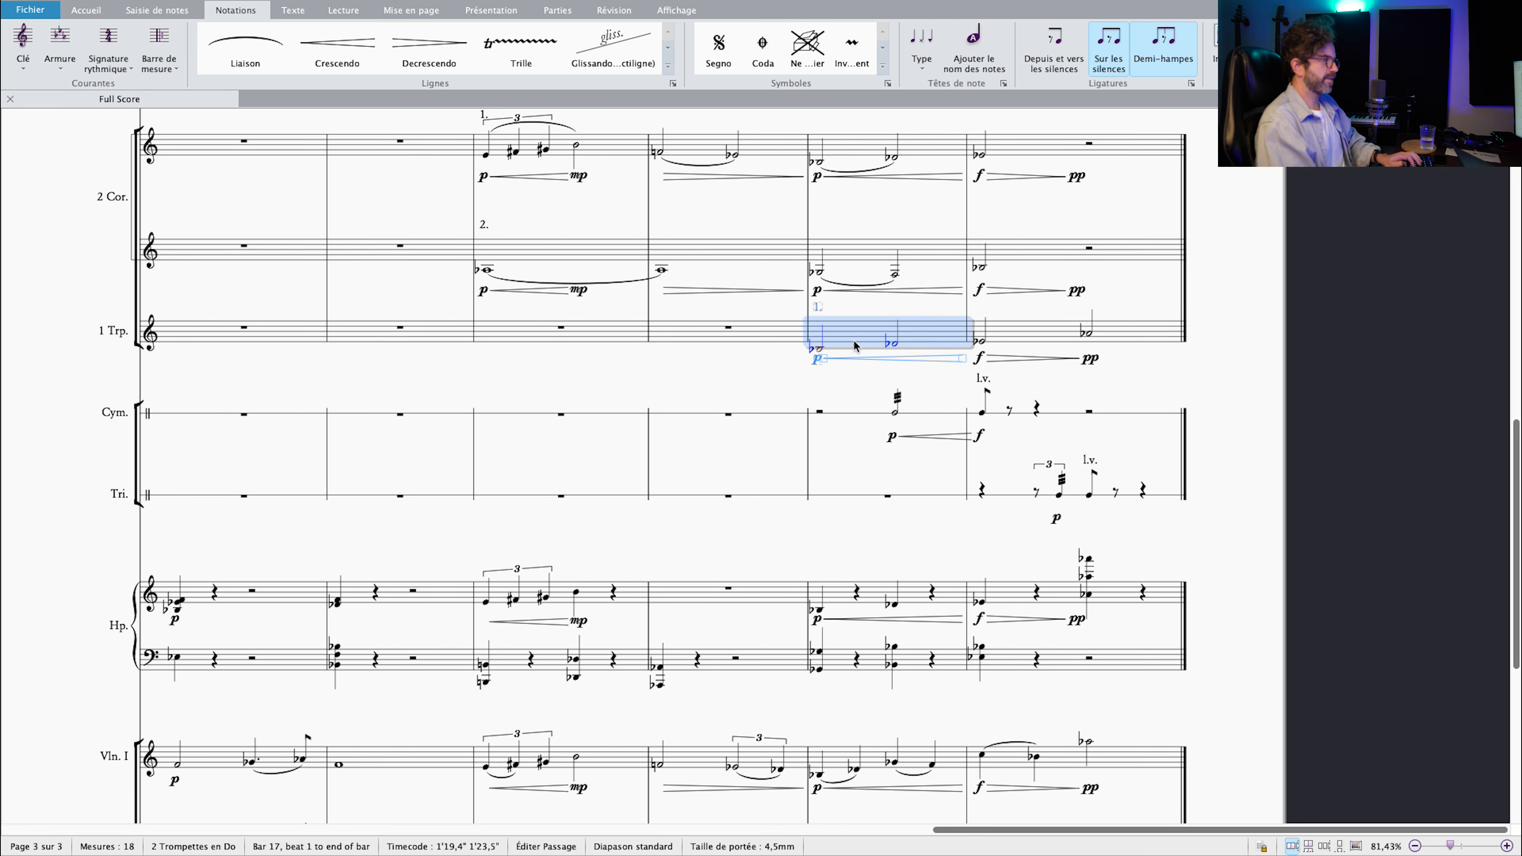
scroll(856, 340, "up", 7)
left_click(1020, 352)
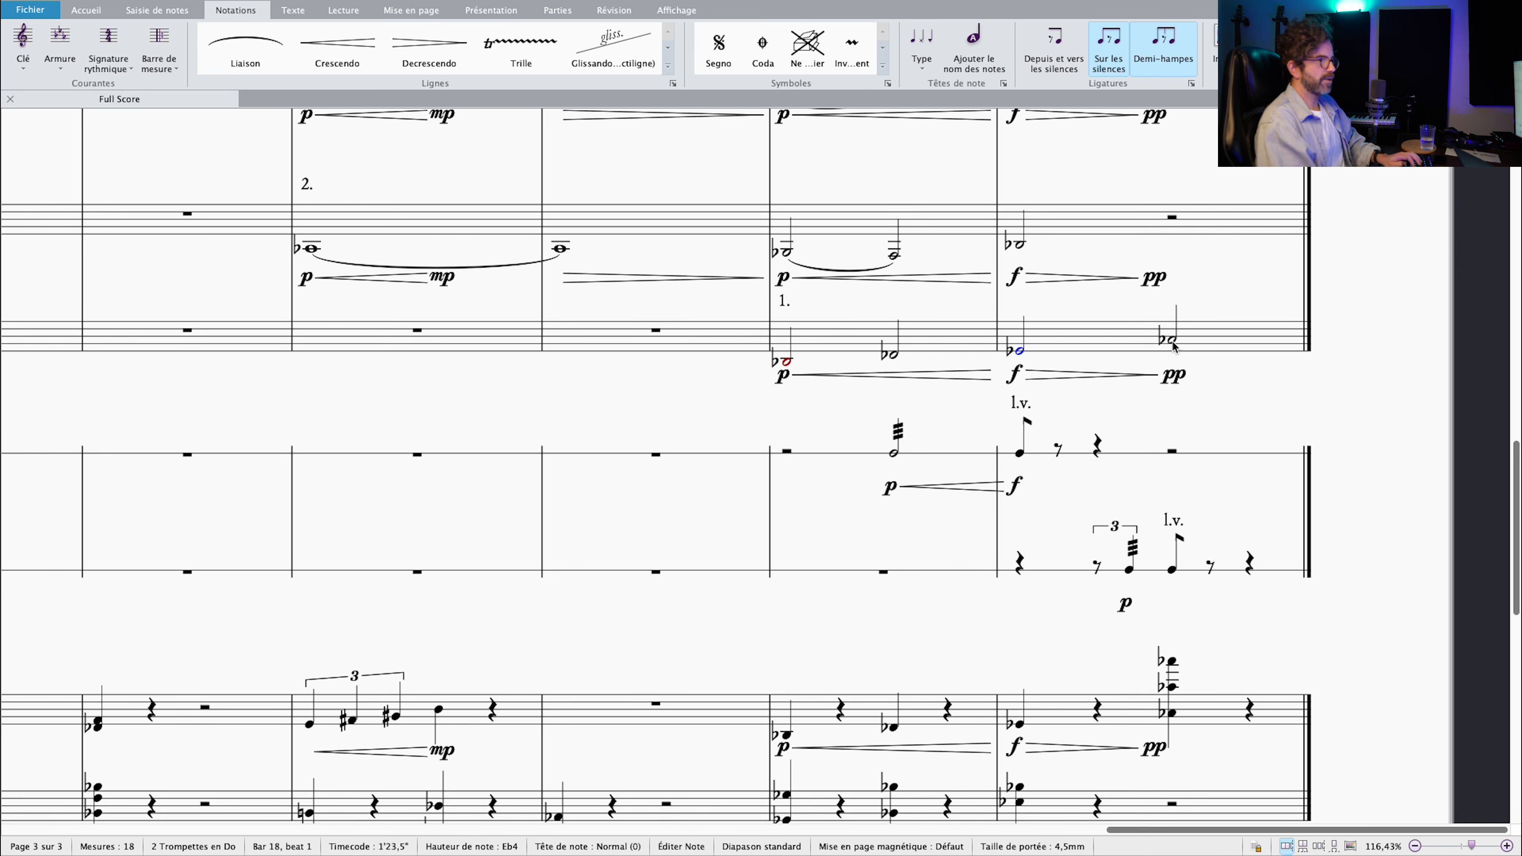
scroll(1175, 354, "down", 3)
left_click(1175, 395)
scroll(1174, 401, "up", 1)
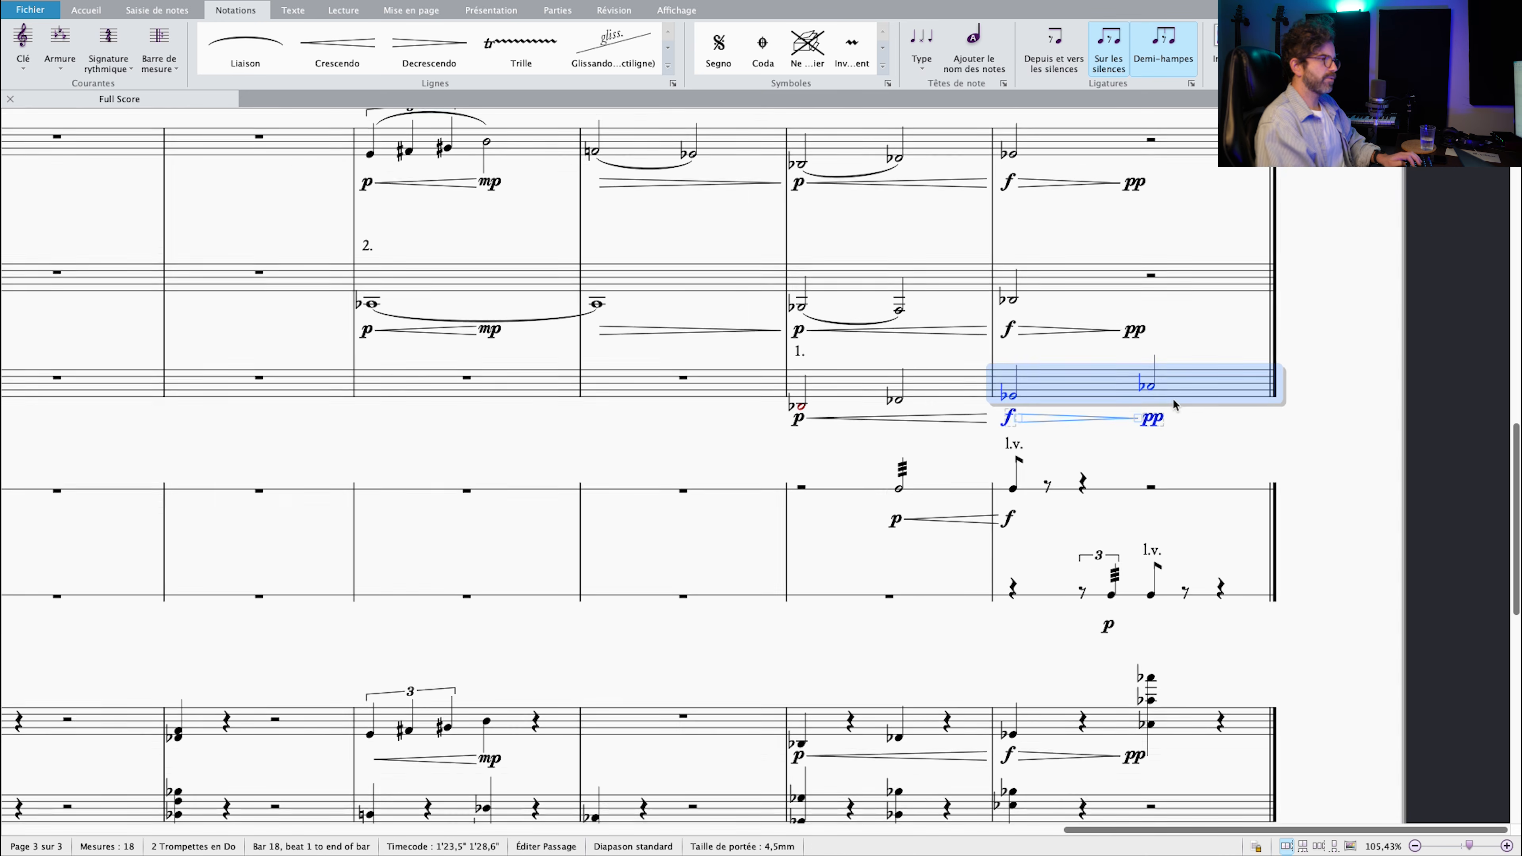
scroll(1174, 404, "down", 4)
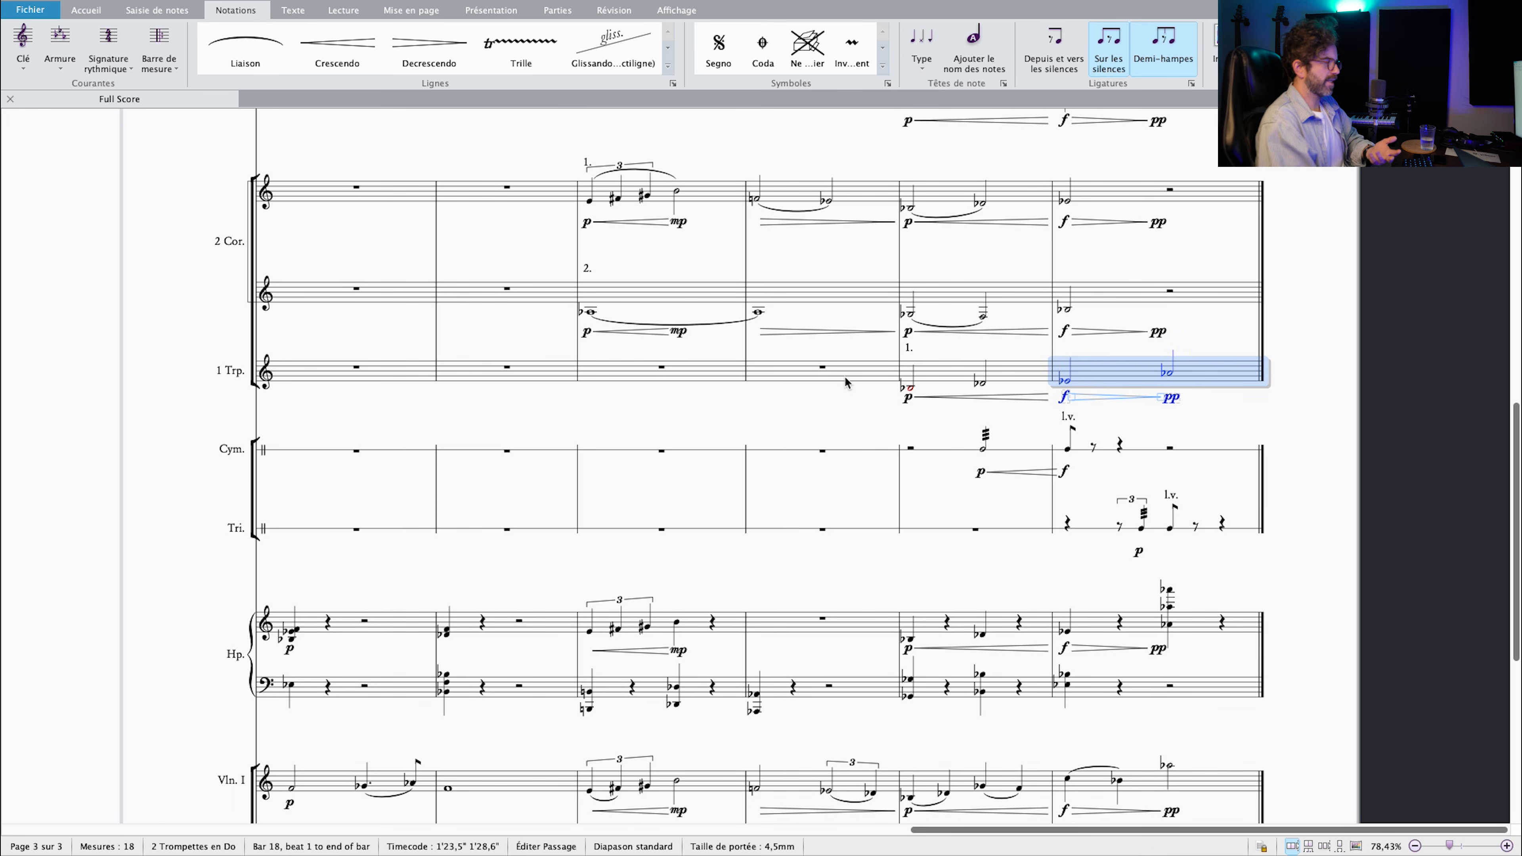
Clear the trumpet part in bars 17 and 18, including its notes, dynamics and hairpins.
left_click(1174, 375)
key("Delete")
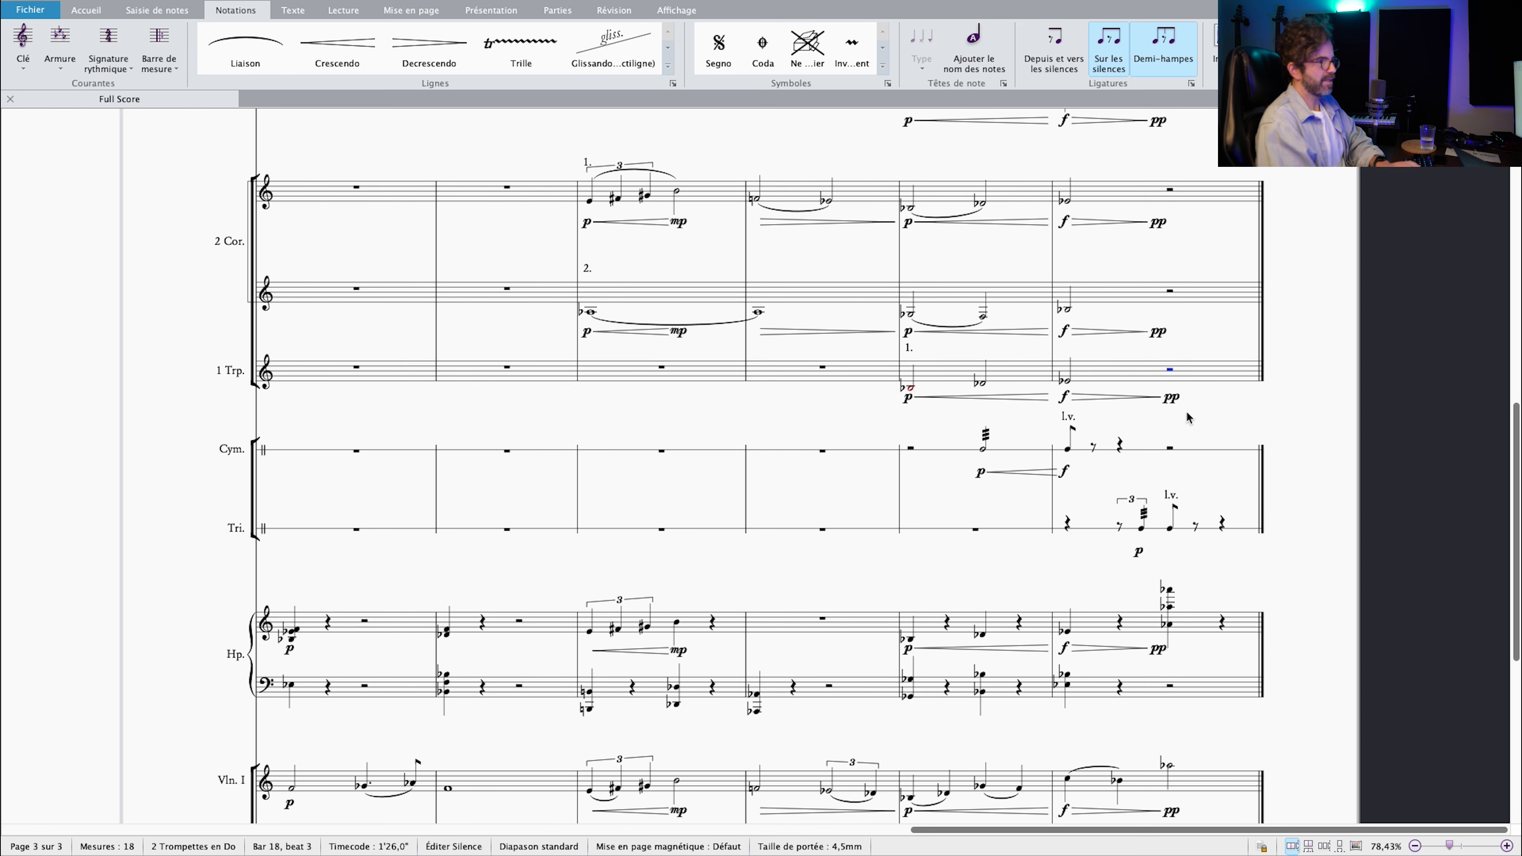
key("super+z")
key("Delete")
left_click(1086, 388)
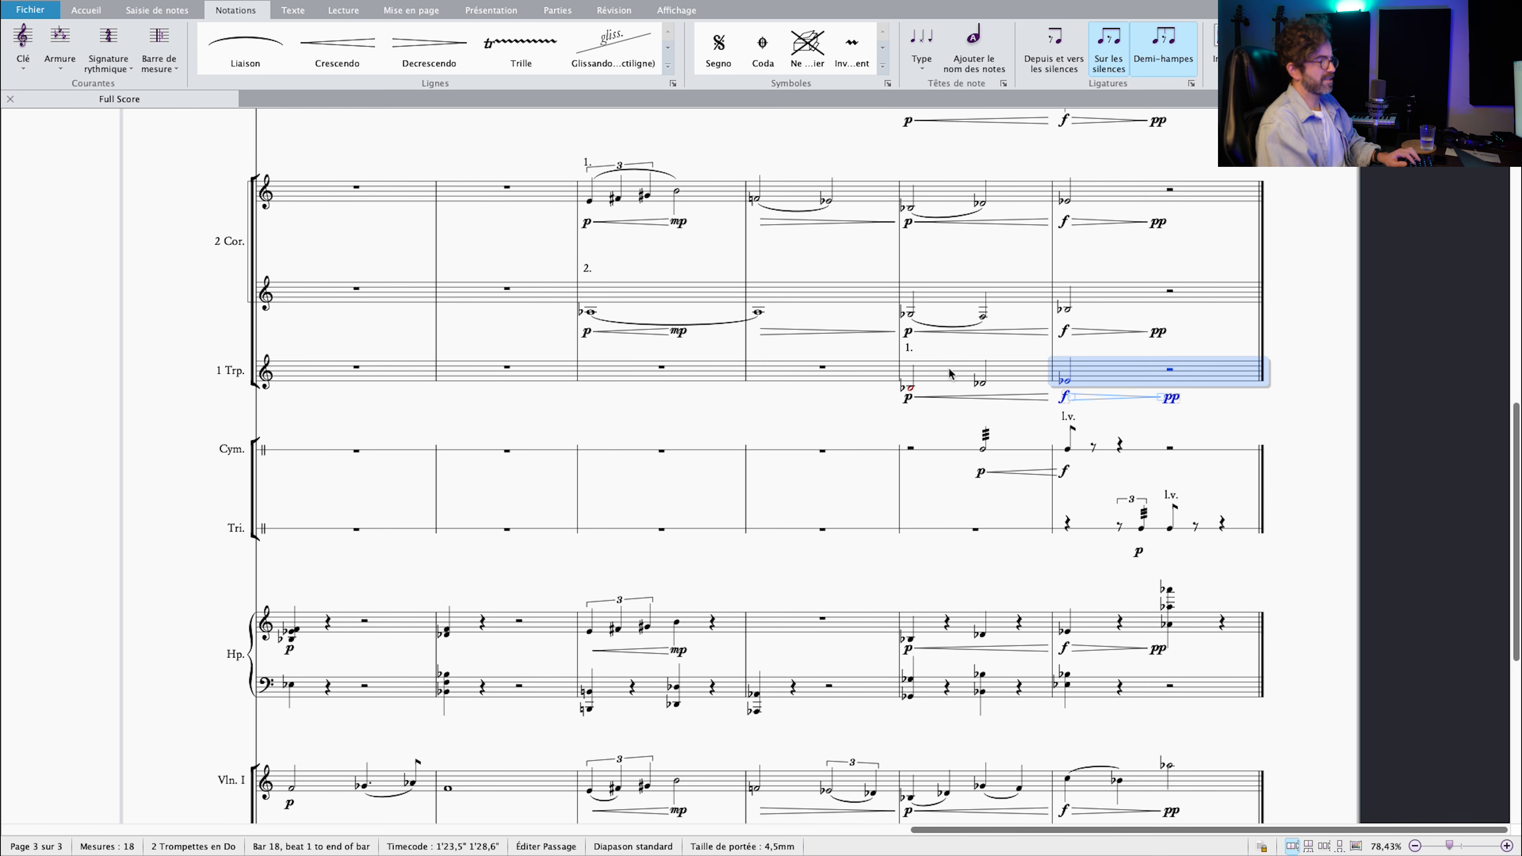
left_click(919, 372, "shift")
key("Delete")
key("Escape")
scroll(881, 420, "up", 15)
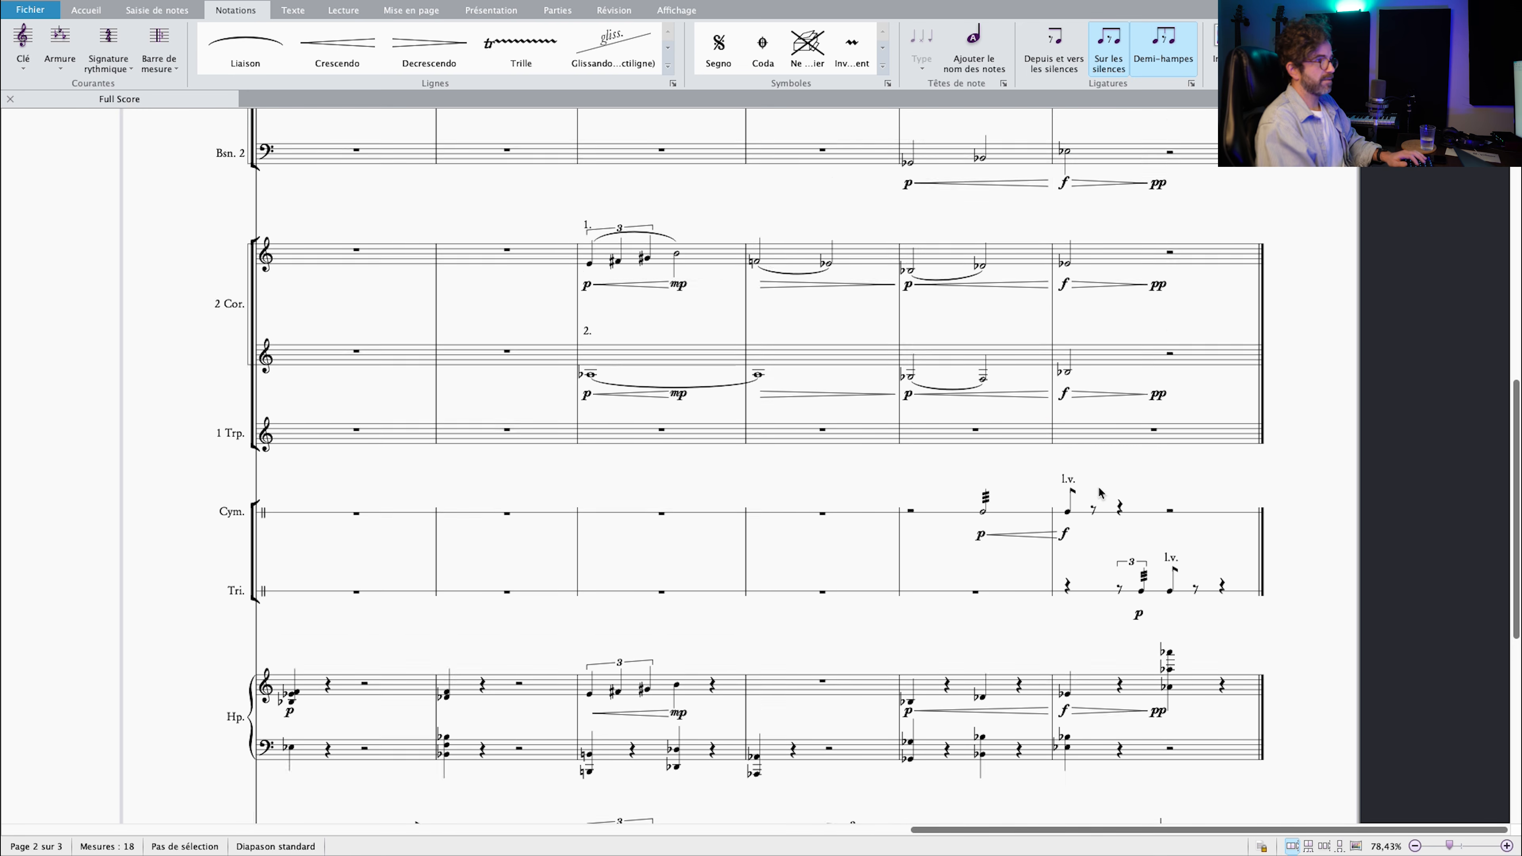
scroll(1070, 495, "down", 15)
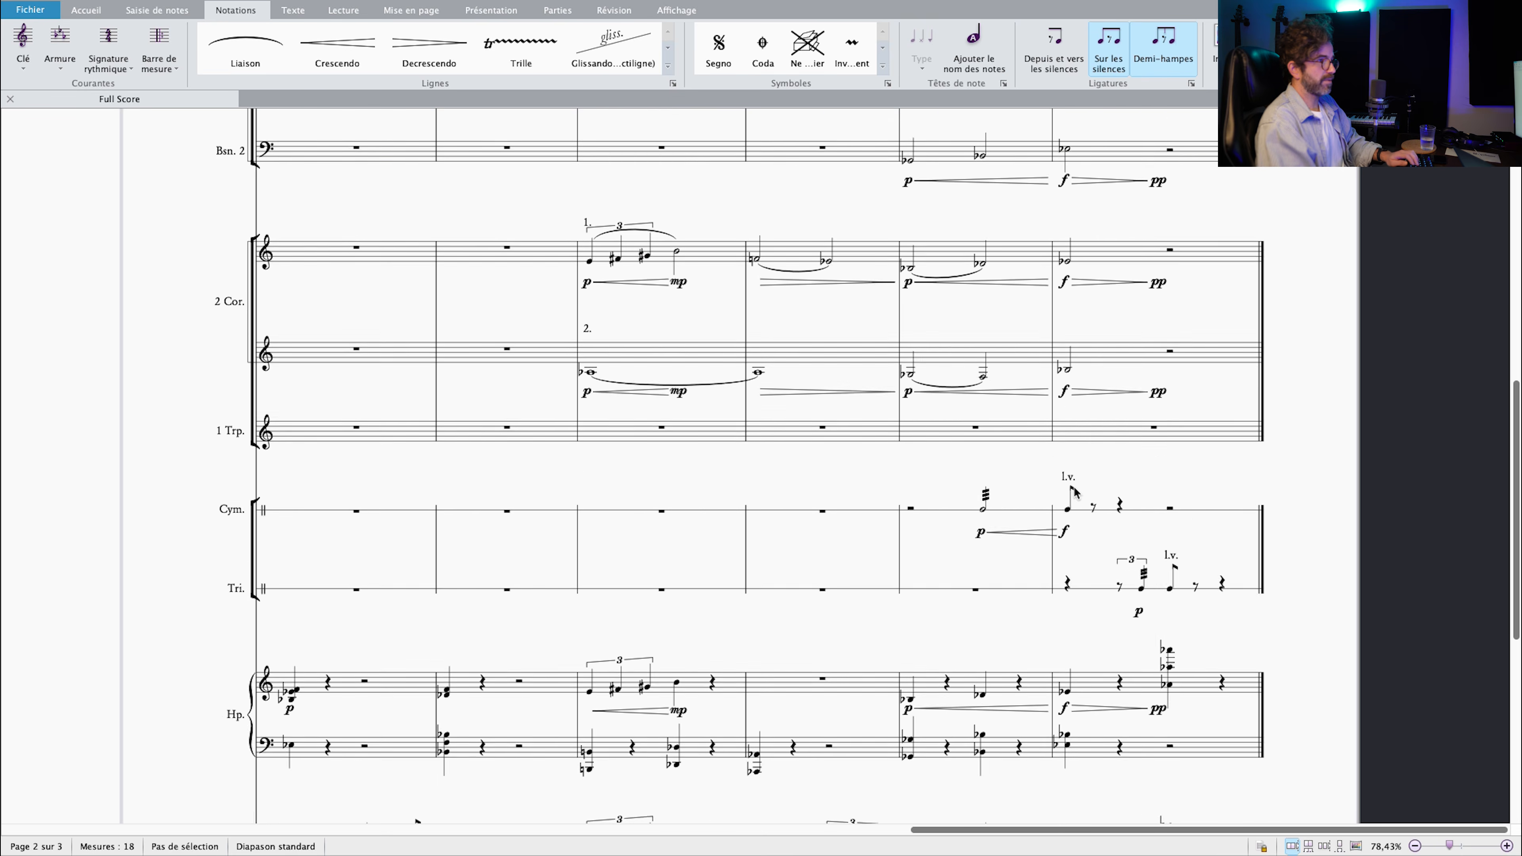
Undo the clearing of the trumpet part in bars 17 and 18.
key("ctrl+z")
key("ctrl+z")
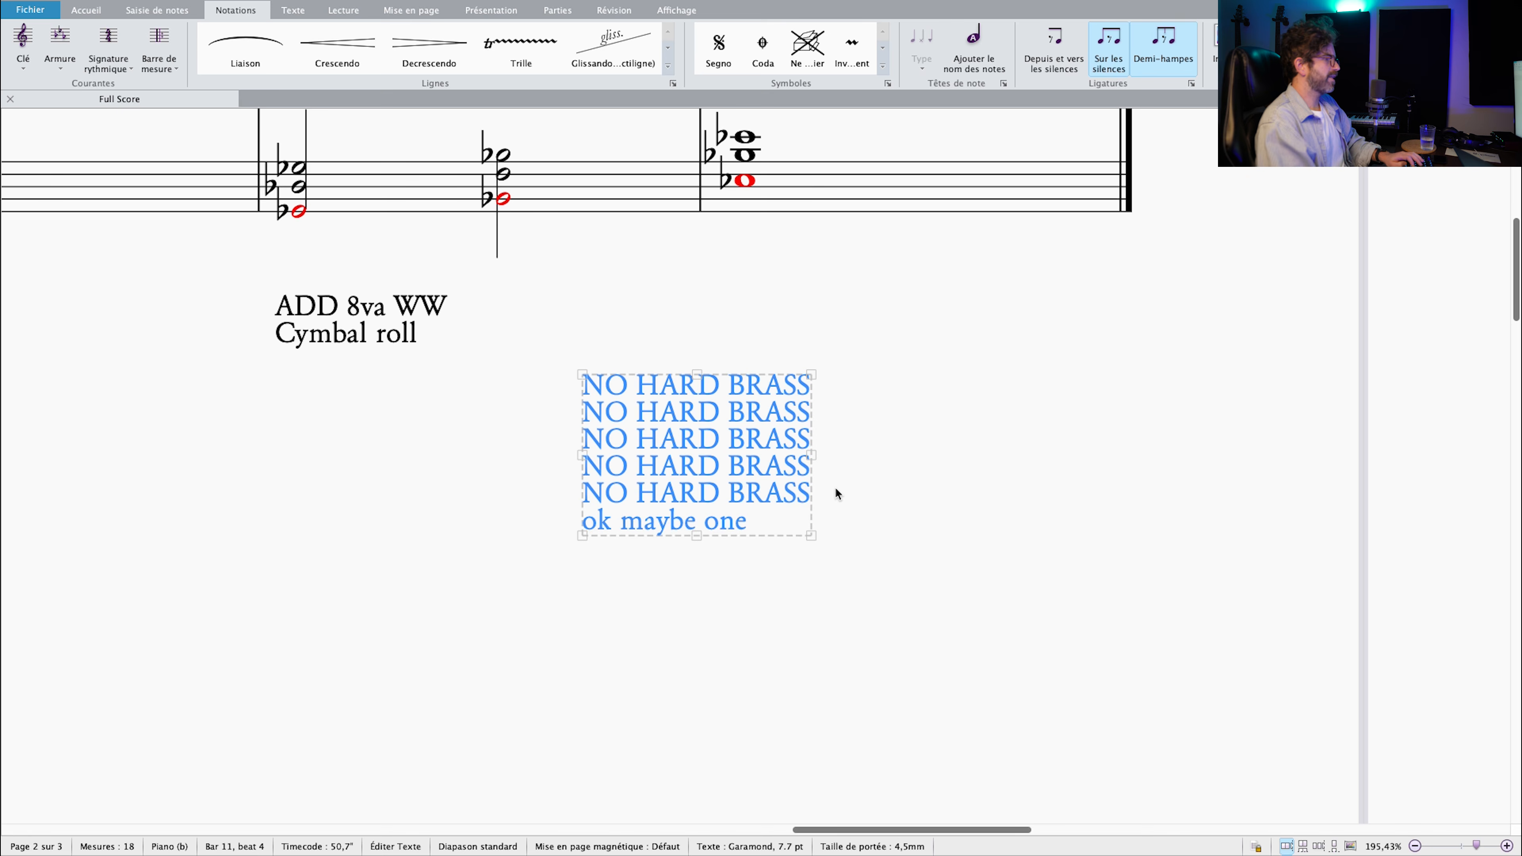
key("super+minus")
key("super+minus")
key("super+minus")
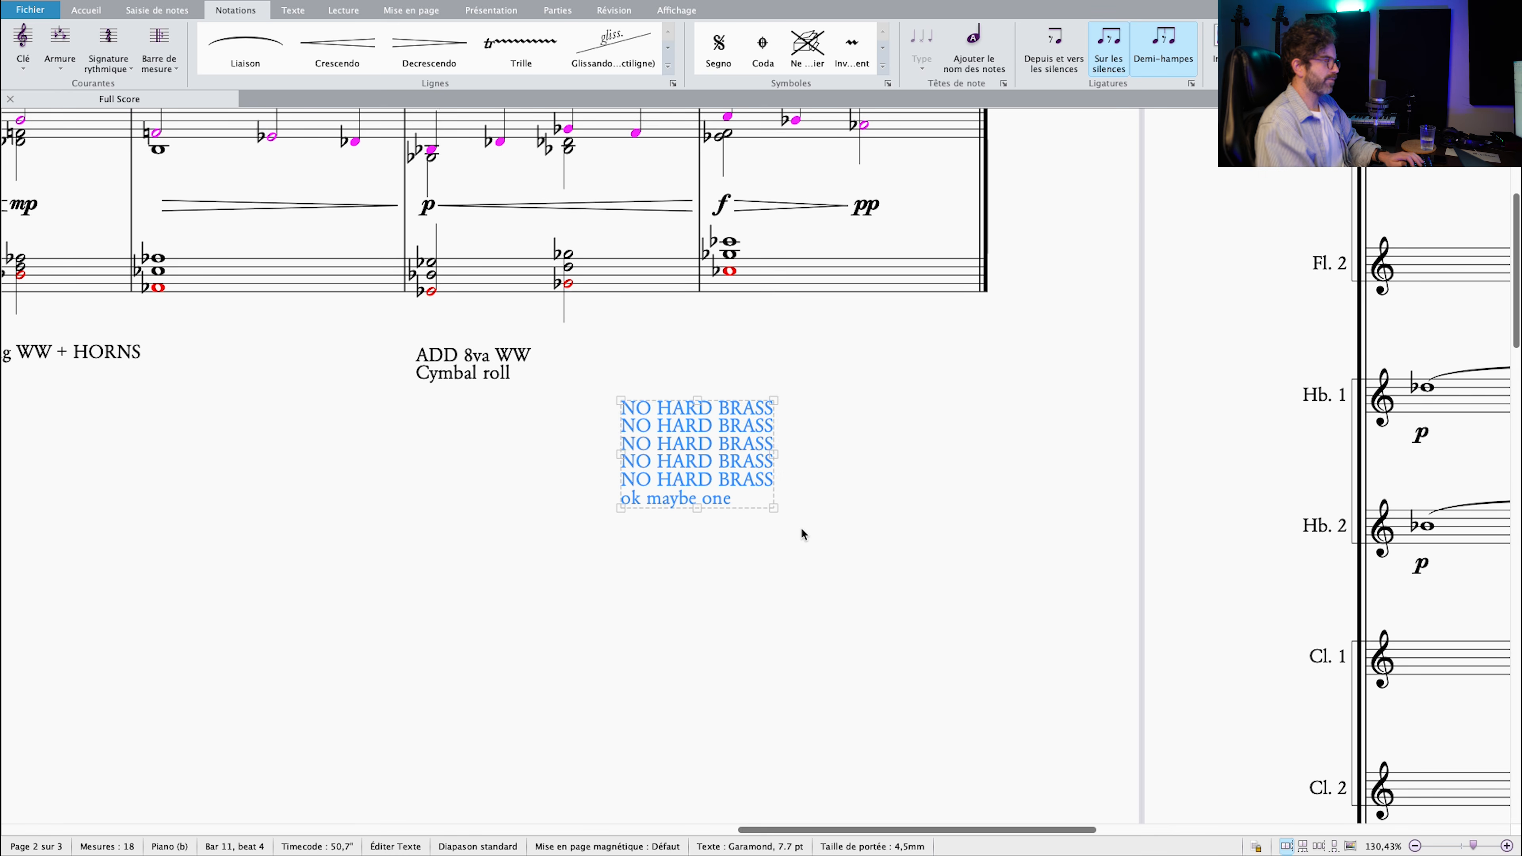
scroll(629, 499, "right", 3)
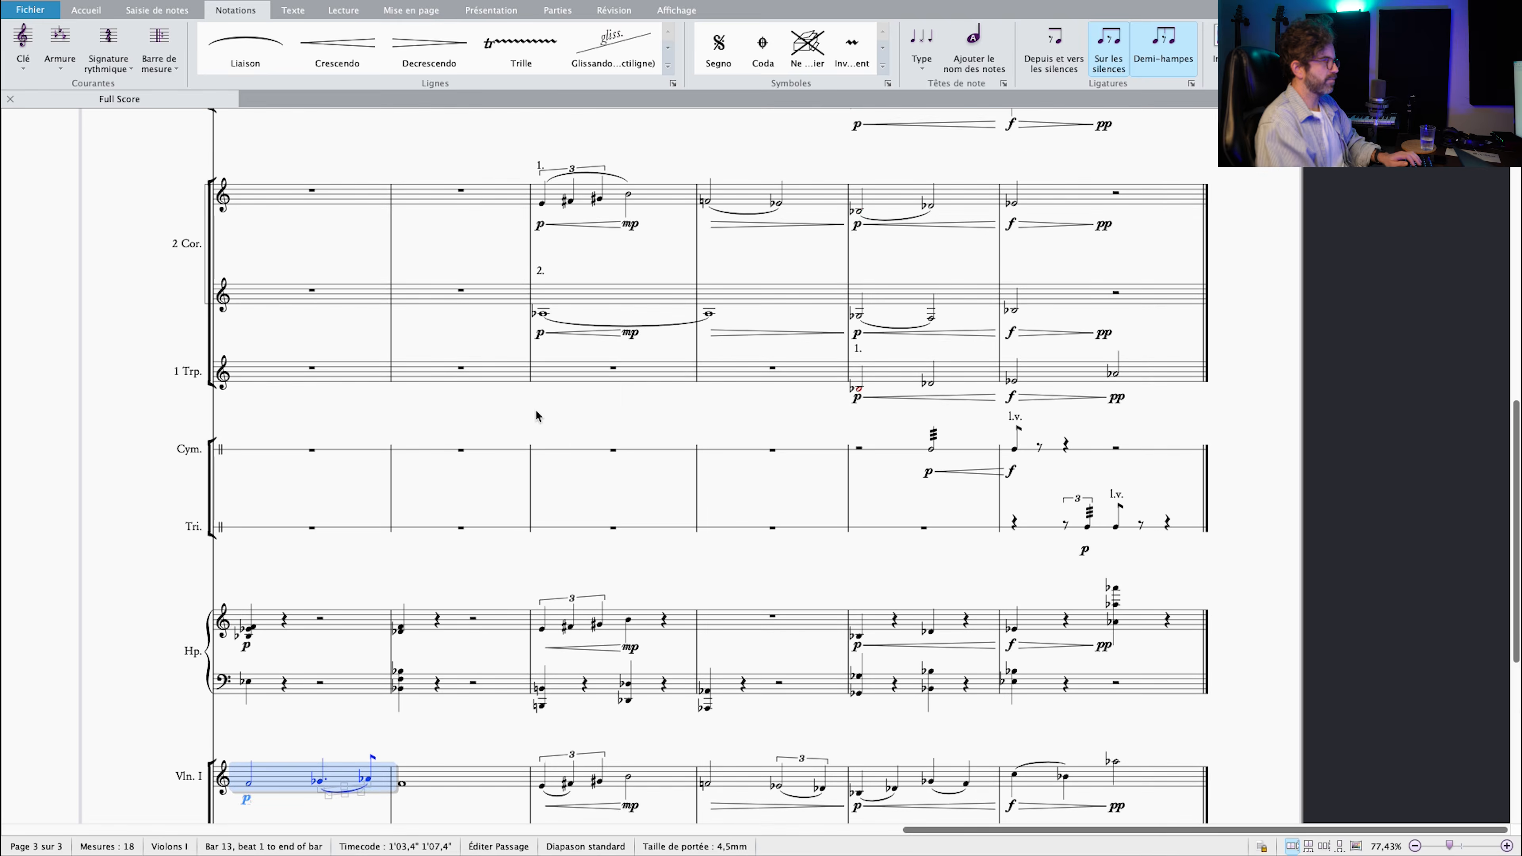
Examine the cymbal roll in bar 17 and the harp chord in bar 14 of the orchestrated version.
left_click(899, 451)
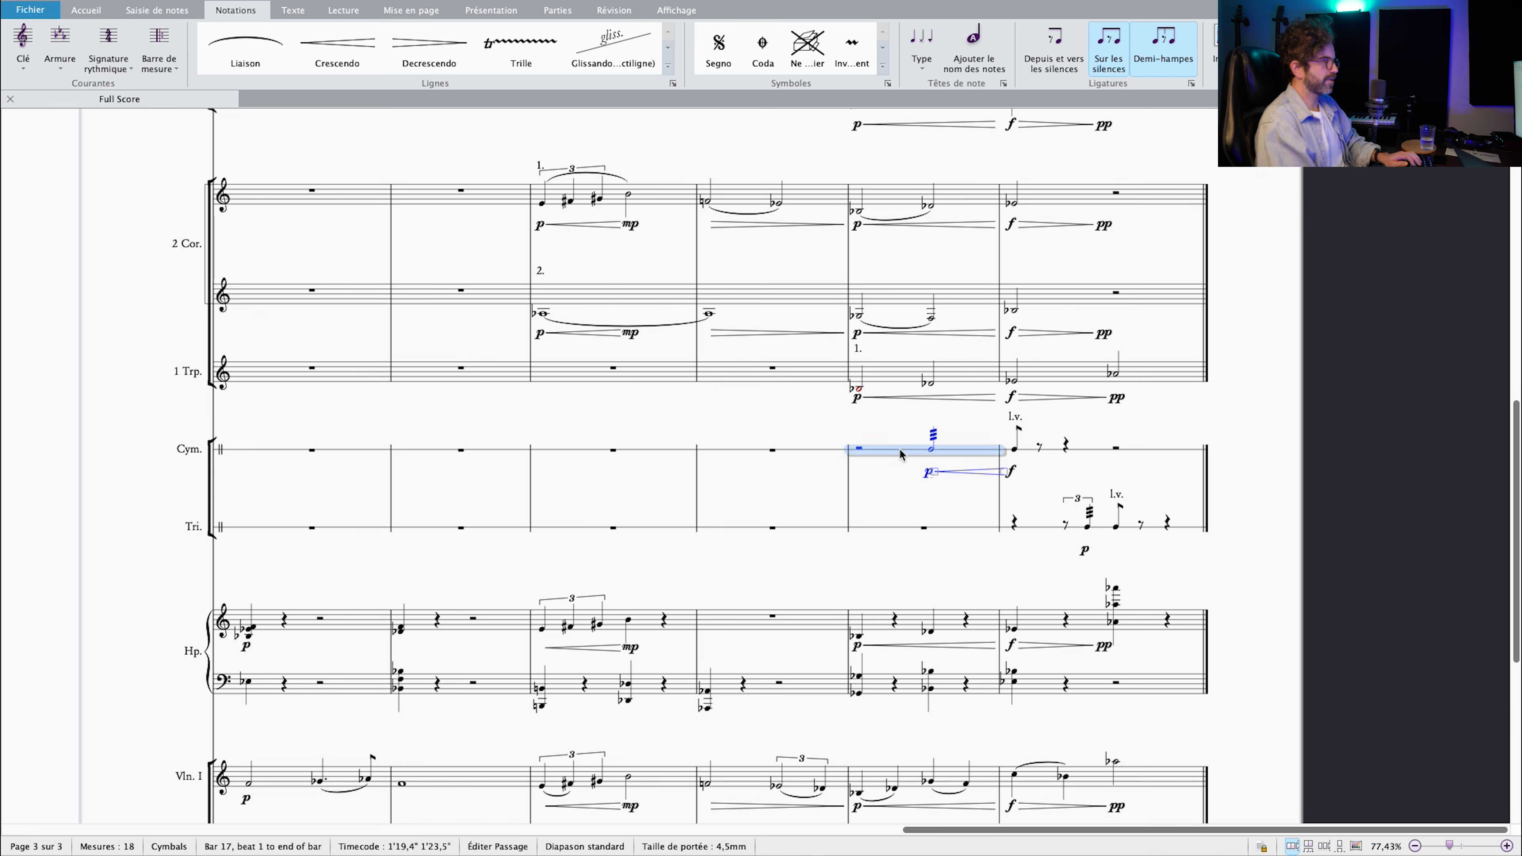
scroll(750, 471, "down", 5)
left_click(428, 382)
scroll(432, 389, "up", 3)
scroll(455, 413, "down", 3)
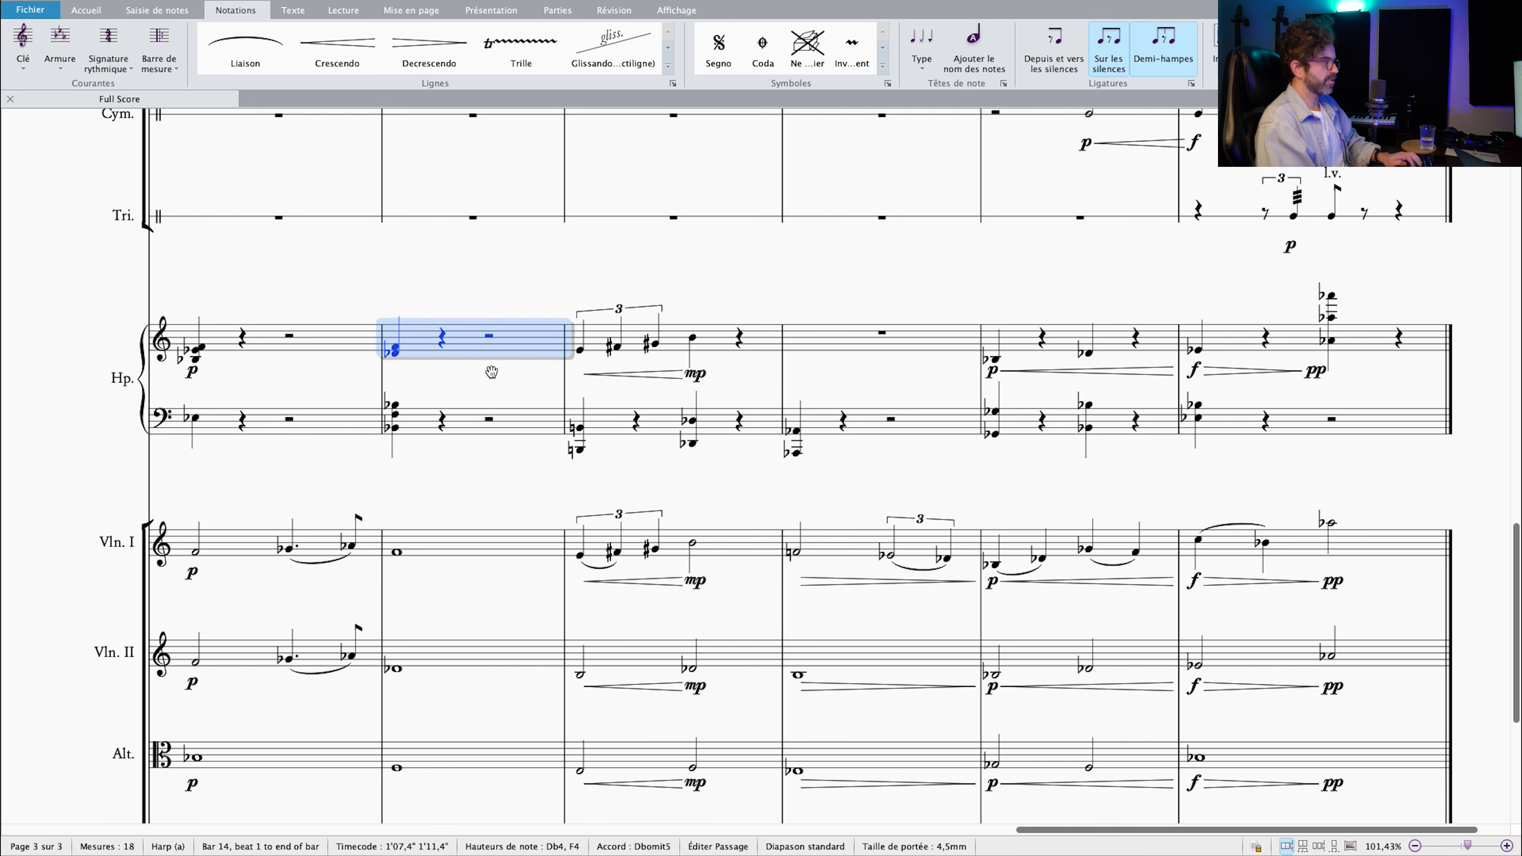
Focus the score on the string staves only, from first violins down to double basses.
left_click(277, 443)
scroll(278, 444, "down", 4)
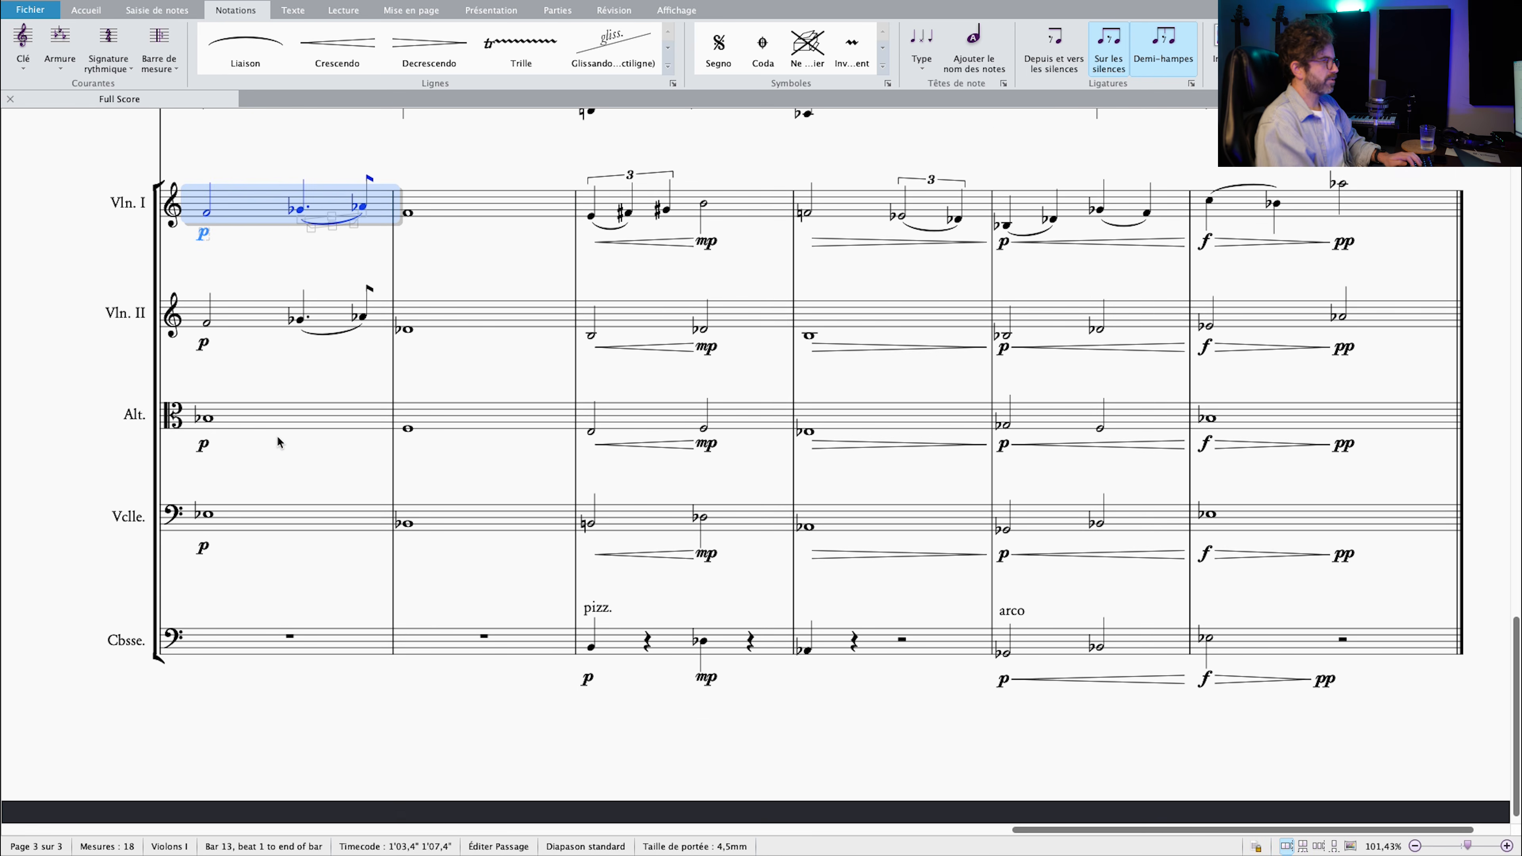
scroll(279, 434, "down", 2)
left_click(409, 565, "shift")
scroll(406, 560, "up", 3)
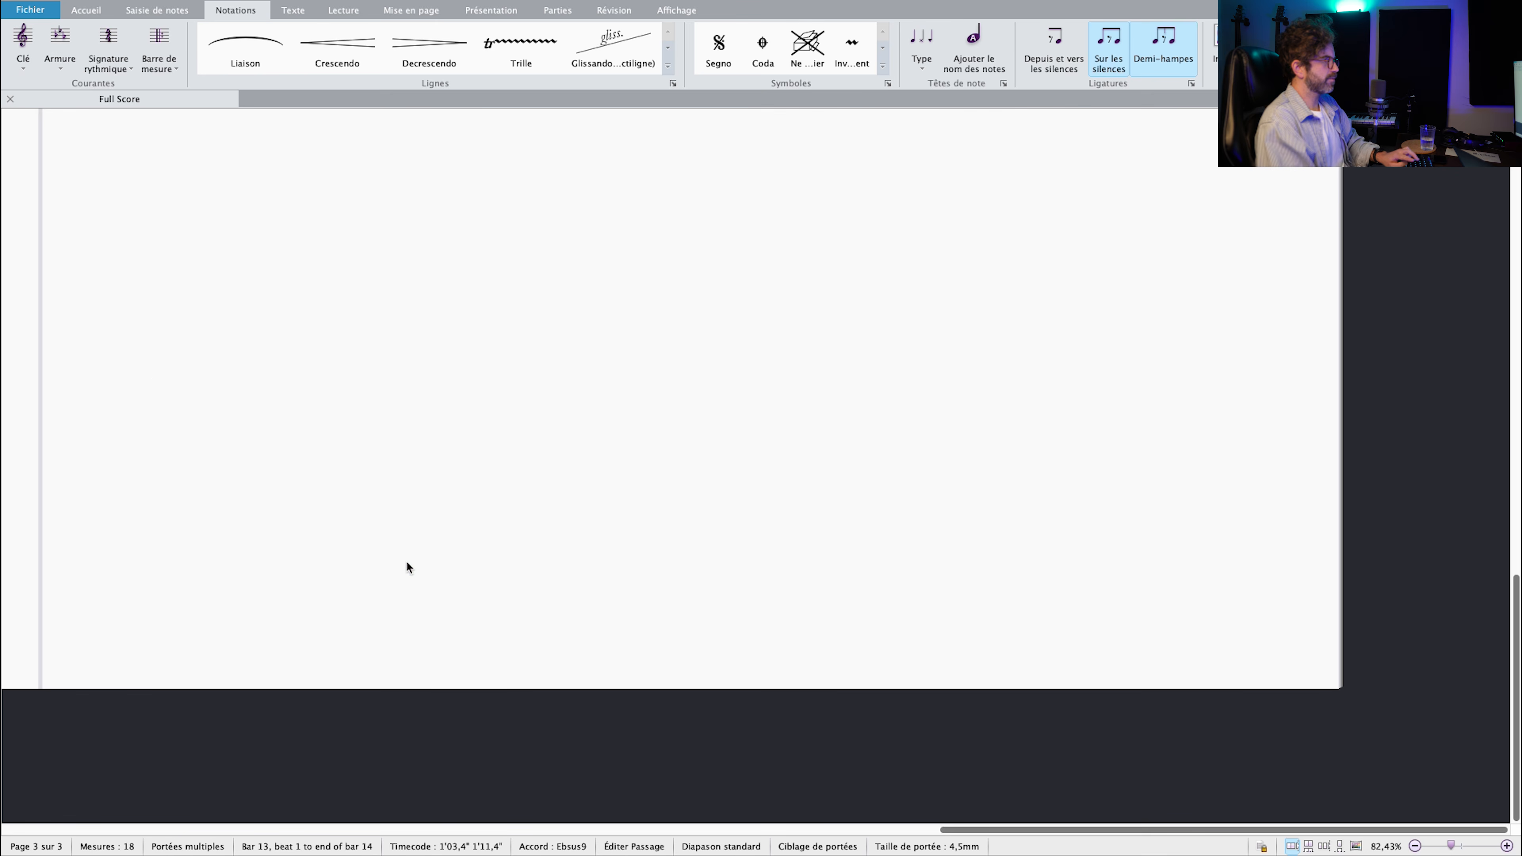
scroll(363, 475, "down", 2)
left_click_drag(382, 485, 698, 619)
scroll(698, 620, "down", 4)
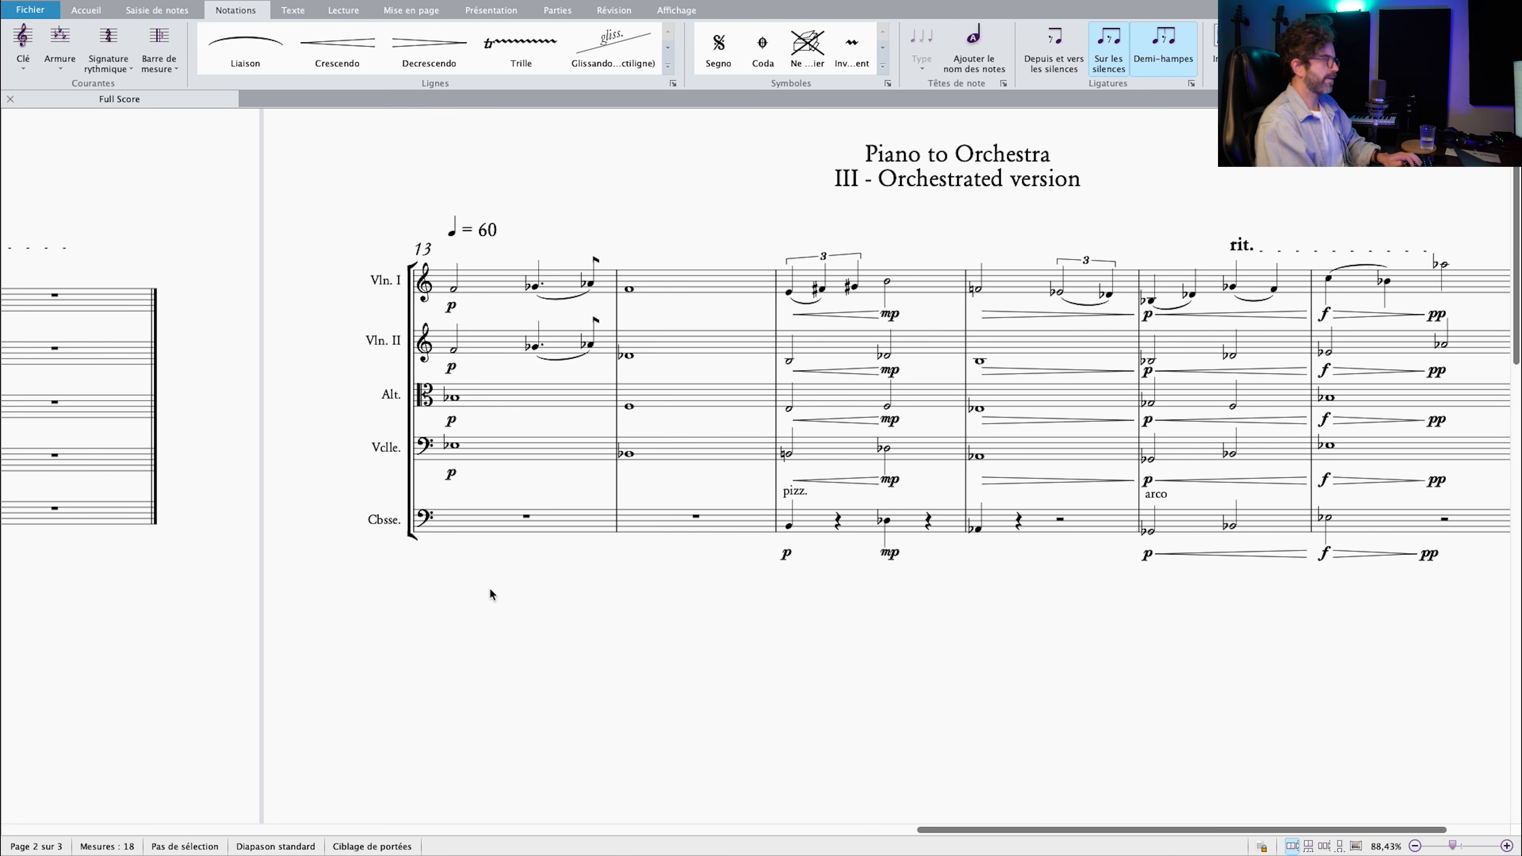
left_click_drag(400, 574, 968, 564)
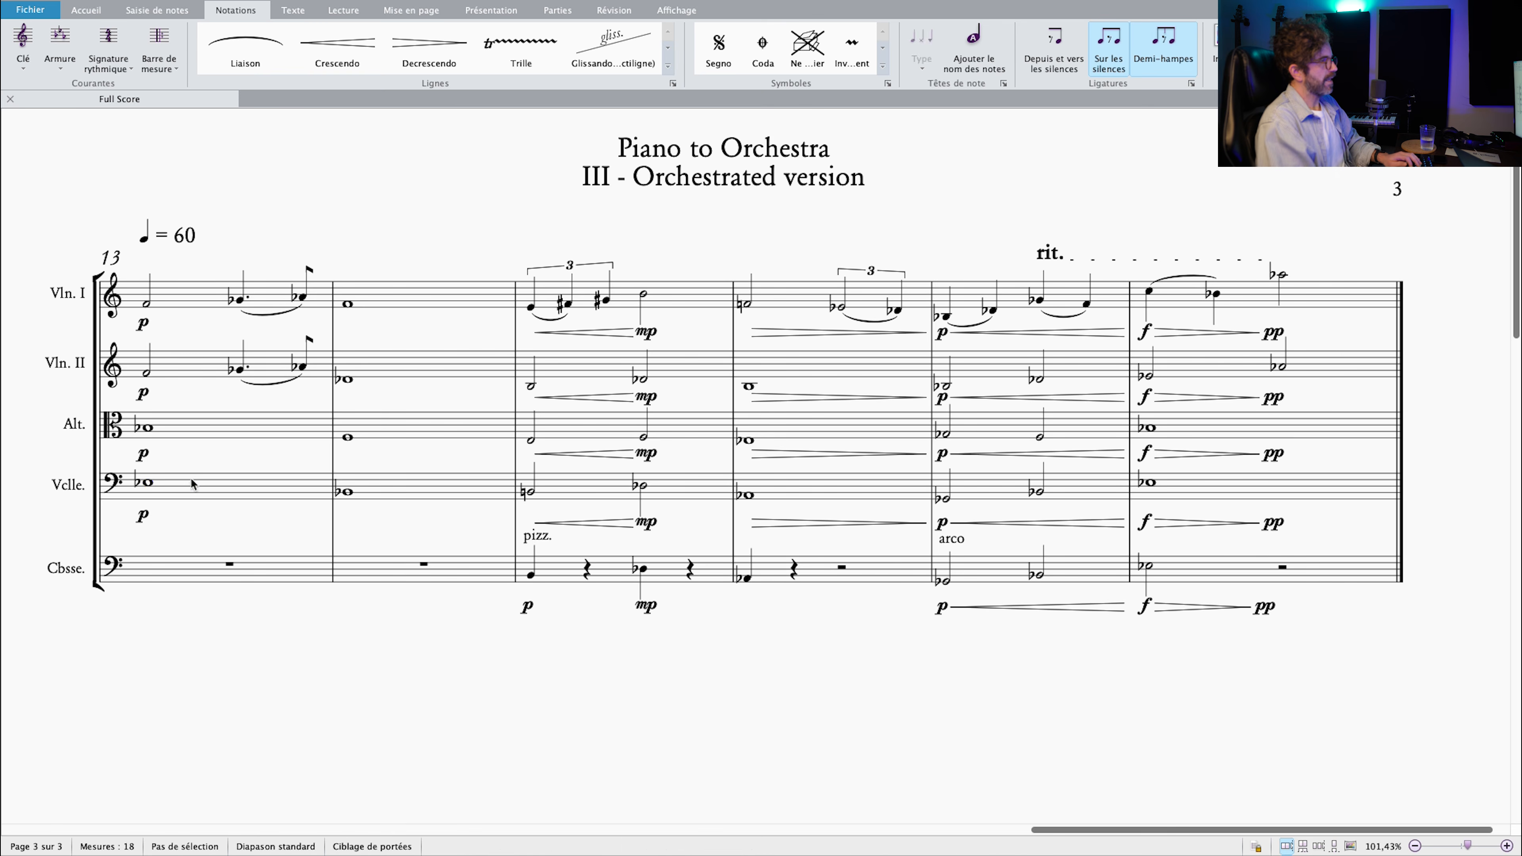
Examine bars 13 and 14 of the strings from first violins to cellos, selecting the passage.
left_click(191, 479)
left_click(385, 311, "shift")
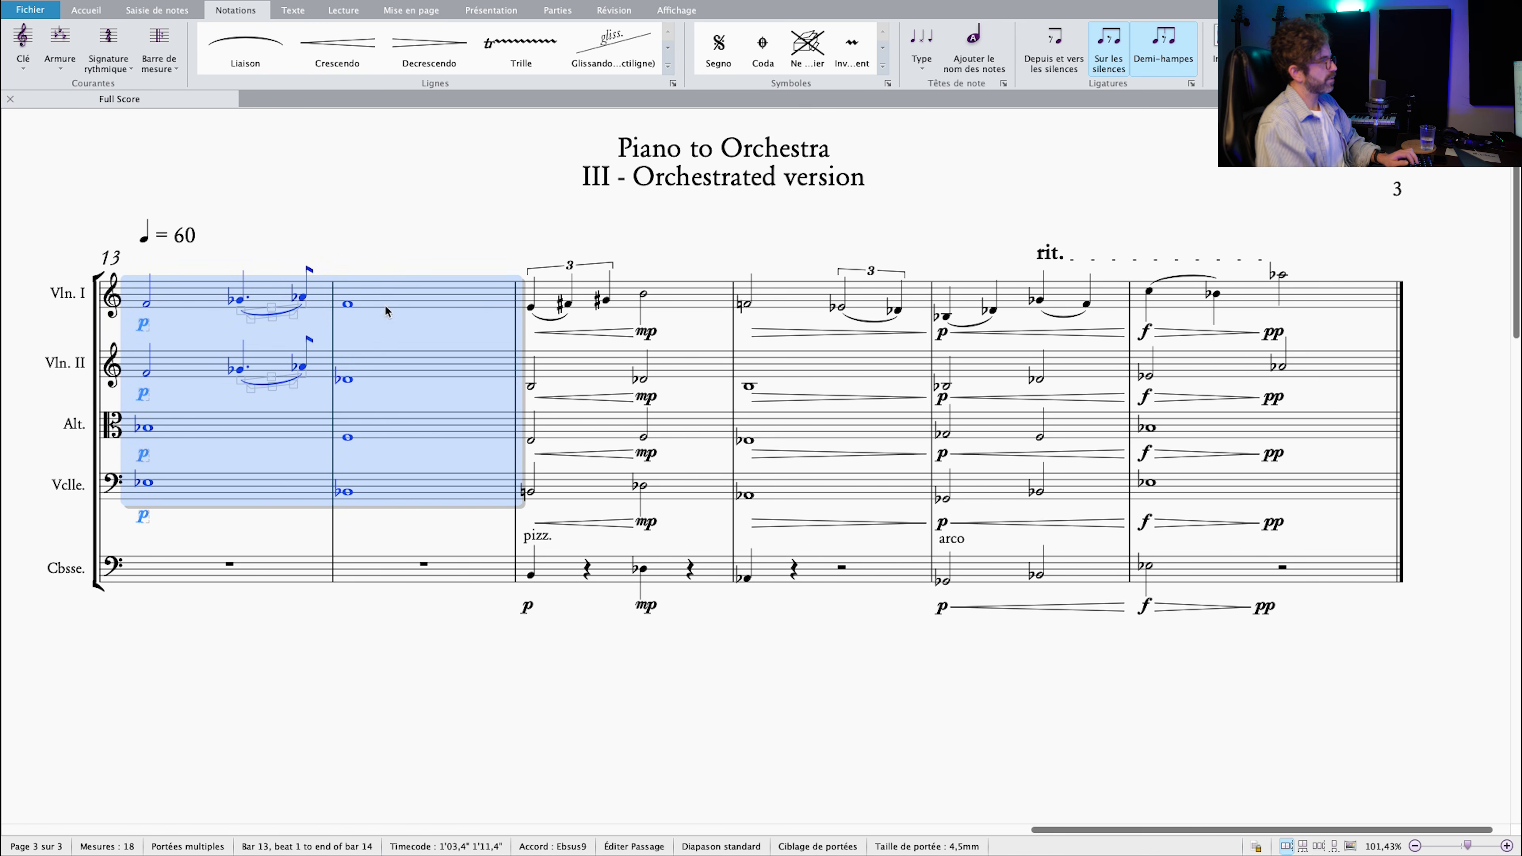
left_click_drag(327, 243, 360, 246)
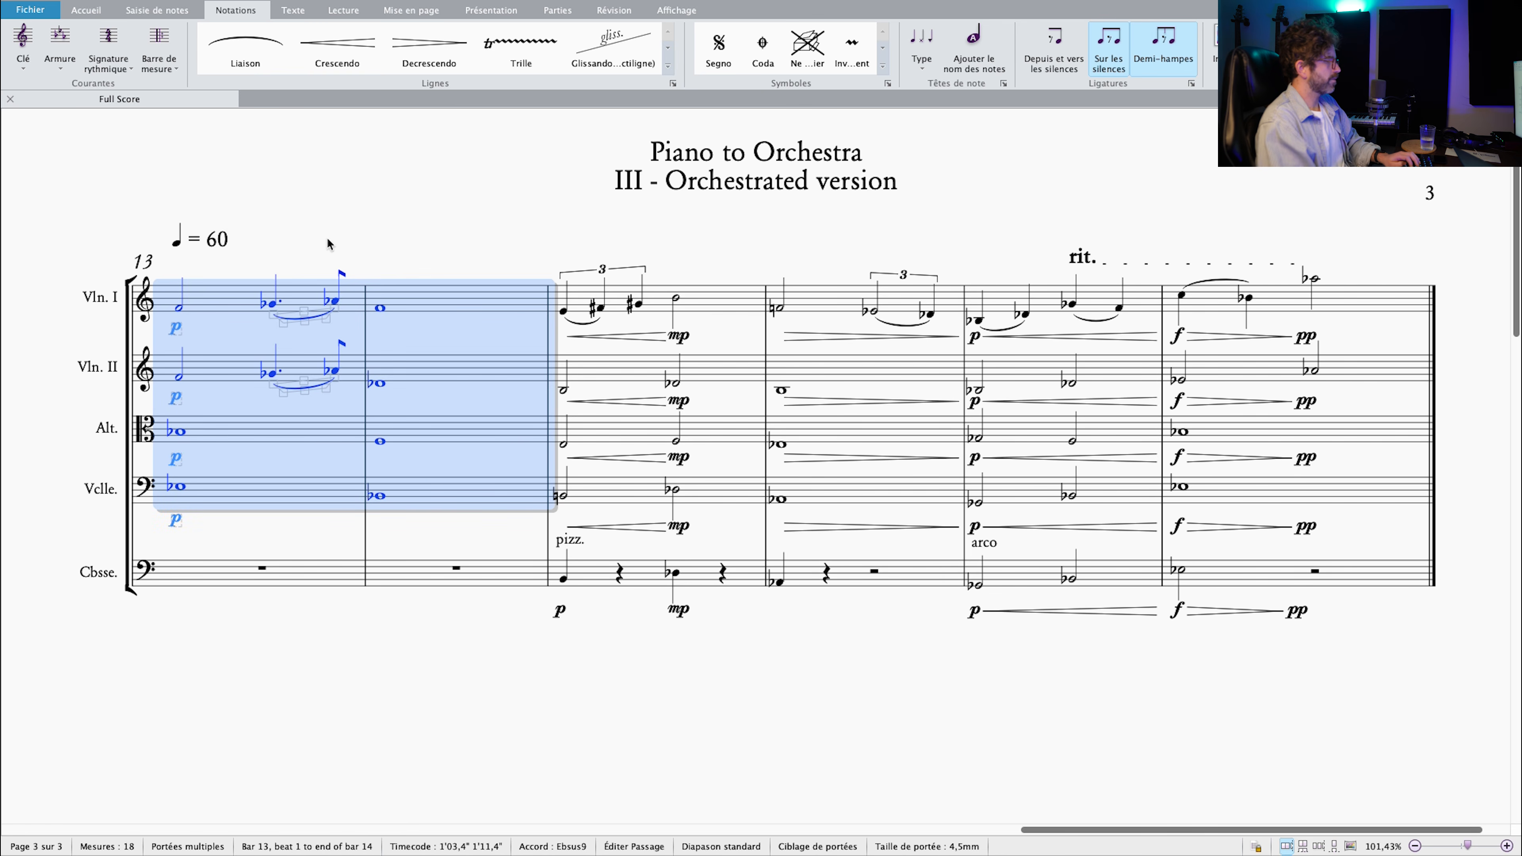
left_click(491, 532)
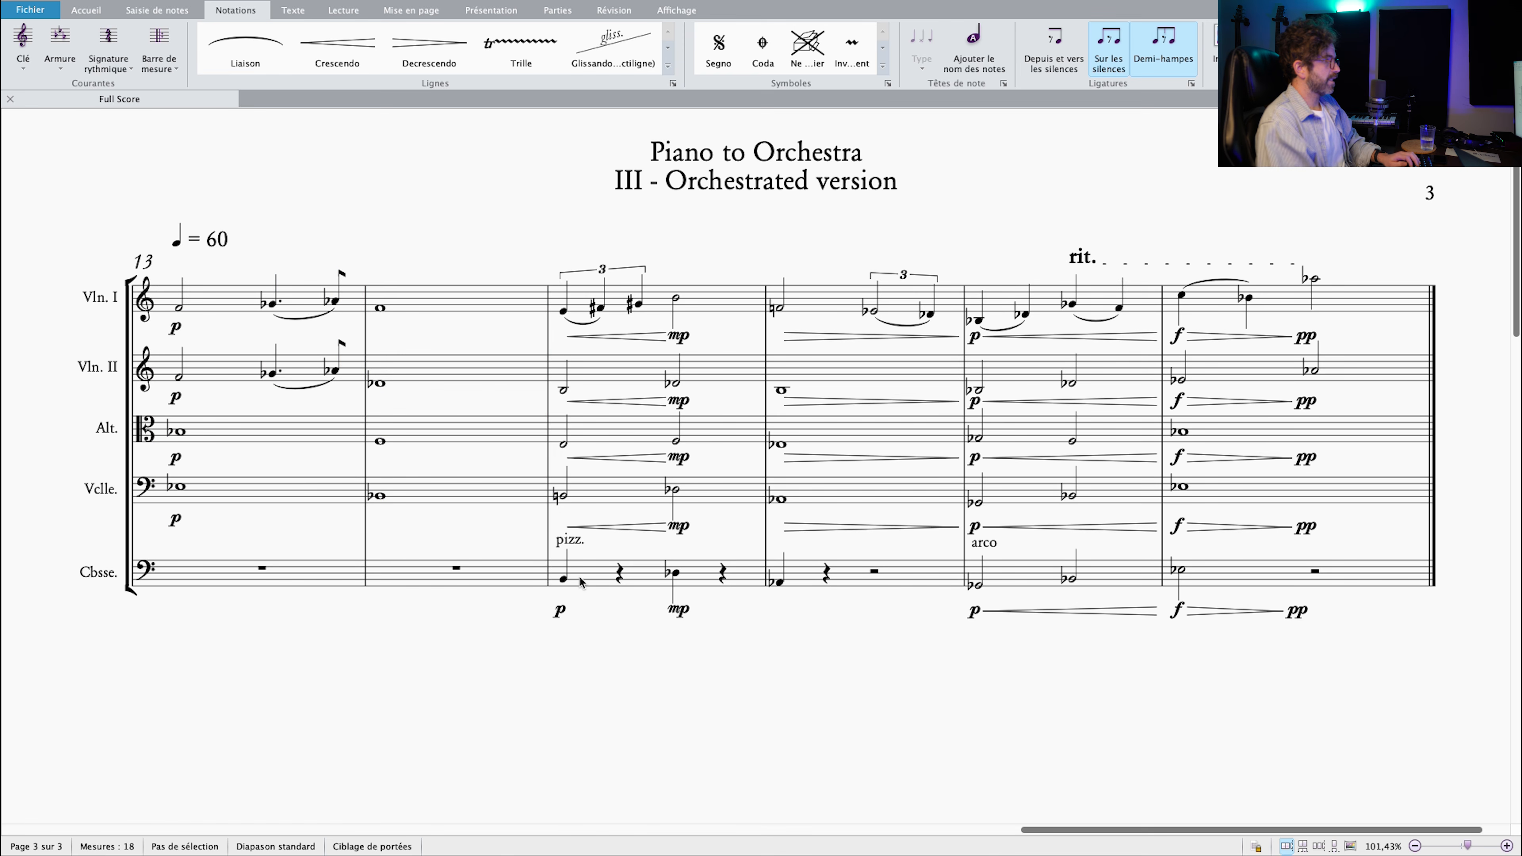
Compare the double bass pizzicato notes in bars 15 and 16 with the cello notes on the same beats.
left_click(596, 581)
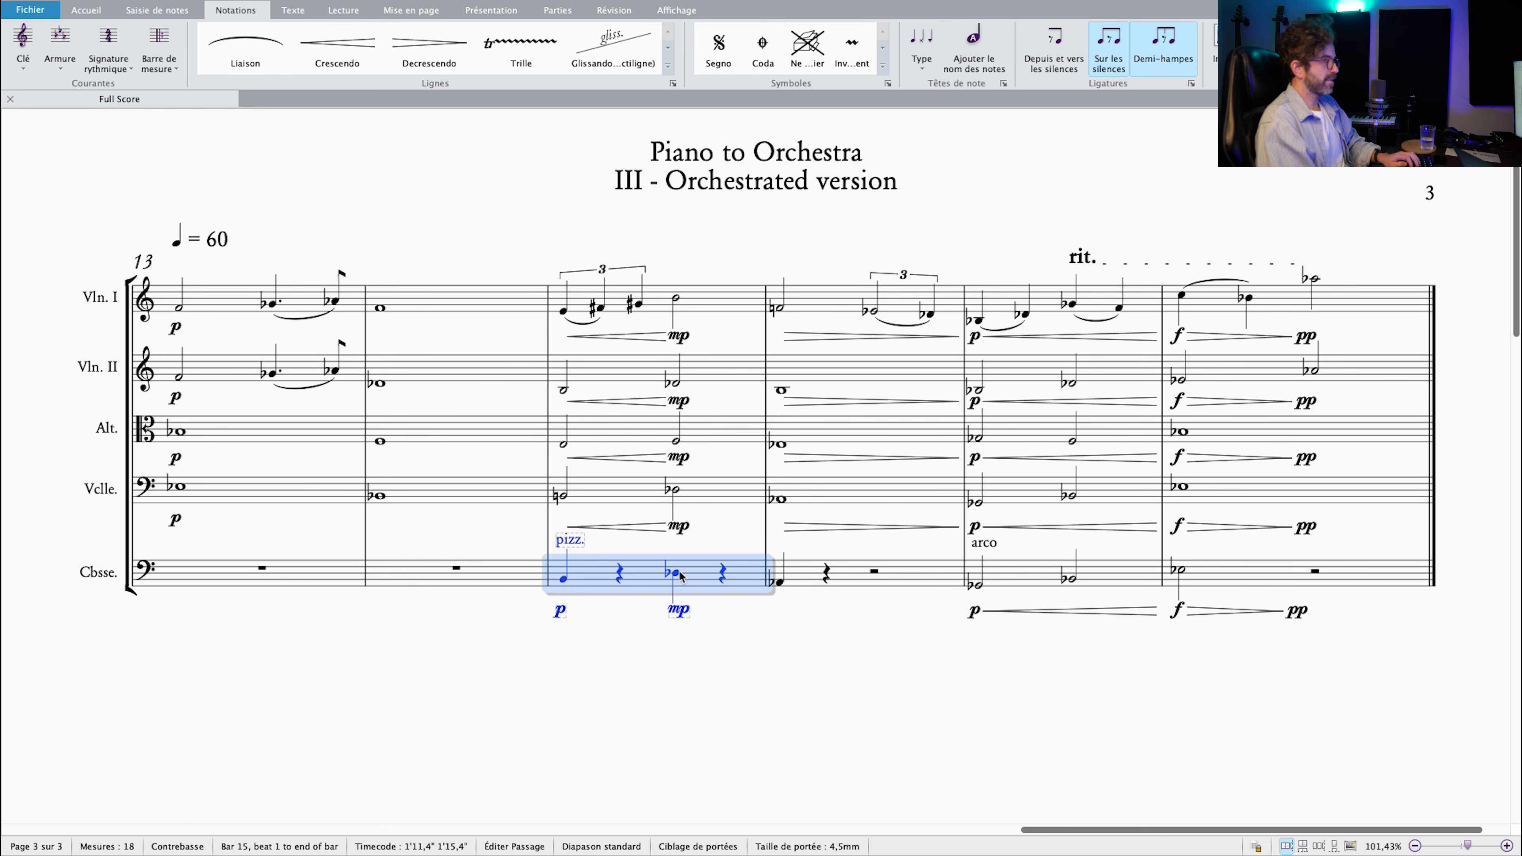
left_click(802, 579, "shift")
scroll(702, 615, "up", 2)
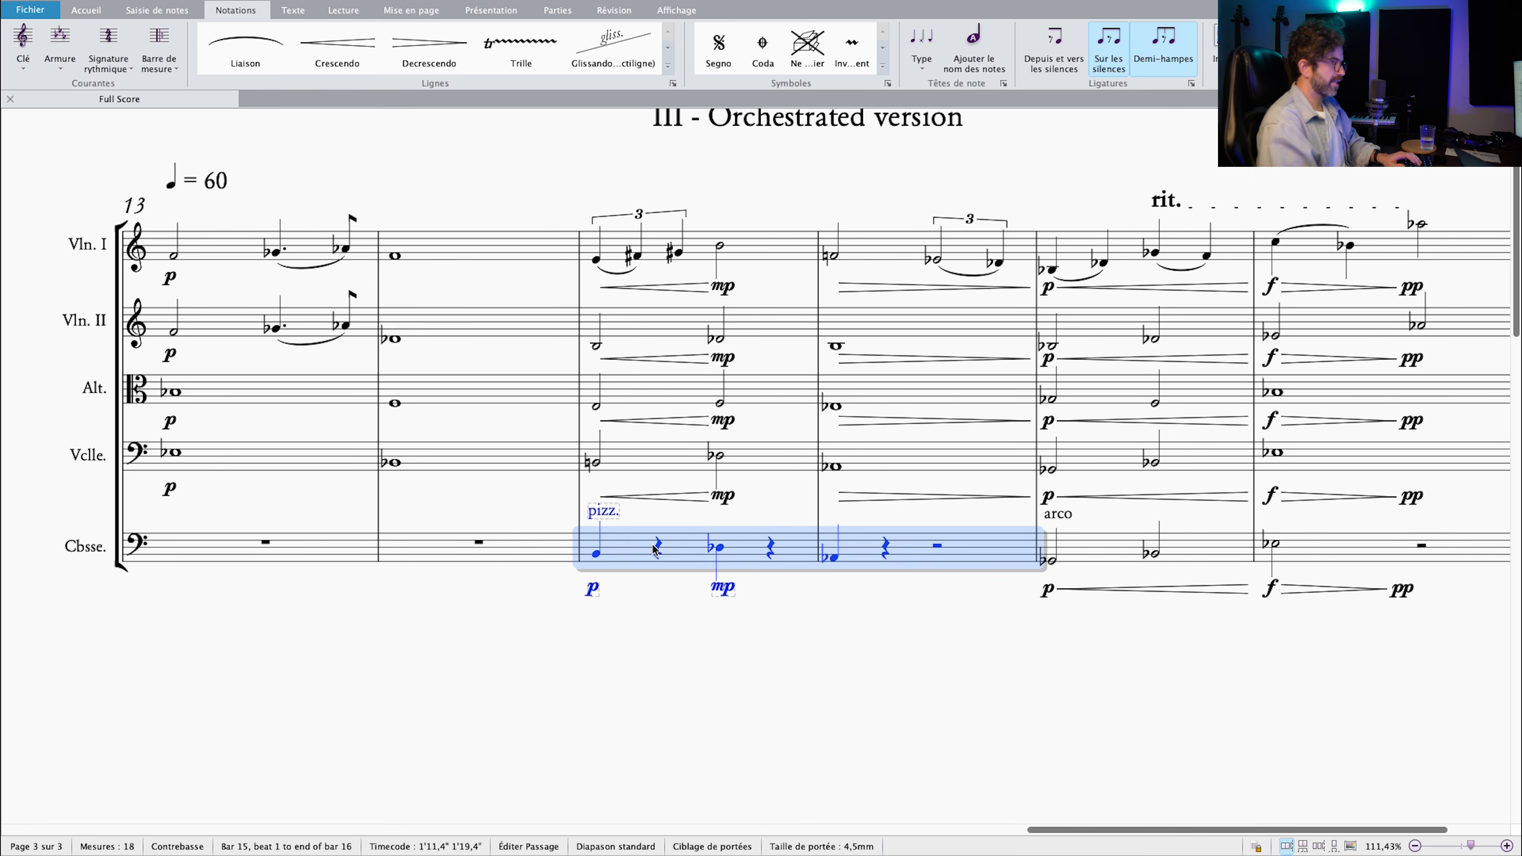
left_click(595, 558)
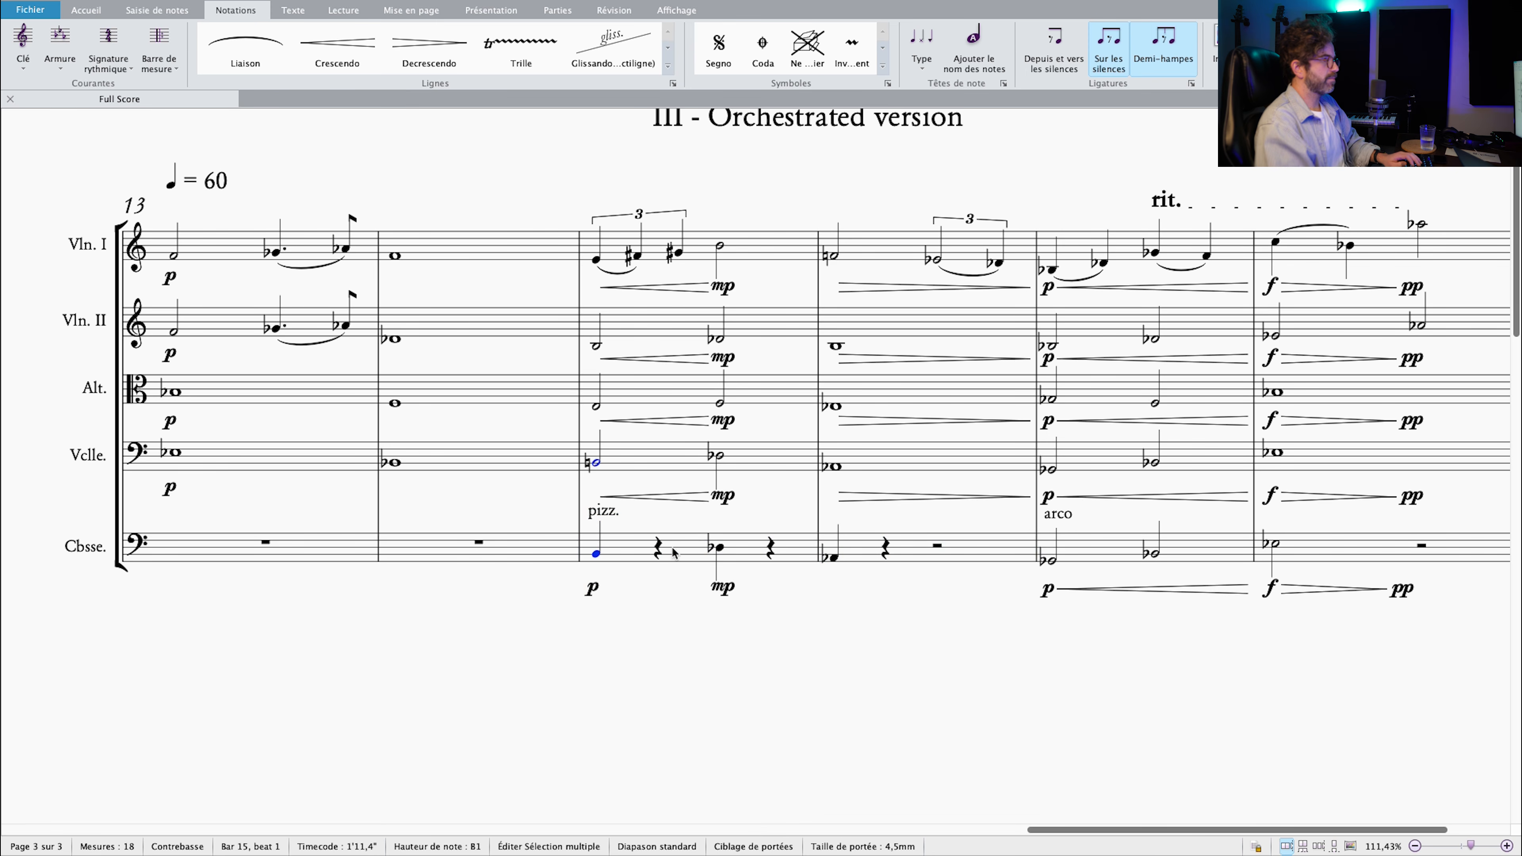
left_click(721, 549)
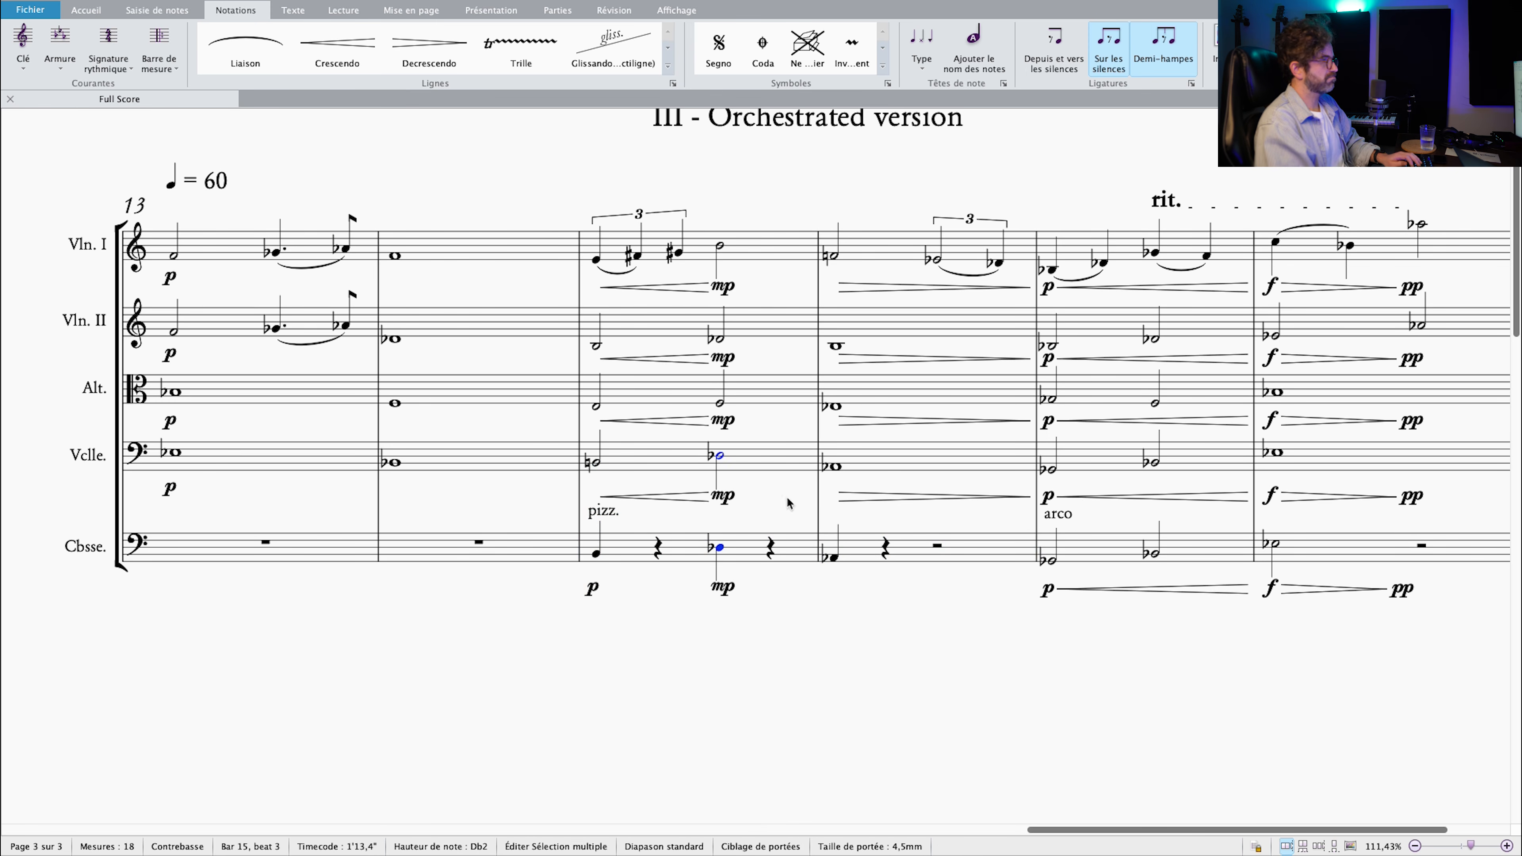
left_click(837, 559, "ctrl")
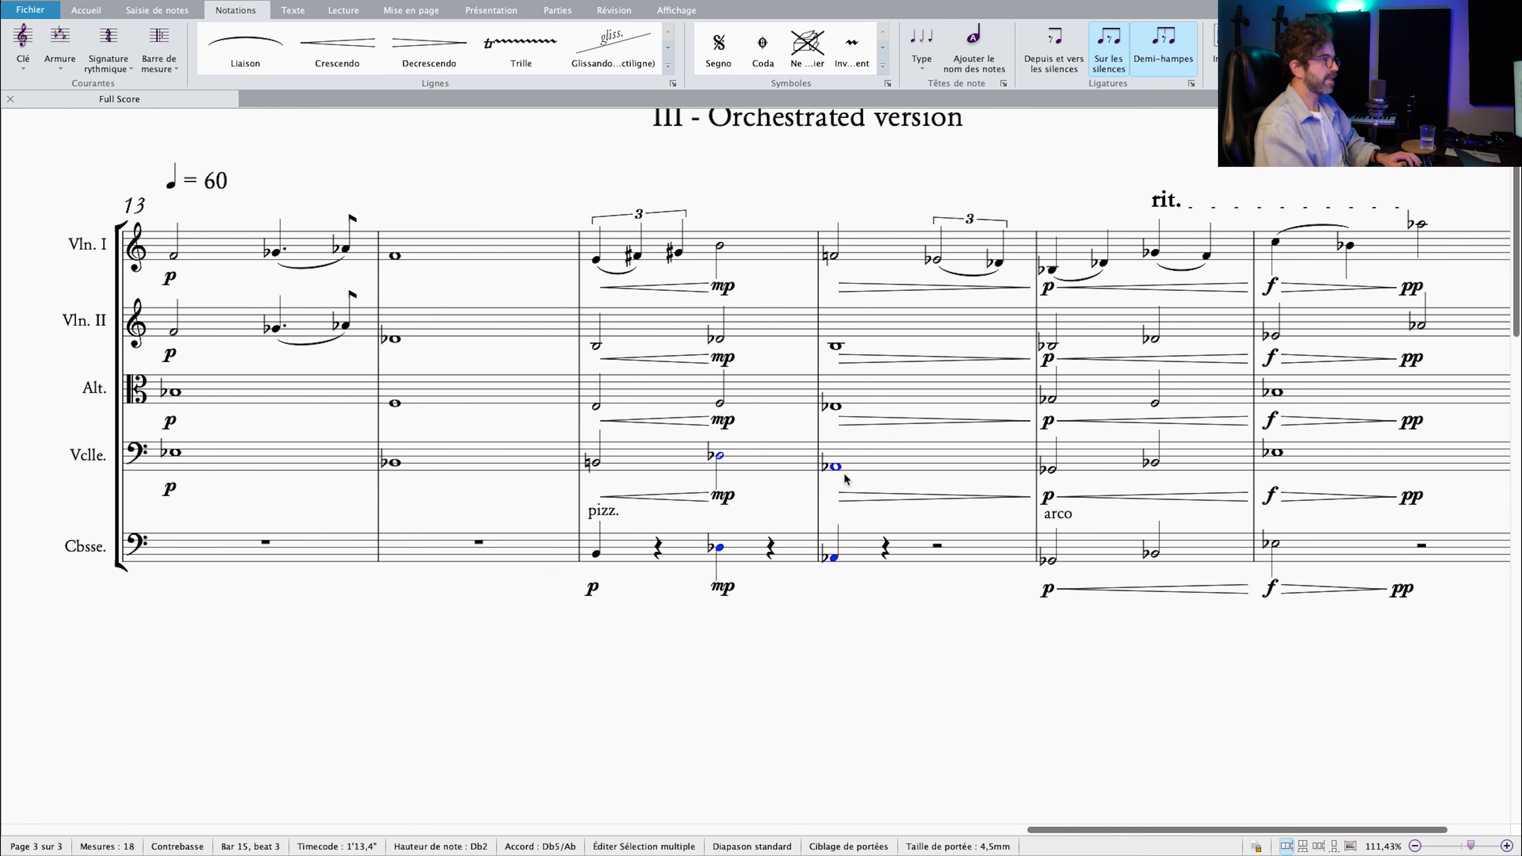
left_click_drag(786, 501, 779, 499)
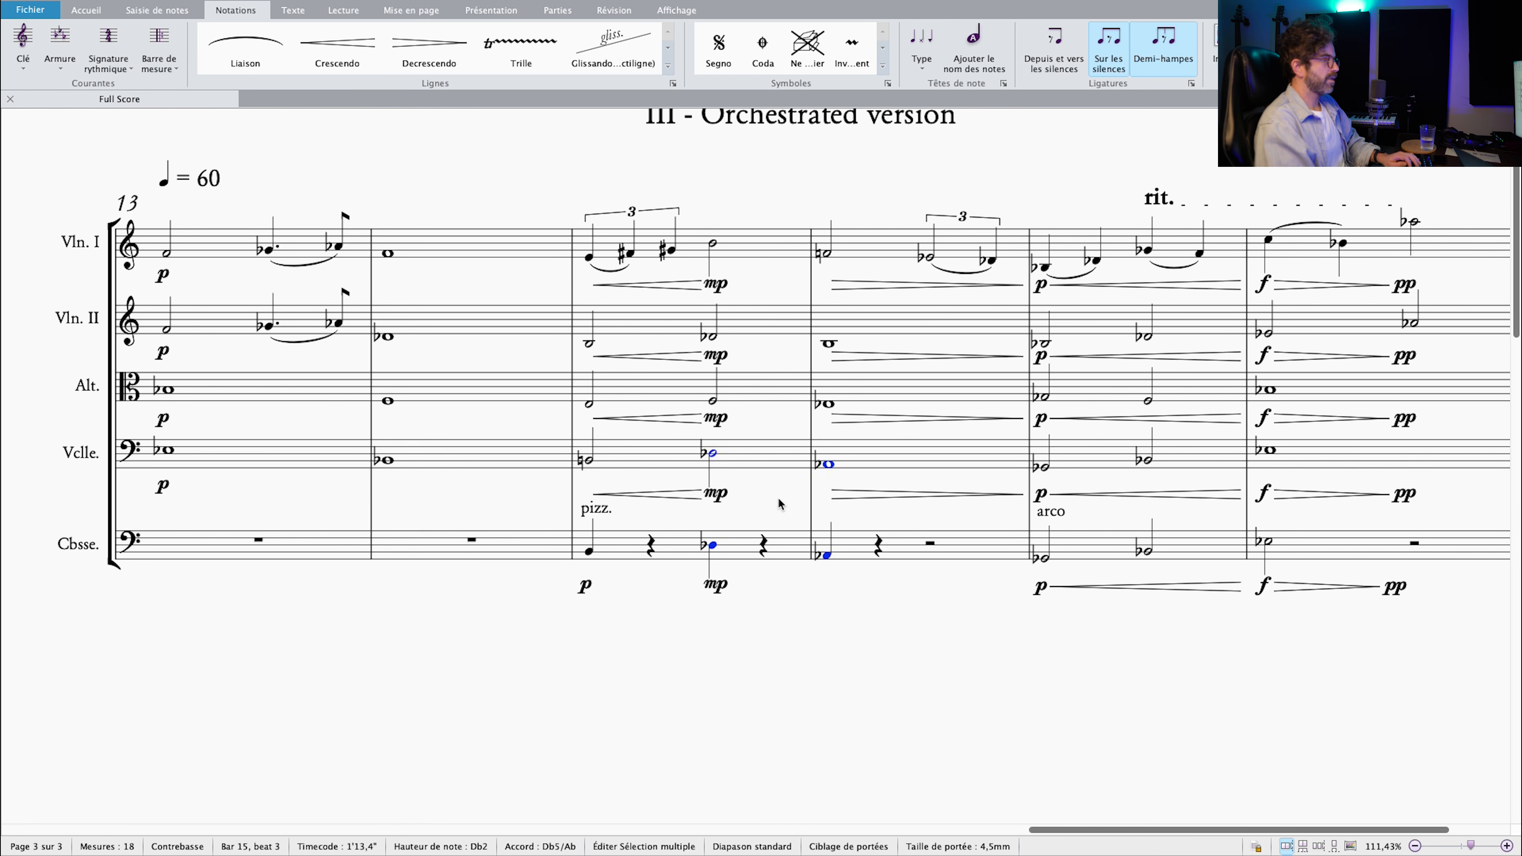
Copy the double bass pizzicato passage from bars 15 and 16 onto the cello staff.
left_click(738, 551)
left_click(838, 549, "shift")
left_click(772, 456)
key("super+v")
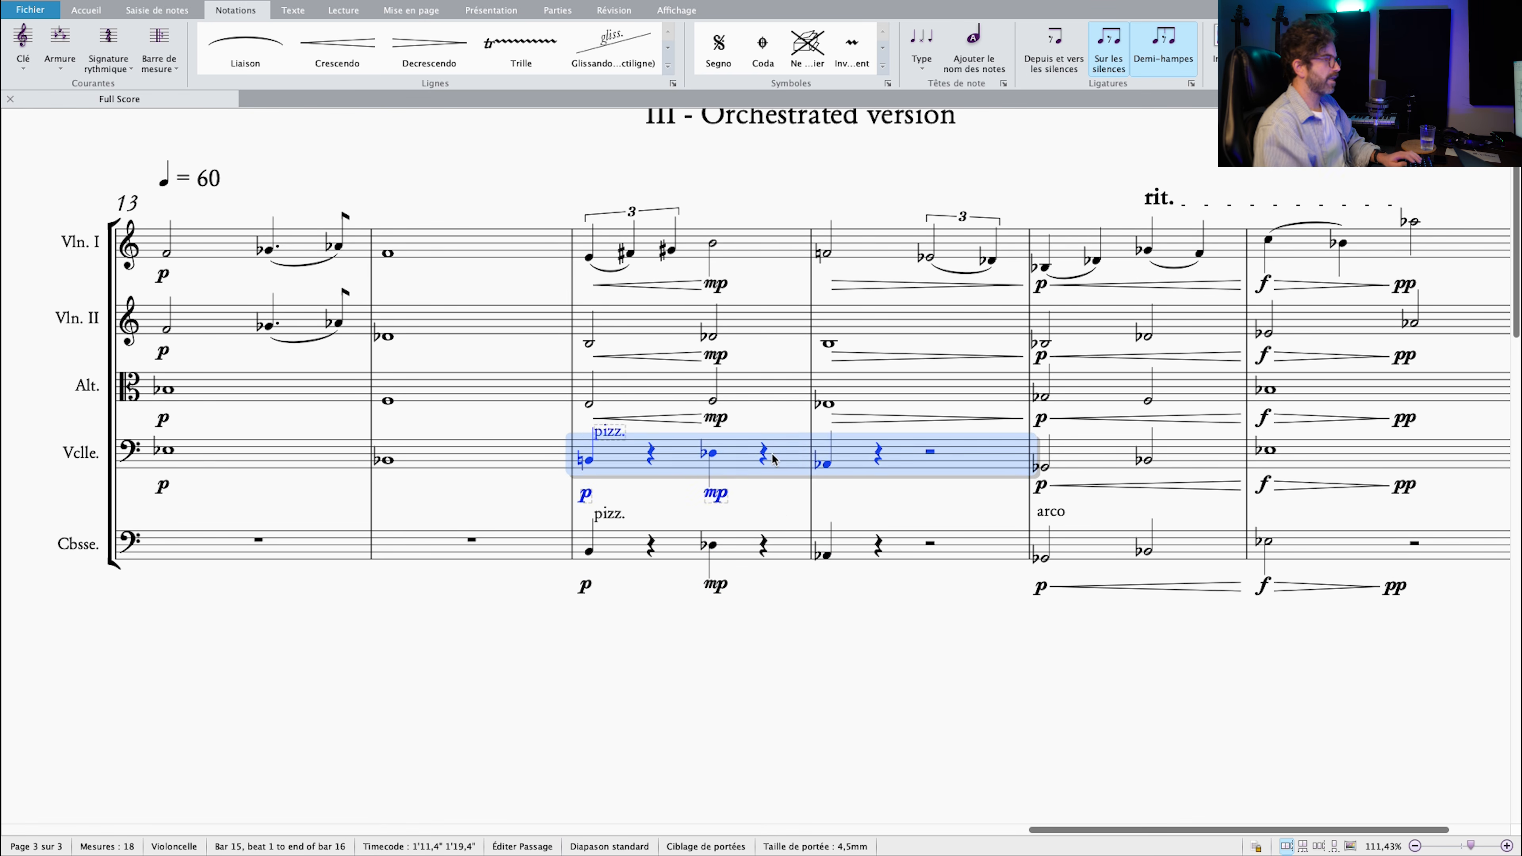
key("Escape")
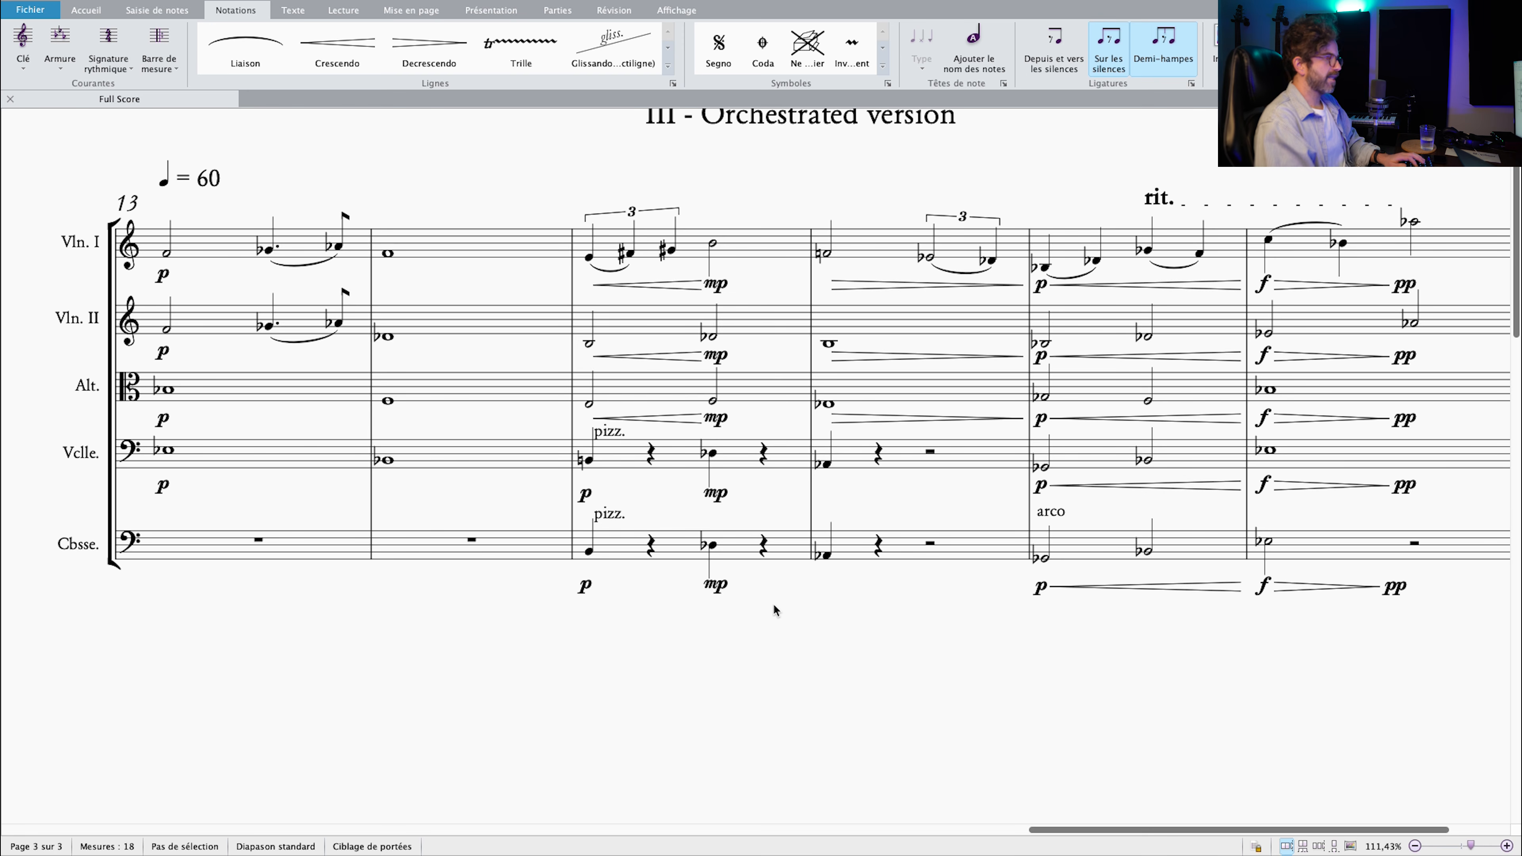
Undo the pizzicato copy in the cello part's bars 15 and 16.
left_click(628, 457)
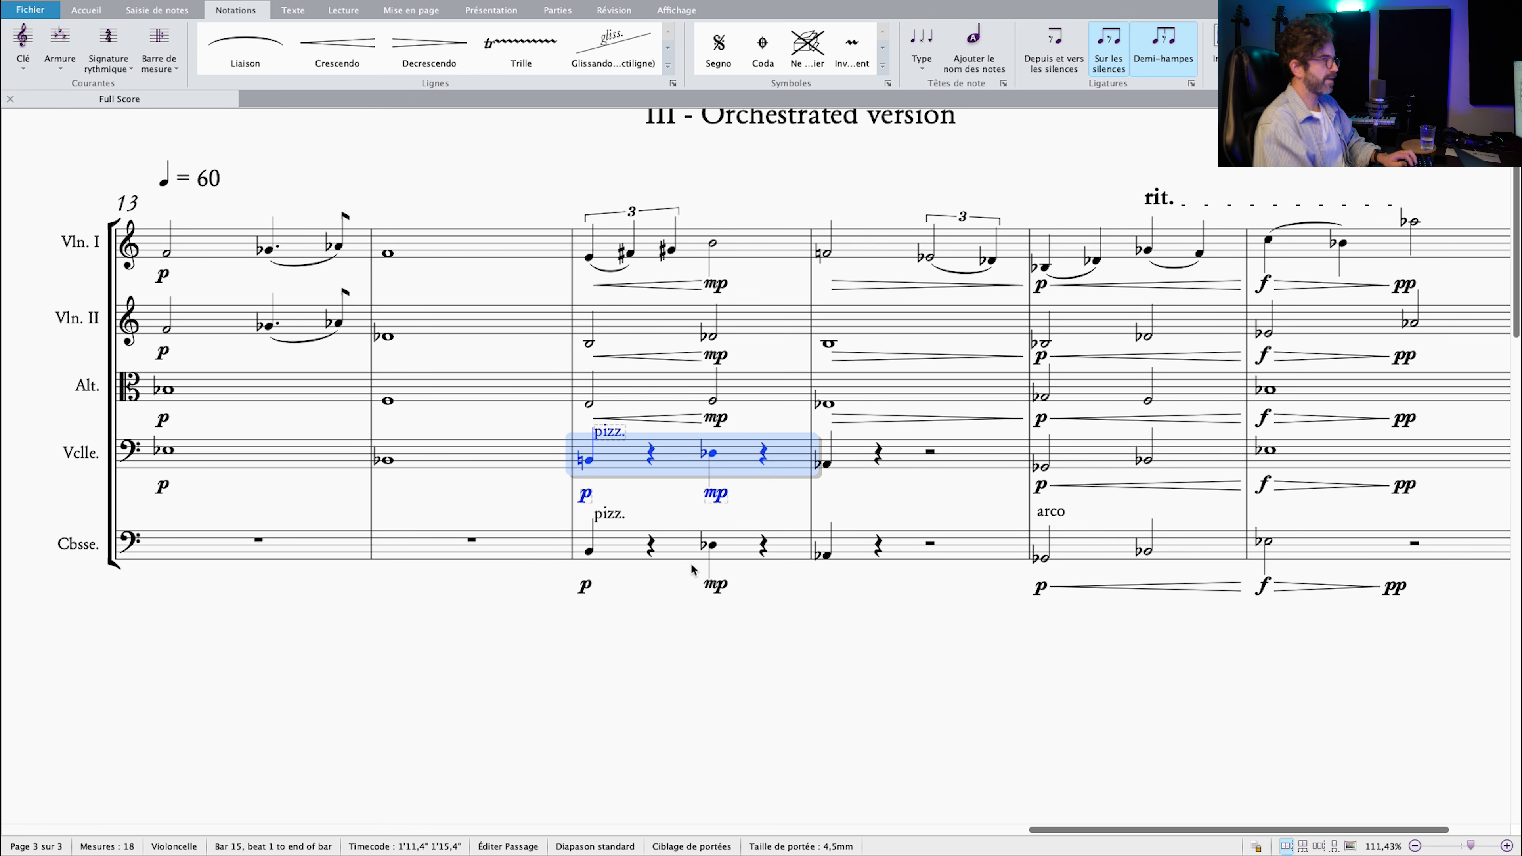
key("Escape")
key("ctrl+z")
key("ctrl+z")
key("ctrl+z")
key("Escape")
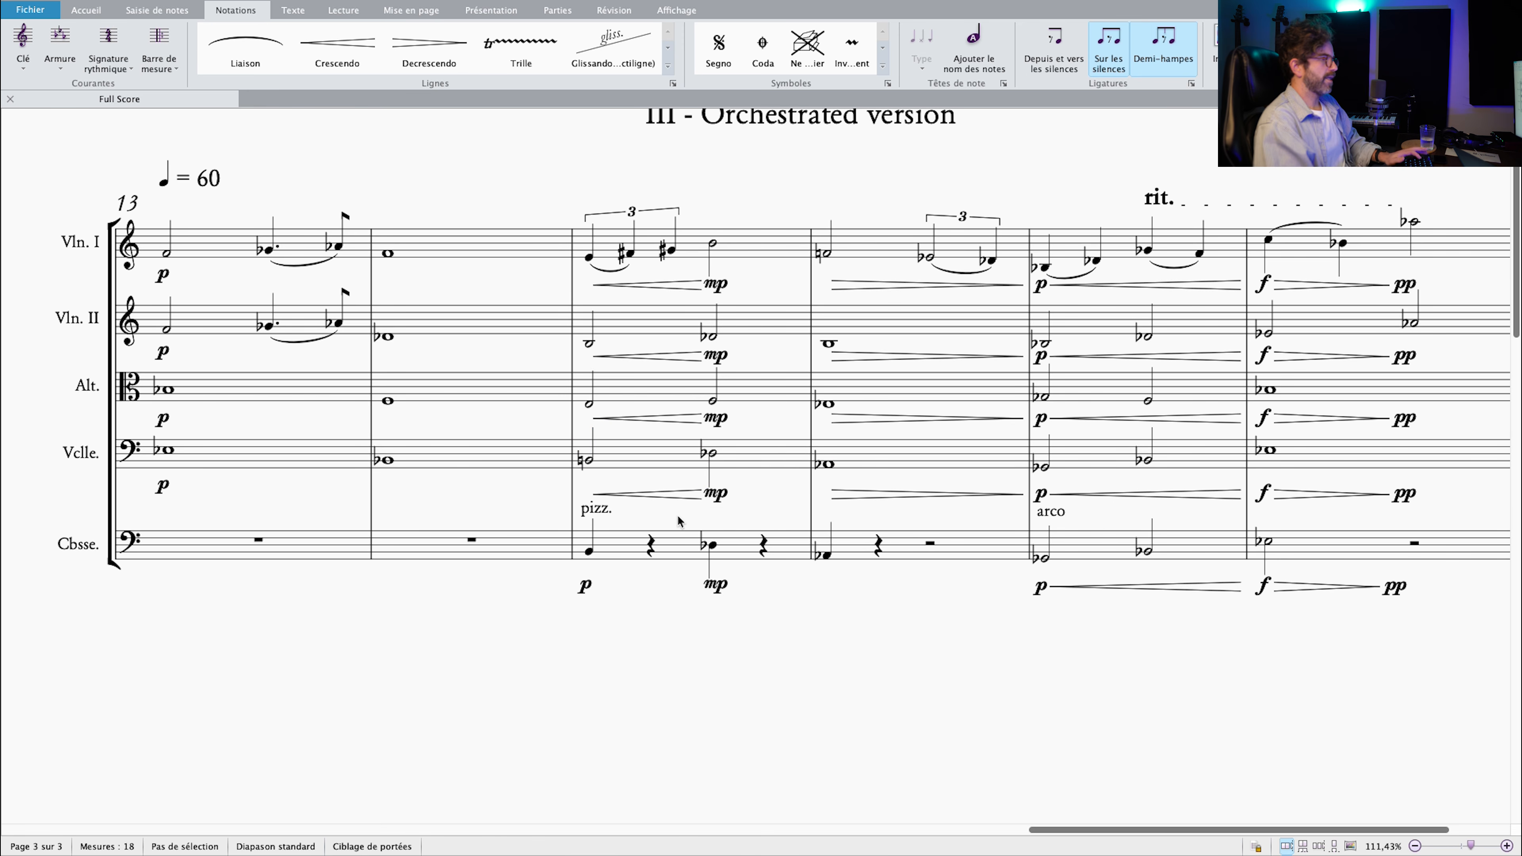
Examine the double bass pizzicato passage in bars 15 and 16 against the other string parts.
left_click(630, 558)
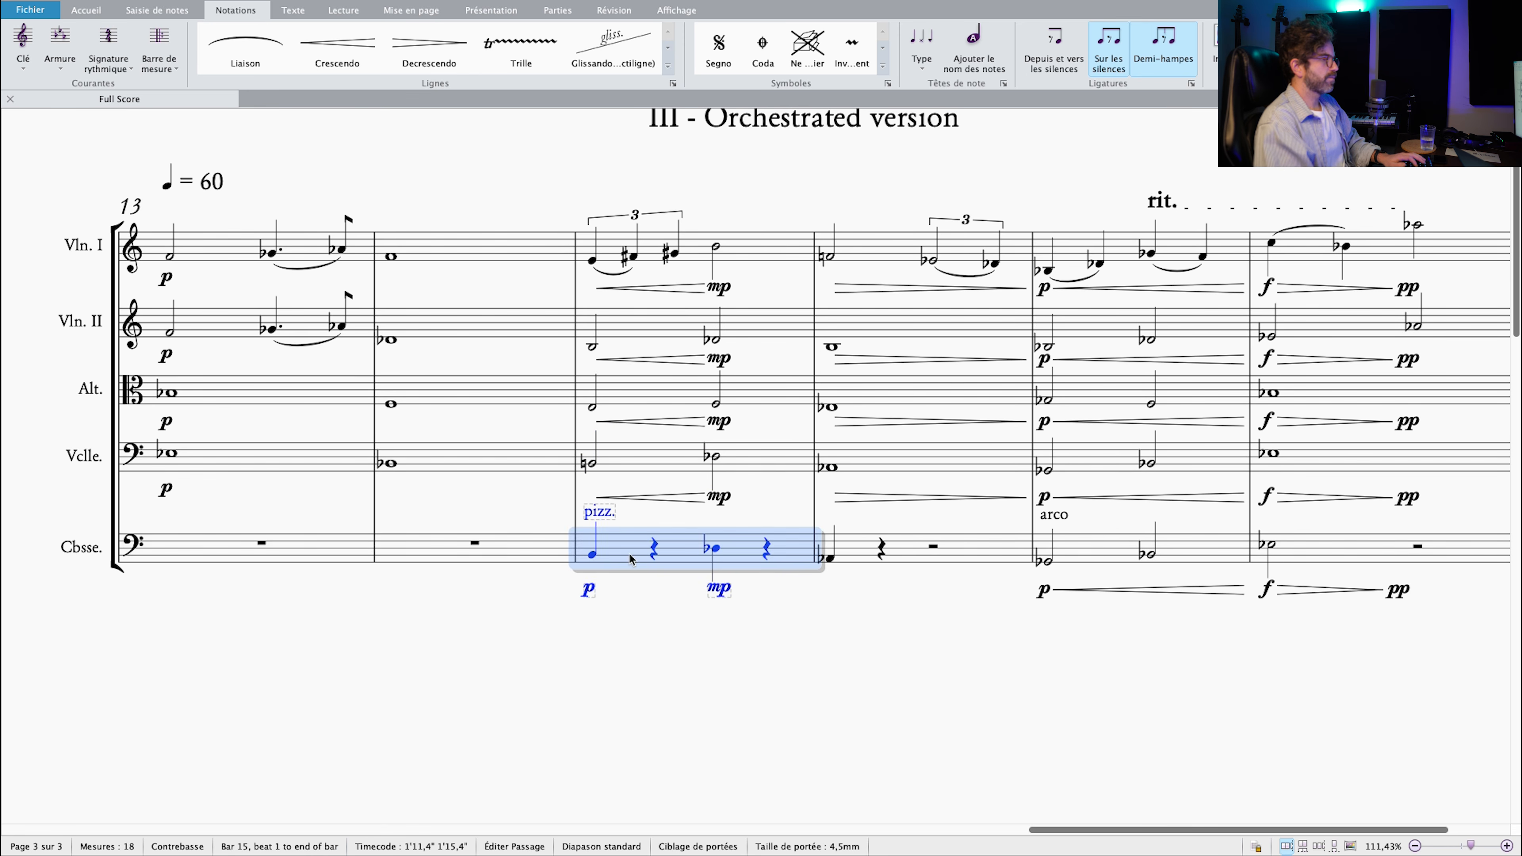
left_click(865, 556, "shift")
scroll(865, 555, "up", 3)
scroll(865, 555, "up", 2)
scroll(865, 556, "left", 5)
scroll(865, 556, "down", 2)
key("Escape")
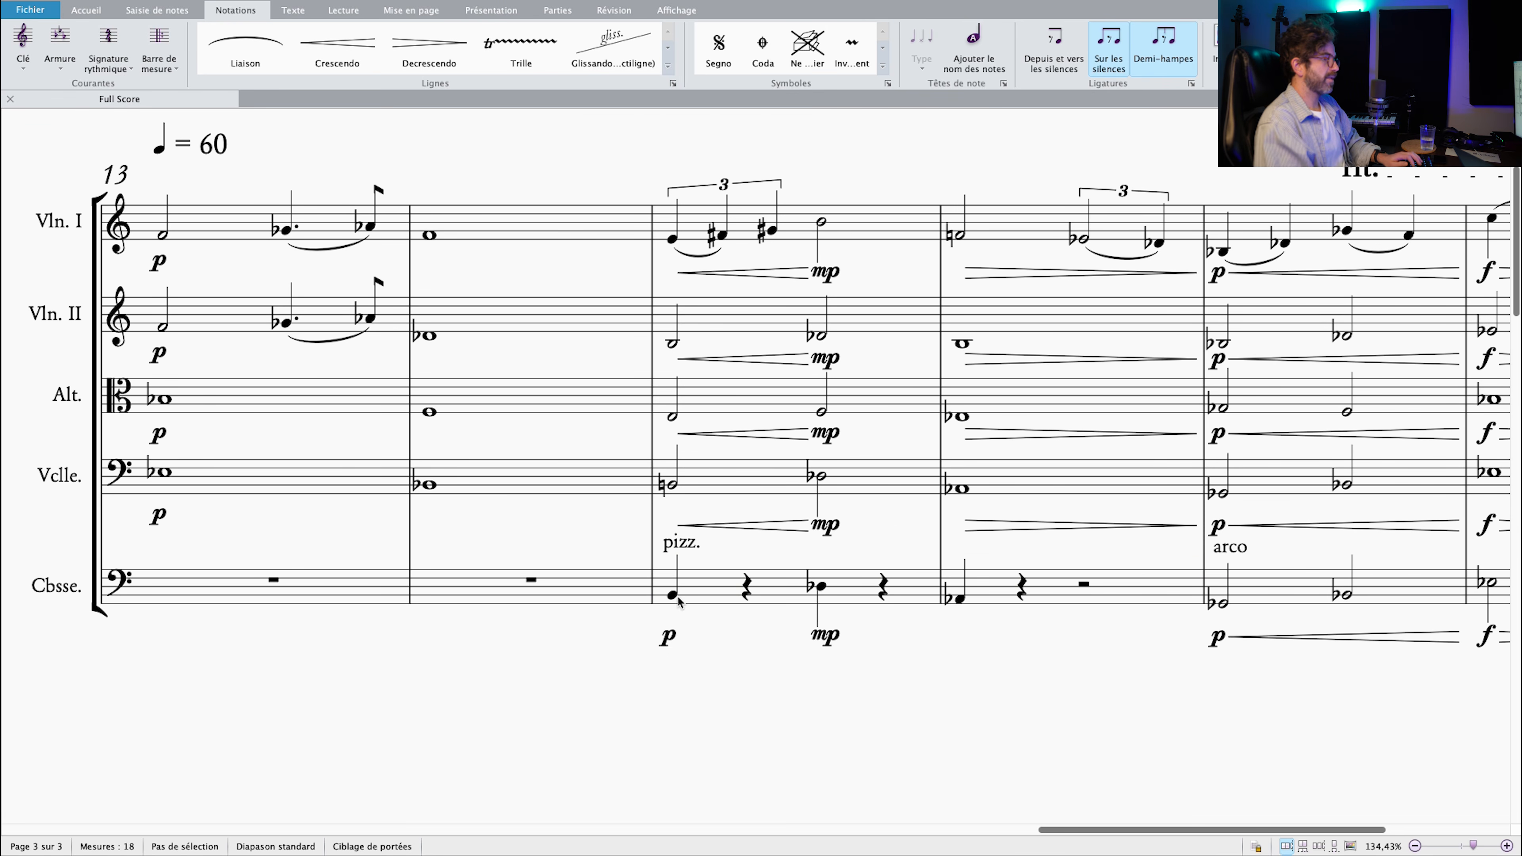
Select the cello part's bar 15 to examine its sustained notes above the pizzicato double basses.
left_click(673, 491)
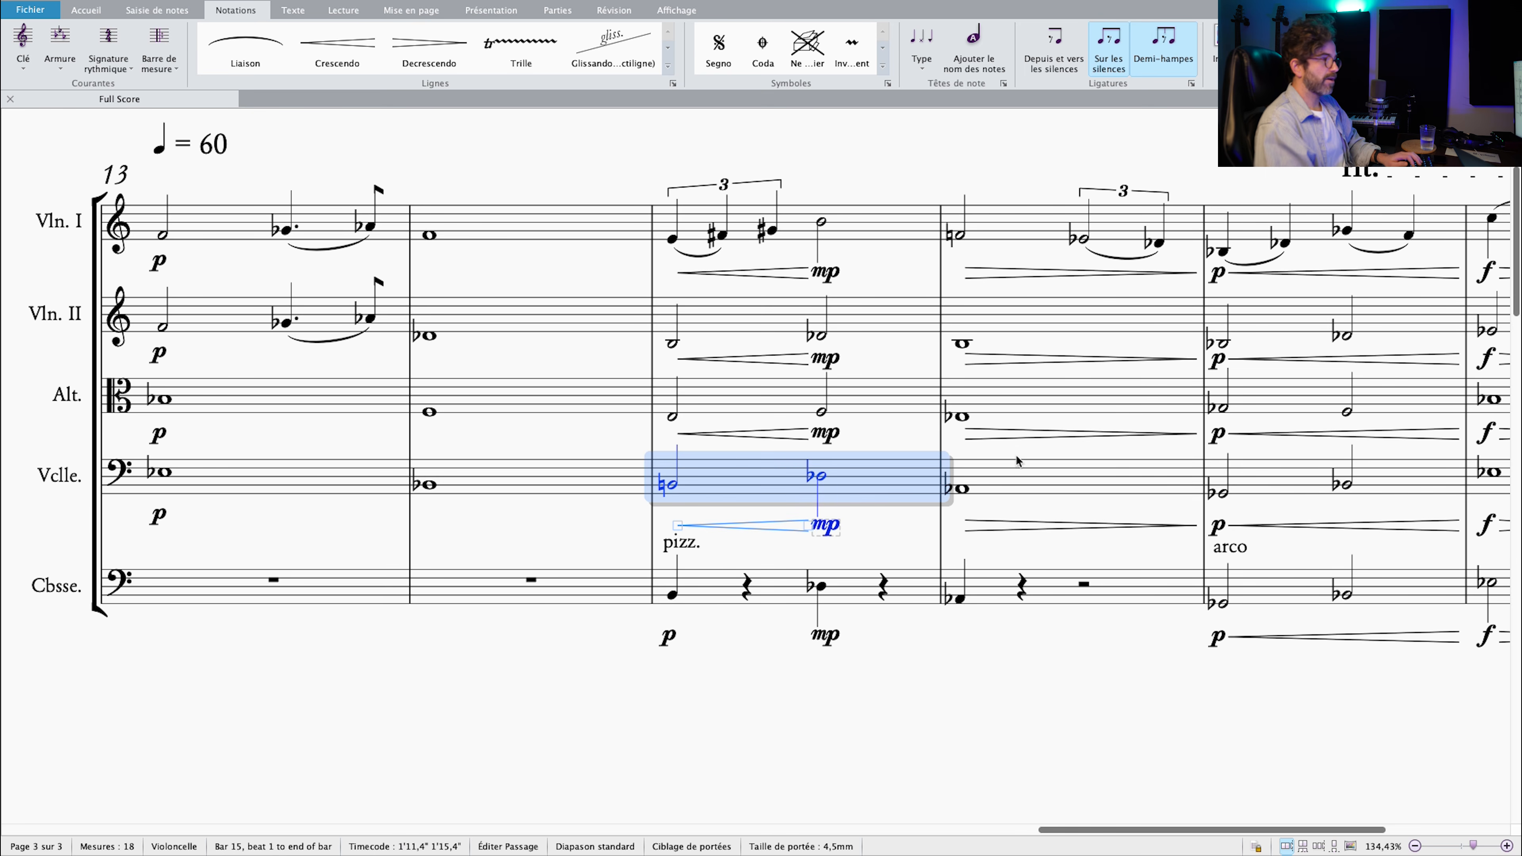
scroll(872, 461, "right", 2)
scroll(905, 450, "left", 2)
scroll(905, 450, "down", 1)
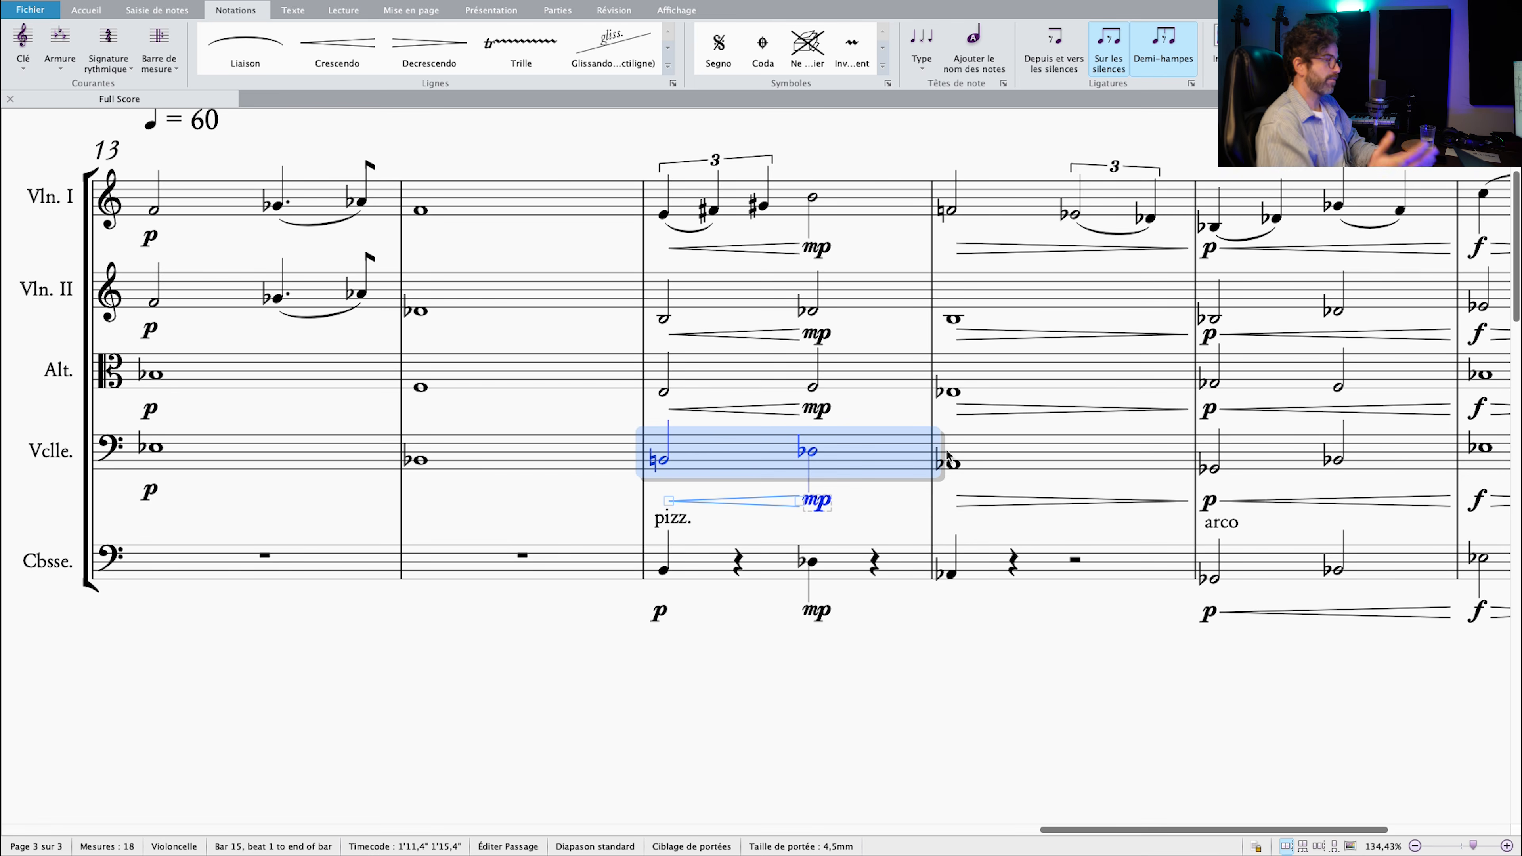
scroll(973, 451, "down", 1)
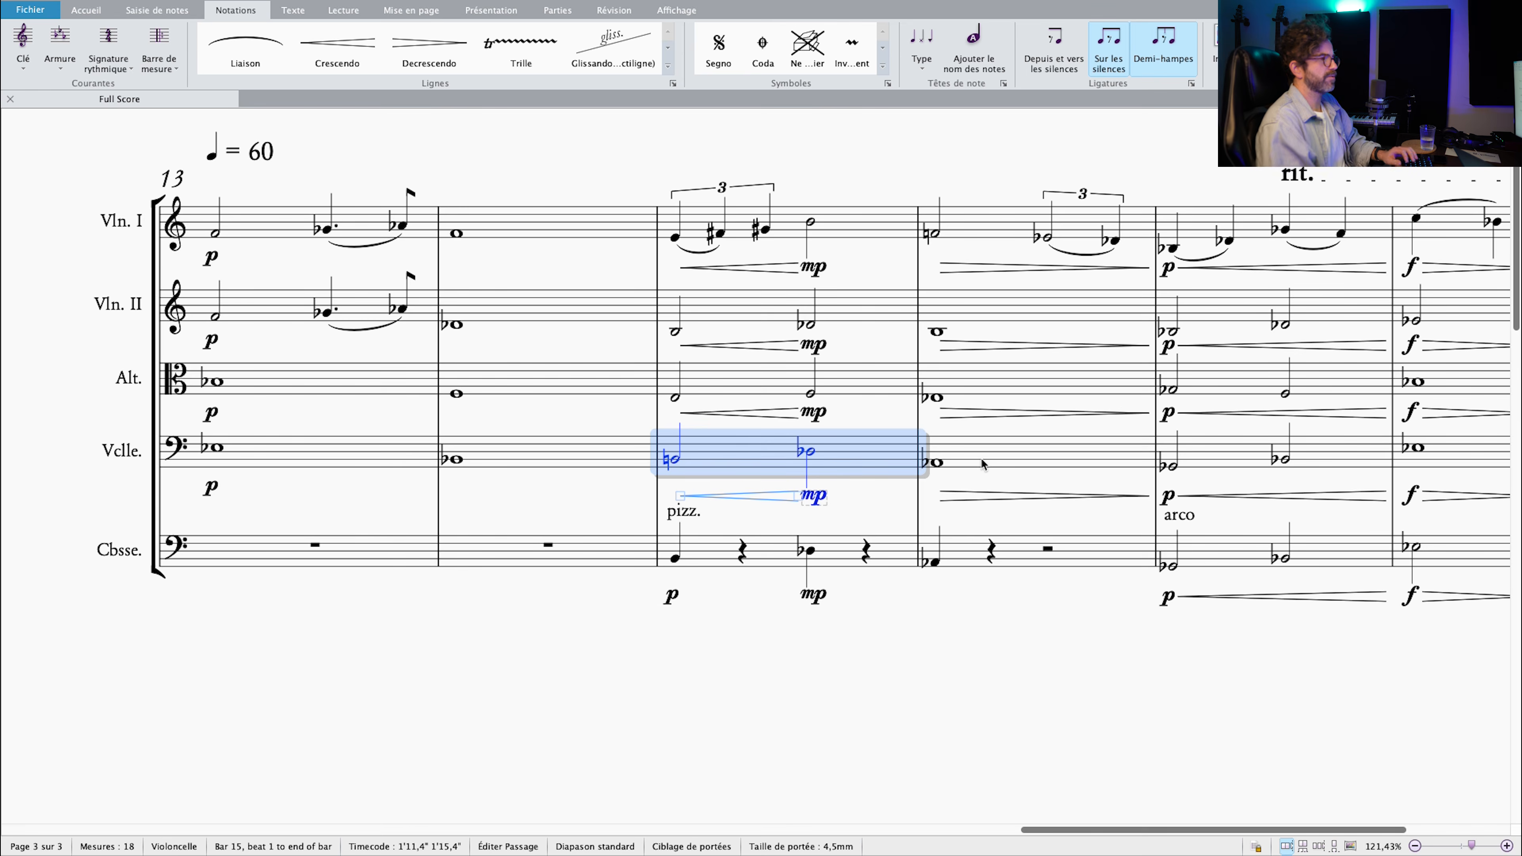
Examine the double bass arco passage in bars 17 and 18, including its last note and the following rest.
scroll(1005, 579, "down", 1)
scroll(1004, 579, "right", 3)
left_click(1105, 524)
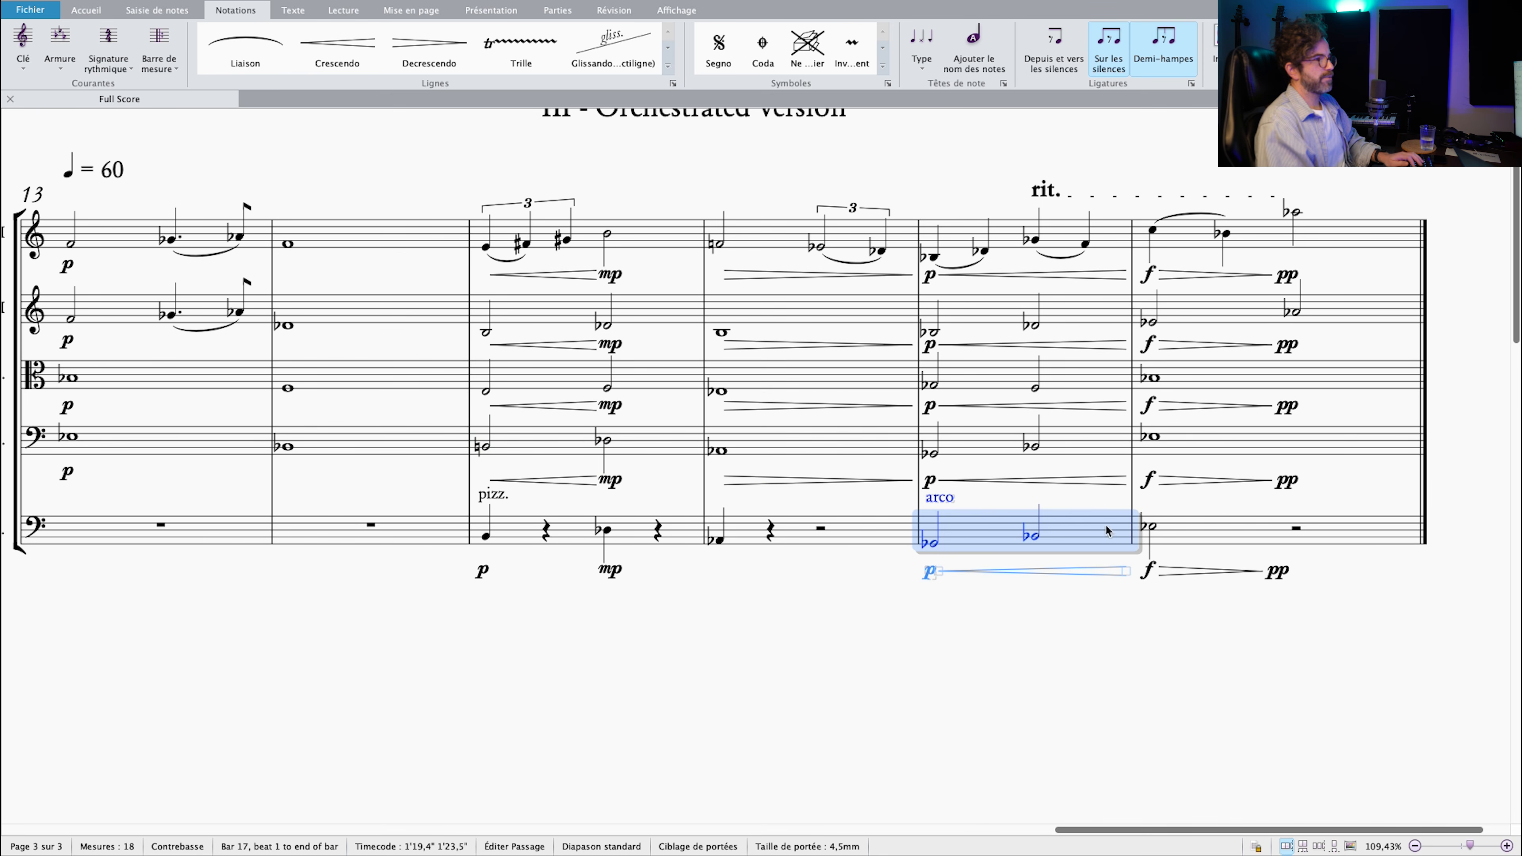
left_click(1158, 534, "shift")
scroll(1038, 626, "left", 2)
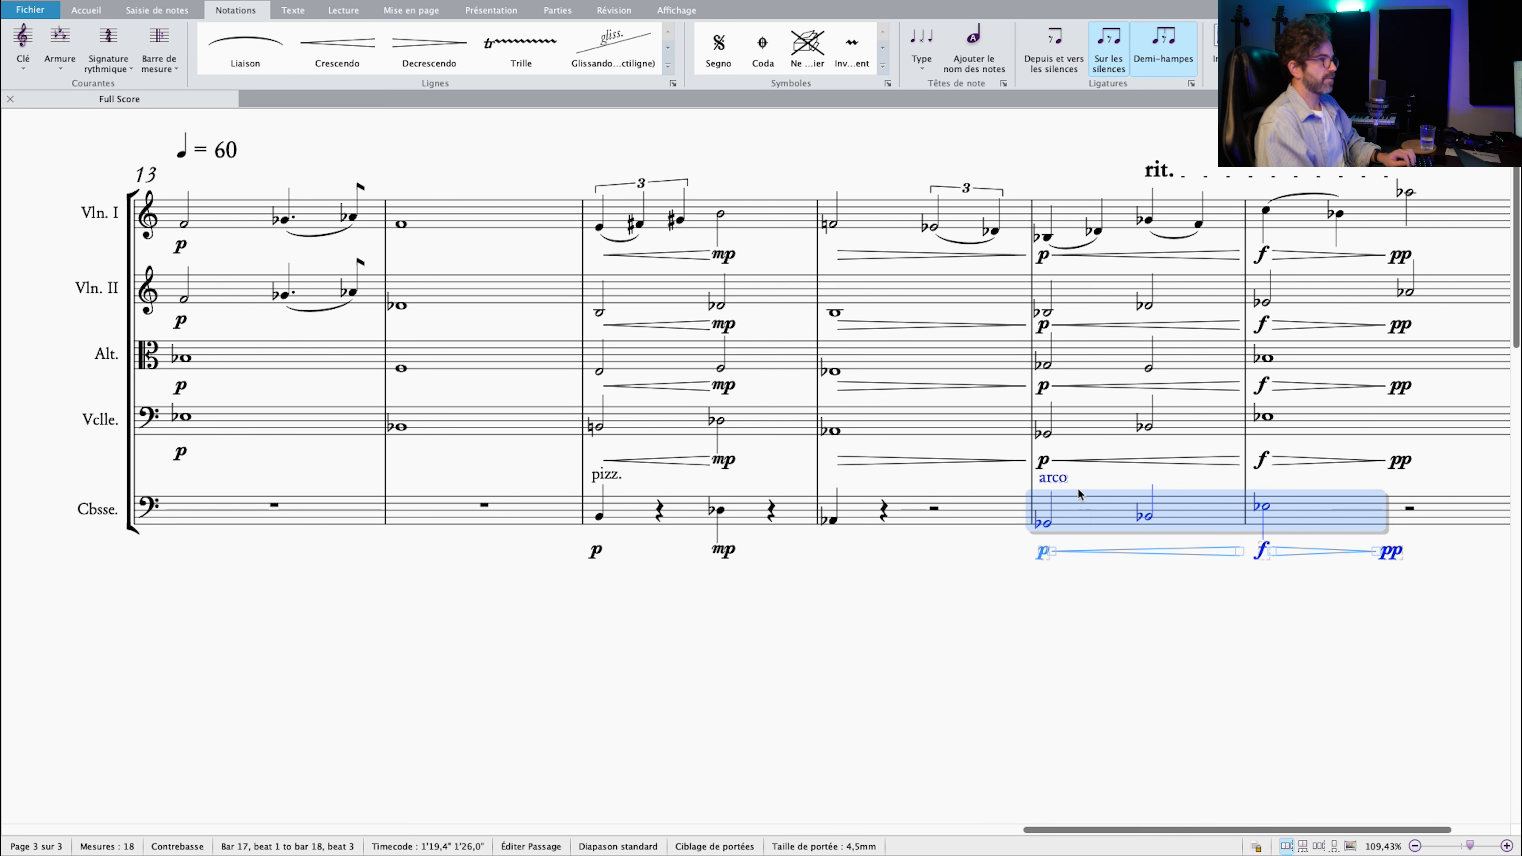
key("Escape")
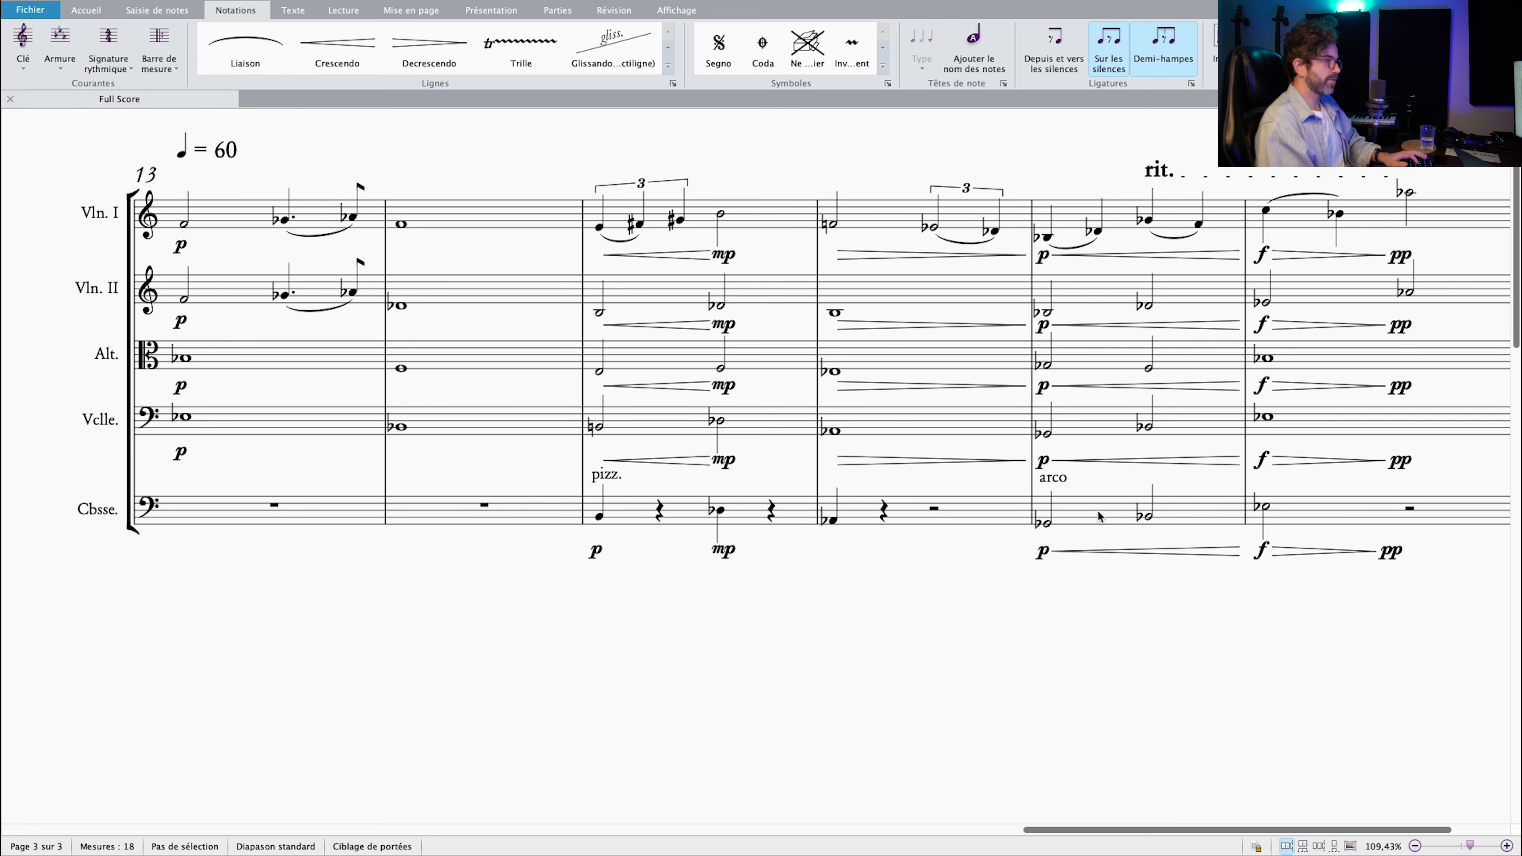
left_click(1264, 506)
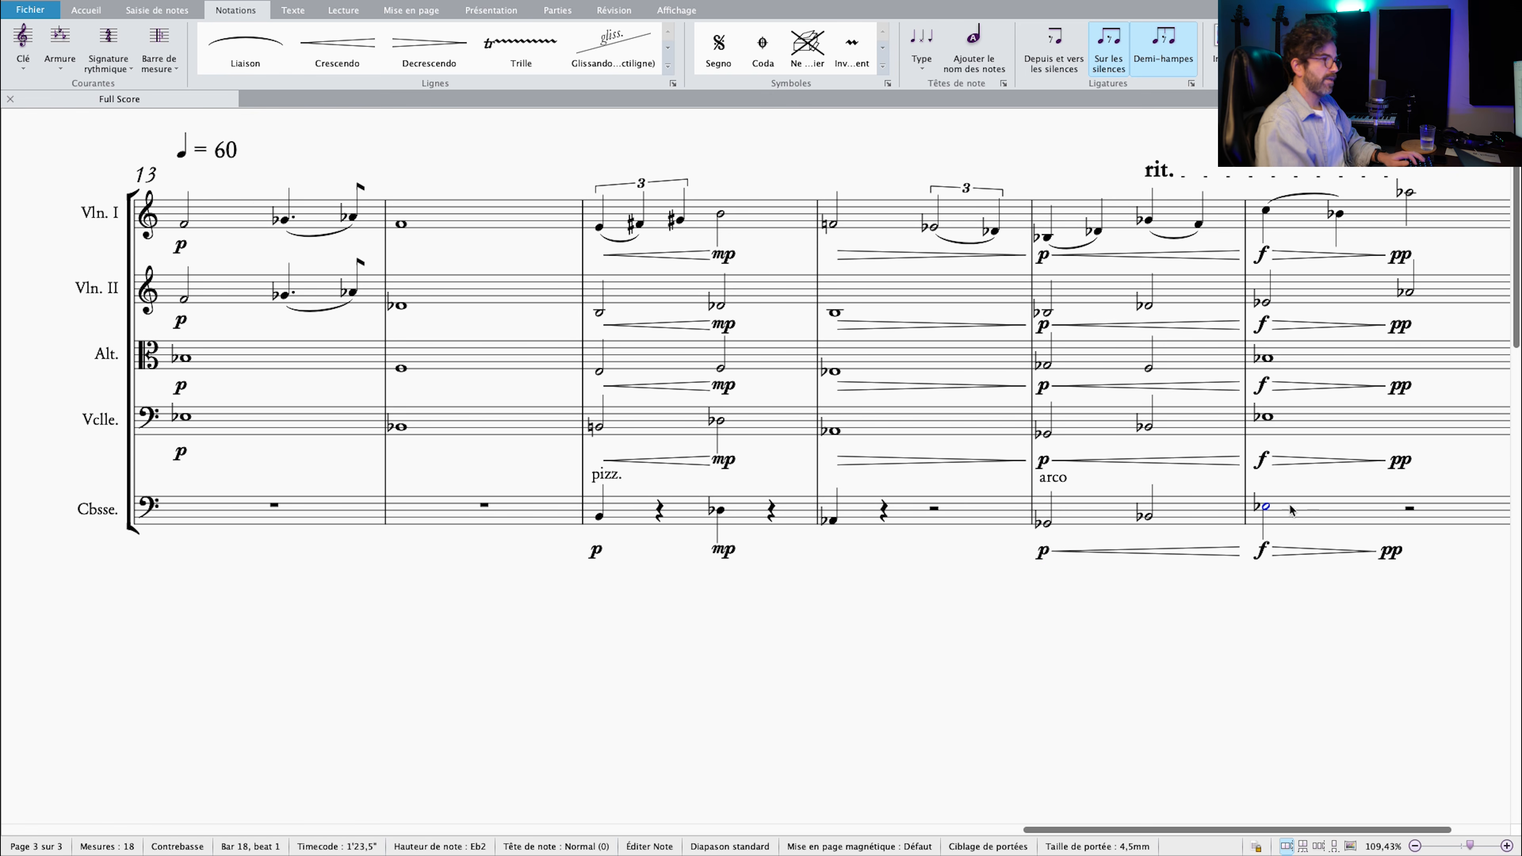
scroll(1345, 500, "right", 2)
key("Right")
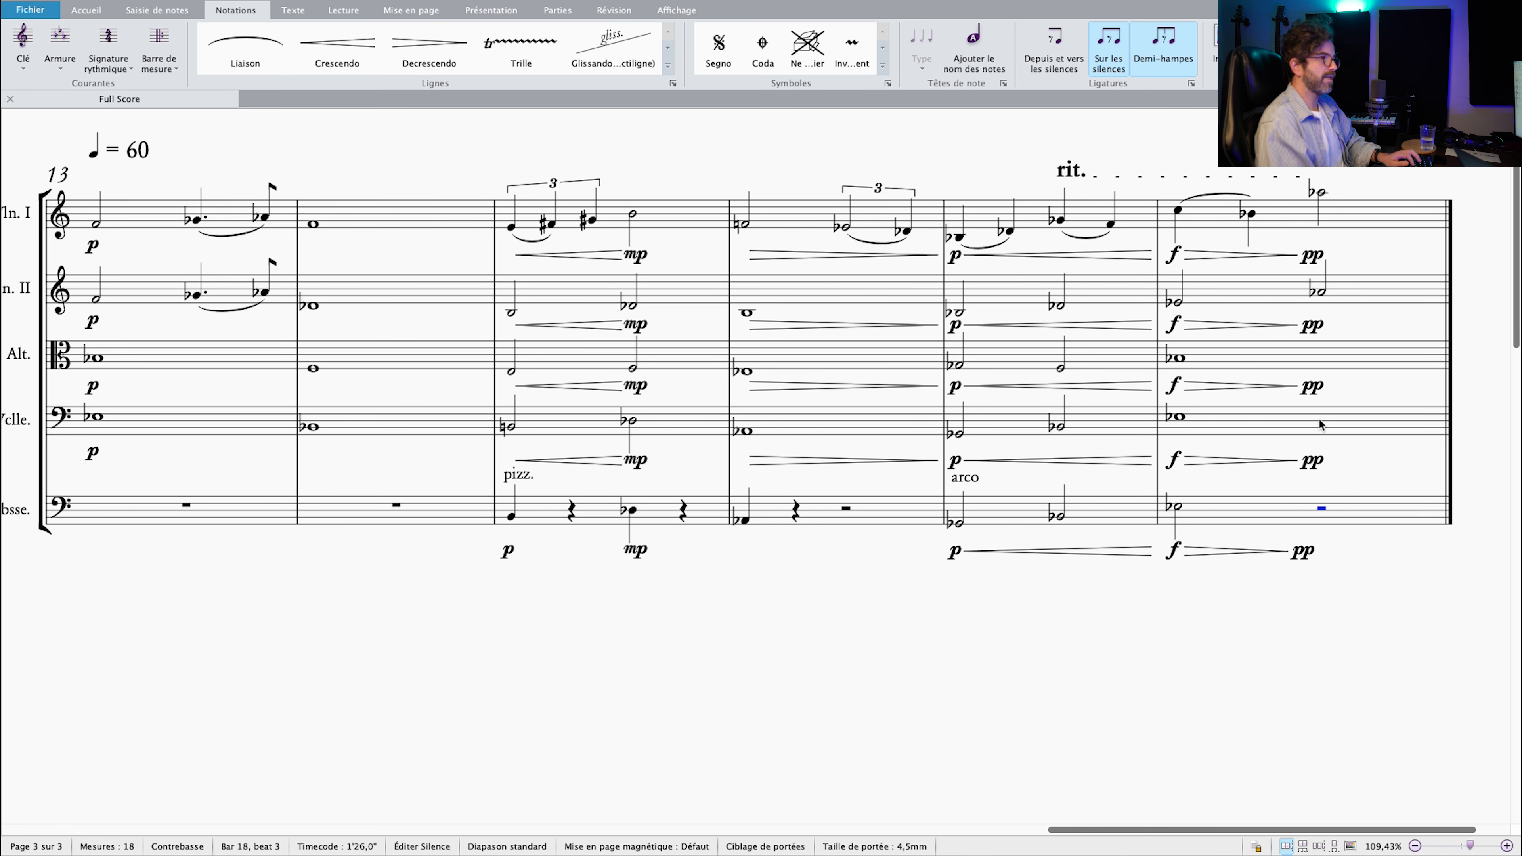
Play back the string section from the first violins' opening note in bar 13.
left_click(1173, 423)
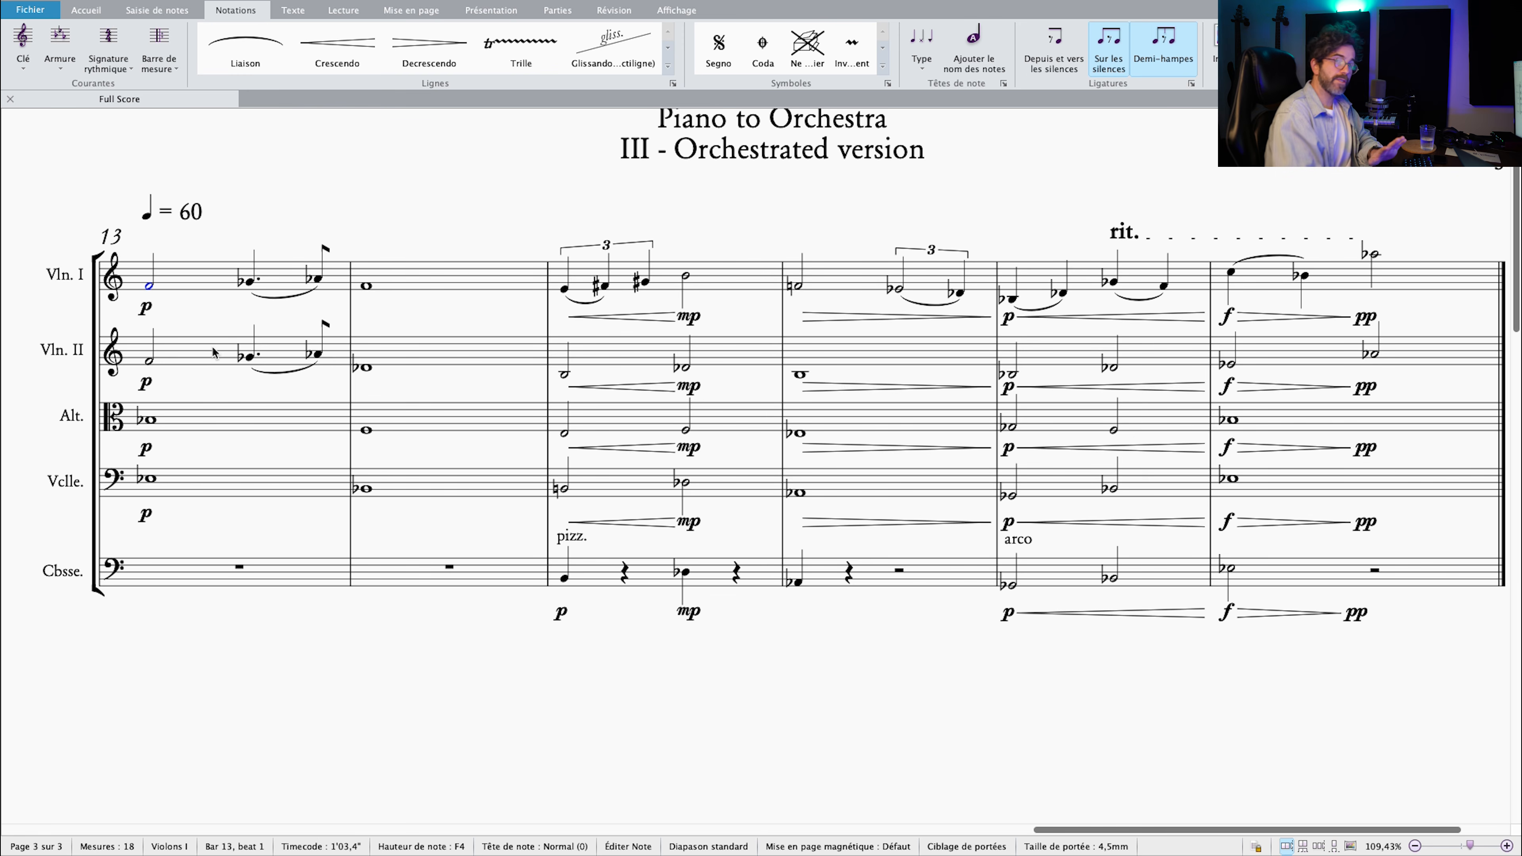
key("space")
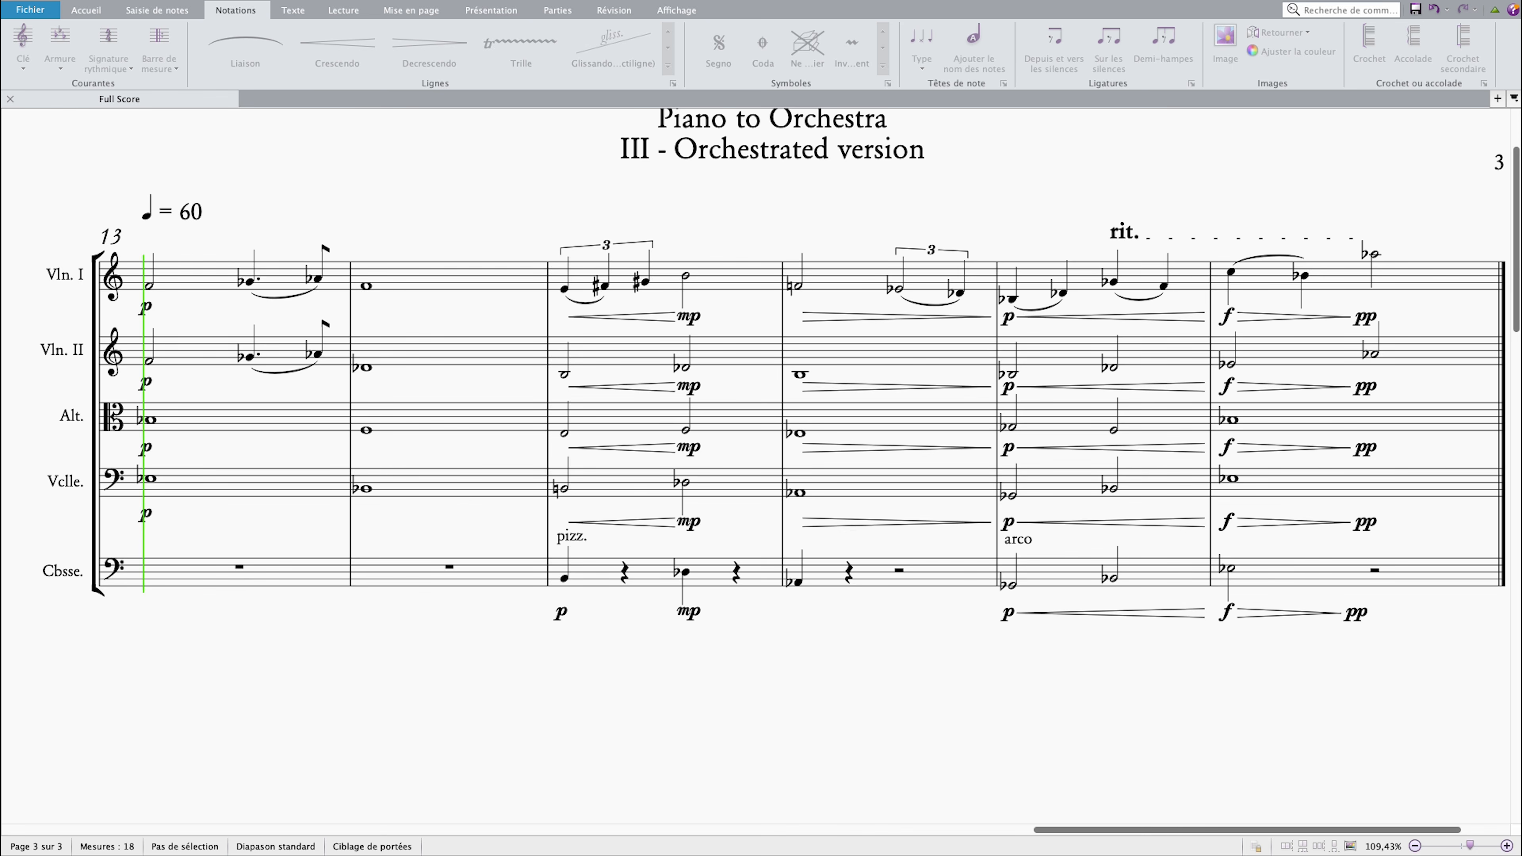
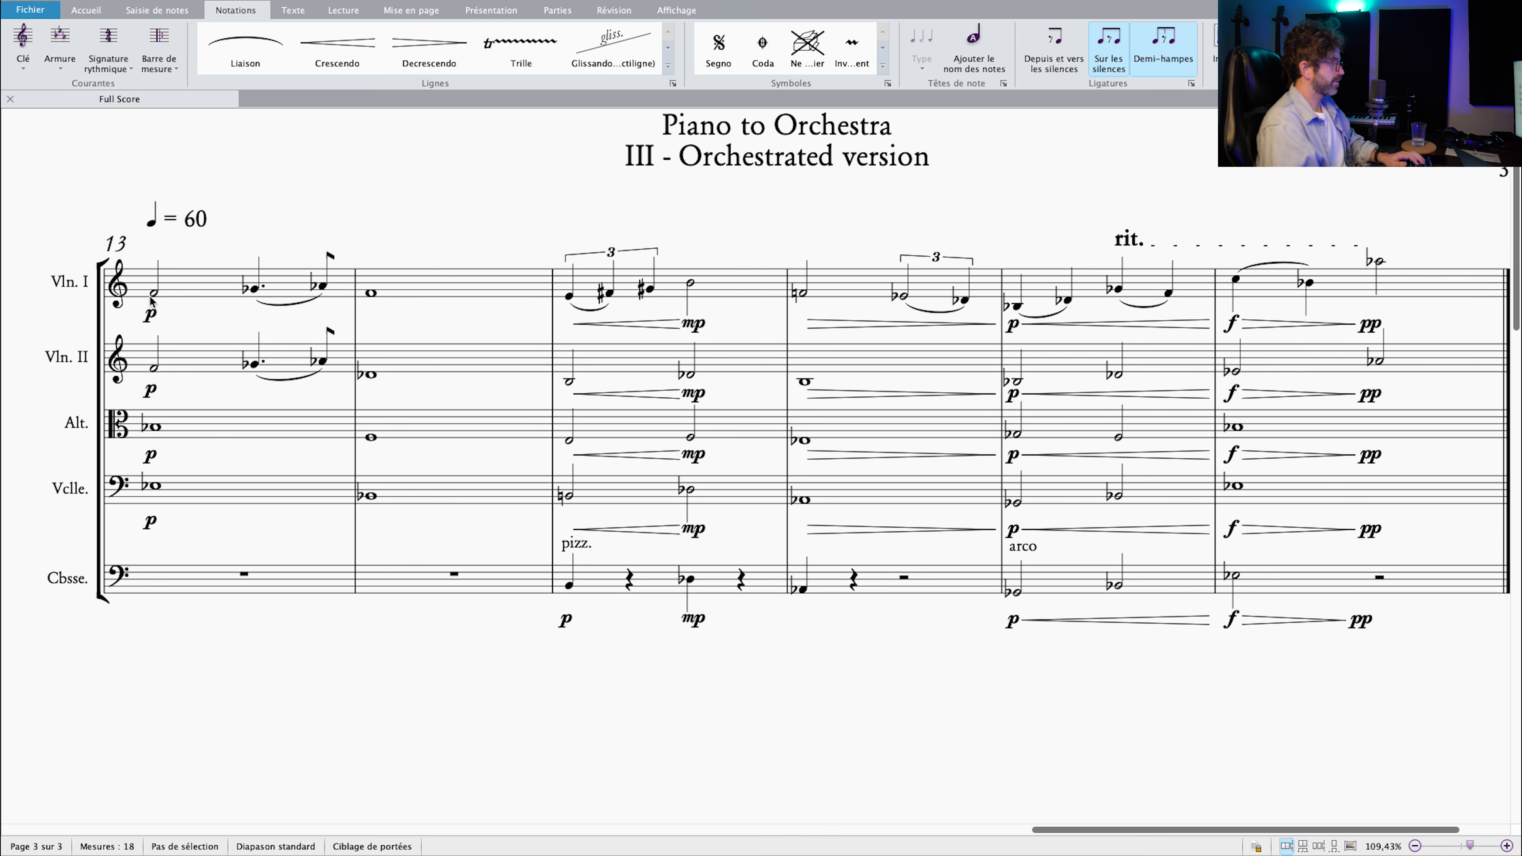
Select bars 13 and 14 in both violin parts to study their shared melody.
left_click(182, 293)
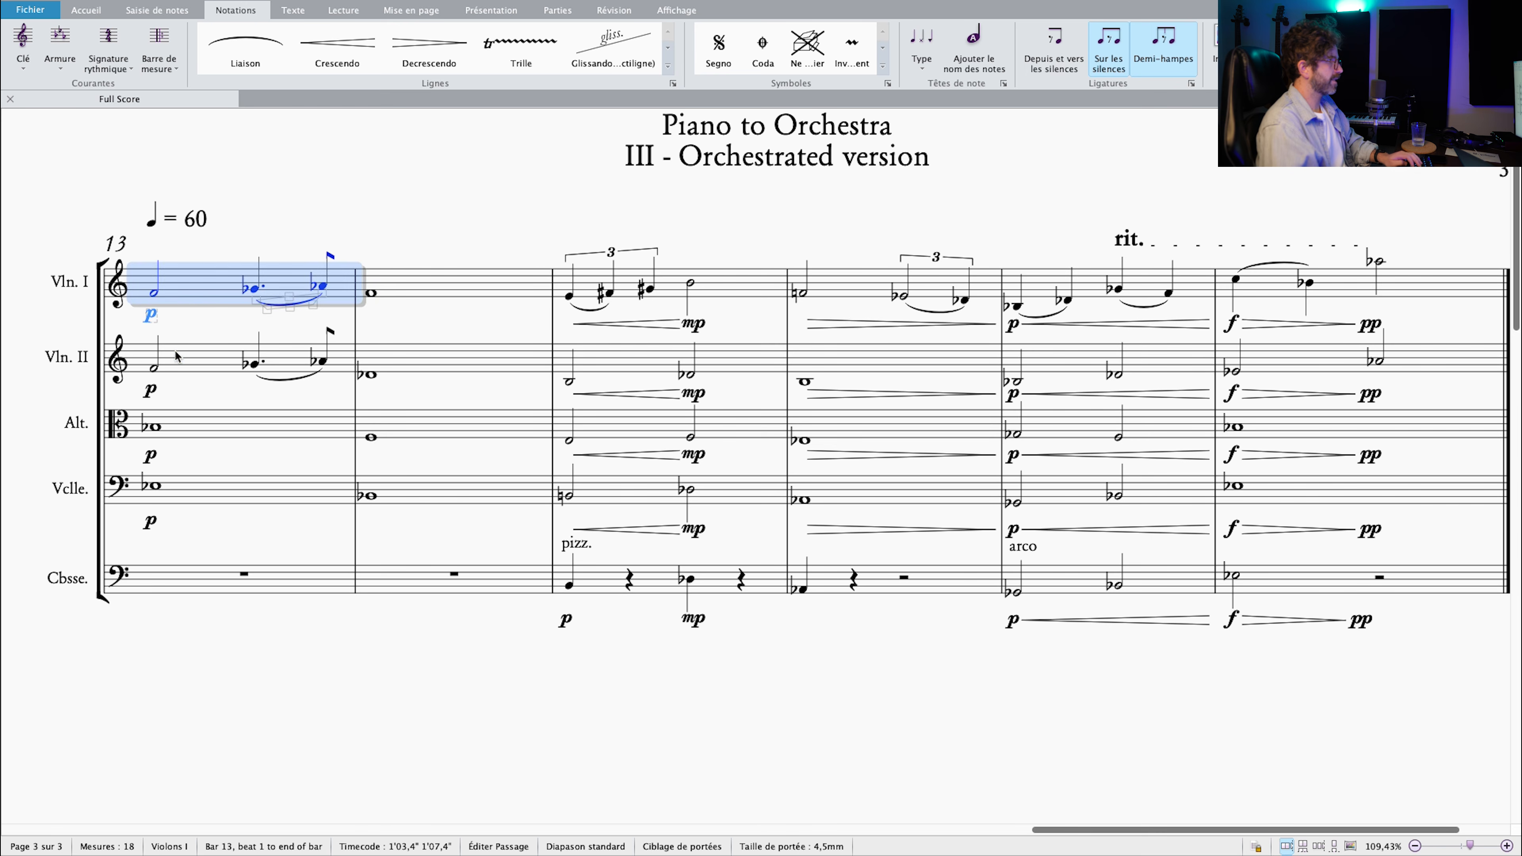
left_click(178, 356)
left_click(187, 294, "shift")
scroll(187, 319, "up", 3)
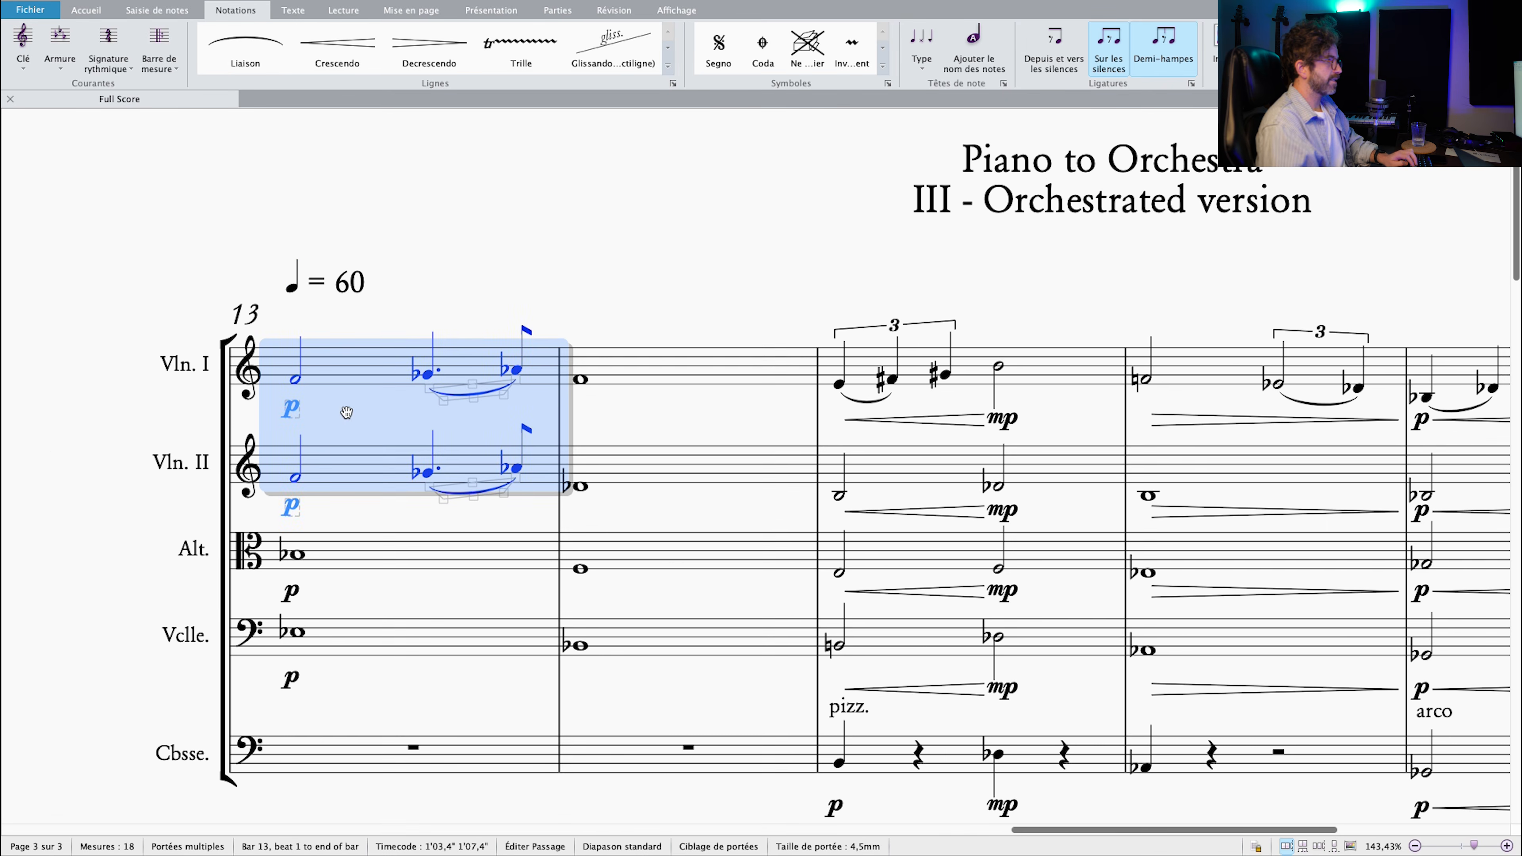
scroll(337, 405, "down", 2)
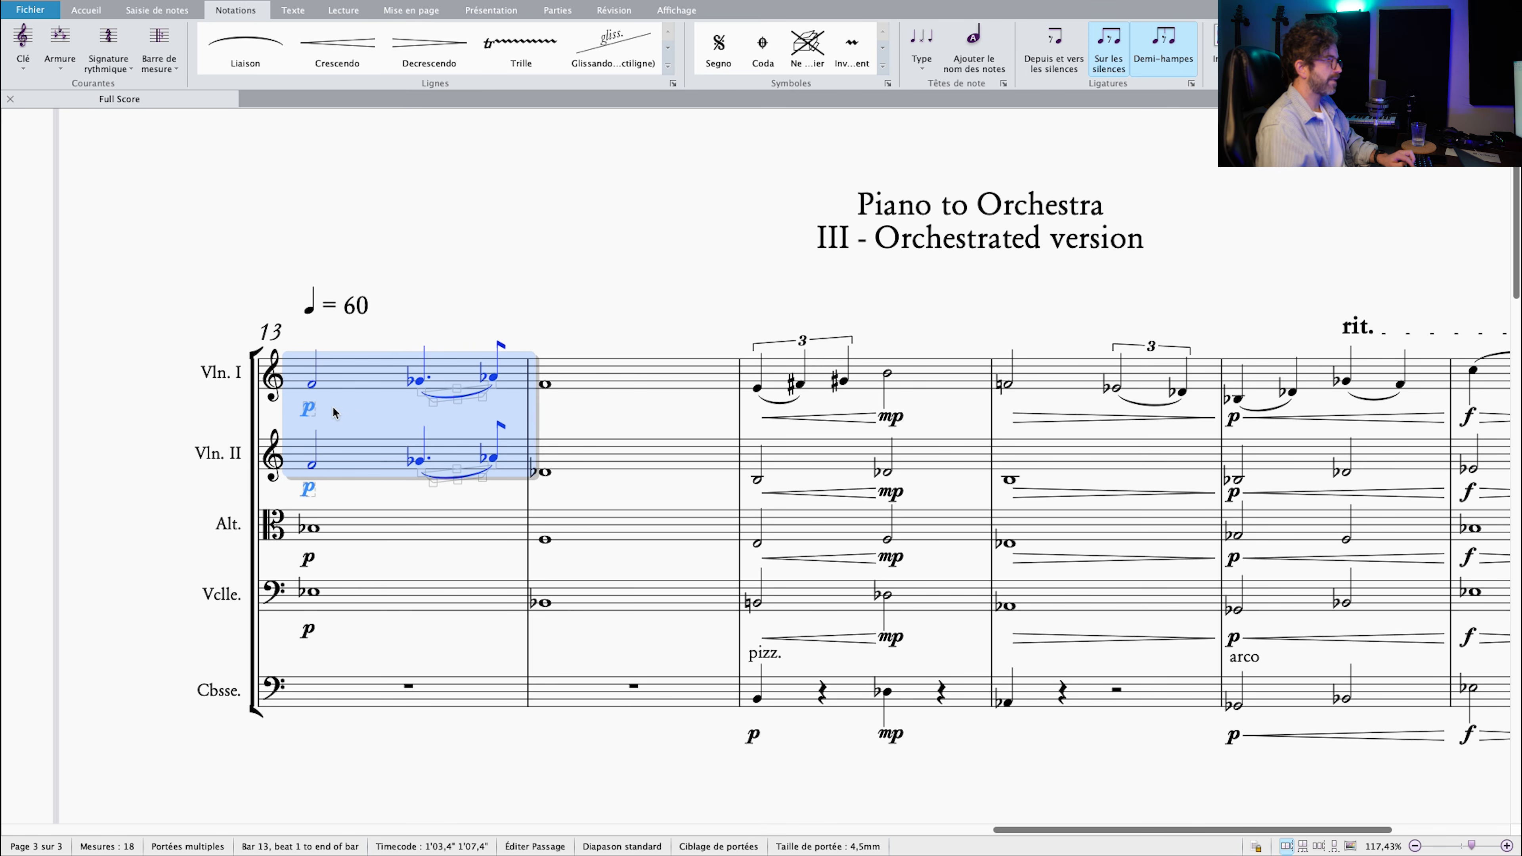
left_click(609, 383, "shift")
Leave the strings-only display and show all the orchestral staves of the score again.
left_click_drag(584, 425, 480, 401)
key("super+alt+f")
scroll(480, 405, "down", 2)
scroll(534, 419, "down", 5)
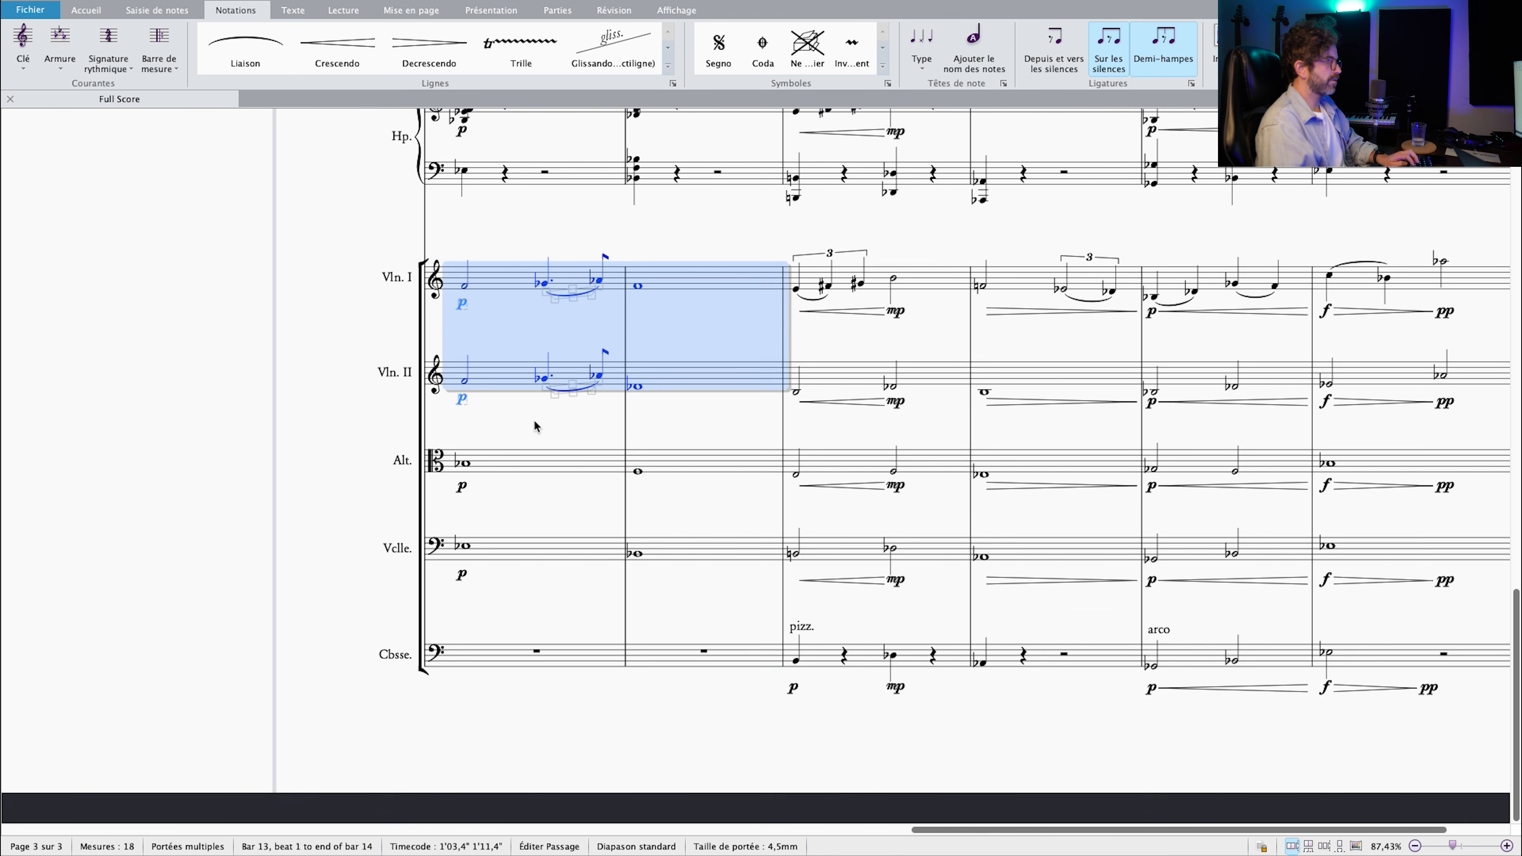
scroll(537, 422, "up", 3)
scroll(581, 456, "down", 4)
scroll(540, 456, "up", 2)
scroll(507, 453, "down", 1)
Select the harp's upper-staff chords in bars 13 and 14.
left_click(507, 455)
left_click(677, 386, "shift")
scroll(569, 440, "up", 6)
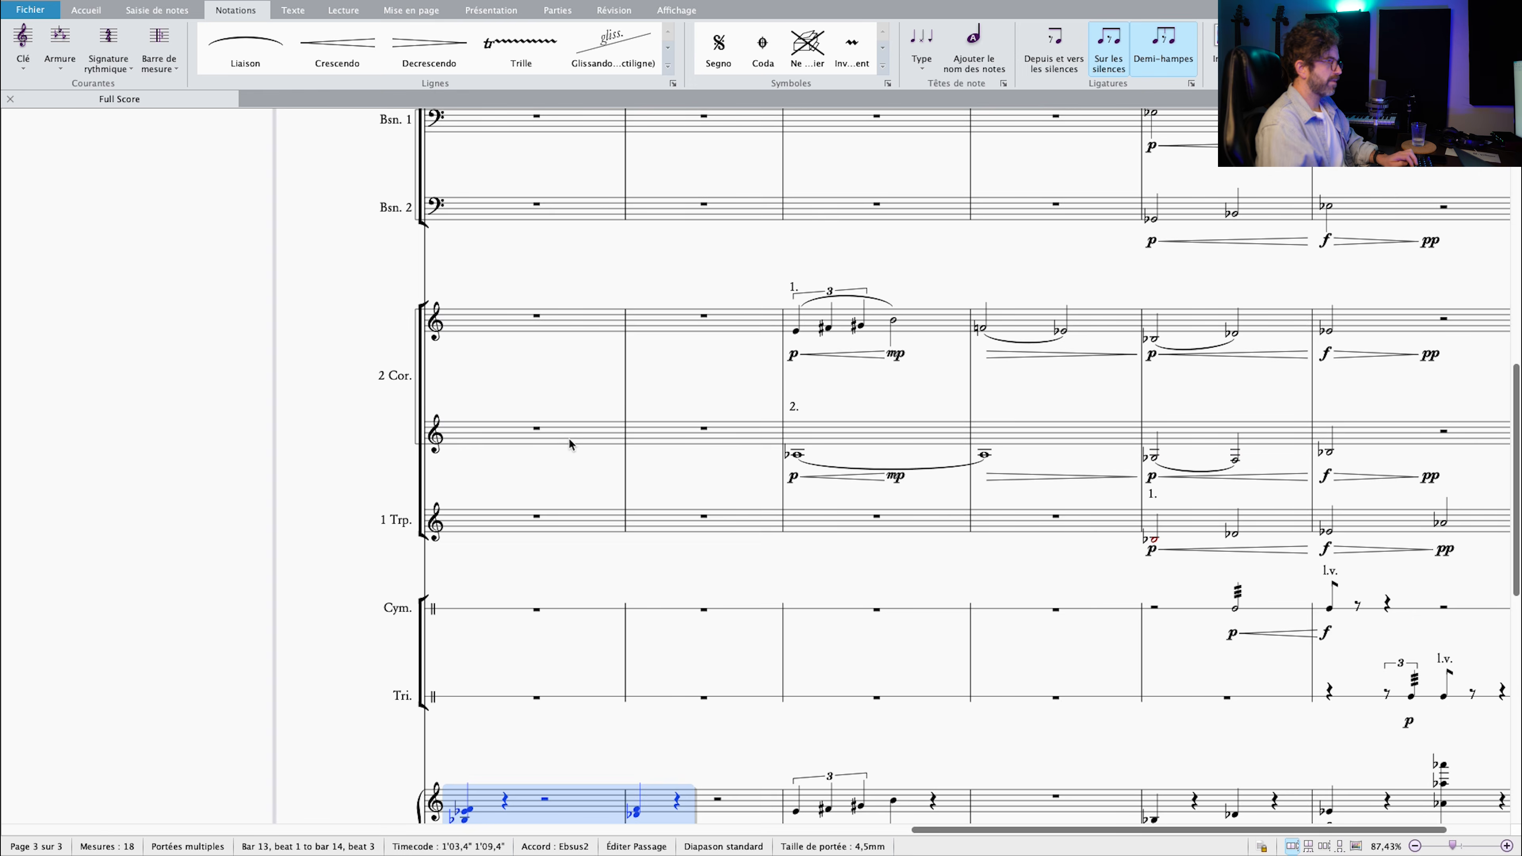
Select the sustained notes of both oboes in bars 13 and 14.
scroll(569, 444, "up", 3)
left_click(529, 448)
left_click(656, 413, "shift")
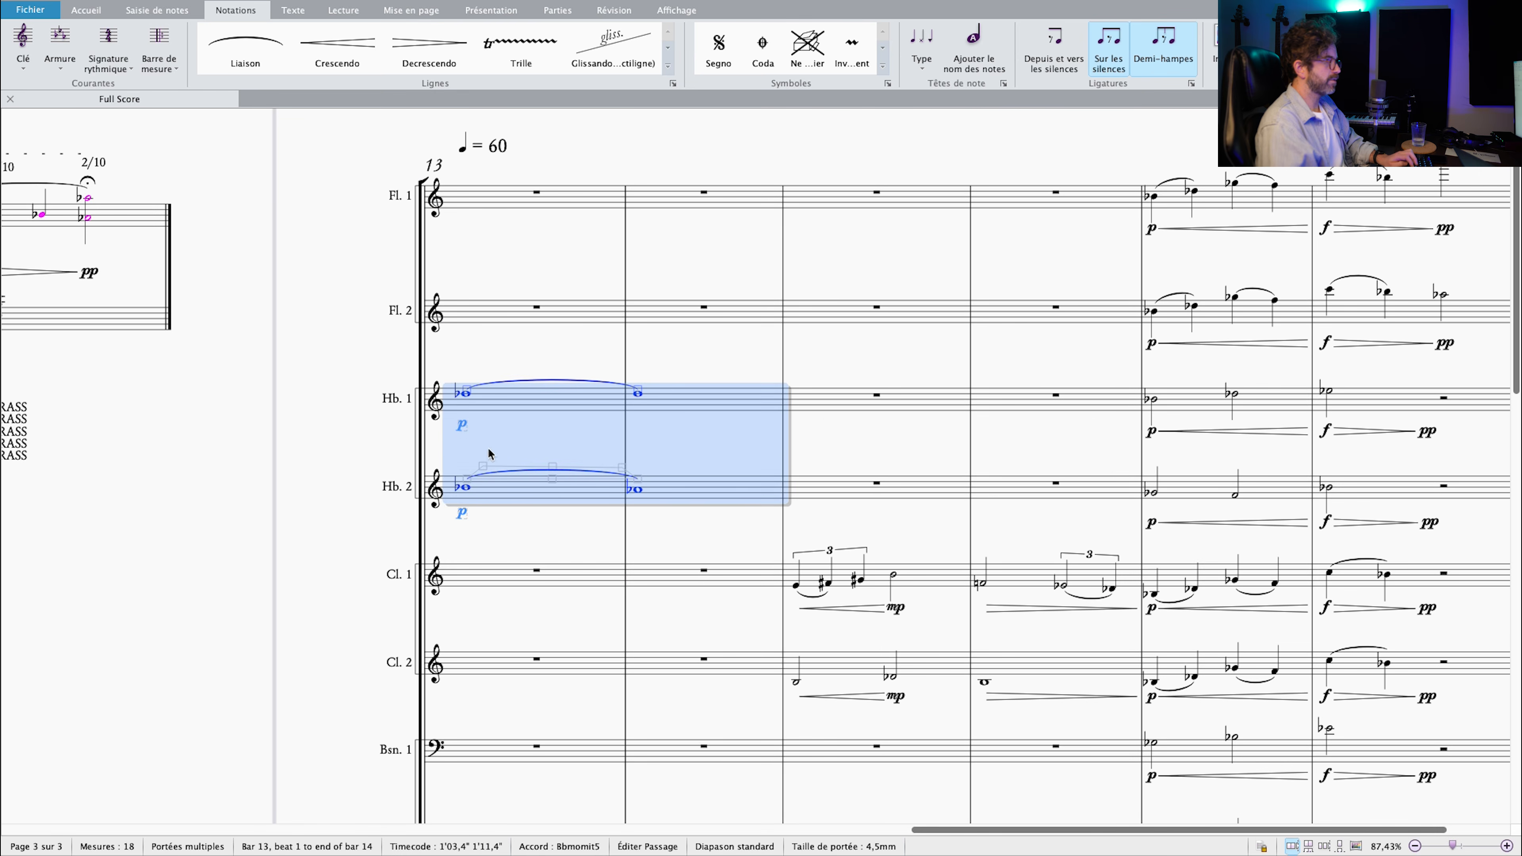
Compare the oboes' bars 13 and 14 with the oboe and violin annotations in the plan's opening bars.
scroll(623, 383, "left", 10)
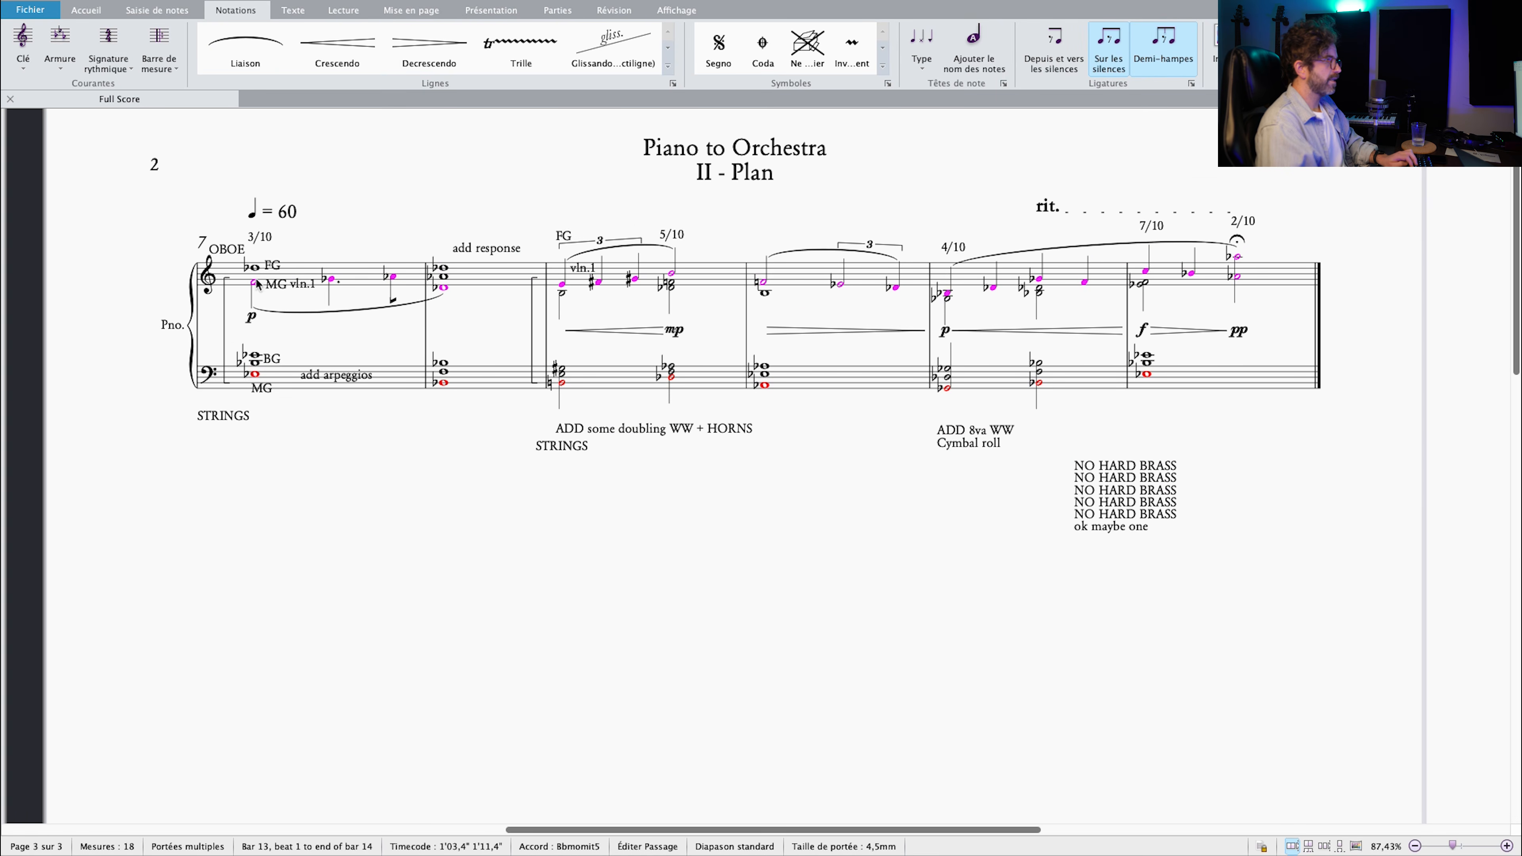
scroll(673, 503, "right", 15)
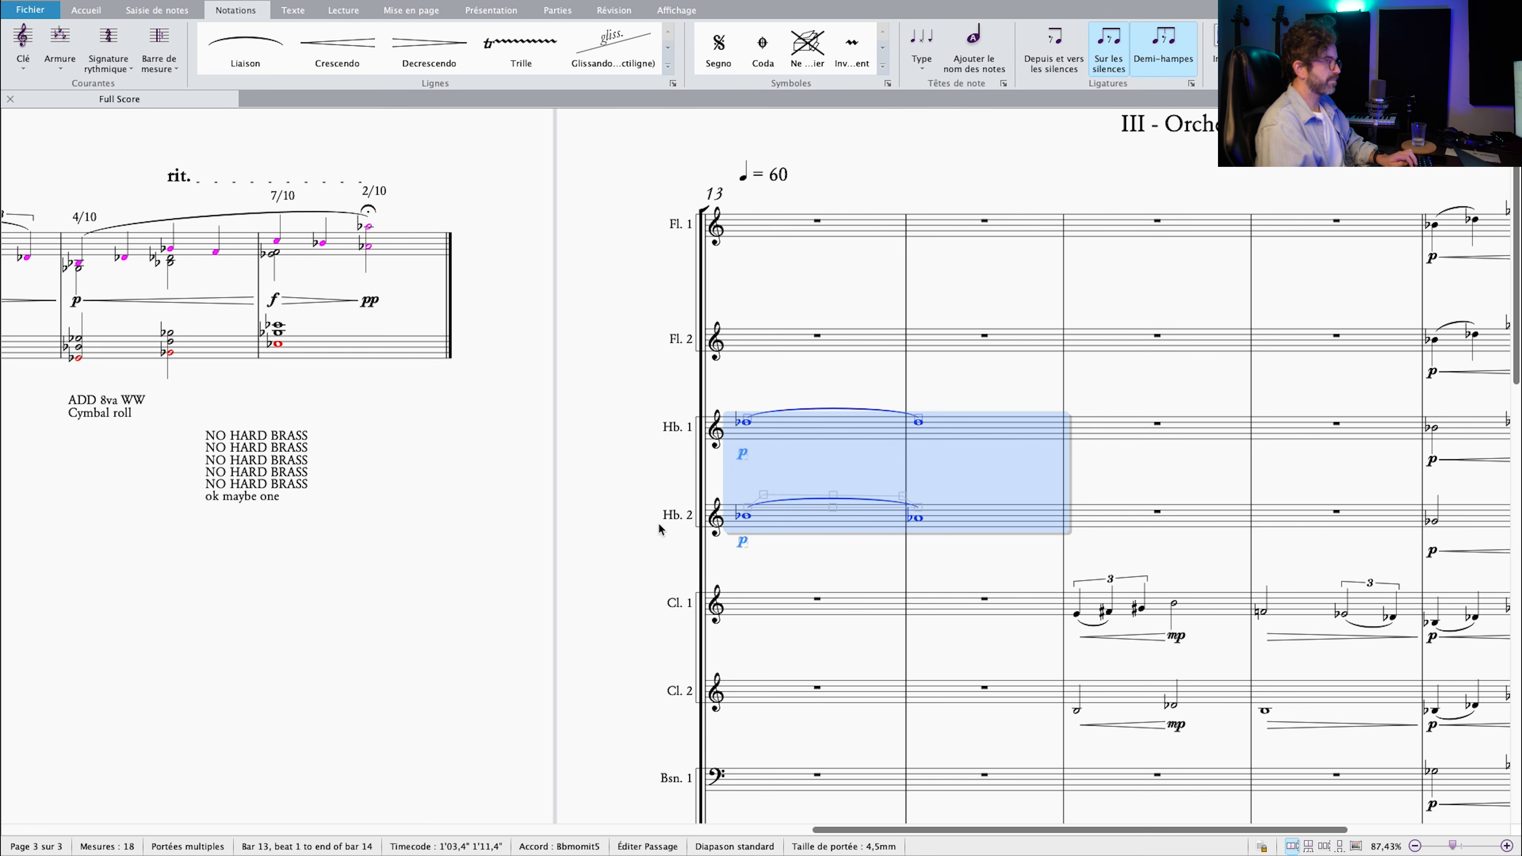
scroll(477, 543, "left", 15)
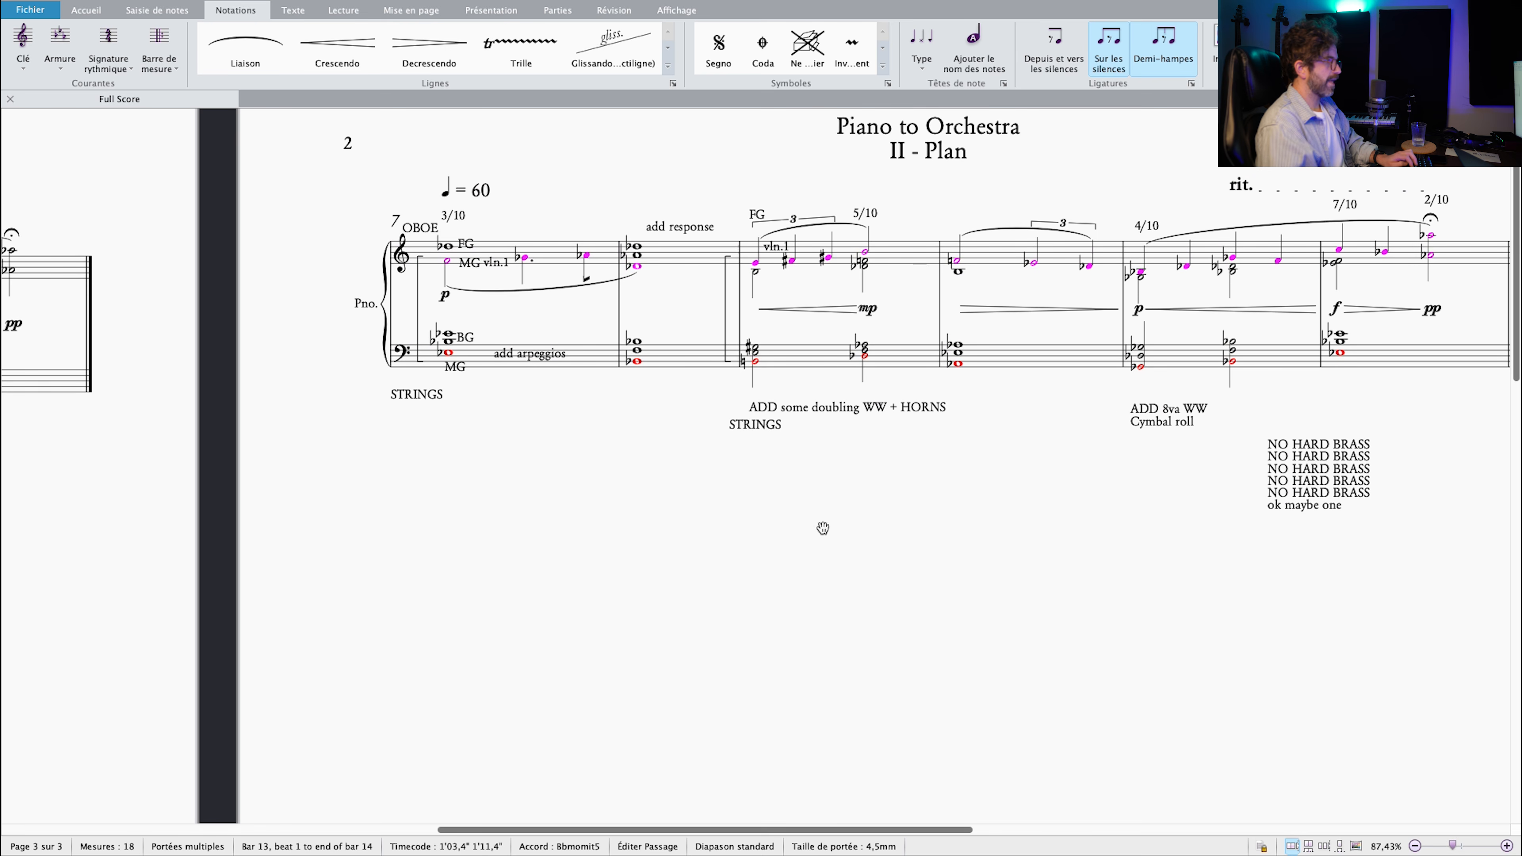
scroll(822, 528, "right", 15)
scroll(401, 564, "left", 12)
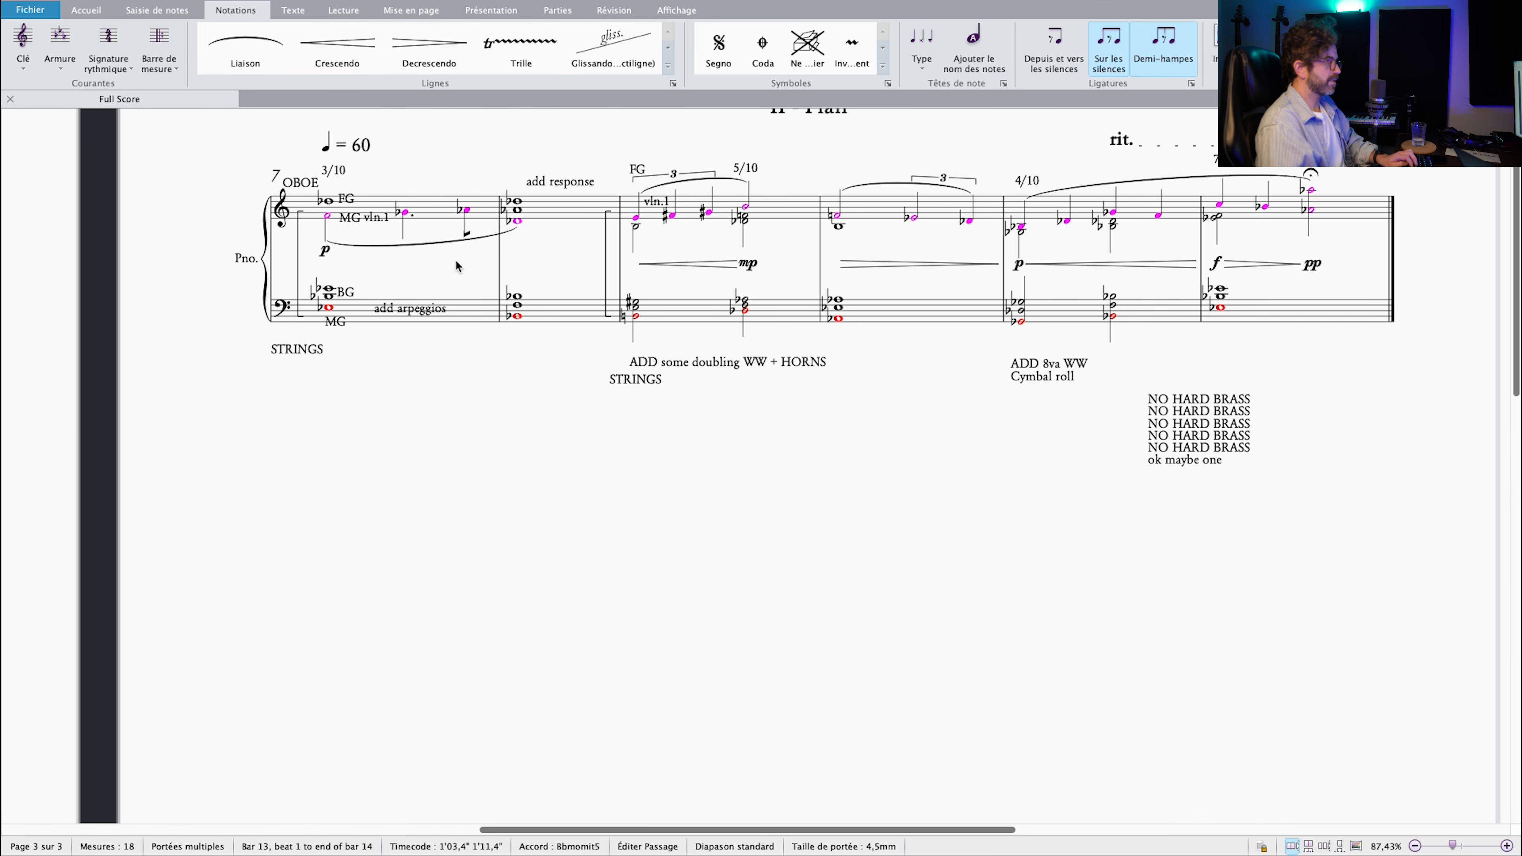
scroll(670, 578, "right", 15)
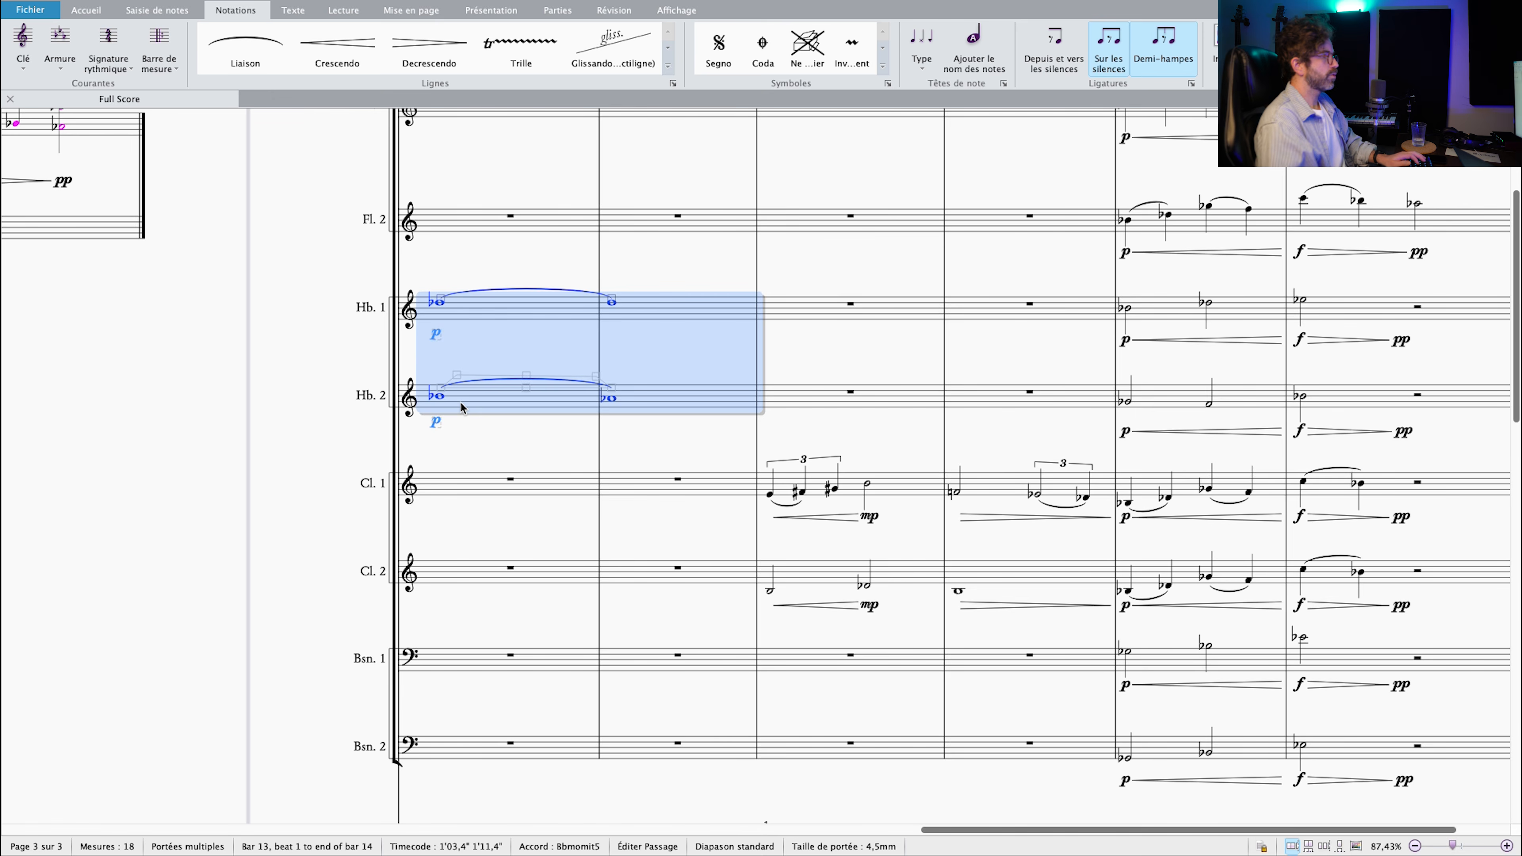
Select bars 13 and 14 from the first violins down to the cellos.
scroll(459, 399, "down", 15)
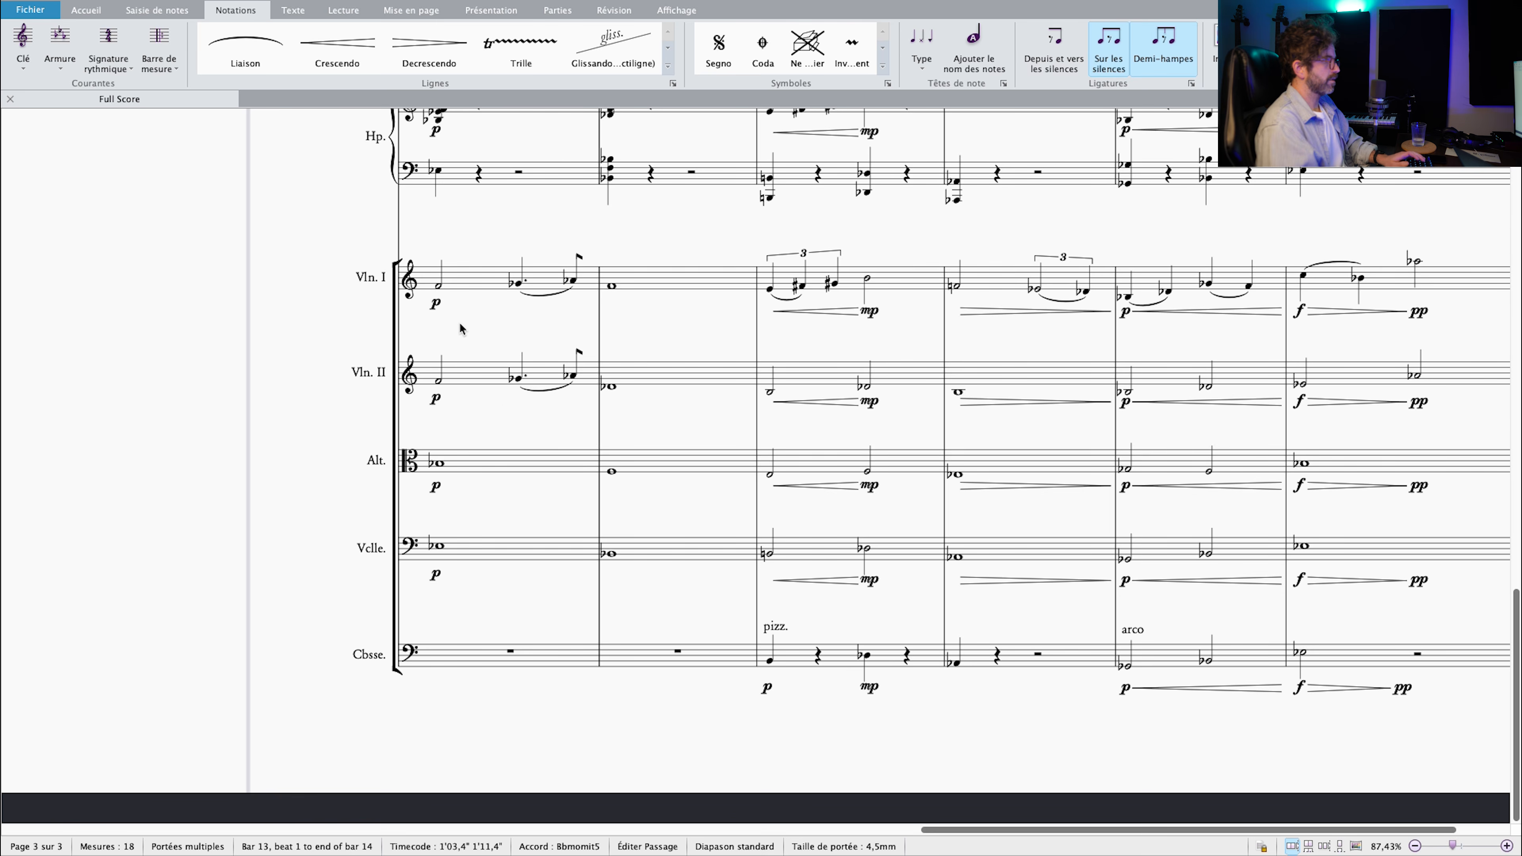
left_click(483, 288)
scroll(503, 415, "up", 3)
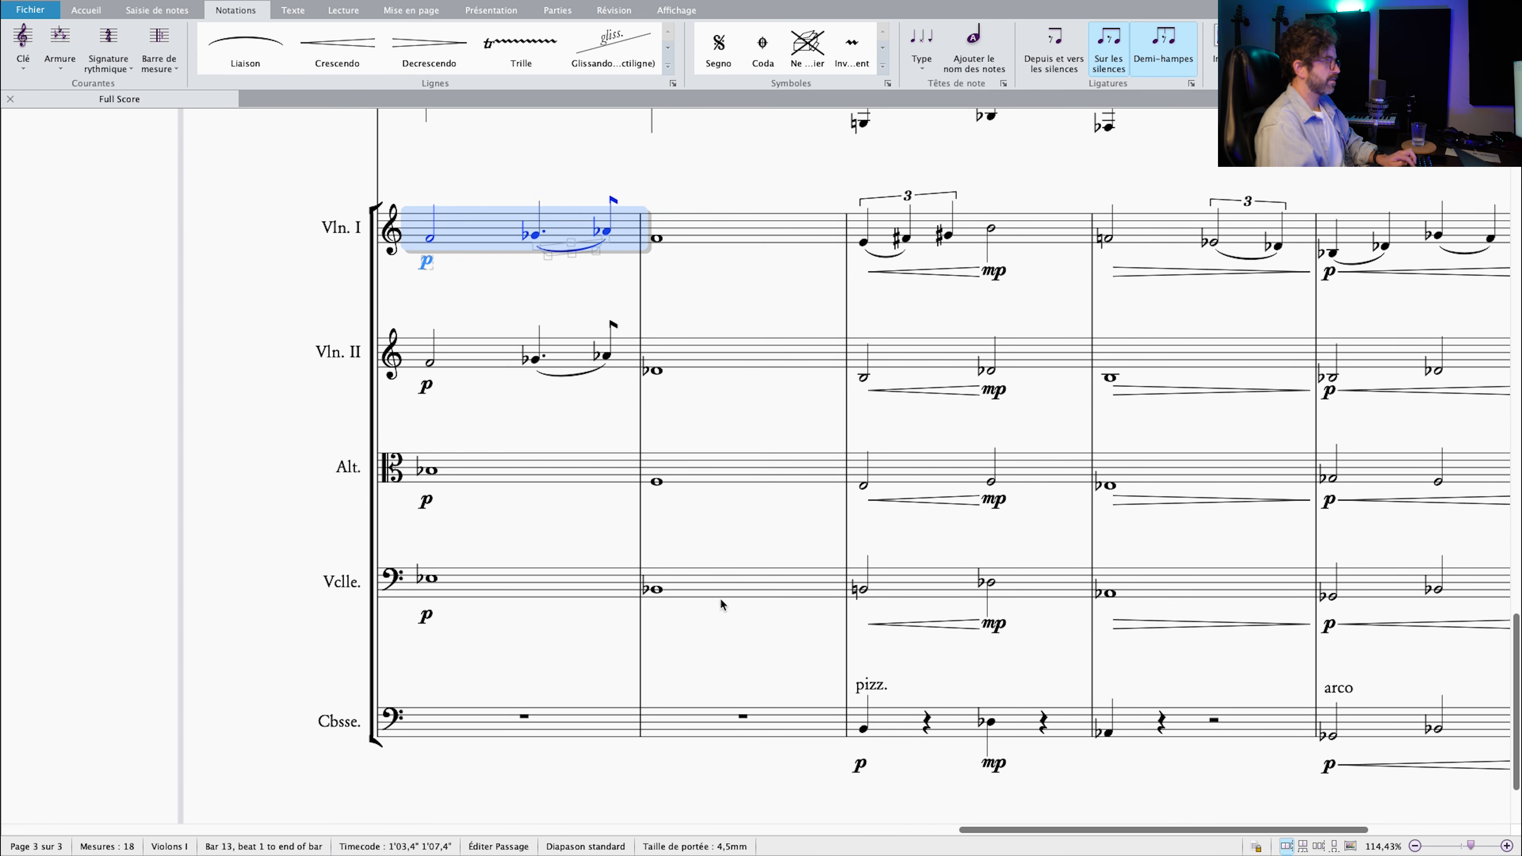
left_click(716, 592, "shift")
scroll(599, 554, "right", 3)
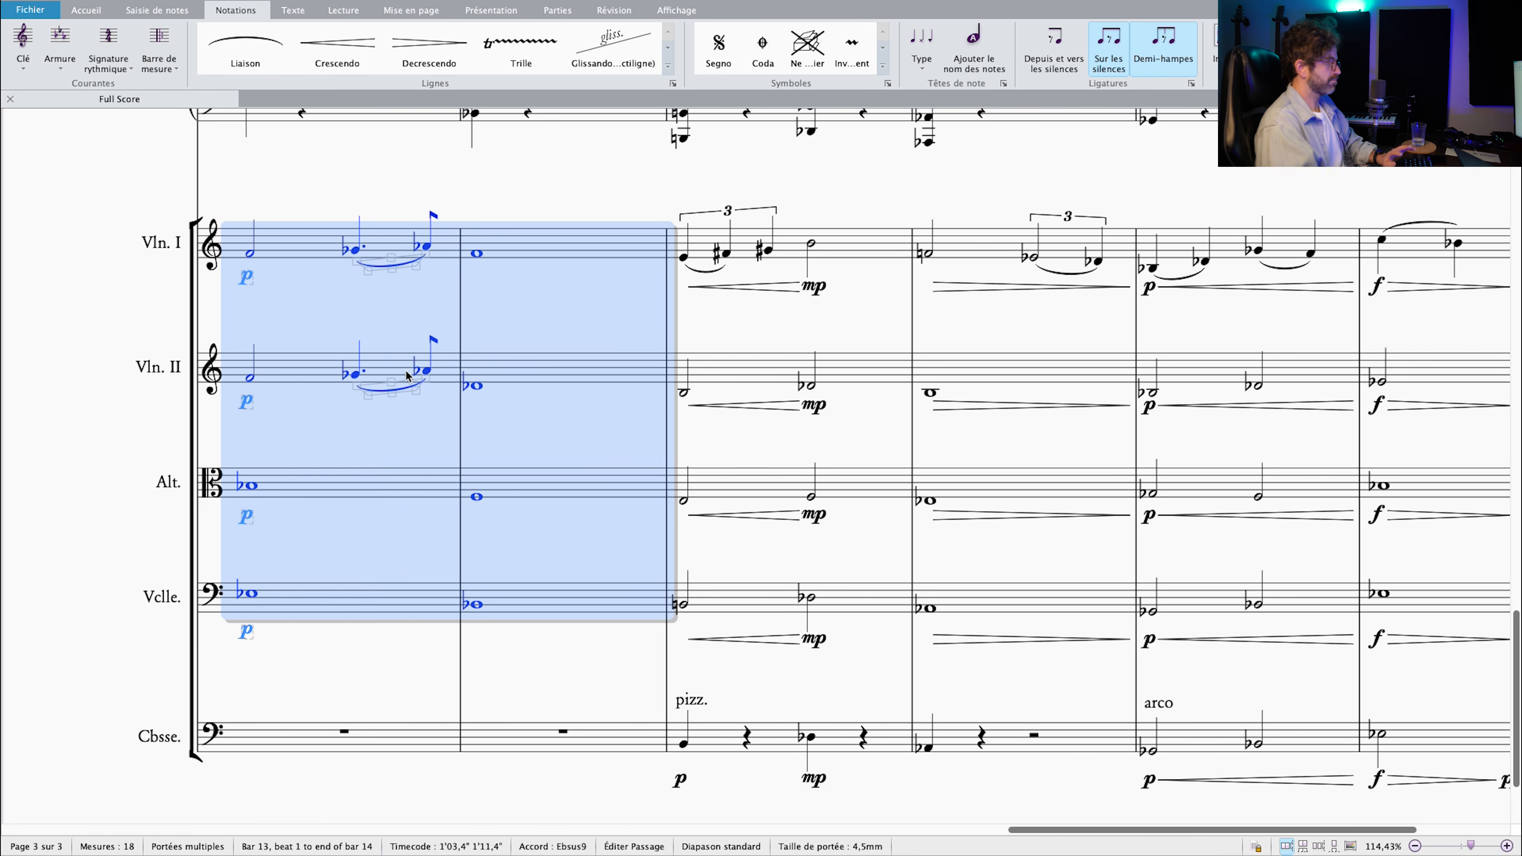
Narrow the selection to the first and second violins in bars 13 and 14, then clear it.
key("Escape")
left_click(338, 292)
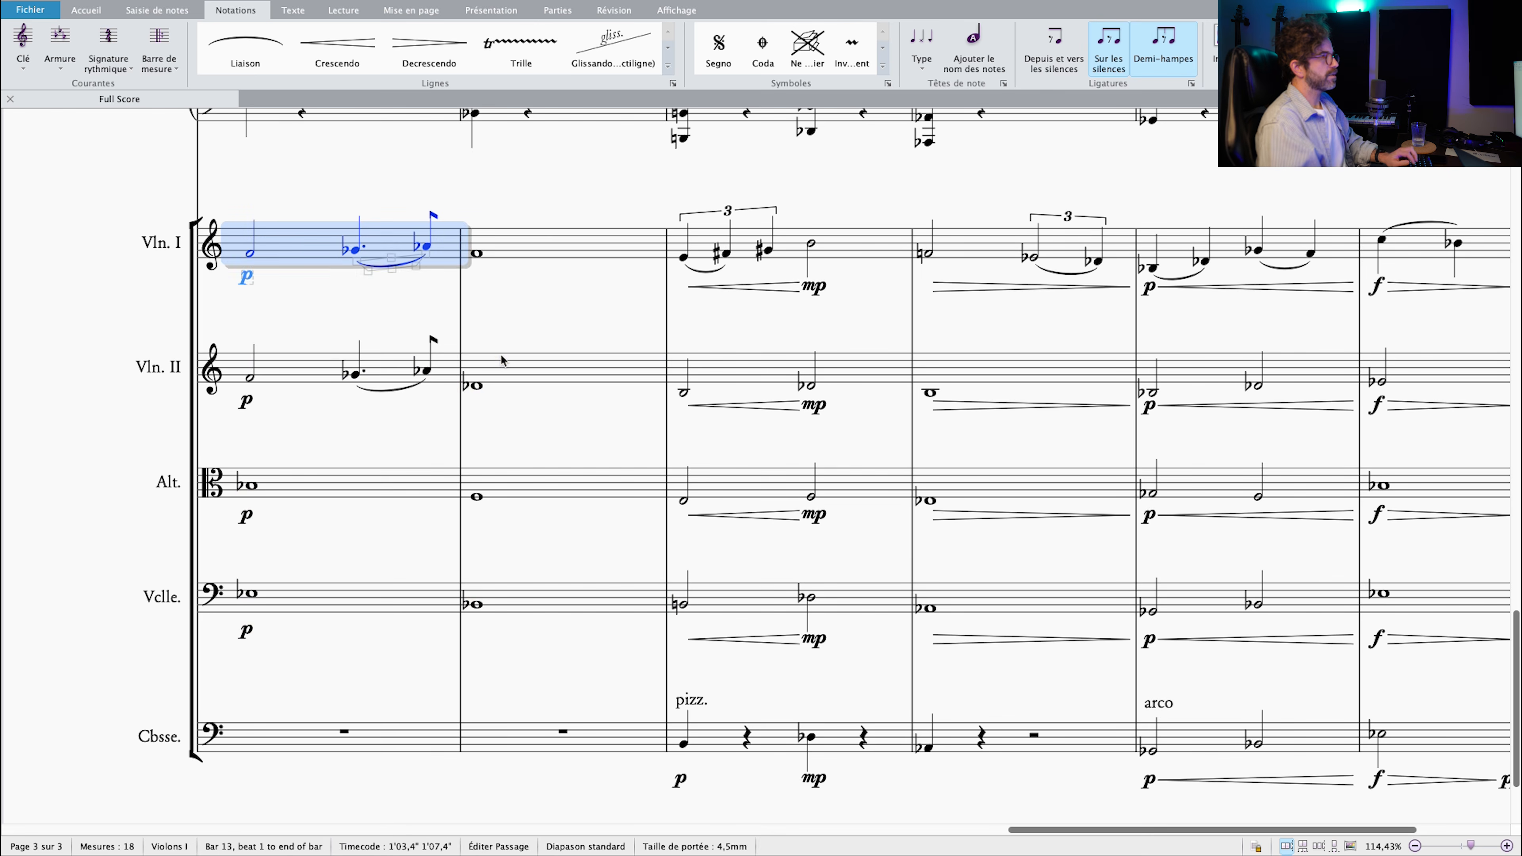
left_click(496, 370, "shift")
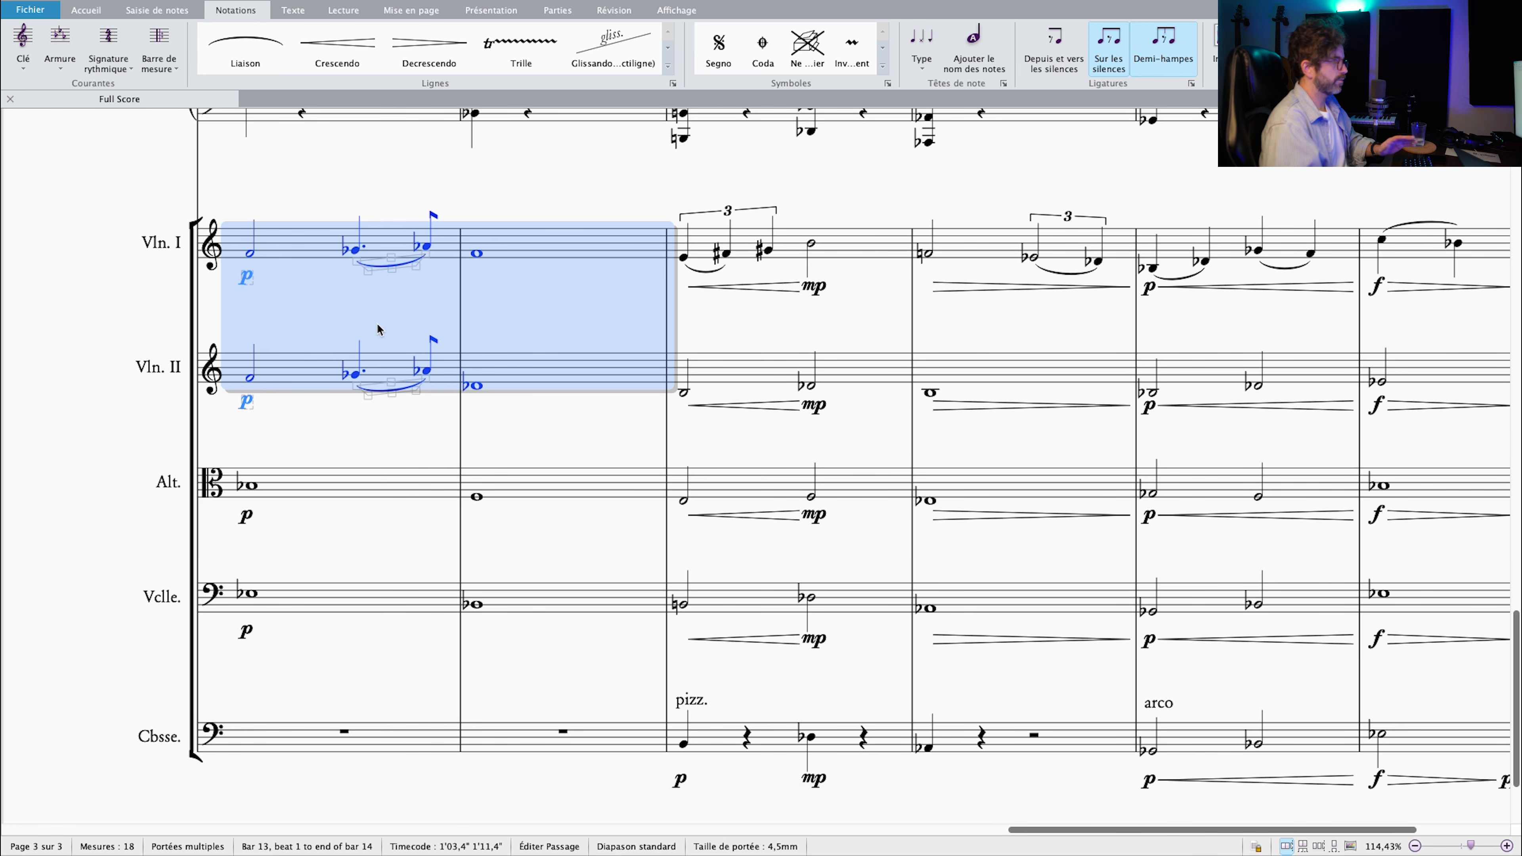
scroll(458, 334, "left", 3)
scroll(458, 334, "up", 1)
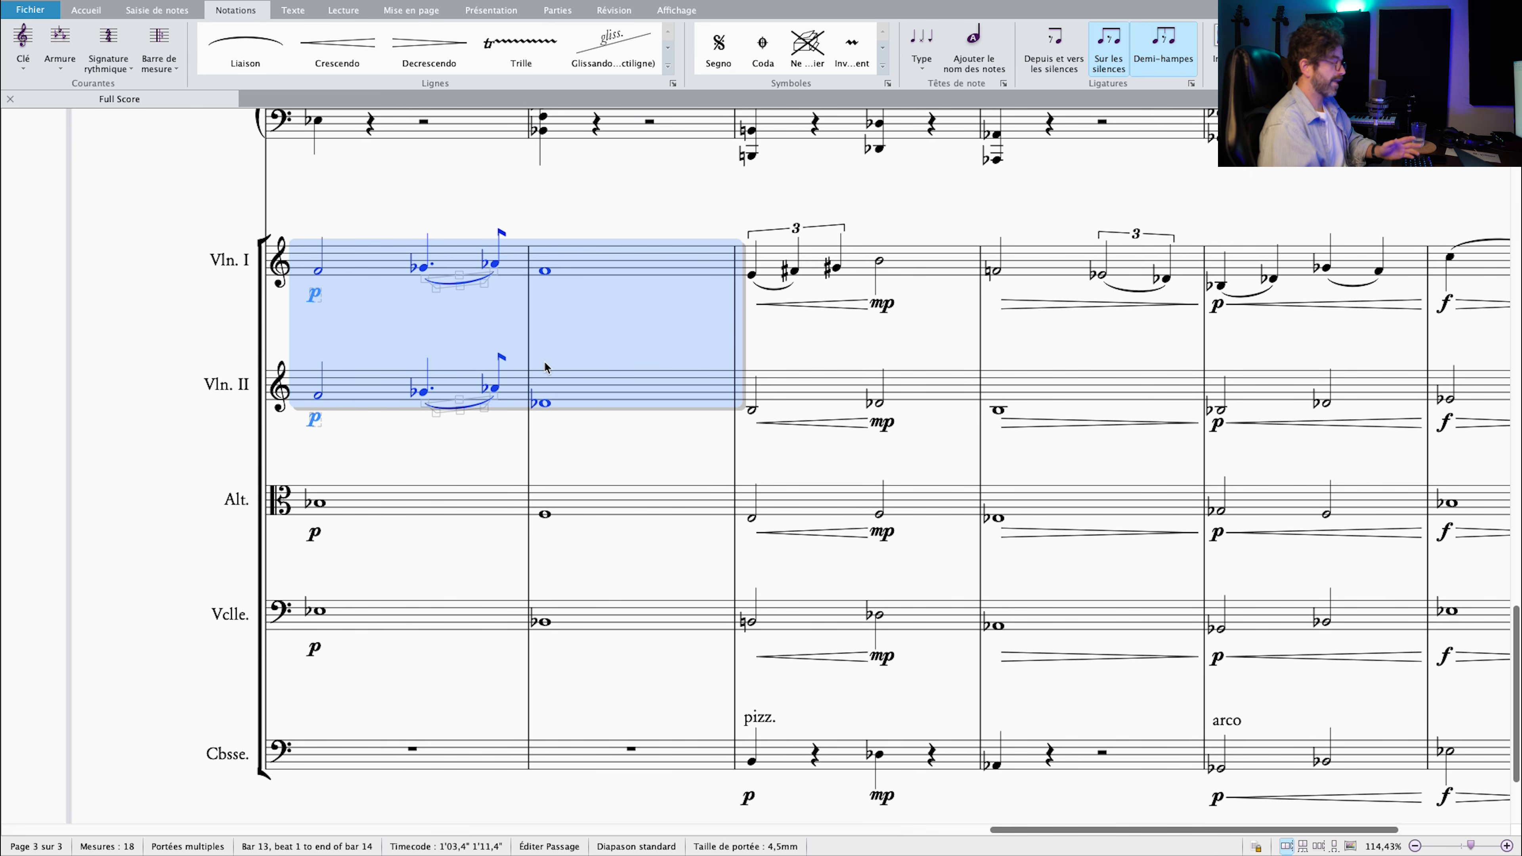
scroll(535, 370, "left", 1)
key("Escape")
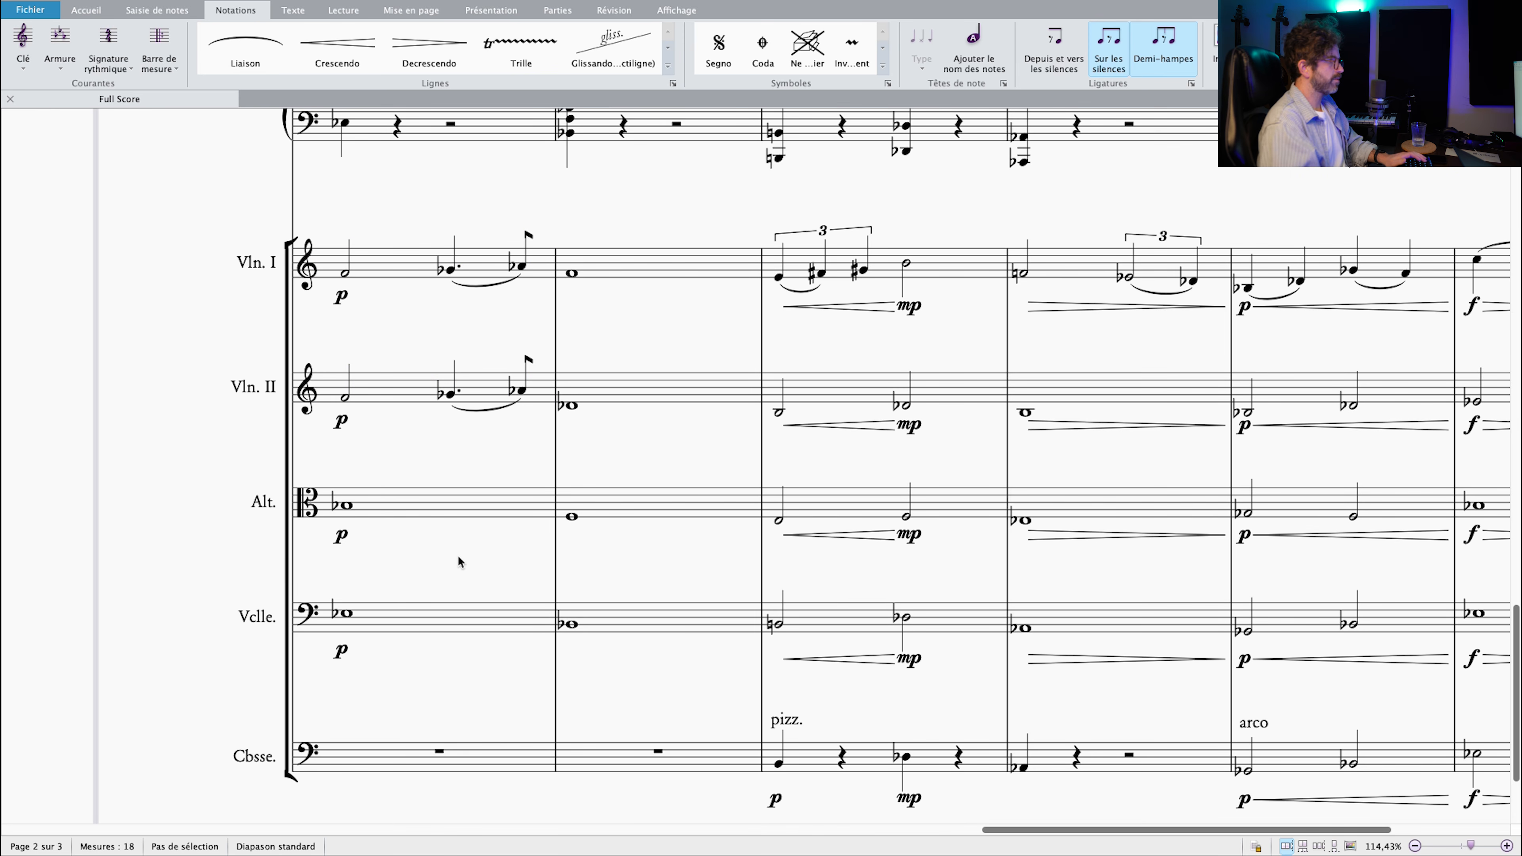
Select both harp staves in bars 13 and 14 to examine the chords against the string parts.
scroll(461, 561, "right", 8)
scroll(367, 520, "down", 1)
scroll(275, 519, "left", 5)
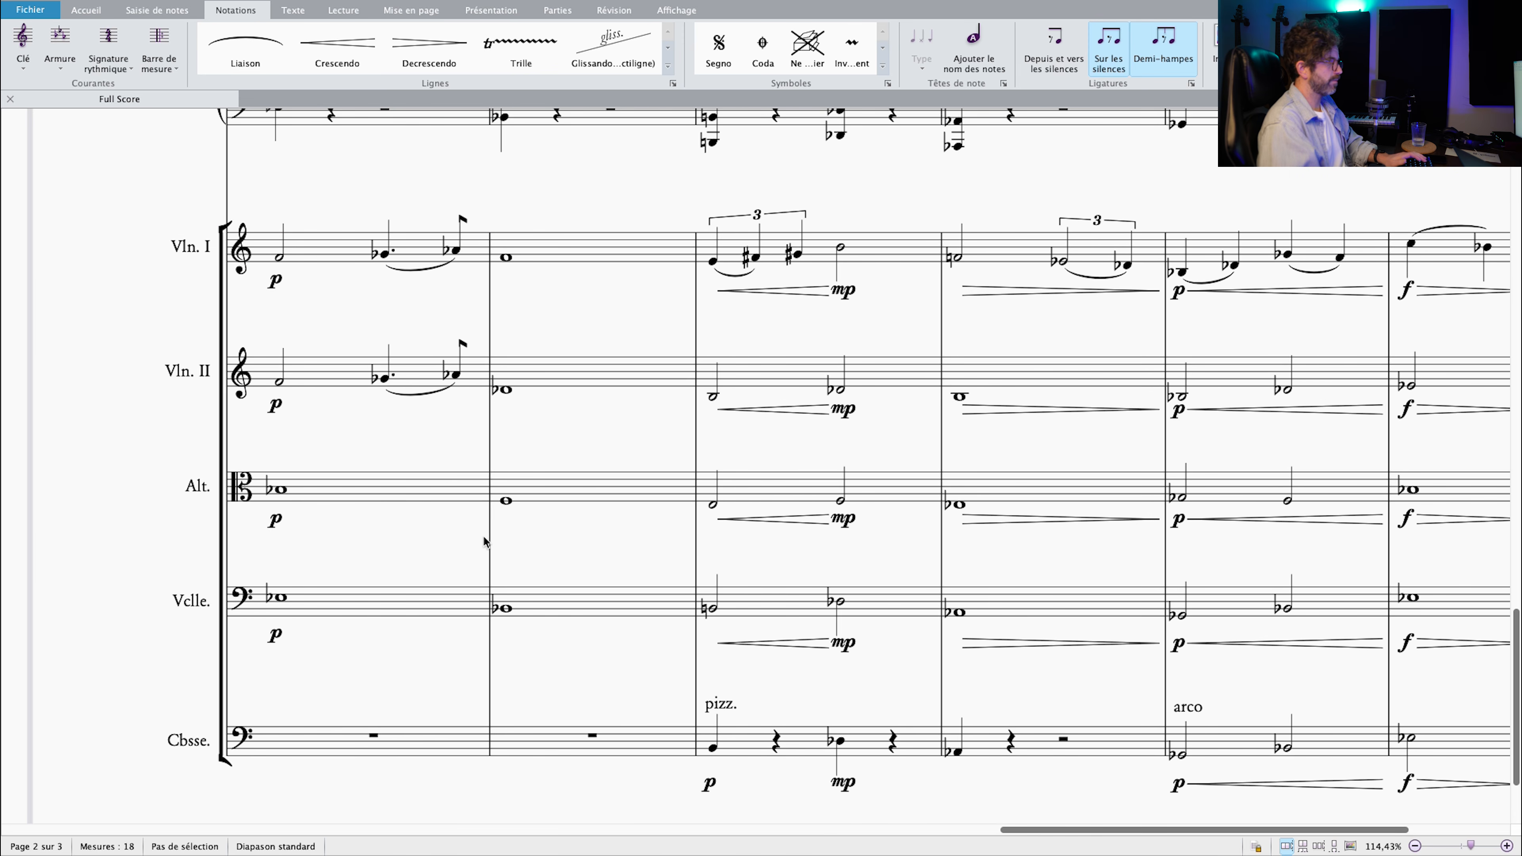
scroll(322, 513, "right", 3)
scroll(476, 452, "up", 5)
scroll(414, 724, "down", 1)
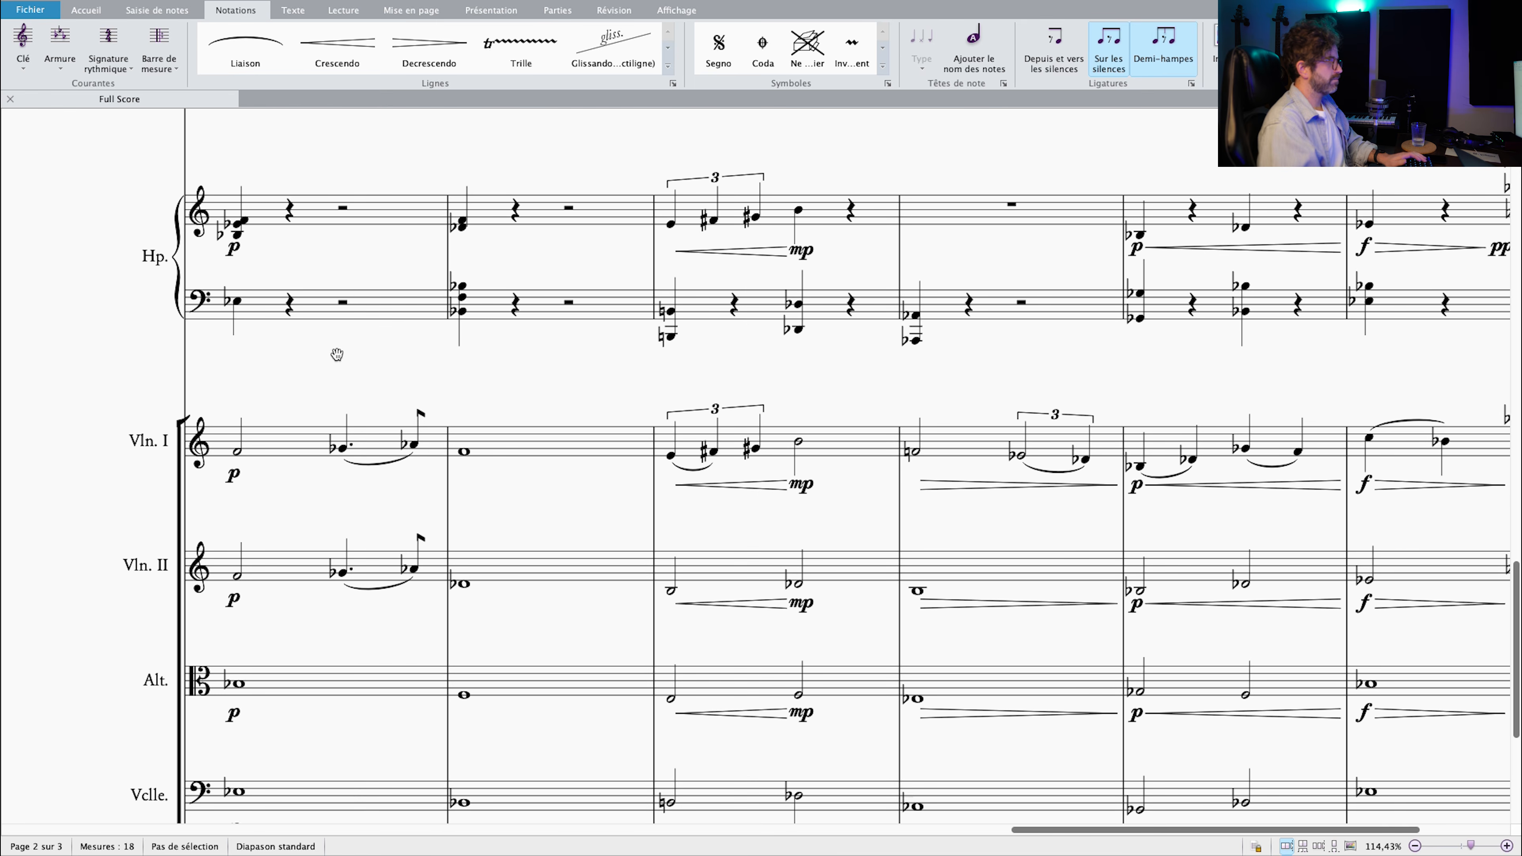
scroll(336, 350, "left", 4)
left_click(291, 219)
key("Escape")
left_click(509, 302)
key("Escape")
key("Left")
left_click(331, 214, "shift")
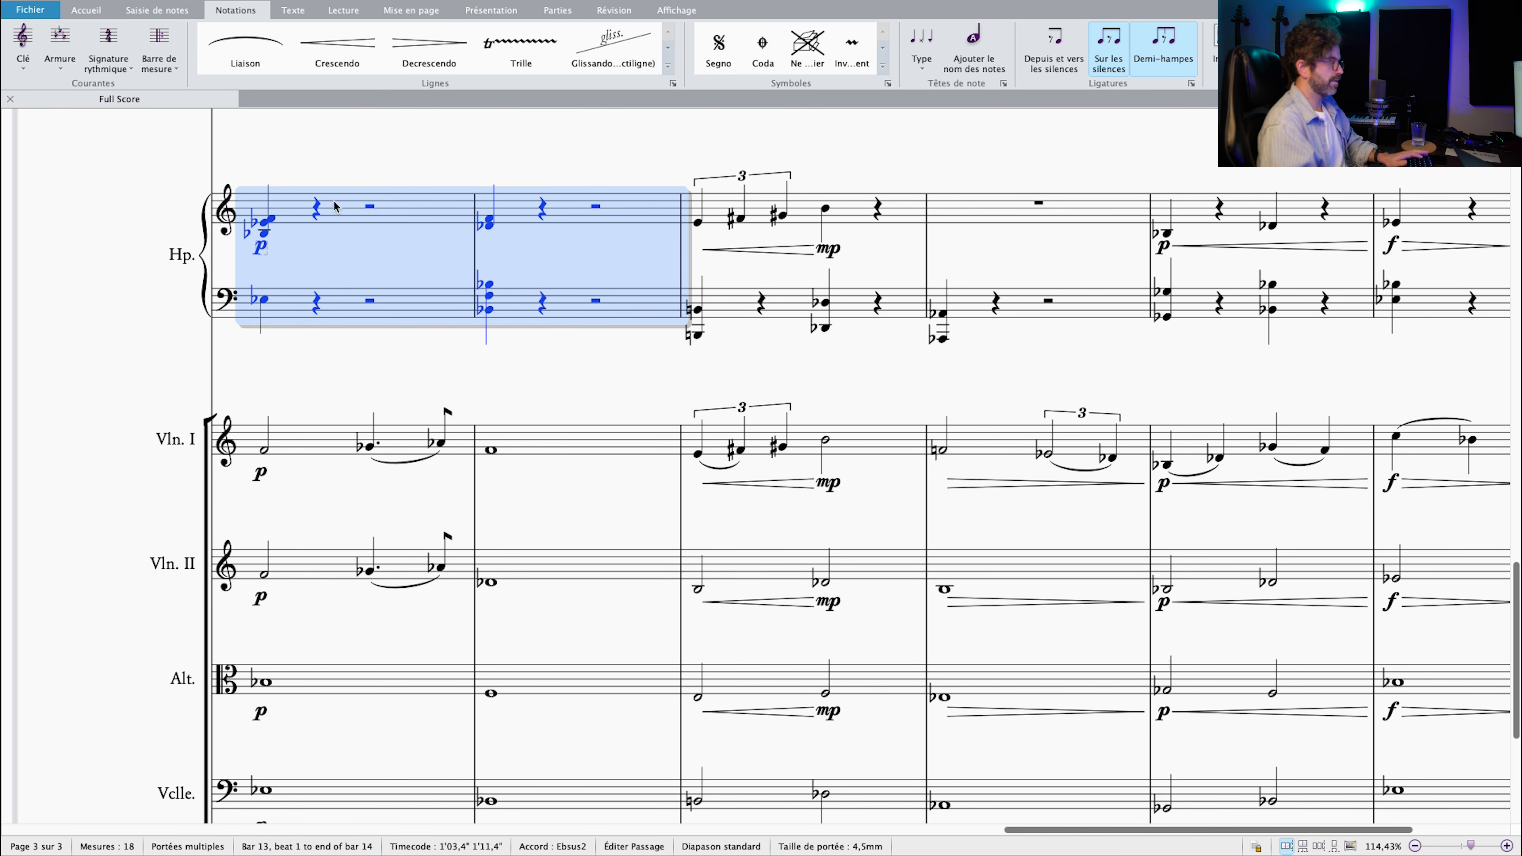
Go through bar 15 part by part in the first violins, second violins, violas and cellos.
scroll(614, 374, "down", 5)
scroll(615, 374, "right", 2)
left_click(555, 239)
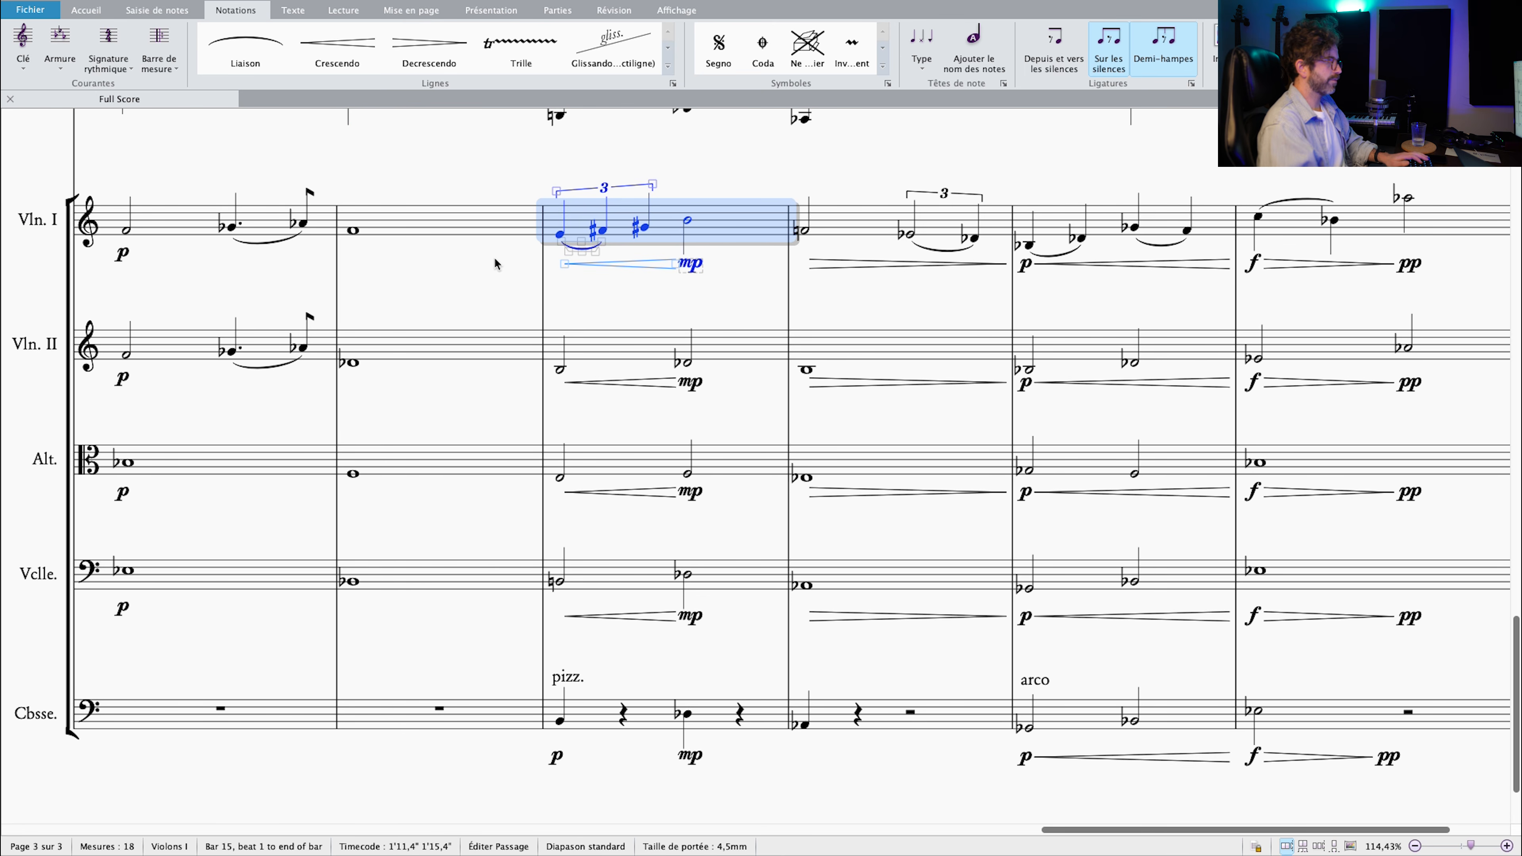
left_click(578, 355)
left_click(597, 464)
left_click(622, 566)
key("Escape")
Select bars 15 to 17 in the second violins, violas and cellos to examine the accompaniment.
left_click(639, 357)
left_click(641, 507, "shift")
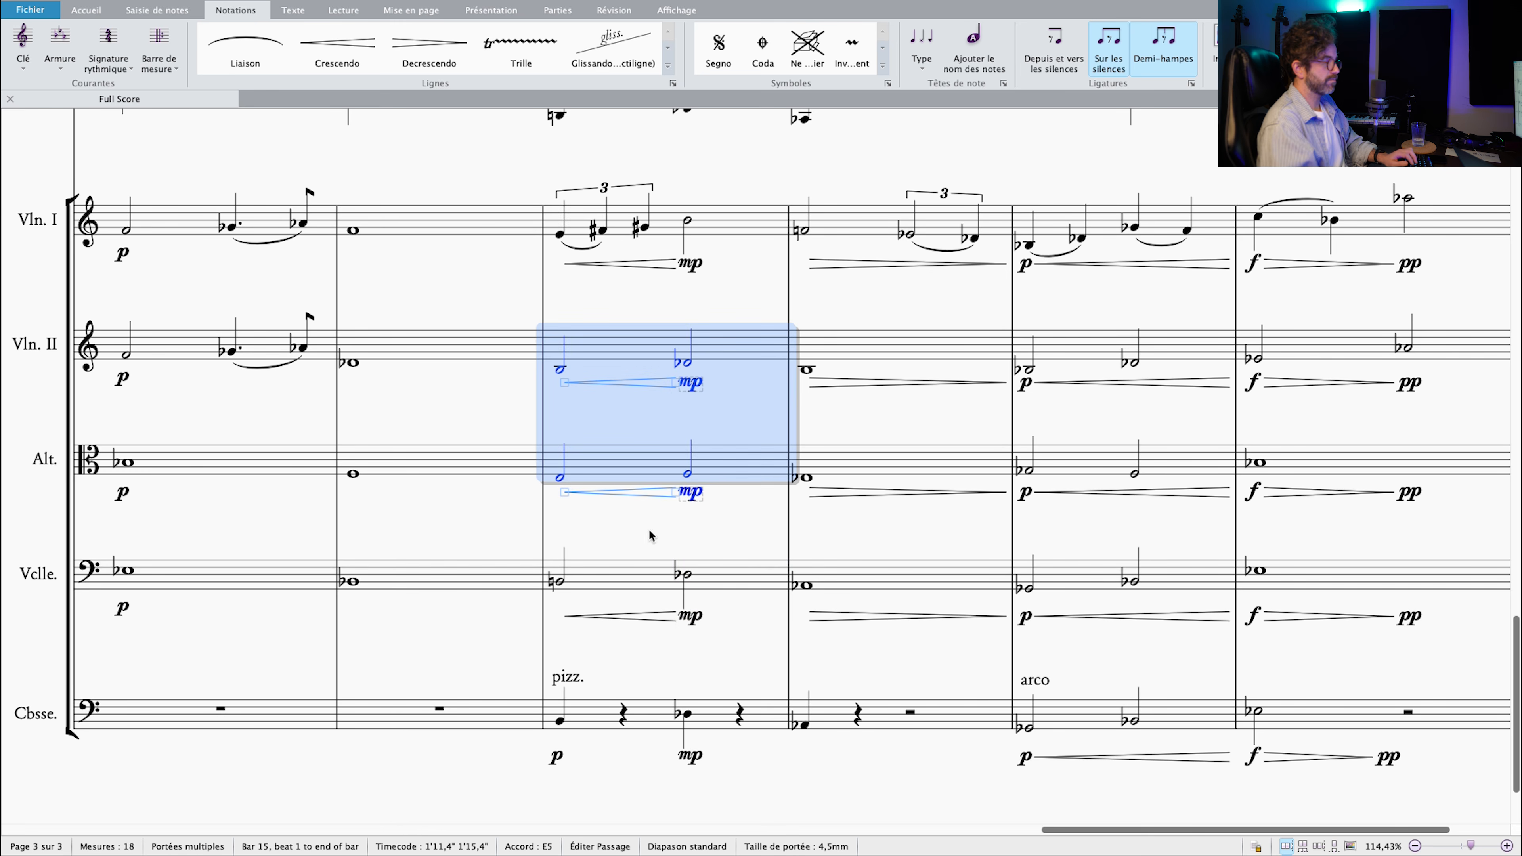
left_click(652, 538, "shift")
left_click_drag(883, 543, 595, 516)
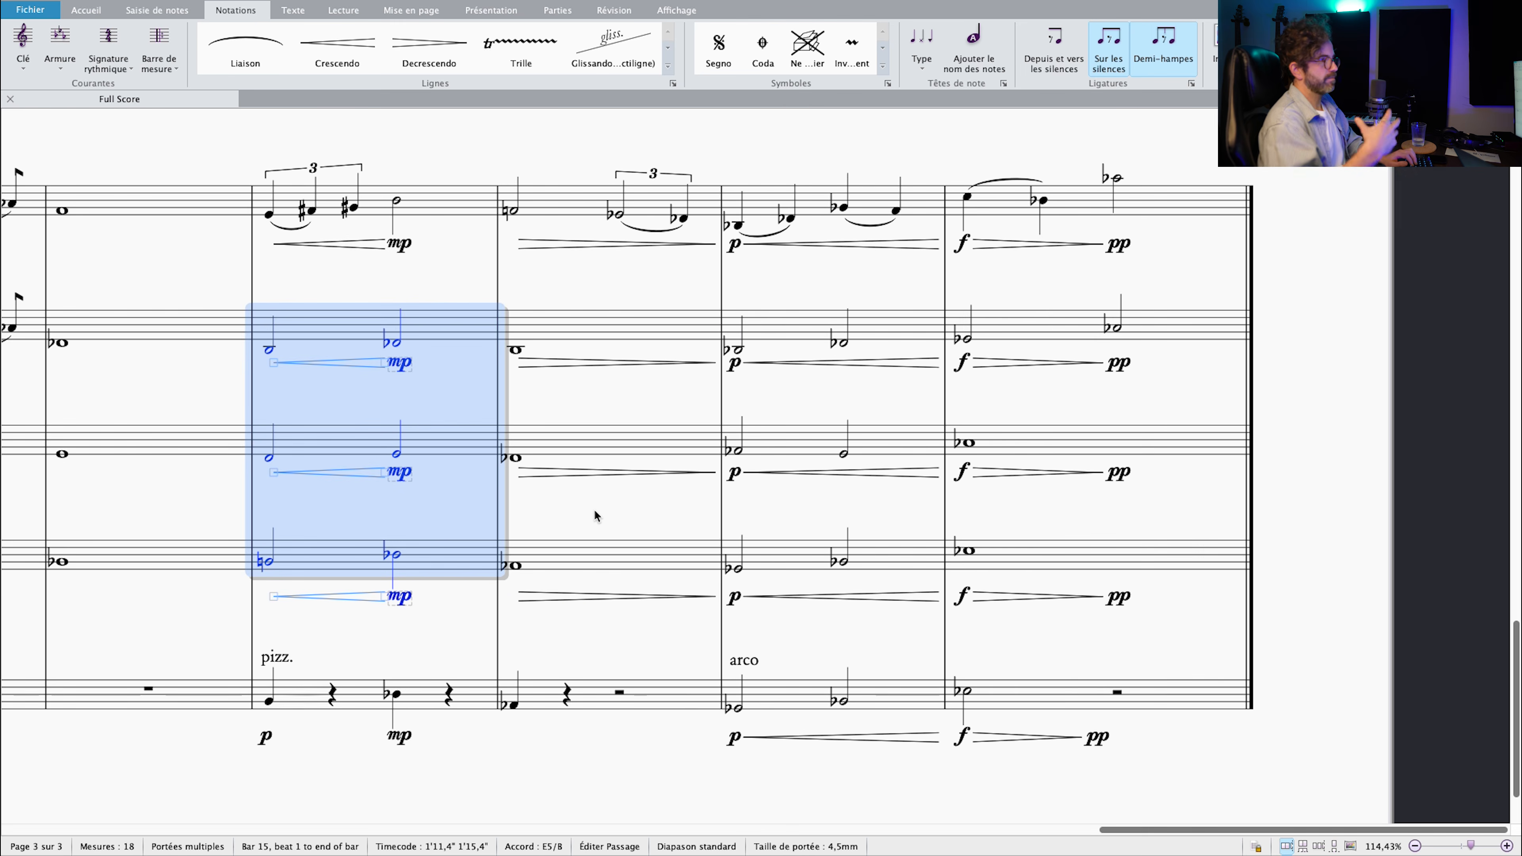
left_click(747, 579, "shift")
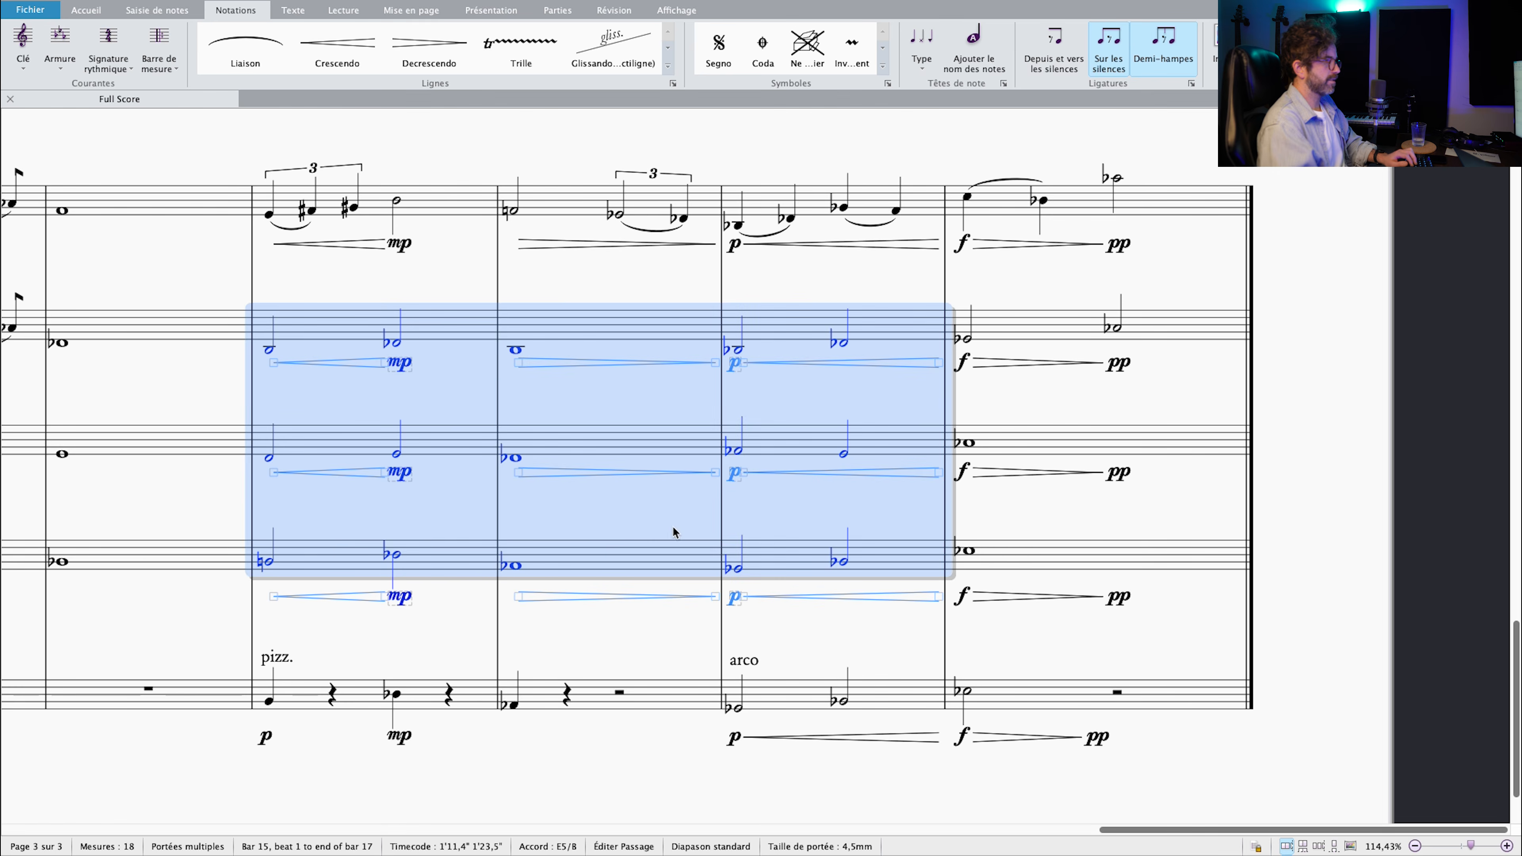
Select bar 15 of the first violins together with bar 15 of the first horn.
left_click_drag(747, 579, 931, 575)
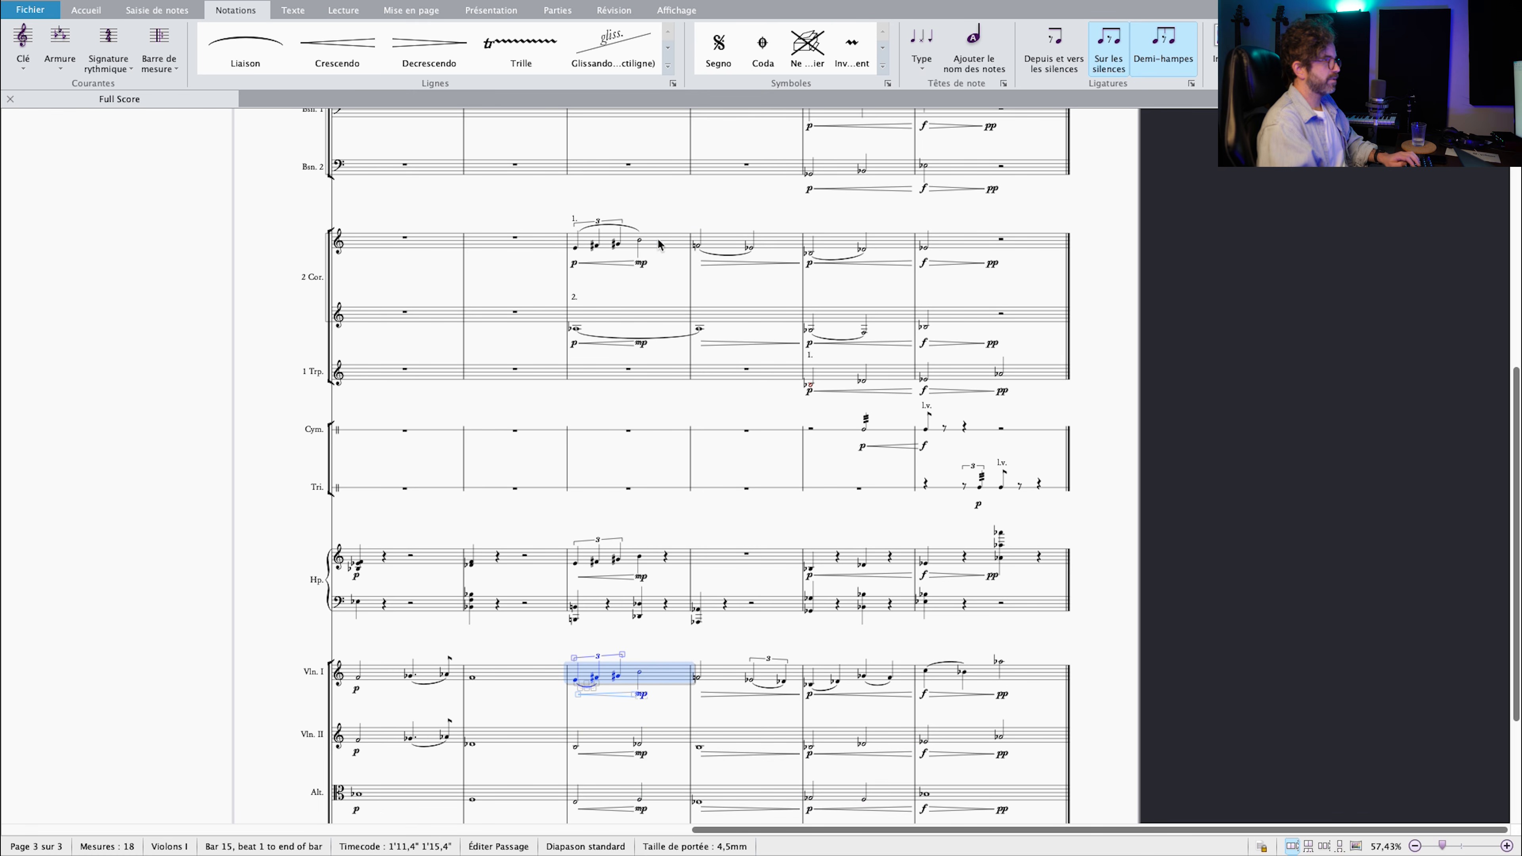
left_click(659, 245, "super")
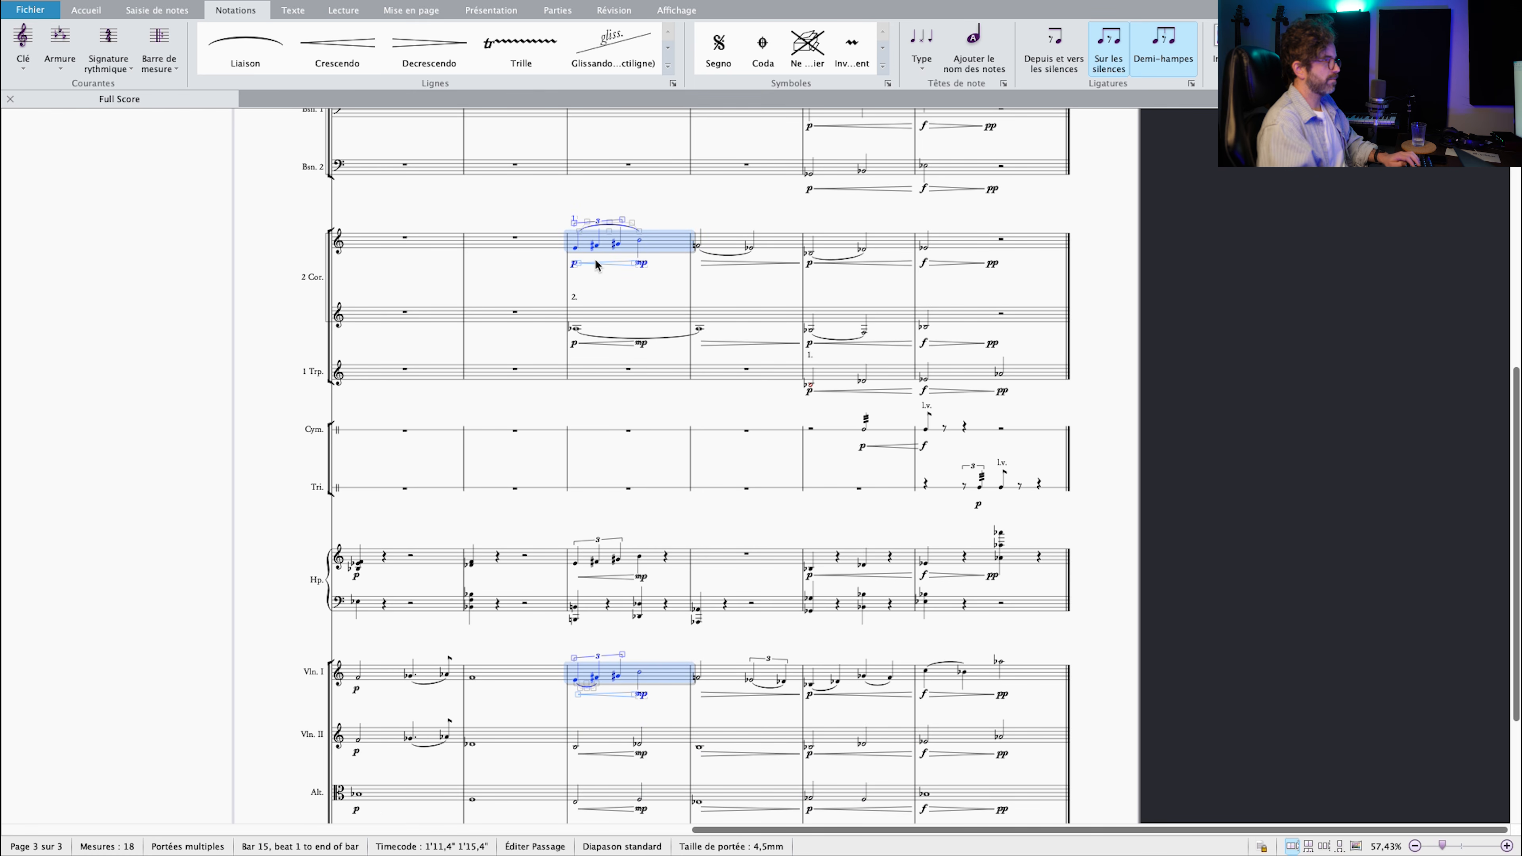
scroll(597, 264, "up", 1)
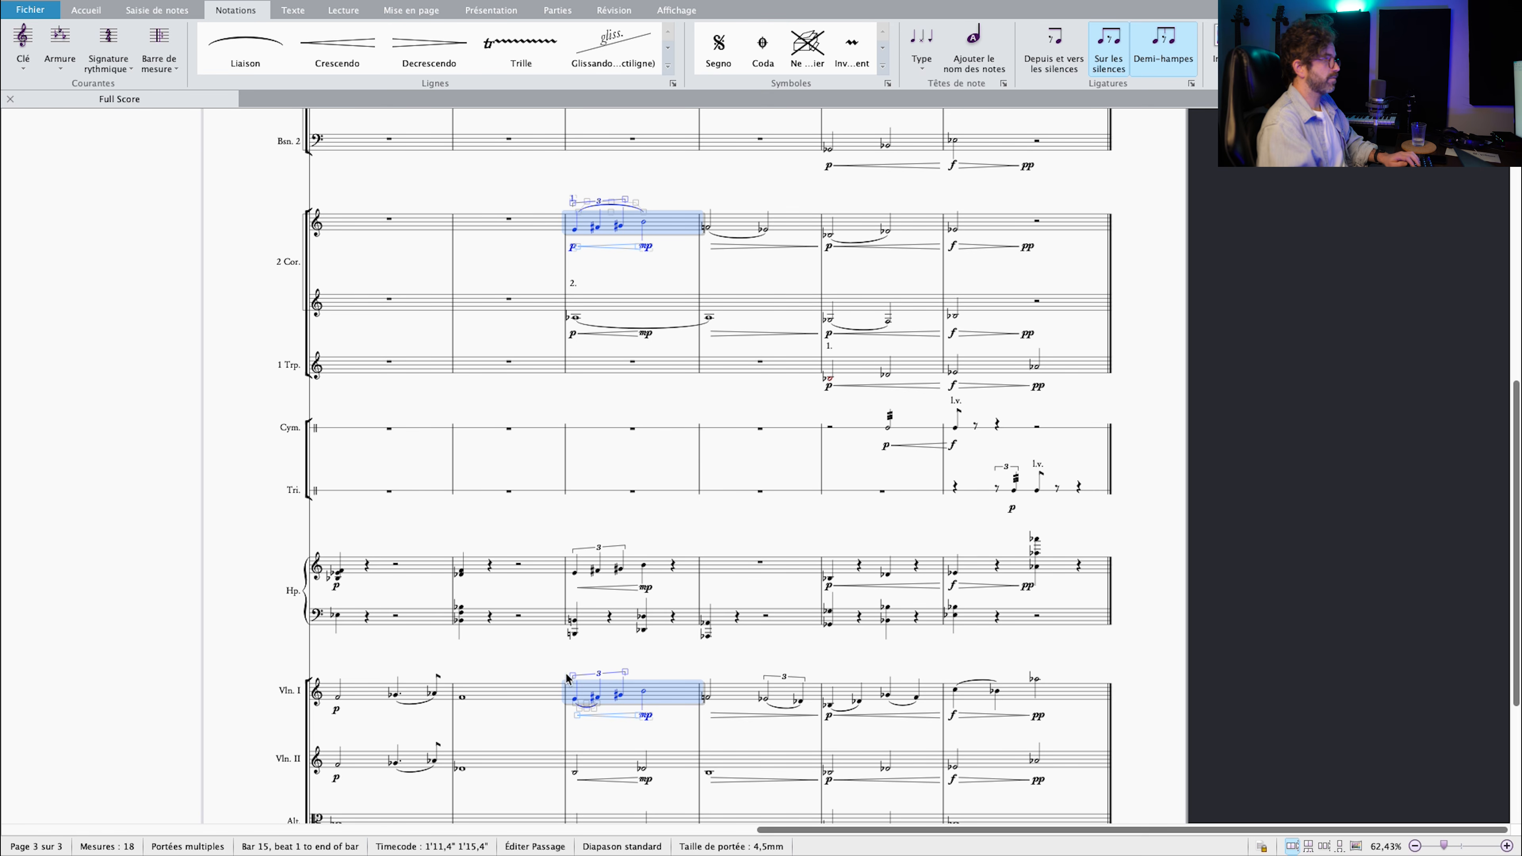
Compare the bar 15 horn and violin doubling with the plan's "ADD some doubling WW + HORNS" note and with the lower strings.
left_click_drag(180, 314, 1213, 799)
left_click_drag(783, 441, 701, 491)
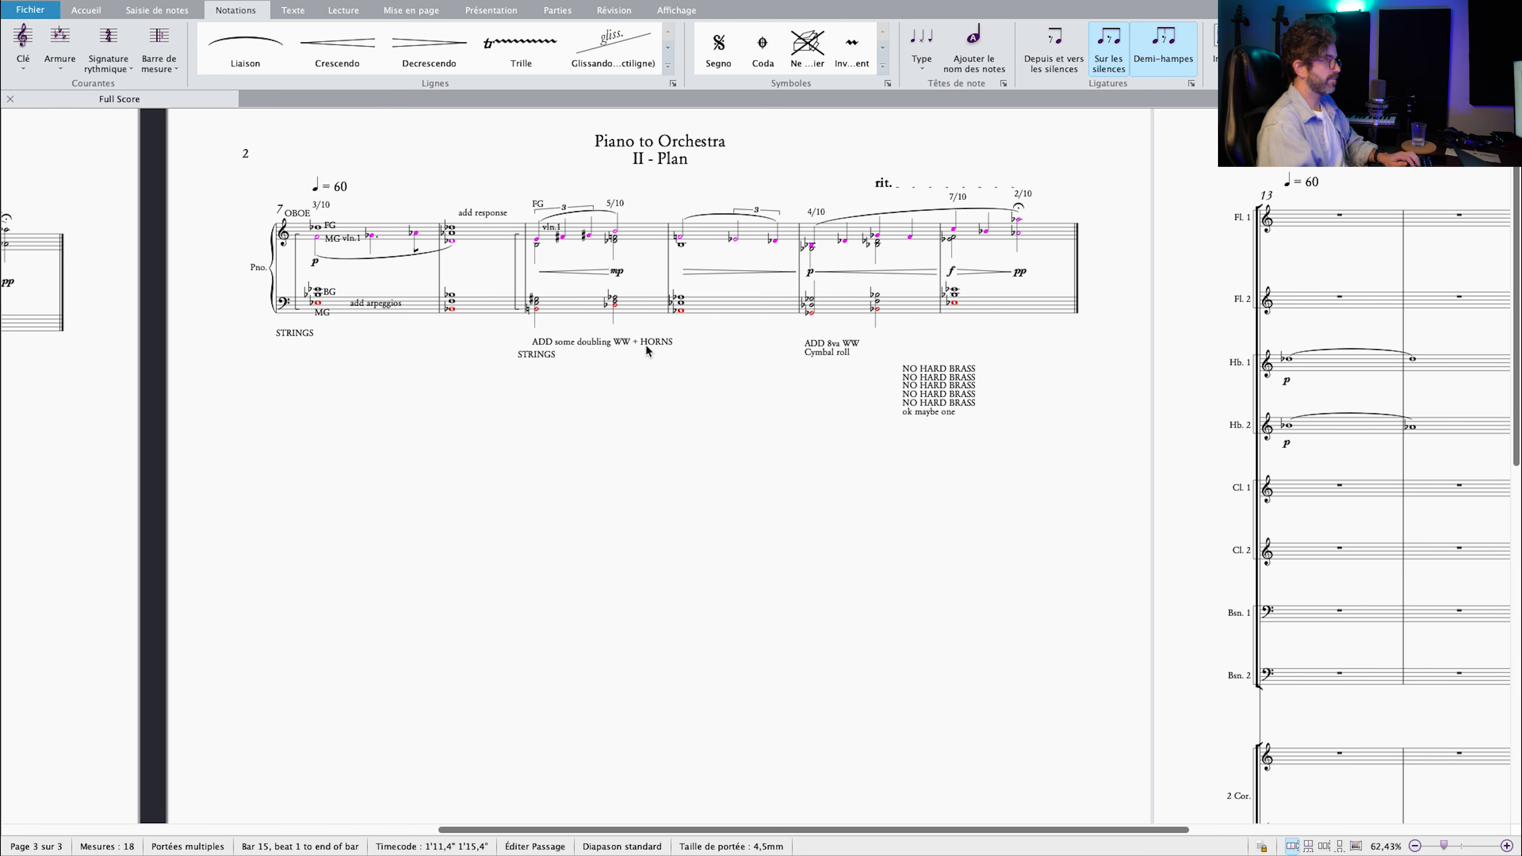
left_click_drag(1006, 705, 38, 337)
left_click_drag(557, 450, 584, 354)
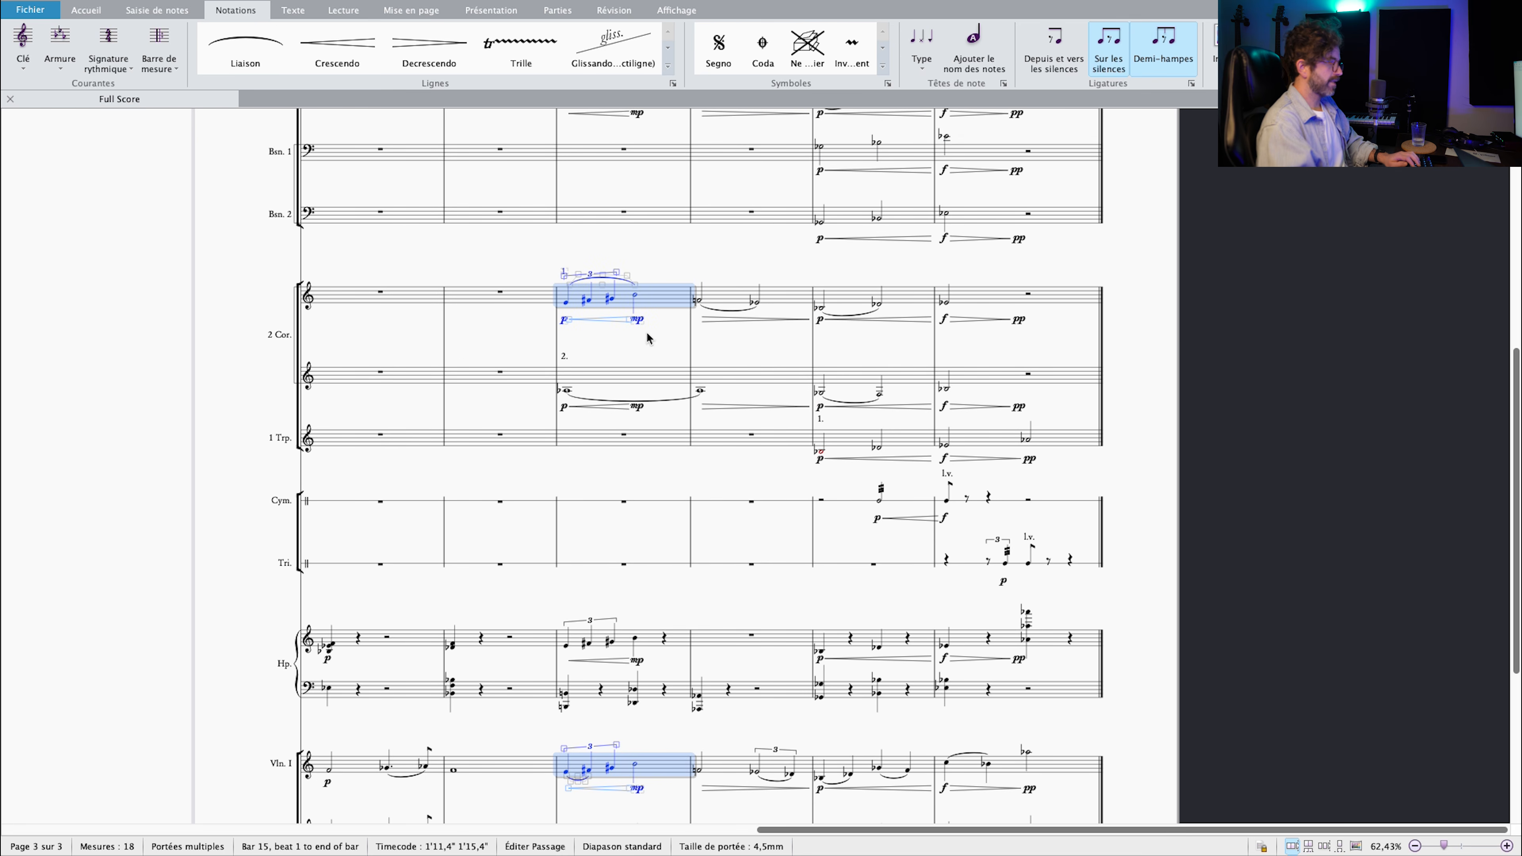
scroll(606, 729, "down", 5)
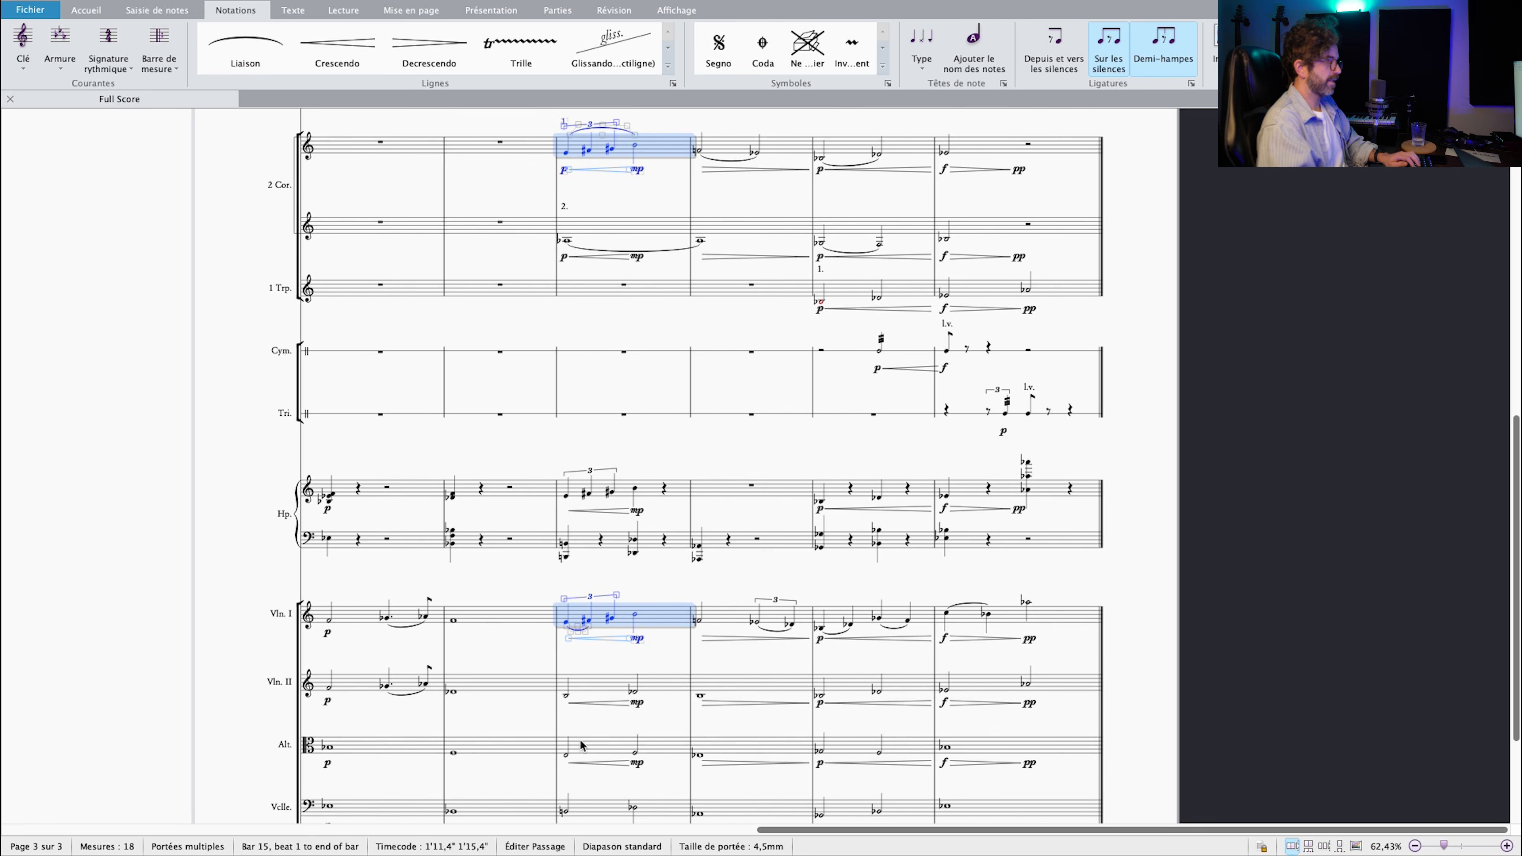
scroll(603, 722, "down", 2)
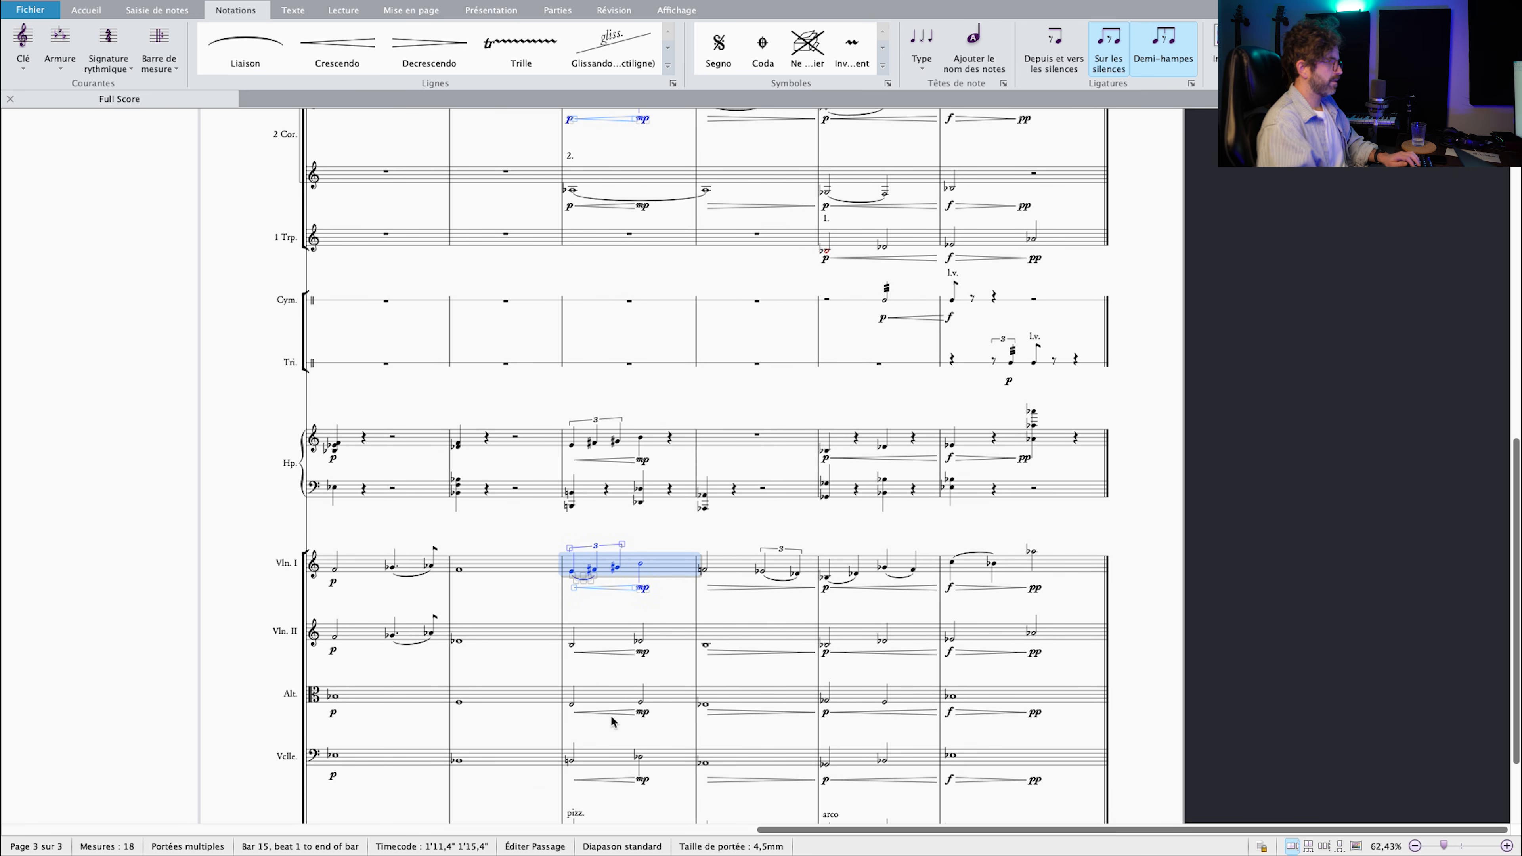
scroll(609, 724, "down", 2)
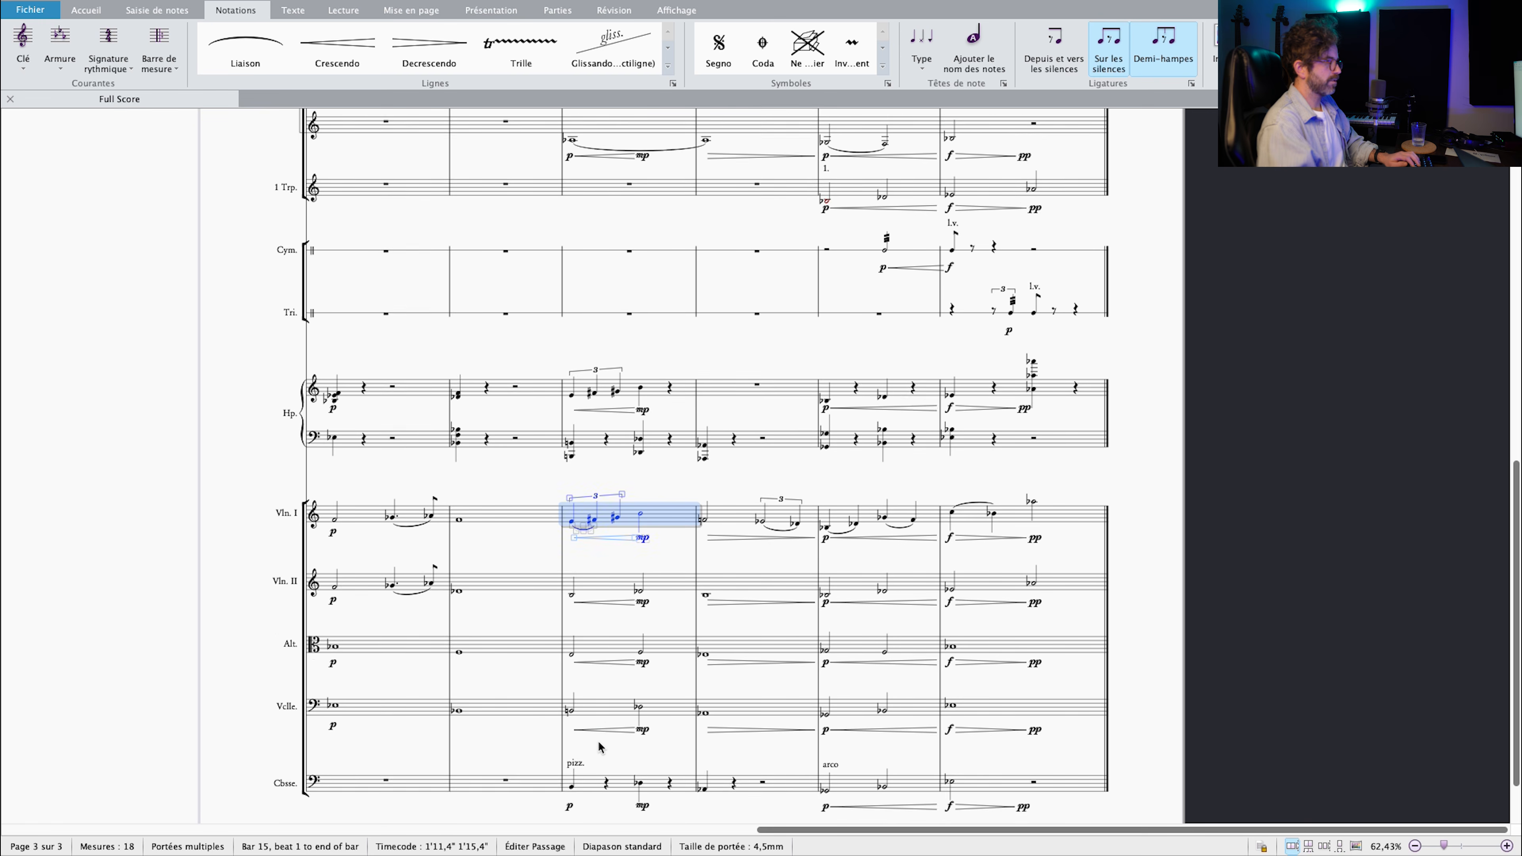
Select bar 17 of the first horn together with bar 17 of the first violins.
scroll(605, 714, "up", 5)
scroll(605, 714, "right", 2)
left_click(782, 215)
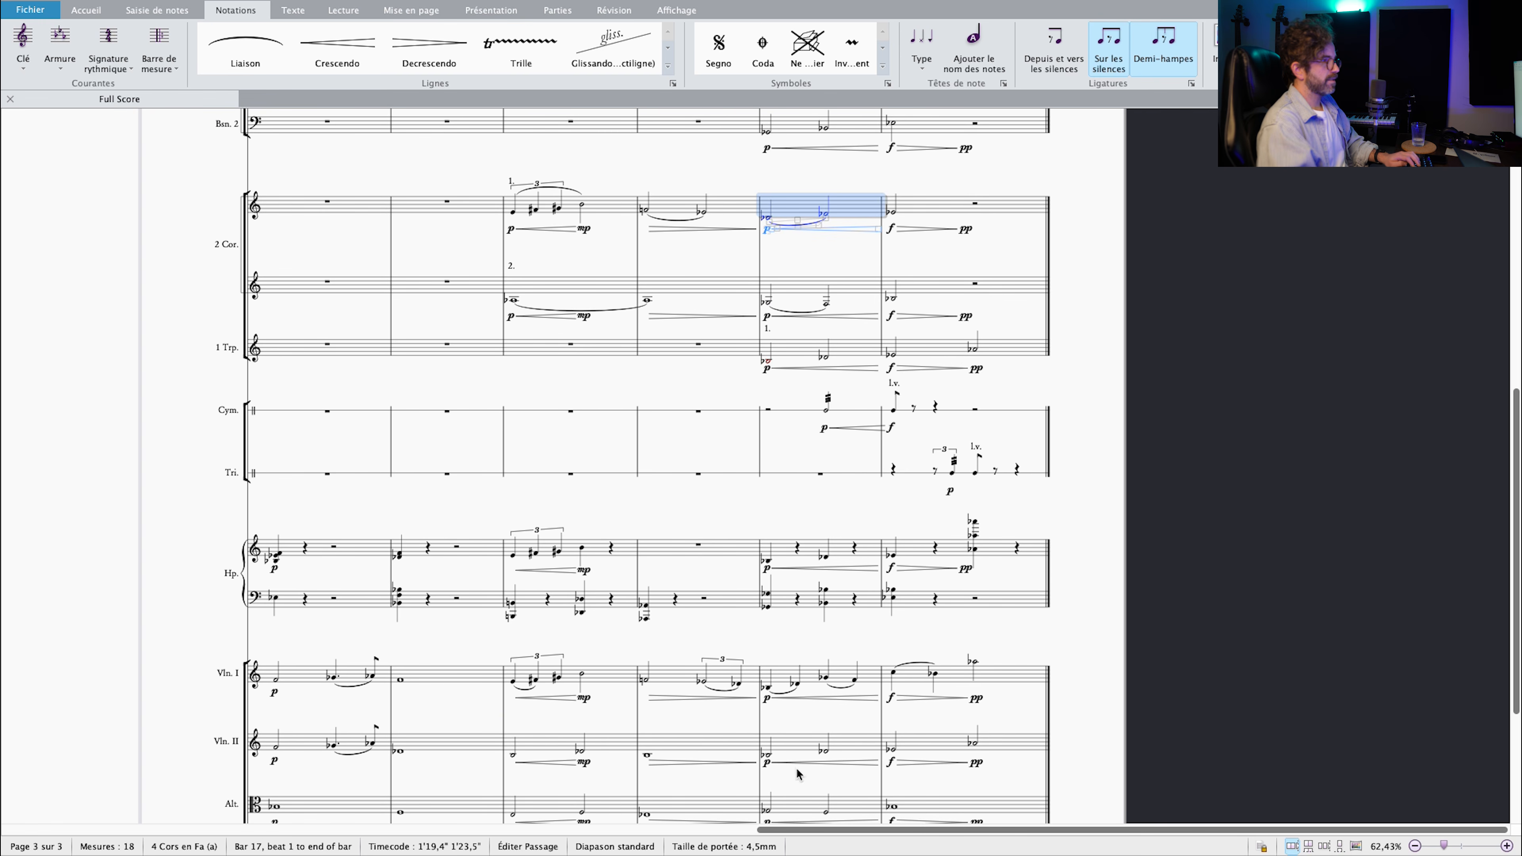
left_click(789, 680, "super")
Select bar 16 of the first horn together with bar 16 of the first violins to compare their rhythms.
scroll(787, 246, "up", 2)
left_click(708, 164, "super")
left_click(695, 172)
left_click(699, 734, "super")
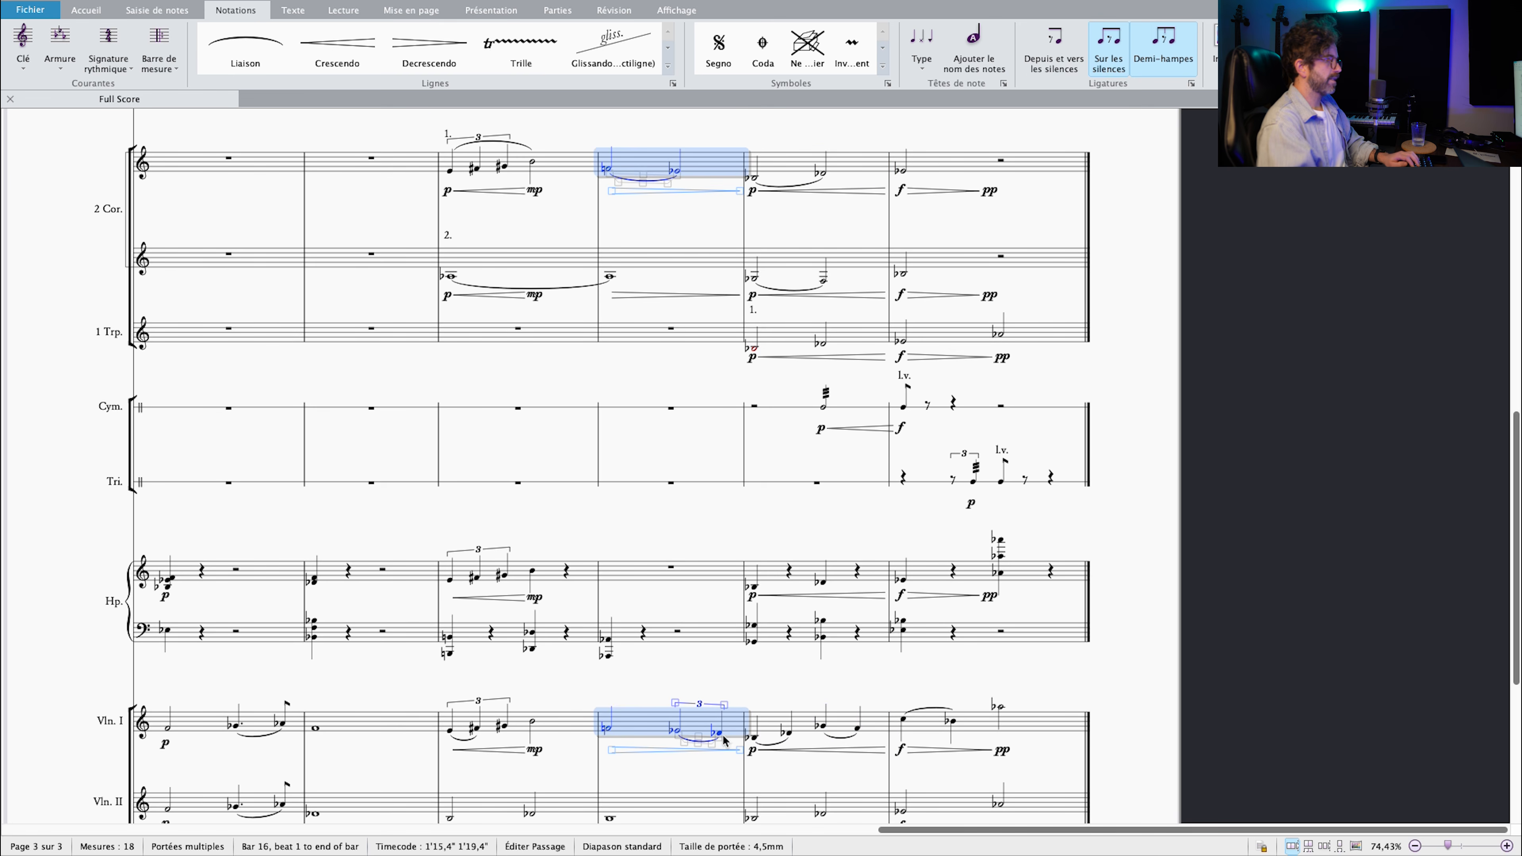
Select bar 17 of the first violins with the first horn, followed by the violin line from bar 17 beat 3 through bar 18.
left_click(783, 724)
left_click(771, 177, "super")
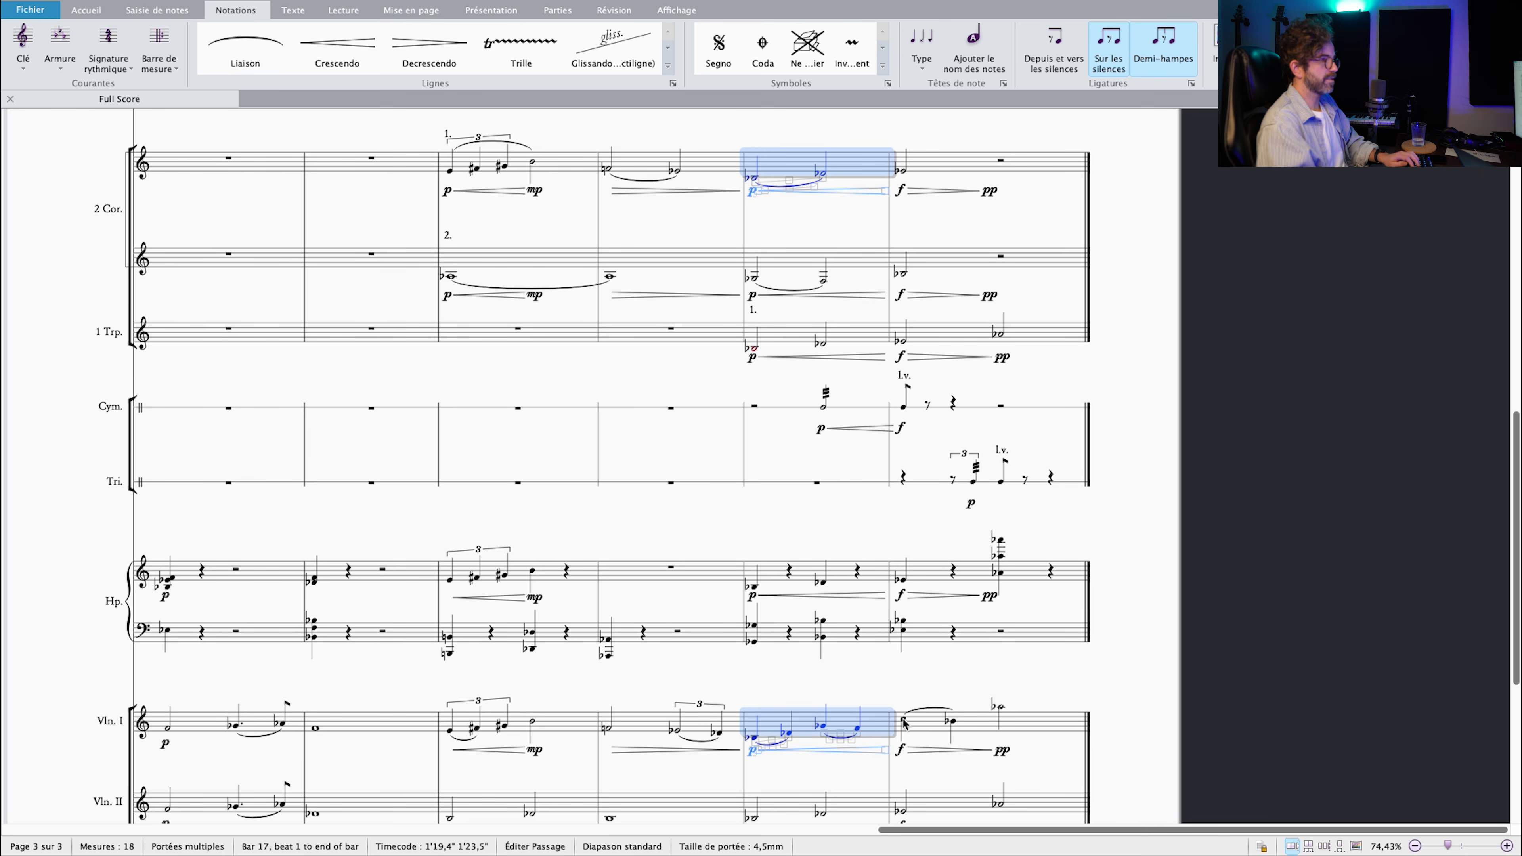
left_click(938, 728)
left_click(824, 726)
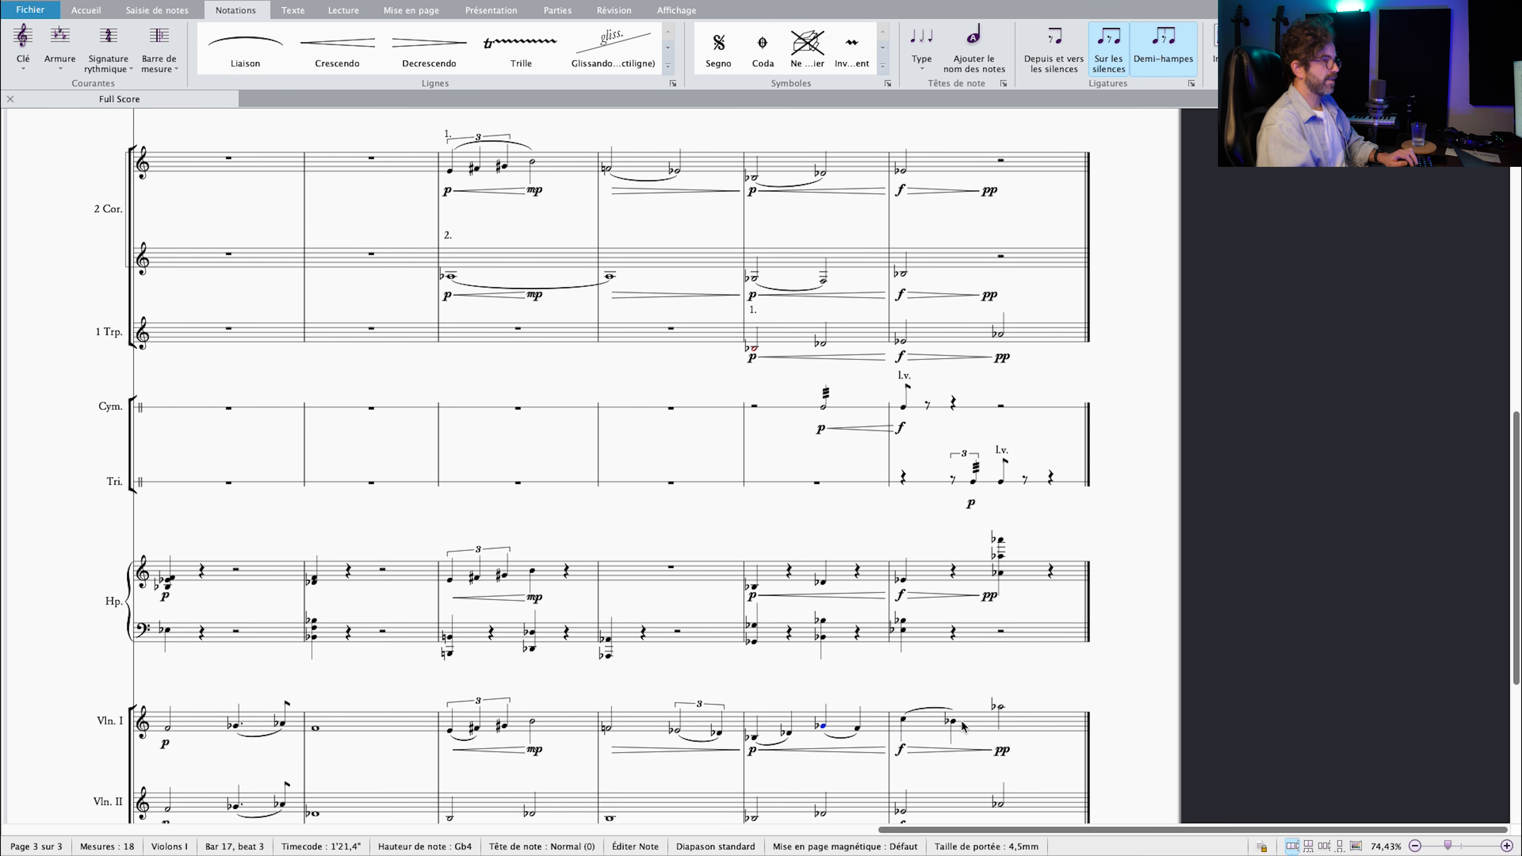
left_click(1000, 710, "shift")
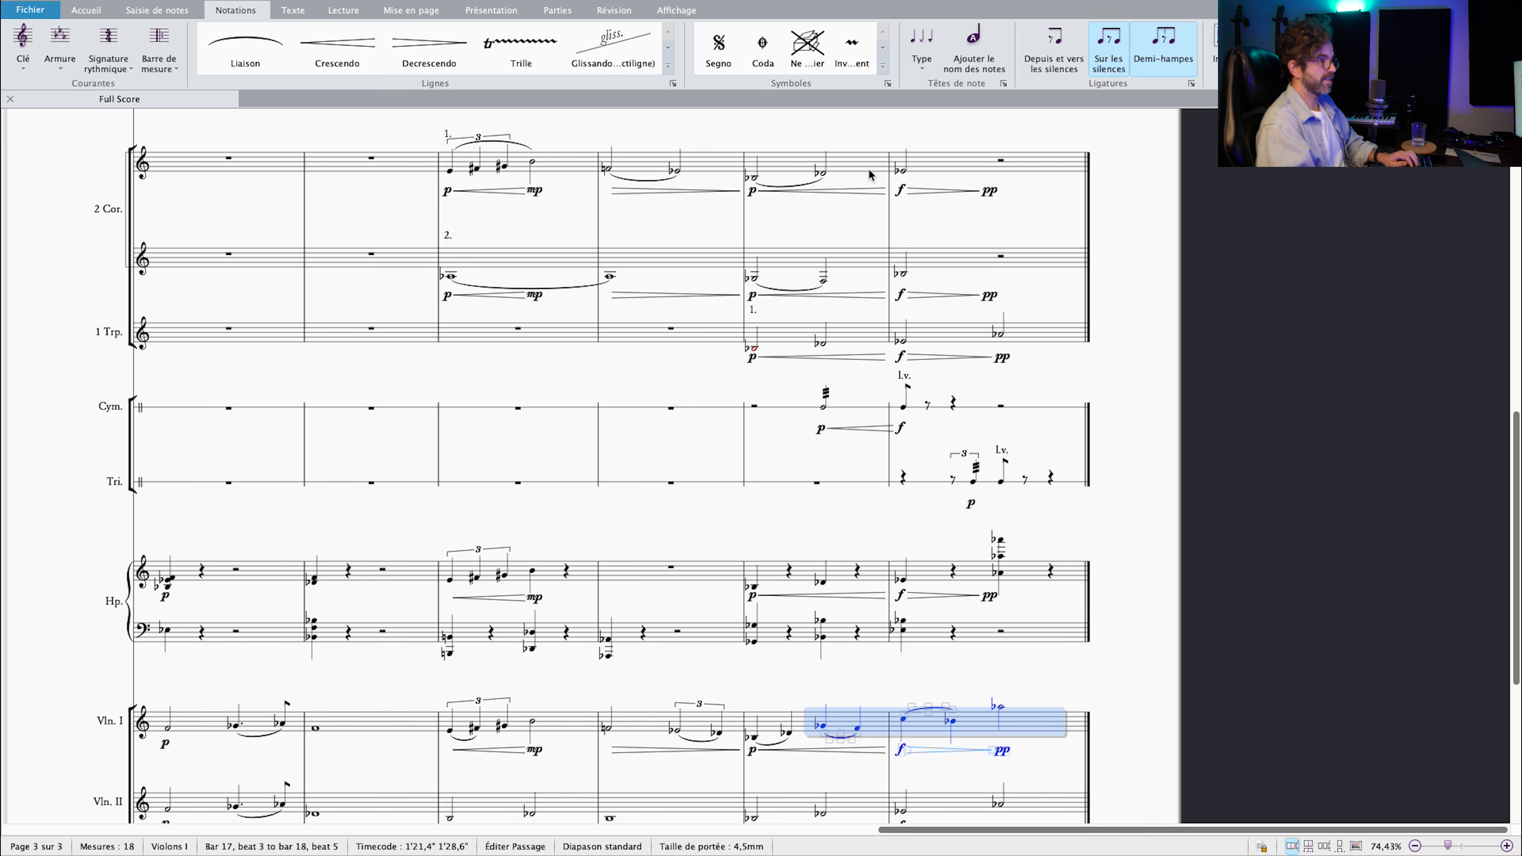
Select bars 15 and 16 of both clarinet staves.
left_click_drag(952, 225, 829, 573)
scroll(817, 579, "up", 6)
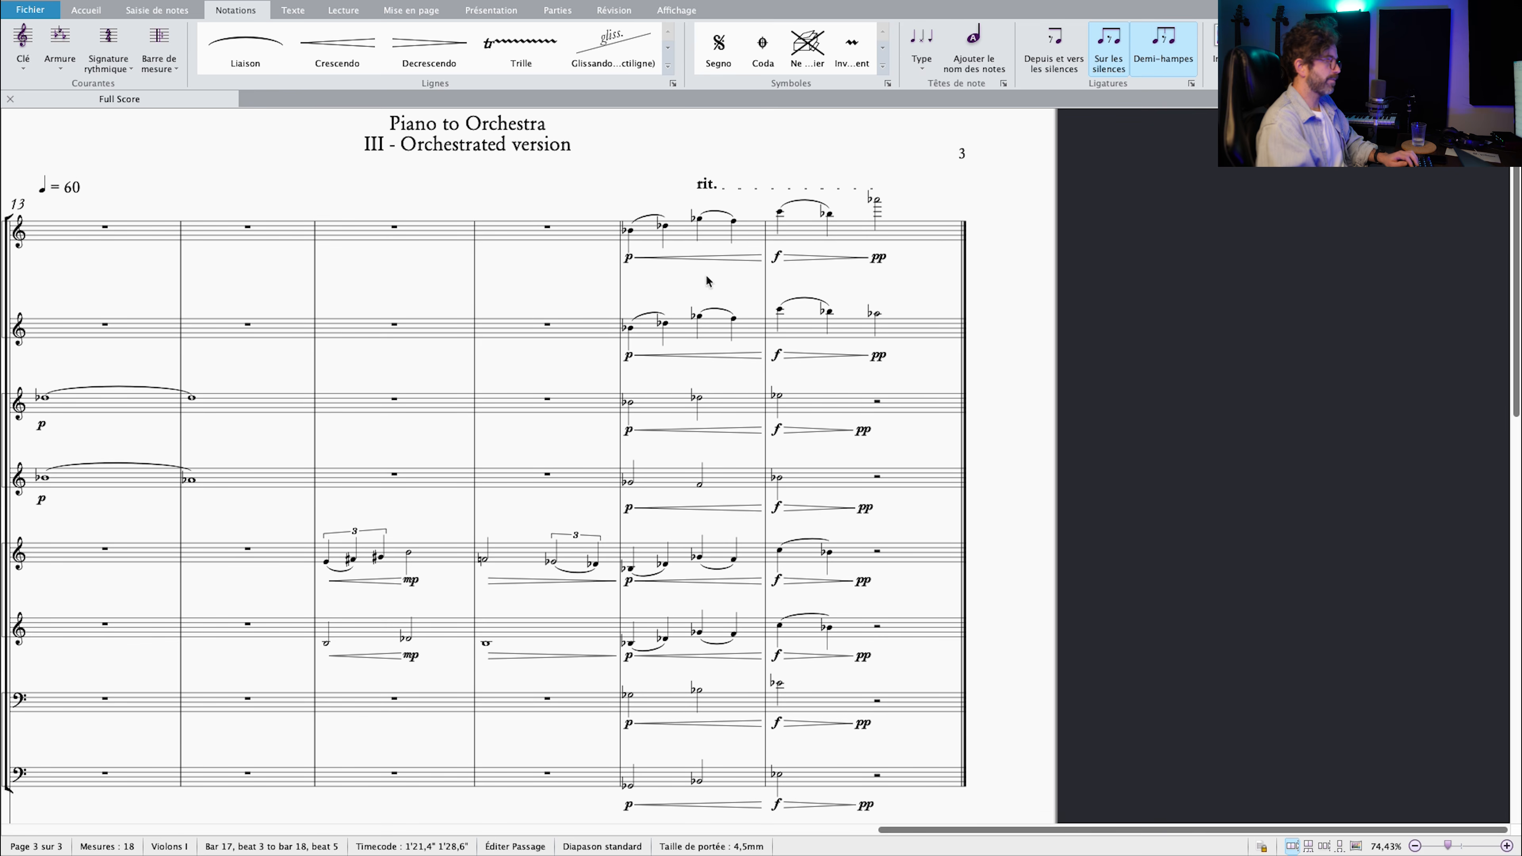
scroll(845, 330, "down", 5)
left_click_drag(699, 517, 679, 441)
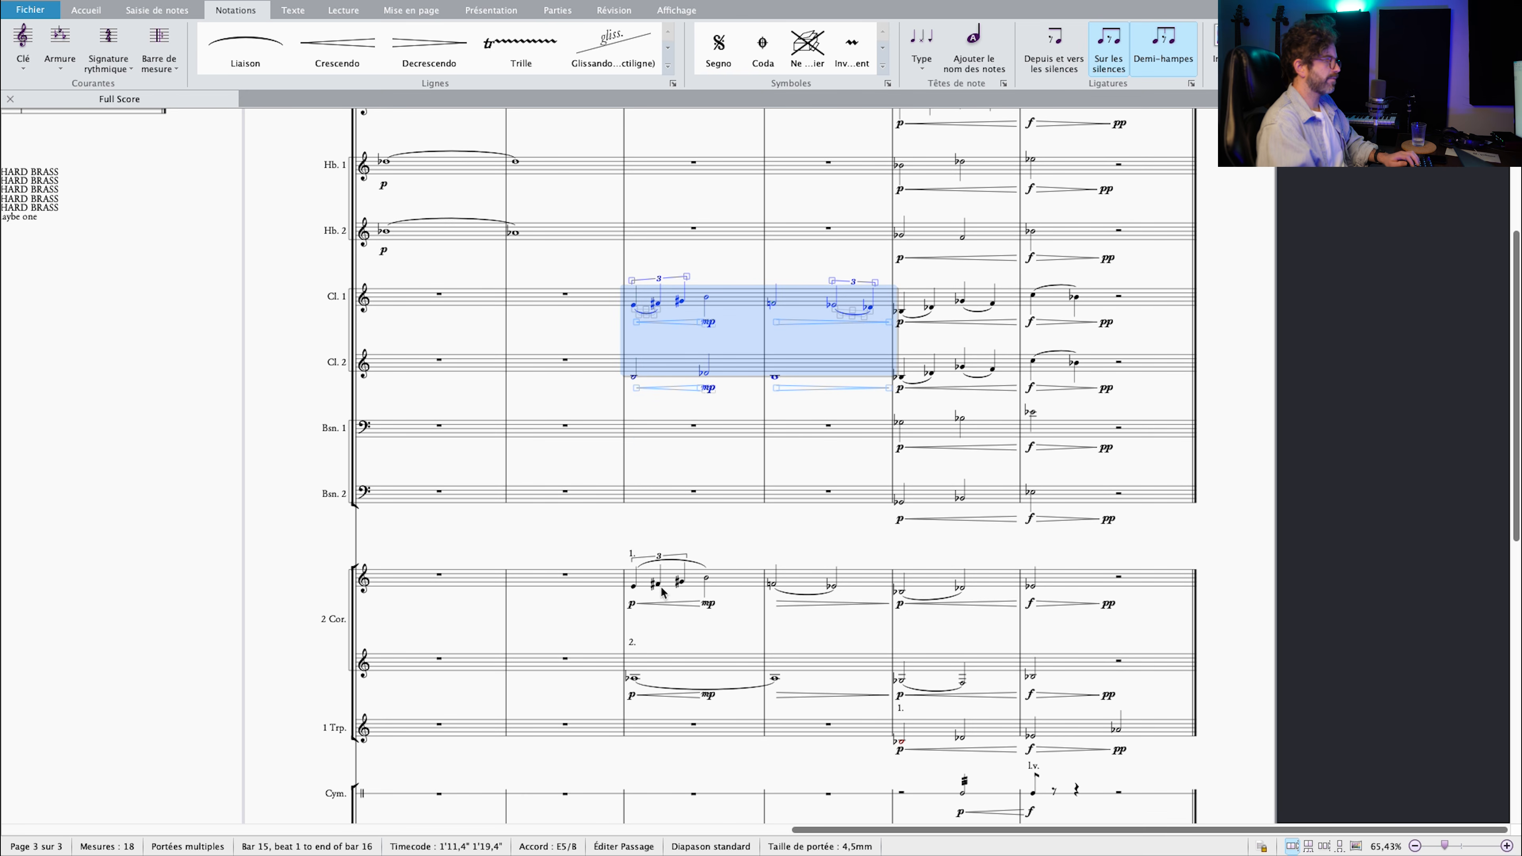
Select bars 15 and 16 of both horns and add the same bars of both clarinets to the selection.
left_click(738, 675)
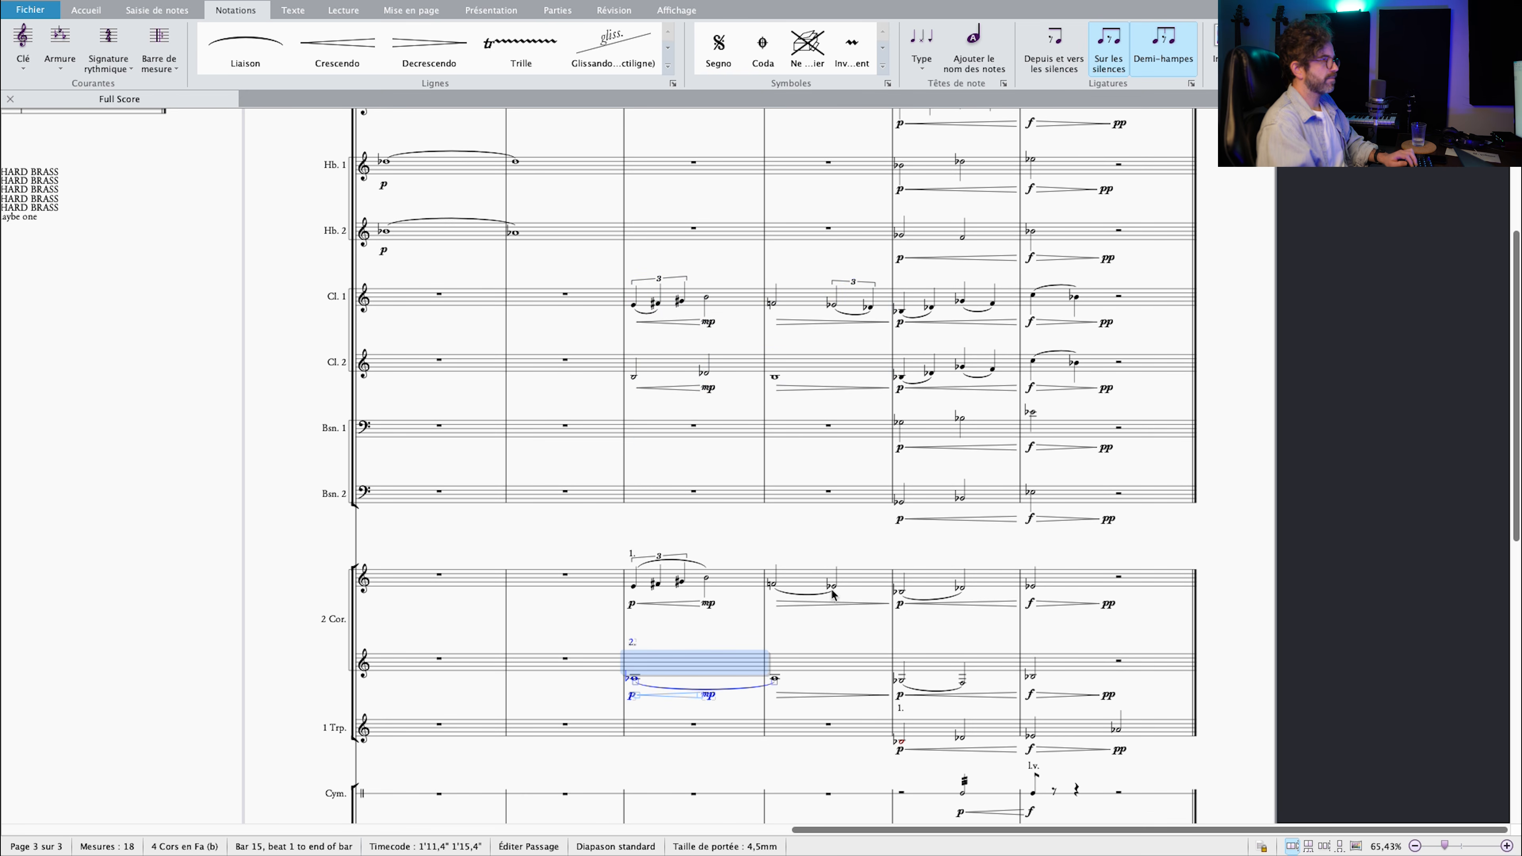
left_click(834, 594, "shift")
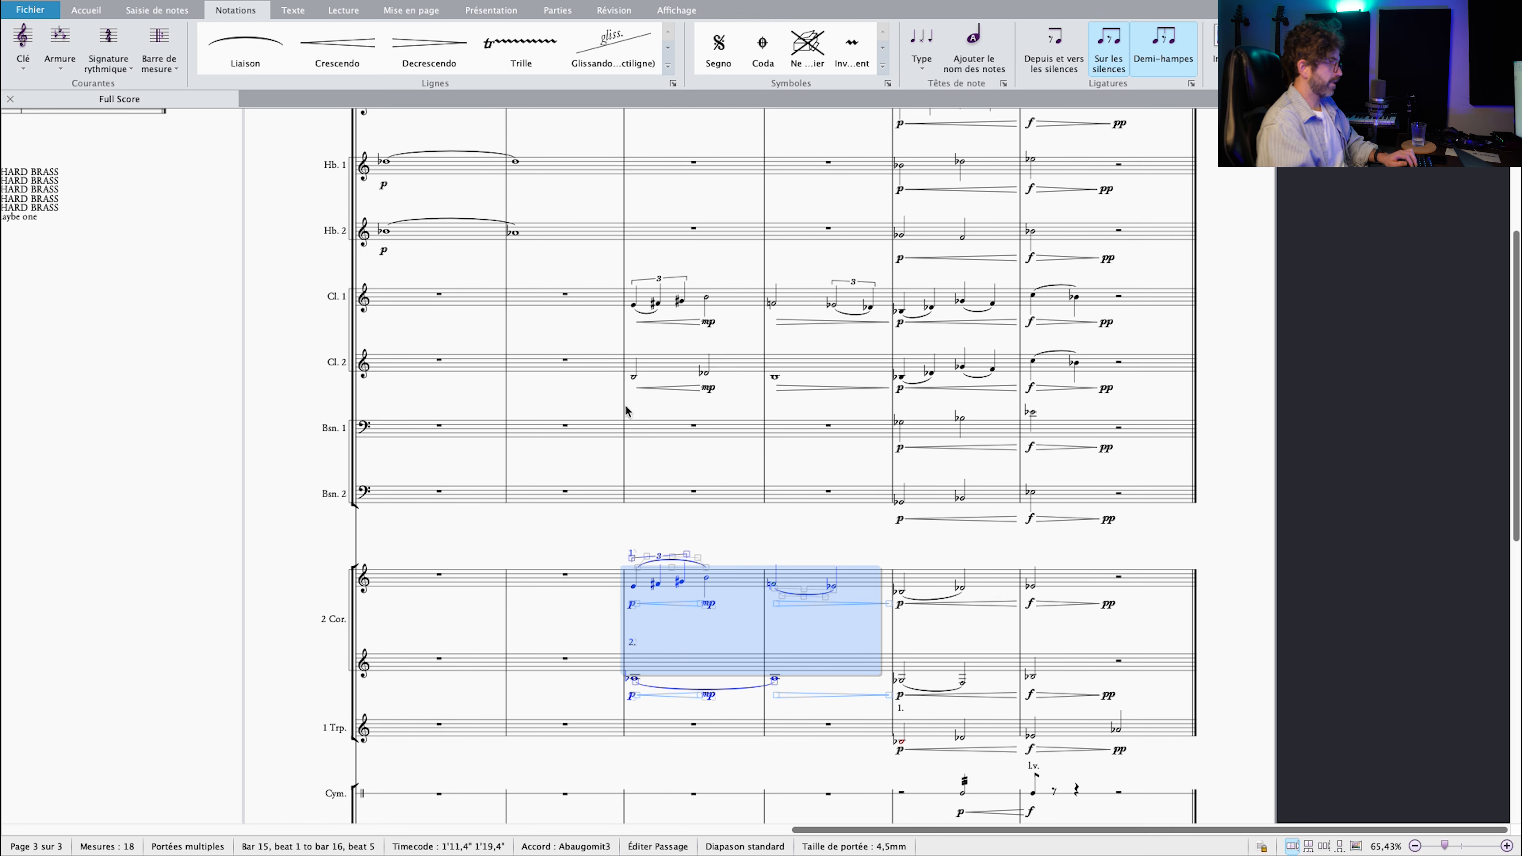
left_click(663, 367, "ctrl")
left_click(671, 300, "ctrl")
Compare the selected clarinet and horn passage with the plan's "ADD some doubling WW + HORNS" note and the neighbouring woodwind staves.
scroll(544, 352, "up", 5)
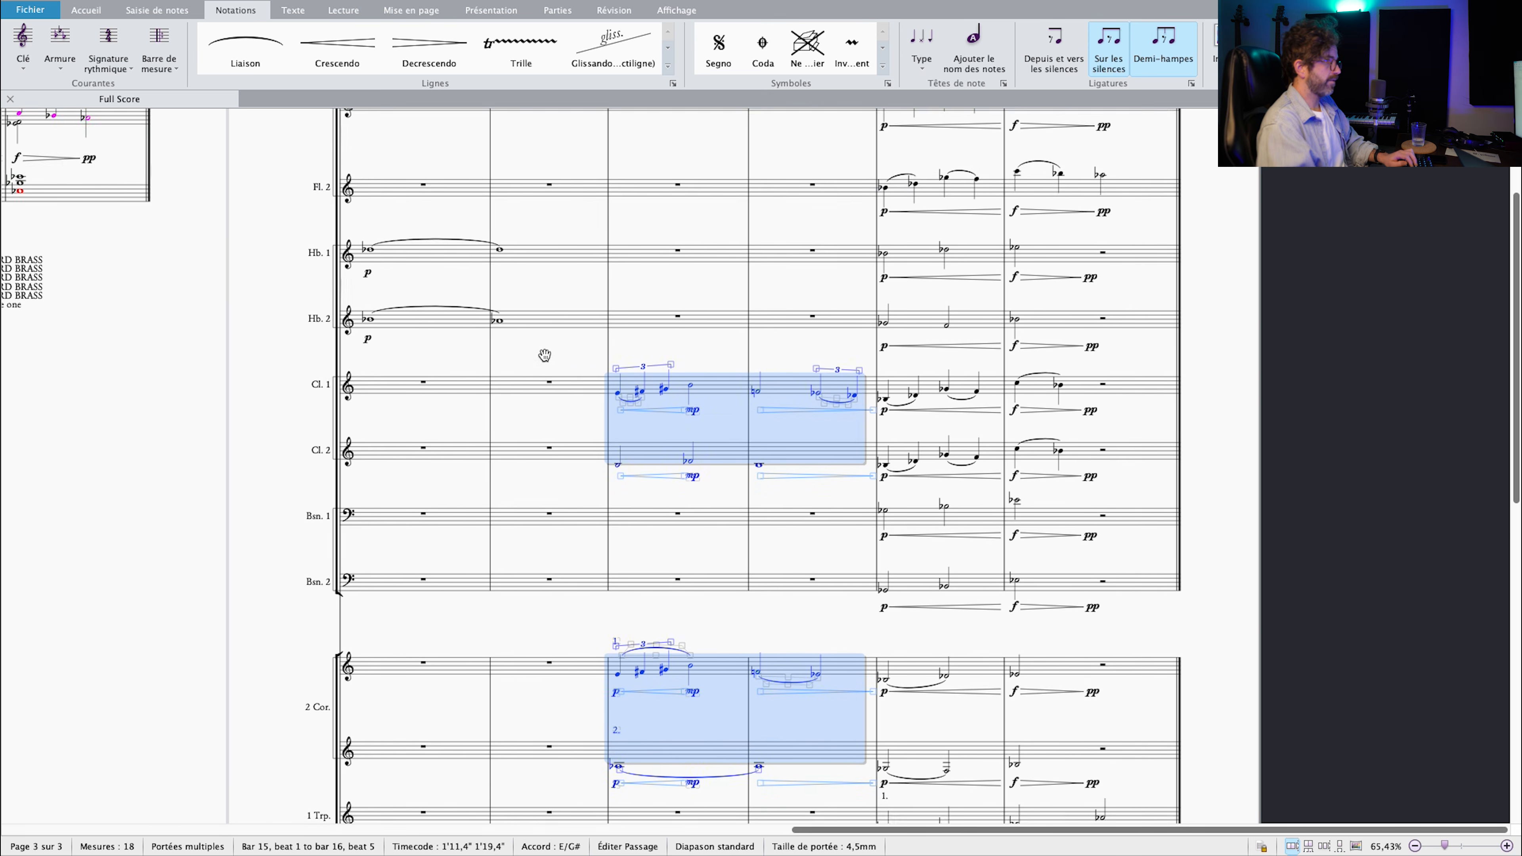
scroll(505, 474, "left", 12)
key("super+plus")
left_click_drag(380, 464, 394, 435)
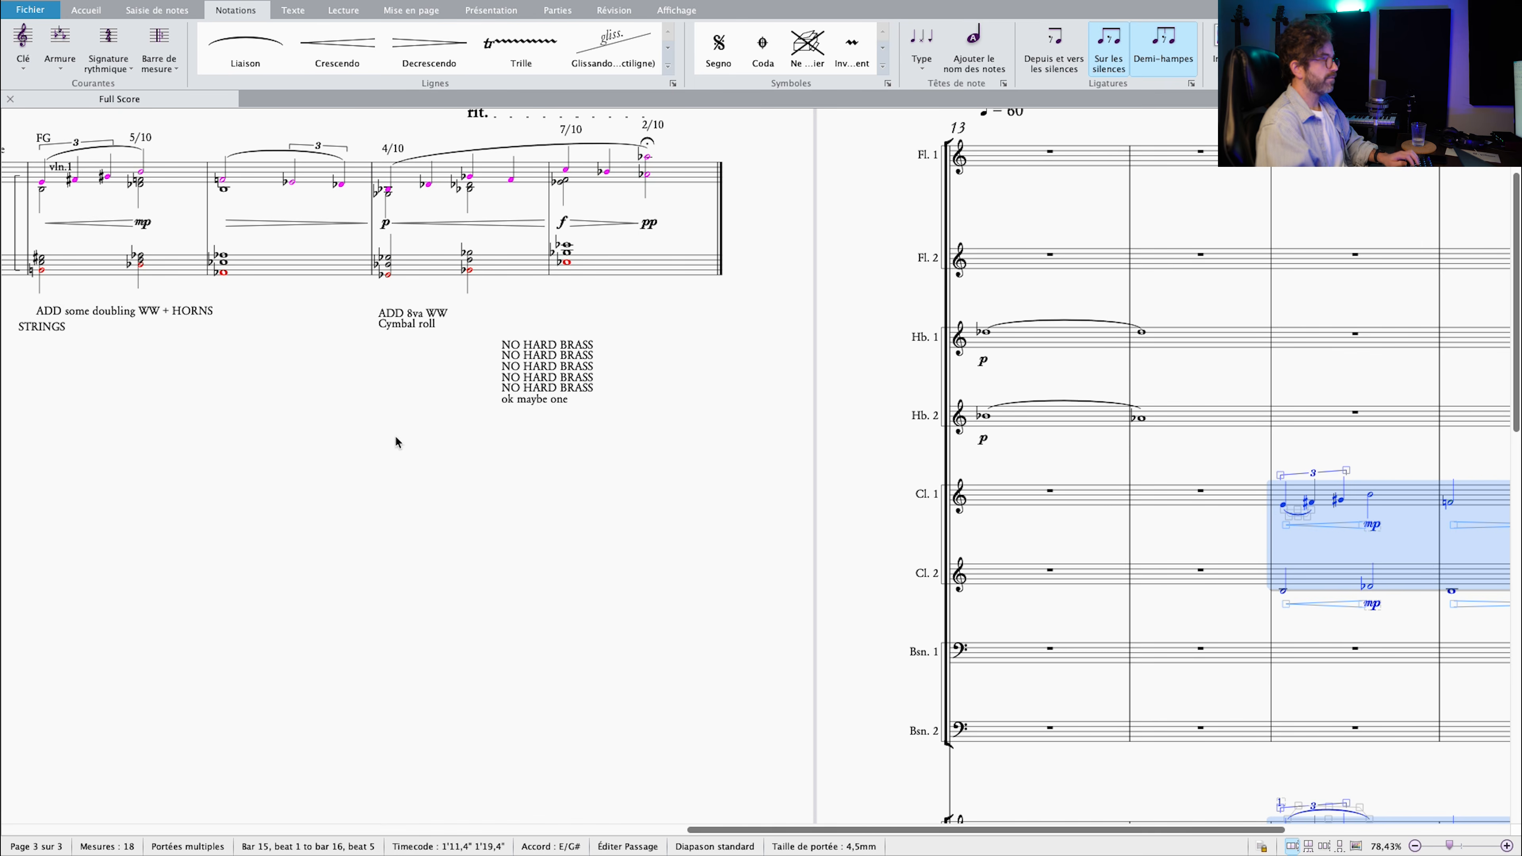
left_click_drag(534, 532, 221, 517)
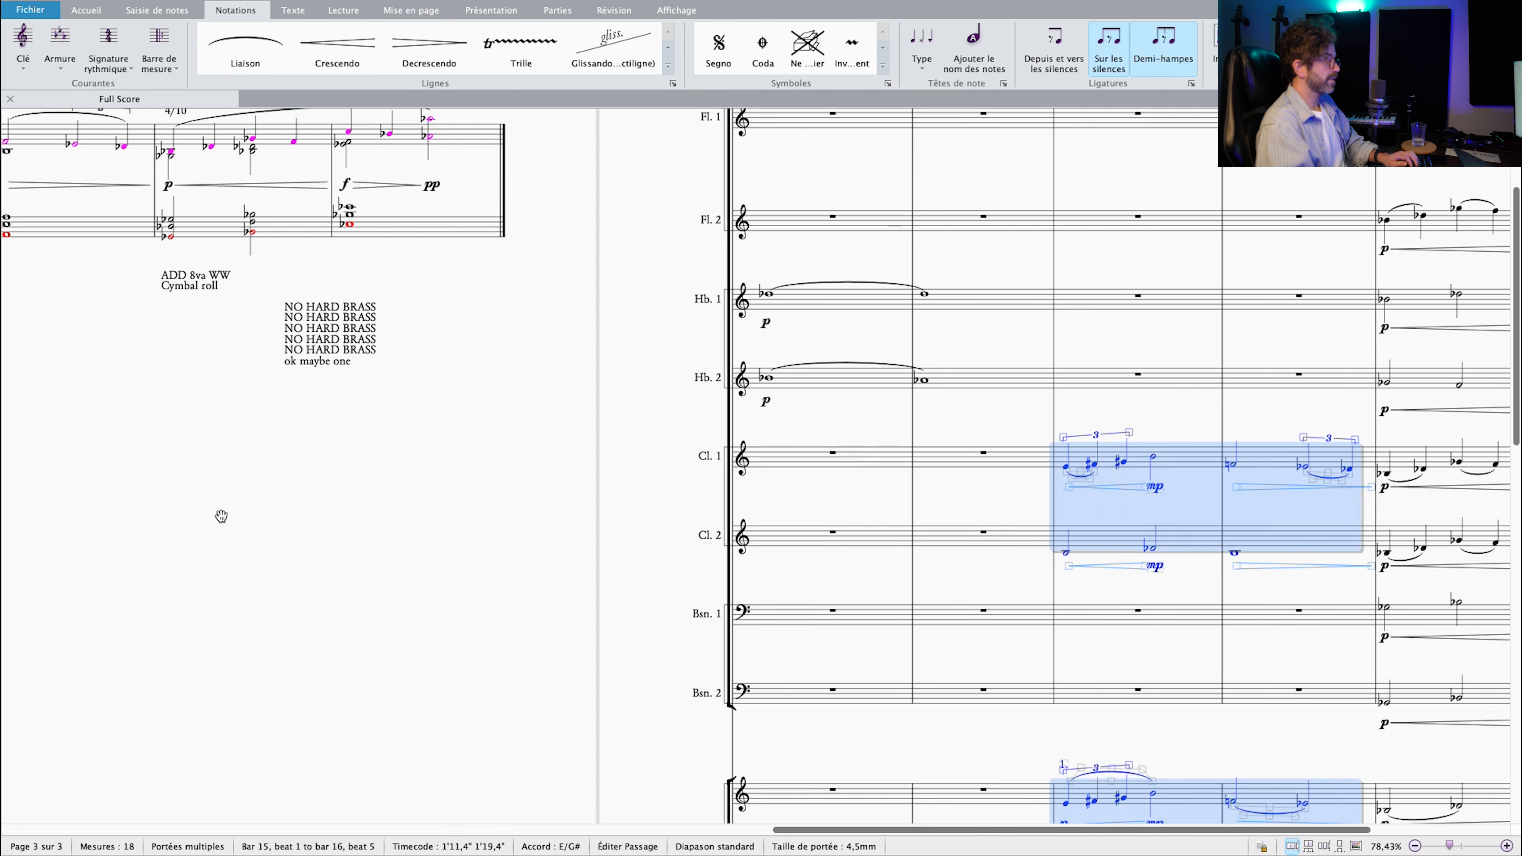
left_click_drag(703, 477, 384, 486)
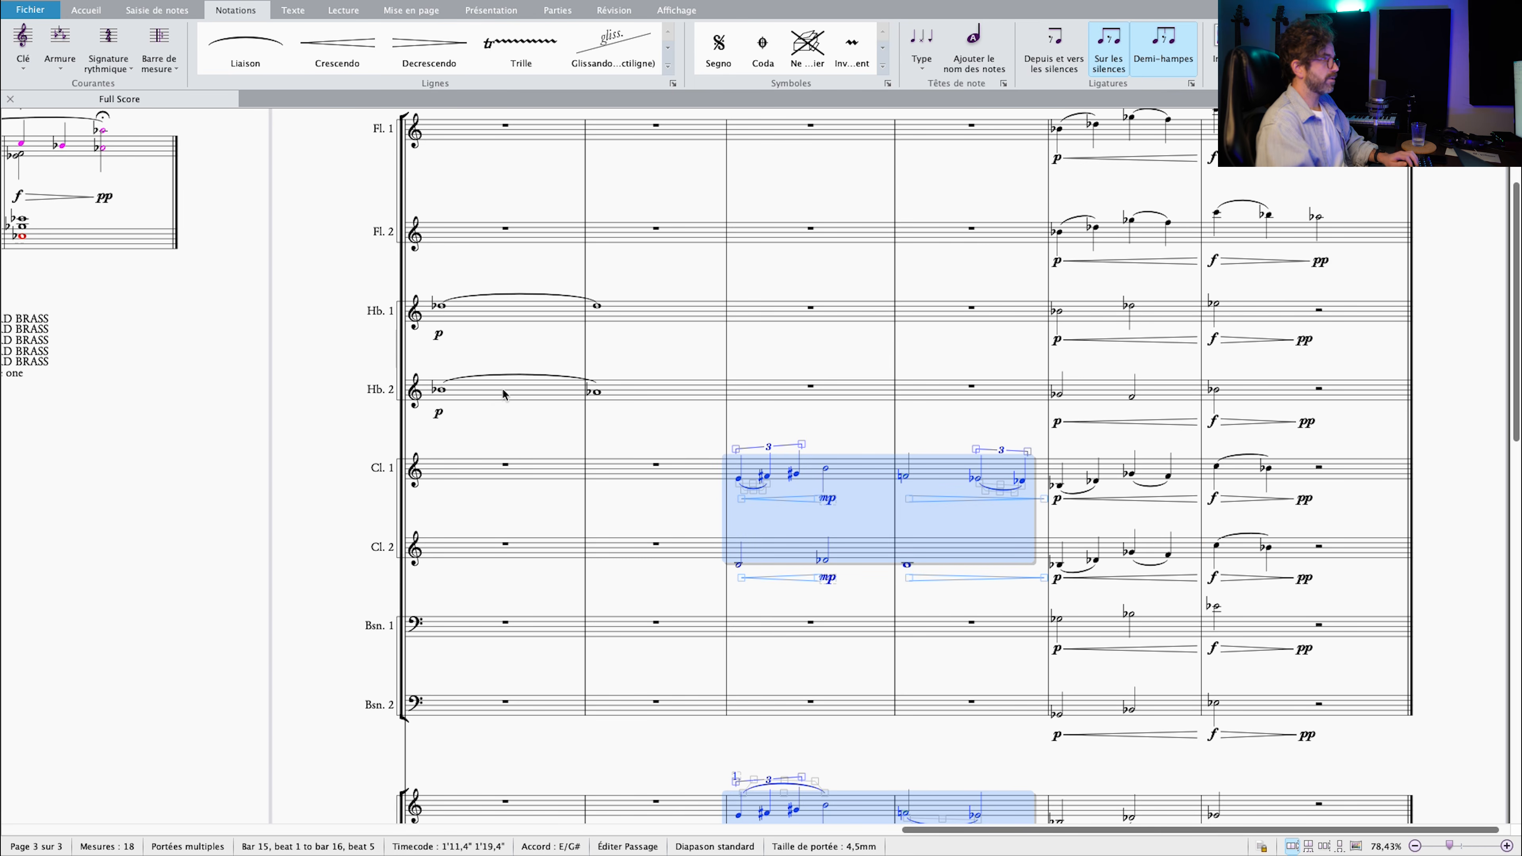
left_click_drag(615, 421, 496, 341)
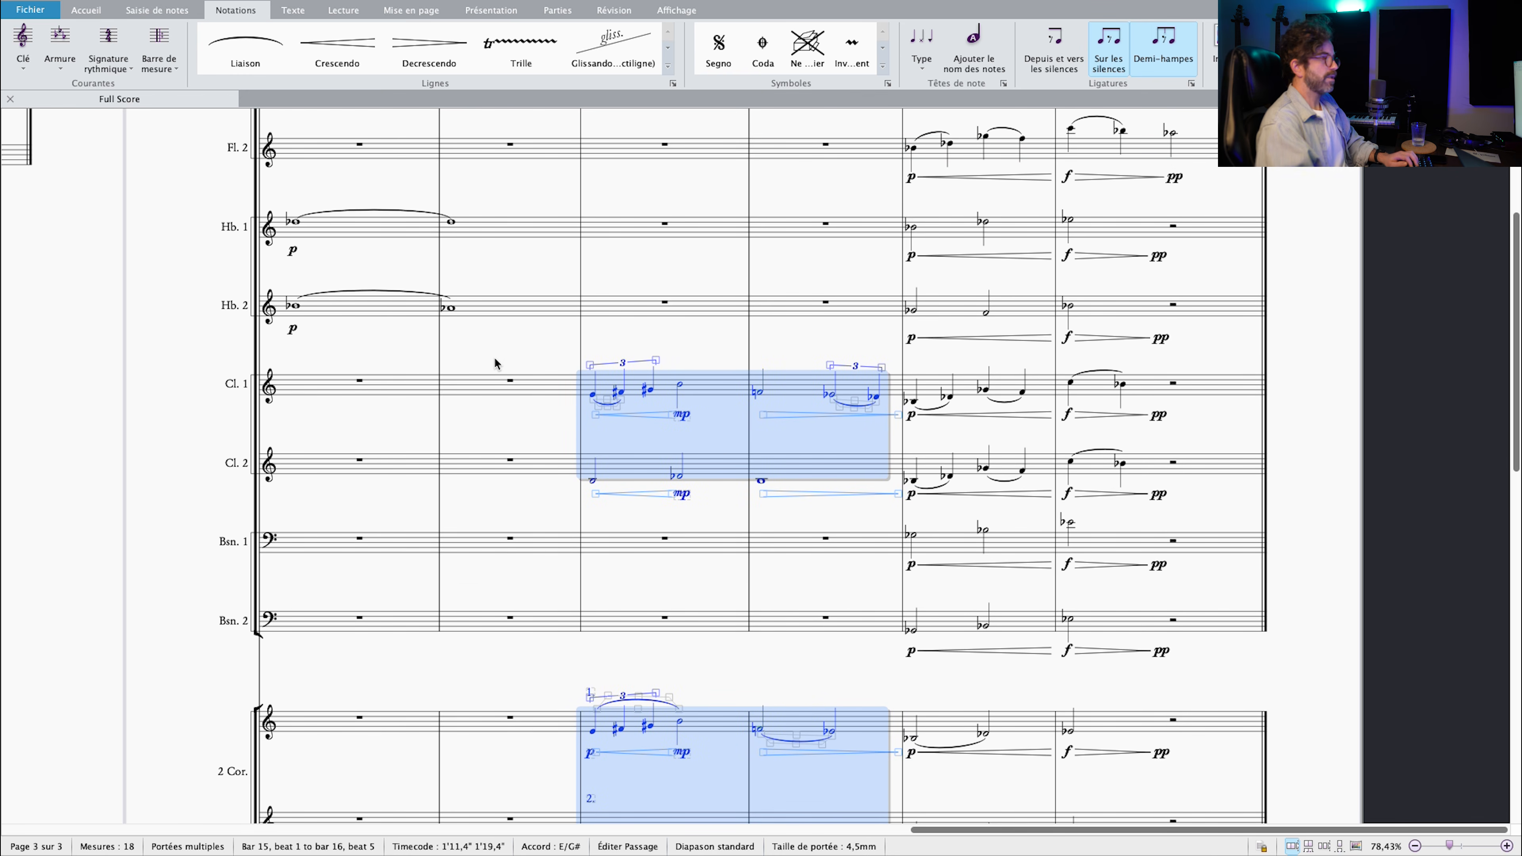
left_click_drag(526, 367, 695, 456)
Examine the brass, harp and string staves below the clarinets, down to the double bass pizzicato in bar 15.
scroll(723, 595, "down", 15)
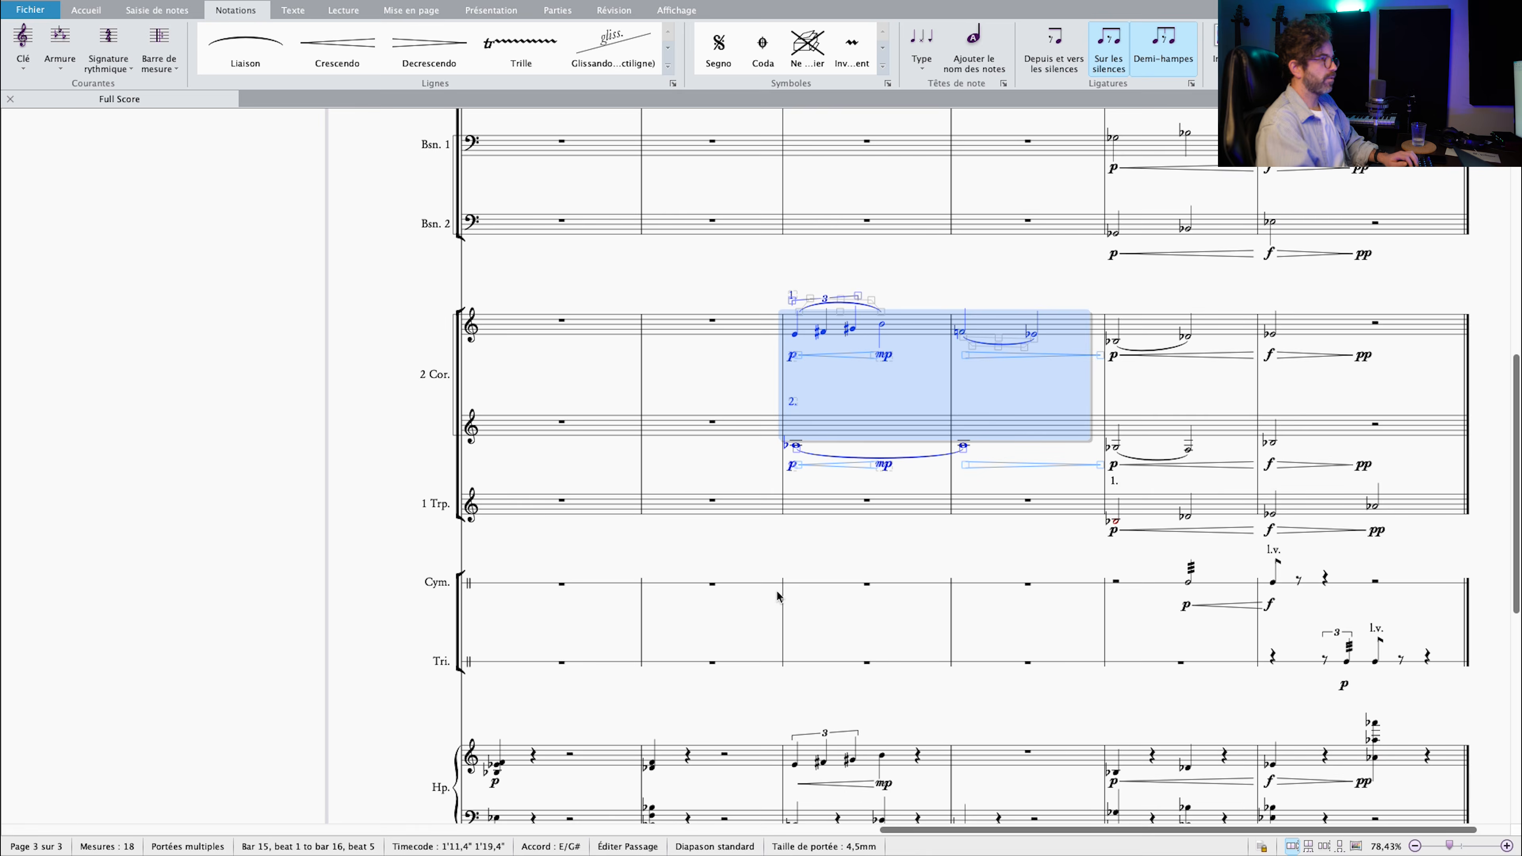
scroll(769, 586, "up", 3)
scroll(770, 586, "down", 3)
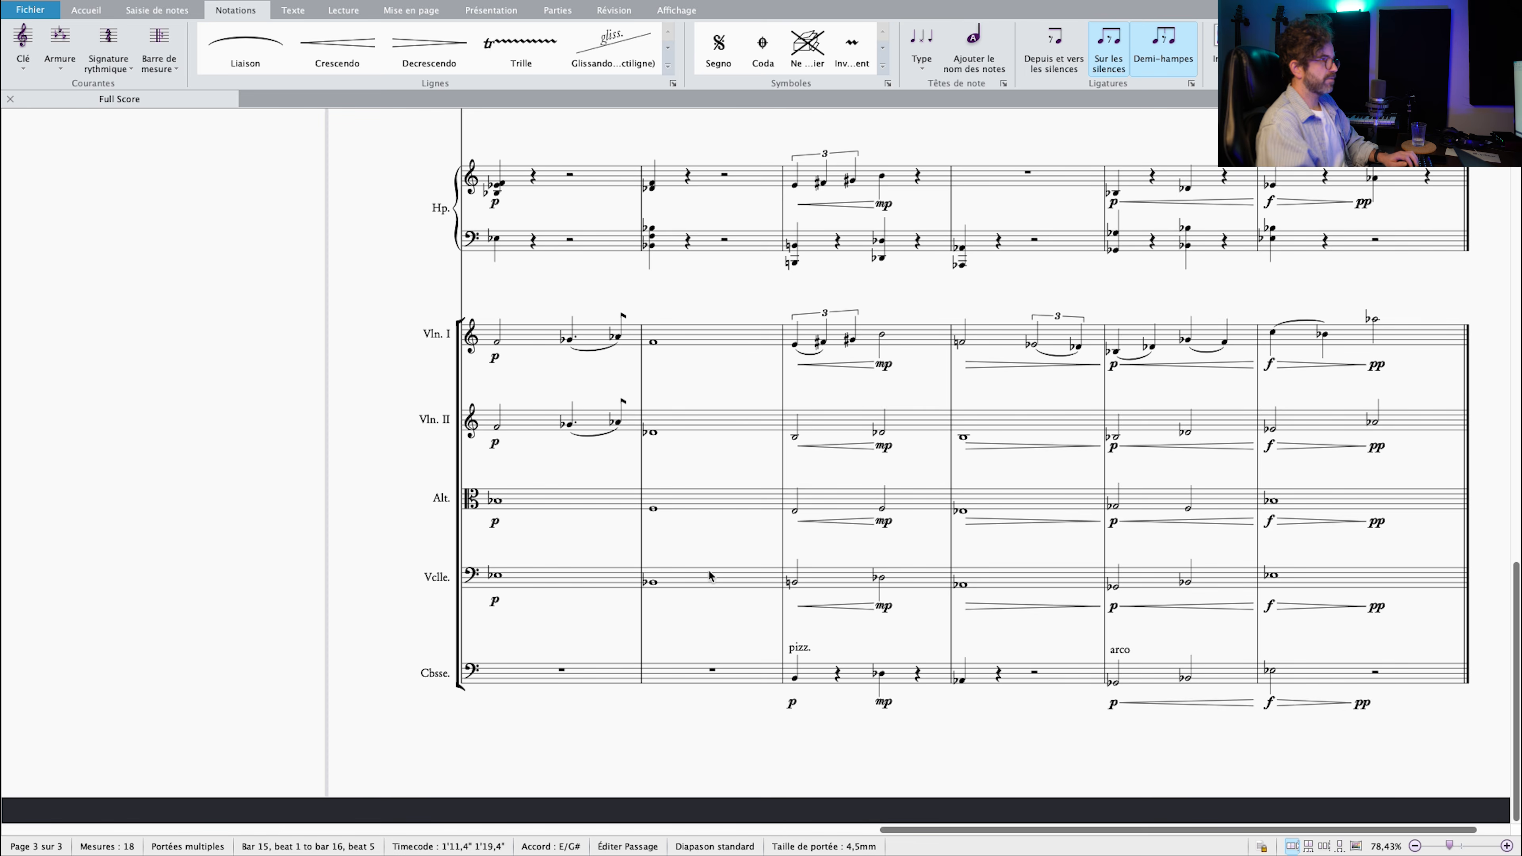
scroll(717, 389, "up", 2)
scroll(722, 393, "down", 2)
scroll(754, 398, "up", 1)
scroll(779, 510, "down", 2)
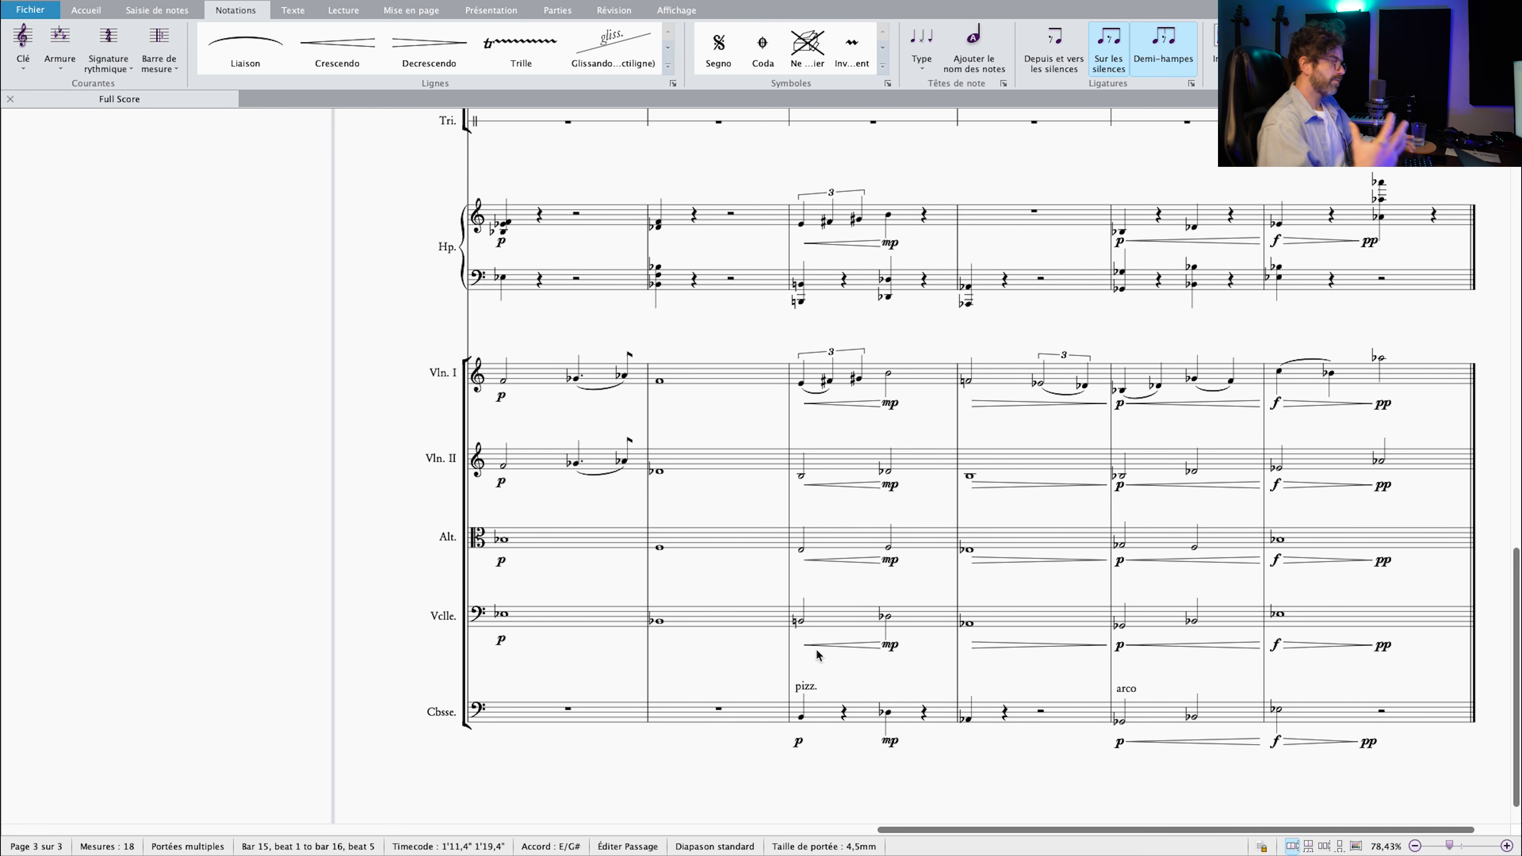
Review the clarinet and horn doubling in bars 15 and 16 against the flutes, oboes and bassoons on the orchestrated page.
scroll(816, 648, "up", 12)
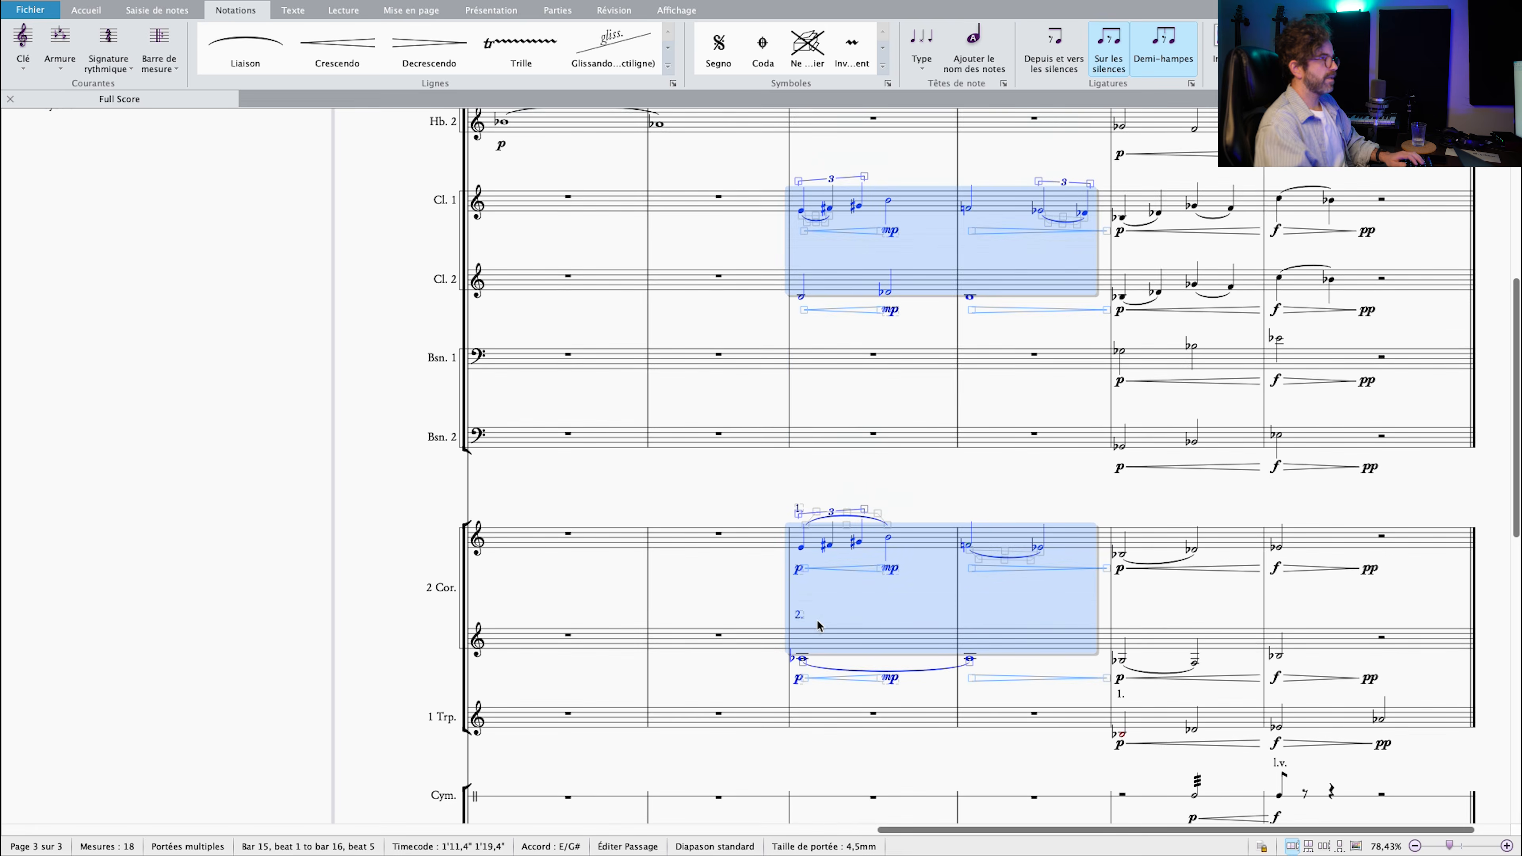
scroll(854, 599, "up", 5)
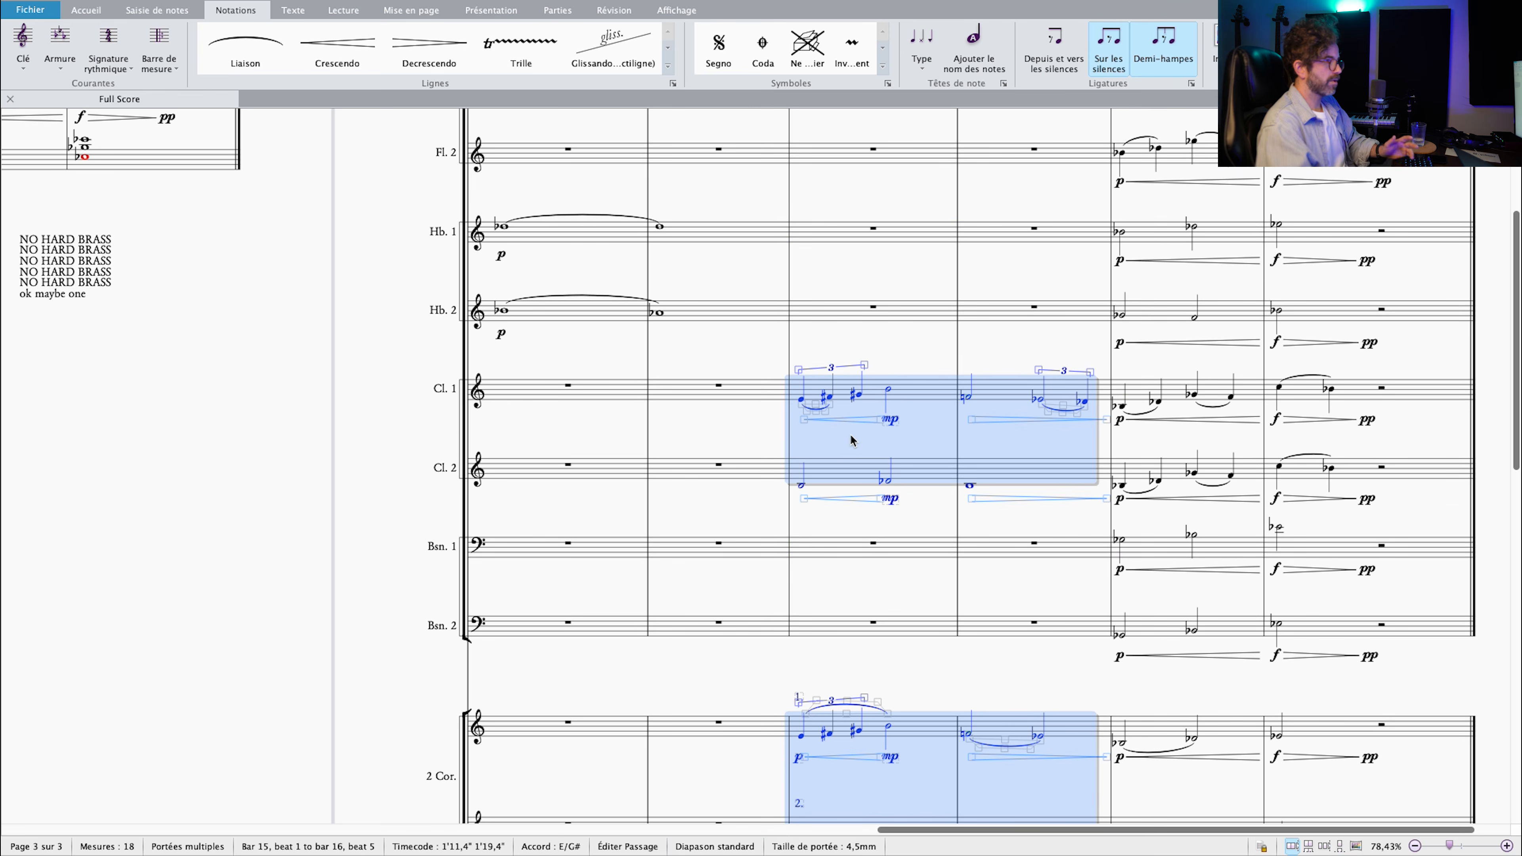
scroll(867, 367, "up", 3)
scroll(867, 367, "right", 5)
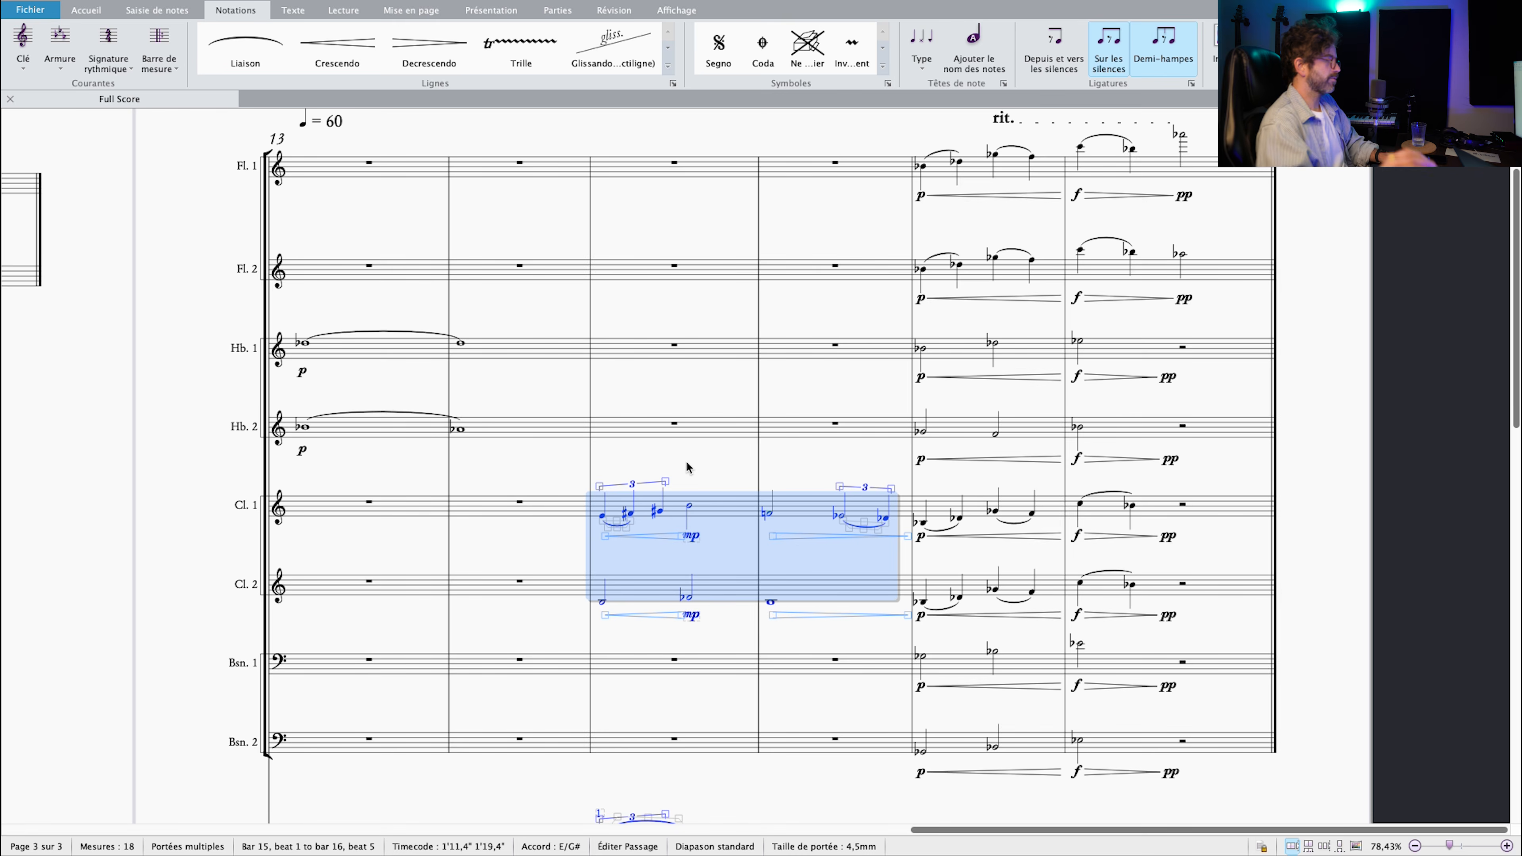
scroll(688, 467, "left", 5)
scroll(688, 467, "down", 1)
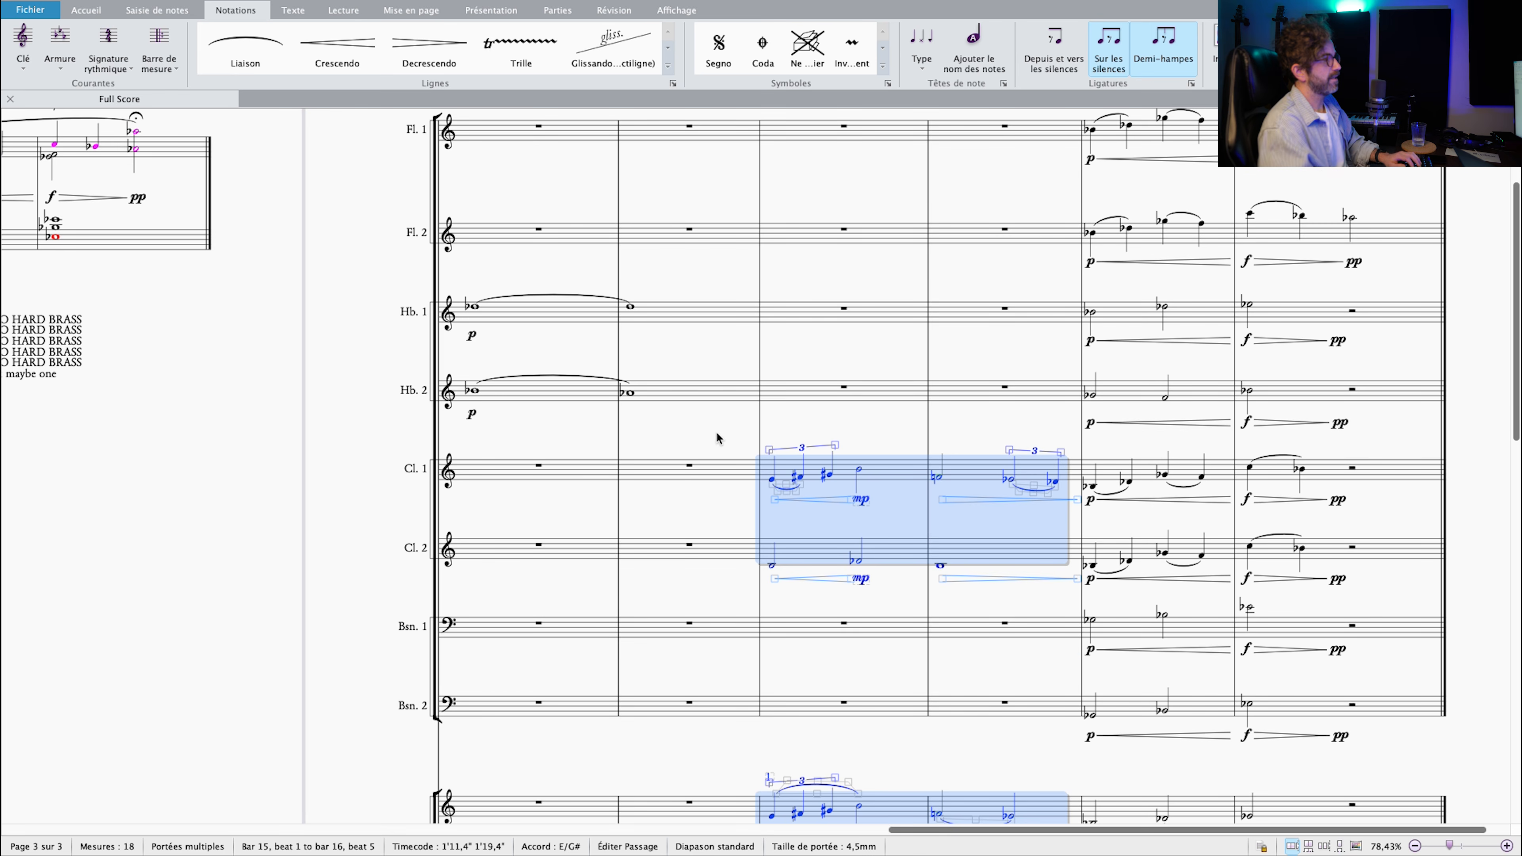
scroll(808, 425, "right", 5)
scroll(671, 390, "left", 3)
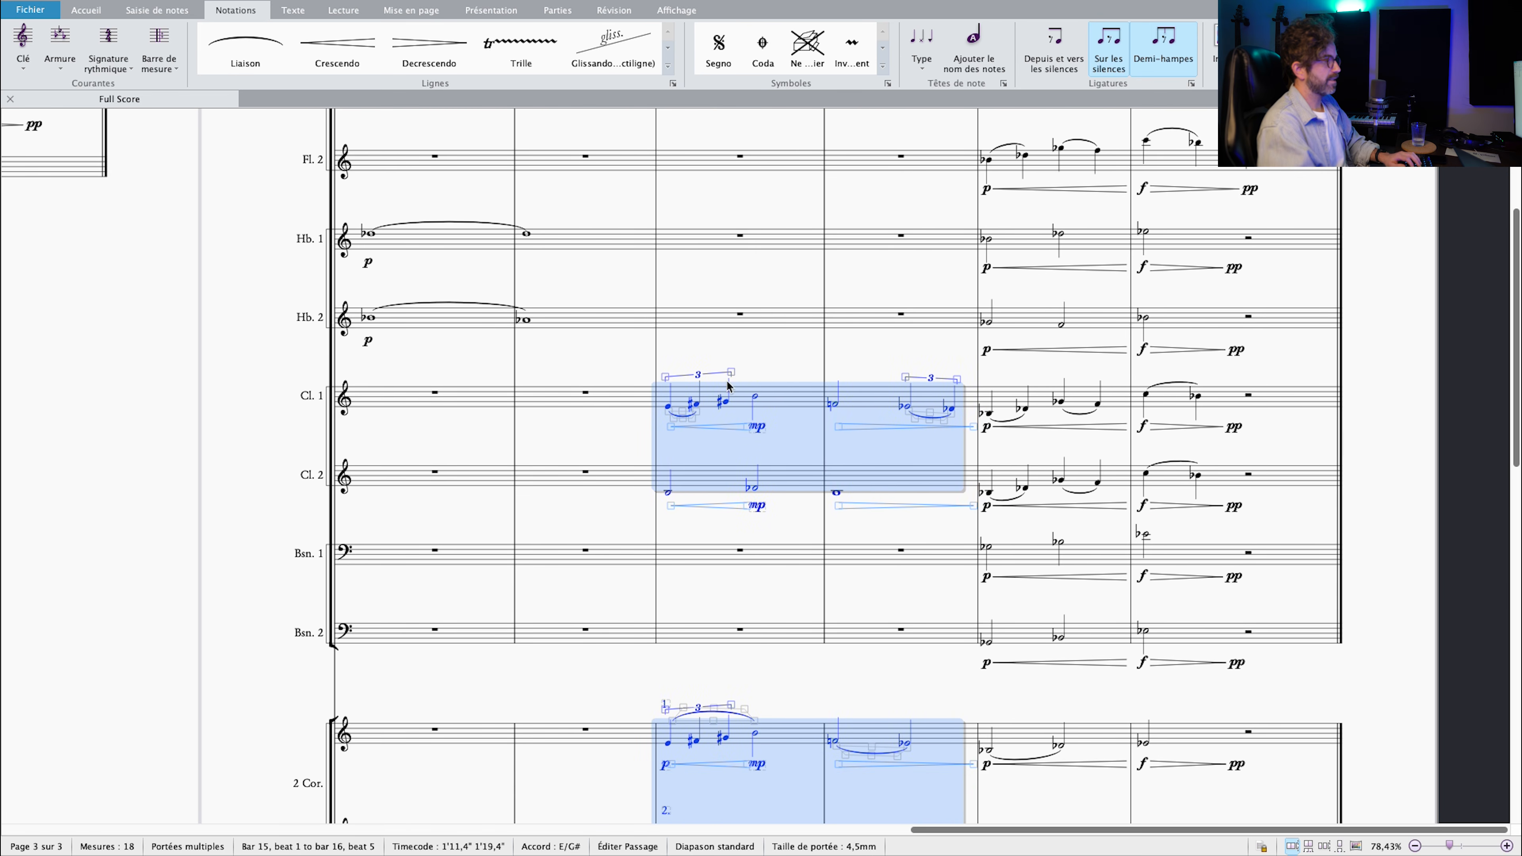
Check the double bass pizz. and arco markings in bars 15 to 17 against the other strings and the woodwinds.
scroll(698, 432, "down", 10)
scroll(701, 438, "down", 5)
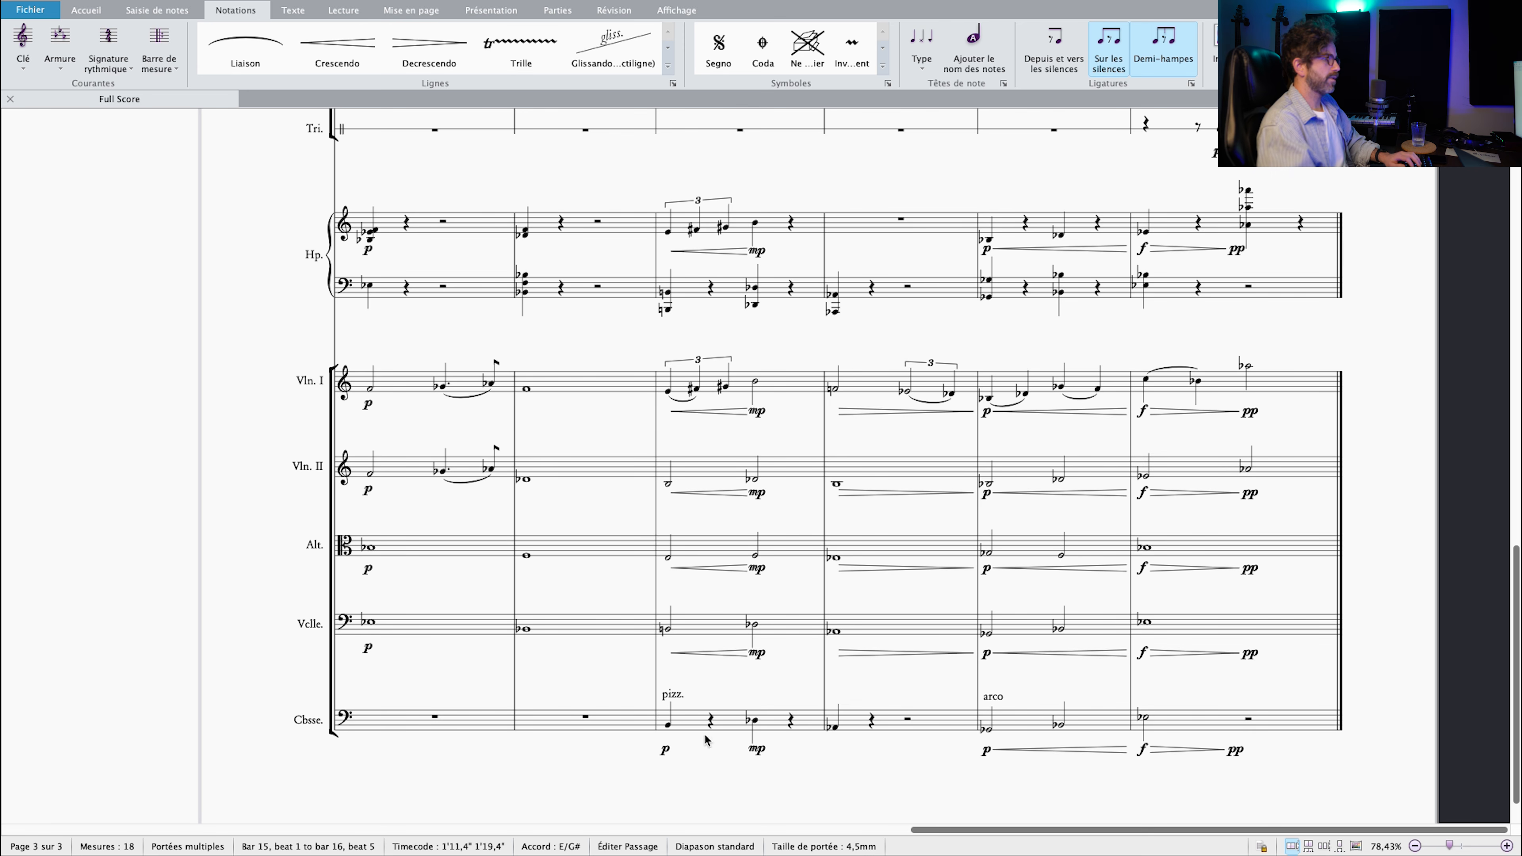
left_click_drag(876, 744, 900, 758)
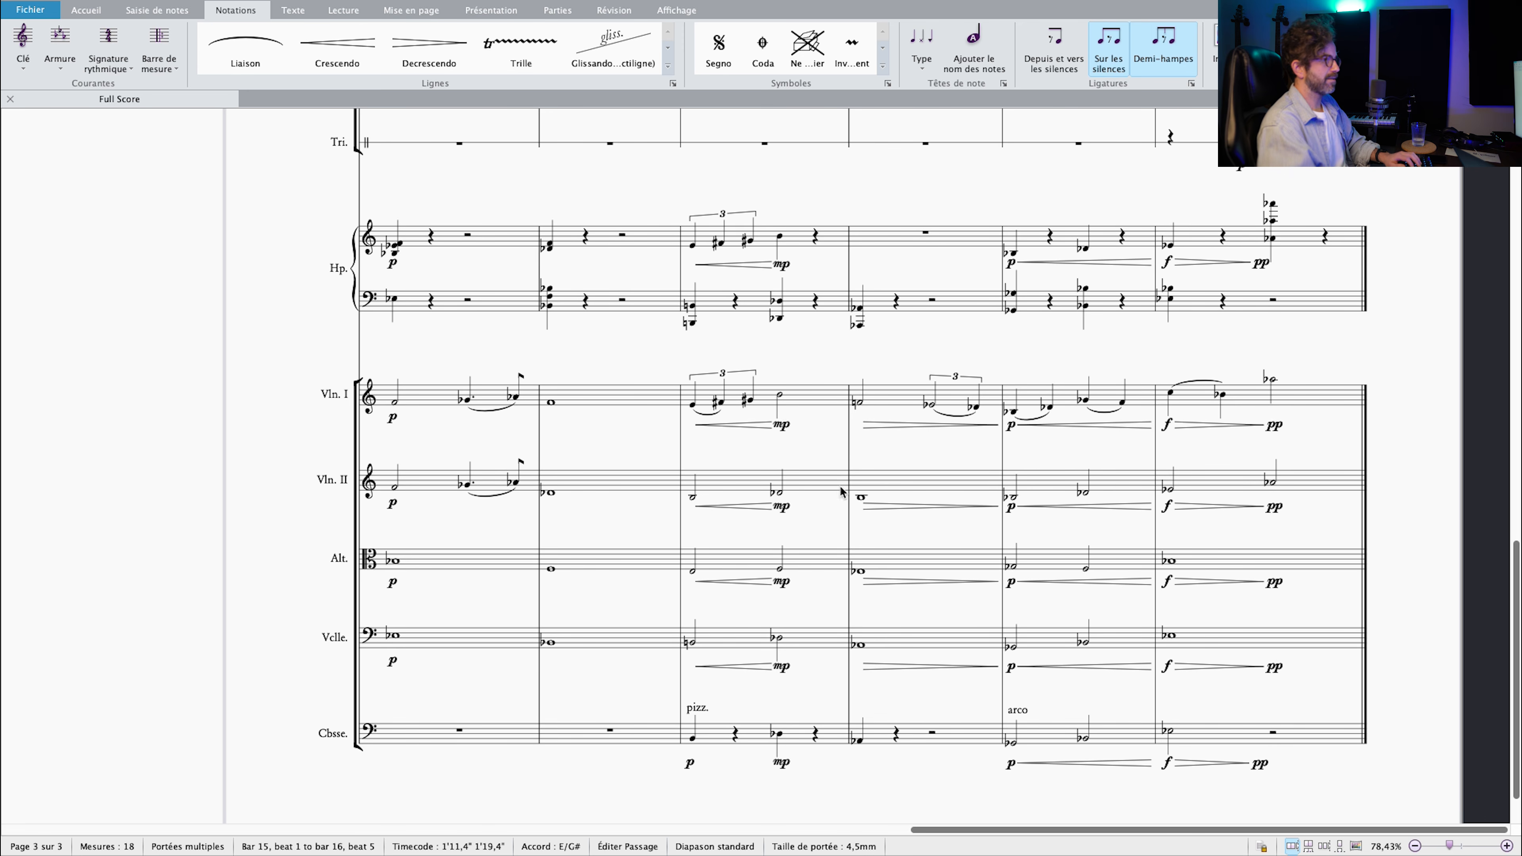
scroll(888, 441, "up", 15)
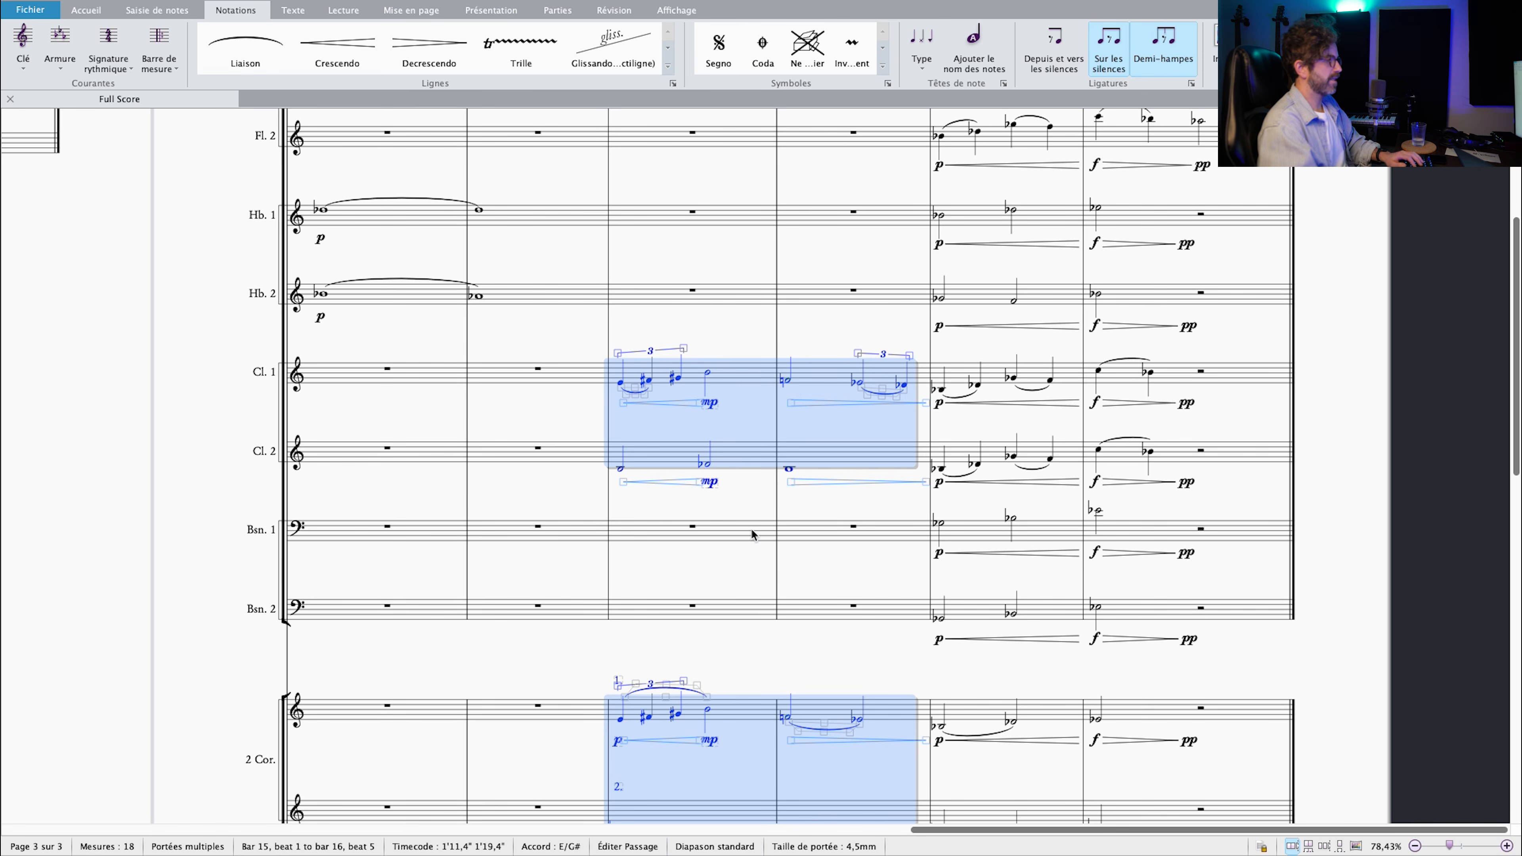
Compare the orchestrated bars 17 and 18 with the plan's "ADD 8va WW" and "Cymbal roll" notes.
left_click_drag(733, 551, 508, 390)
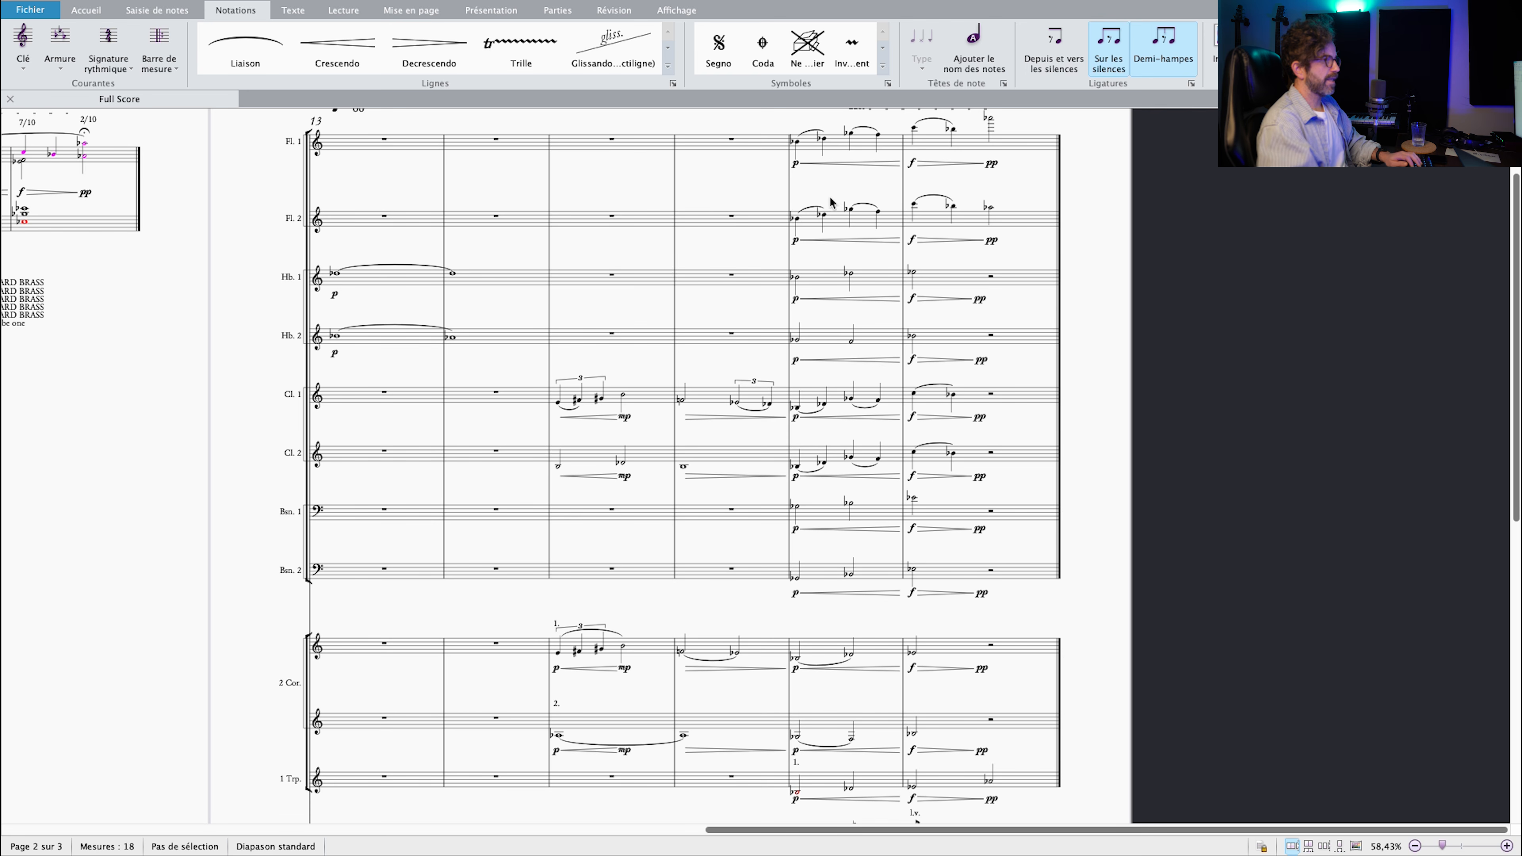
left_click_drag(828, 198, 859, 180)
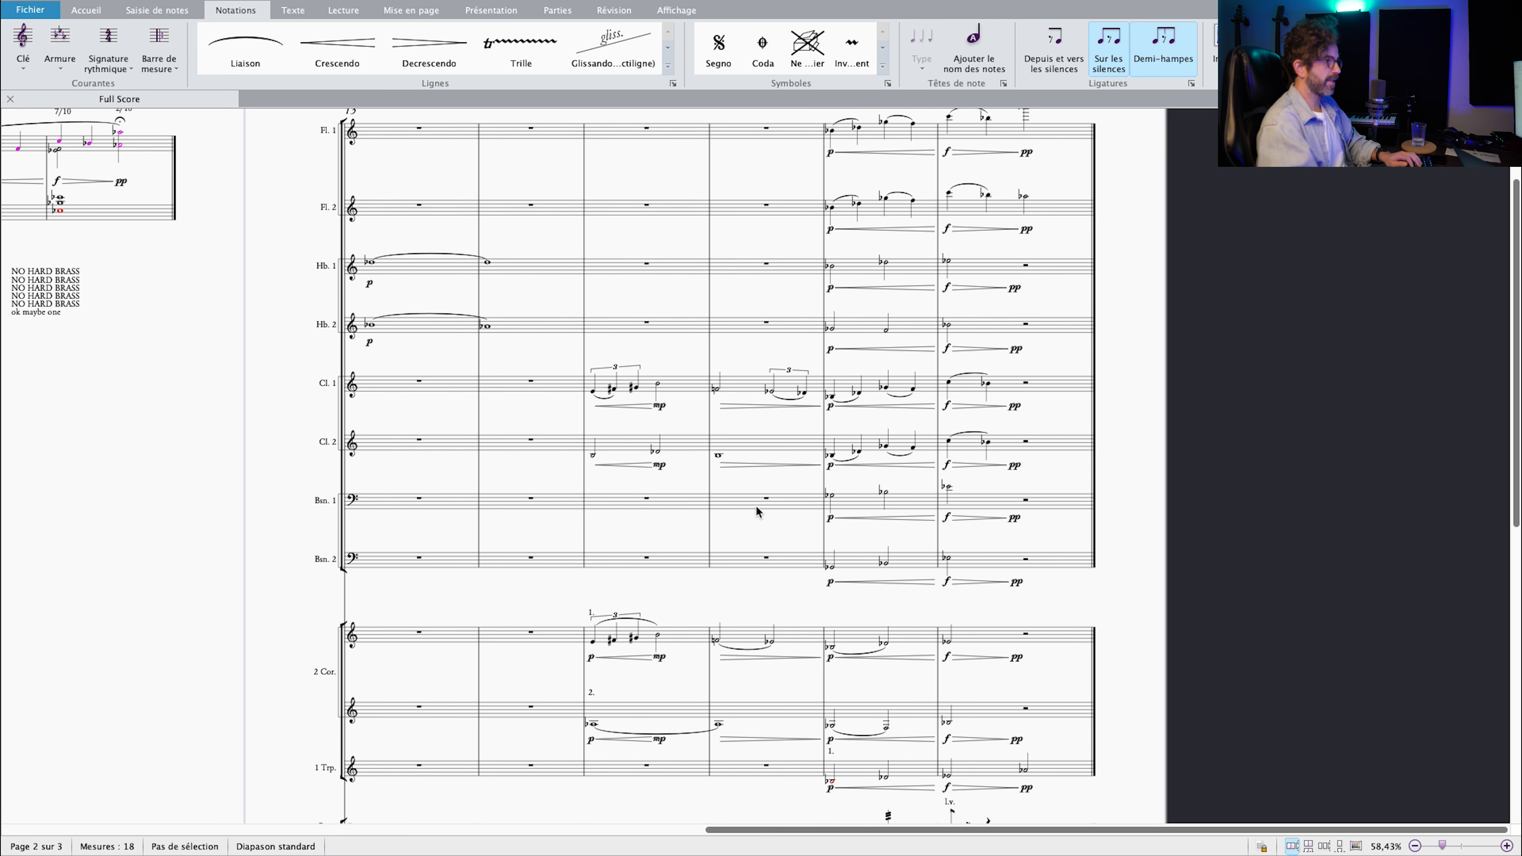
left_click_drag(785, 536, 698, 270)
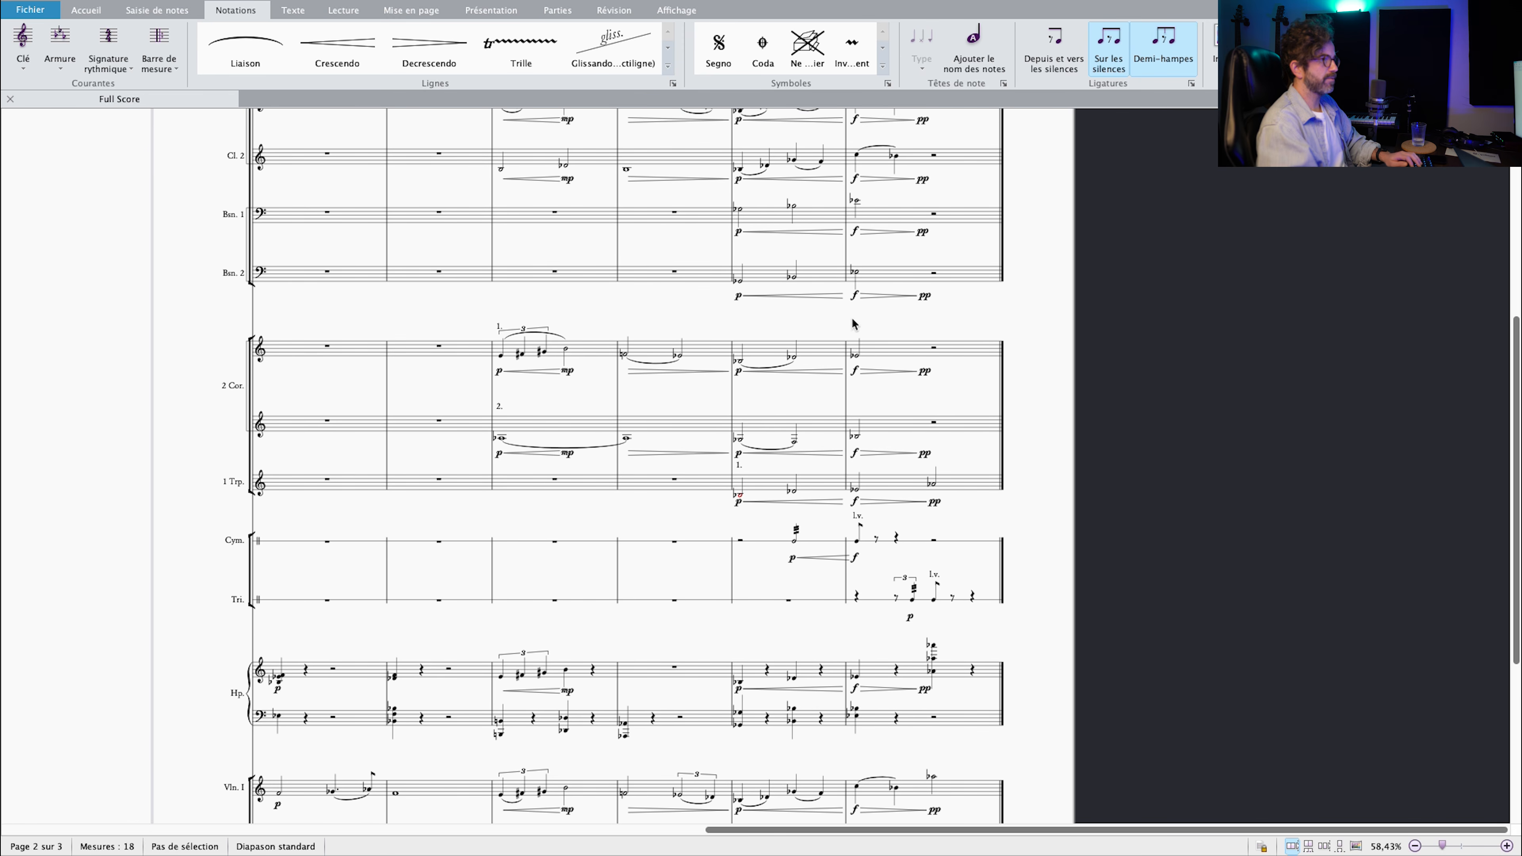
left_click_drag(823, 363, 730, 635)
scroll(676, 534, "left", 5)
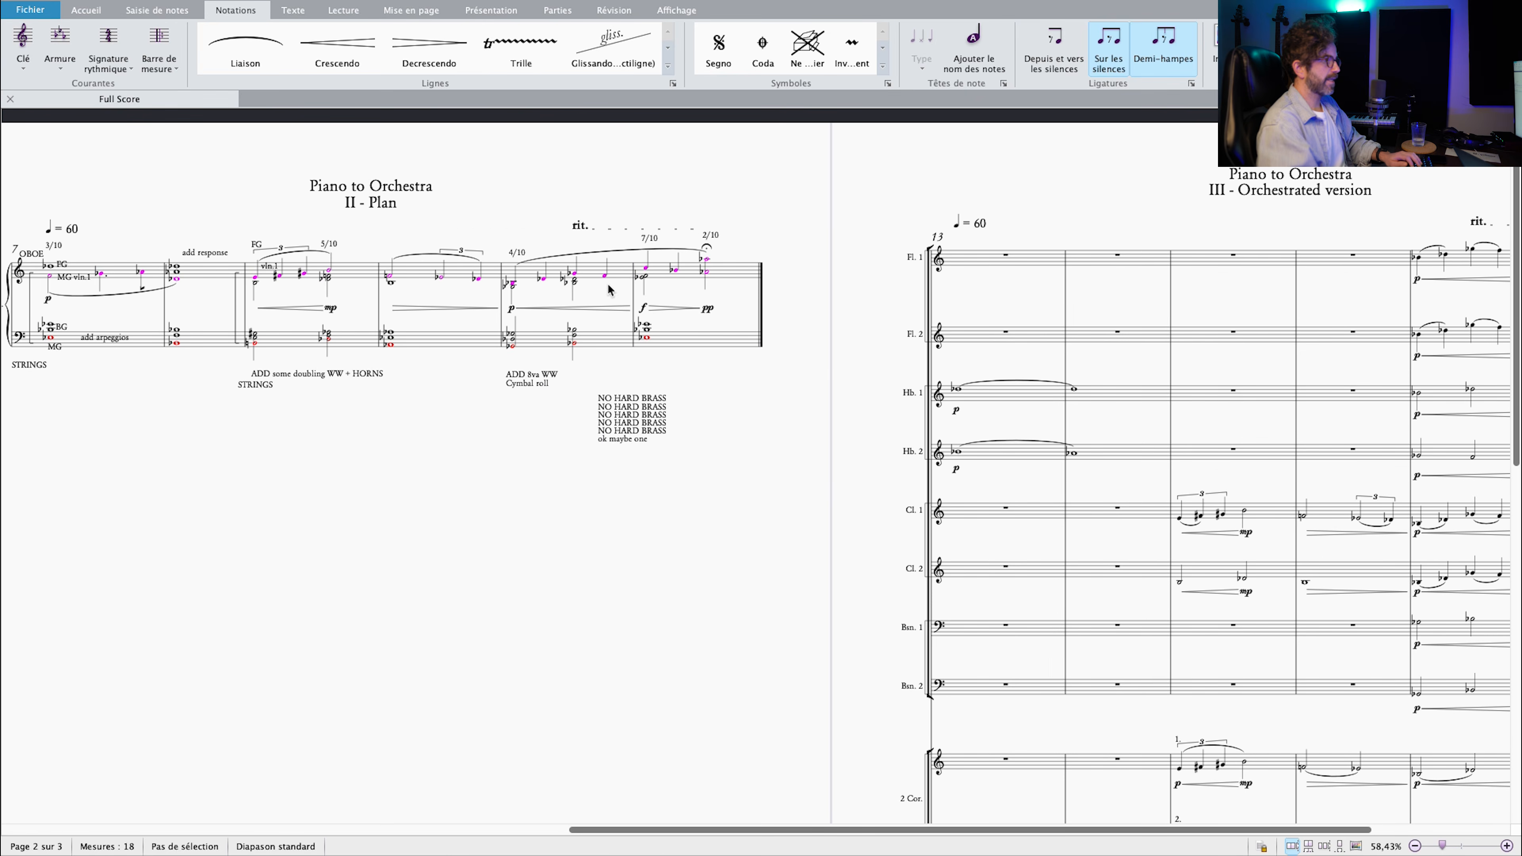
scroll(651, 243, "up", 5)
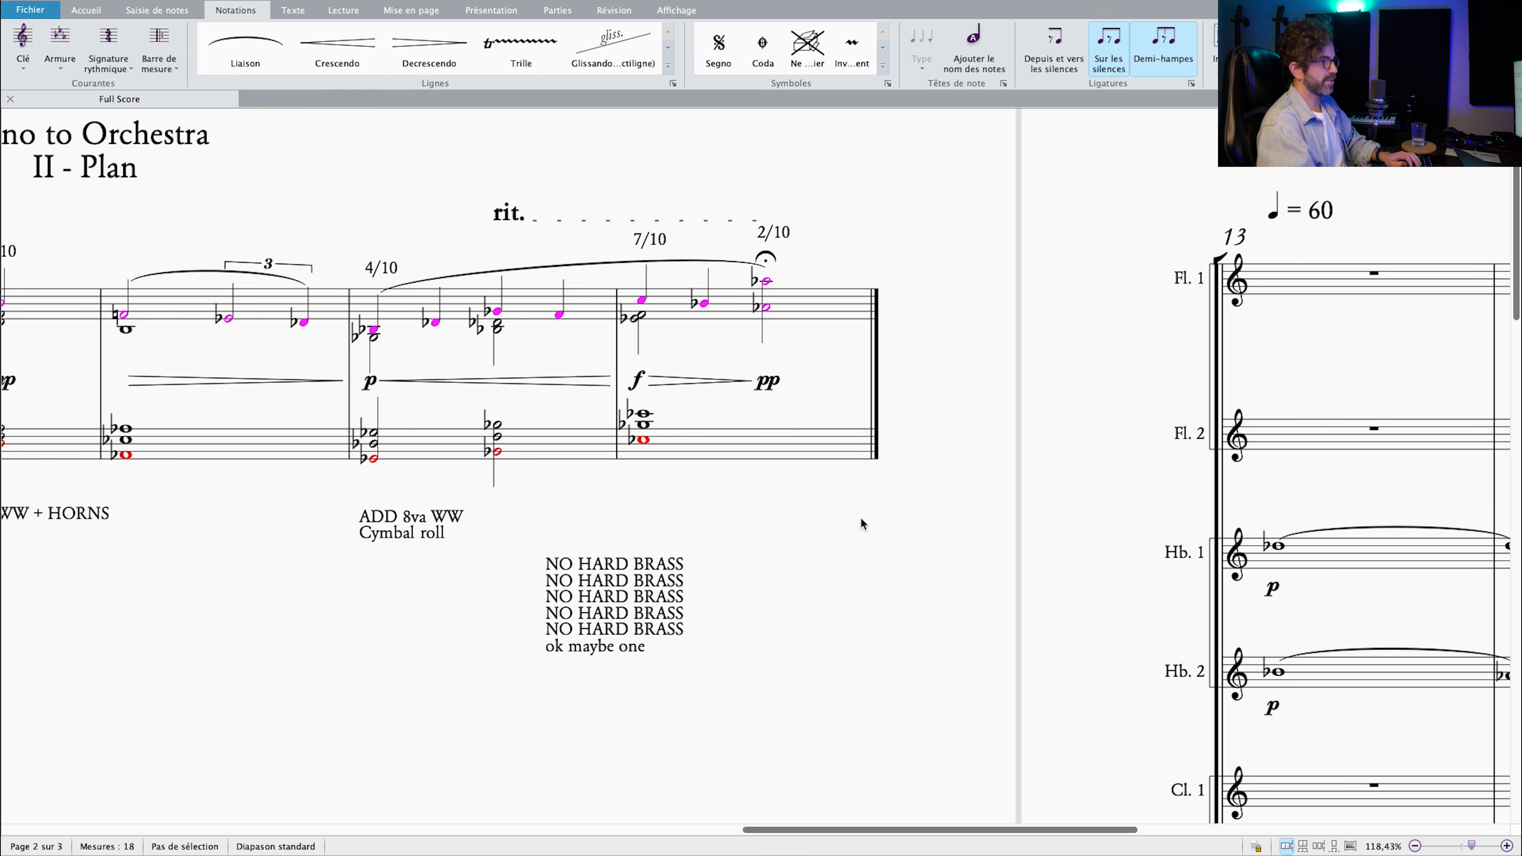
Examine bars 17 and 18 across the woodwinds, horns, trumpet, percussion, harp and strings of the orchestrated version.
scroll(860, 522, "down", 3)
left_click_drag(1452, 442, 750, 367)
scroll(966, 302, "down", 1)
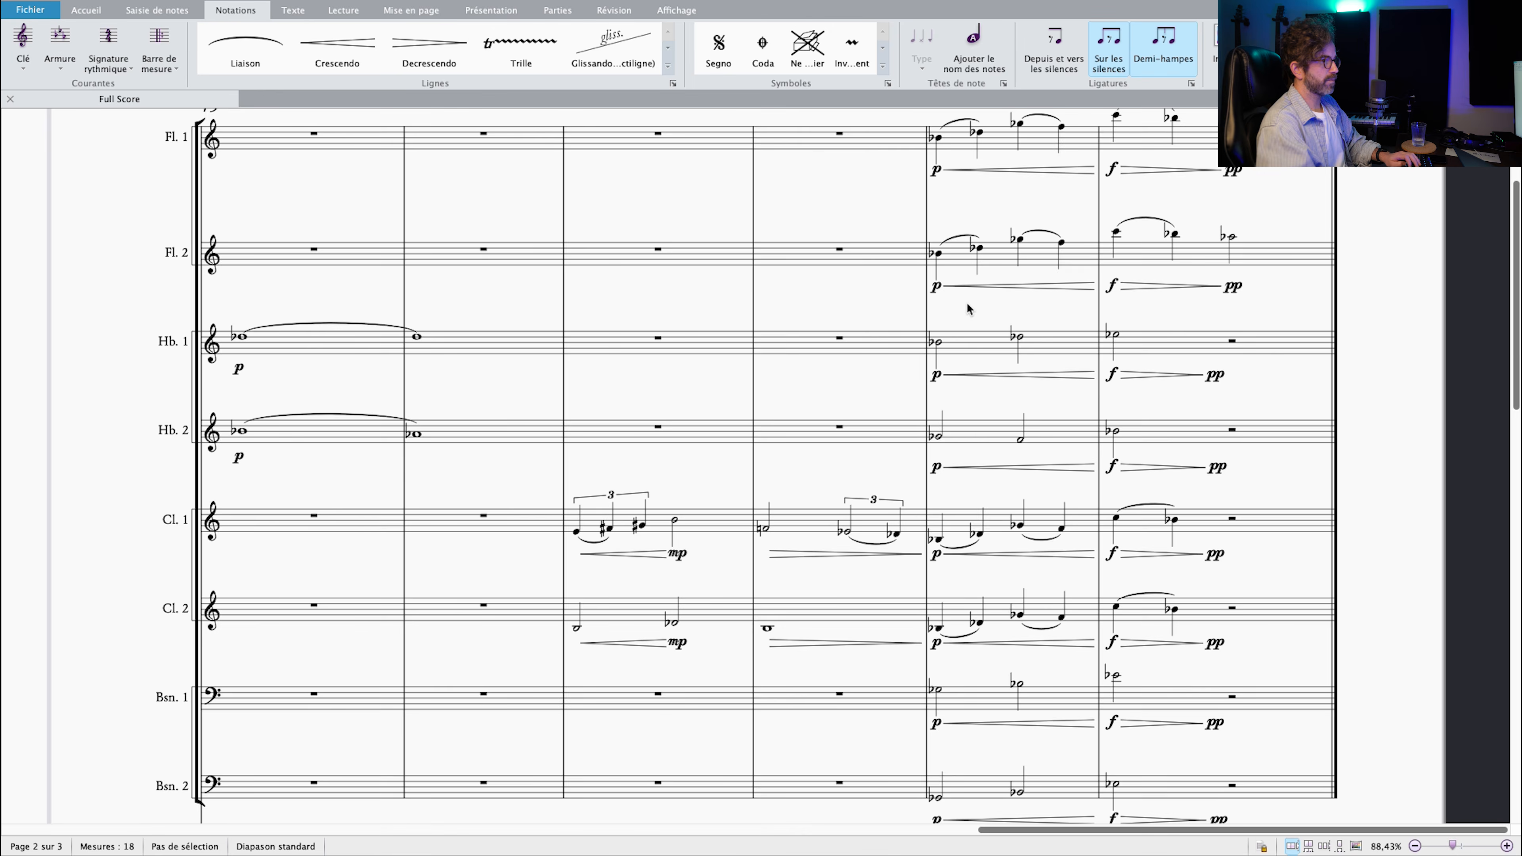
scroll(966, 309, "down", 2)
left_click_drag(960, 416, 941, 283)
scroll(923, 558, "down", 10)
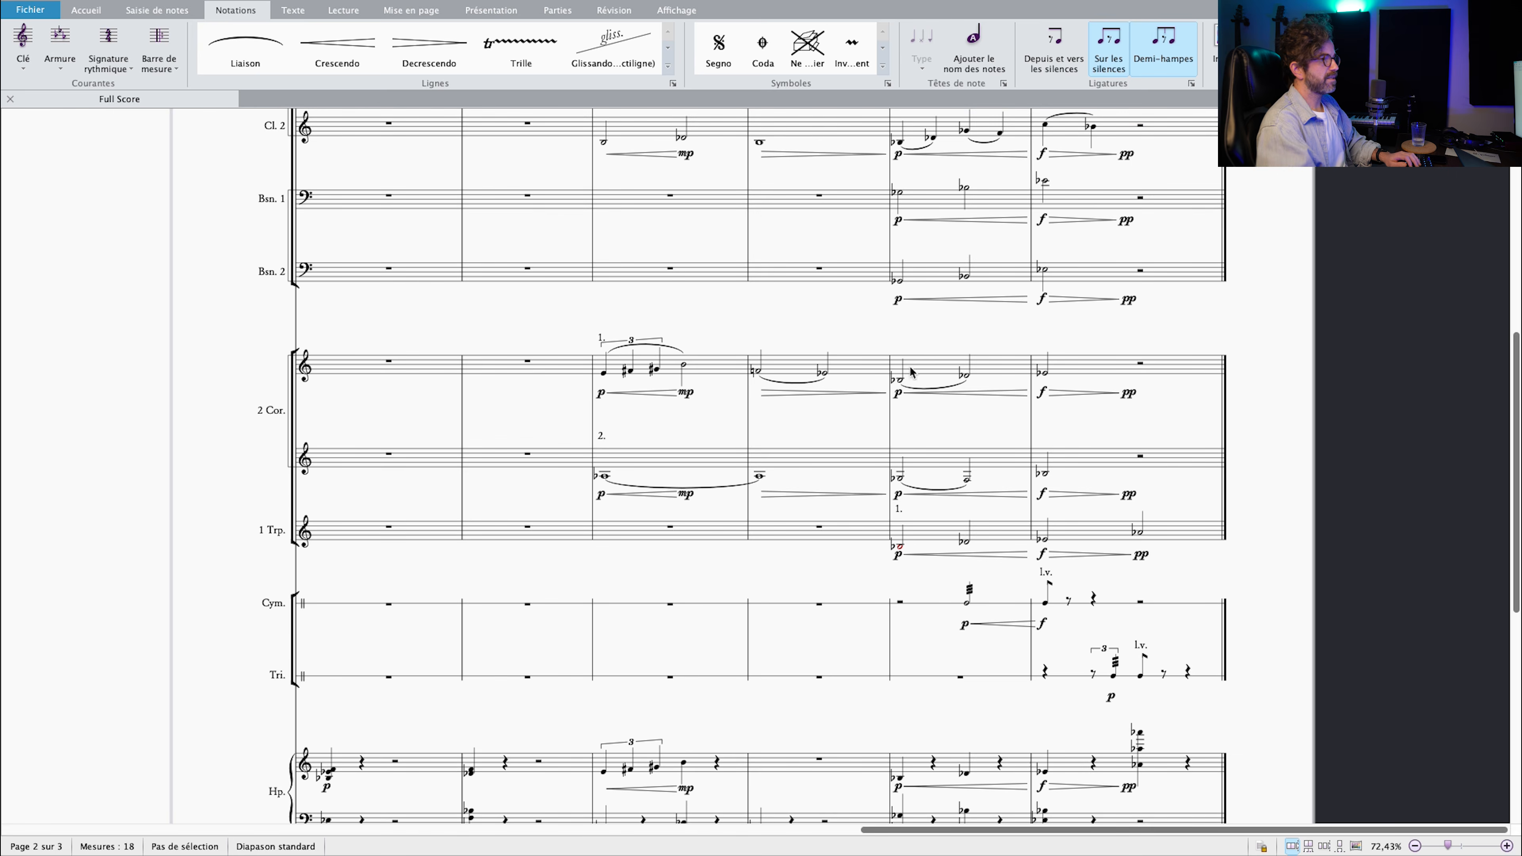
scroll(921, 559, "down", 3)
scroll(913, 657, "up", 12)
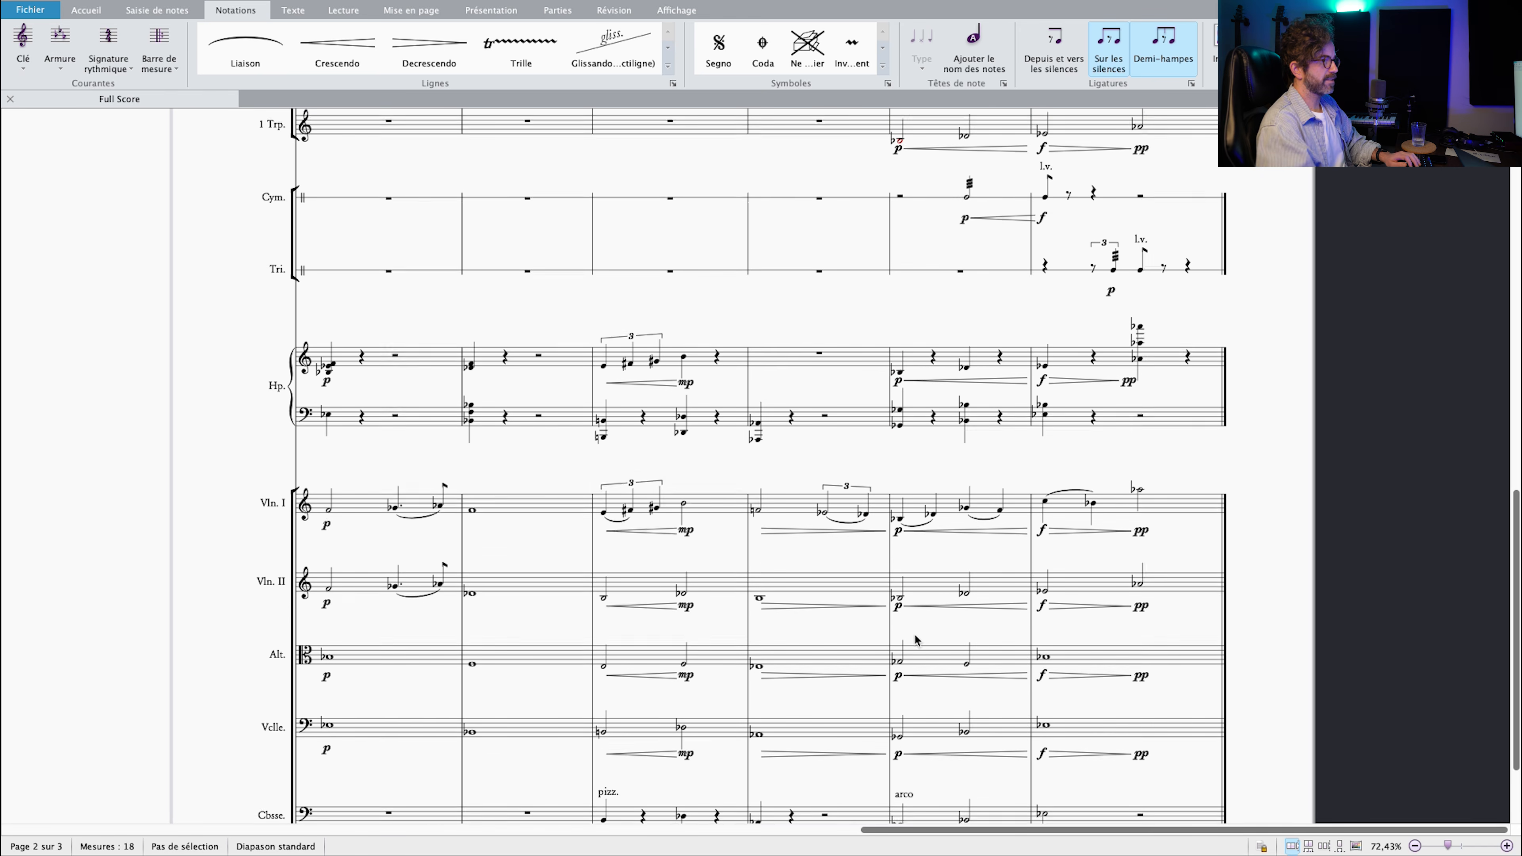
Return to the plan page and select the "NO HARD BRASS" text note under the final bars.
scroll(607, 527, "left", 13)
scroll(819, 437, "up", 4)
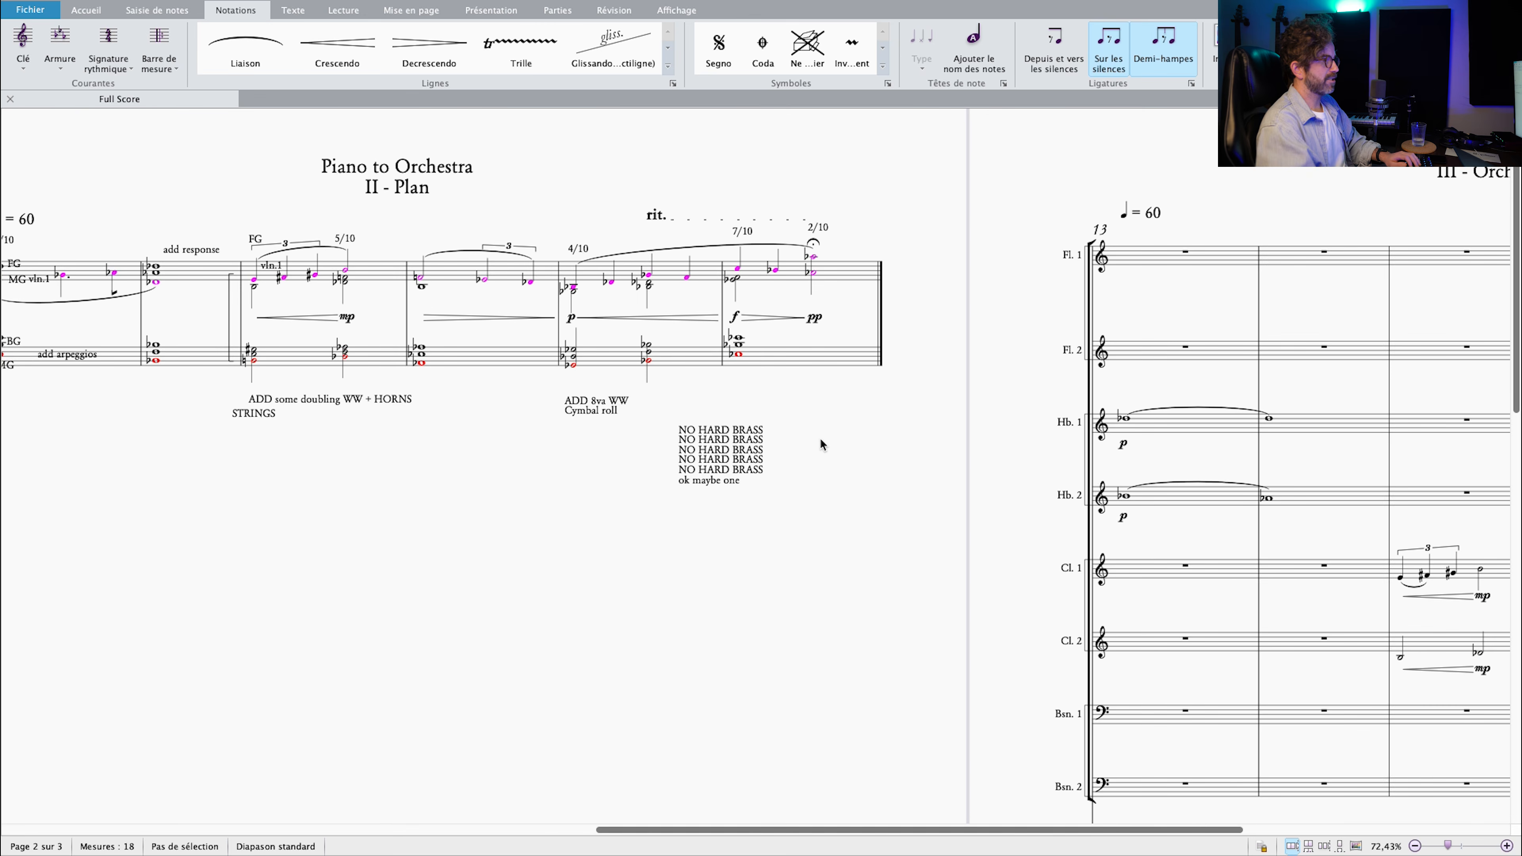
left_click(713, 447)
scroll(714, 447, "up", 4)
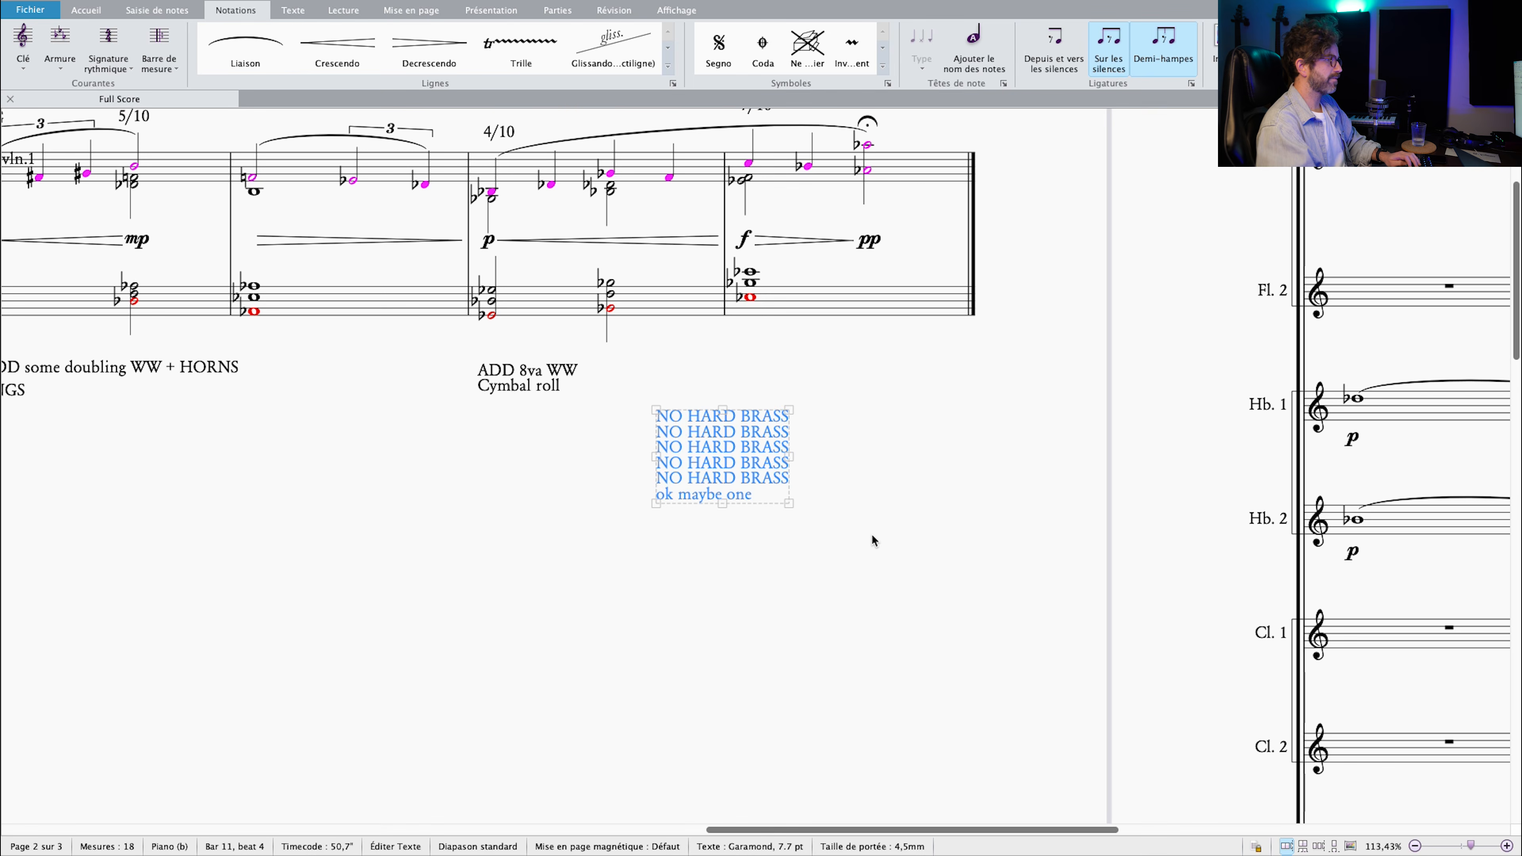
scroll(748, 189, "up", 4)
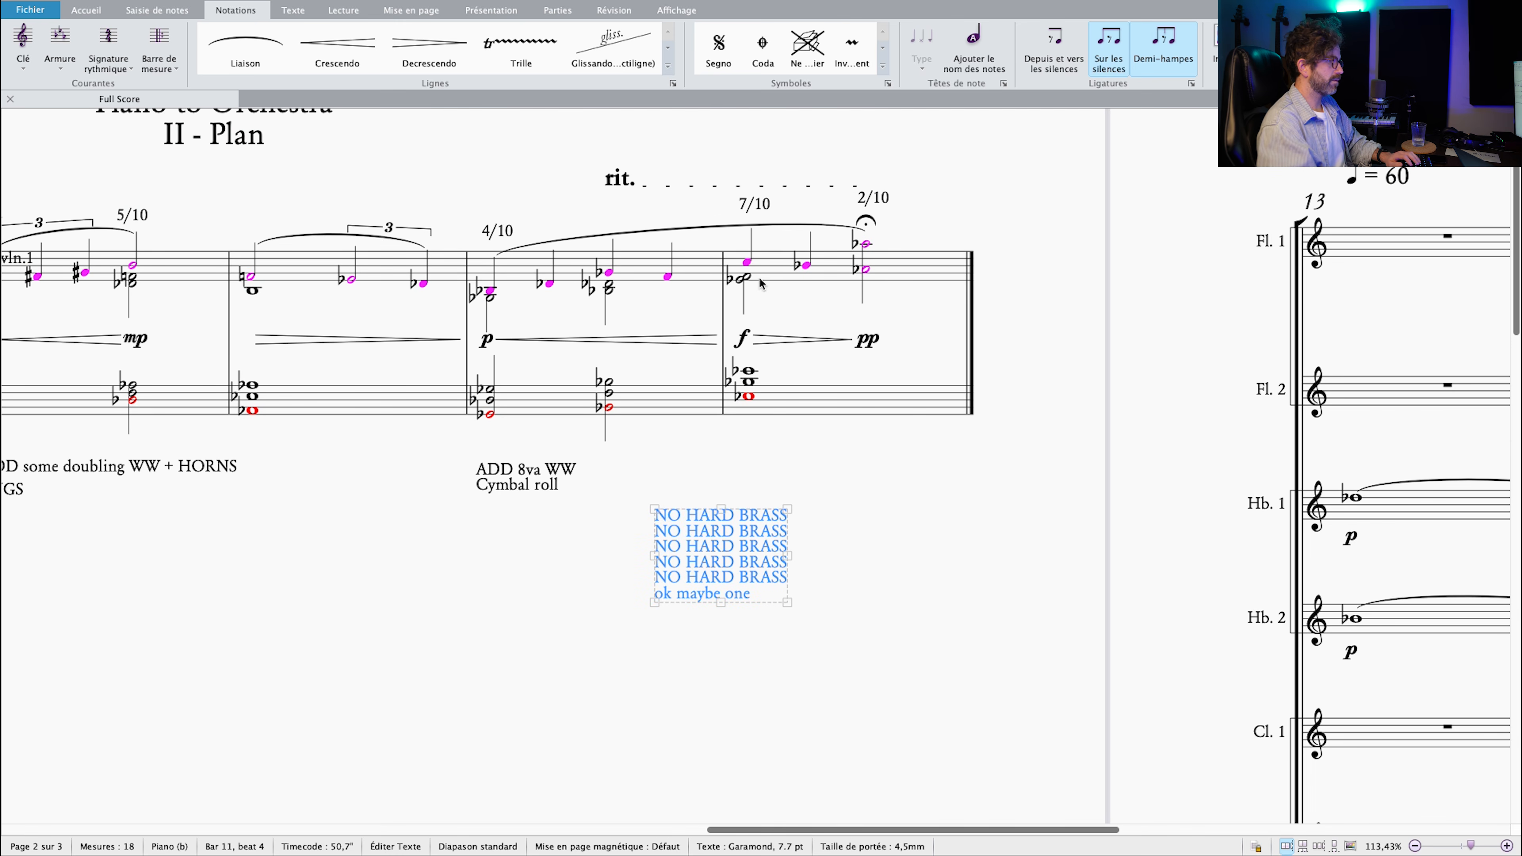
Try replacing the 7 in the last bar's 7/10 intensity marking with 10, and undo the edit.
double_click(759, 208)
left_click_drag(749, 204, 730, 202)
type("10")
key("Escape")
key("Escape")
key("ctrl+z")
key("ctrl+z")
scroll(1014, 307, "right", 20)
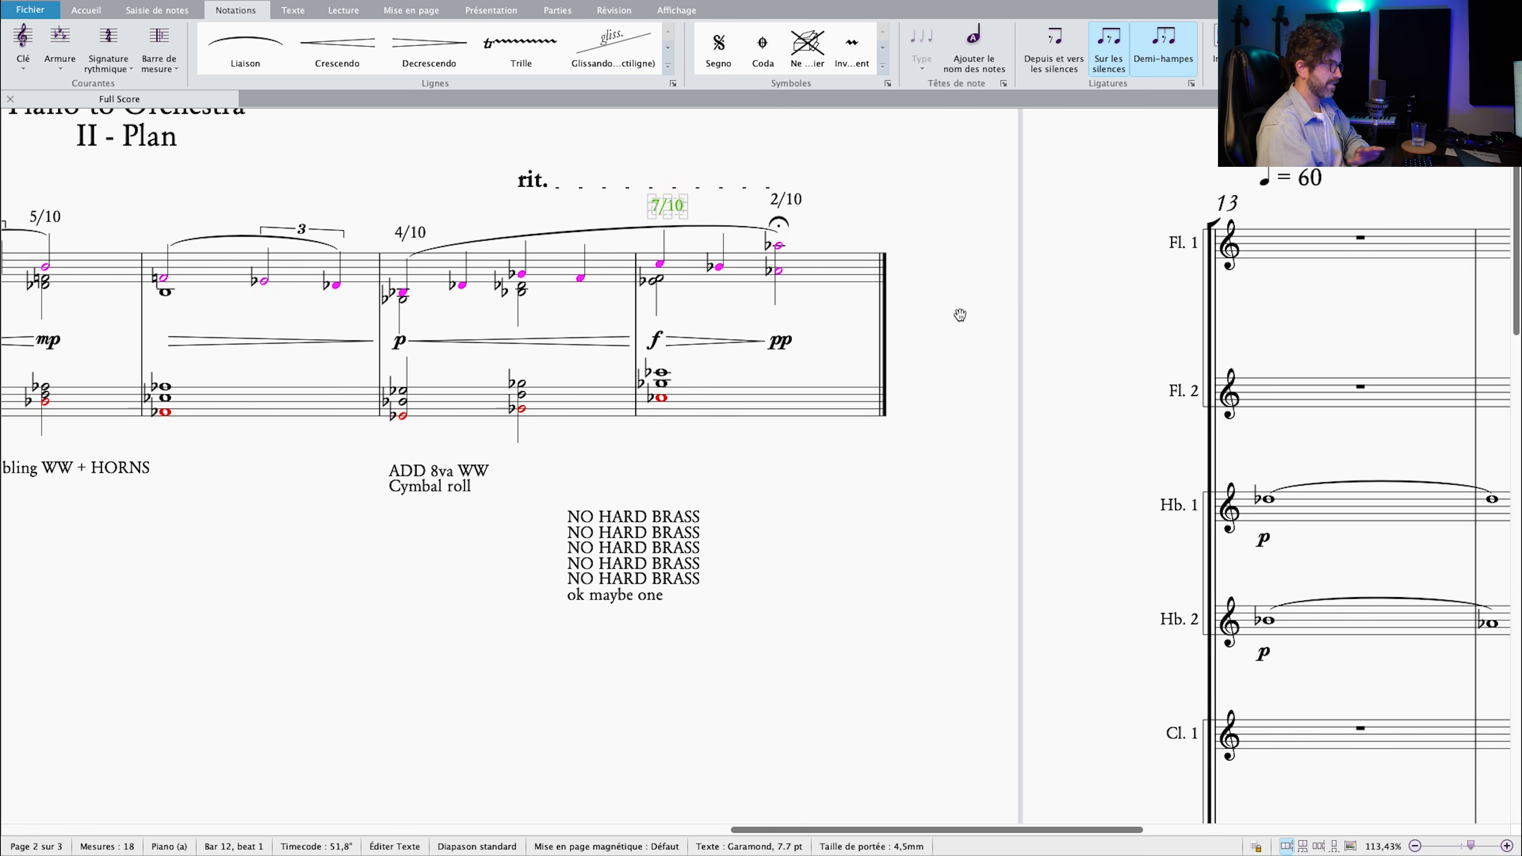
Go to the orchestrated version and examine the woodwind staves in bars 17 and 18, selecting the first flute's bar 17.
scroll(899, 335, "down", 3)
left_click(835, 363)
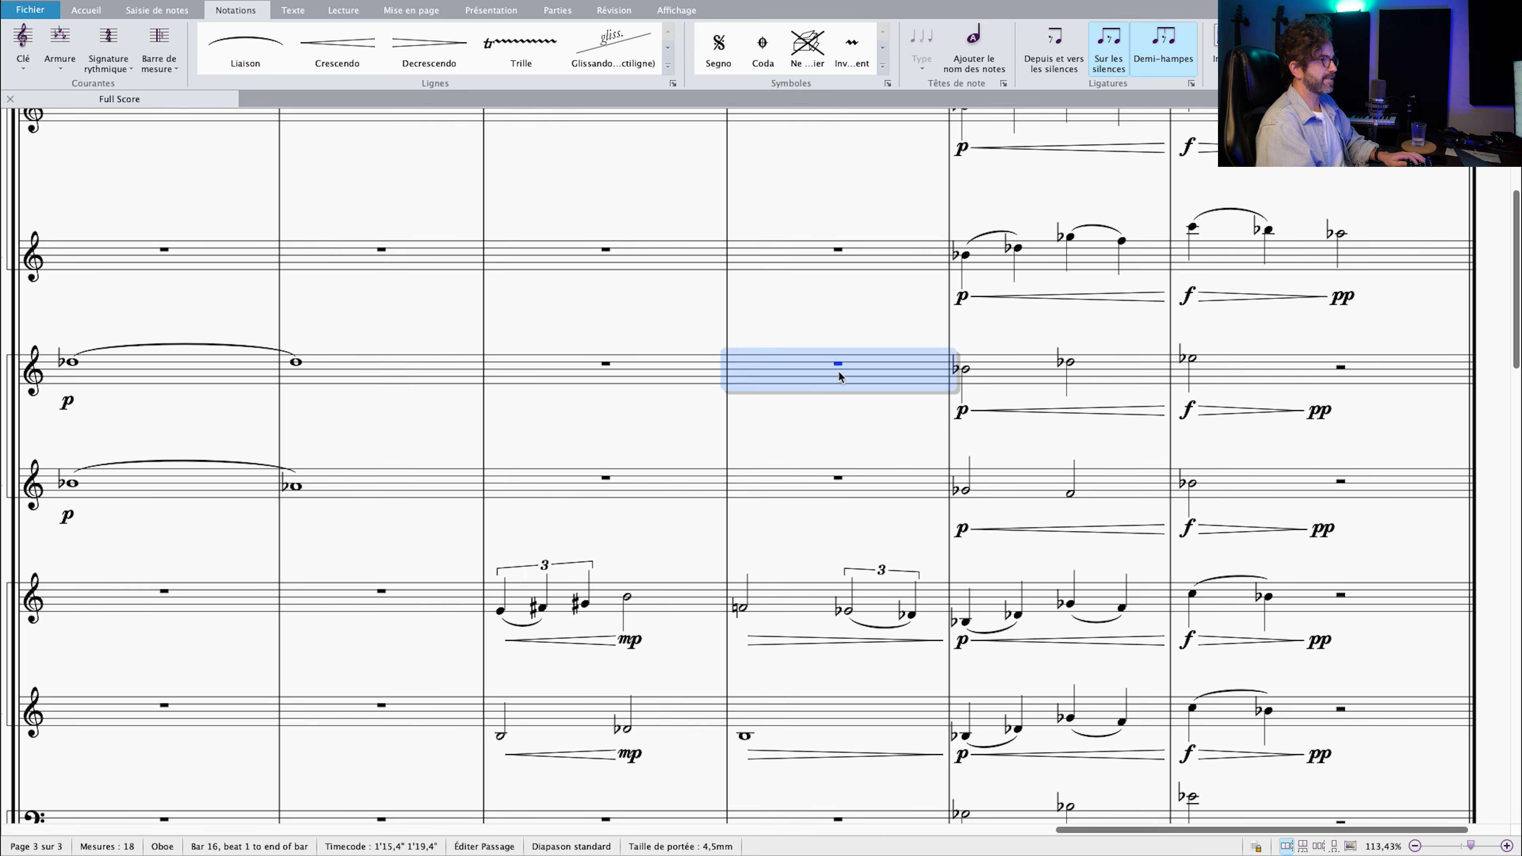
scroll(834, 396, "down", 3)
left_click(986, 160)
scroll(986, 161, "down", 2)
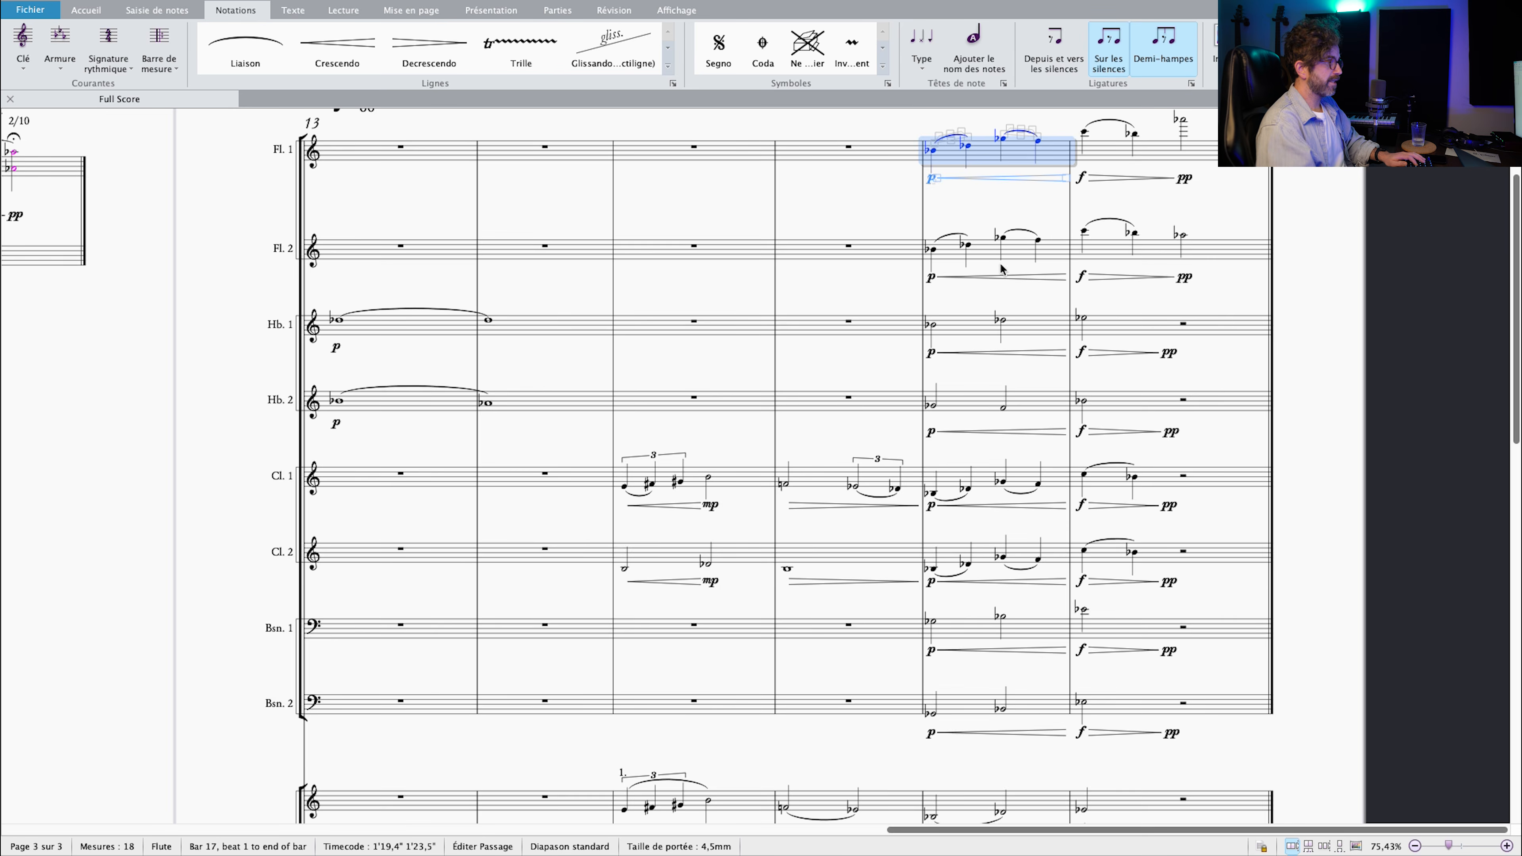
Select bar 17 in the horn, trumpet and cymbal staves in turn to examine the brass and percussion writing.
scroll(1141, 602, "down", 4)
left_click(1037, 522)
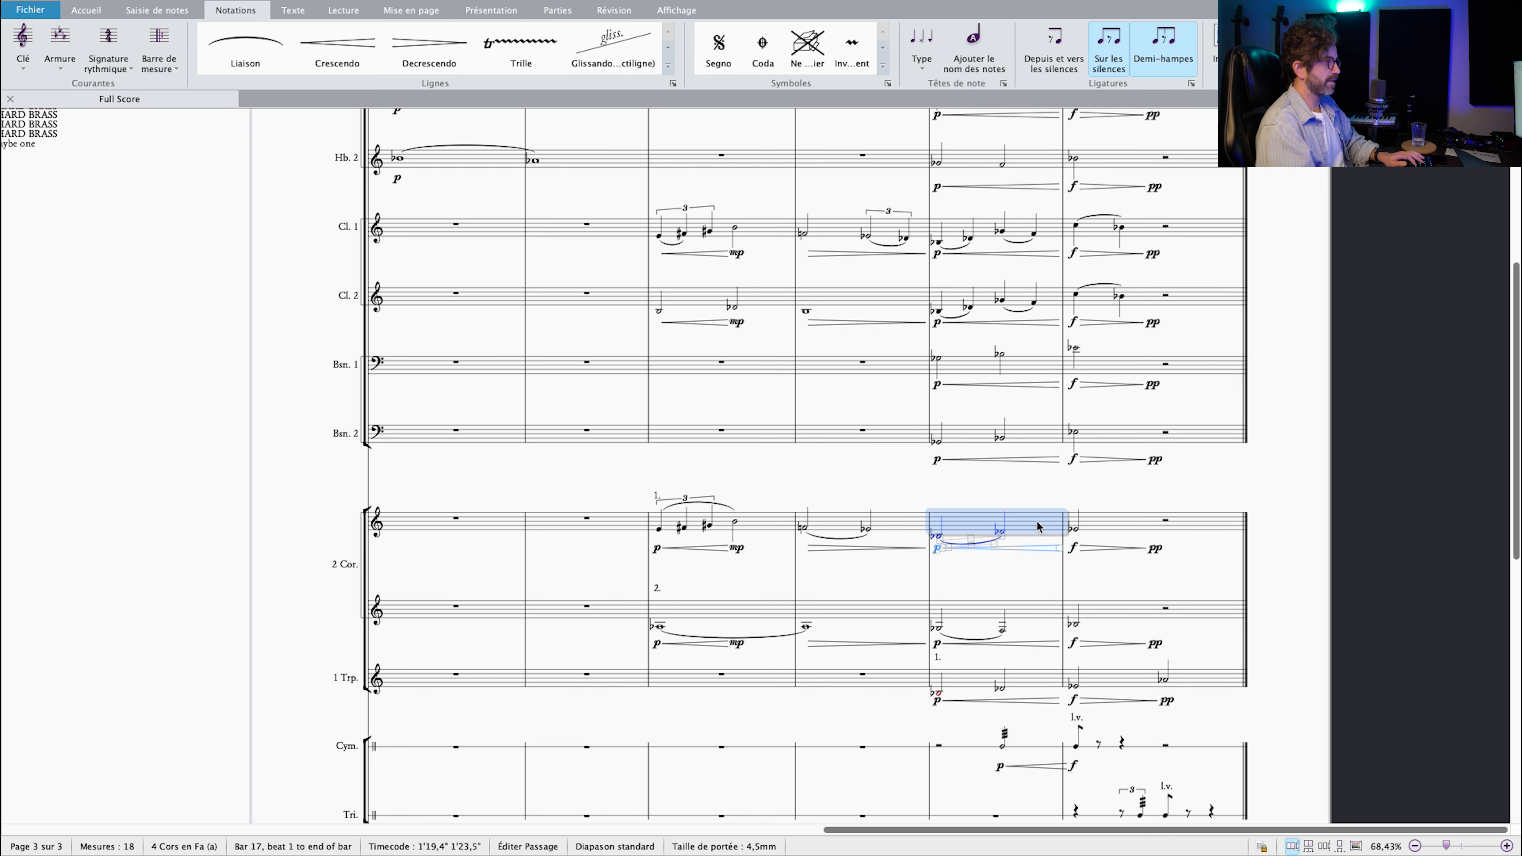
left_click(1141, 609, "shift")
left_click(1010, 684)
scroll(1012, 665, "down", 6)
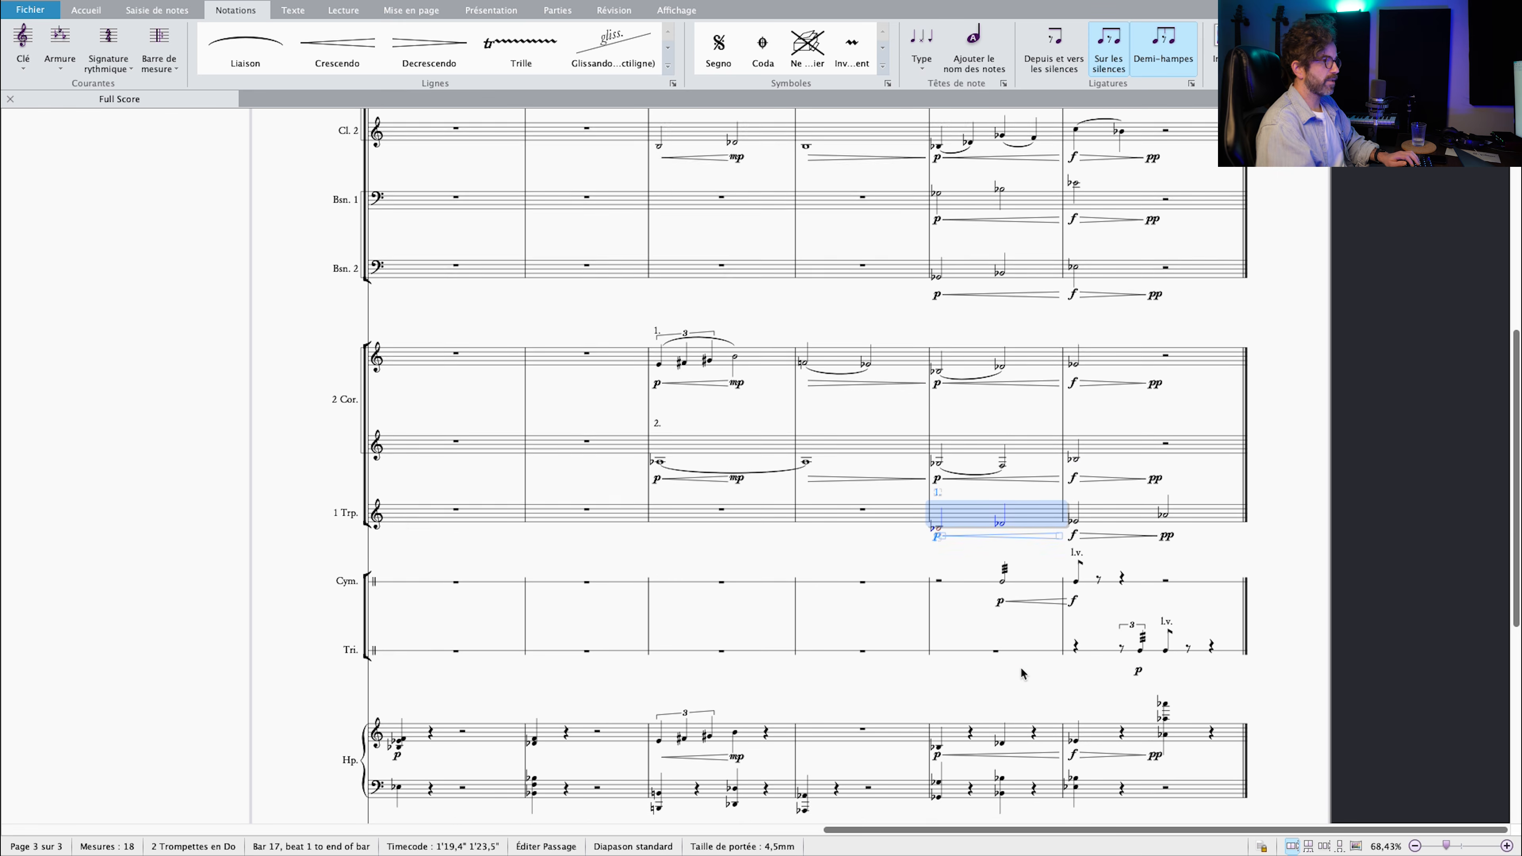
left_click(1037, 432)
scroll(1038, 432, "up", 3)
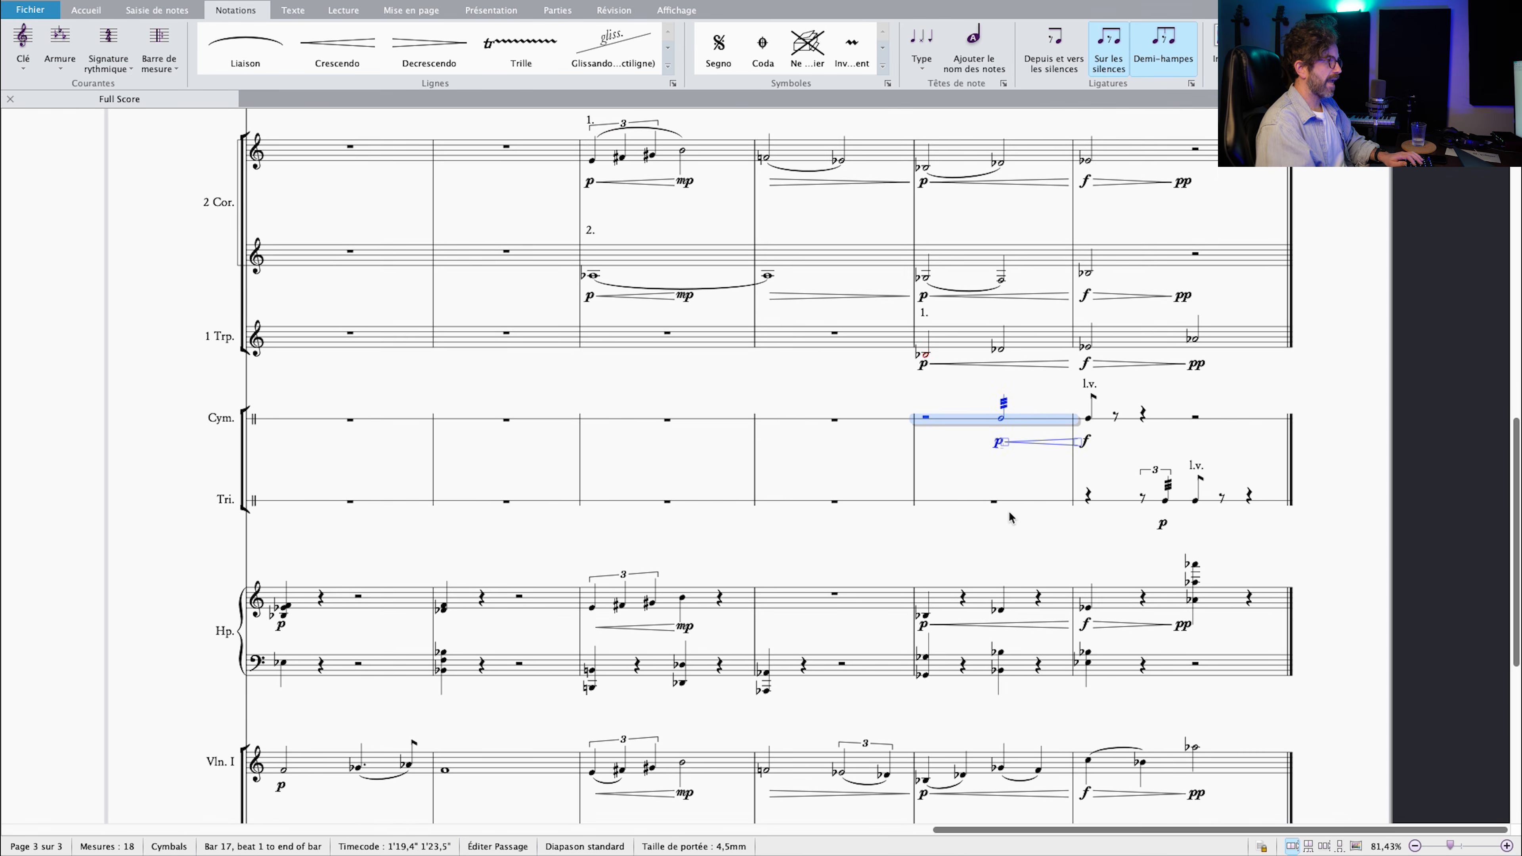
Examine the harp and string parts in bars 17 and 18, down to the double bass's final bar.
scroll(993, 320, "down", 3)
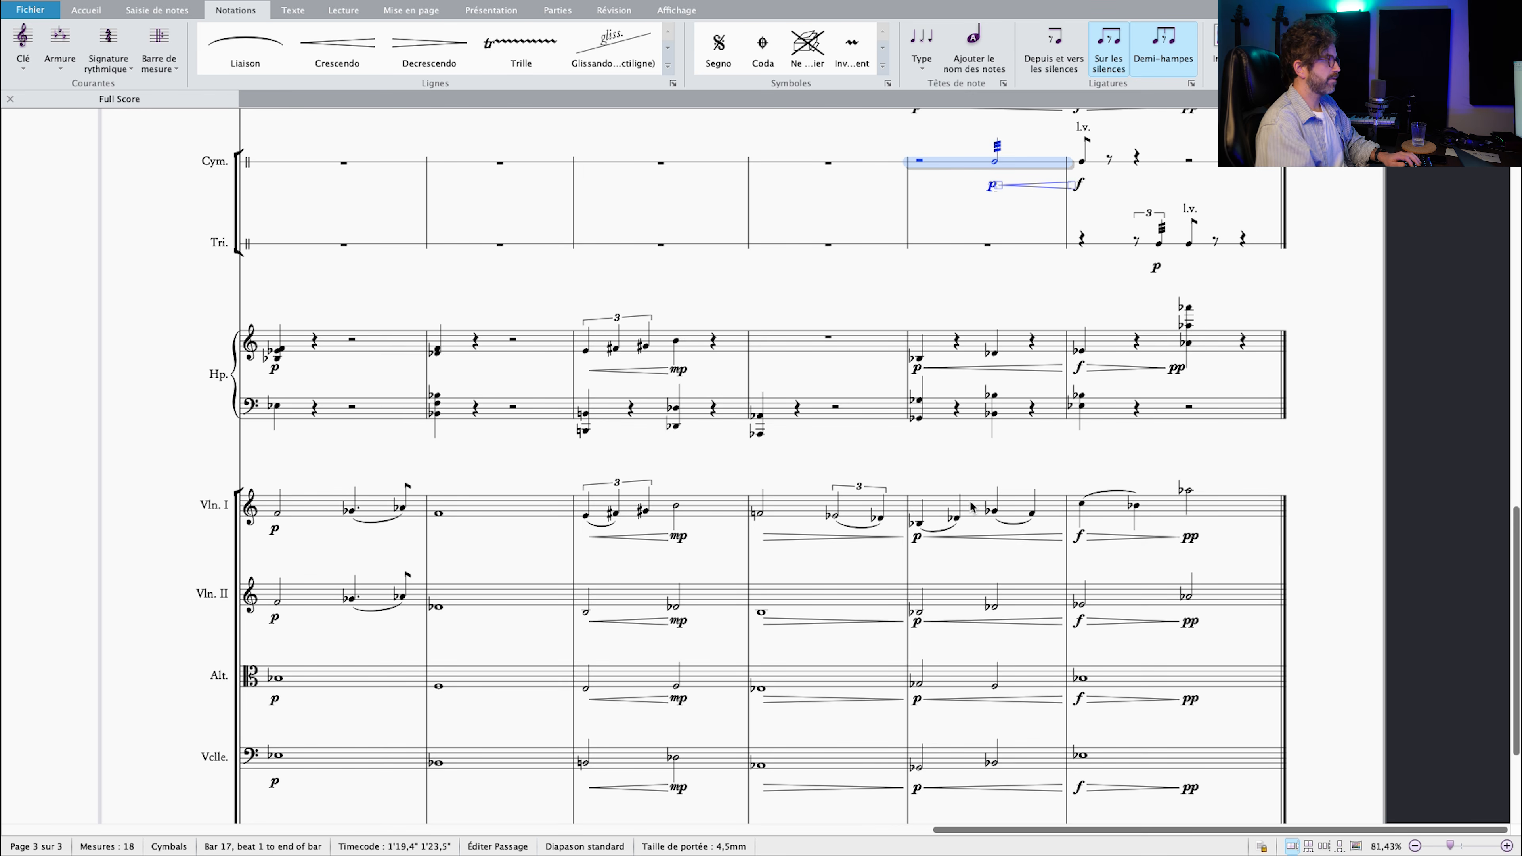
left_click_drag(935, 437, 921, 293)
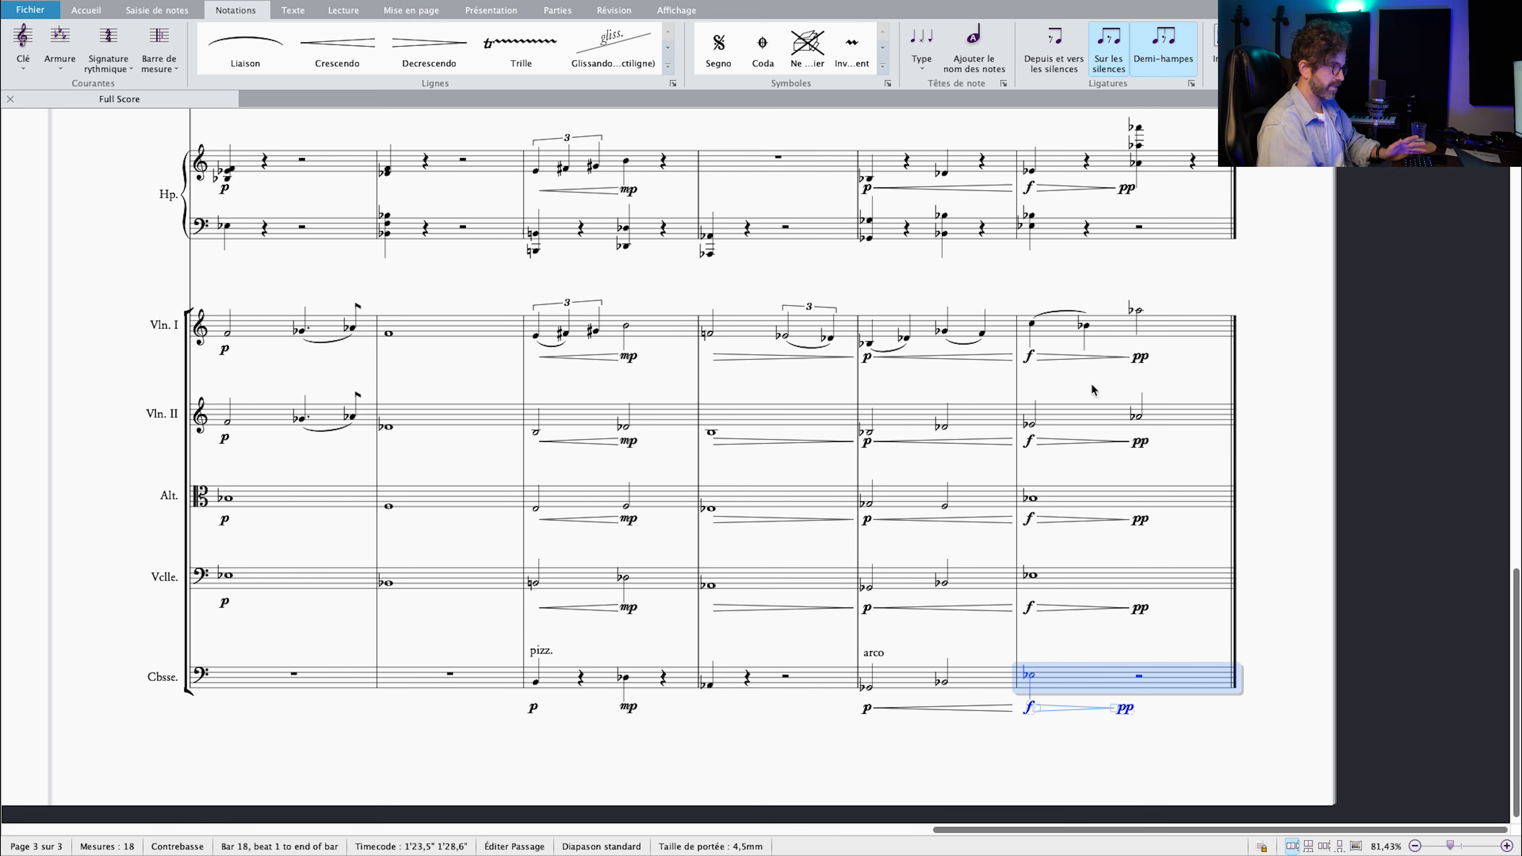
left_click_drag(1092, 393, 1053, 400)
Select the second flute's bar 17 and compare it with the plan's "ADD 8va WW" note.
left_click(852, 420)
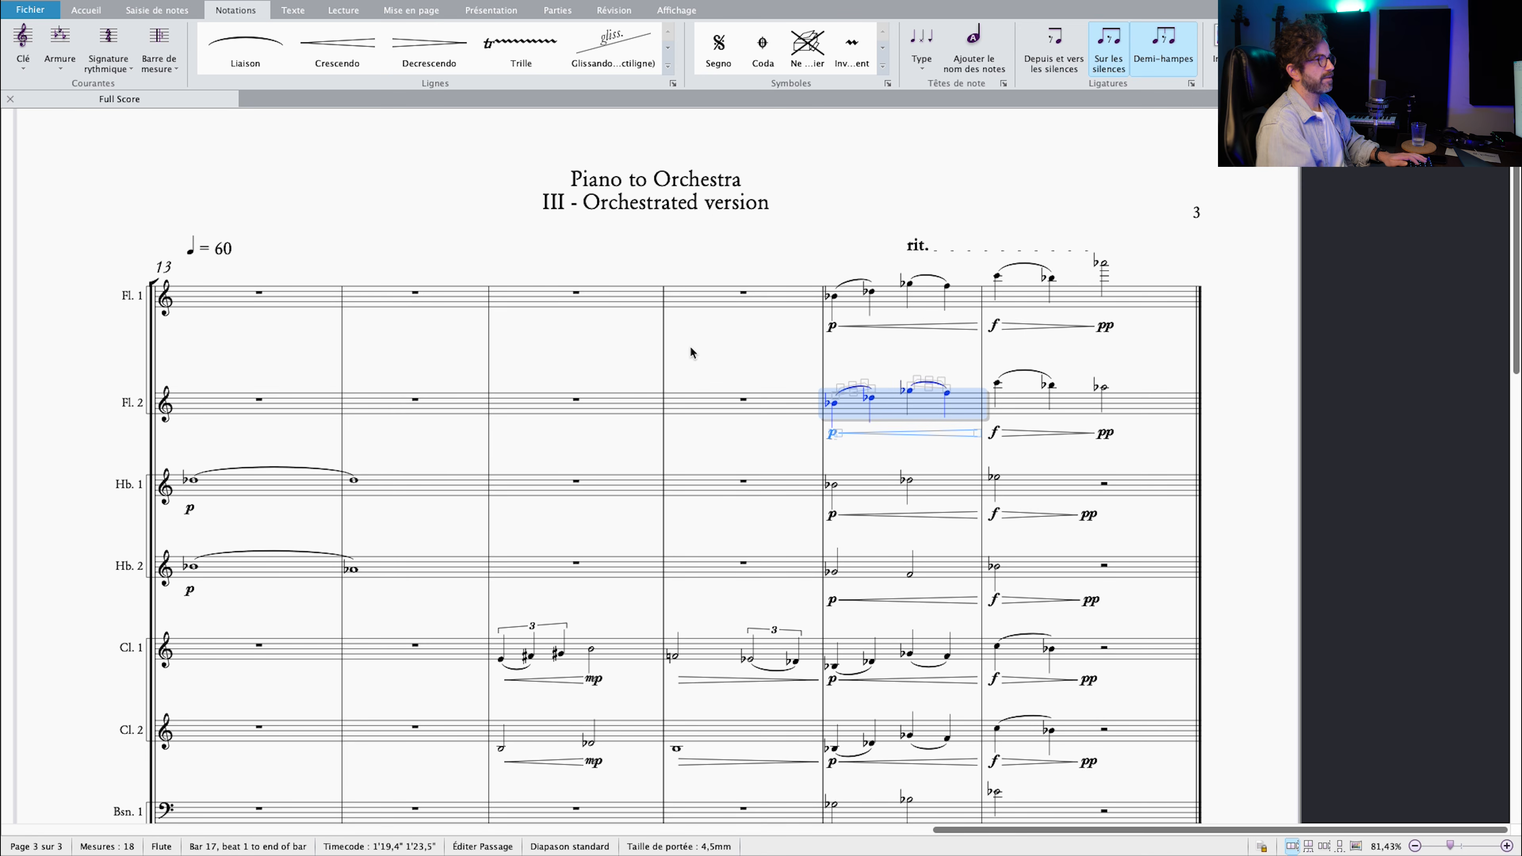
left_click_drag(691, 347, 909, 350)
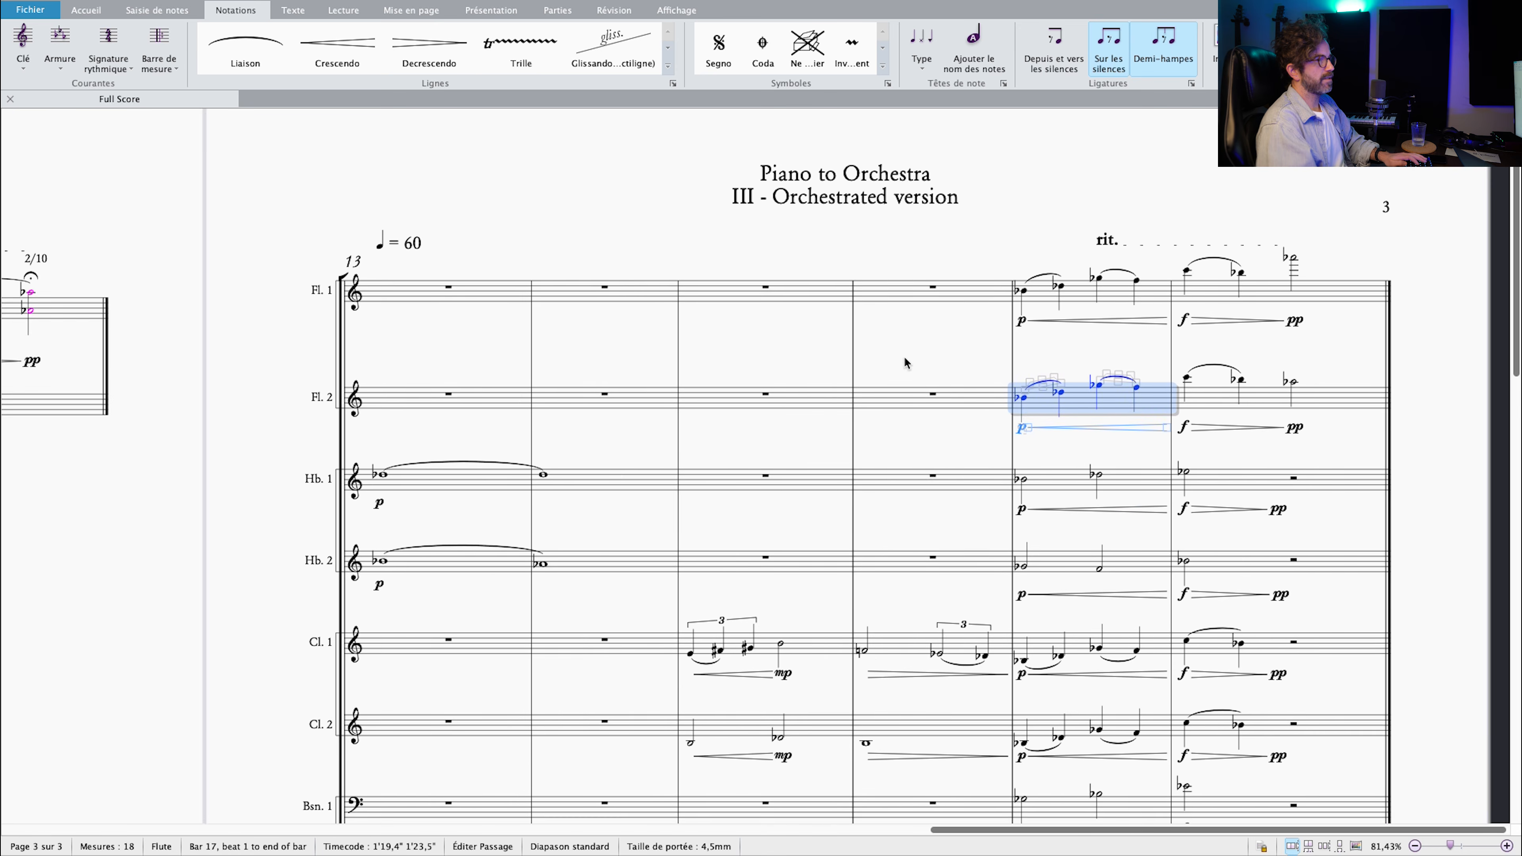
key("super+minus")
left_click_drag(67, 405, 507, 383)
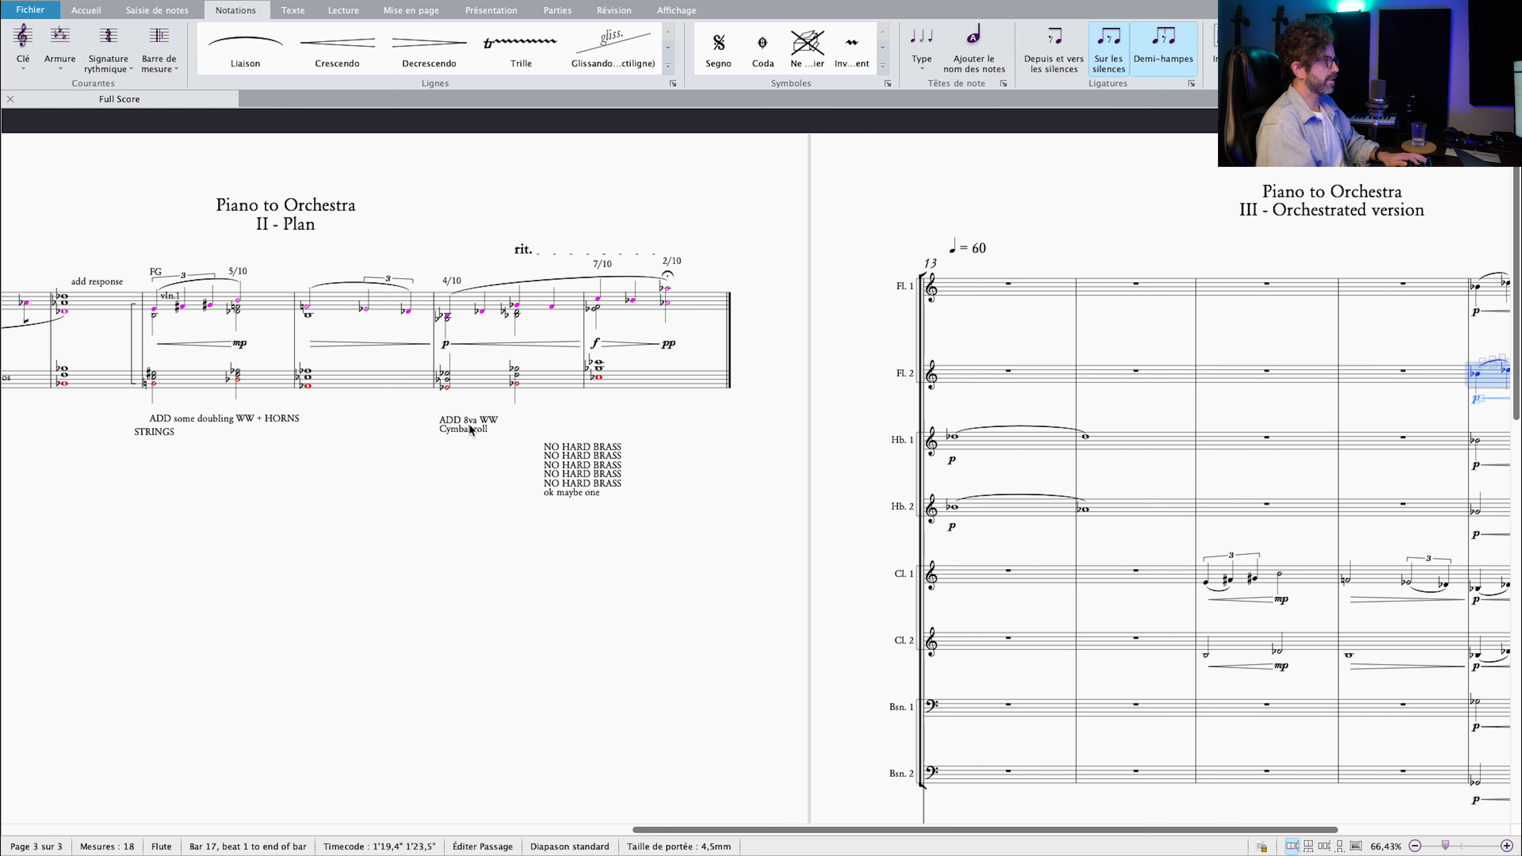
left_click_drag(675, 446, 424, 440)
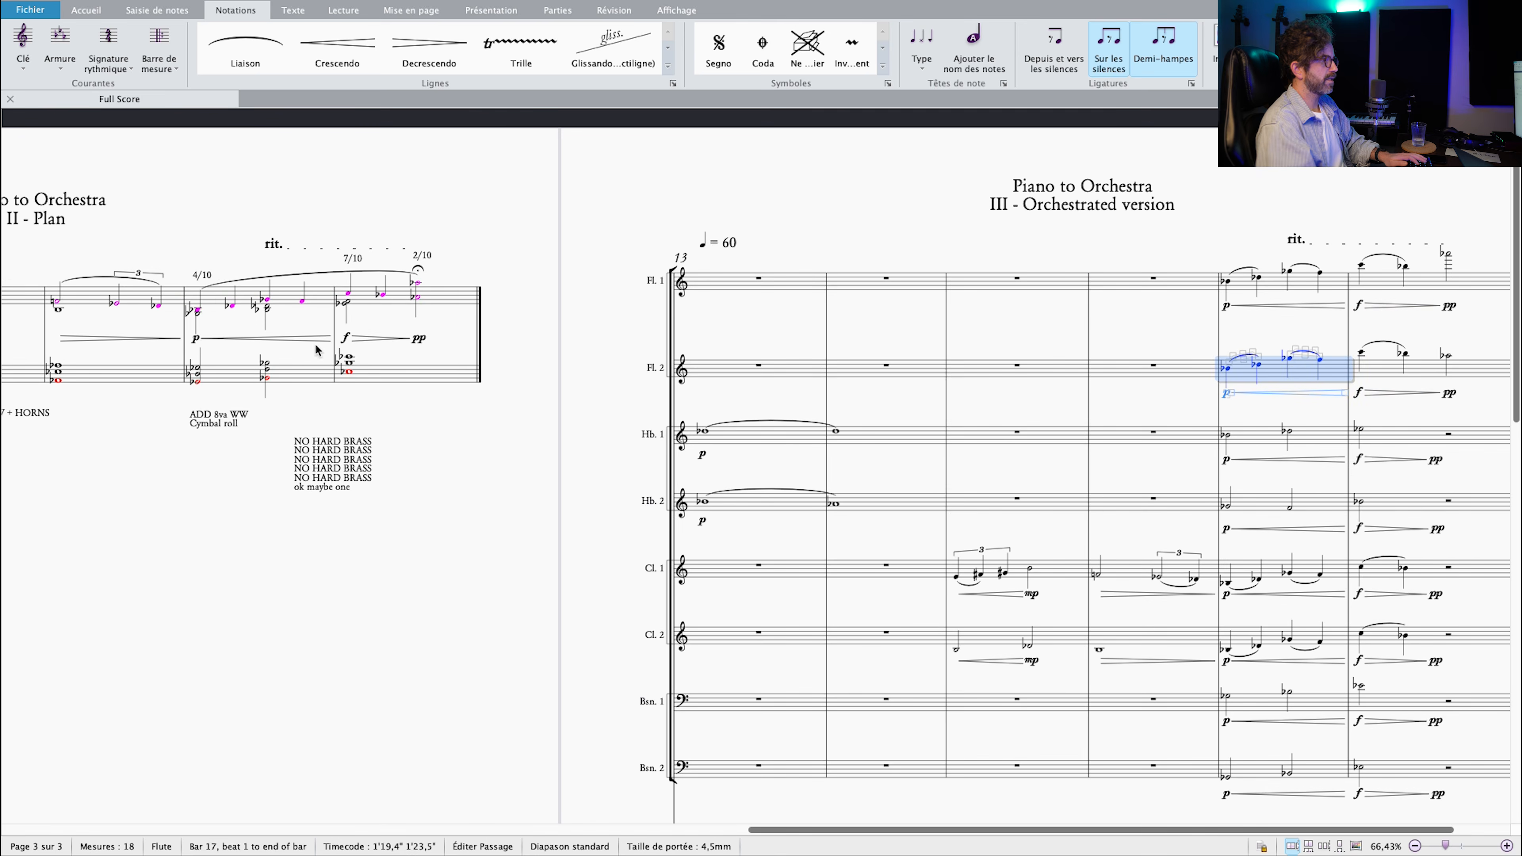
Compare the plan's melody in bar 17 with the first flute's line in the same bar of the orchestrated version.
left_click(212, 299)
key("super+plus")
key("super+plus")
key("Escape")
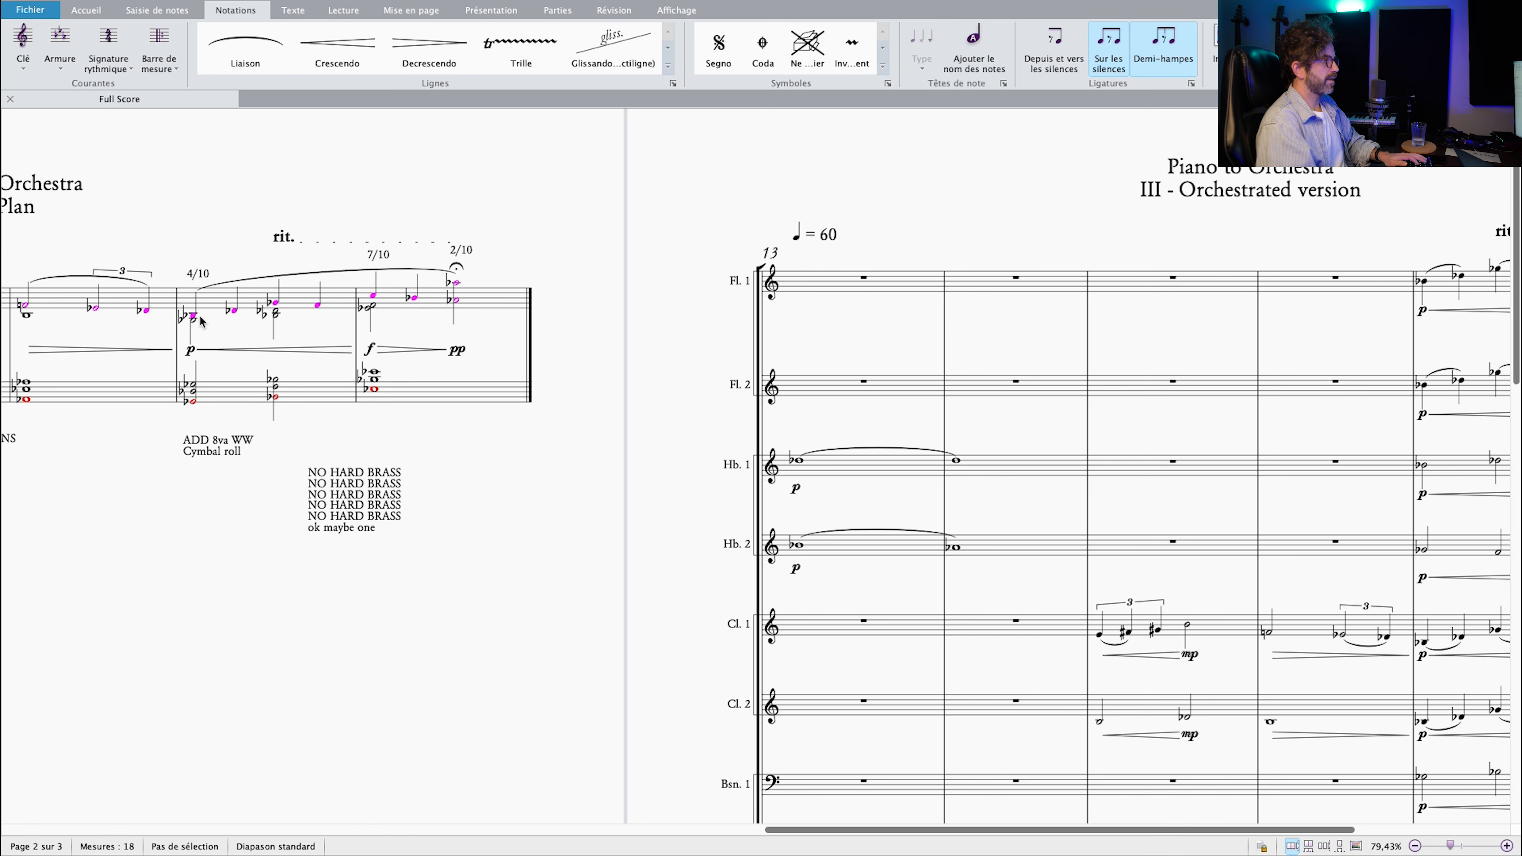
left_click_drag(226, 334, 25, 326)
left_click(1250, 280)
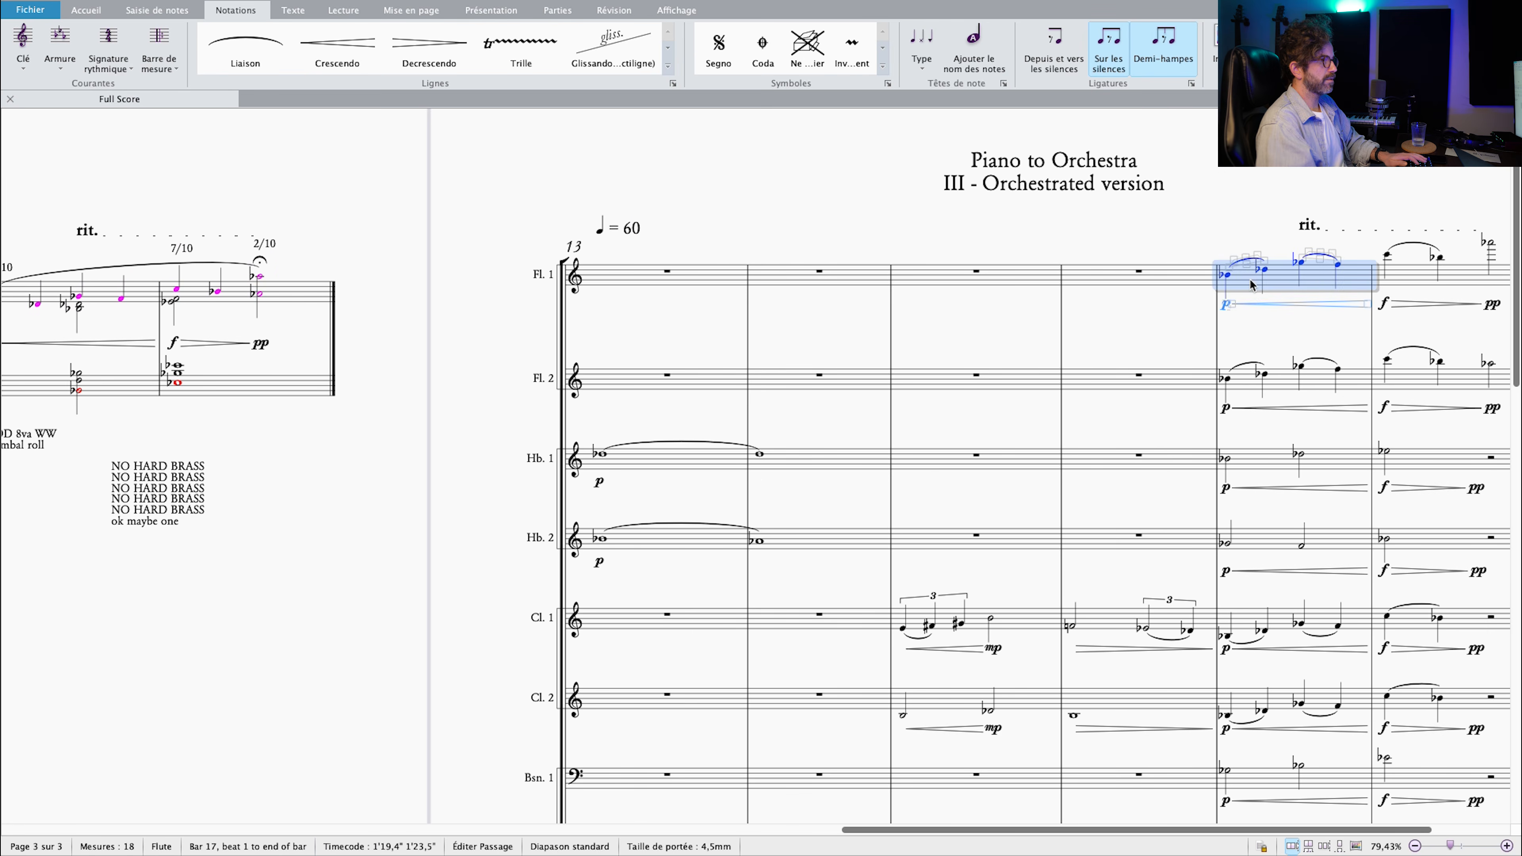
scroll(1239, 337, "down", 3)
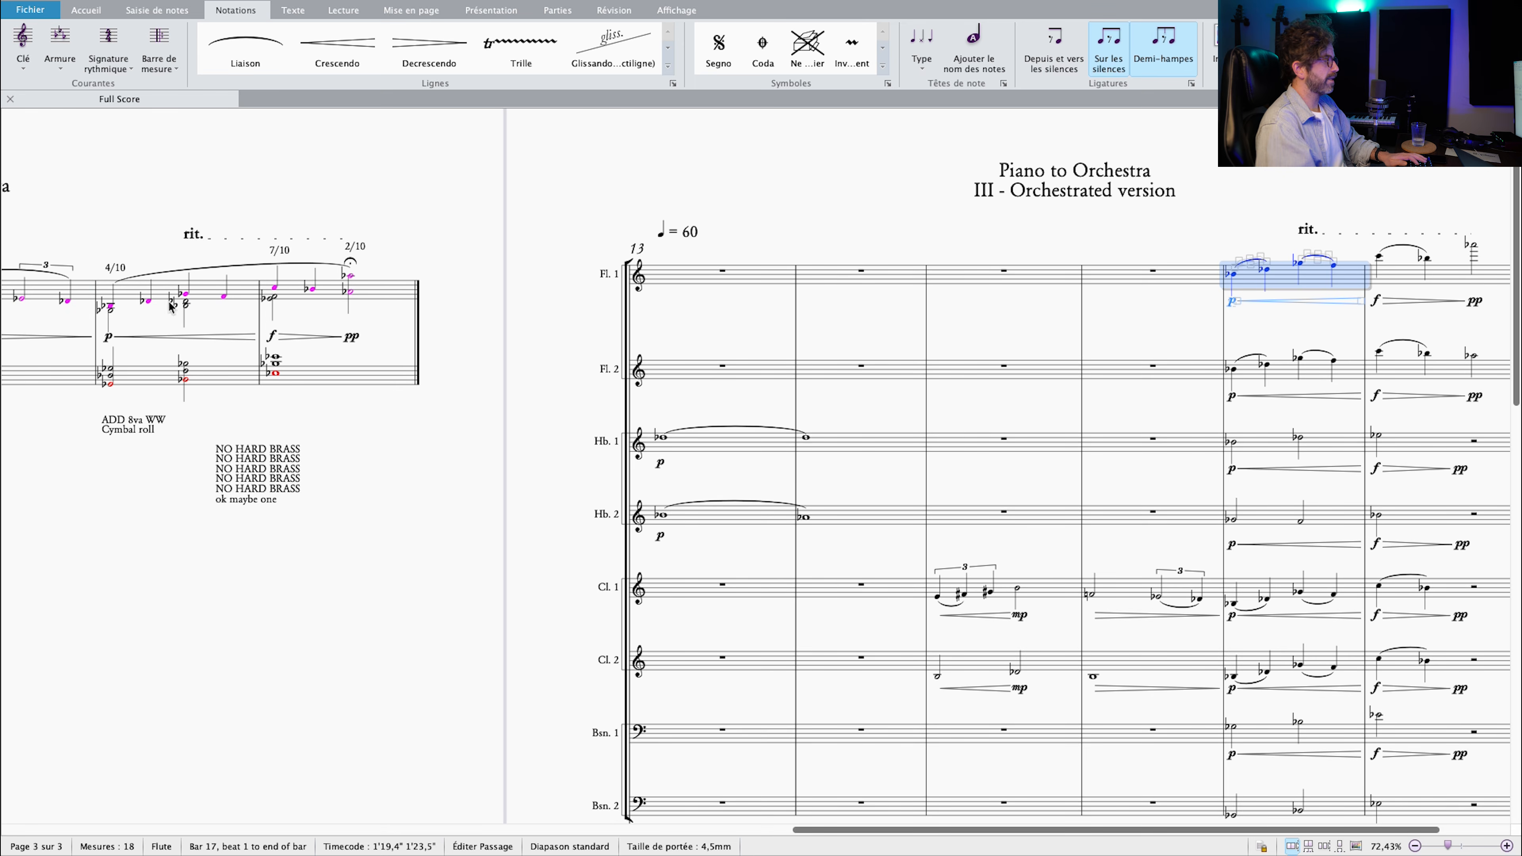
Select both flute parts from bar 17 through the first two beats of bar 18 to examine the octave-higher melody.
scroll(1222, 287, "right", 2)
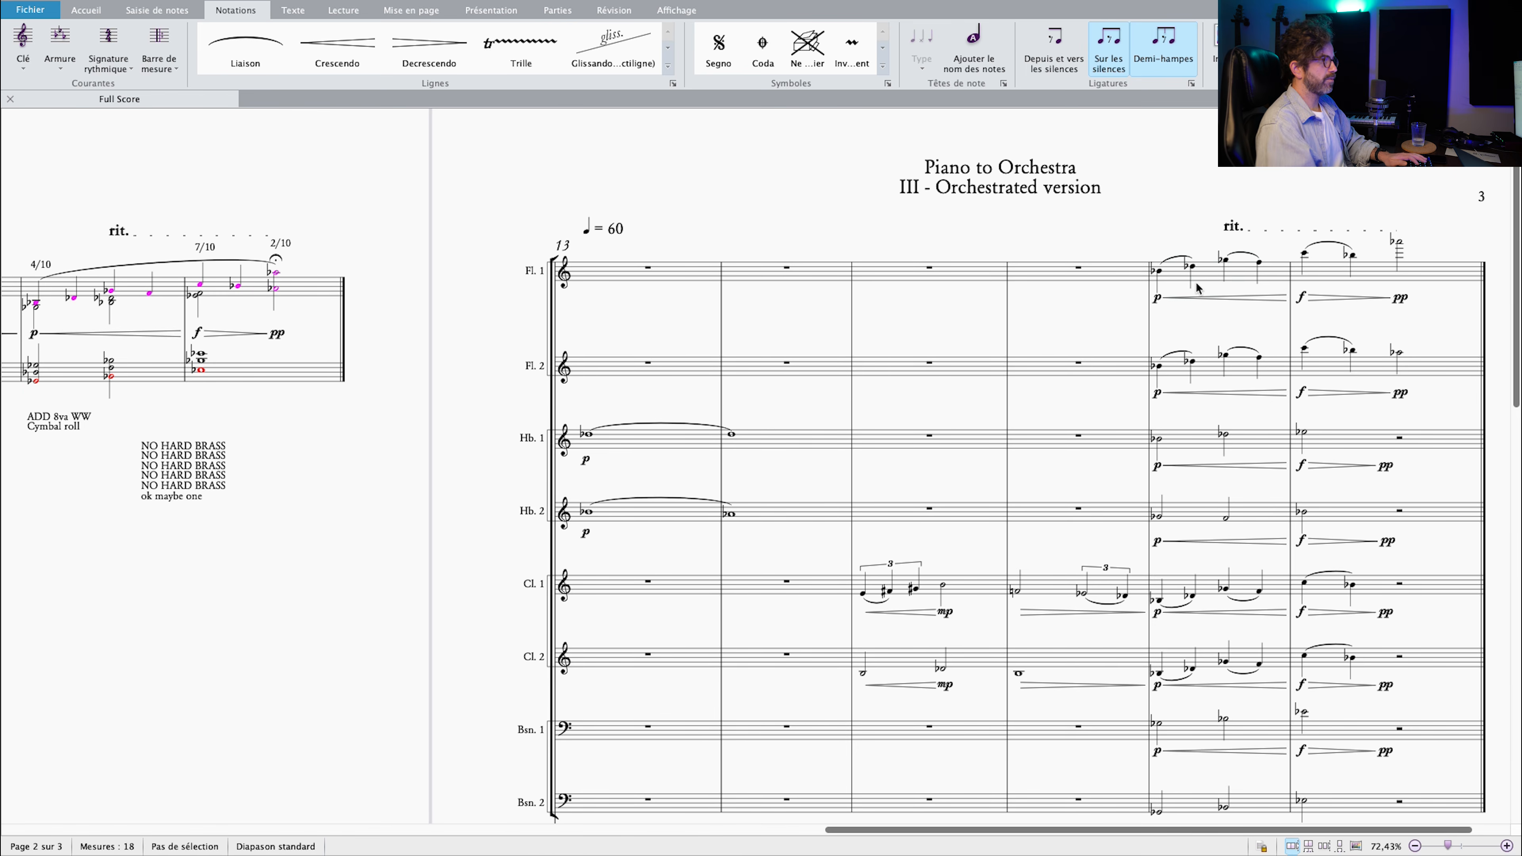
left_click(1210, 362, "shift")
scroll(1234, 361, "up", 5)
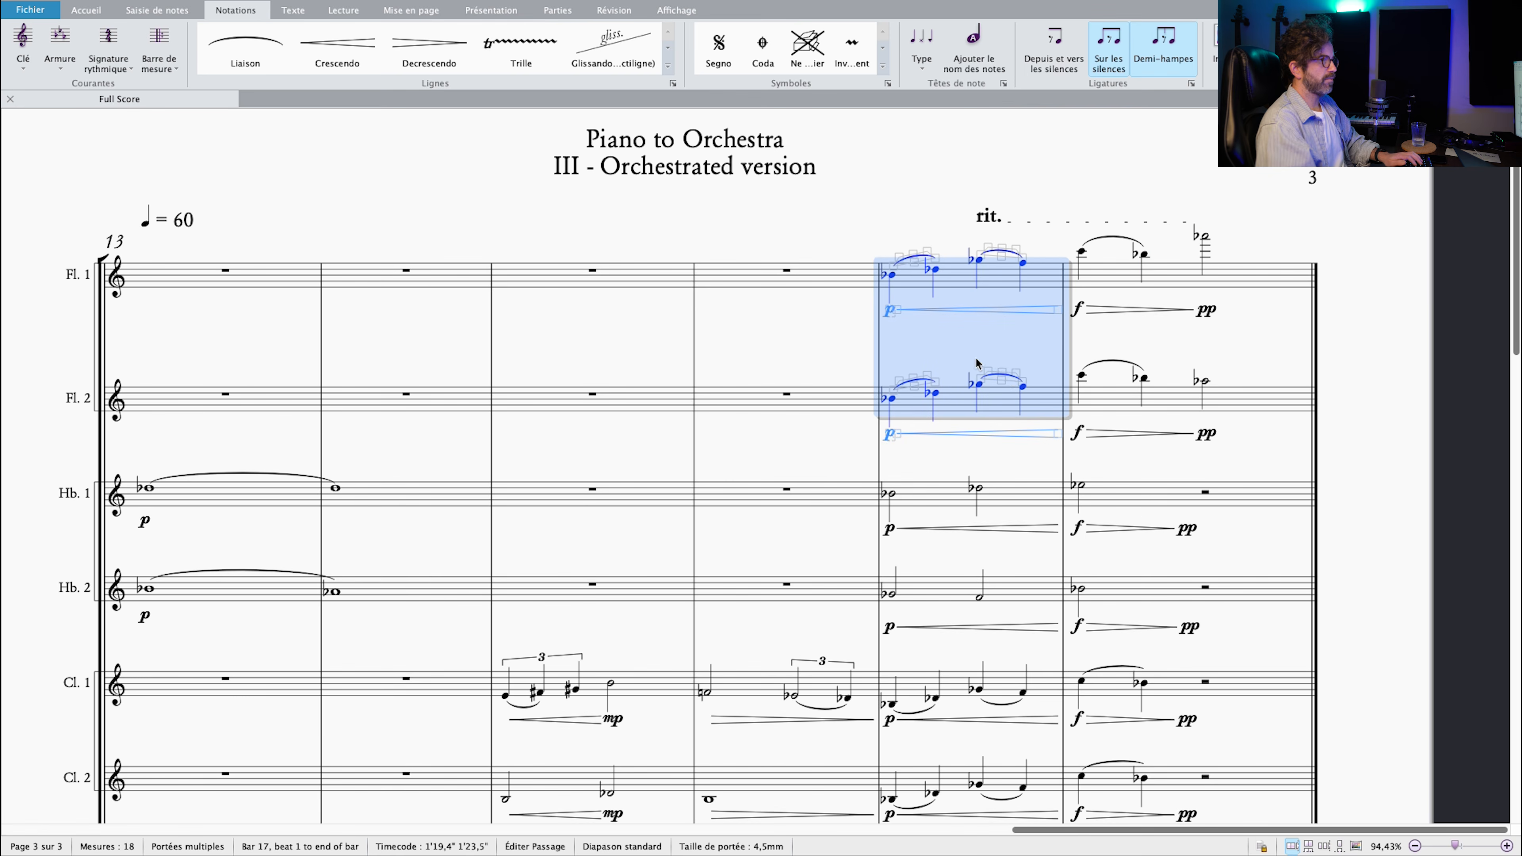
left_click(1269, 407, "shift")
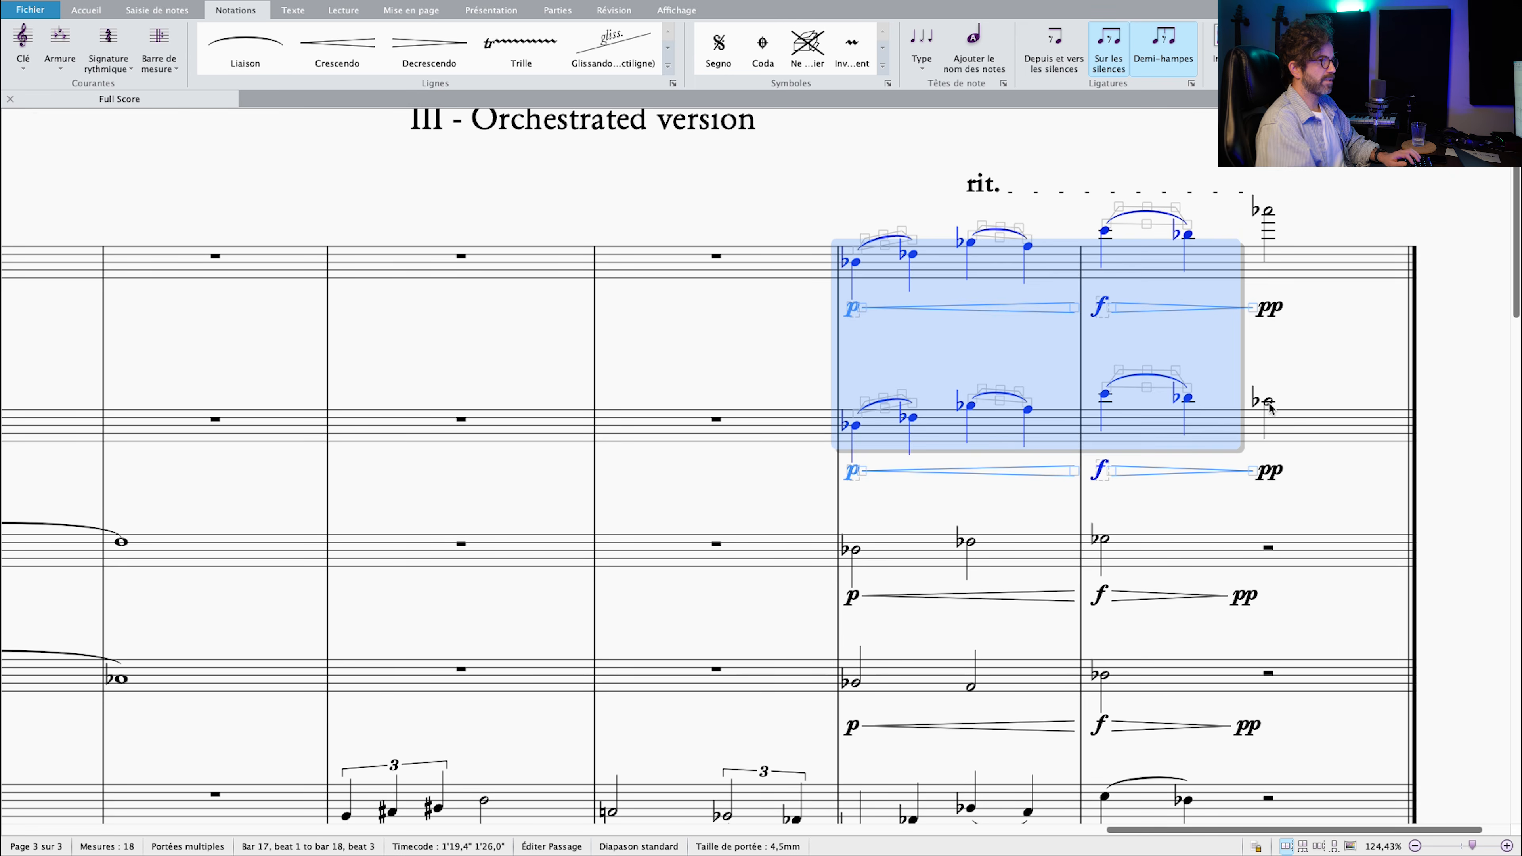
Select the last note of both flutes in bar 18 together, examine their octave spacing, and clear the selection.
left_click(1269, 407)
left_click(1269, 210, "ctrl")
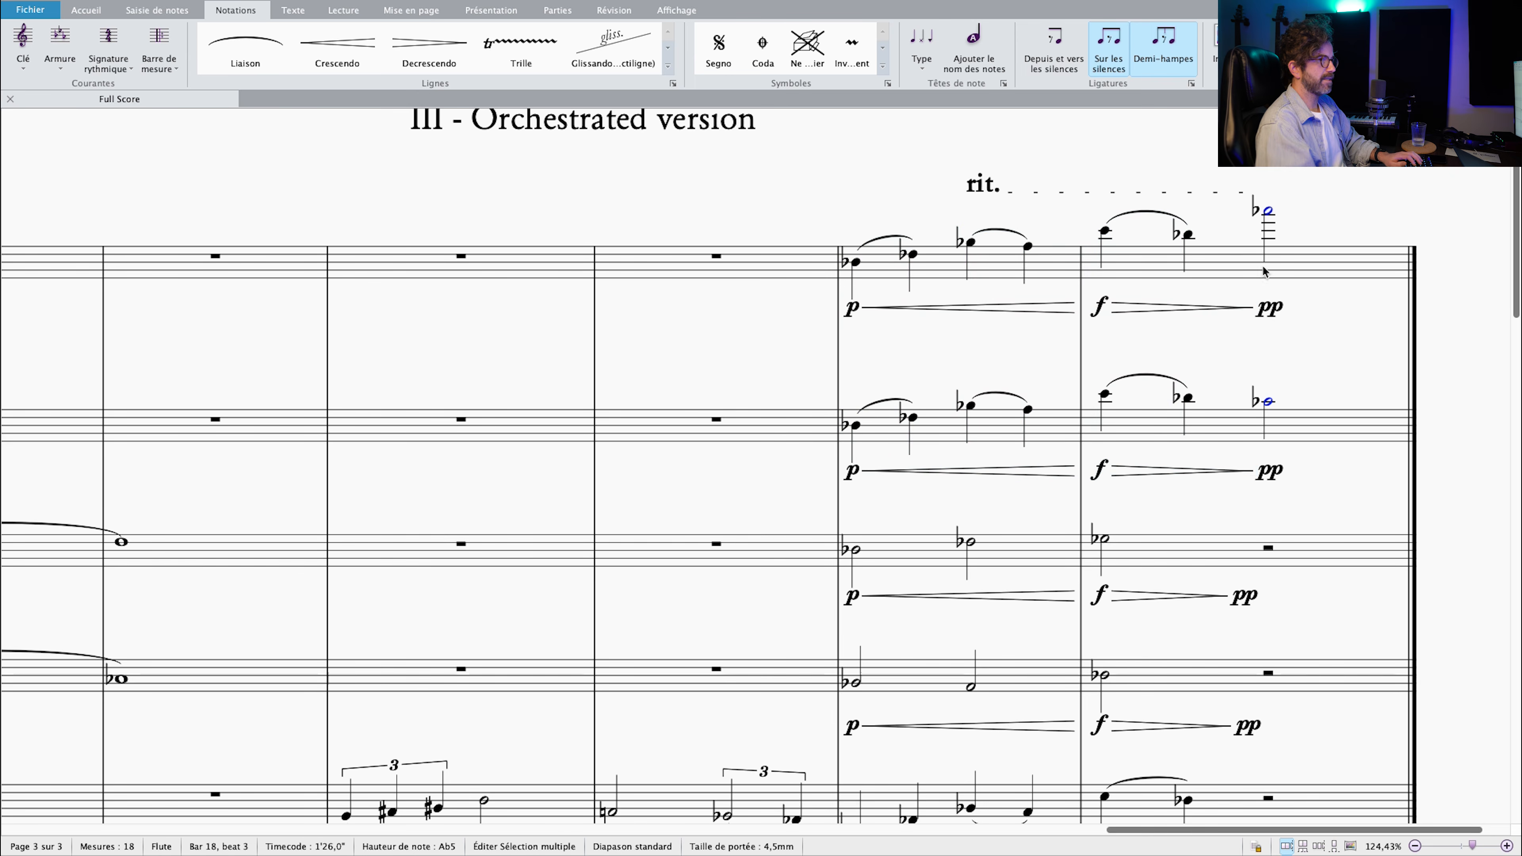
left_click(1308, 363)
scroll(1212, 355, "down", 3)
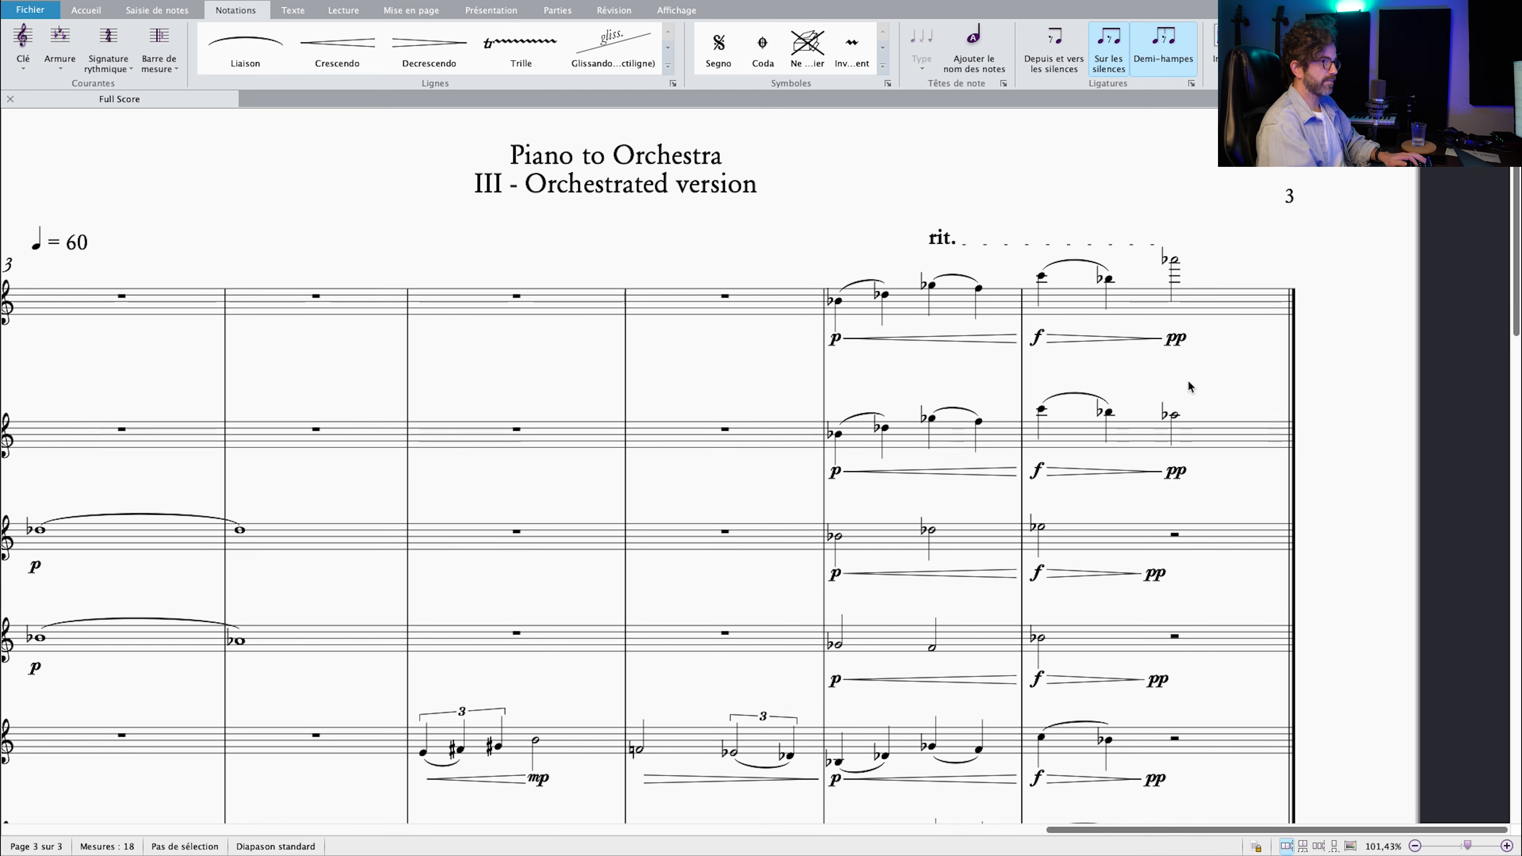
scroll(1188, 385, "down", 2)
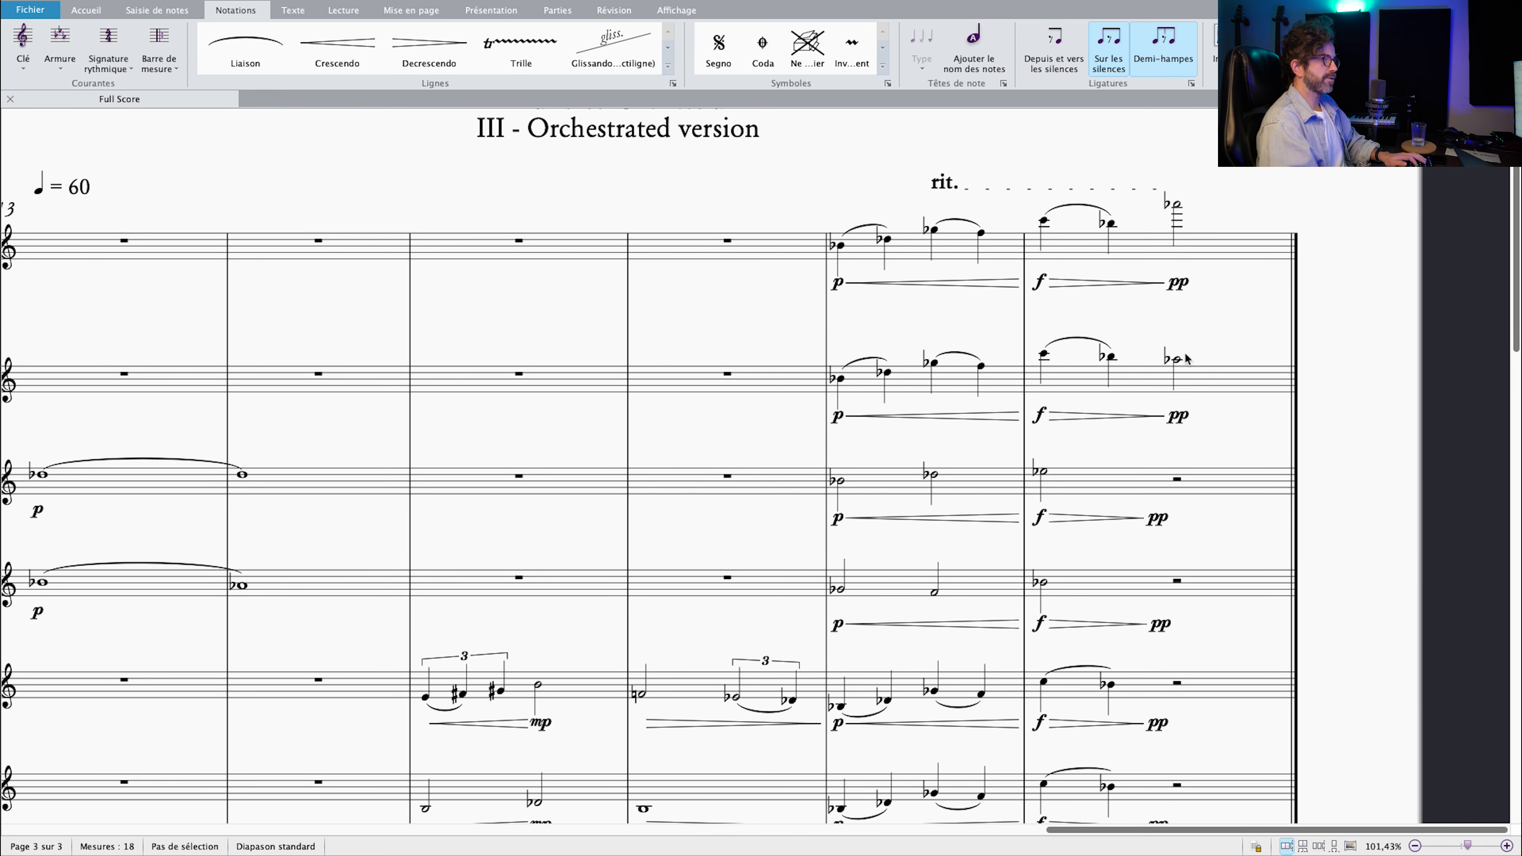
Examine how the oboes, clarinets, bassoons and horns end in bar 18 compared with the flutes.
mouse_move(1217, 318)
left_mouse_down()
mouse_move(1281, 316)
mouse_move(1223, 310)
left_mouse_up()
scroll(1219, 308, "down", 3)
left_click_drag(1148, 425, 1139, 317)
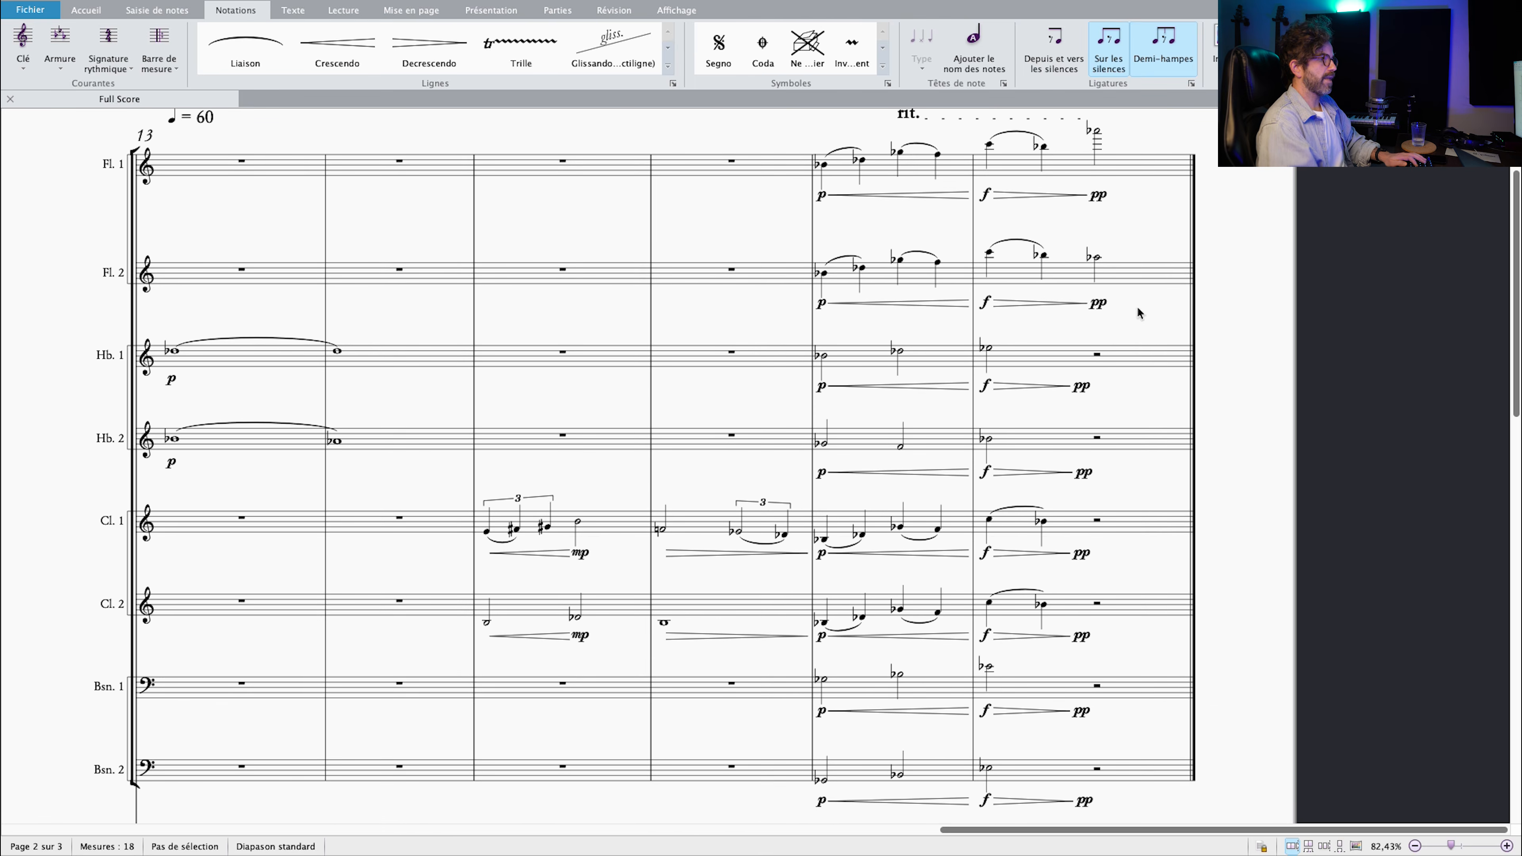
scroll(1109, 486, "down", 3)
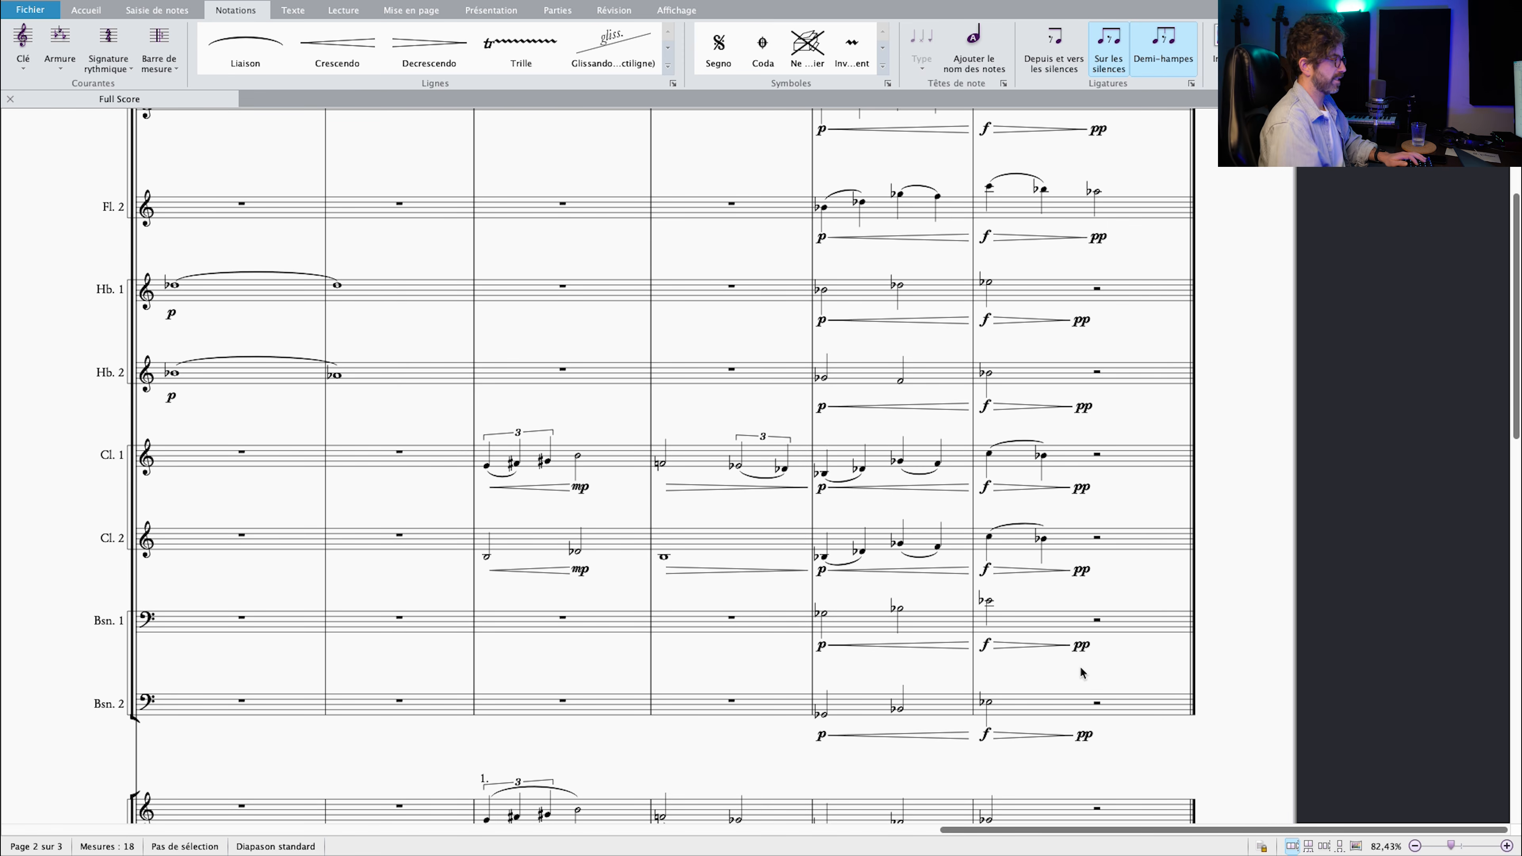
scroll(1081, 668, "down", 10)
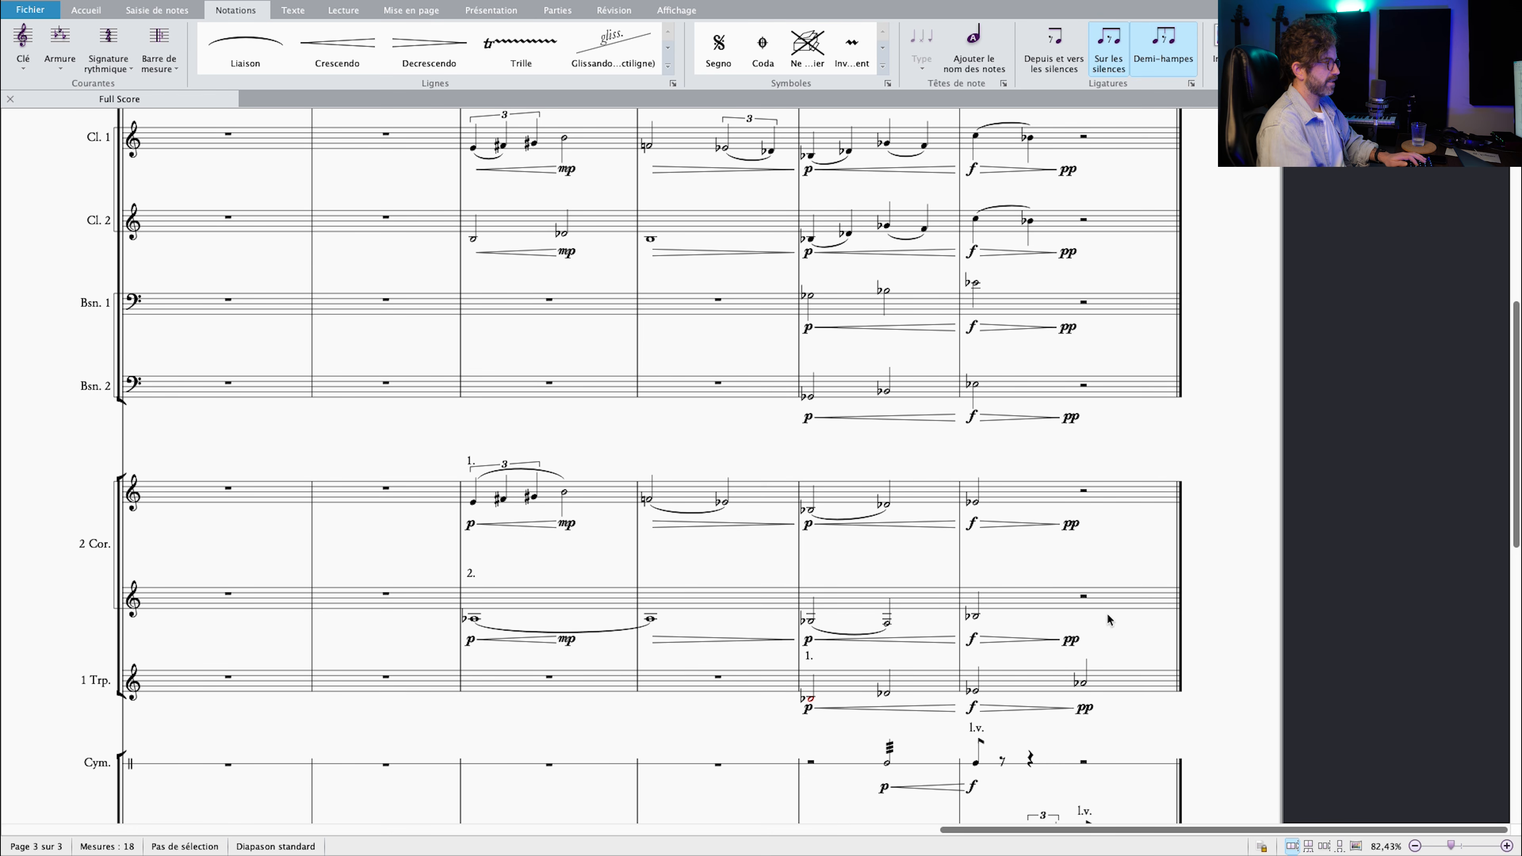
Select the trumpet's last note in bar 18 and examine its line against the horns and woodwinds.
left_click(1083, 683)
left_click_drag(1117, 645, 1197, 604)
left_click_drag(1186, 399, 1171, 368)
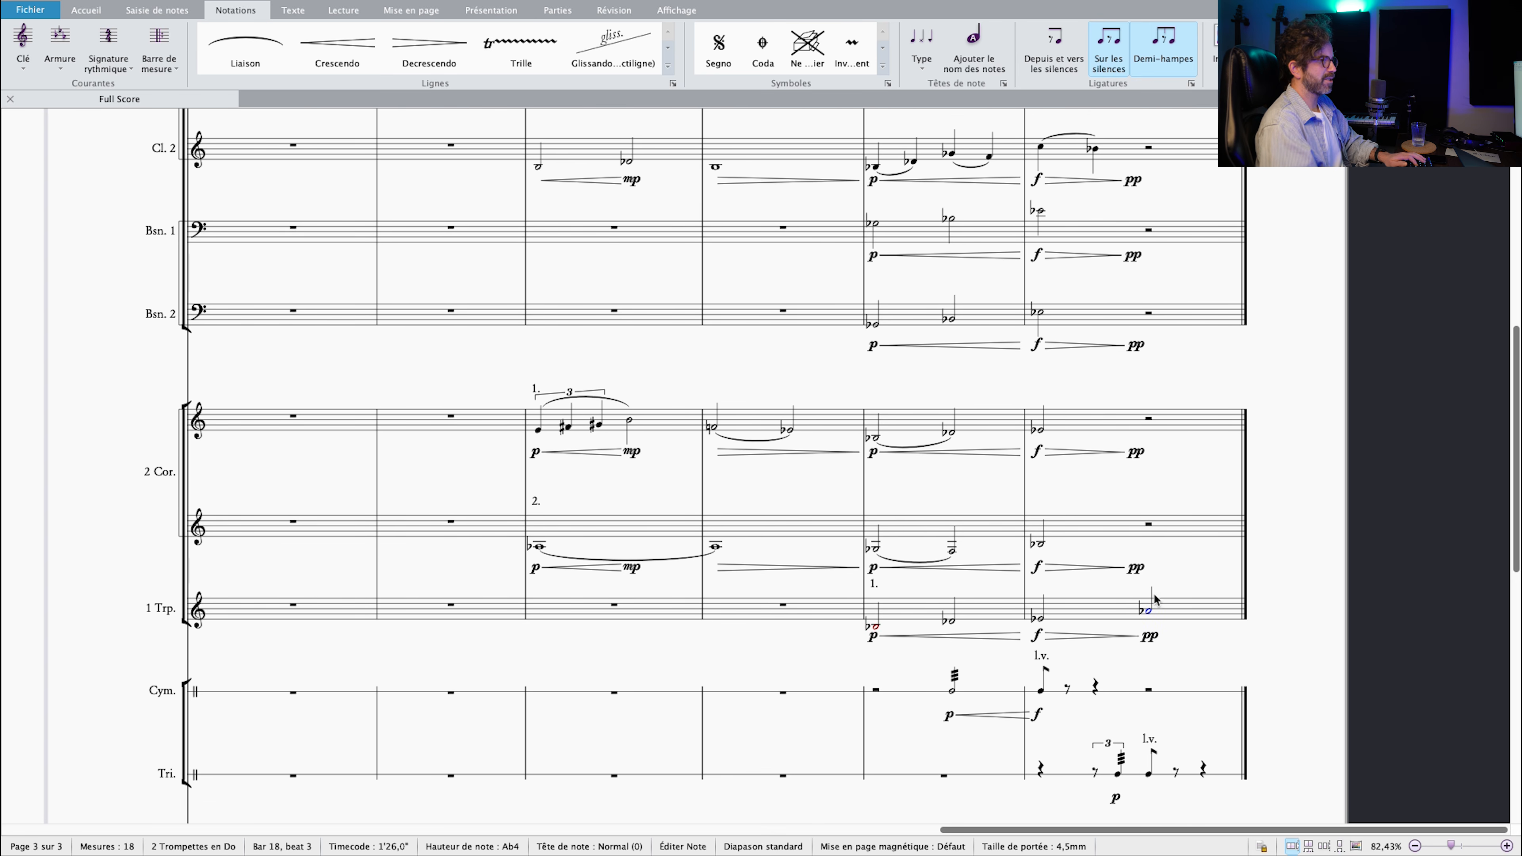
scroll(937, 625, "down", 1)
left_click_drag(857, 597, 899, 586)
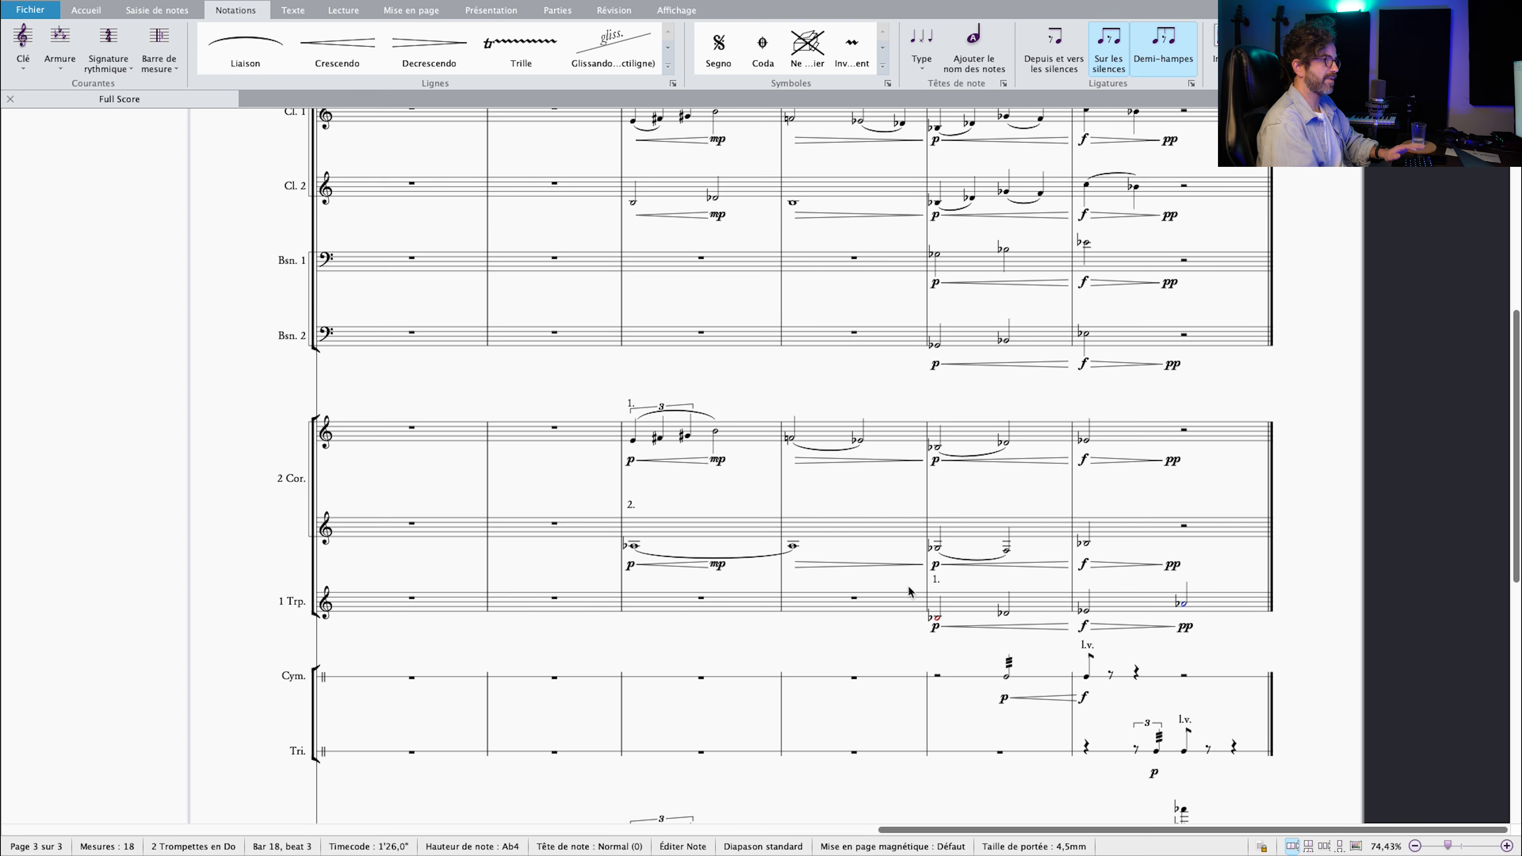
left_click_drag(991, 578, 1172, 566)
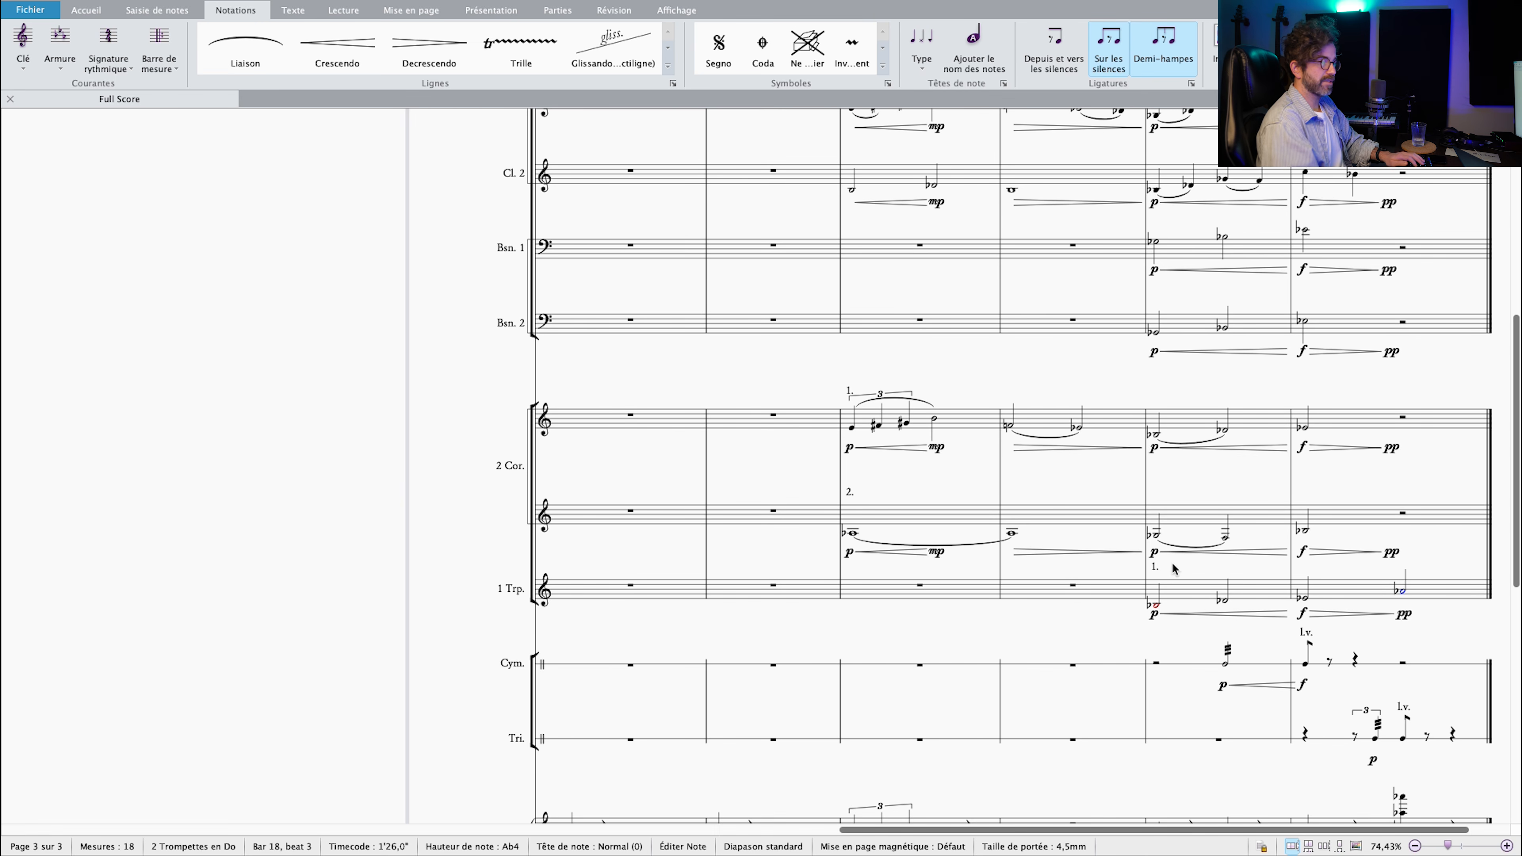
left_click_drag(1332, 569, 1180, 581)
scroll(1180, 579, "down", 2)
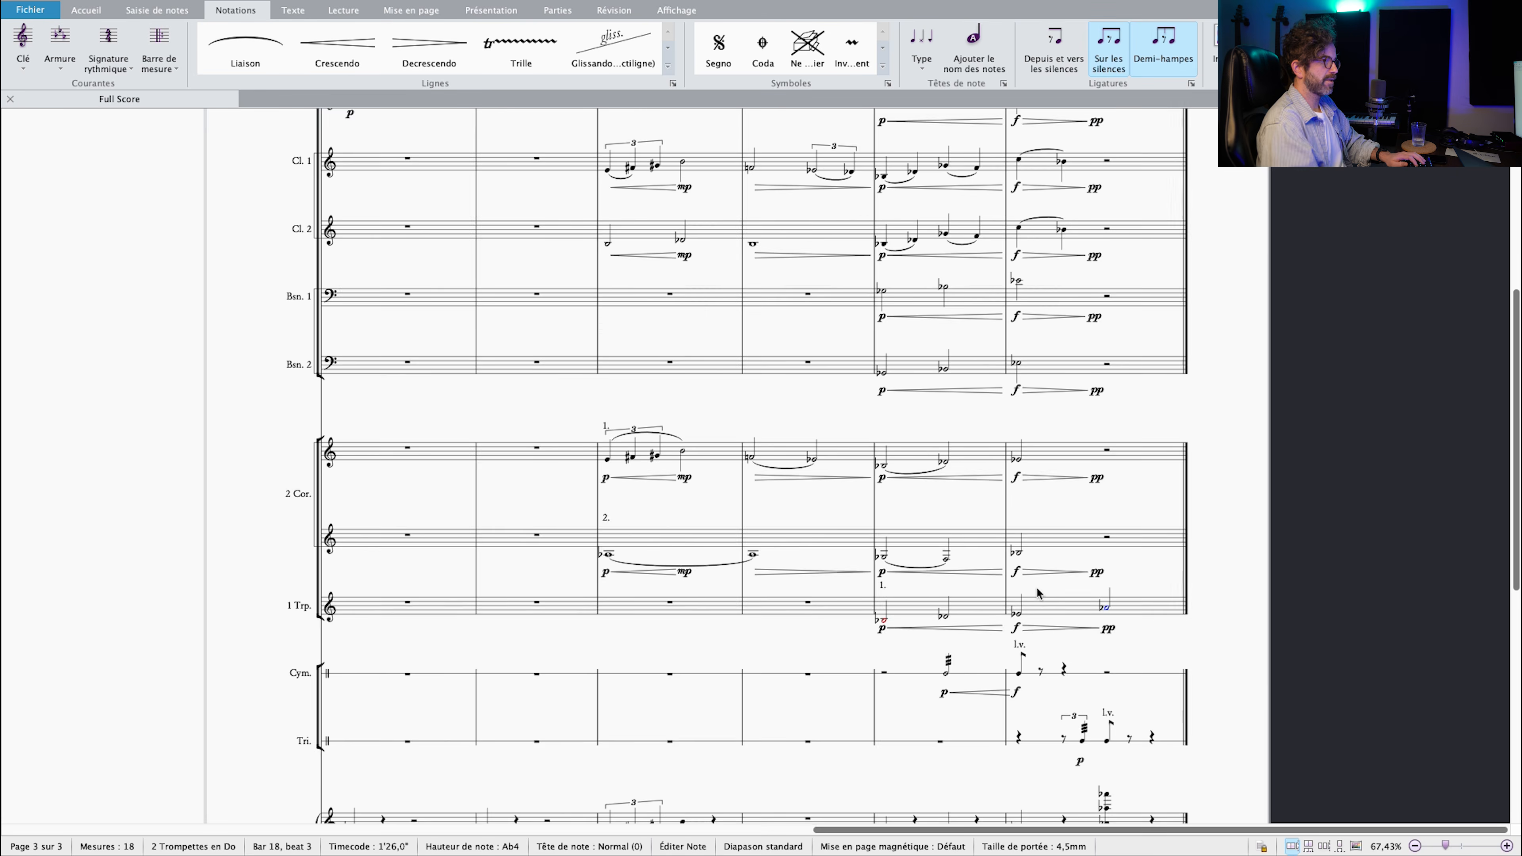
scroll(1067, 525, "down", 1)
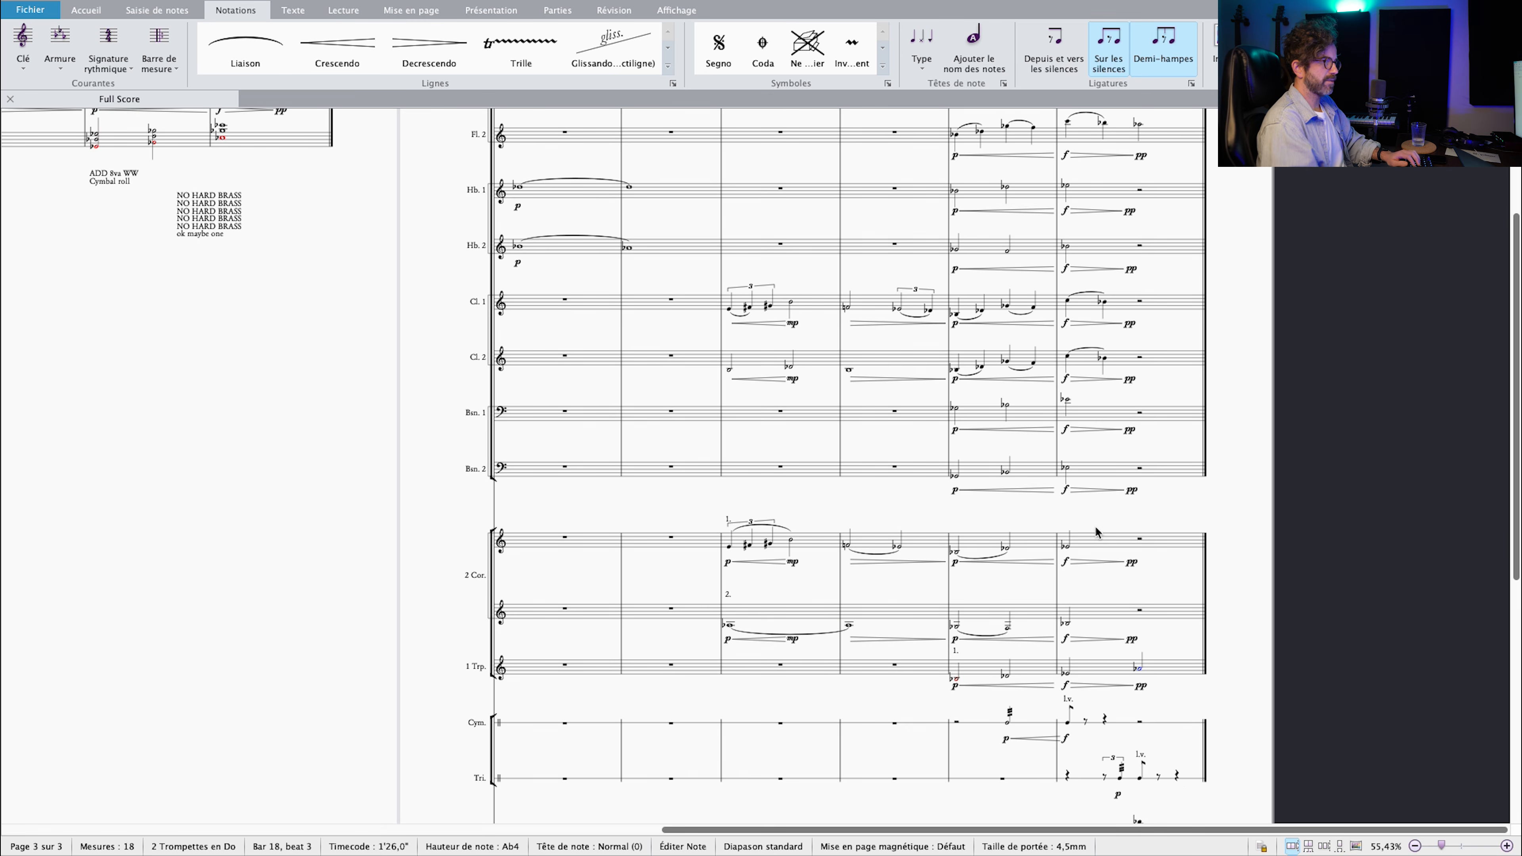
Select both oboes in bar 17, and both clarinets across bars 17 and 18, to compare them with the plan.
left_click_drag(1097, 532, 1103, 555)
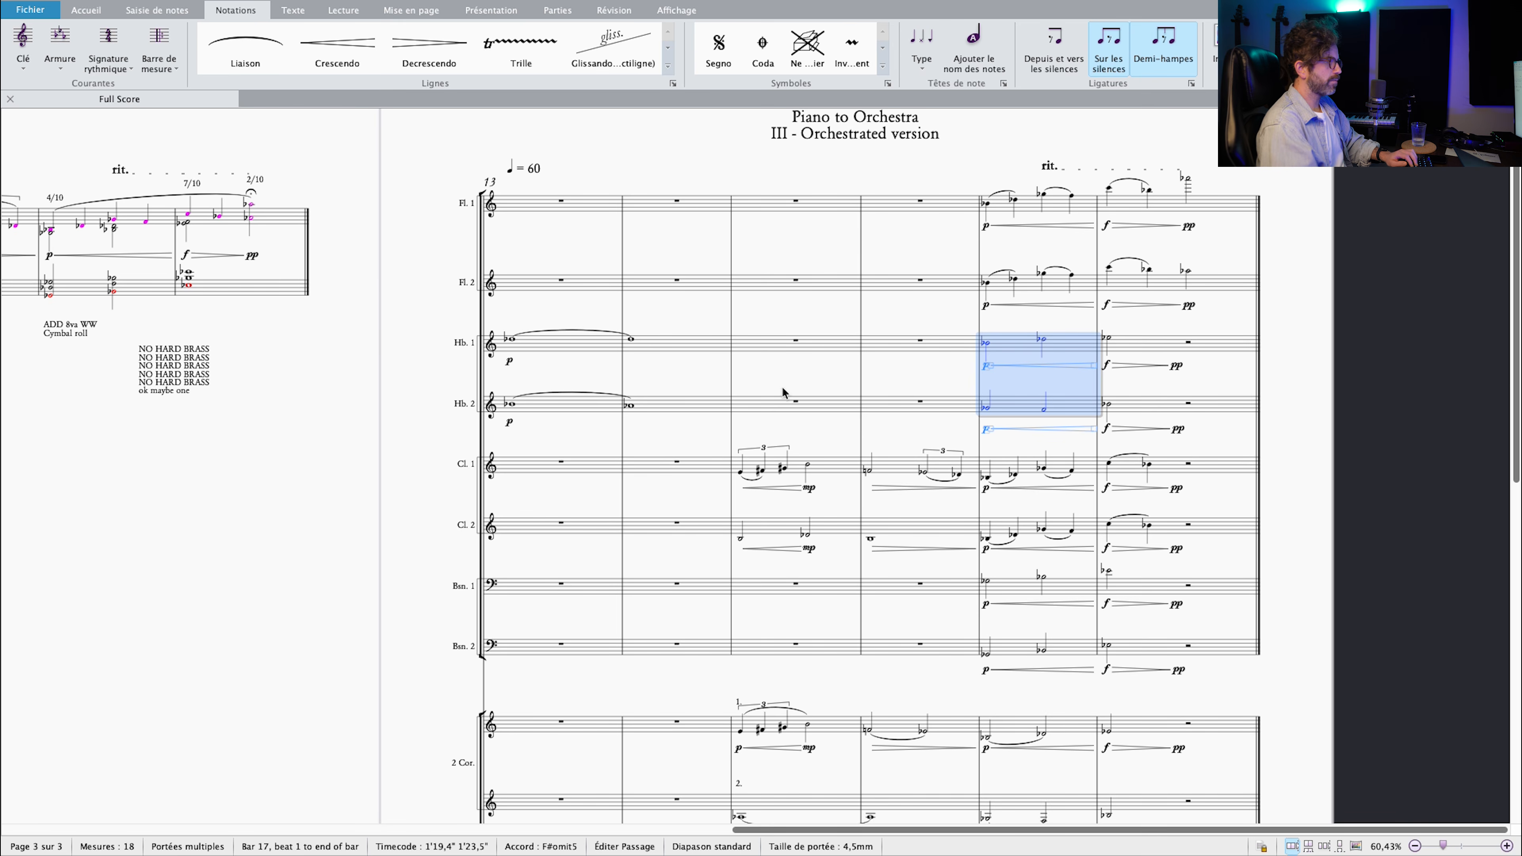
left_click(1017, 488)
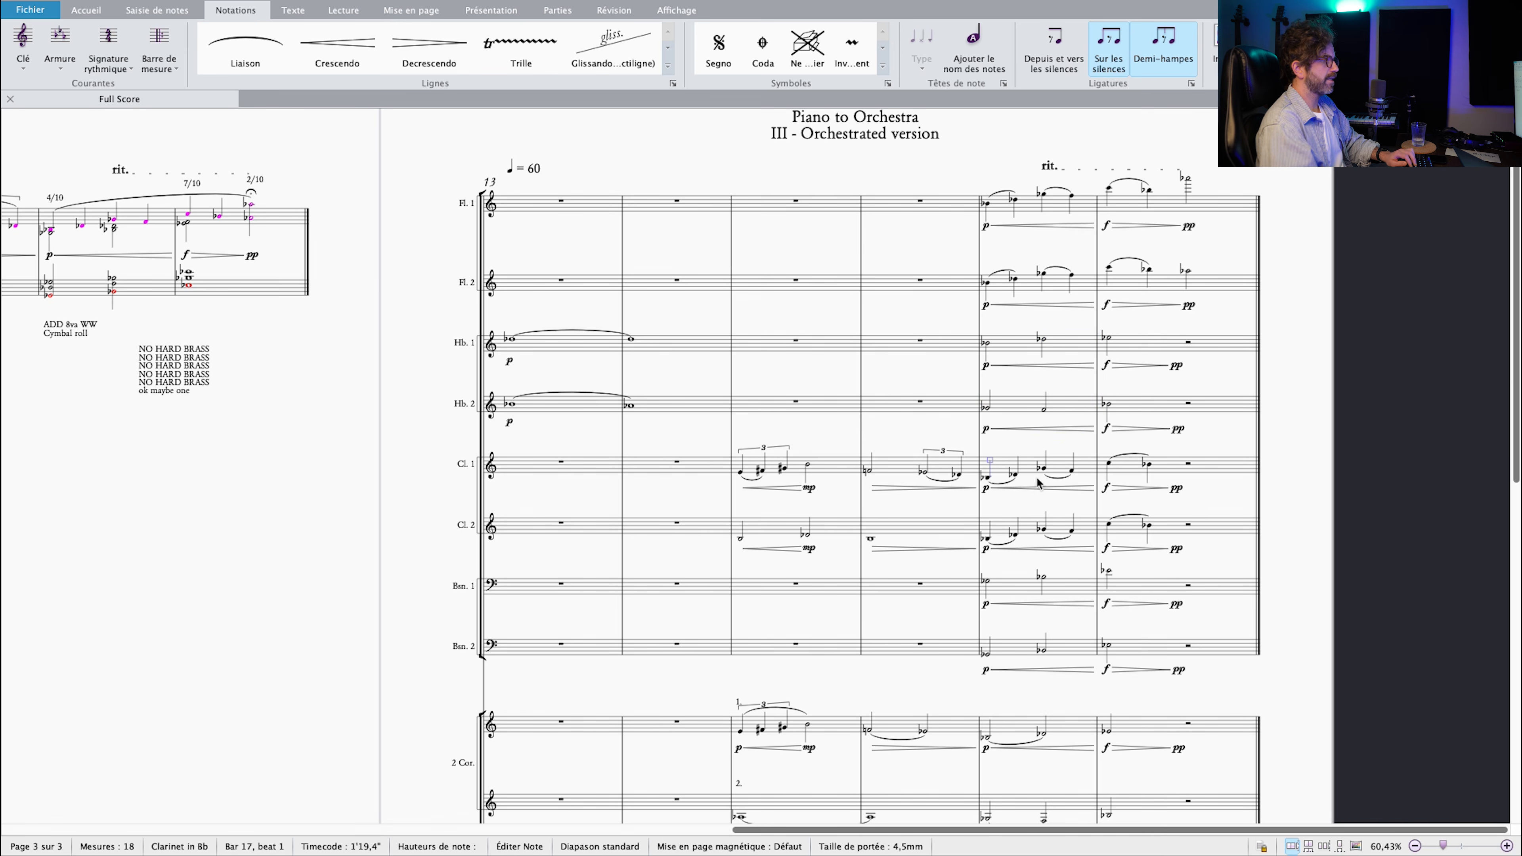
left_click(1118, 549, "shift")
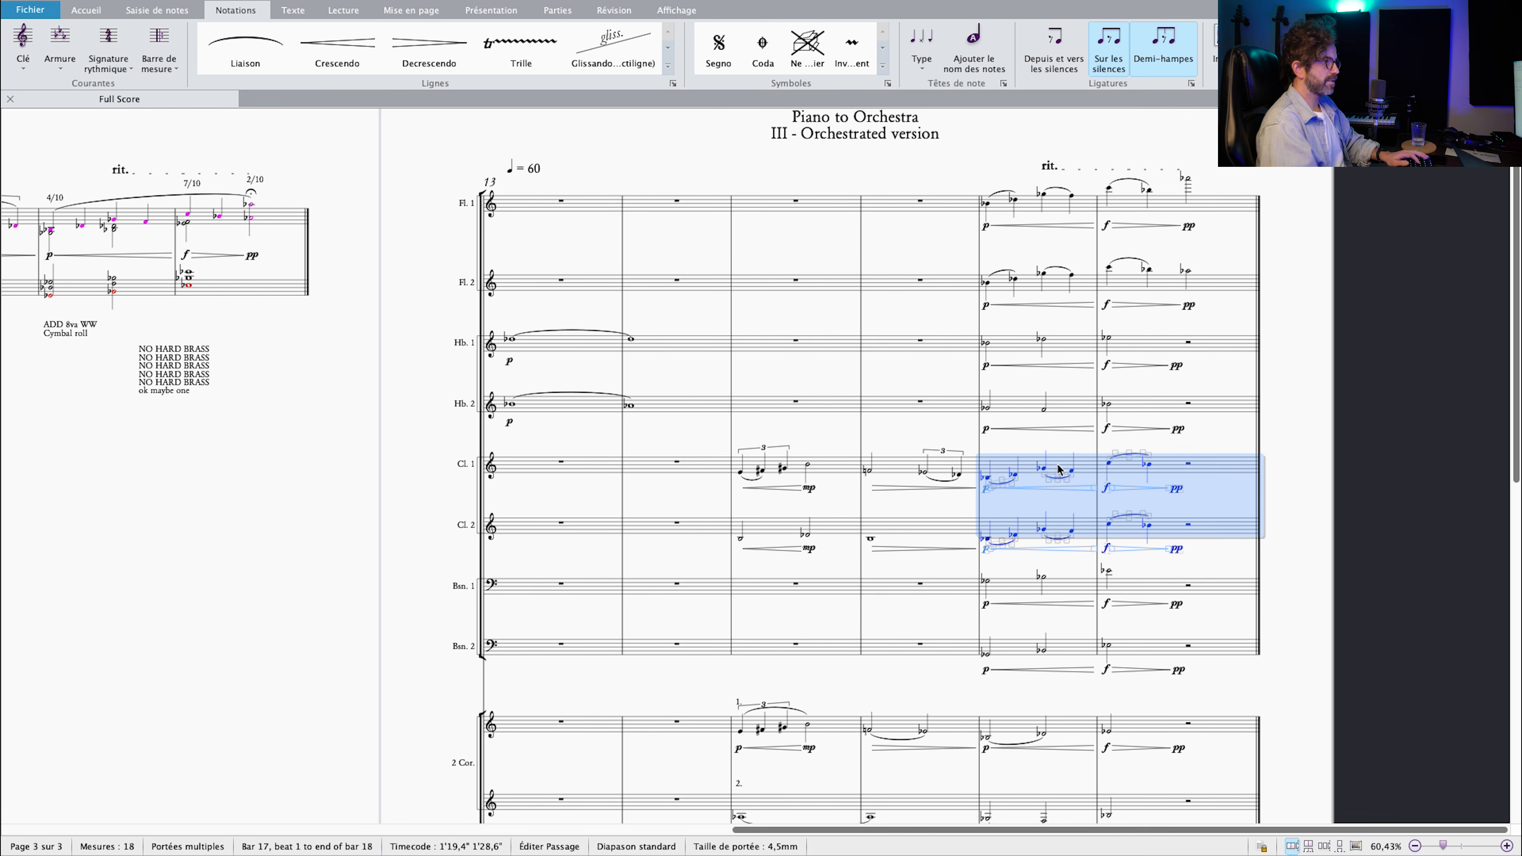
scroll(1023, 511, "left", 3)
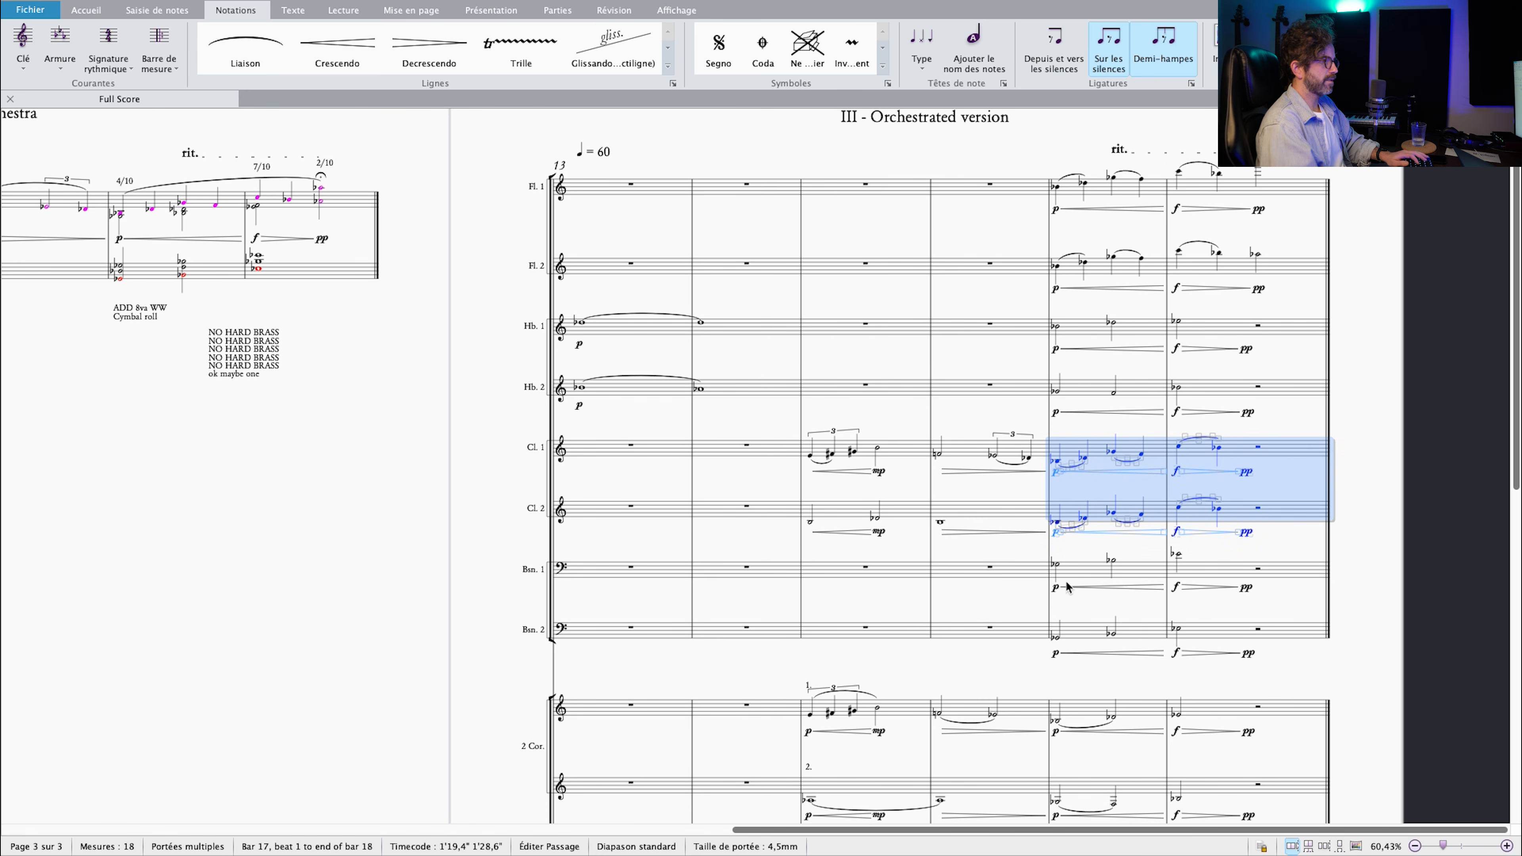
Select both bassoons across bars 17 and 18, and the second bassoon's bar 17 alone, to examine the low line.
left_click(1068, 577)
left_click(1080, 629, "shift")
key("ctrl+shift+Right")
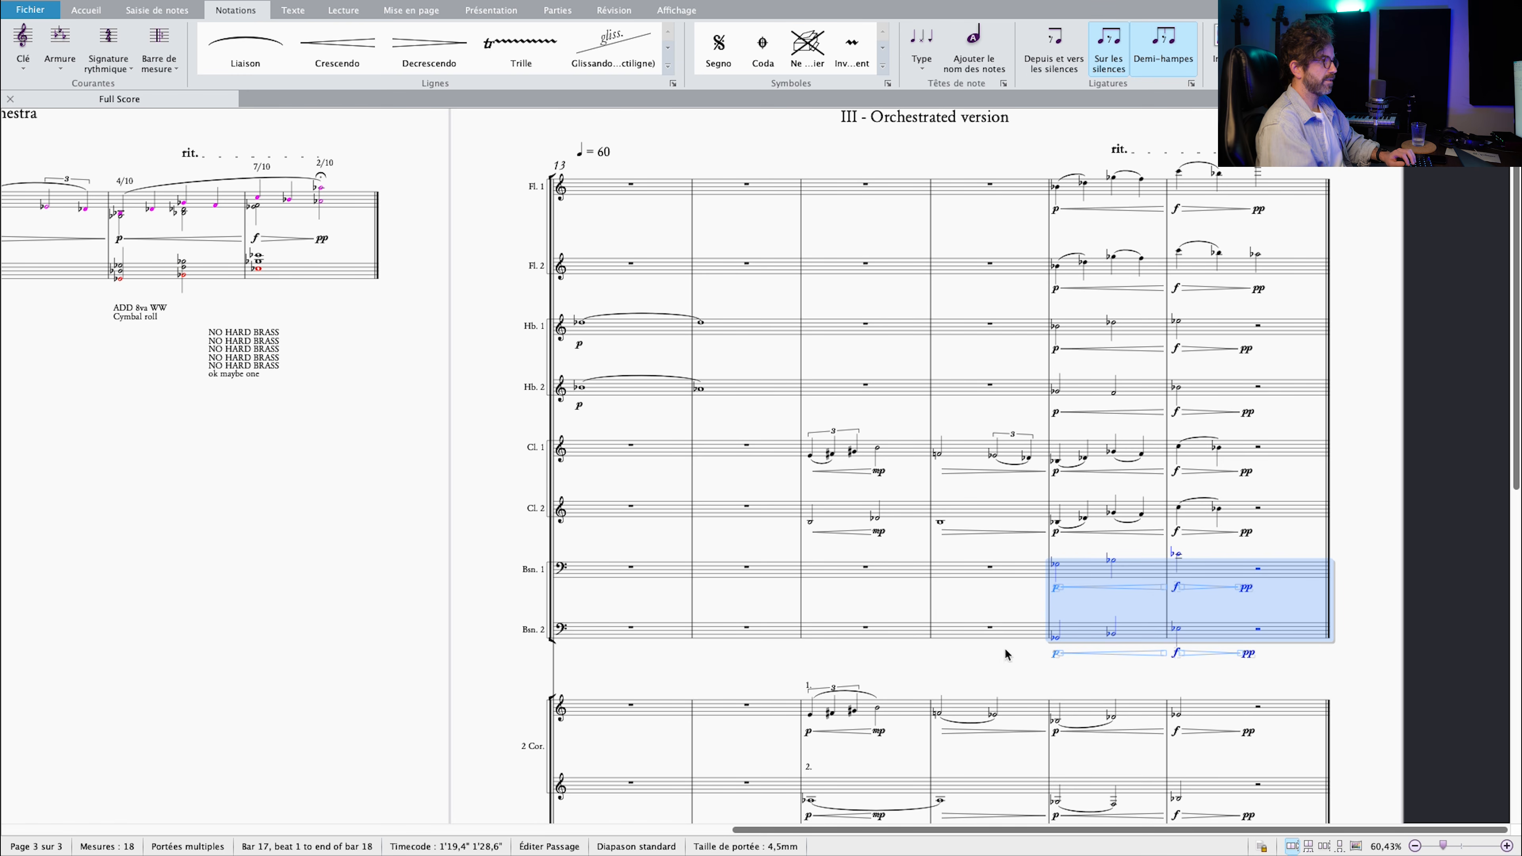
left_click(1069, 630)
scroll(1077, 635, "up", 5)
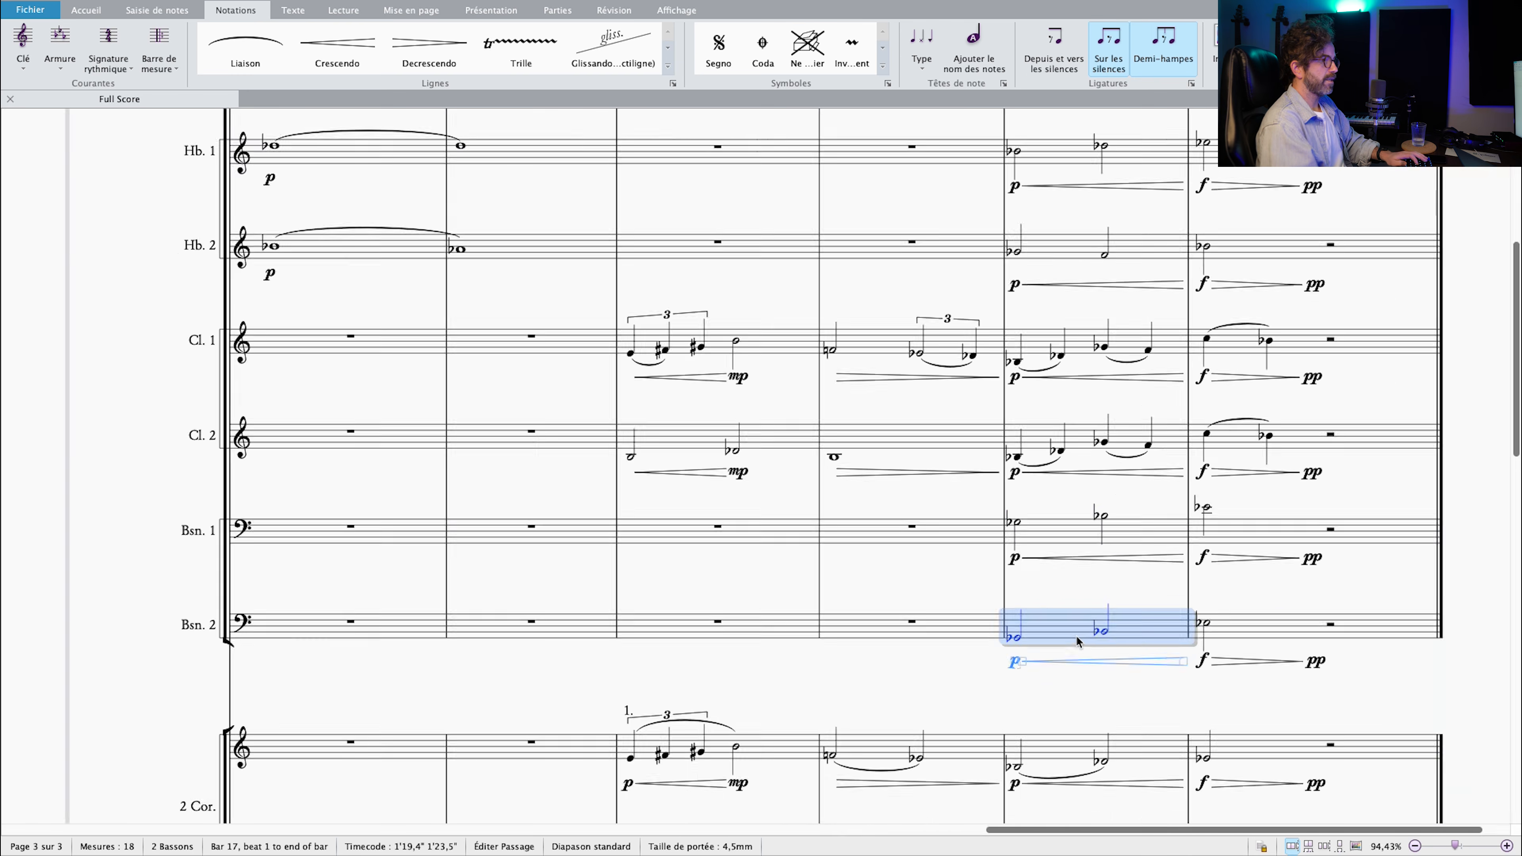
scroll(1155, 650, "down", 4)
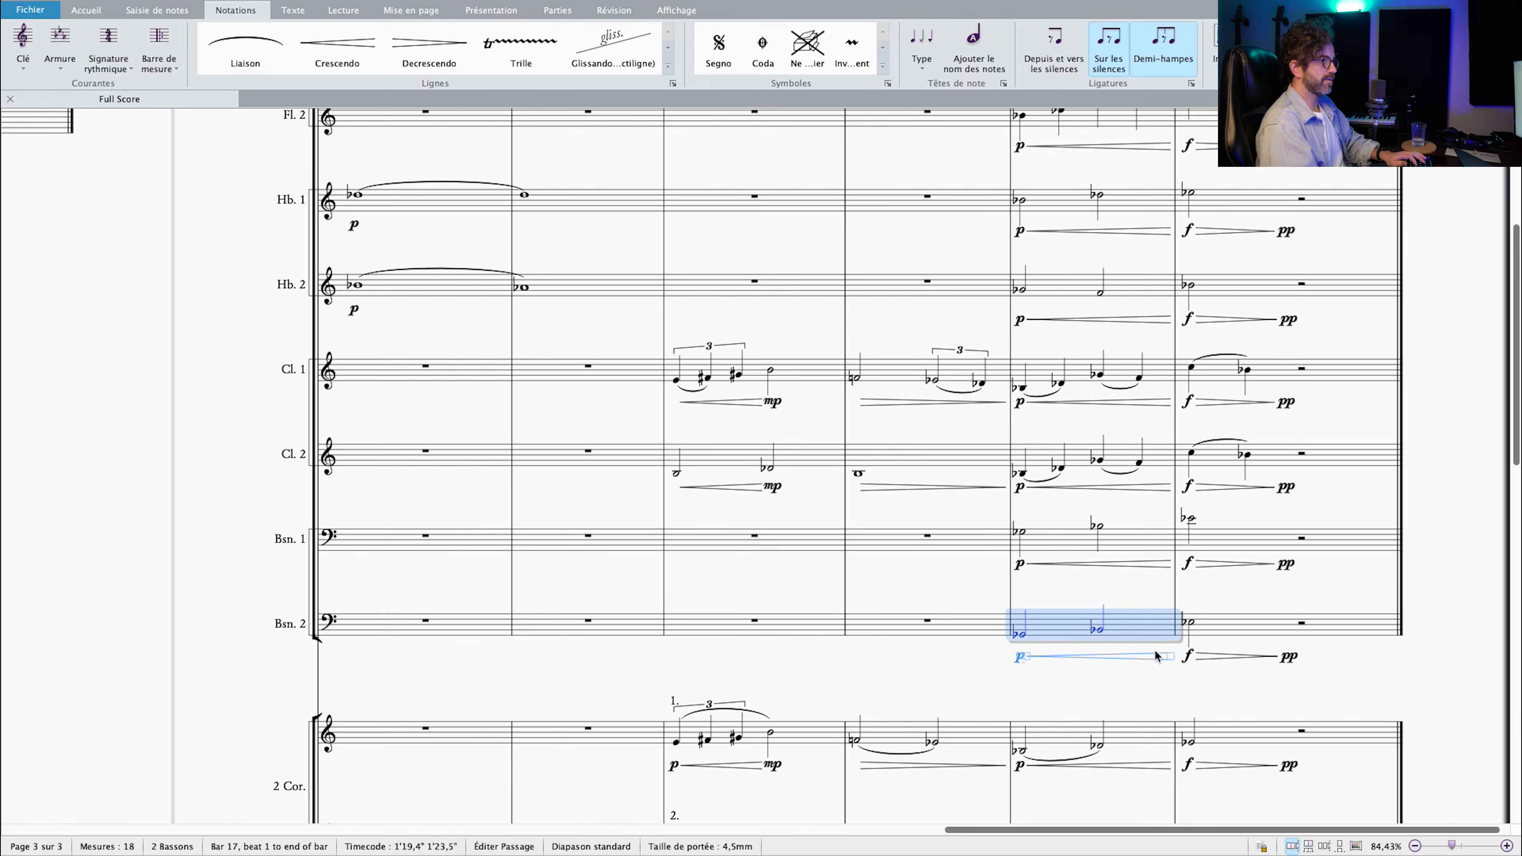
Select the first bassoon across bars 17 and 18, and the woodwind rests ending bar 18 from second bassoon up to first oboe.
left_click(1082, 569)
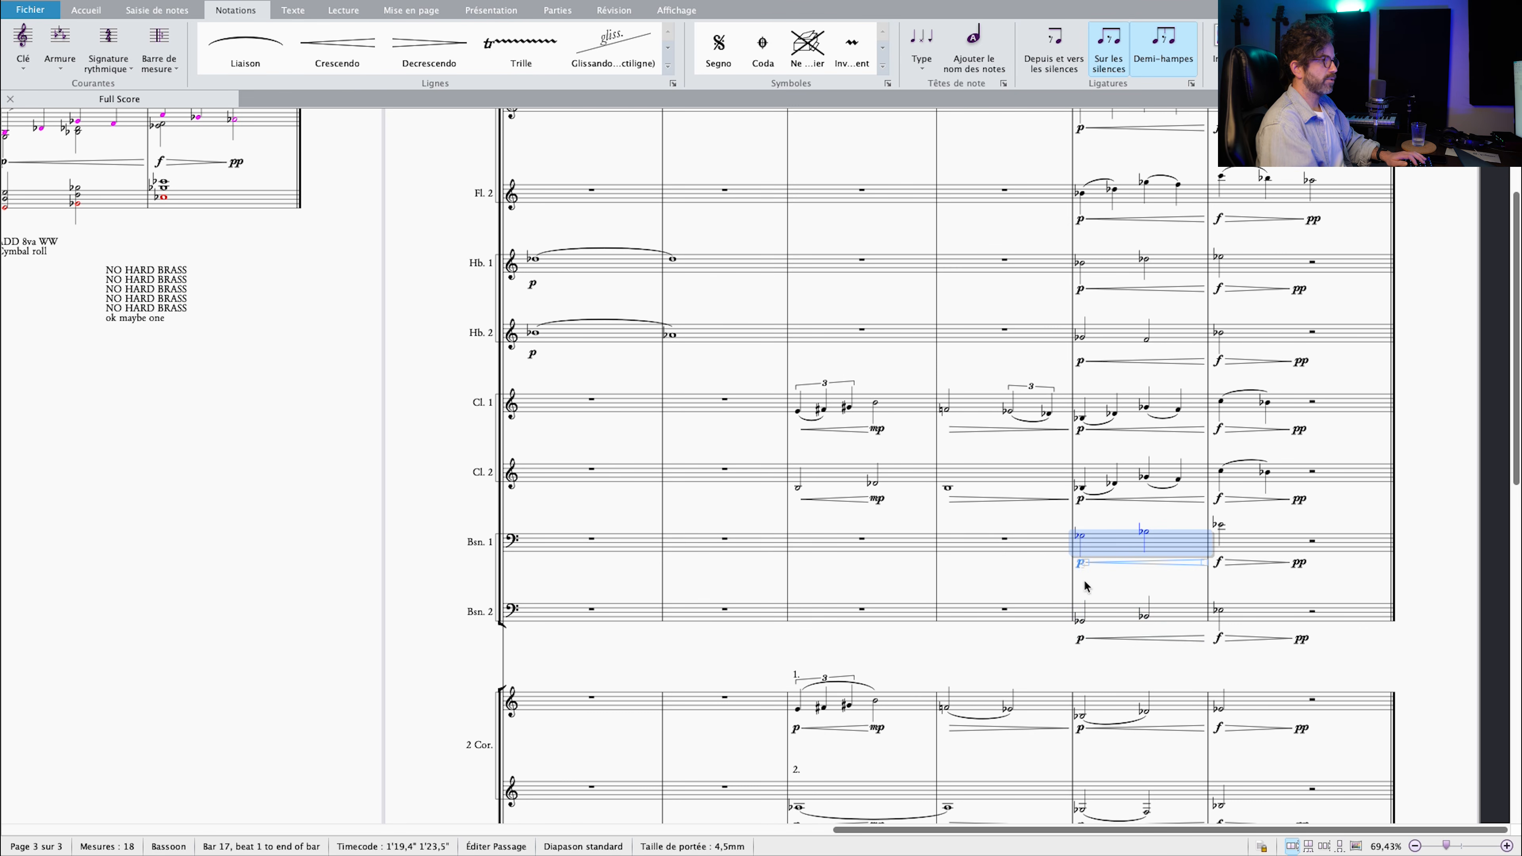
key("ctrl+shift+Right")
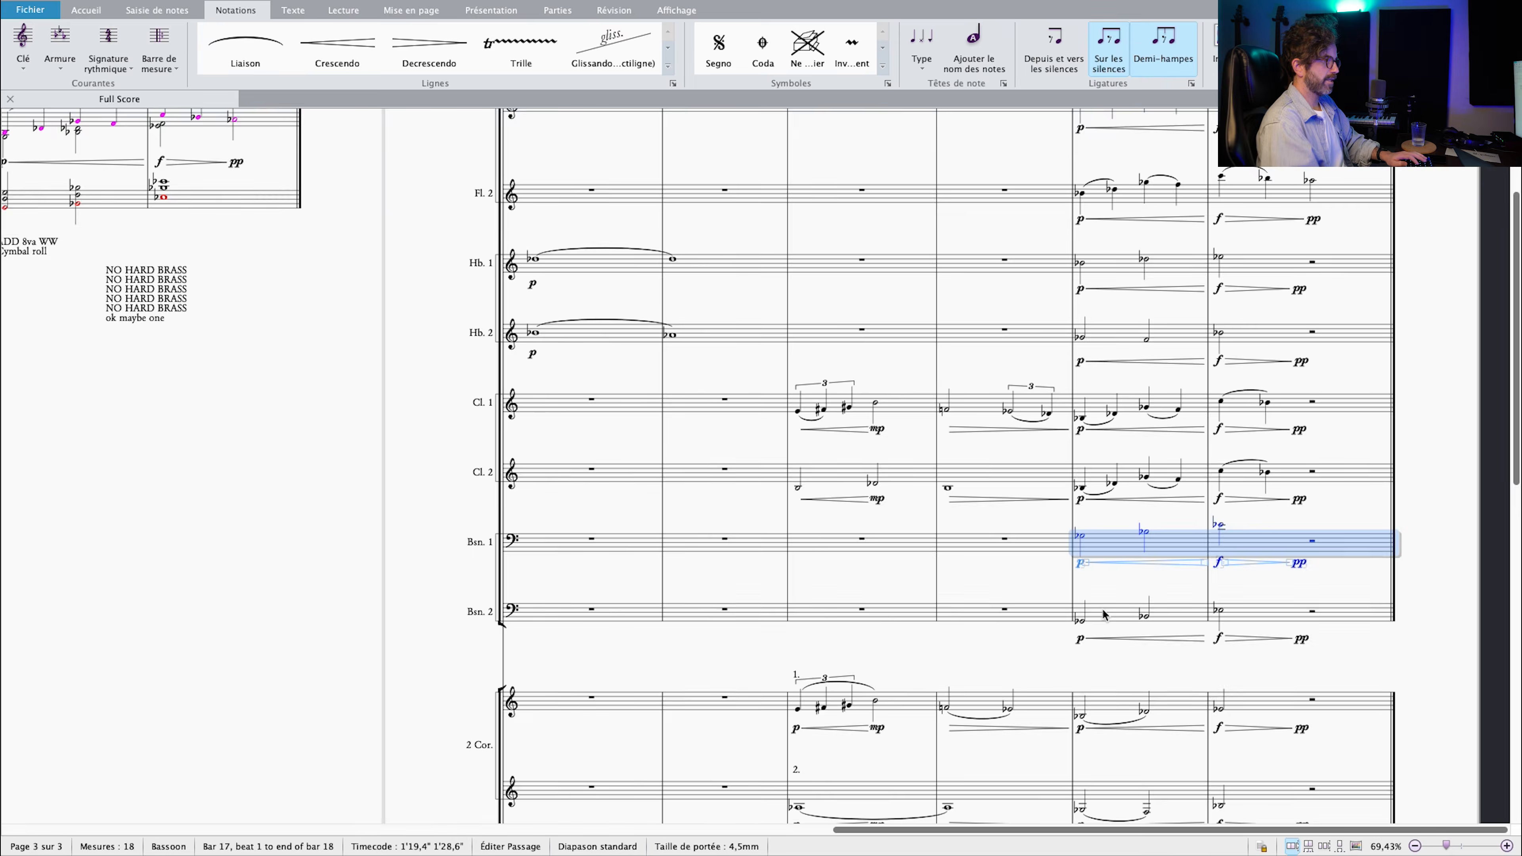
scroll(1104, 614, "down", 2)
left_click(1107, 585)
left_click(1112, 299, "shift")
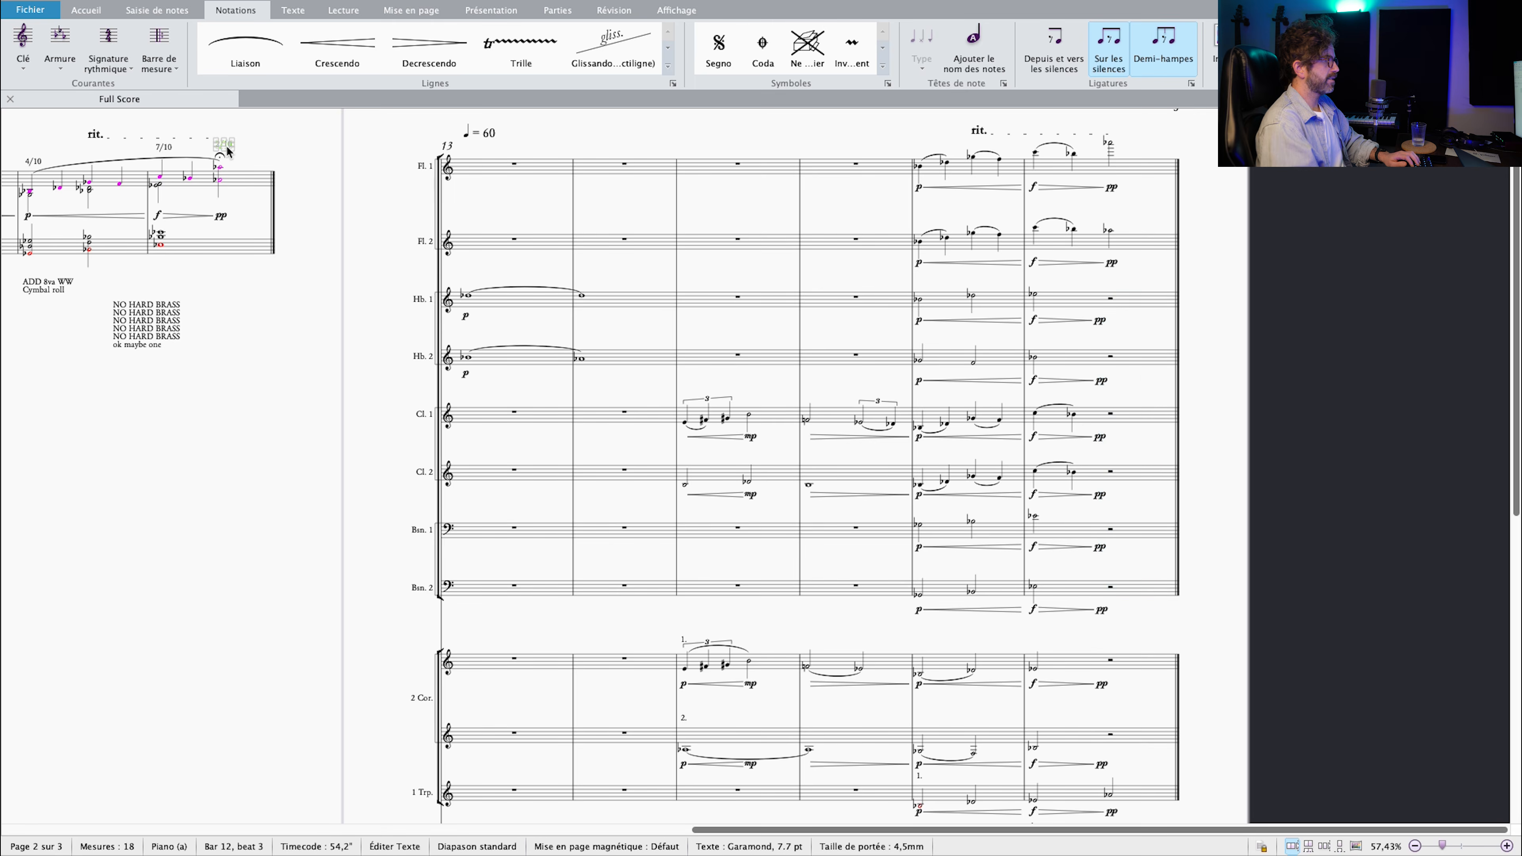
Compare the final 2/10 intensity mark in the piano plan with the flutes' last notes in bar 18.
key("Escape")
scroll(227, 152, "up", 2)
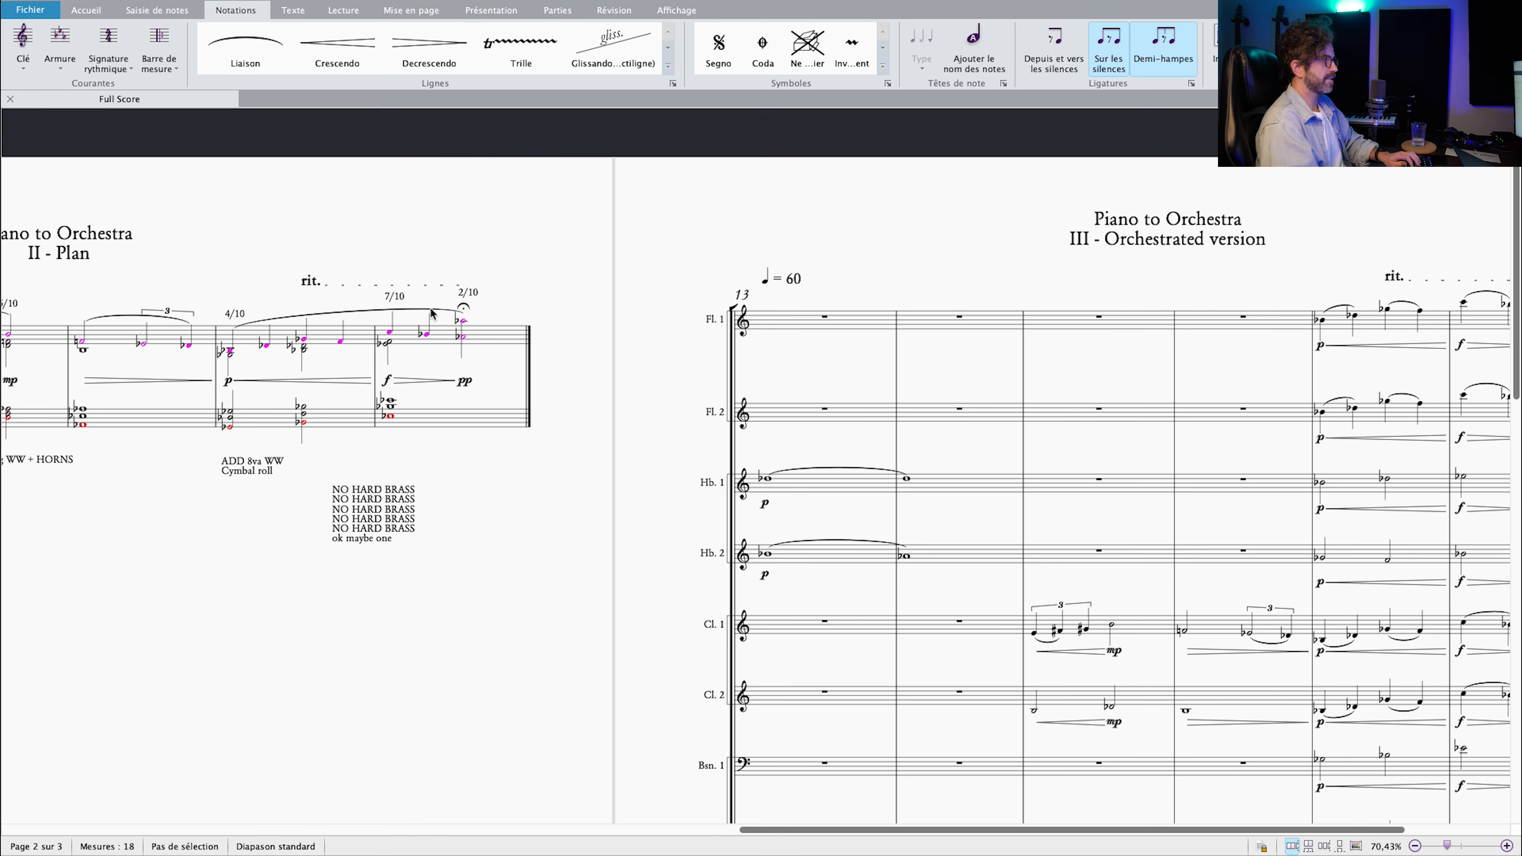
scroll(517, 314, "right", 7)
scroll(516, 315, "down", 1)
left_click_drag(1172, 324, 1144, 248)
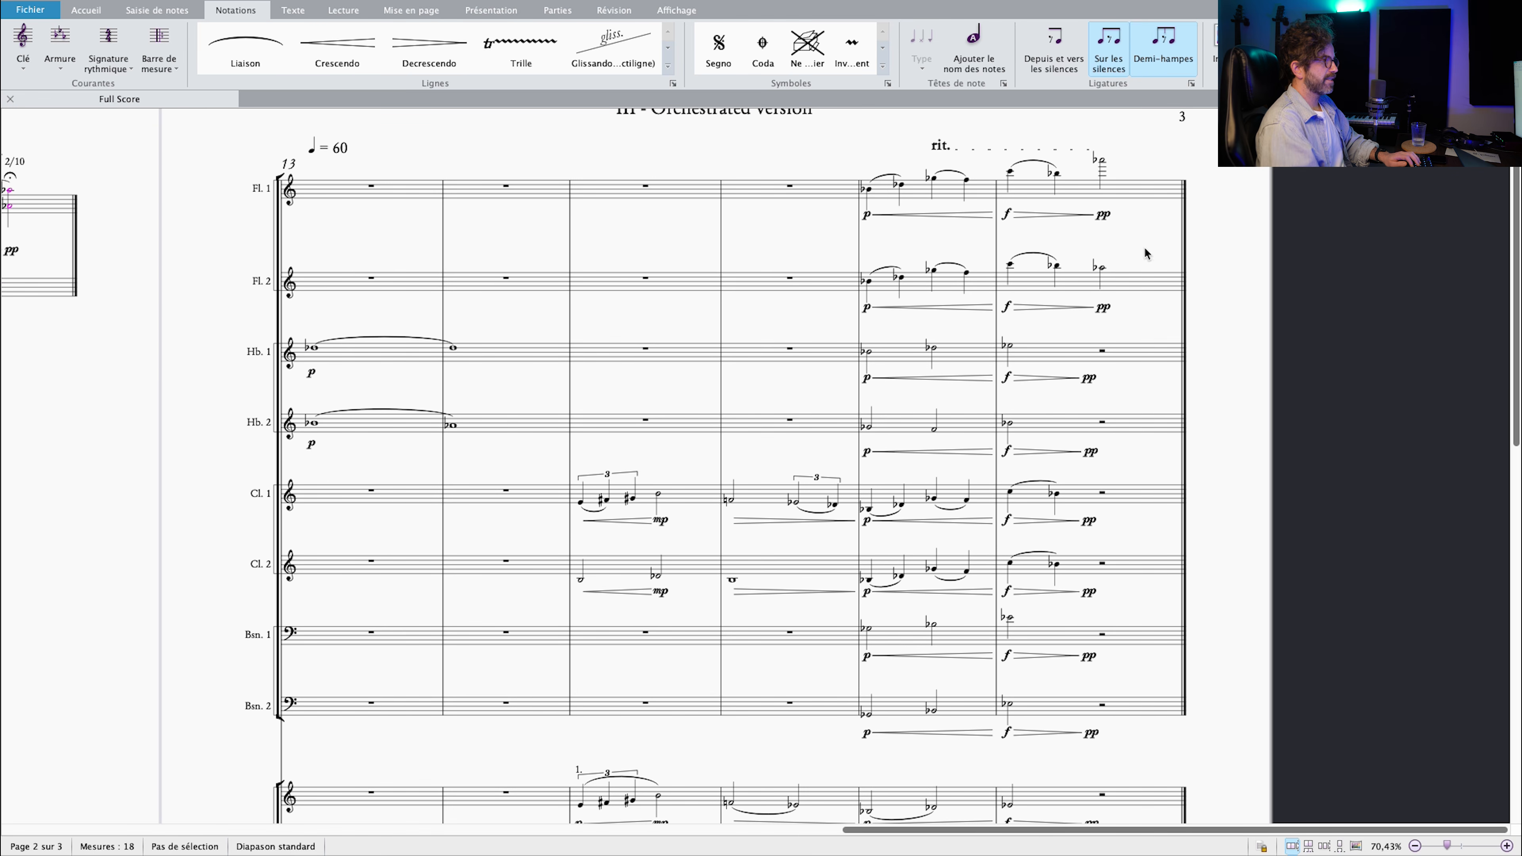
Select the first oboe's opening note, and bar 13 in both oboes, to examine how they enter.
left_click(314, 348)
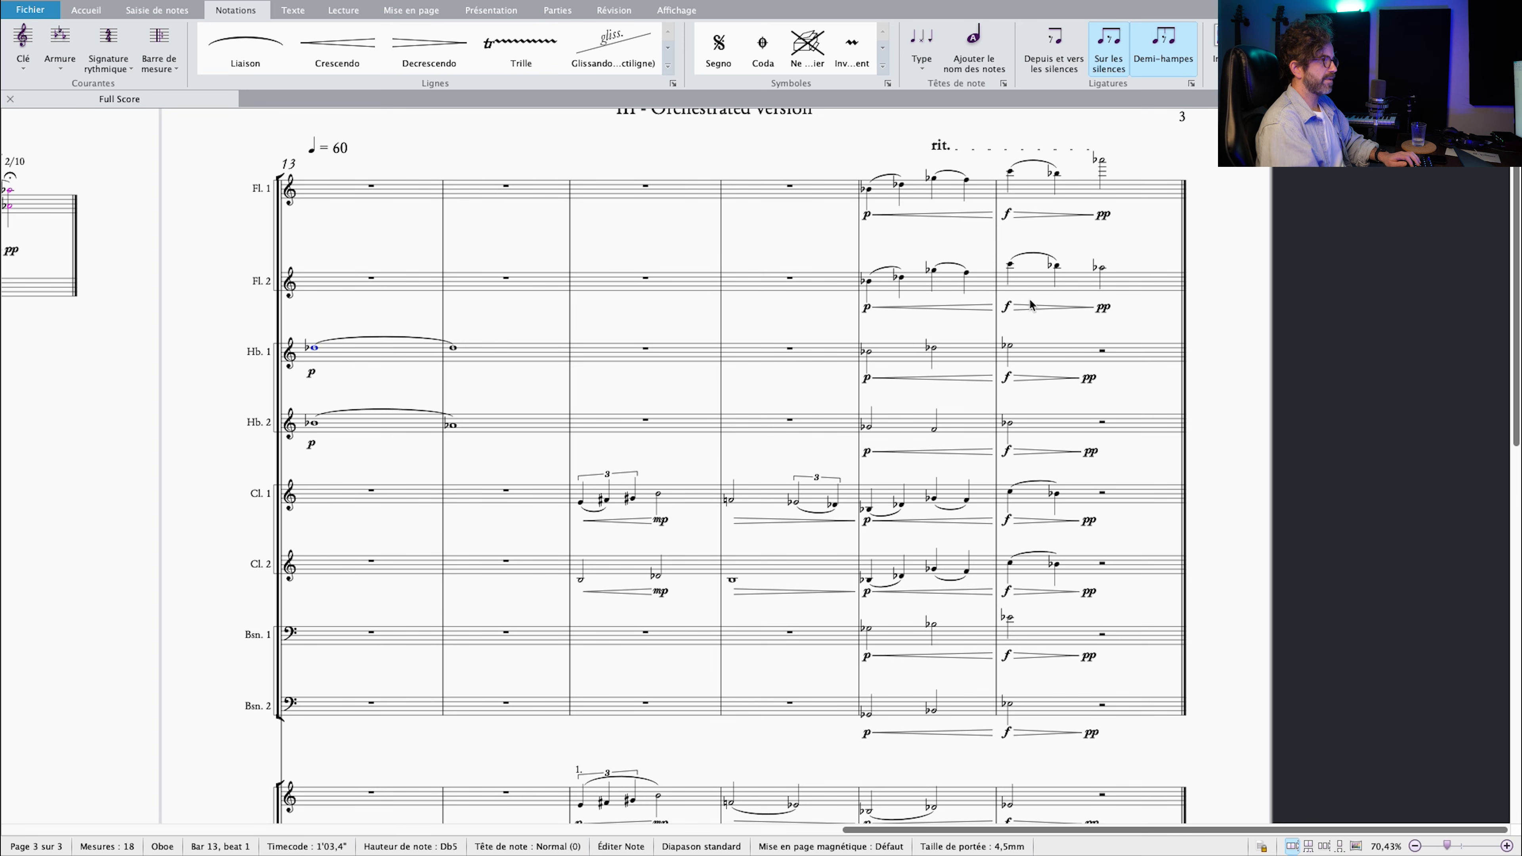
left_click(356, 354)
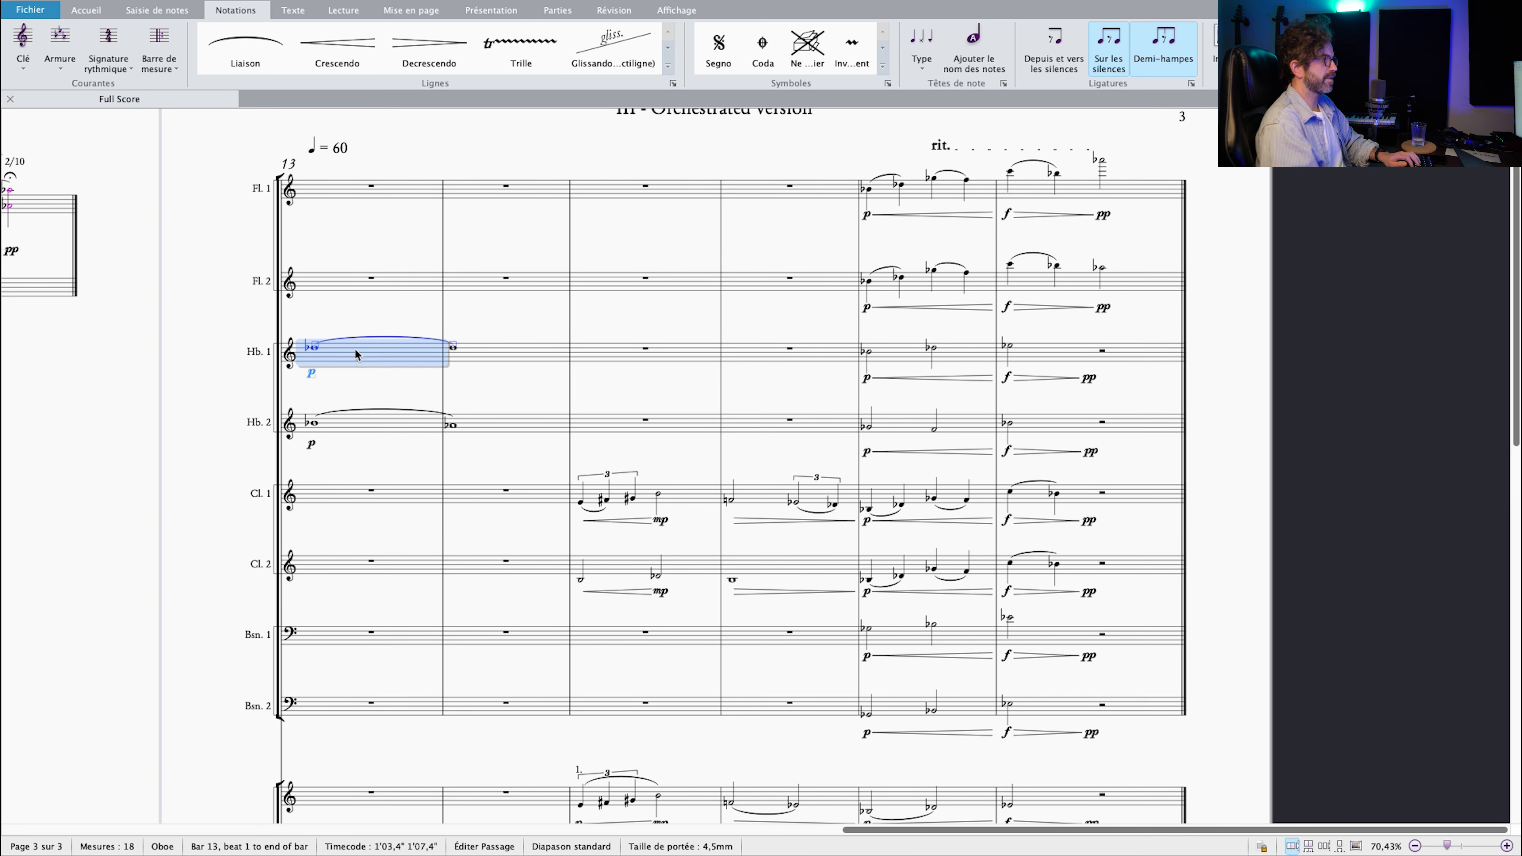
left_click(329, 431, "shift")
scroll(333, 425, "up", 2)
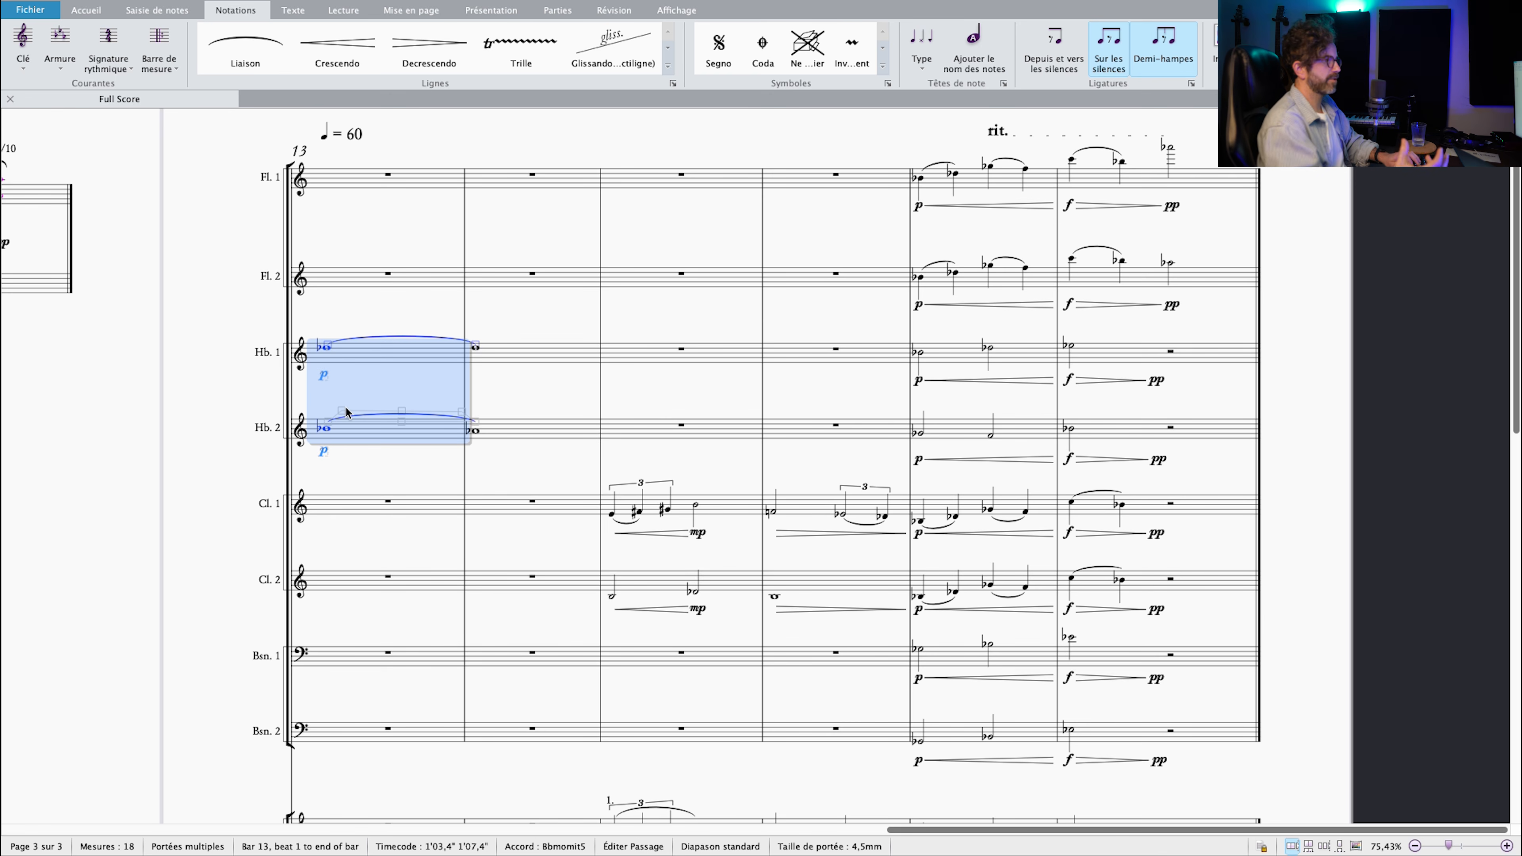
Select the last notes of both flutes and the trumpet in bar 18 together to compare their octave spacing.
left_click(1169, 148)
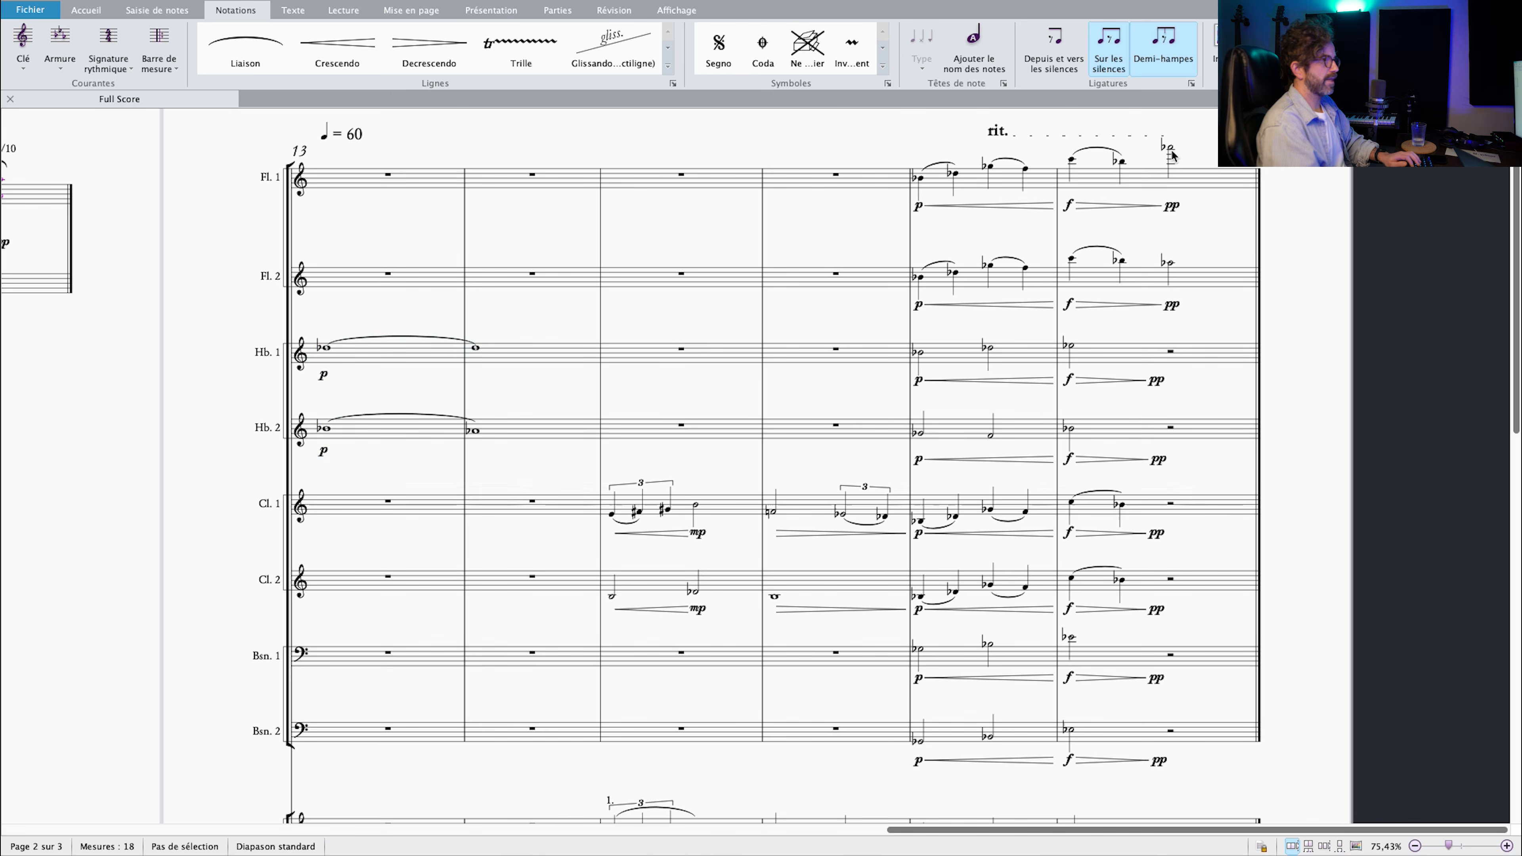
left_click(1172, 263, "super")
scroll(1201, 251, "down", 10)
left_click(1124, 410, "super")
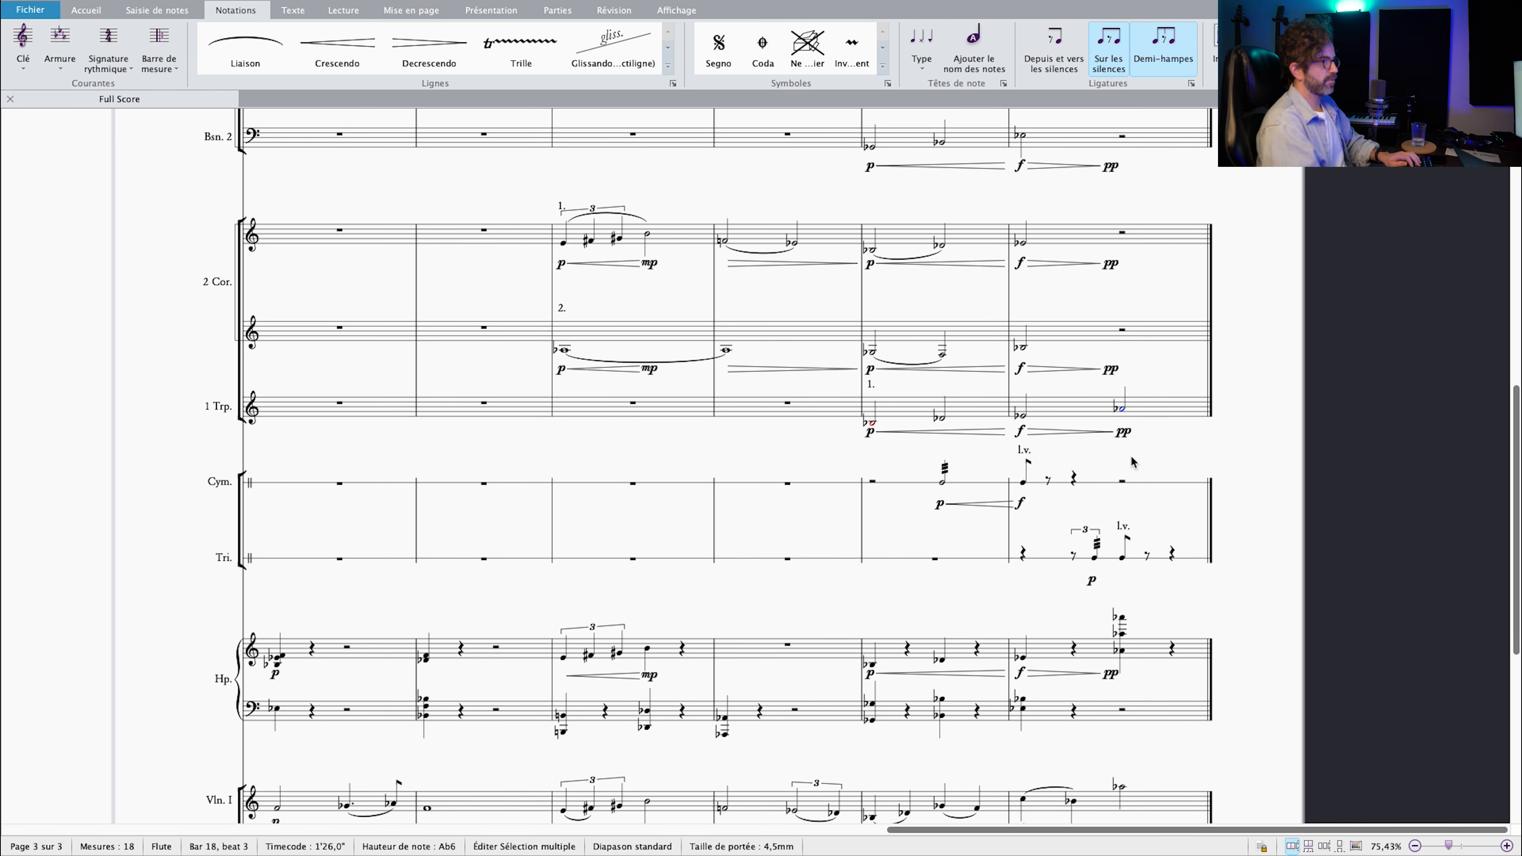
scroll(1143, 446, "down", 5)
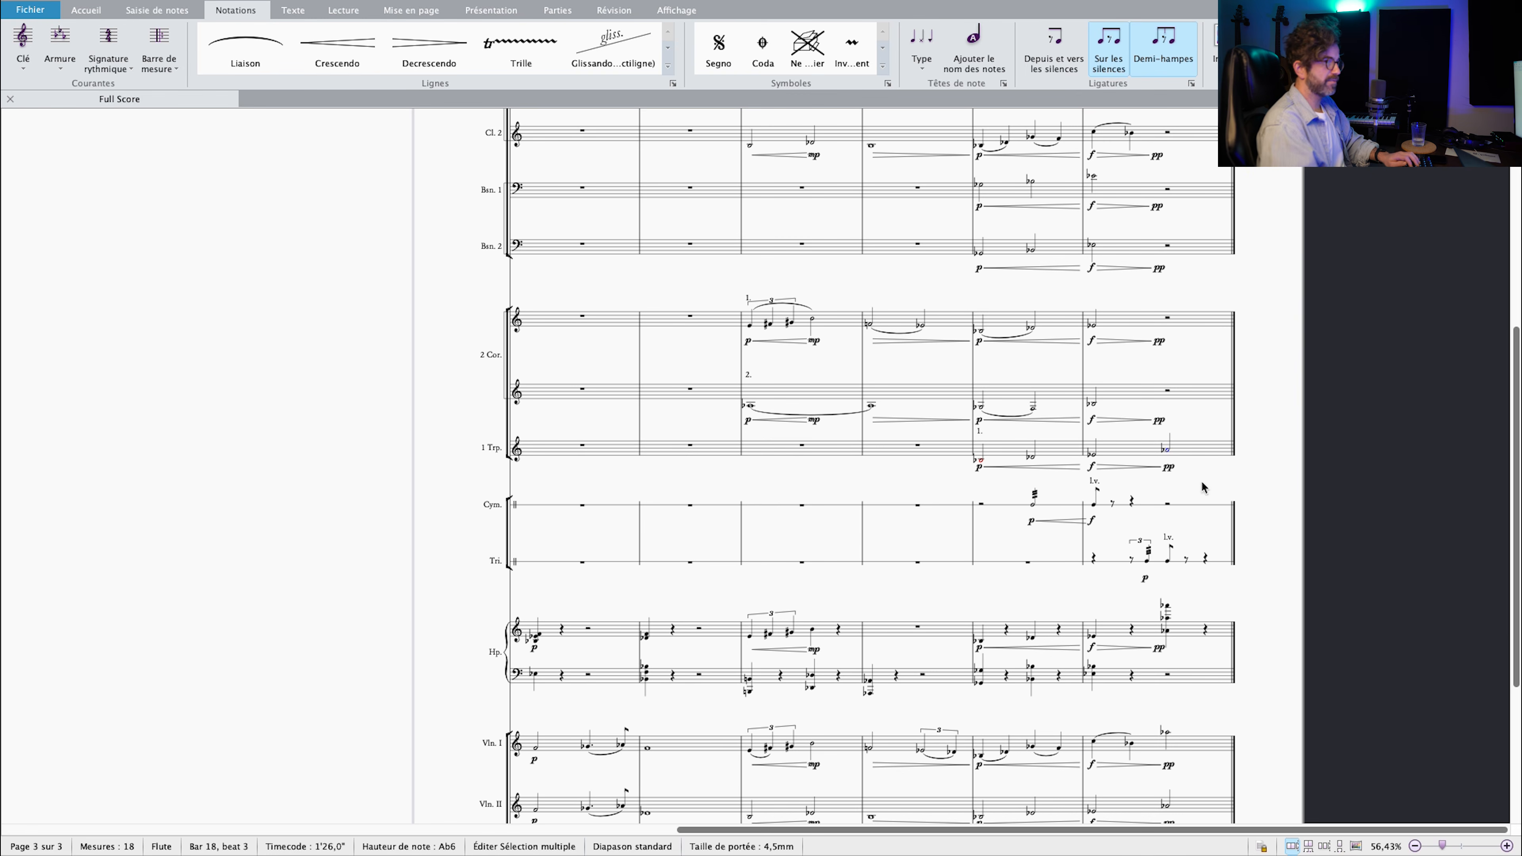
scroll(1193, 484, "up", 5)
scroll(1090, 258, "up", 2)
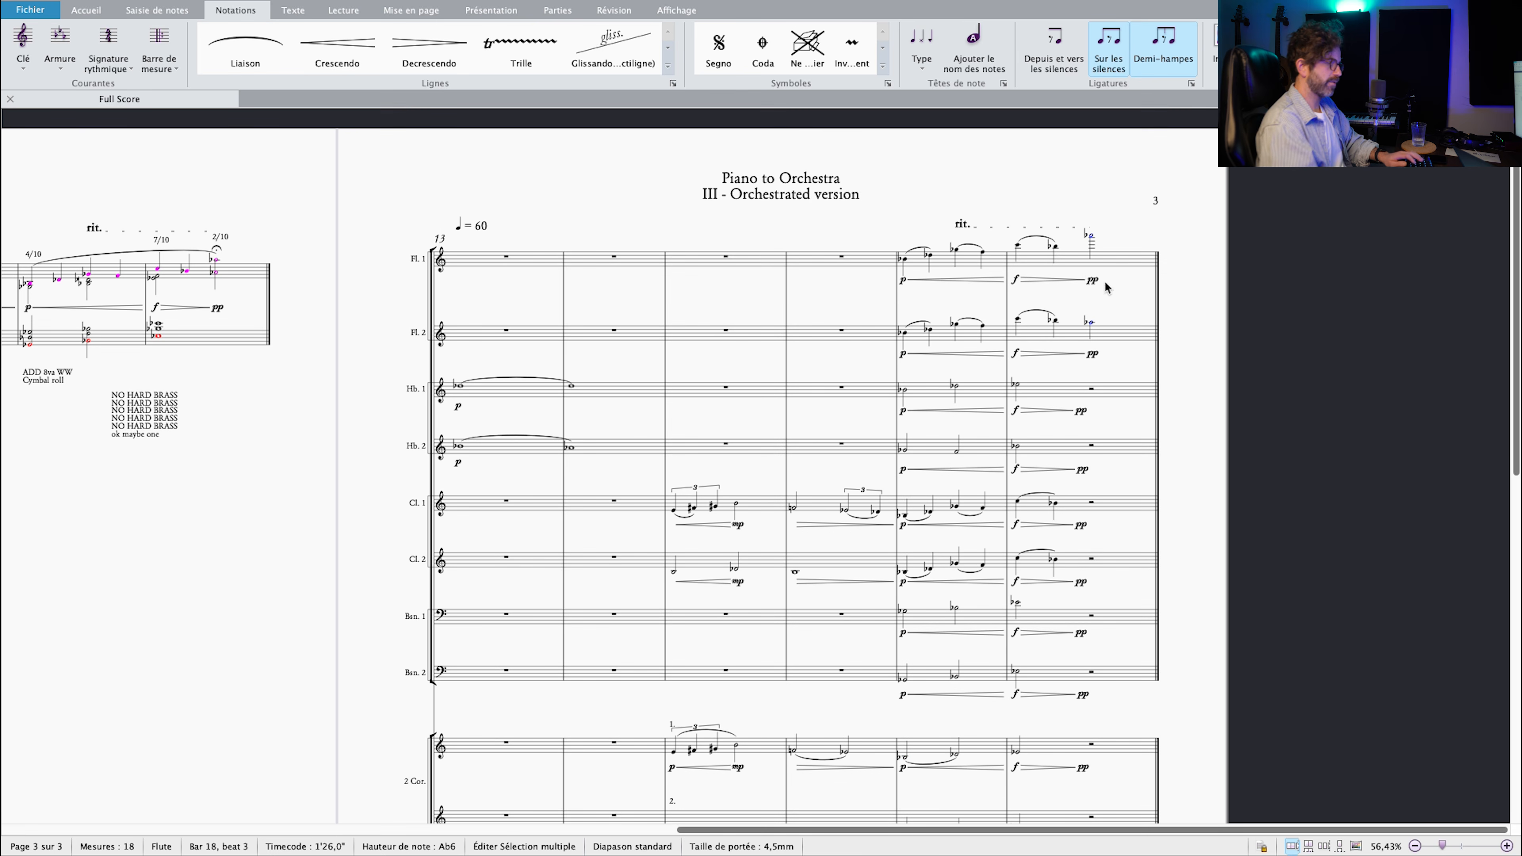
Select bar 13 from the first violins down to the cellos to examine the string writing.
scroll(1012, 476, "down", 14)
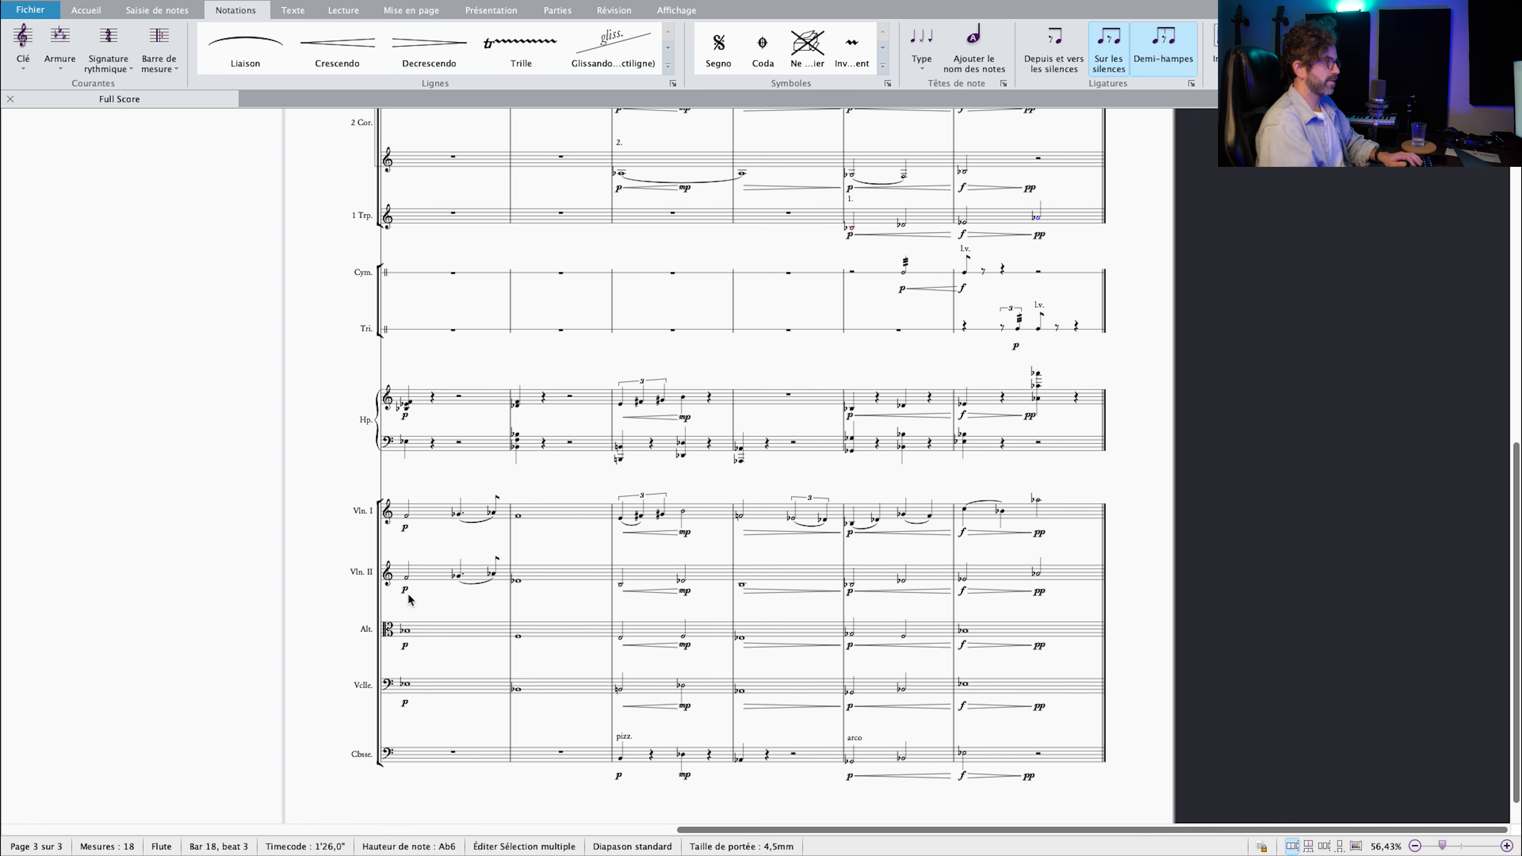
left_click(421, 518)
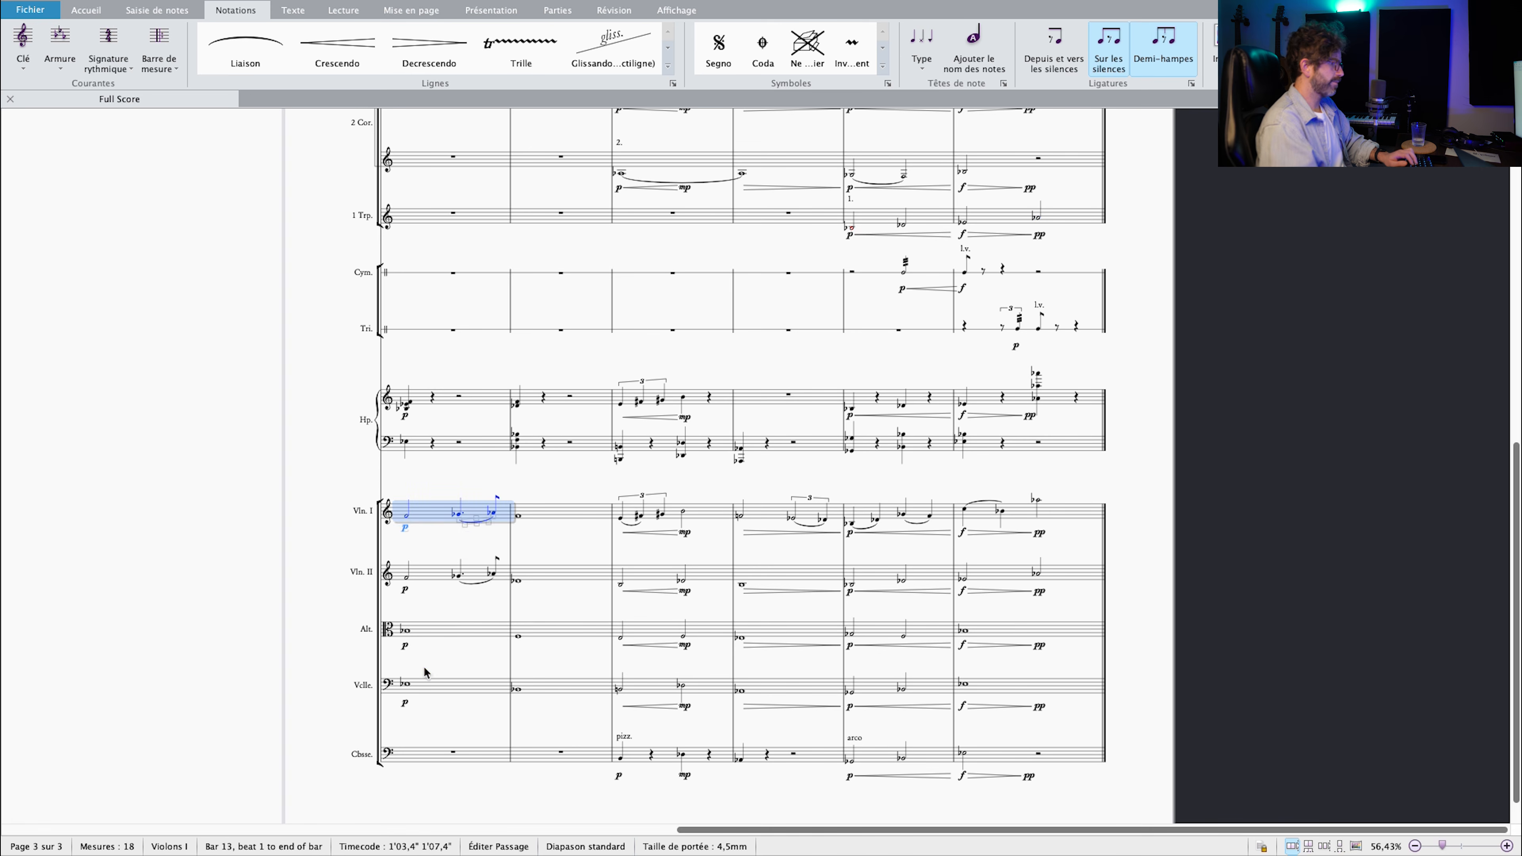
left_click(446, 685, "shift")
Select the double bass rest on beat 3 of bar 18 and examine how each string part ends.
scroll(470, 658, "up", 5)
left_click_drag(1254, 588, 1249, 581)
left_click_drag(1249, 581, 1196, 480)
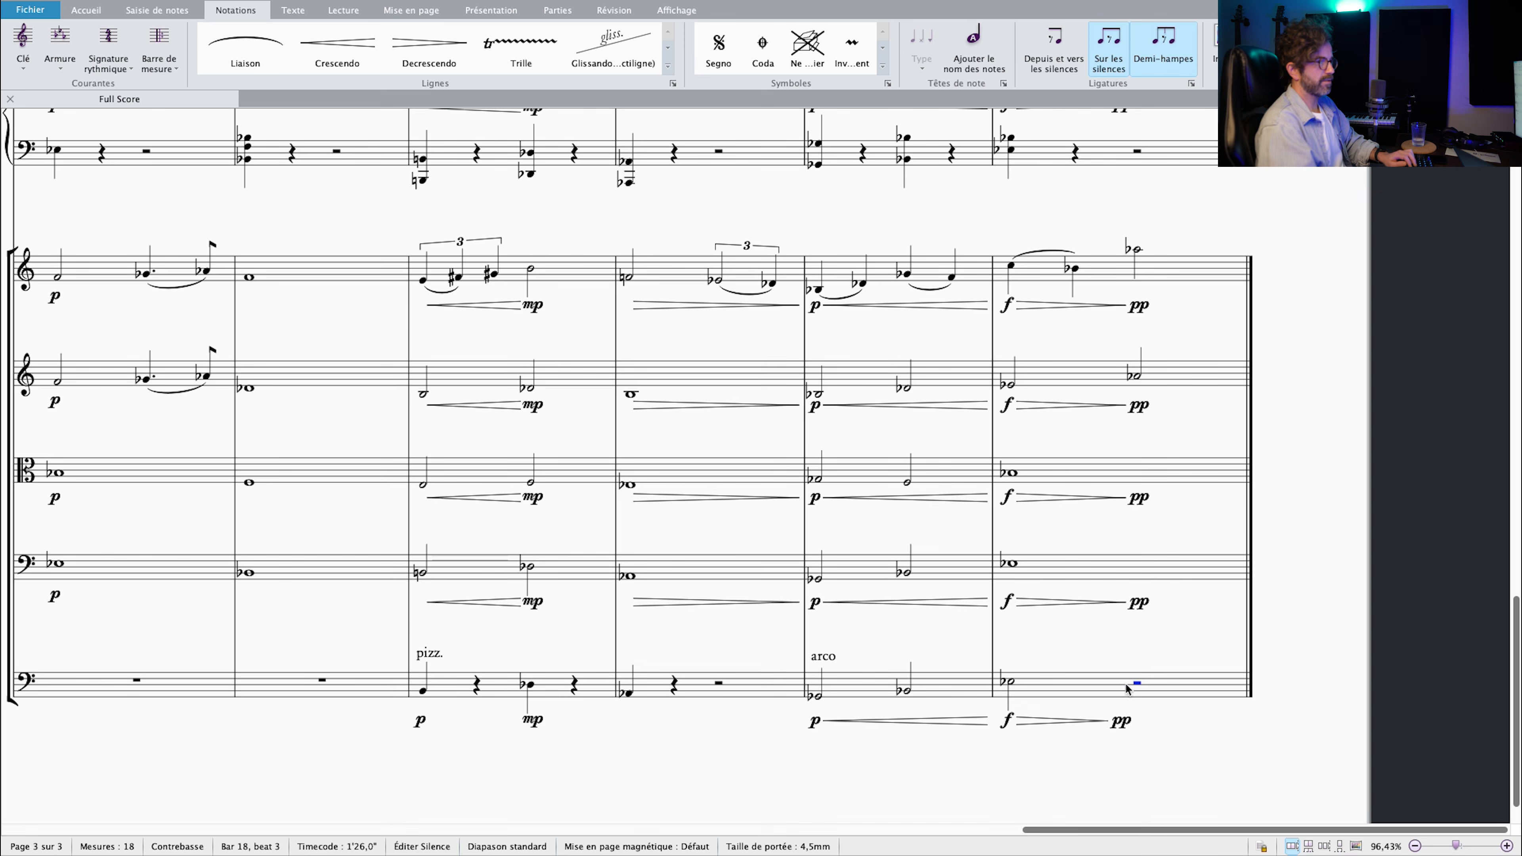
scroll(1127, 686, "down", 5)
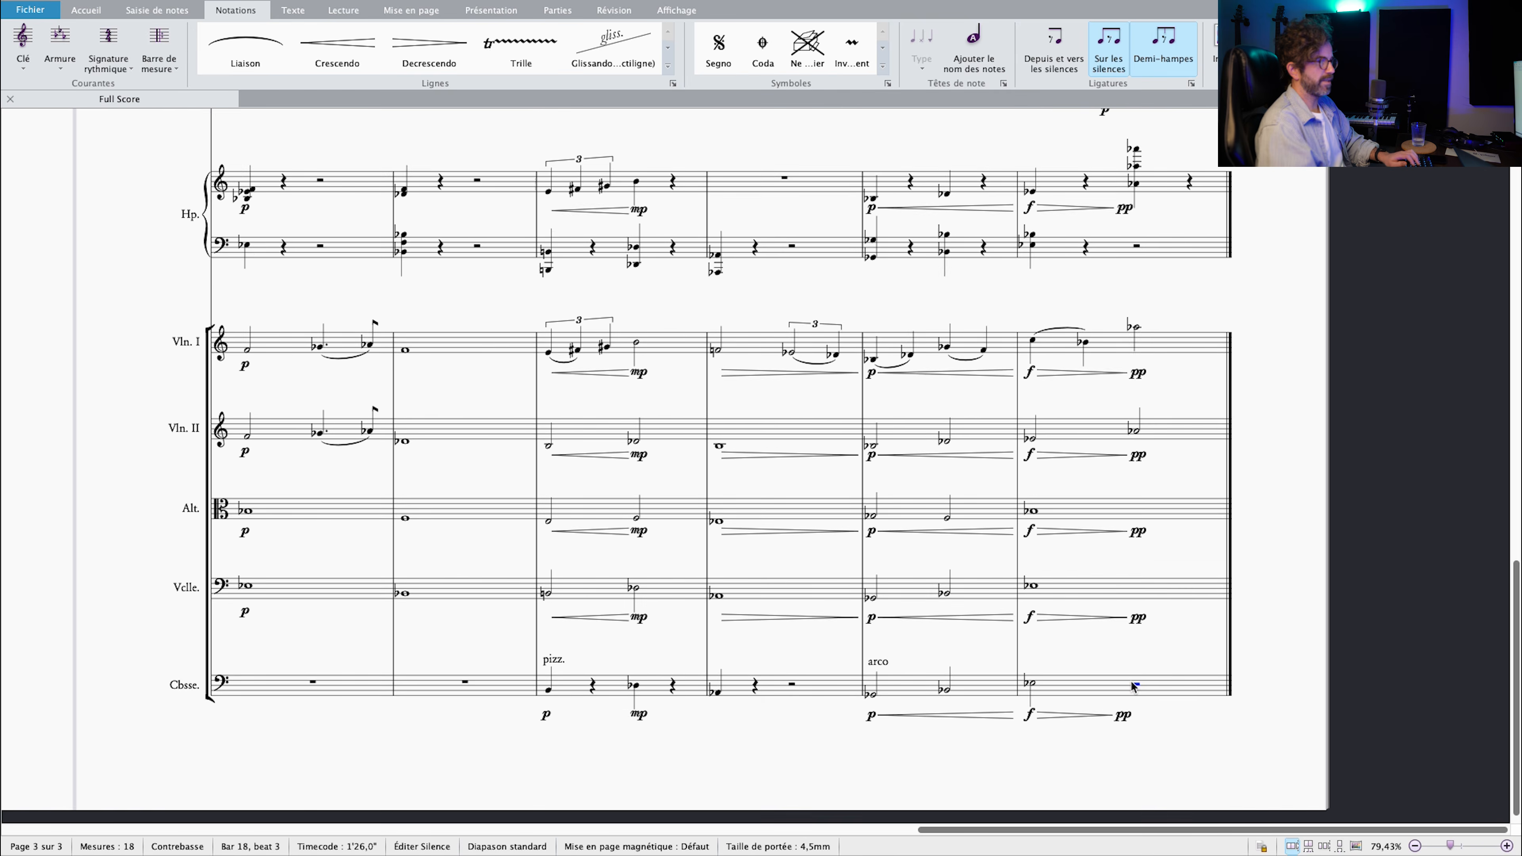
left_click_drag(1178, 288, 1174, 406)
Select the harp's last chord and the triangle's last note in bar 18 to examine the closing colour.
left_click(1132, 283)
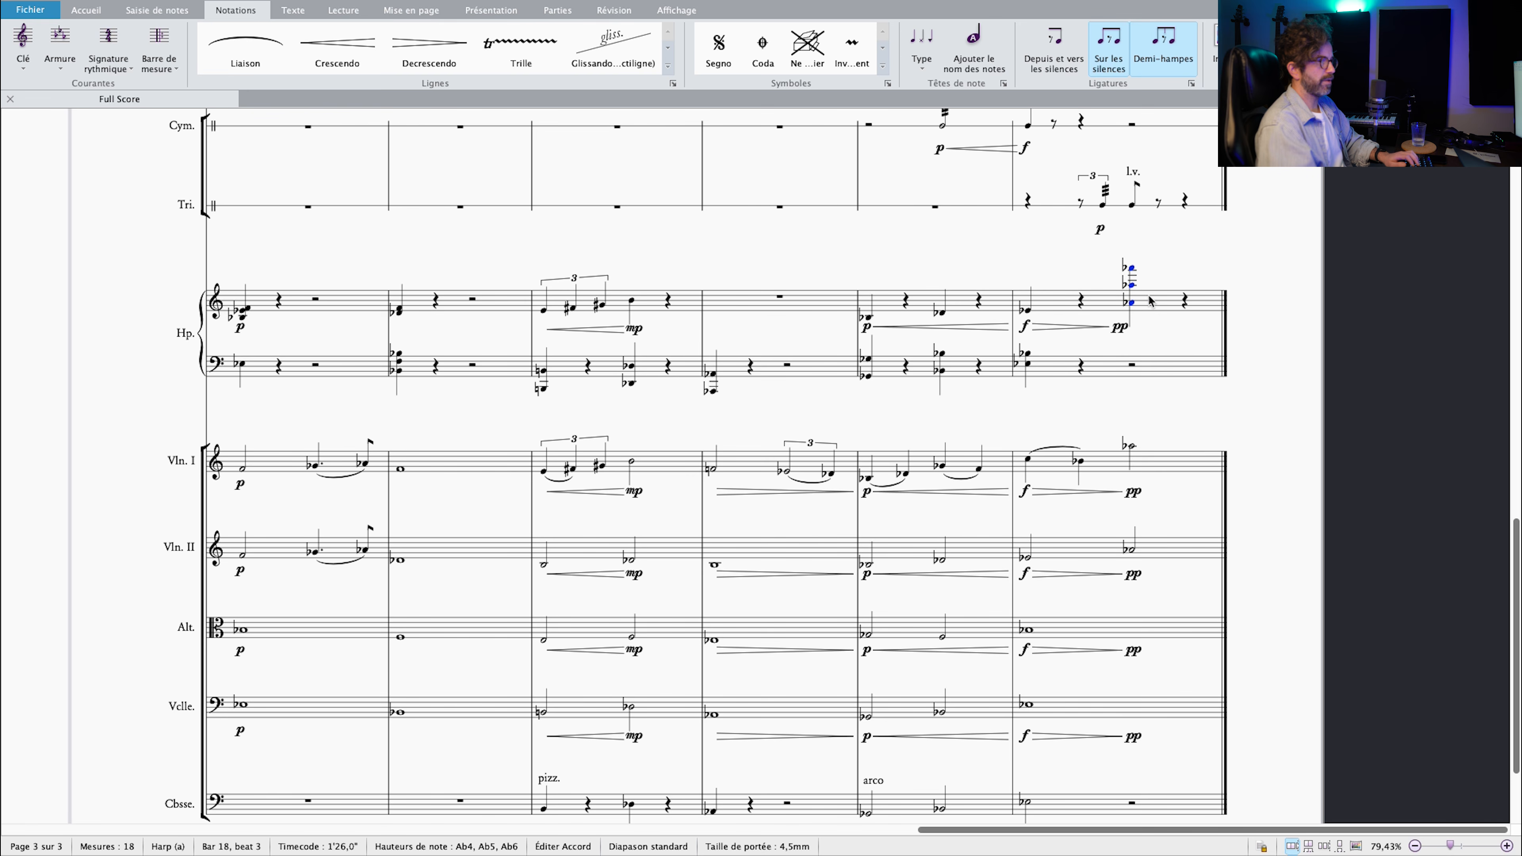
left_click_drag(1162, 271, 1157, 324)
left_click(1127, 259)
left_click_drag(1180, 254, 1180, 374)
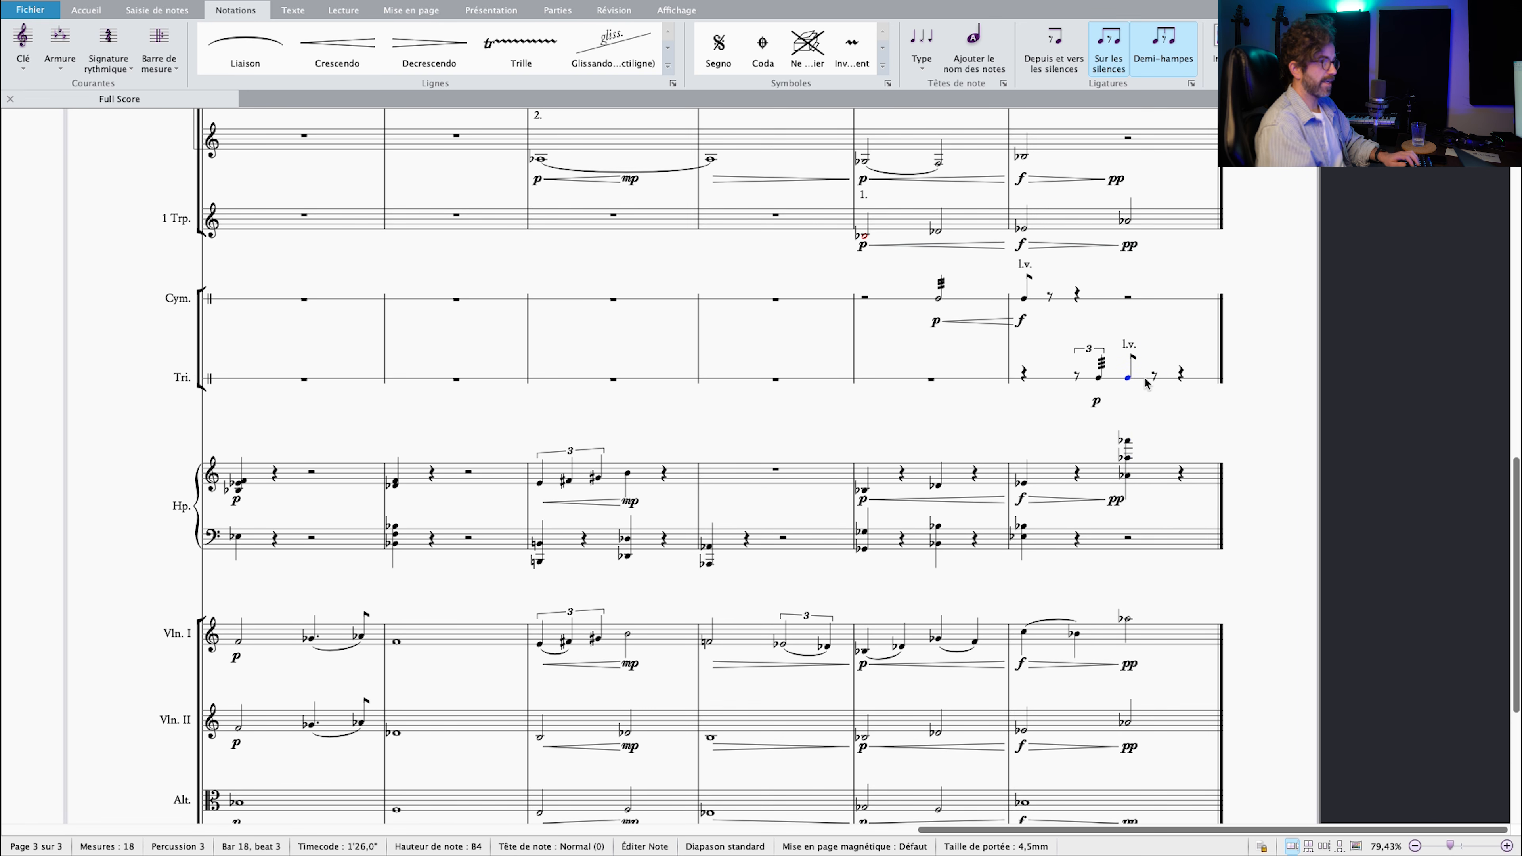
Select the cymbals in bar 18 alone, and across bars 17 and 18, to examine the roll and its crescendo.
left_click(1031, 305)
scroll(934, 303, "up", 3)
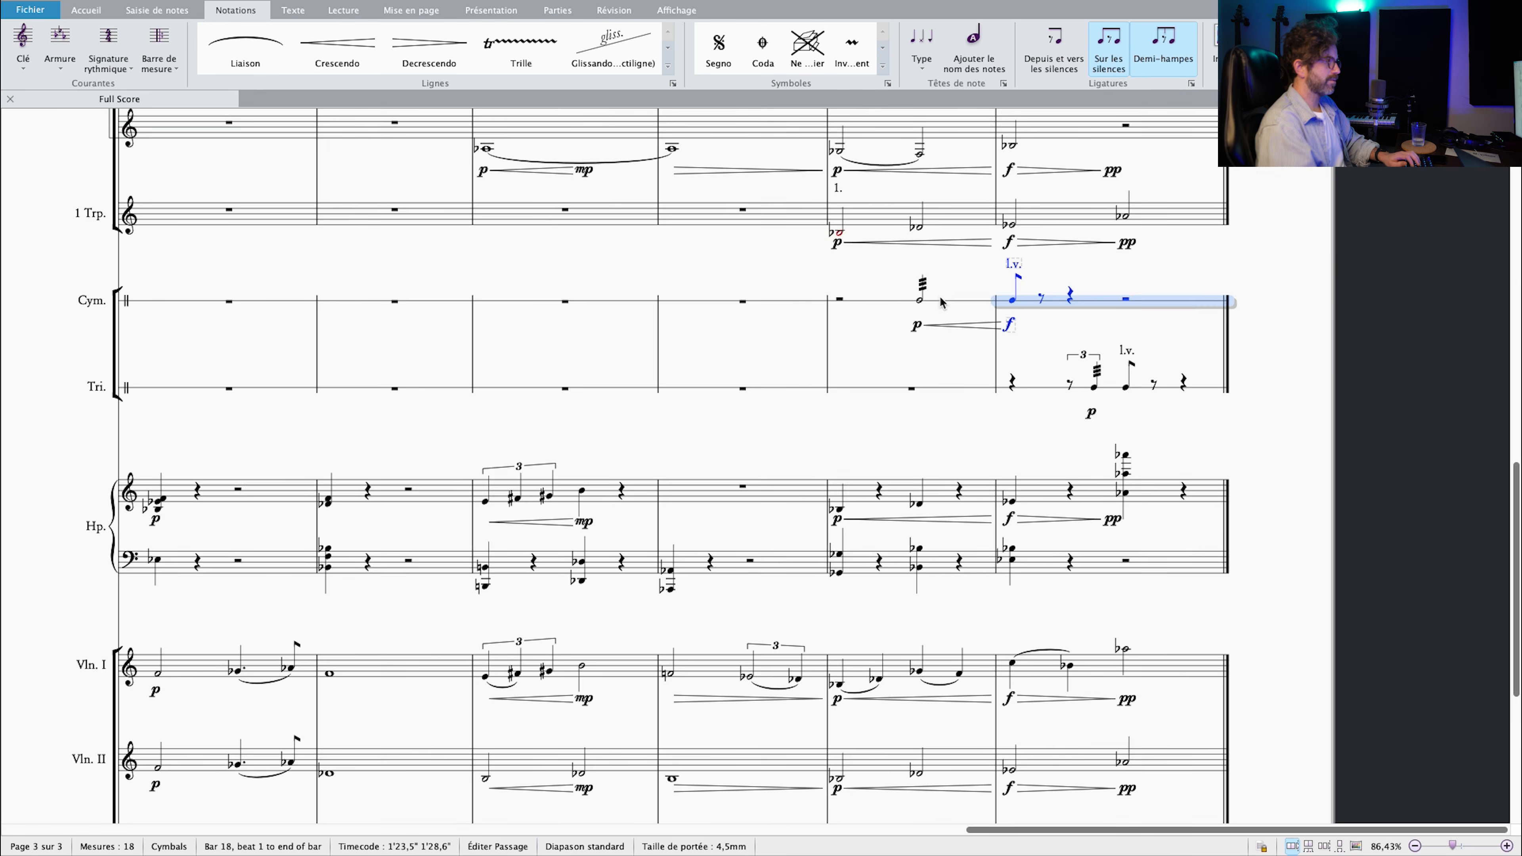
left_click_drag(886, 316, 1108, 344)
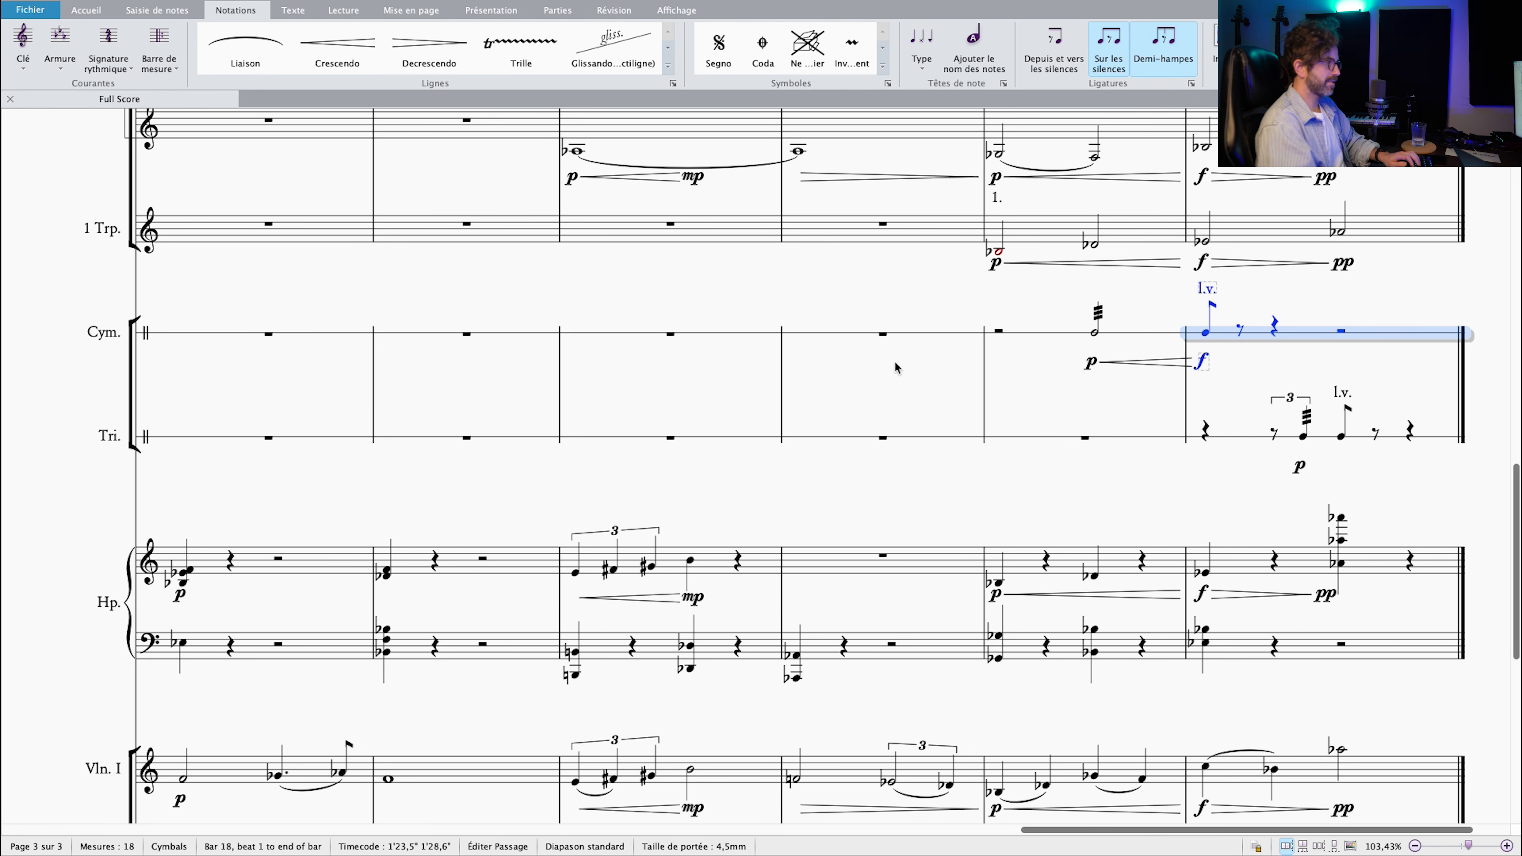
left_click(1120, 342)
left_click(1216, 351, "shift")
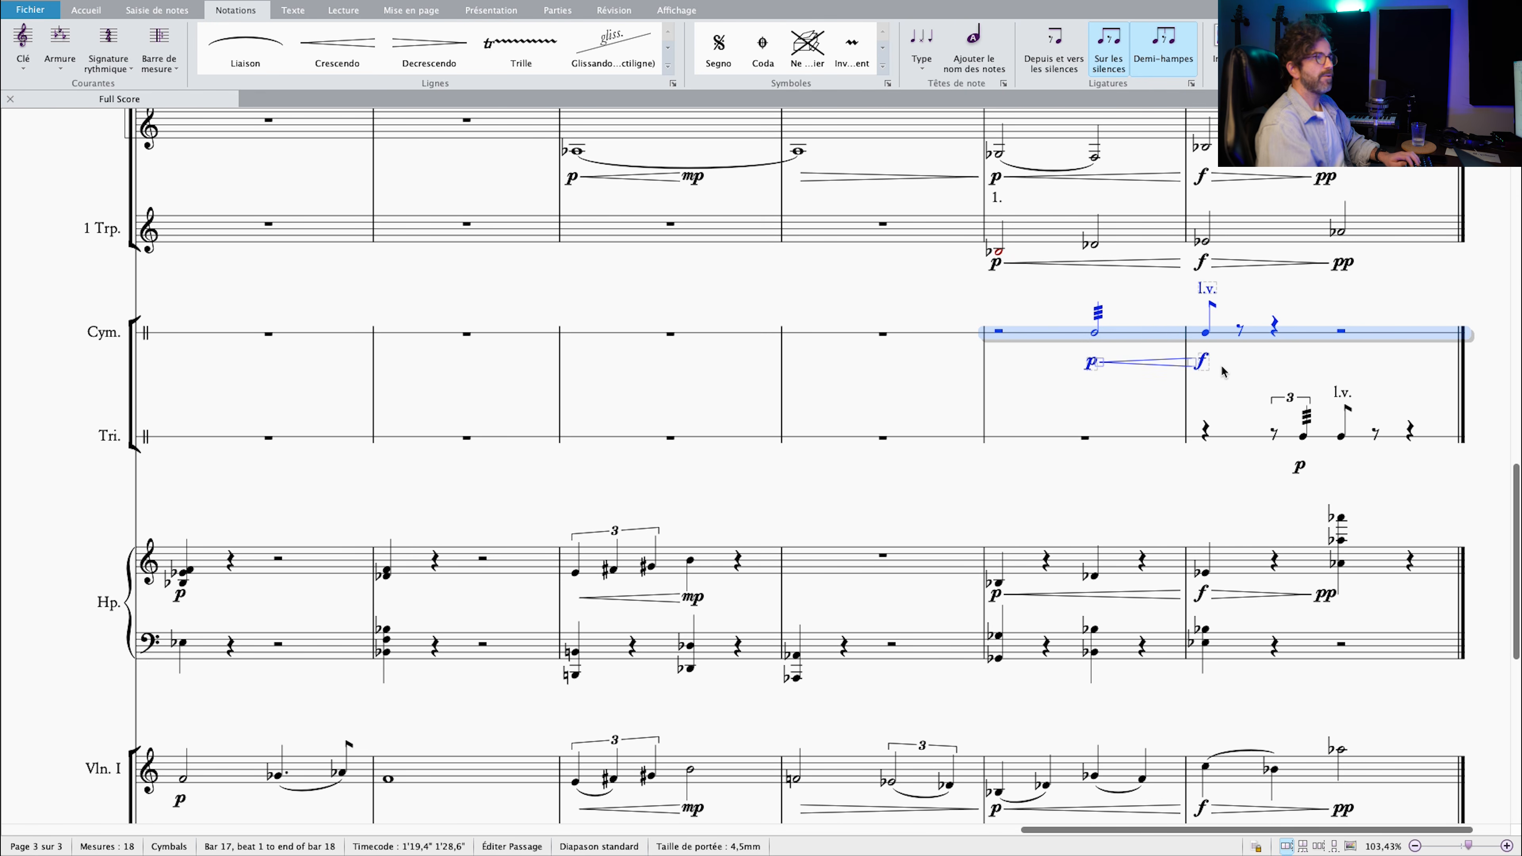
Examine how the cymbal roll into bar 18 lines up with the brass and woodwind crescendo.
left_click(1206, 242)
left_click_drag(1266, 310, 1137, 331)
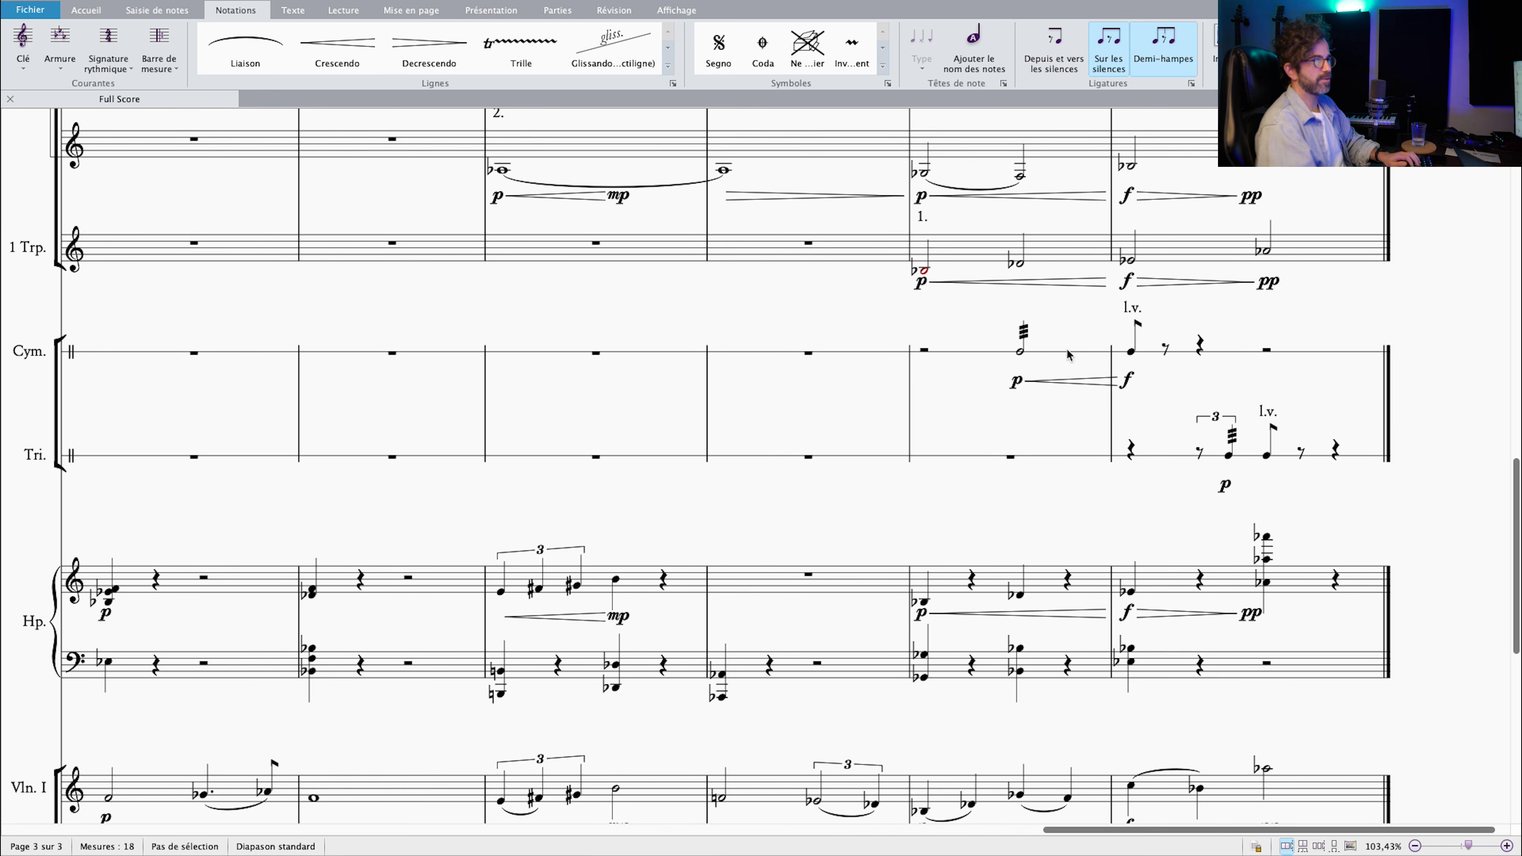
key("super+equal")
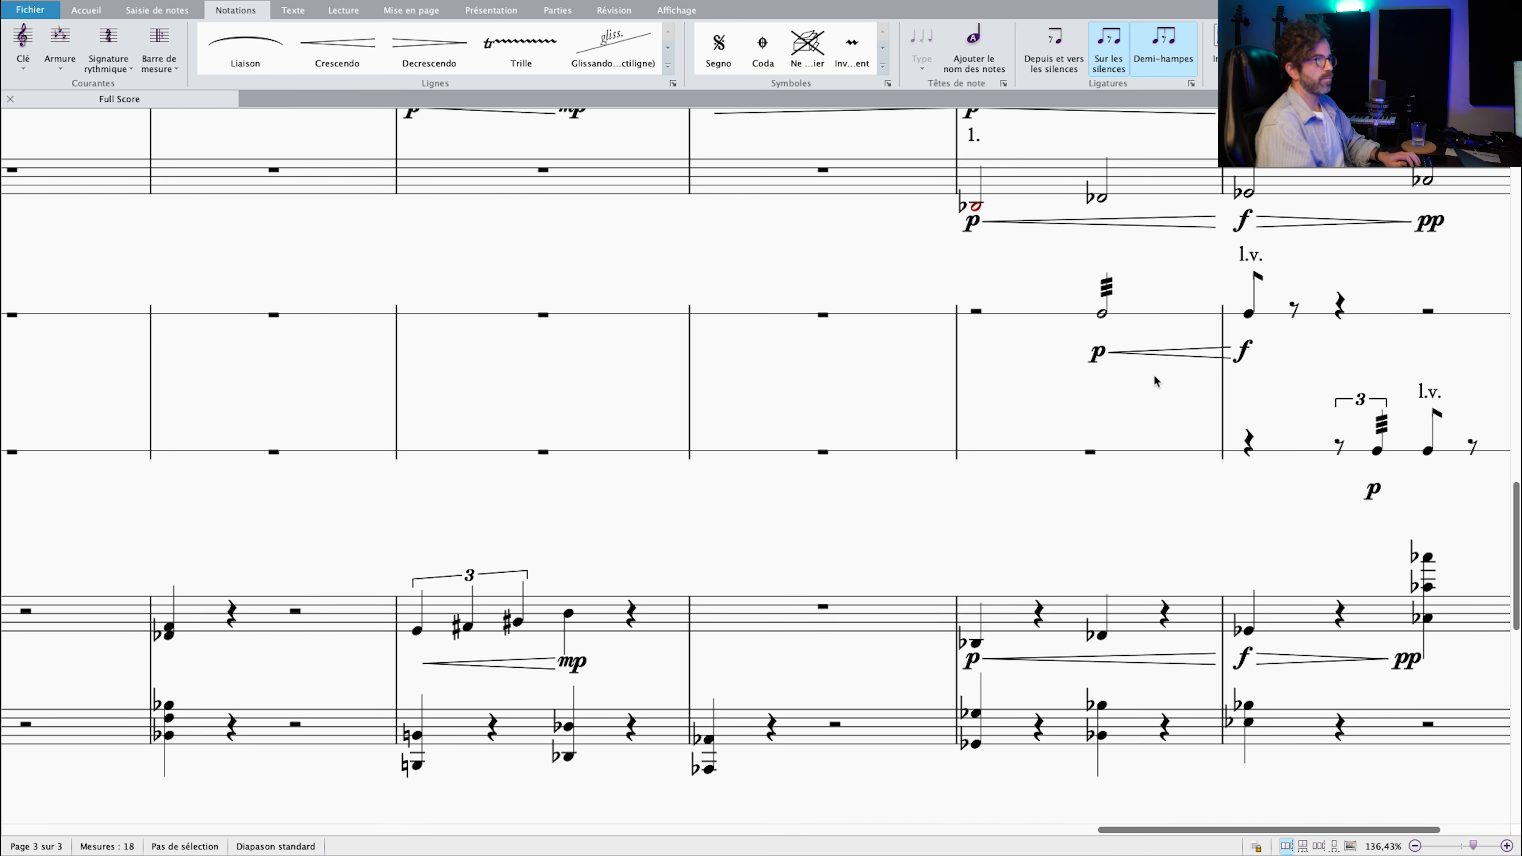
key("super+minus")
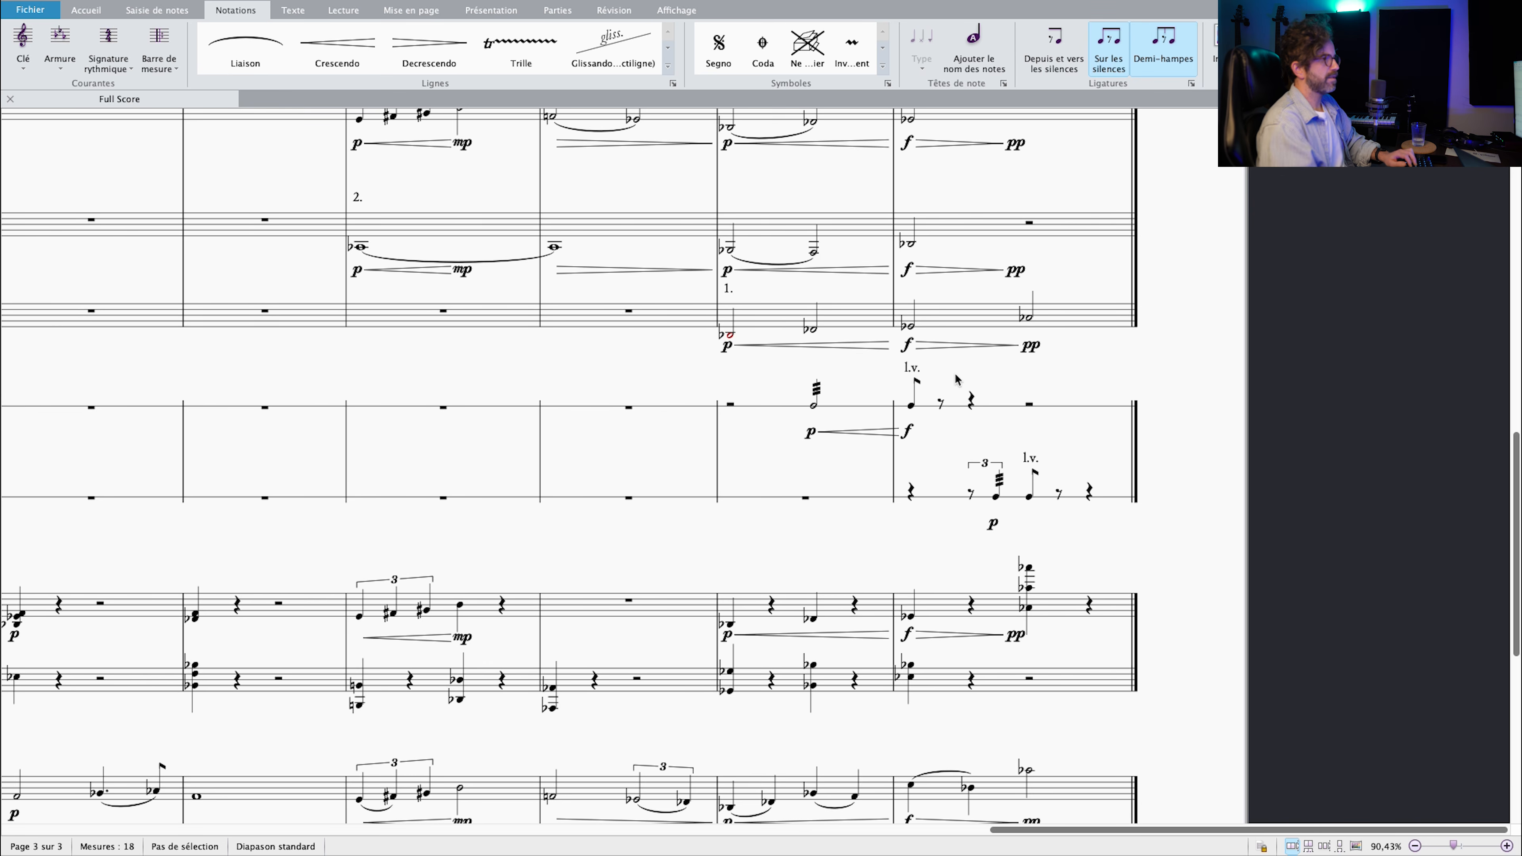
left_click_drag(955, 379, 1082, 427)
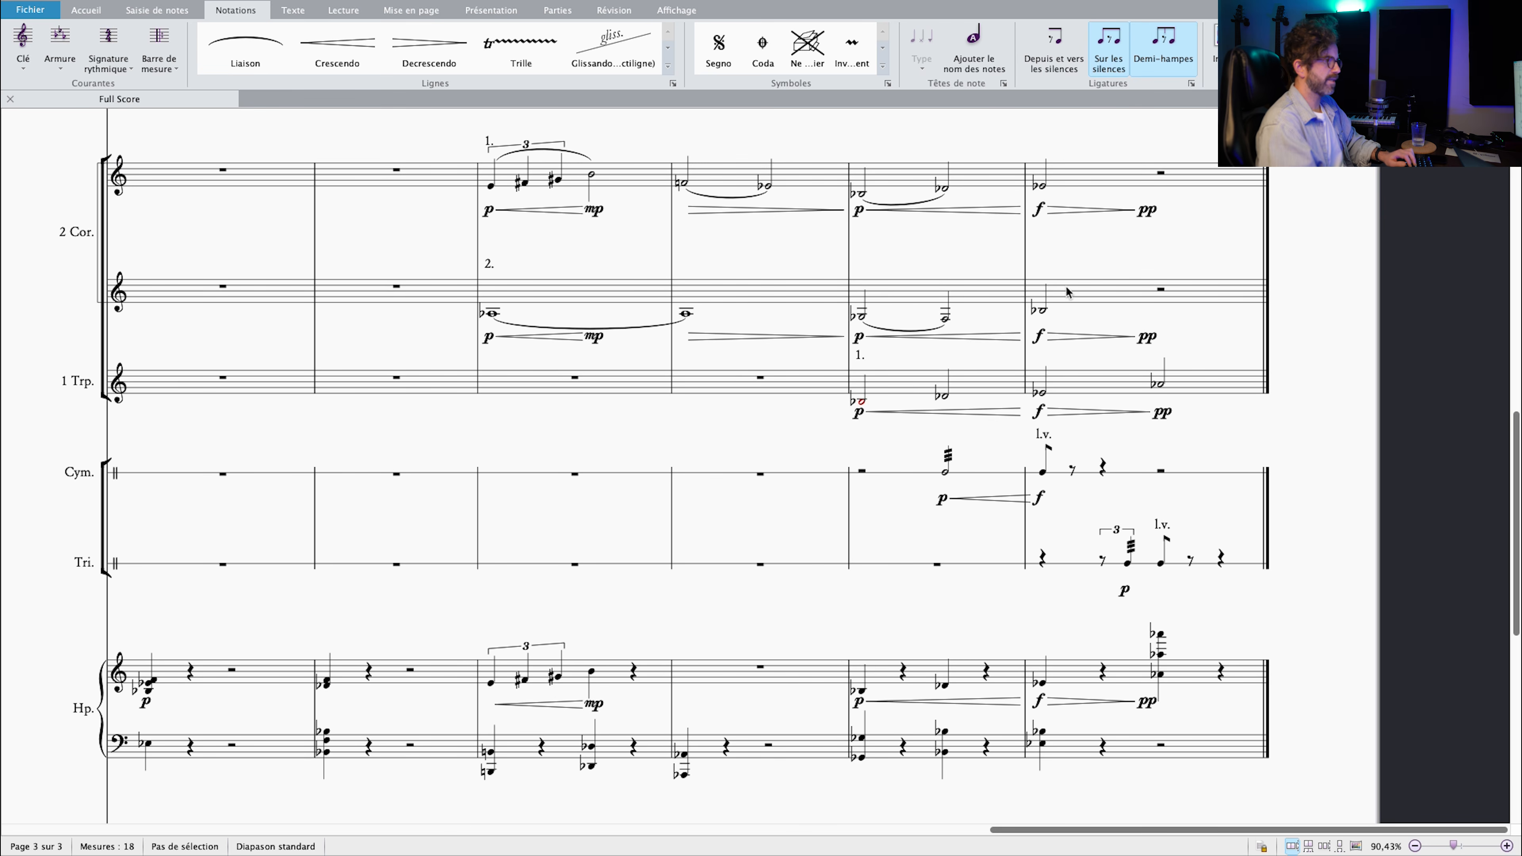
scroll(1053, 247, "up", 2)
scroll(1055, 322, "up", 5)
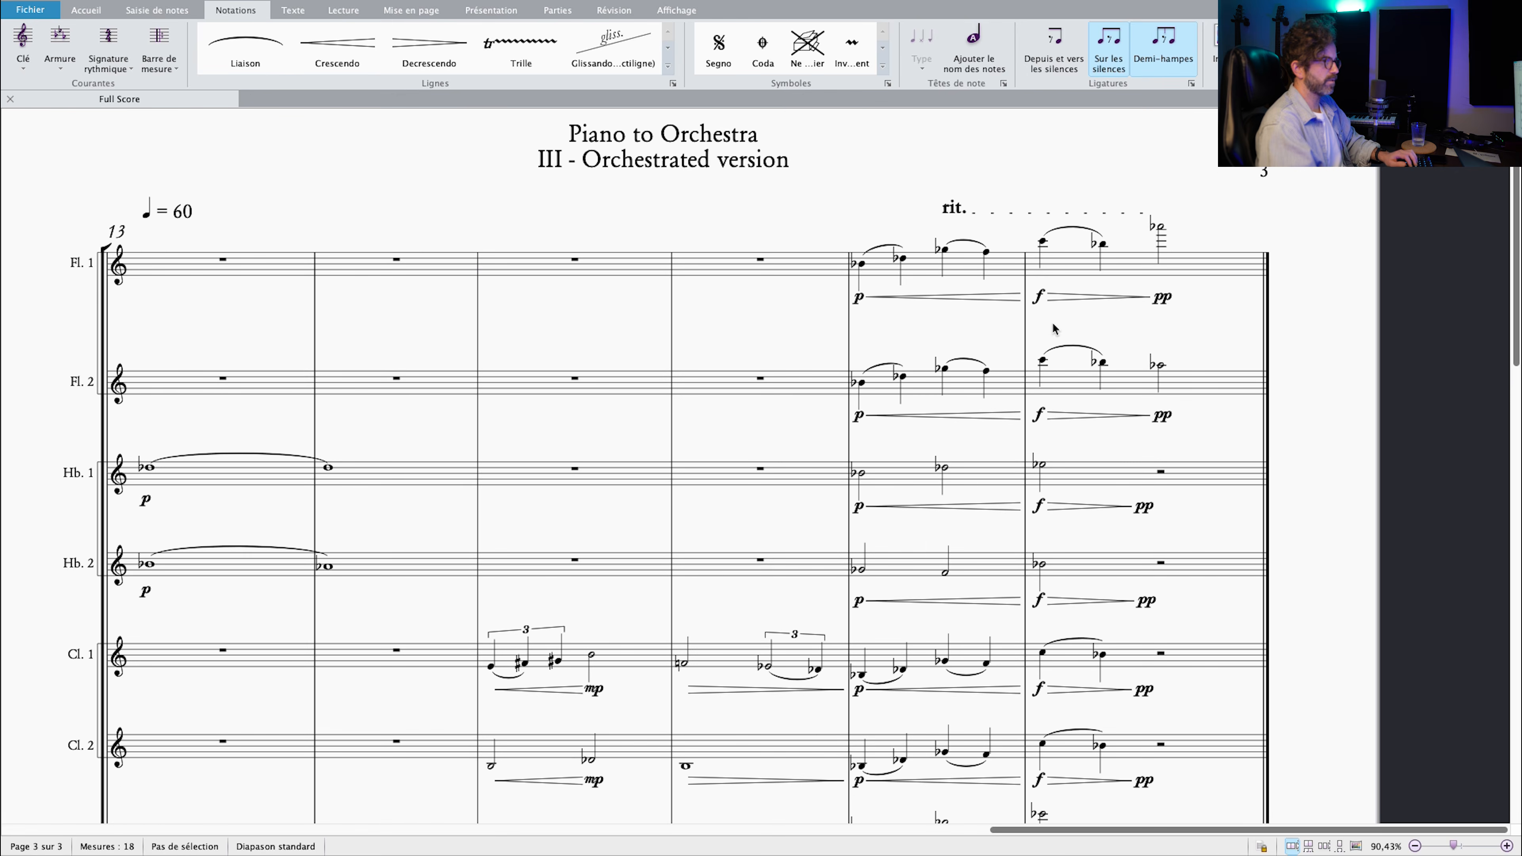
scroll(1052, 359, "down", 12)
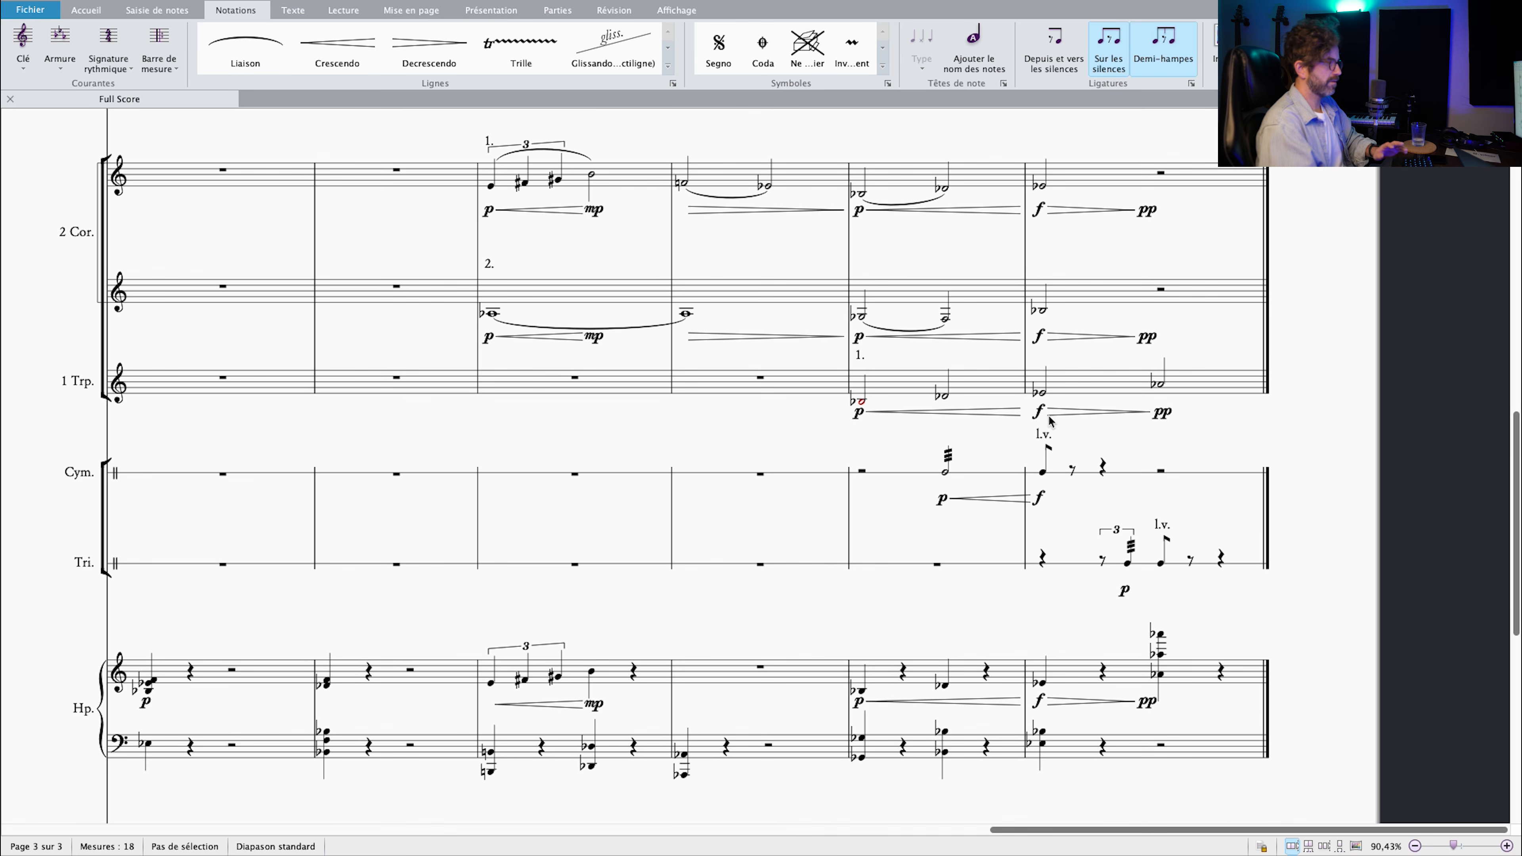
scroll(1078, 462, "down", 1)
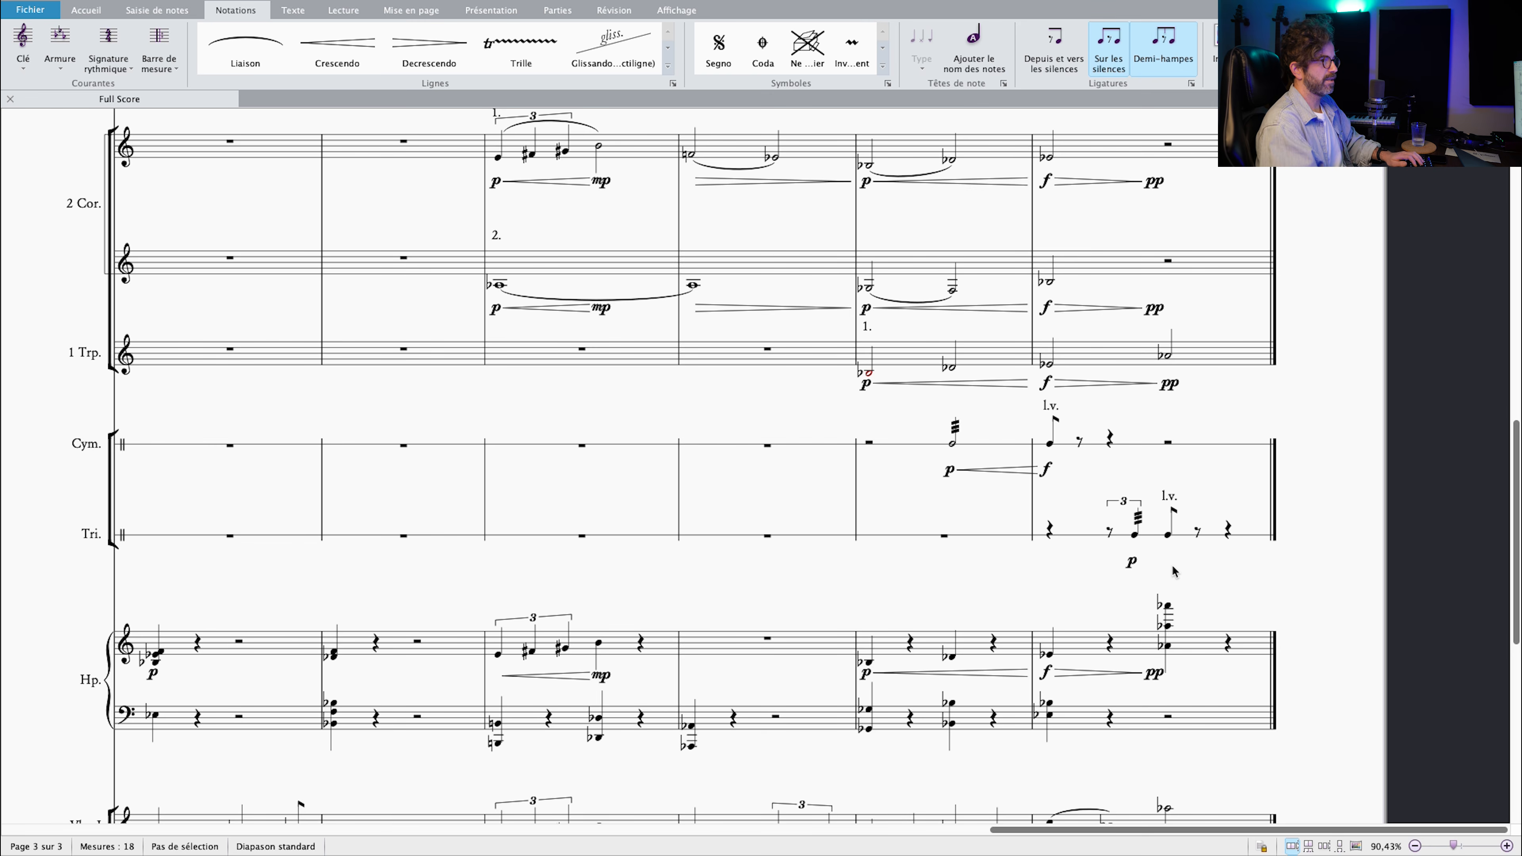
Select the triangle's triplet roll in bar 18 and its final l.v. note, and compare them with the parts above.
left_click(1110, 533)
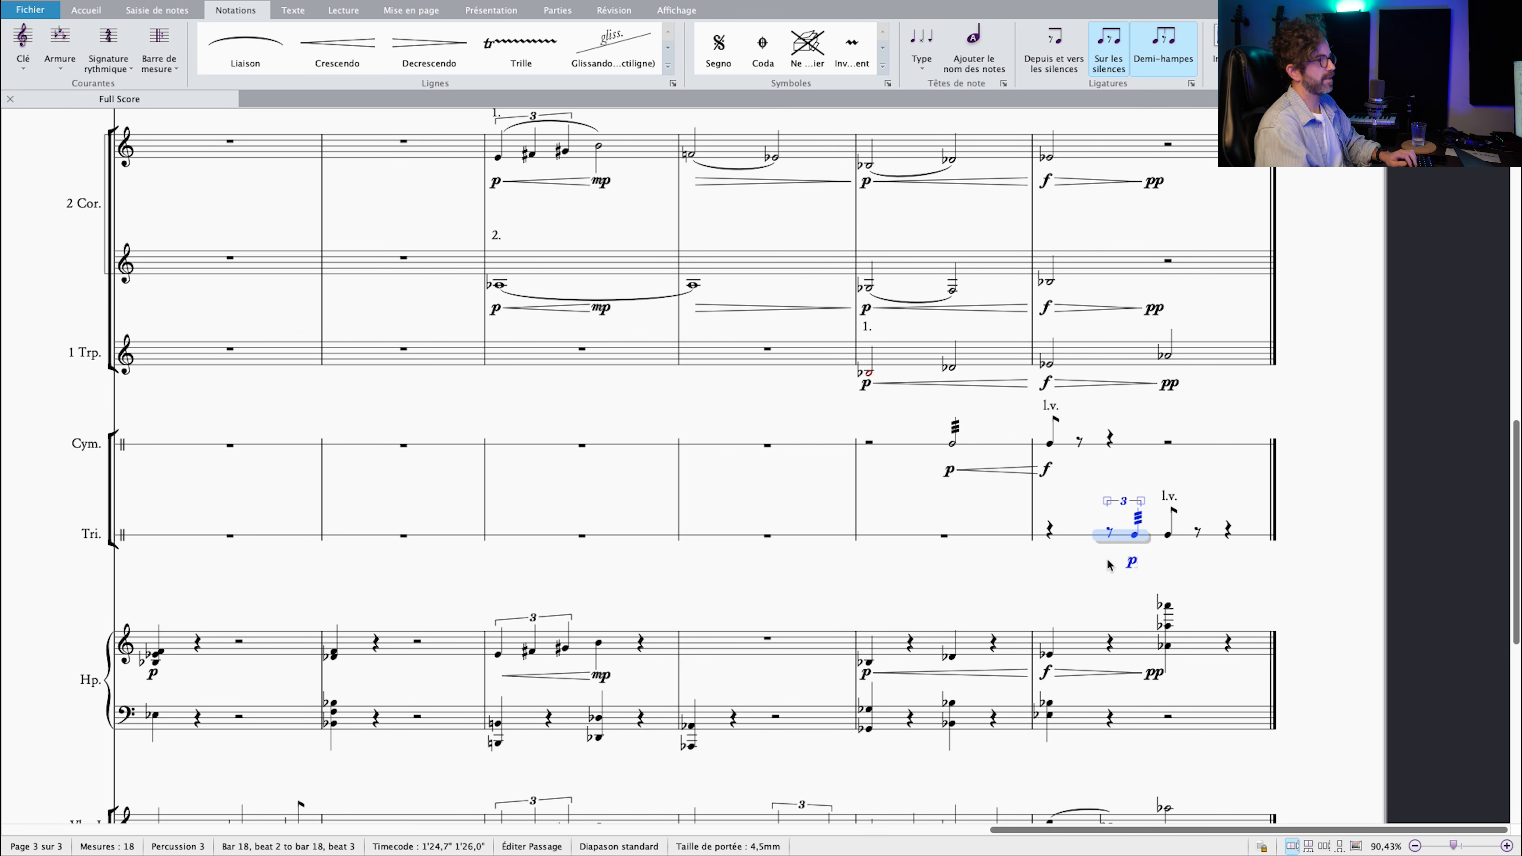
key("Right")
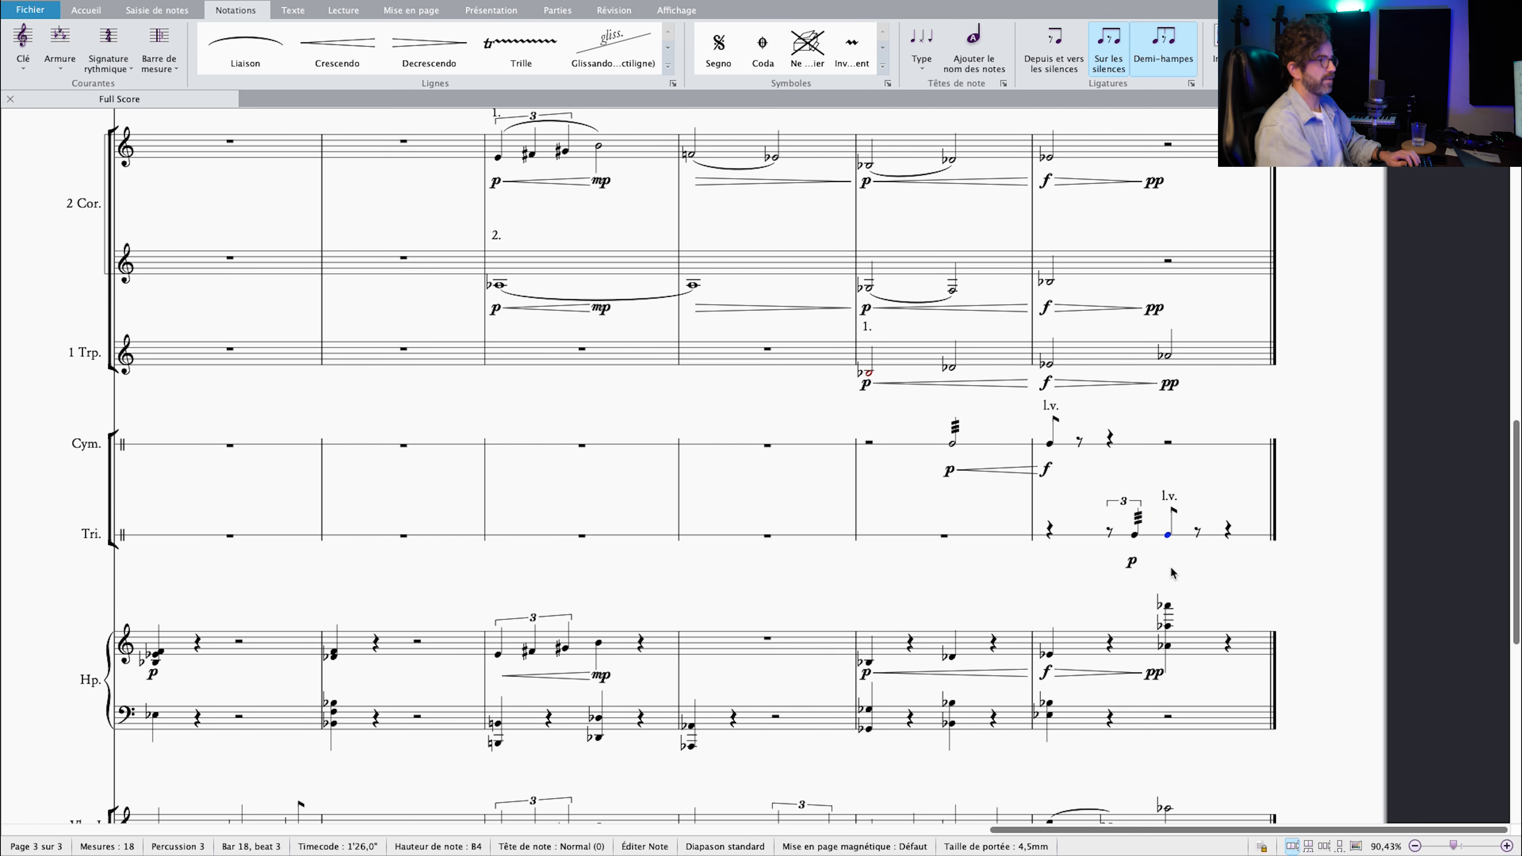
scroll(1173, 573, "down", 3)
scroll(1204, 600, "up", 5)
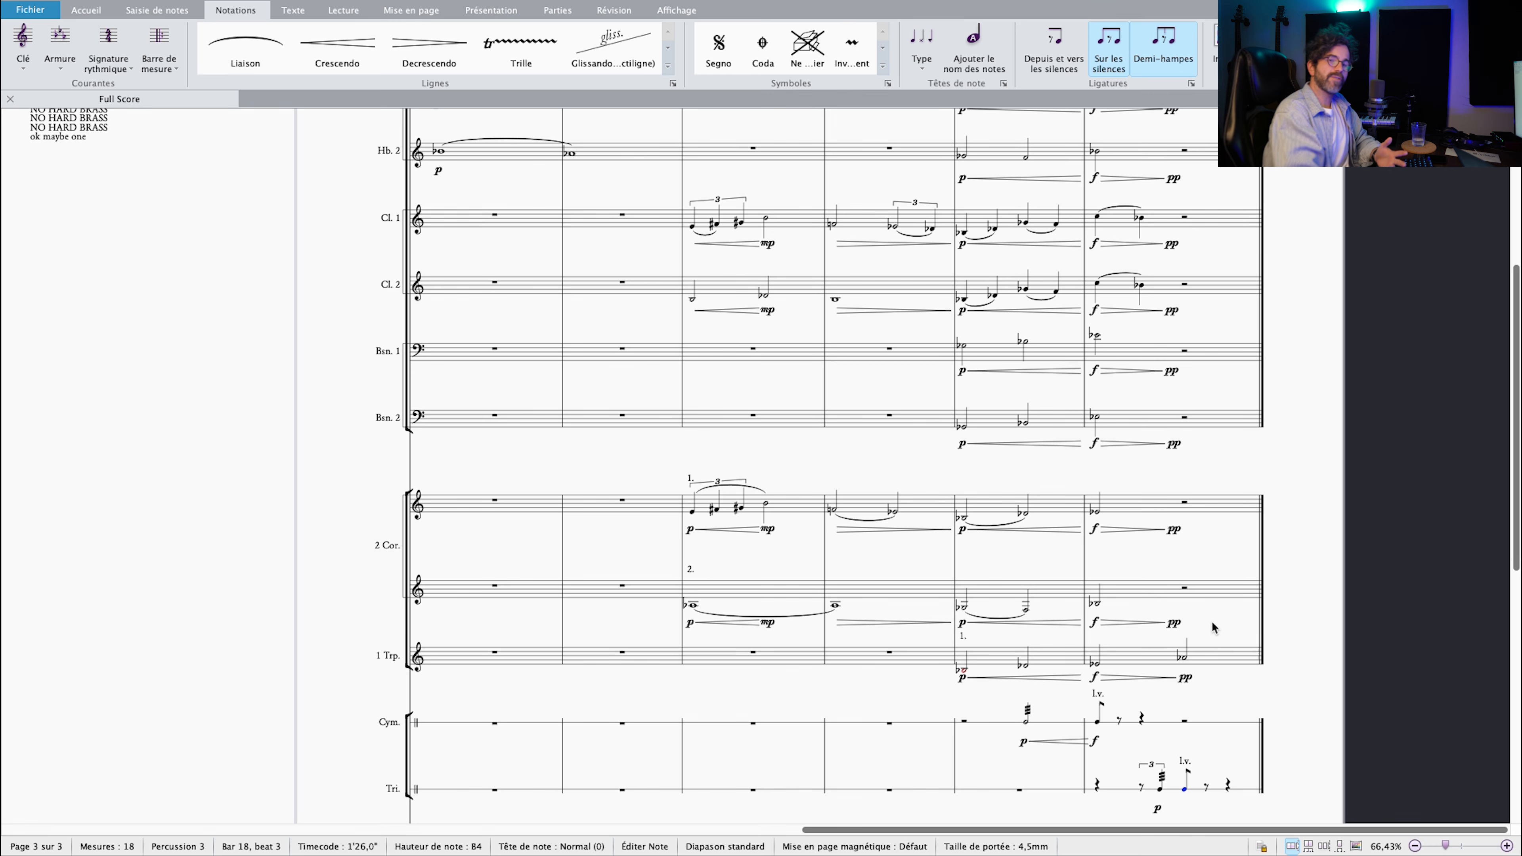